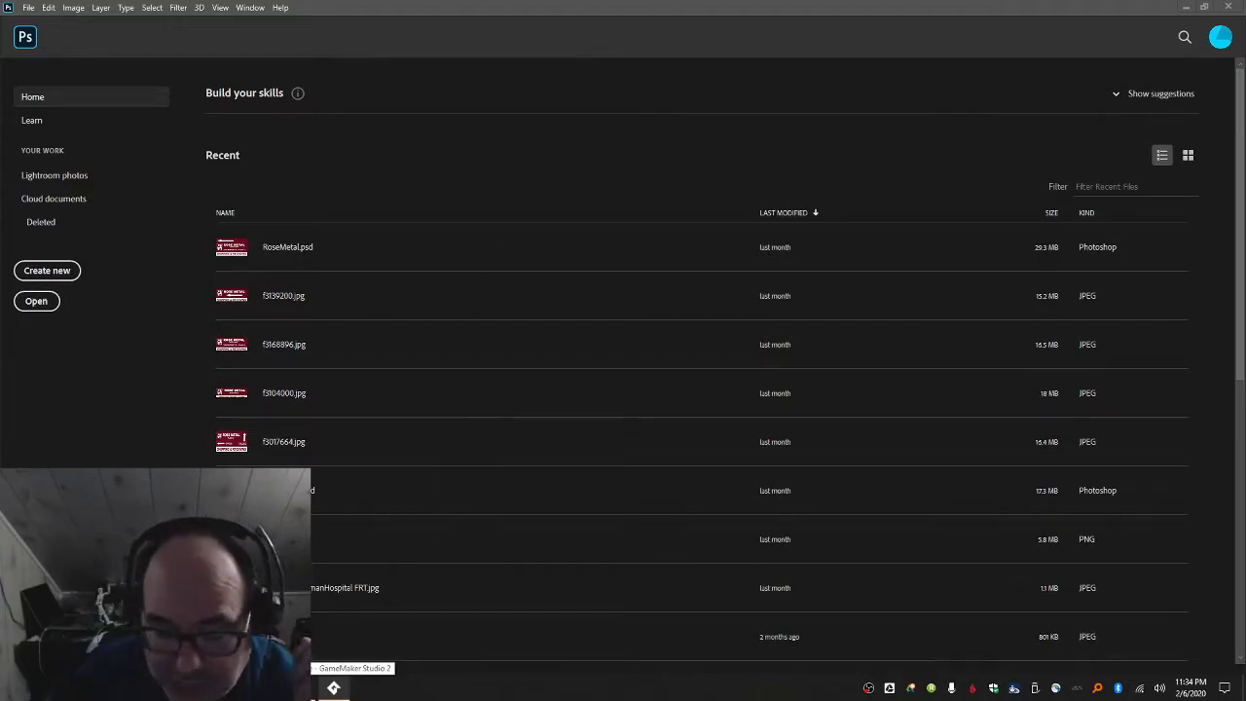
left_click(336, 689)
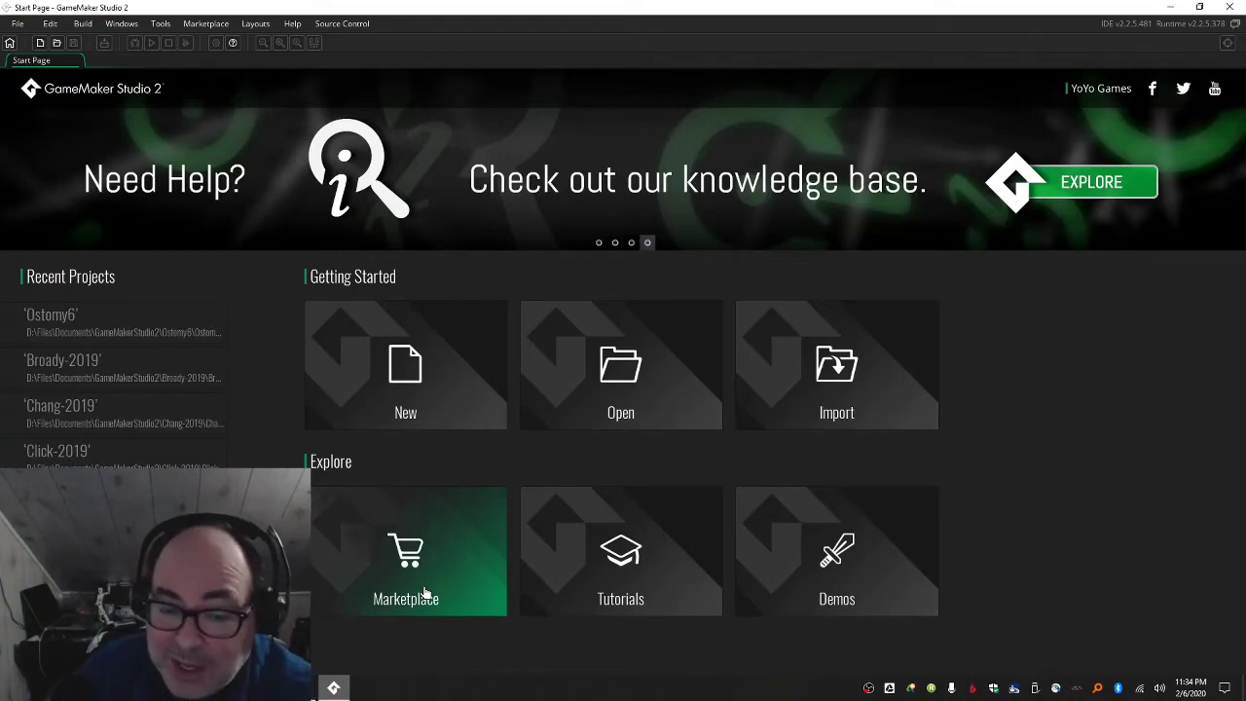
key("alt+Tab")
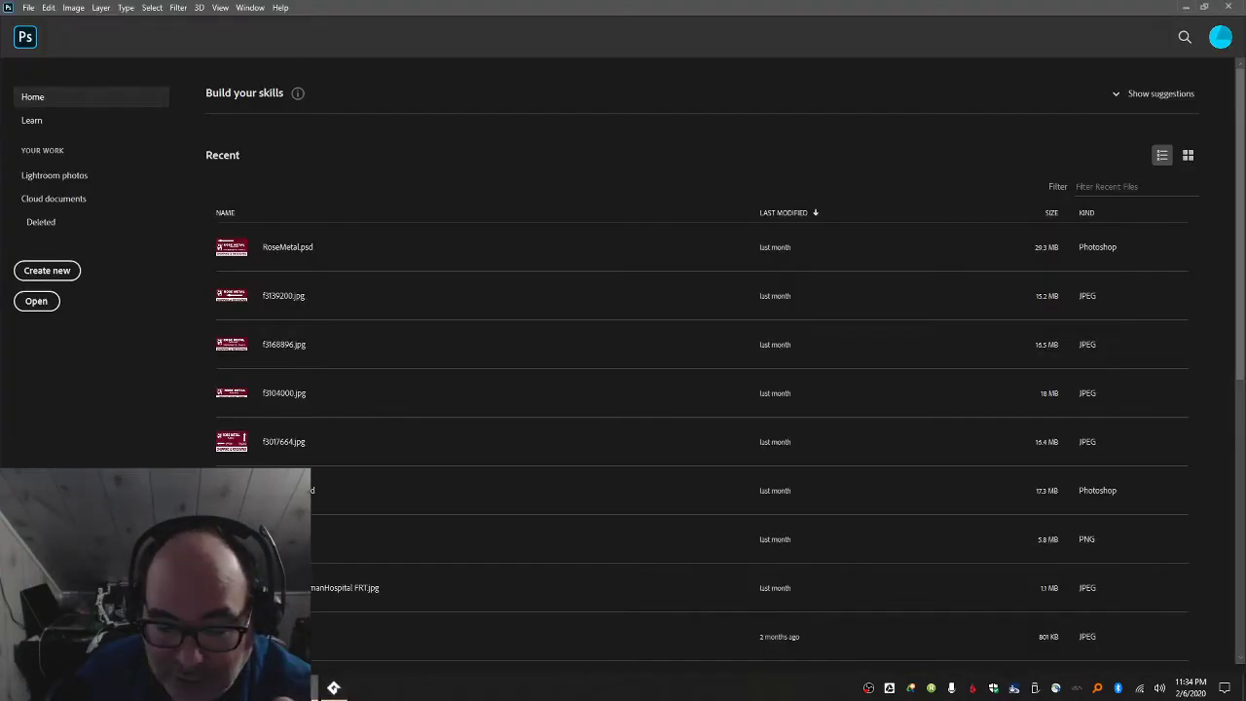
key("alt+Tab")
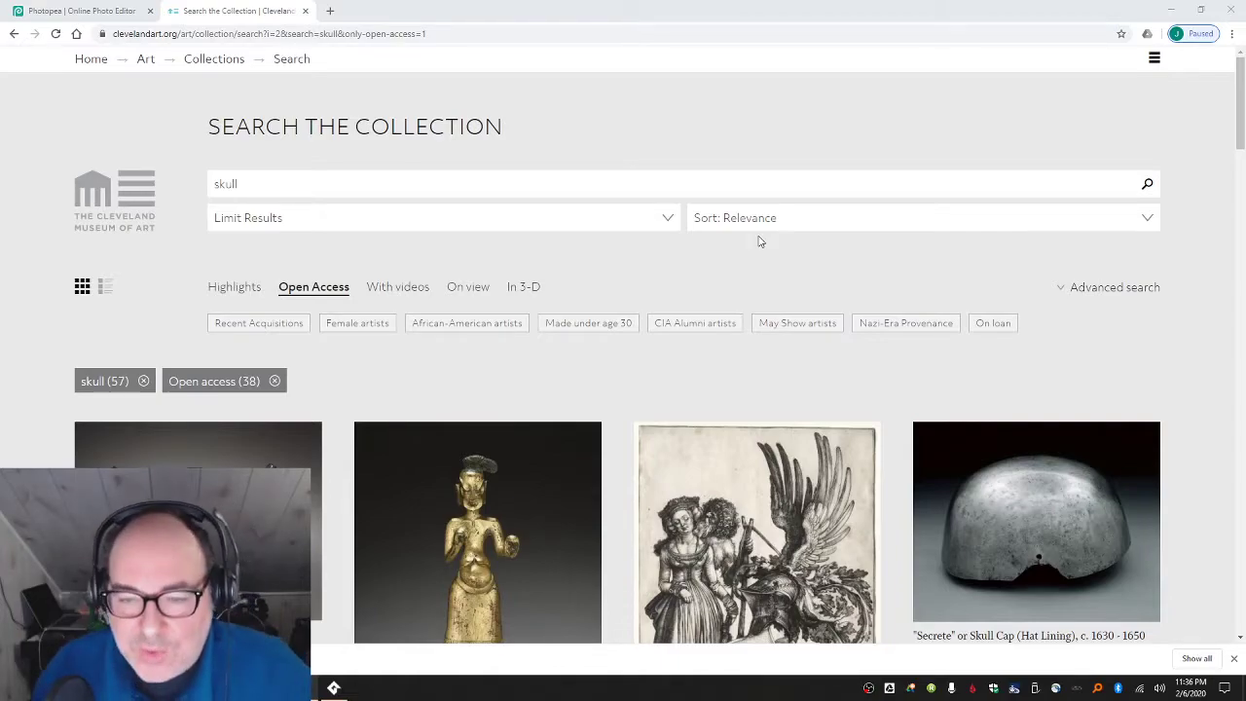
- Look through the open-access skull results in the Cleveland Museum of Art collection for a usable image
scroll(536, 263, "down", 3)
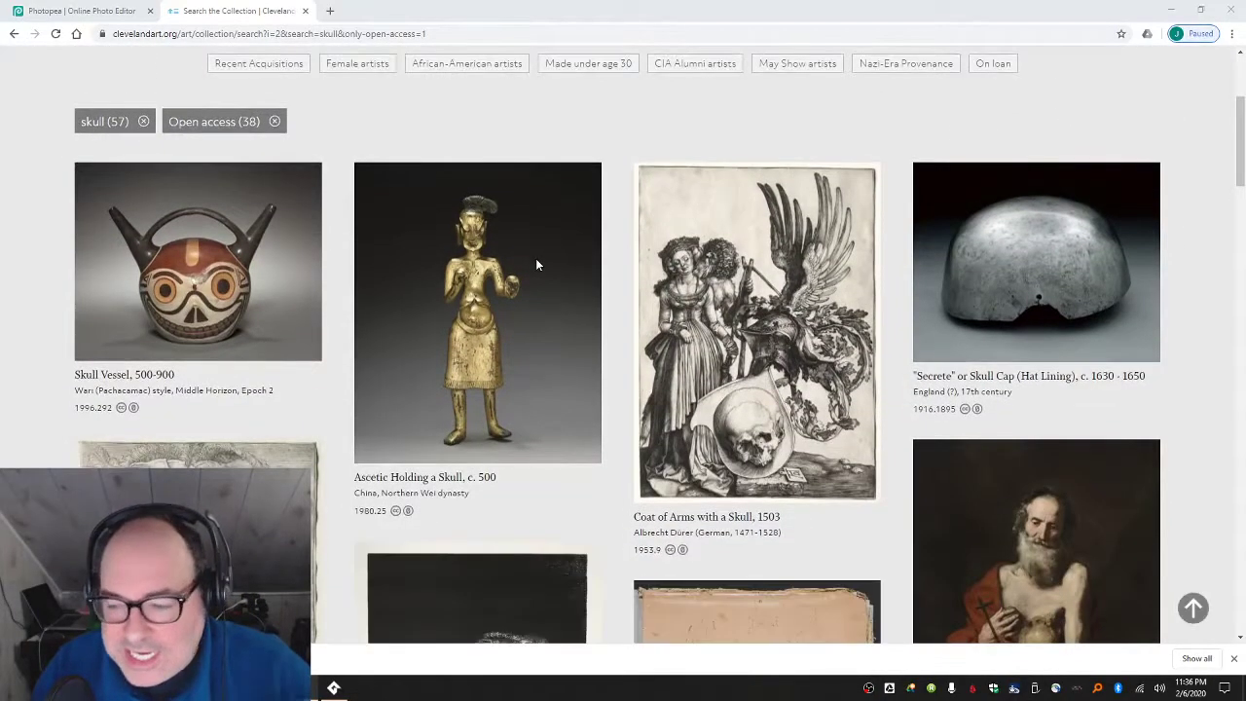
scroll(535, 263, "down", 3)
scroll(535, 263, "down", 3)
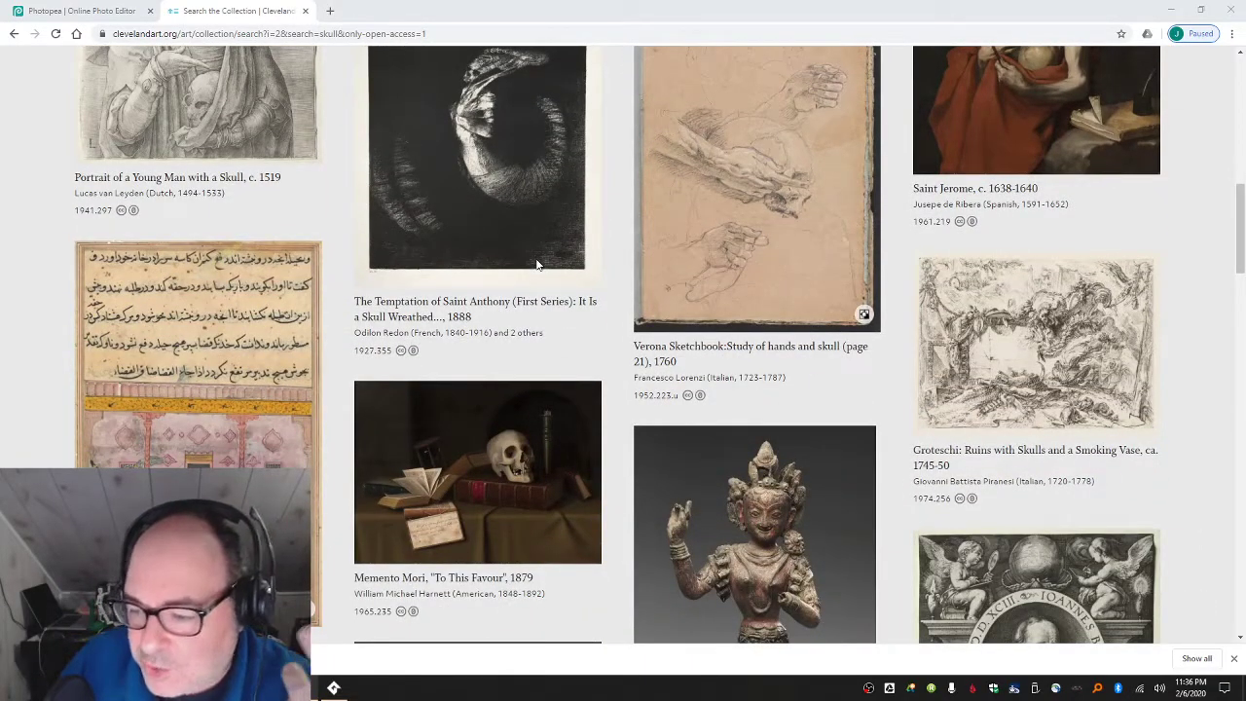
scroll(535, 263, "down", 3)
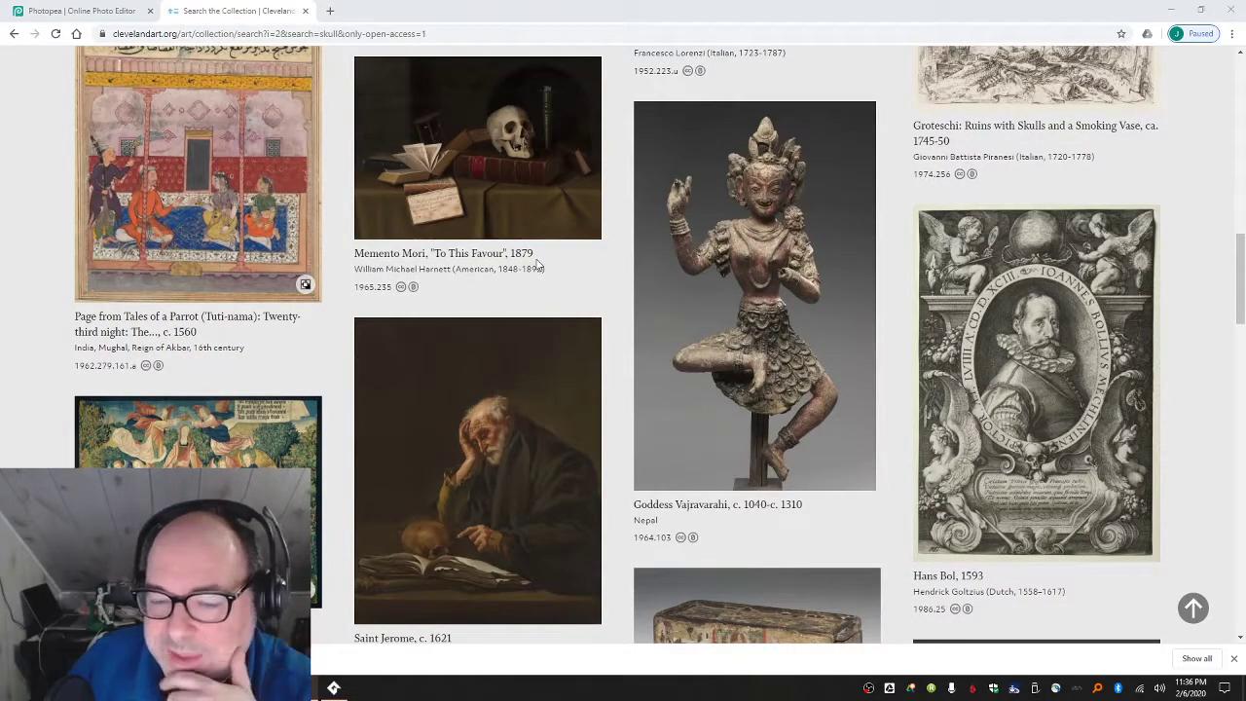
scroll(536, 264, "down", 6)
scroll(536, 257, "up", 15)
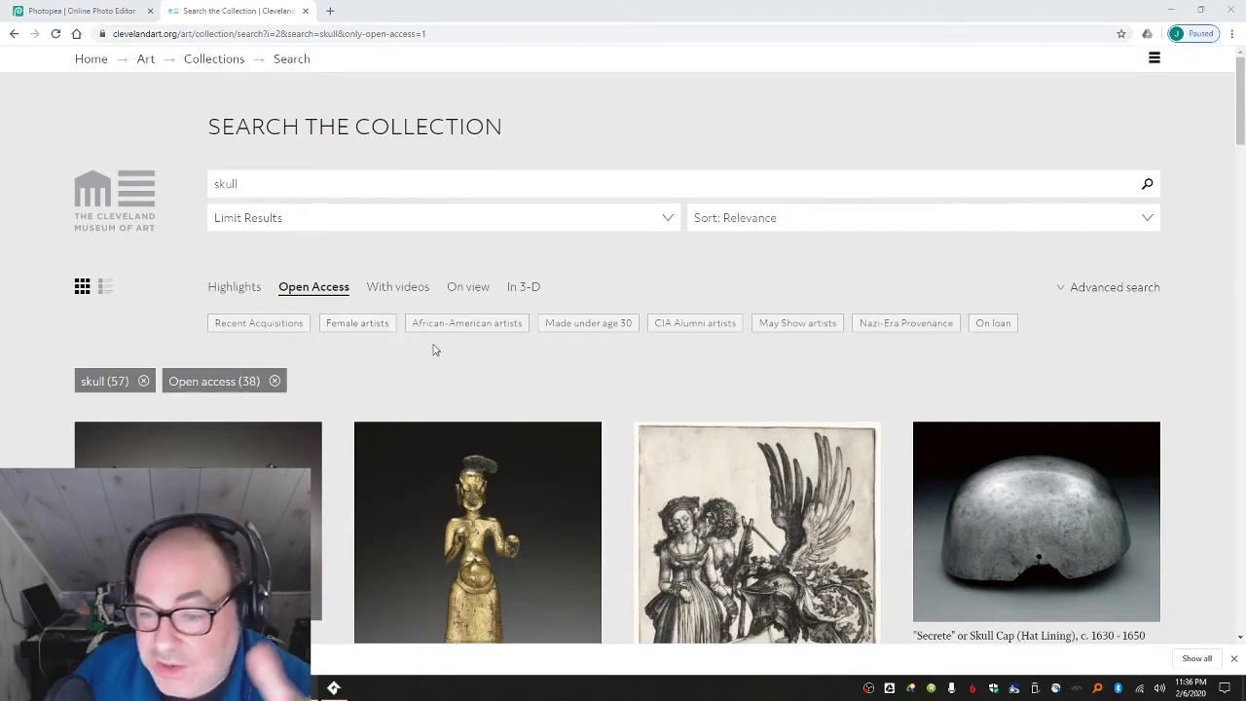
scroll(442, 350, "down", 2)
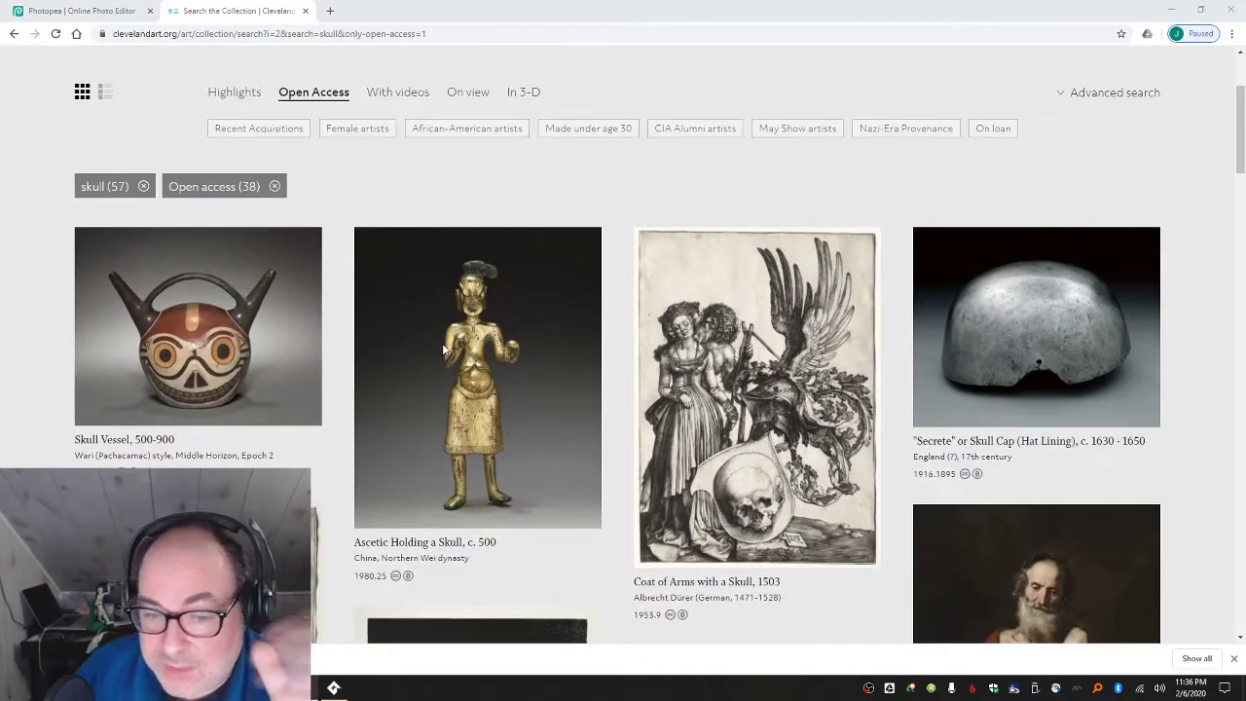
scroll(545, 358, "down", 3)
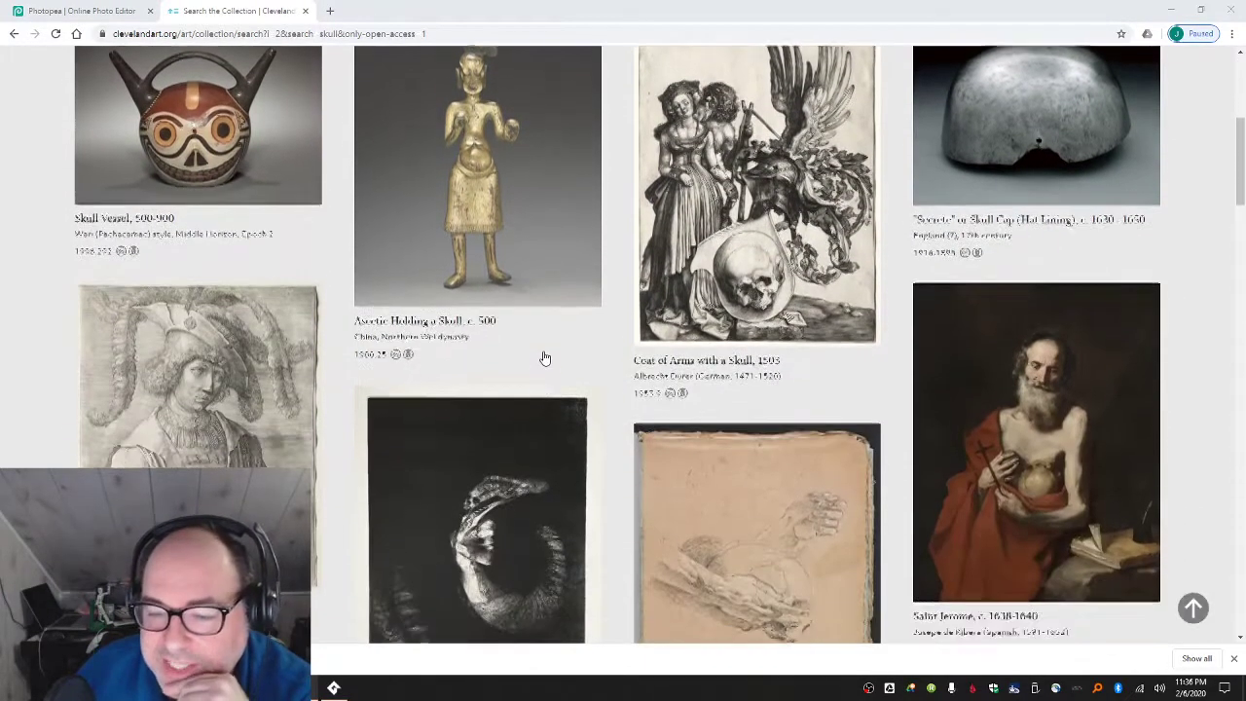
scroll(545, 357, "down", 8)
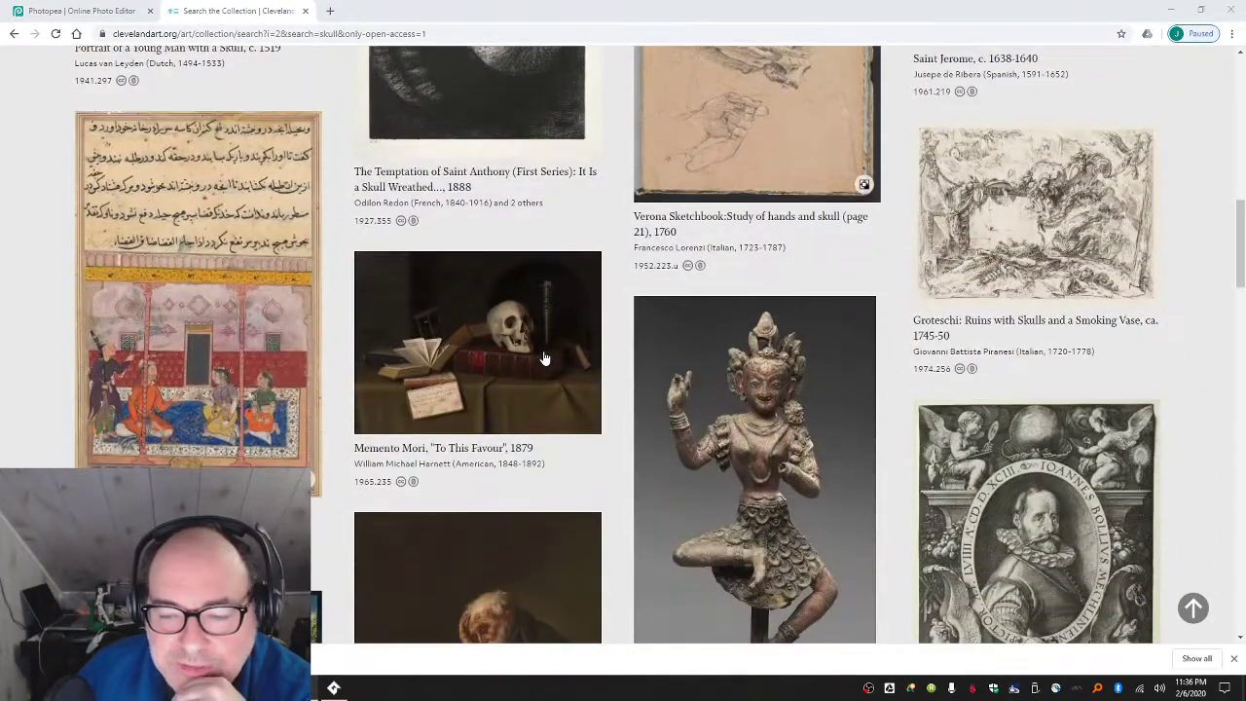
scroll(545, 358, "down", 3)
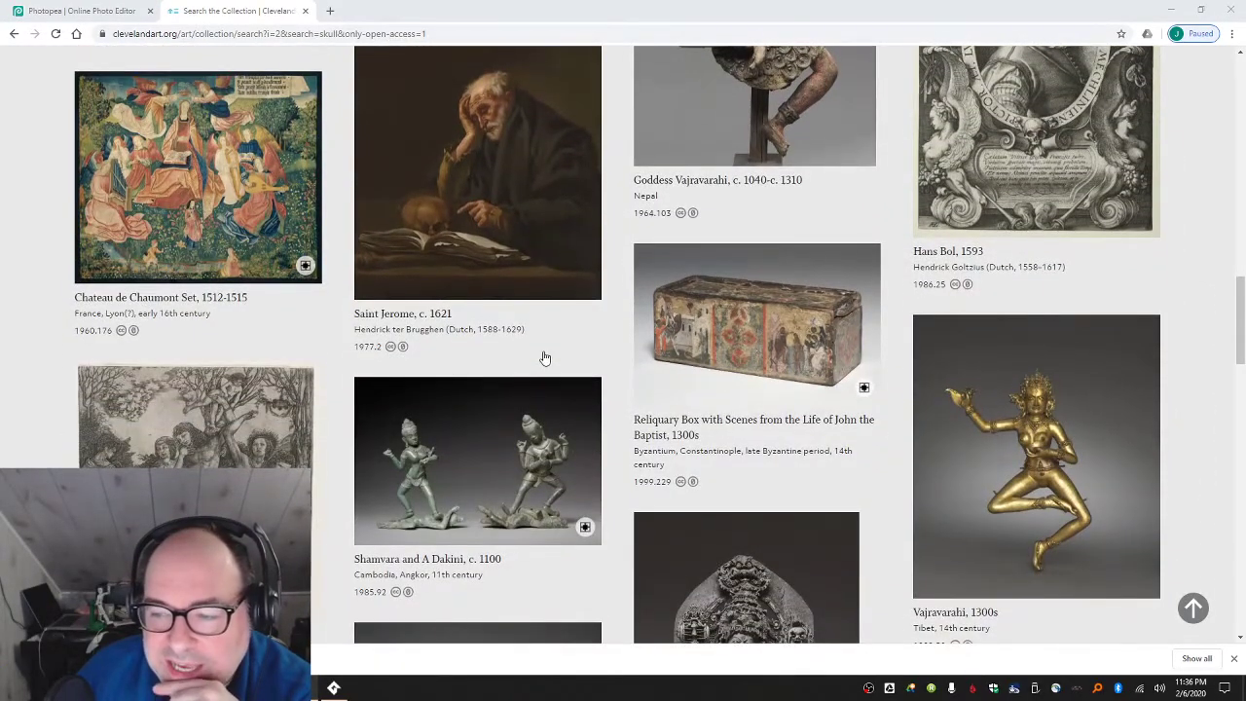
scroll(545, 358, "down", 4)
scroll(545, 358, "down", 2)
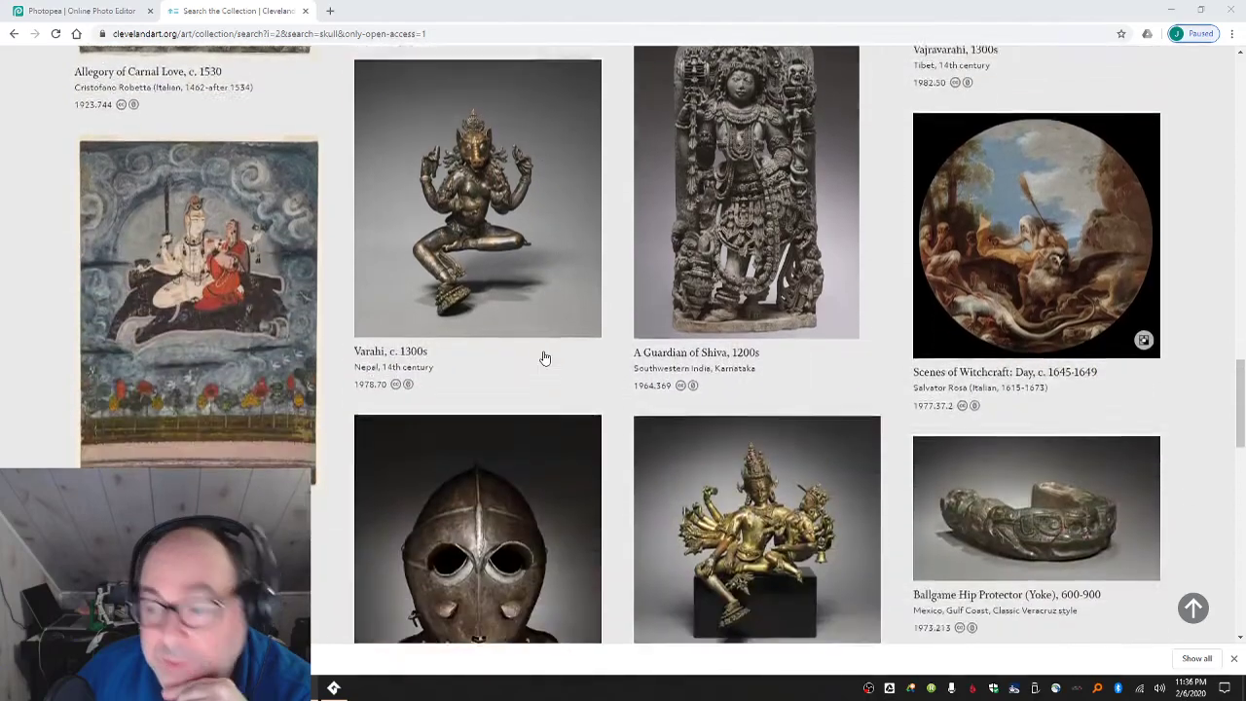
scroll(545, 358, "down", 2)
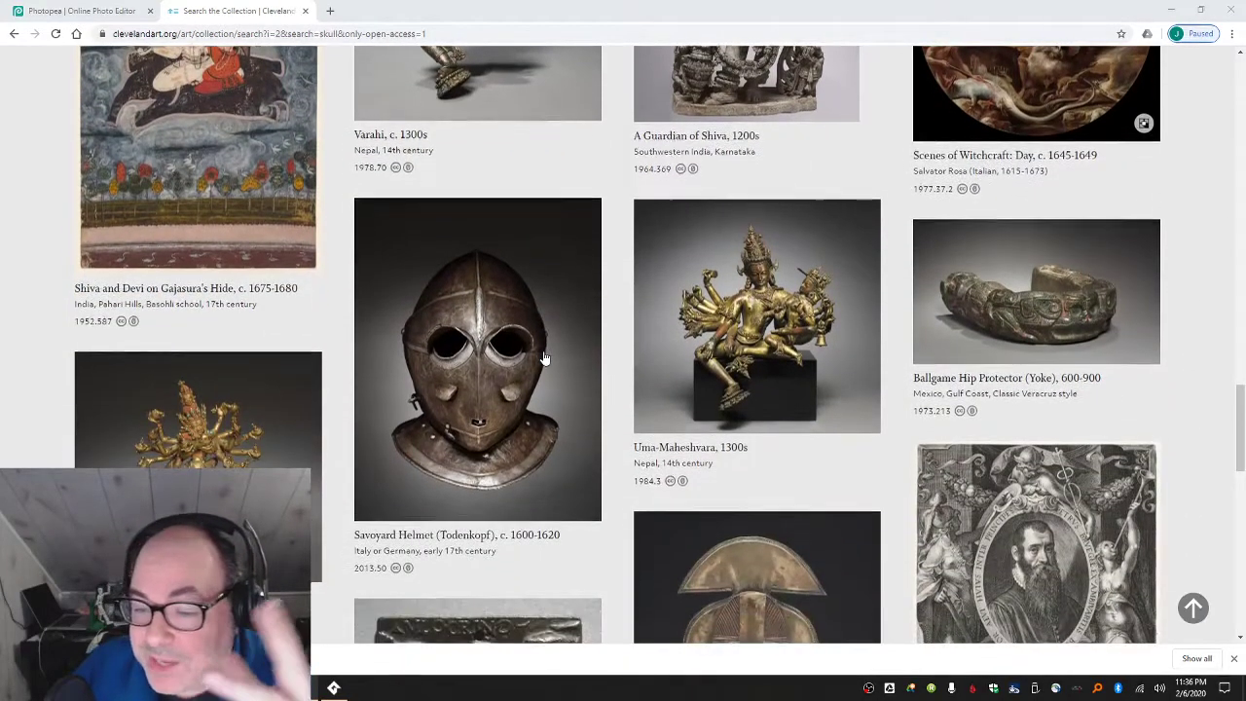
scroll(545, 358, "down", 3)
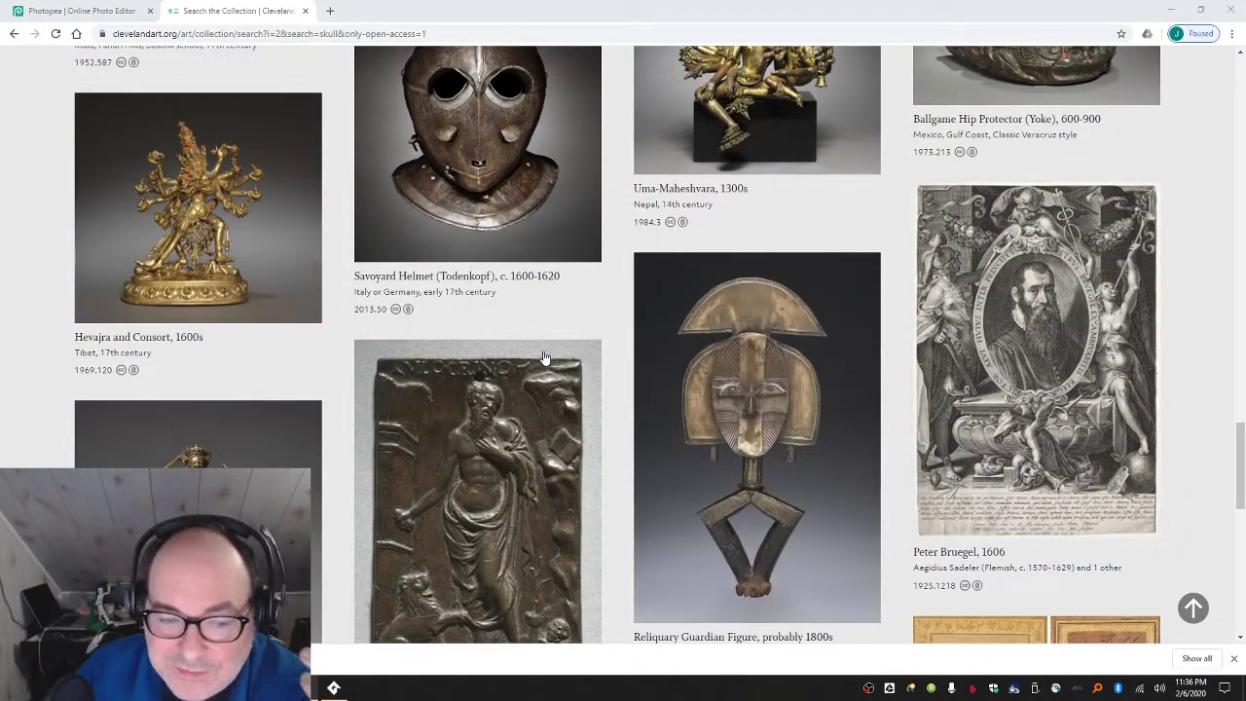
scroll(545, 358, "down", 3)
scroll(545, 358, "down", 2)
scroll(545, 358, "down", 7)
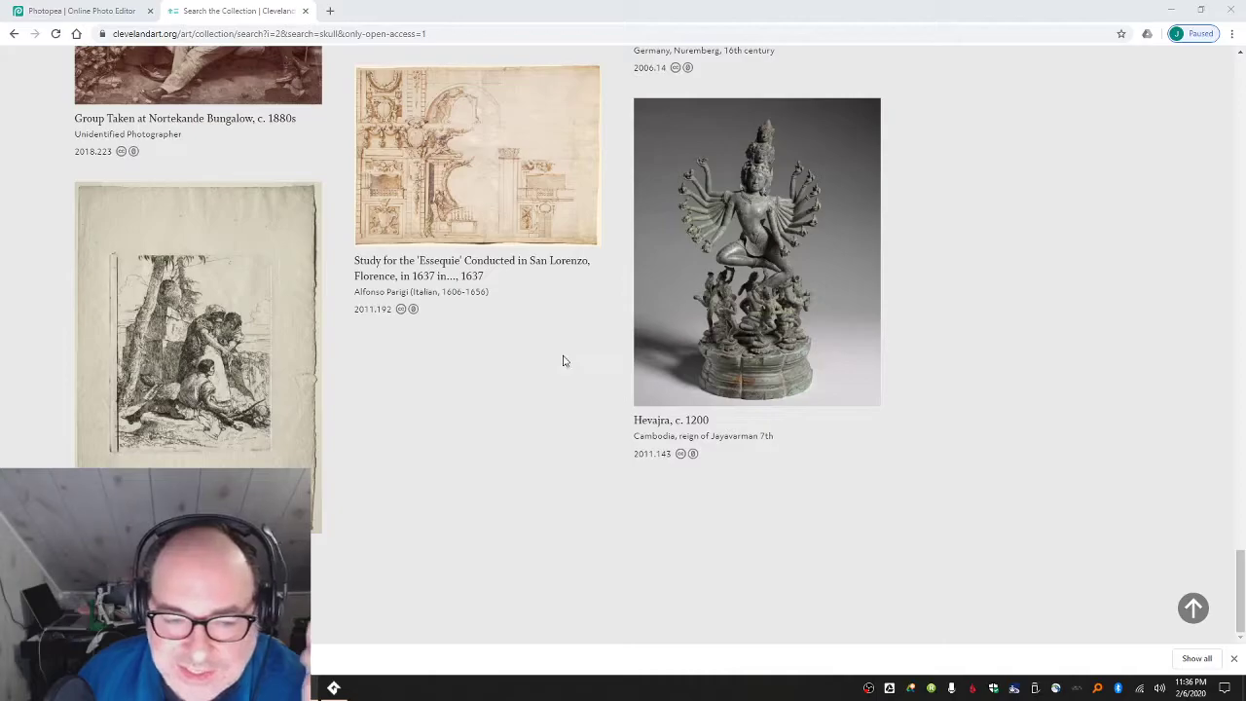
scroll(562, 360, "up", 1)
scroll(562, 360, "up", 10)
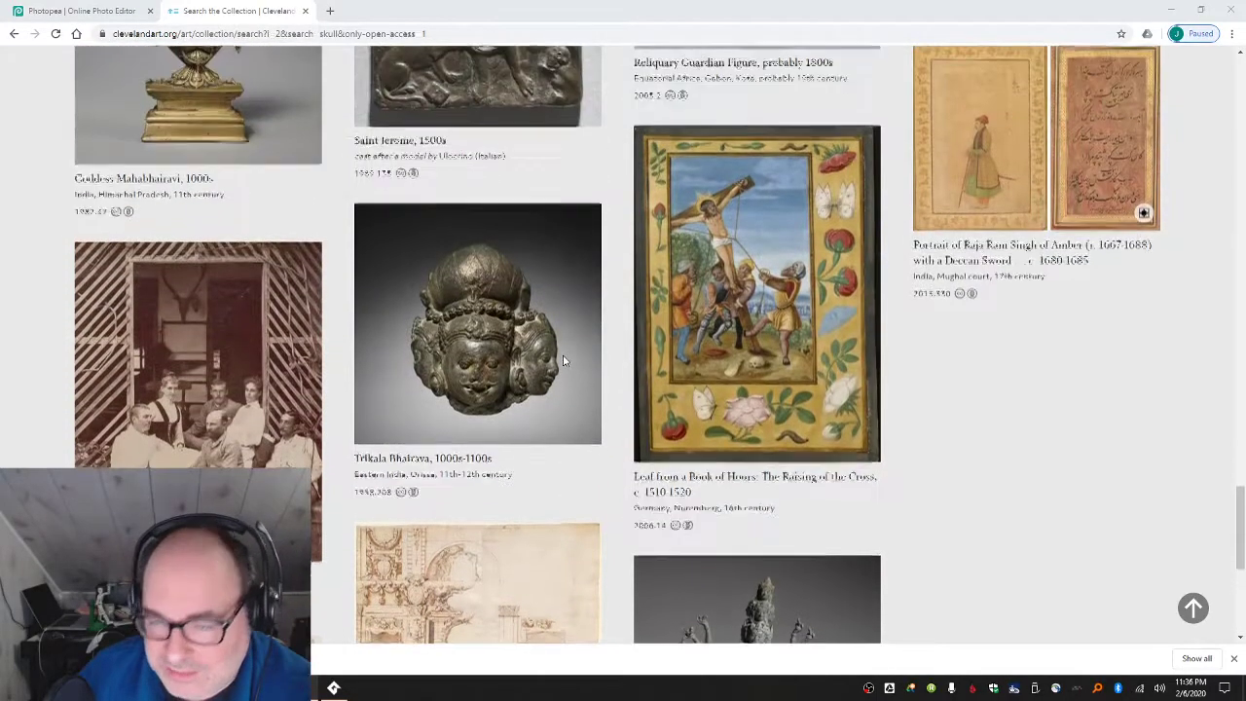
scroll(563, 360, "up", 1)
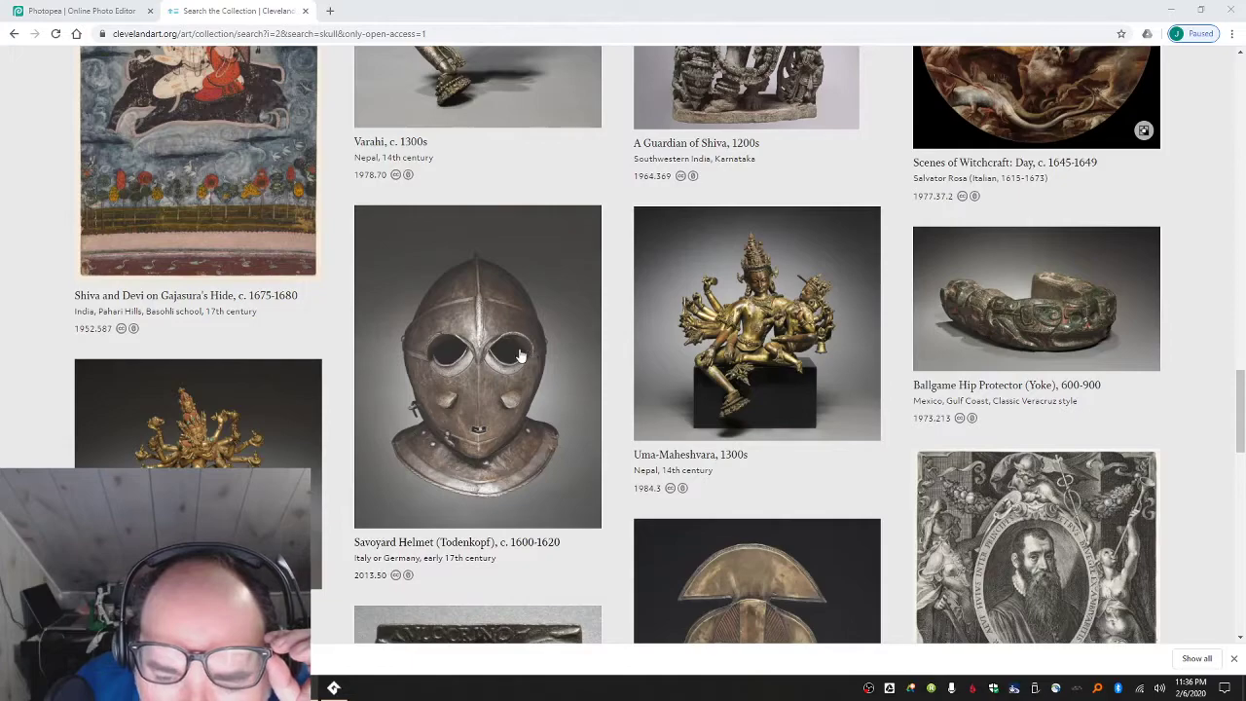
- Open the Savoyard Helmet (Todenkopf) artwork and download its high-resolution TIFF
left_click(521, 356)
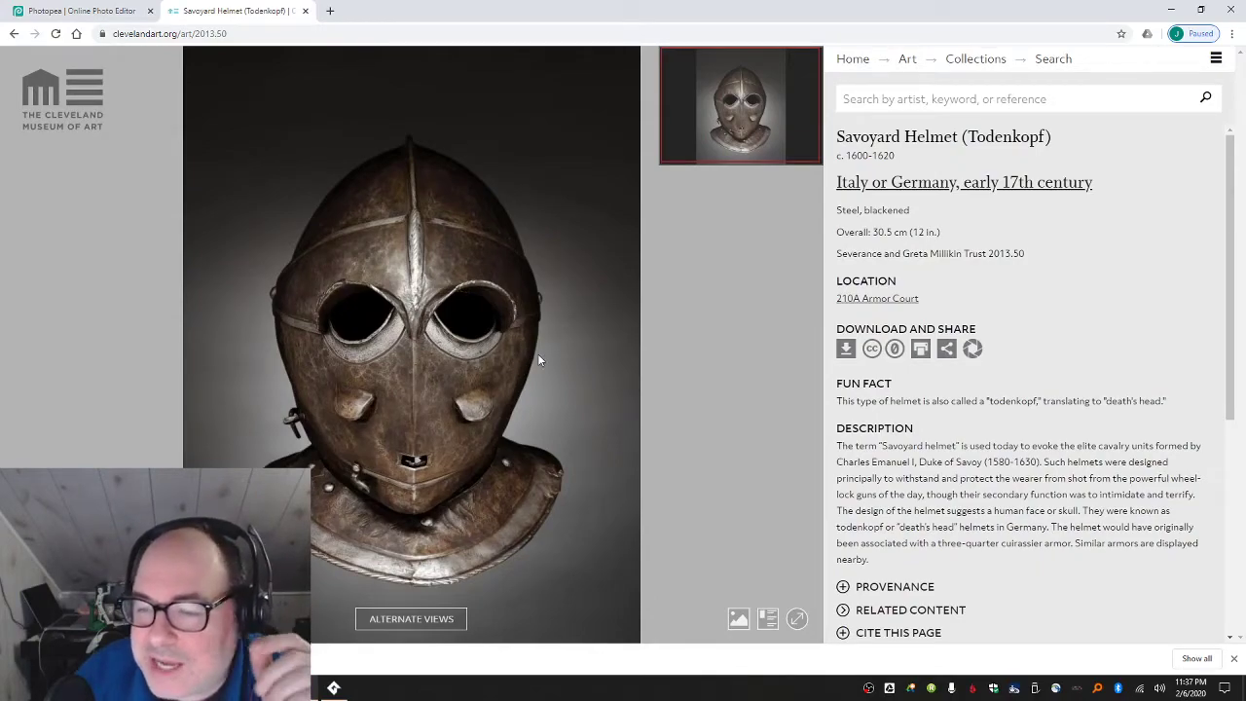
left_click(847, 351)
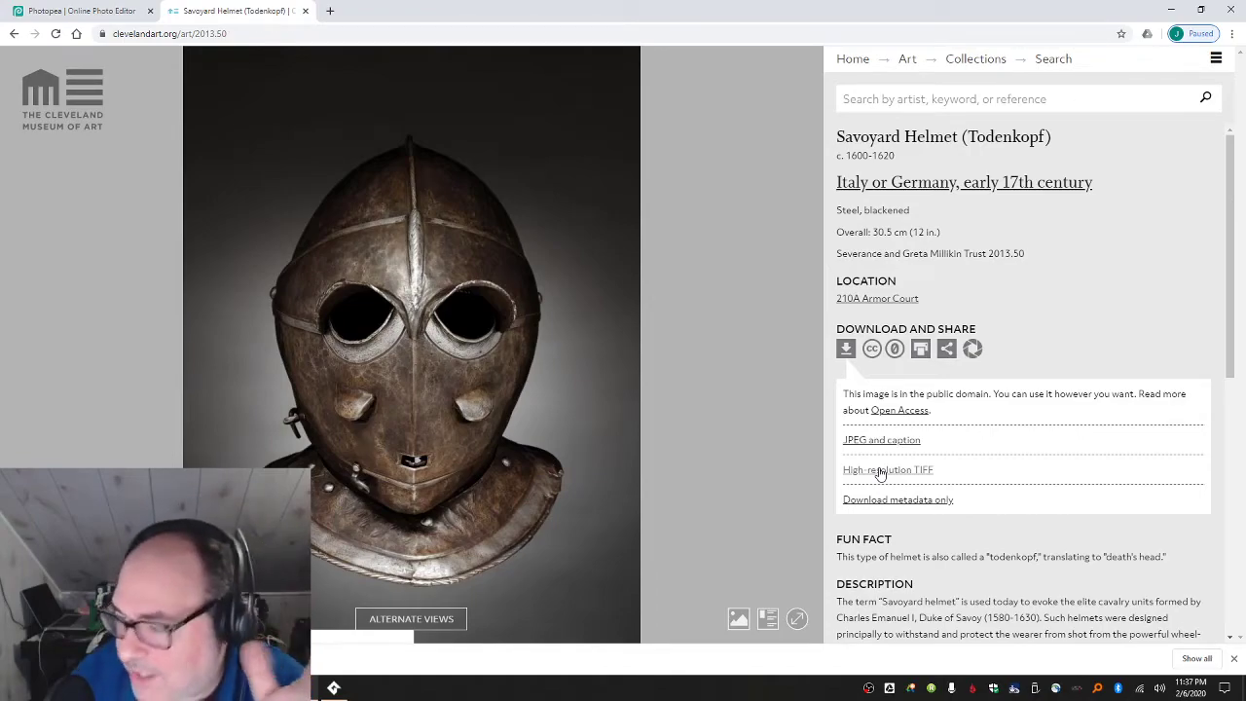
left_click(879, 471)
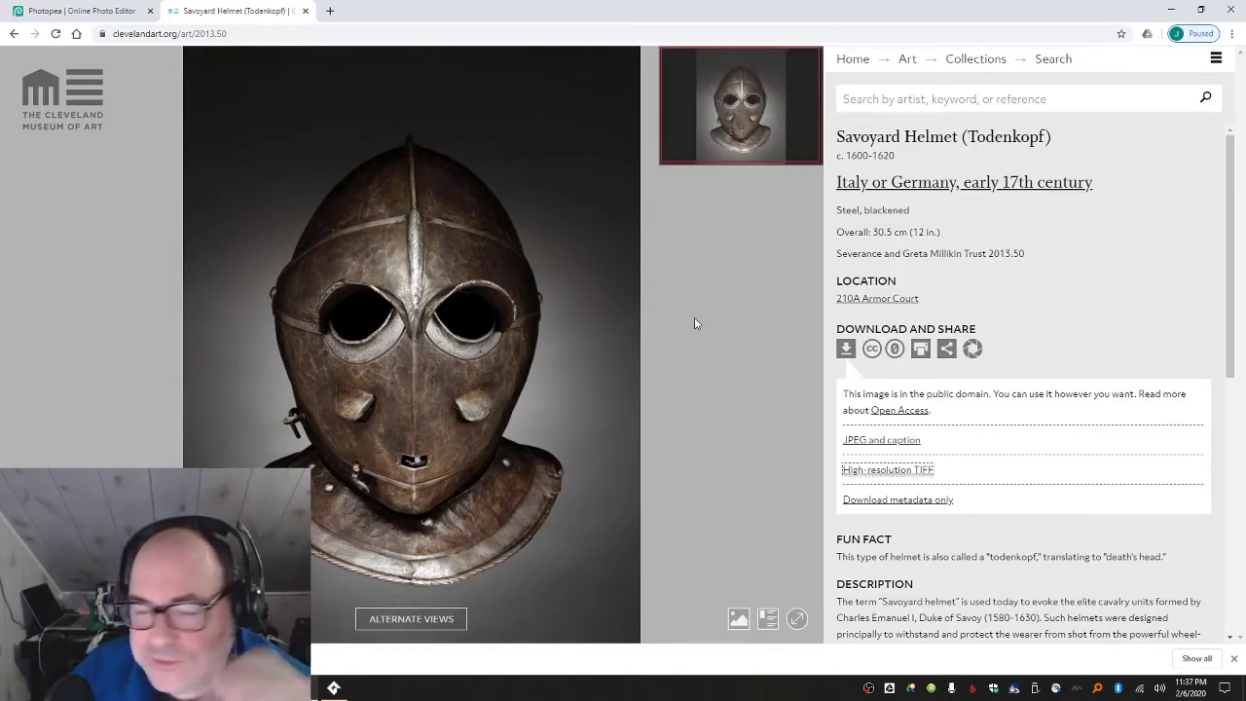
- Return to the skull results and search the open-access collection for "dagger" instead
left_click(14, 33)
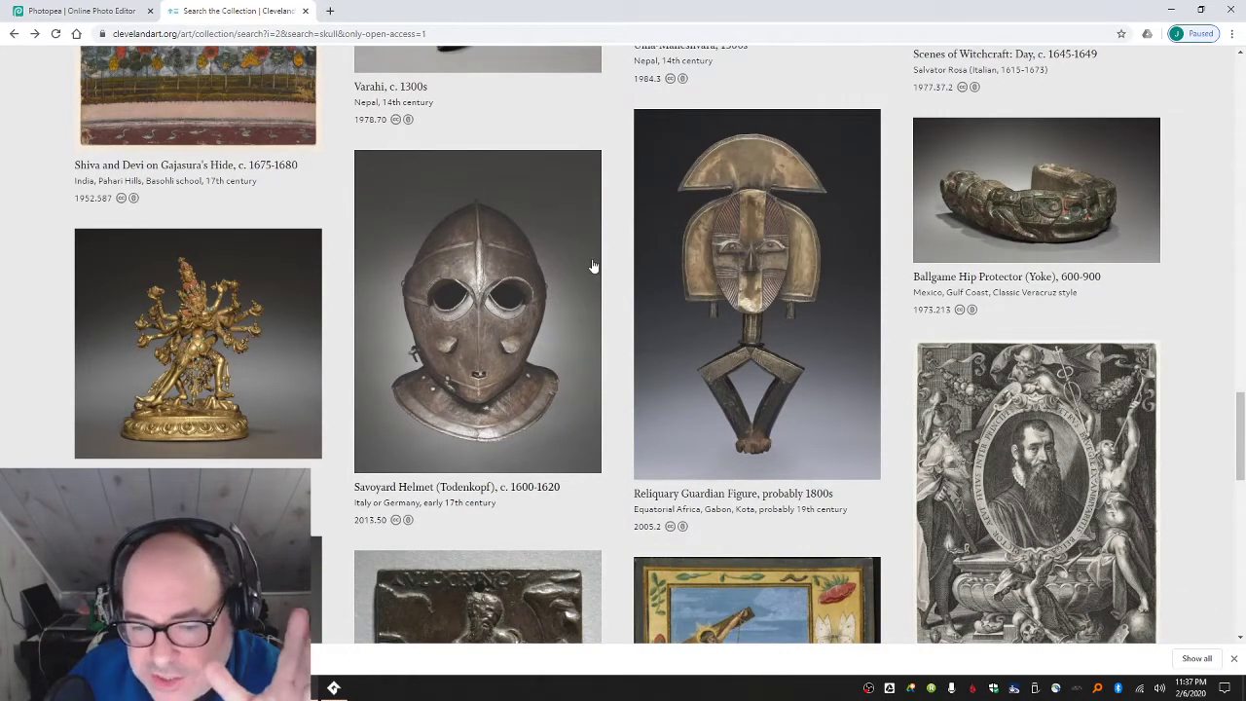
scroll(591, 264, "up", 1)
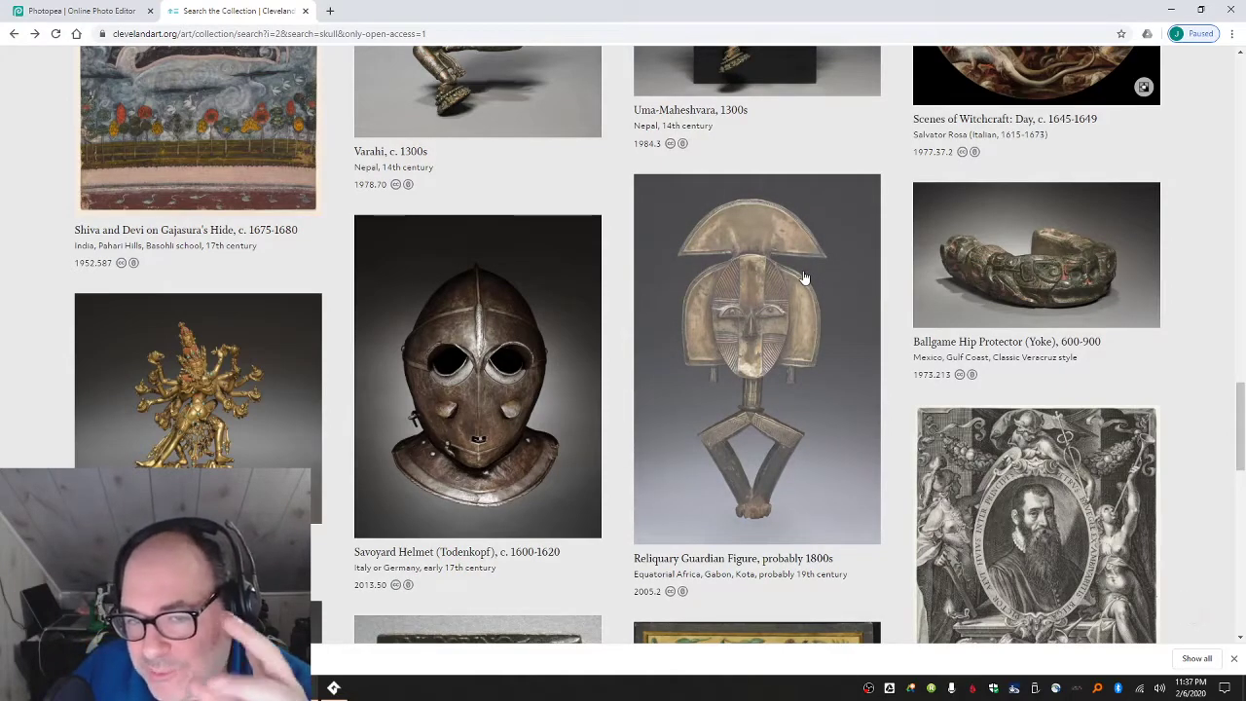
scroll(804, 277, "up", 4)
scroll(804, 277, "up", 4)
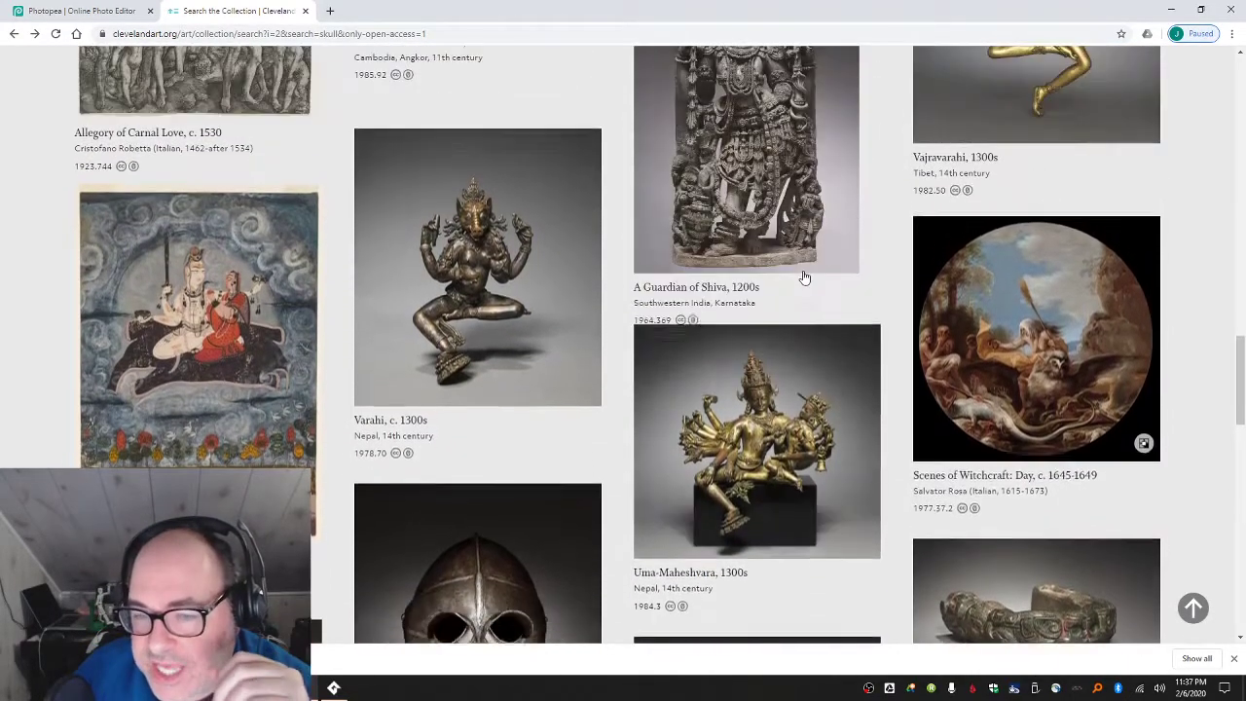
scroll(803, 278, "up", 5)
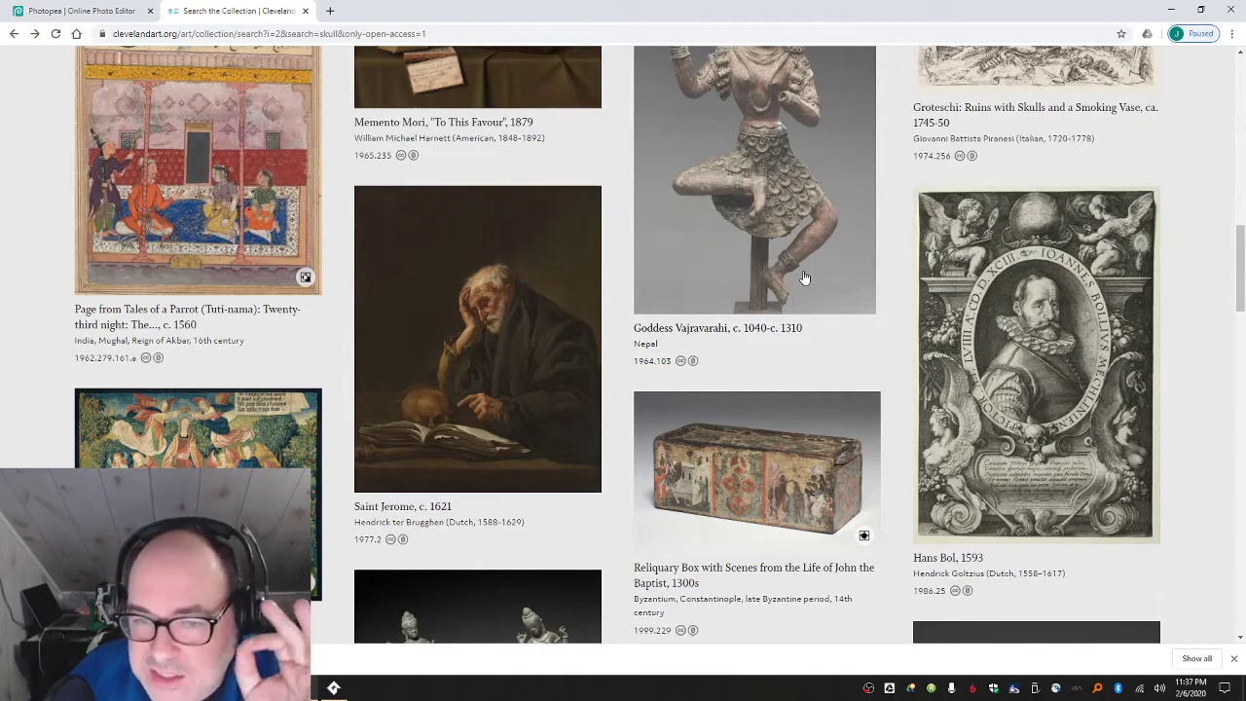
scroll(803, 277, "up", 5)
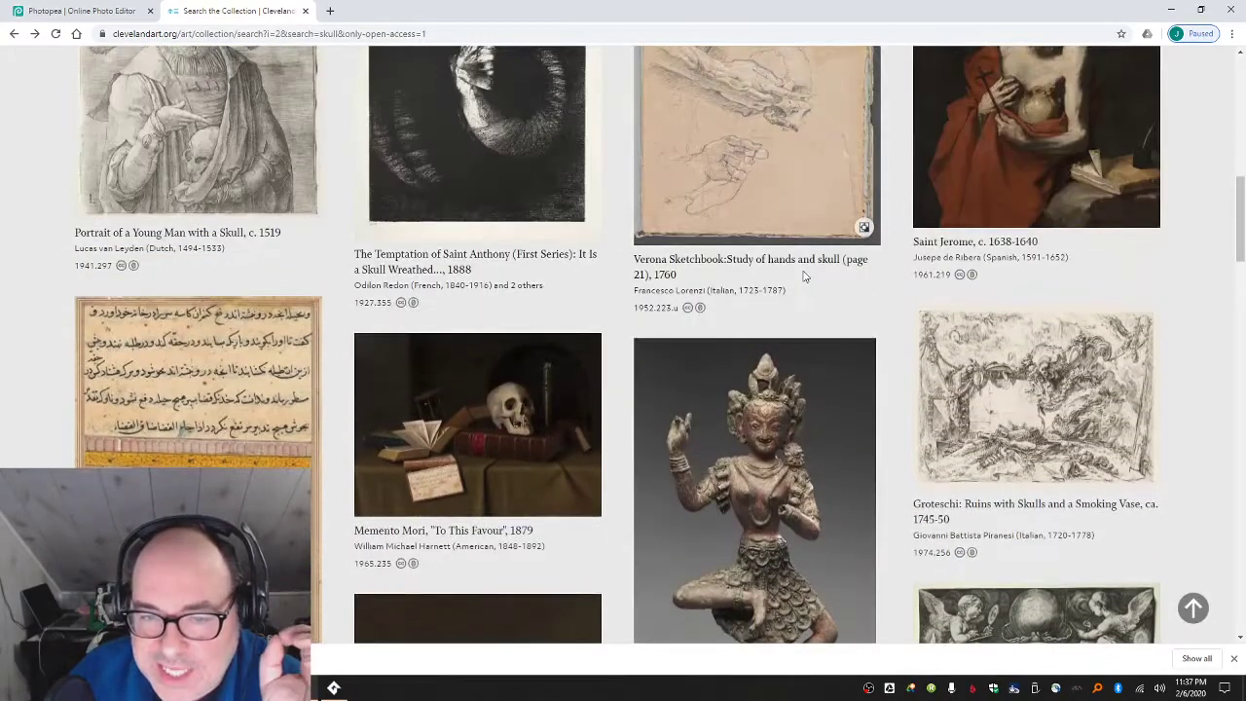
scroll(804, 277, "up", 6)
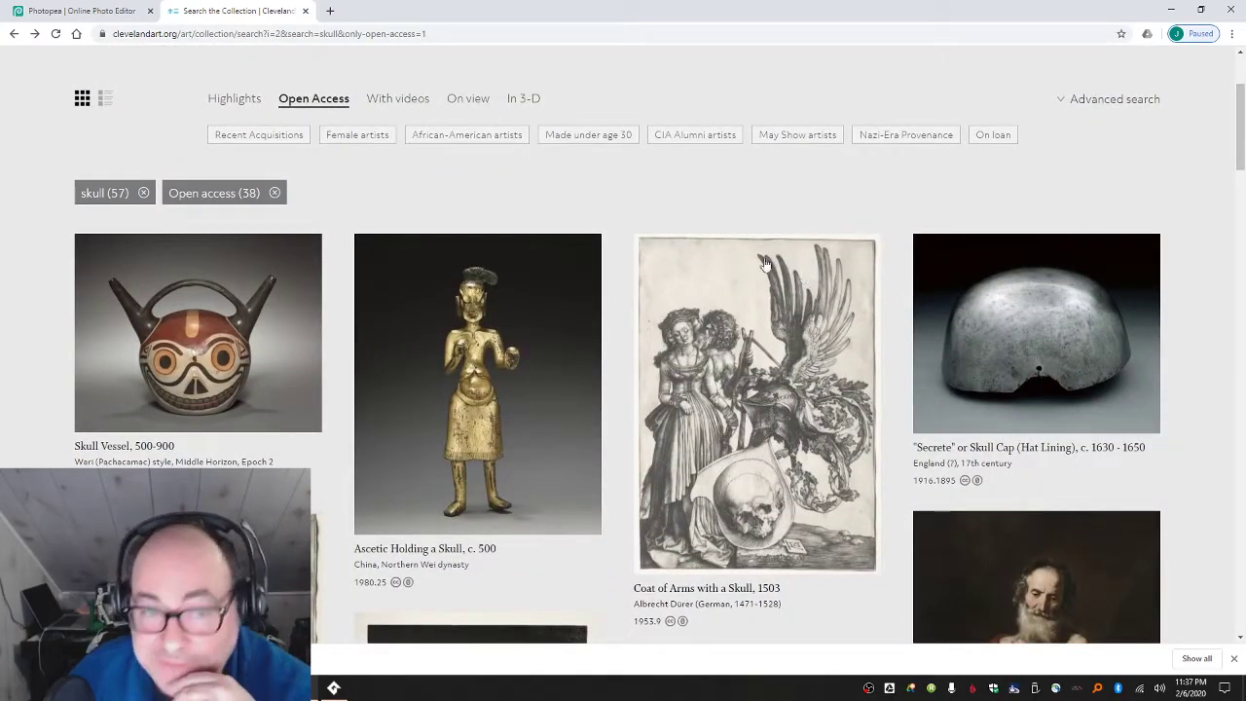
scroll(597, 279, "up", 2)
left_click_drag(261, 195, 217, 175)
type("dagger")
key("Return")
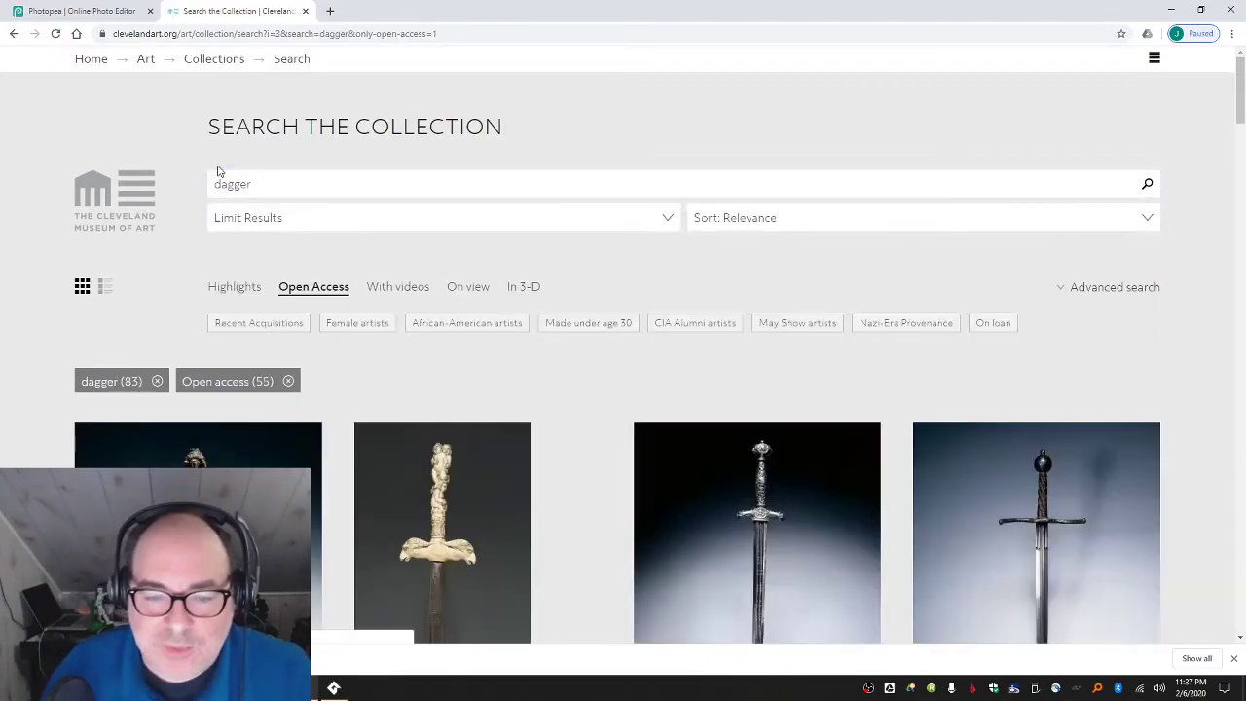
- Look through the open-access dagger results for an ornate dagger image to use
scroll(886, 227, "down", 6)
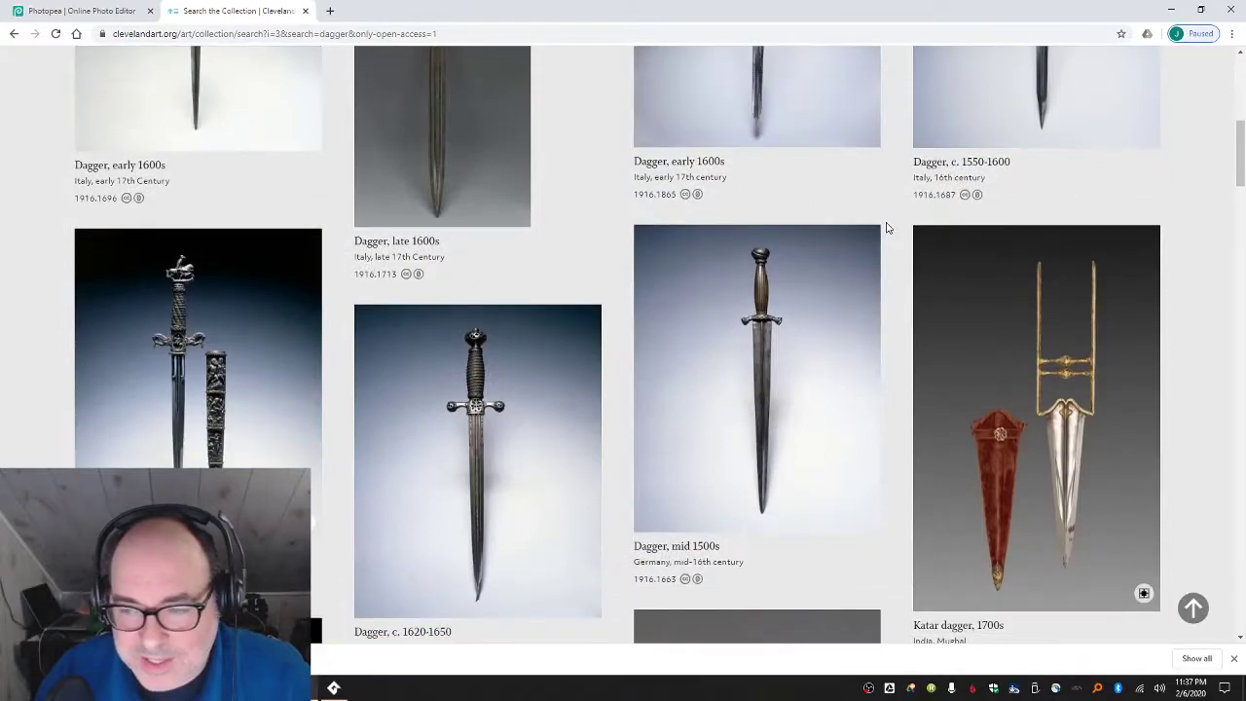
scroll(921, 369, "down", 2)
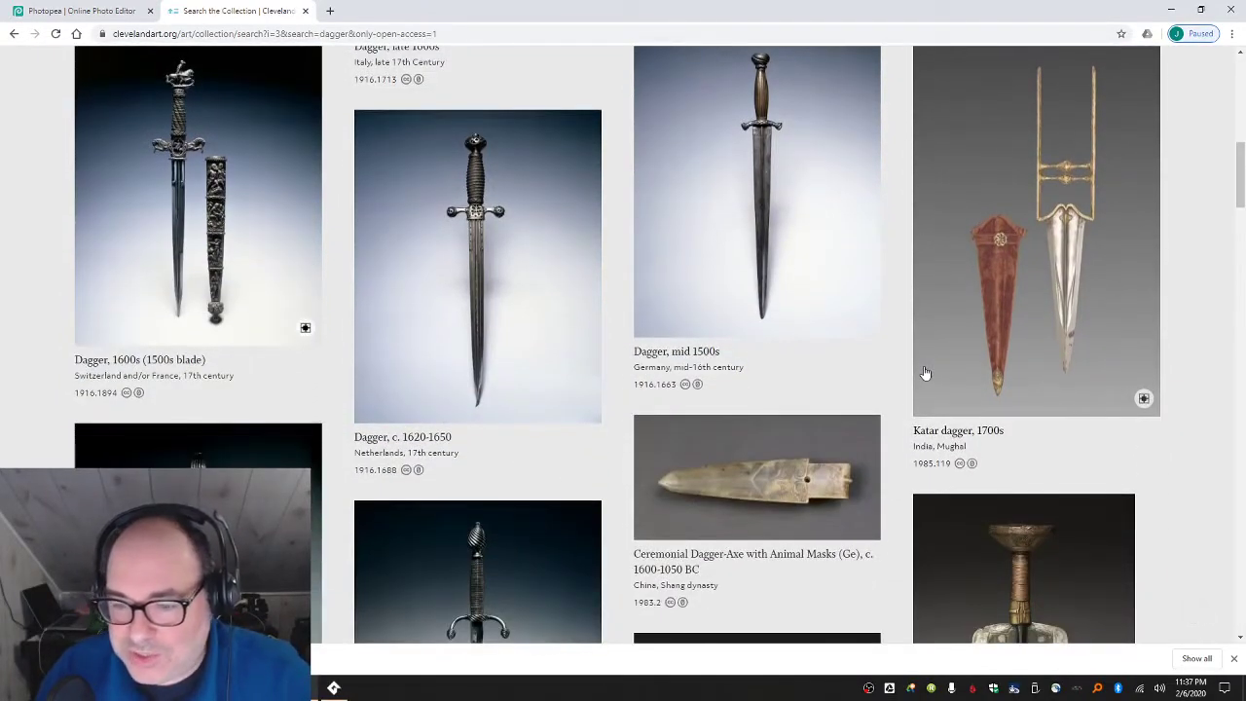
scroll(924, 373, "down", 3)
scroll(944, 365, "down", 2)
scroll(963, 351, "up", 1)
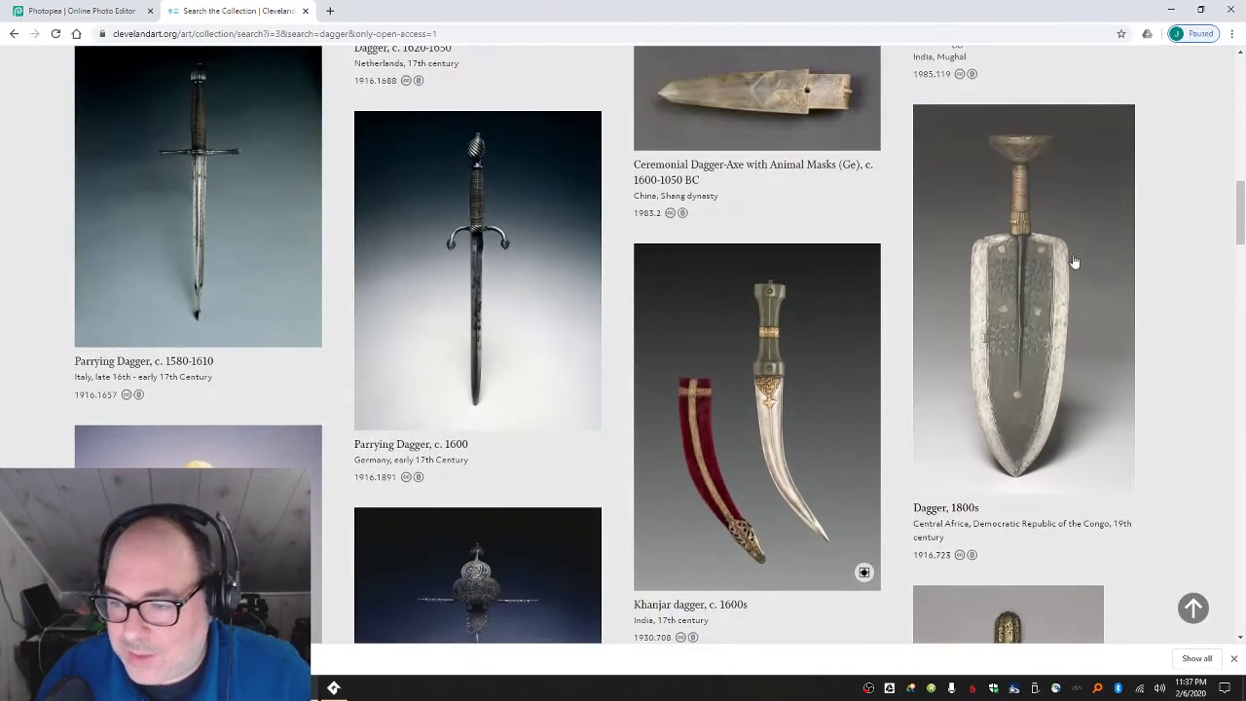
scroll(985, 397, "down", 5)
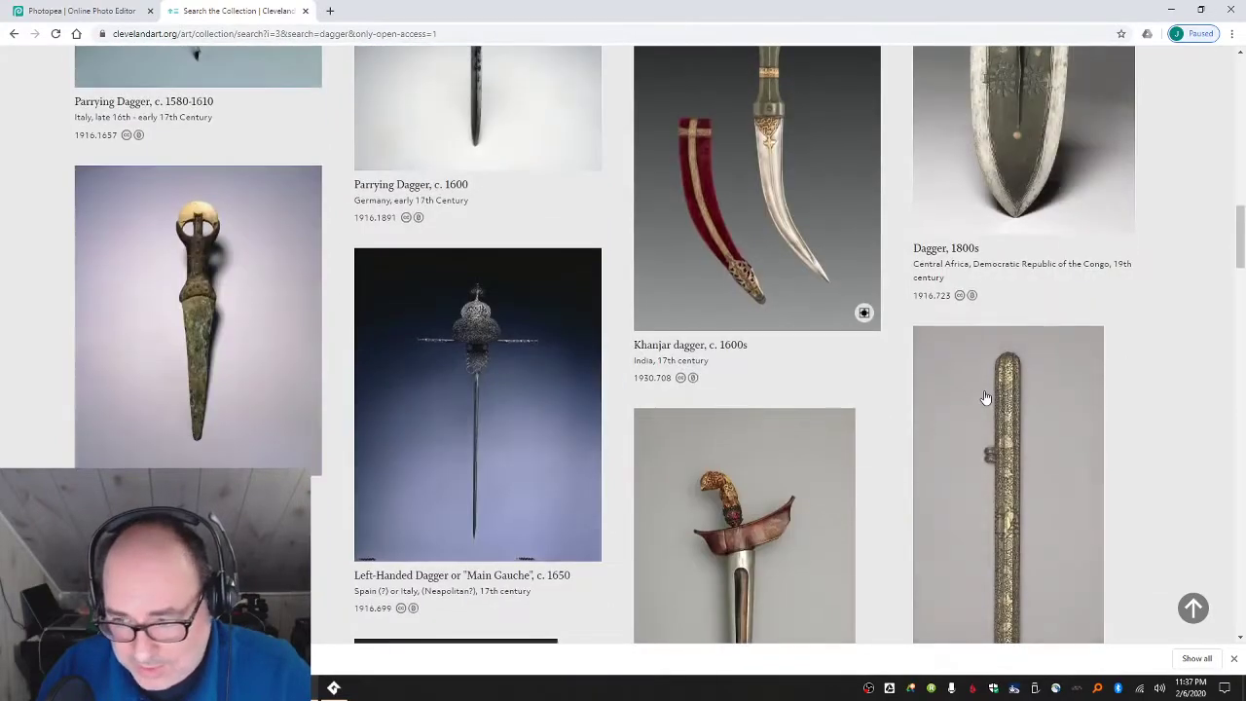
scroll(985, 397, "down", 9)
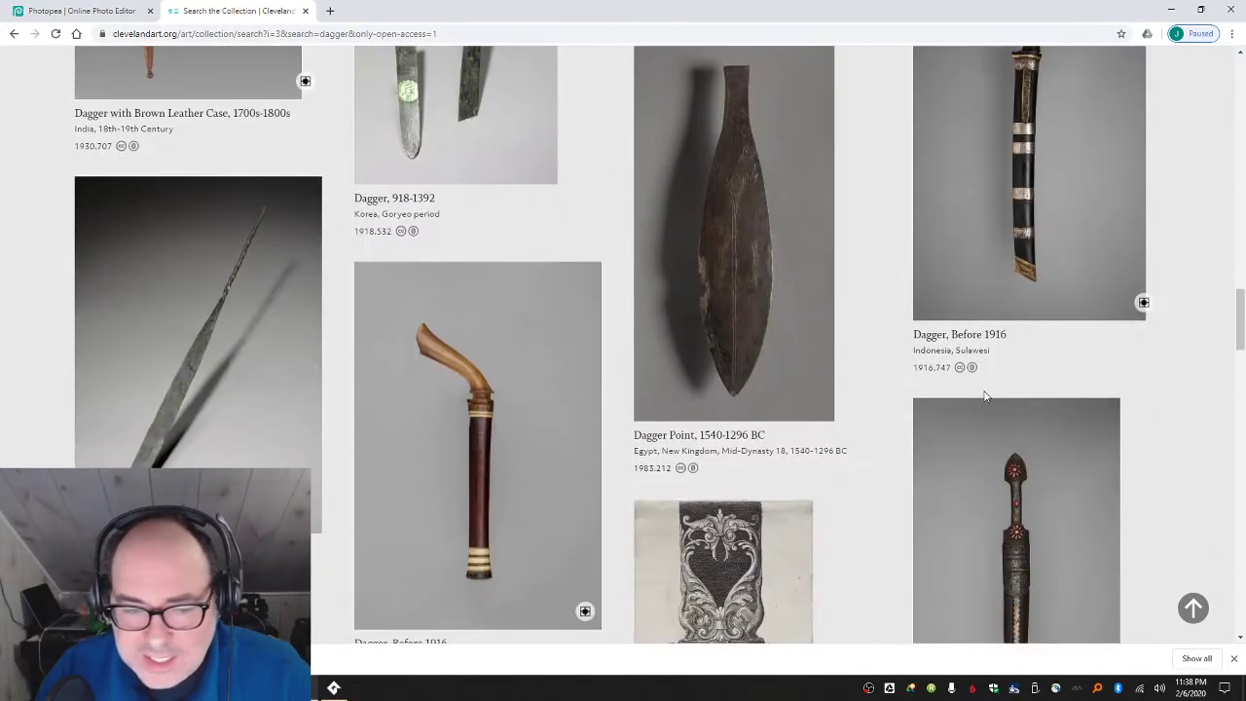
scroll(984, 397, "down", 2)
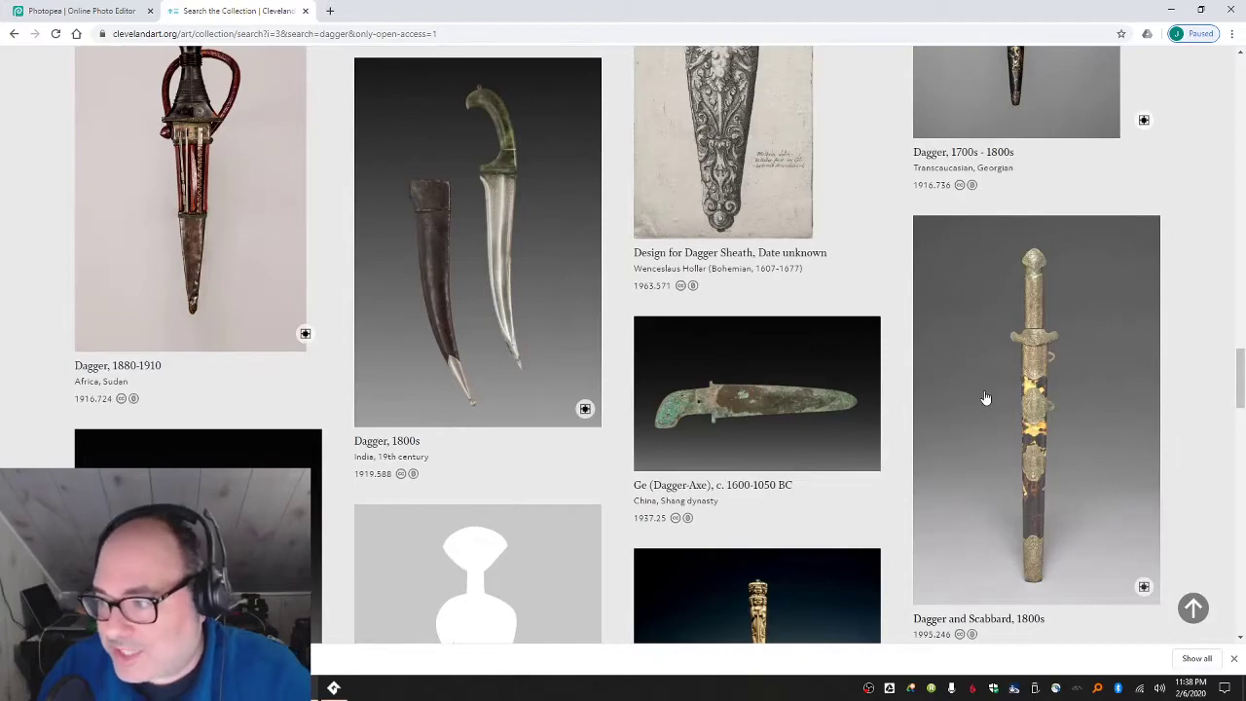
scroll(985, 397, "down", 6)
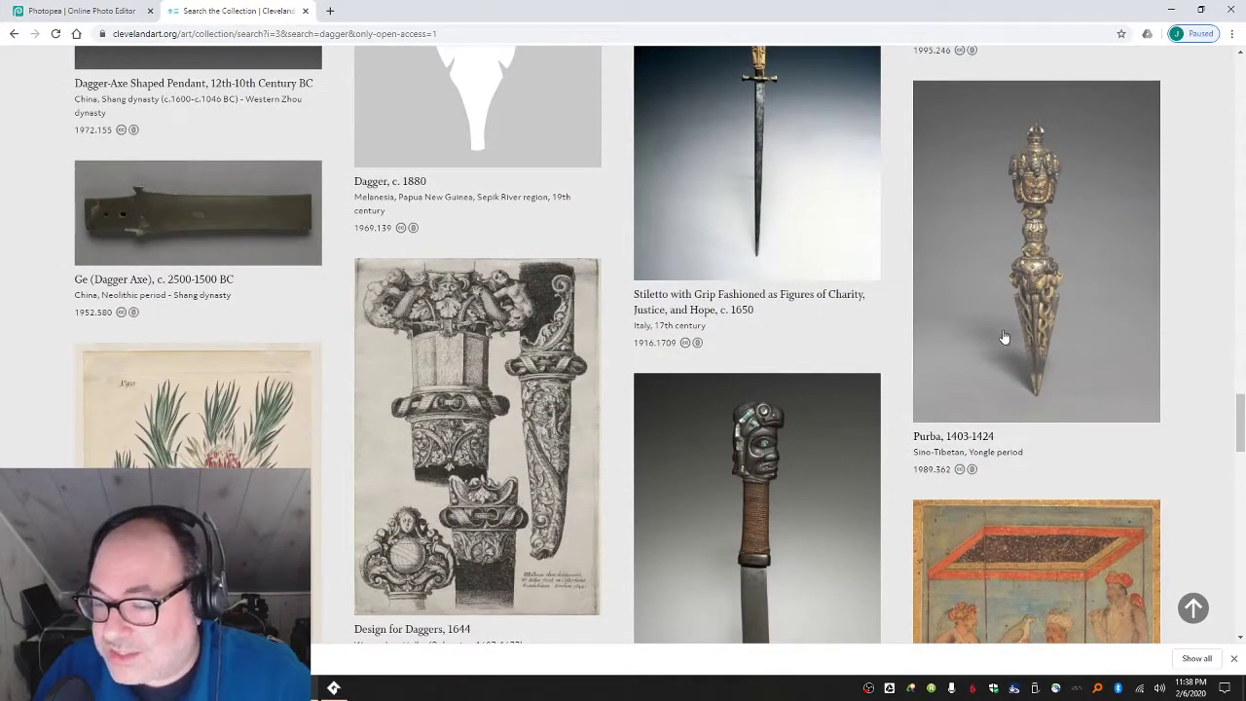
scroll(907, 355, "down", 3)
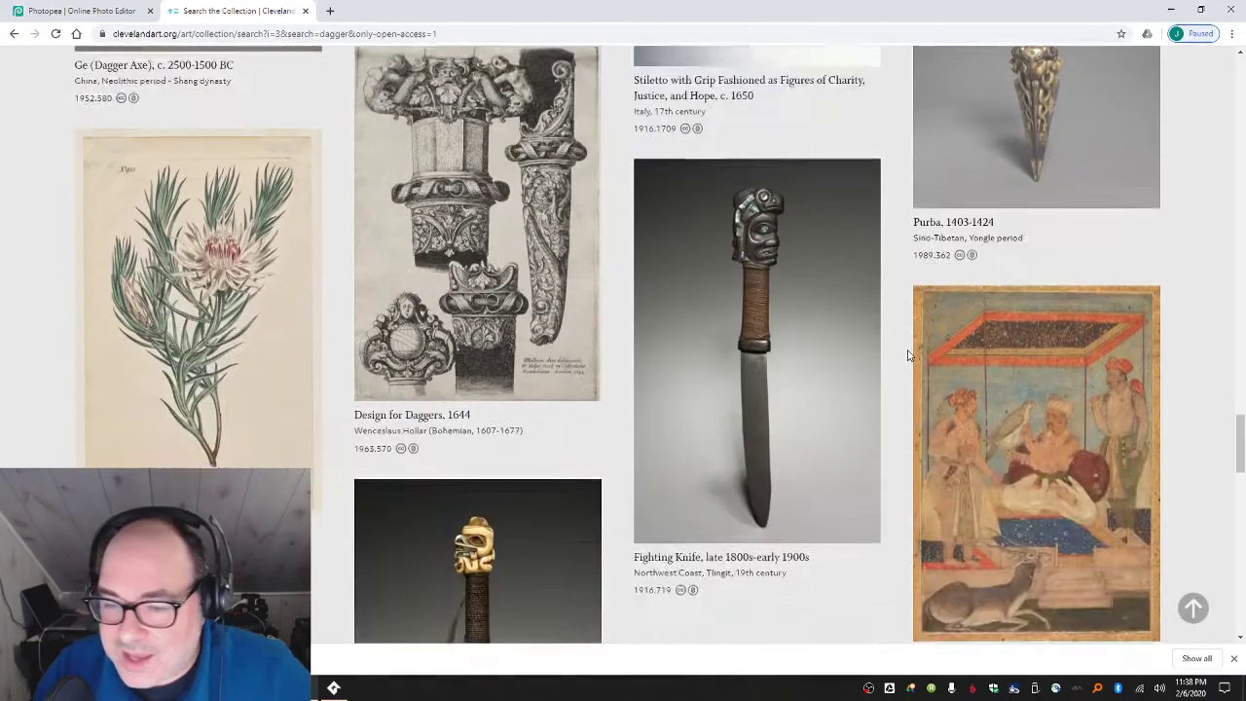
scroll(907, 356, "down", 7)
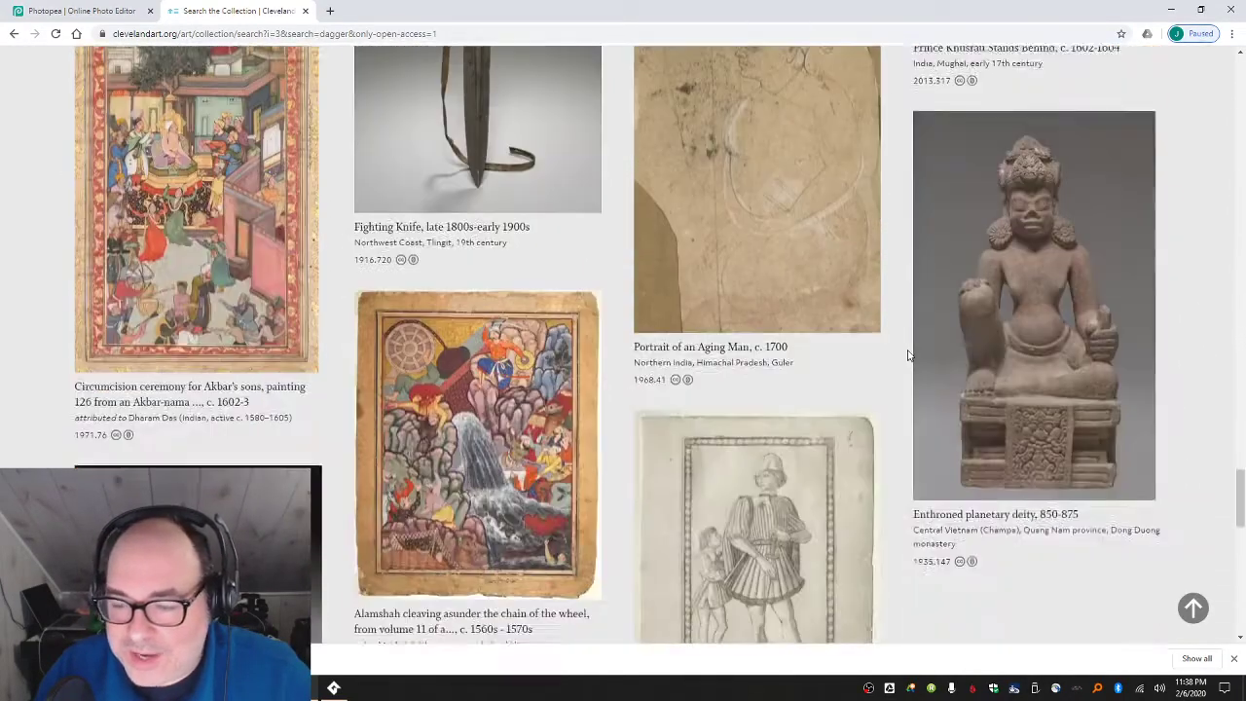
scroll(907, 355, "down", 10)
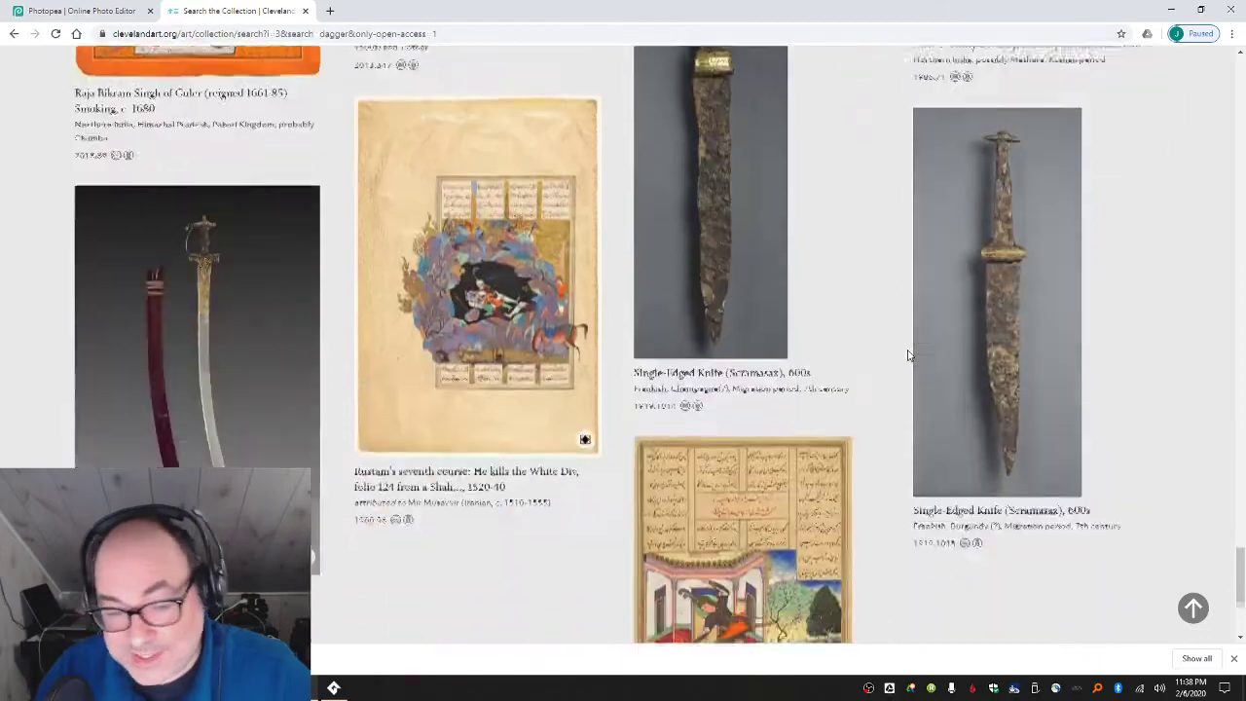
scroll(907, 357, "up", 17)
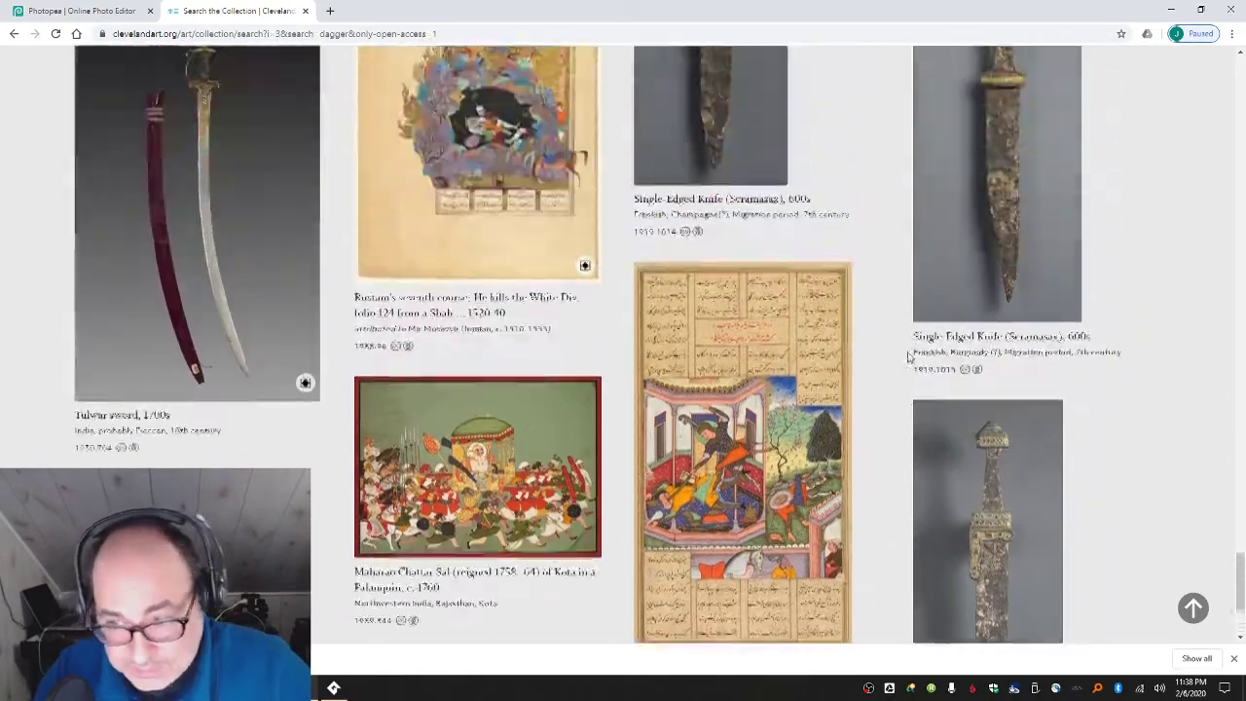
scroll(907, 357, "up", 10)
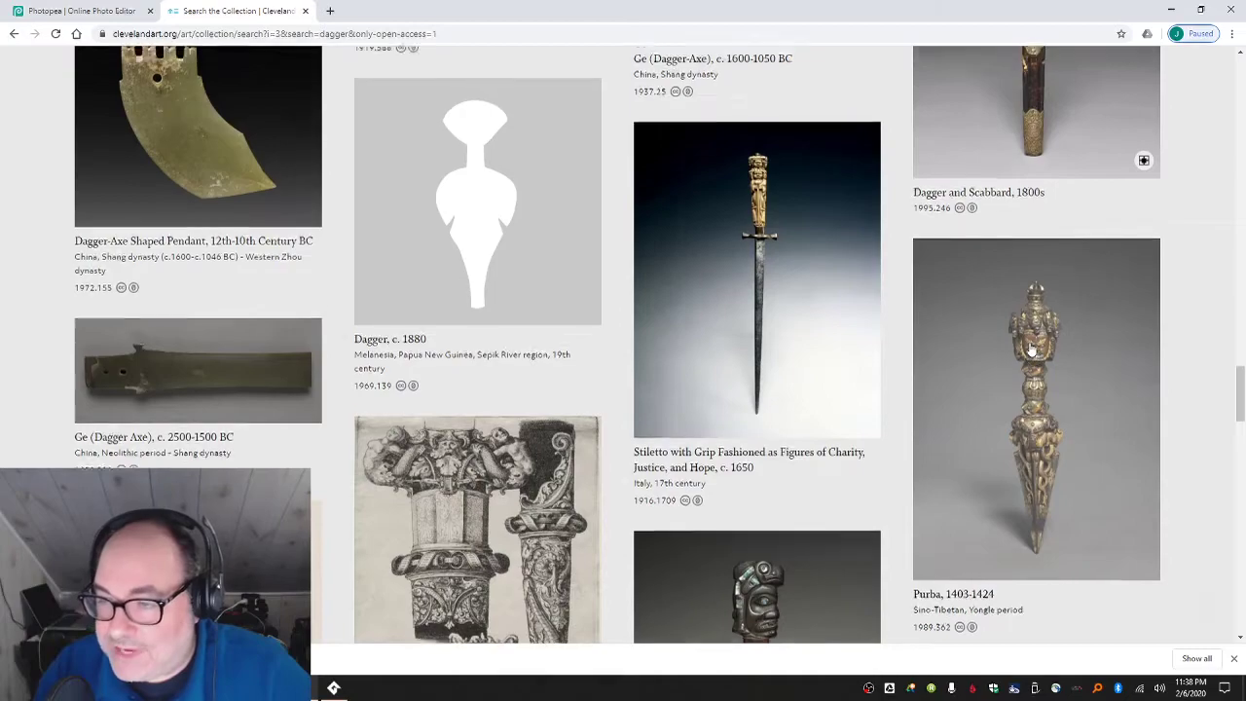
scroll(1061, 312, "up", 10)
scroll(1029, 348, "up", 10)
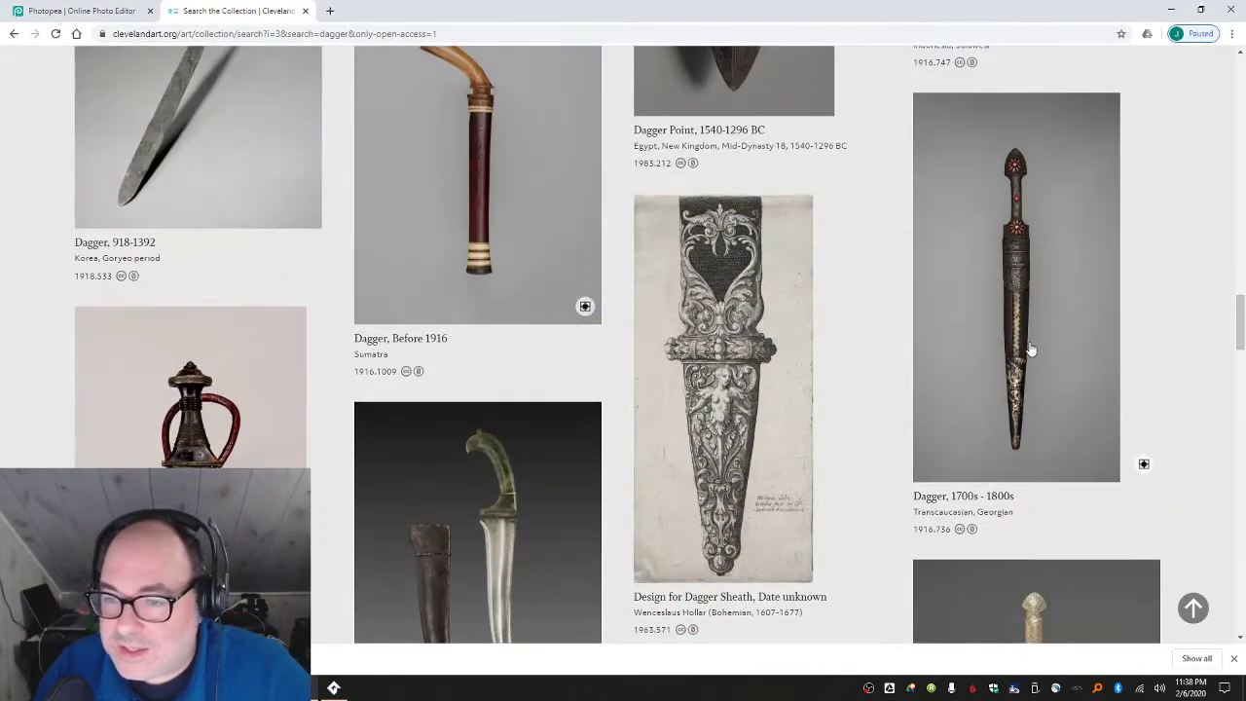
scroll(1029, 348, "down", 10)
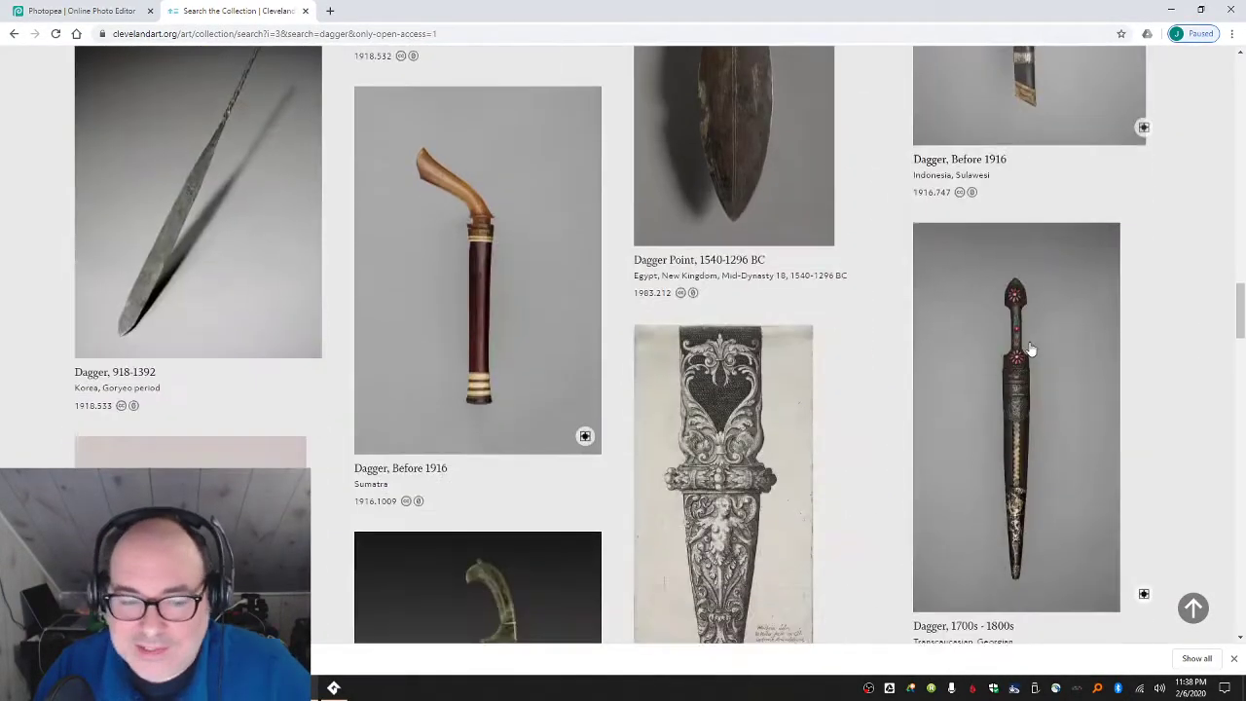
scroll(1029, 348, "down", 3)
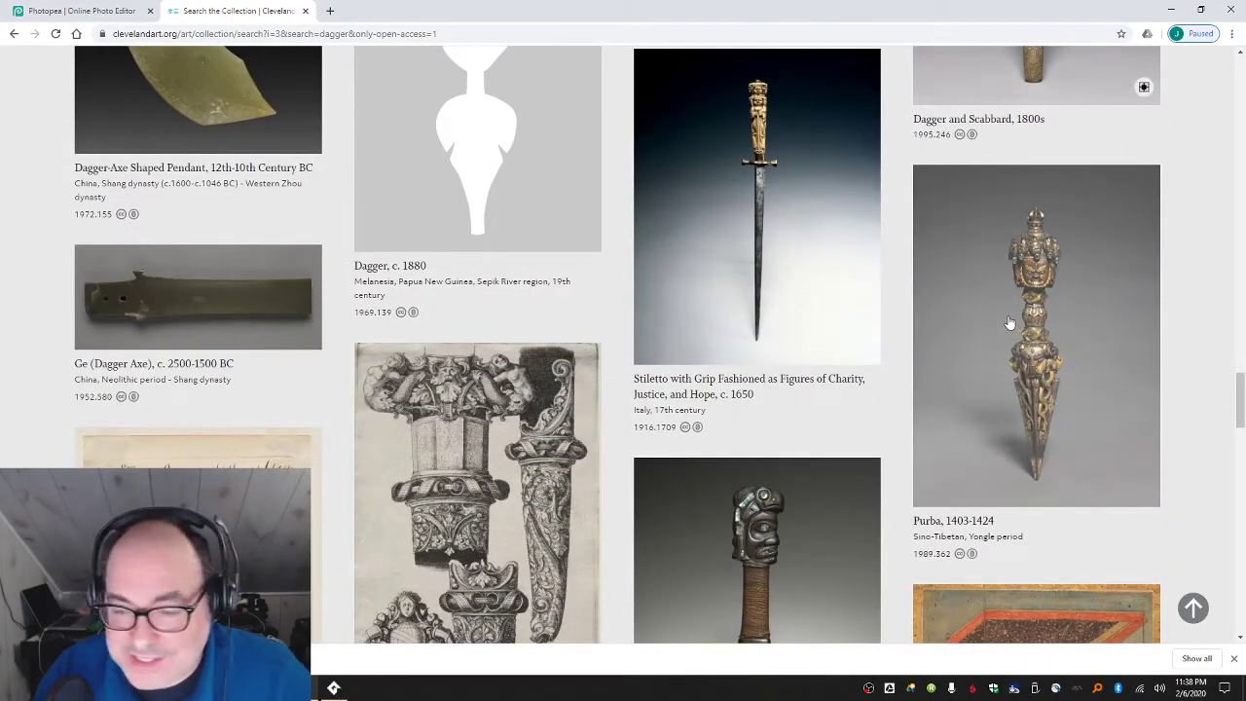
scroll(1009, 322, "down", 2)
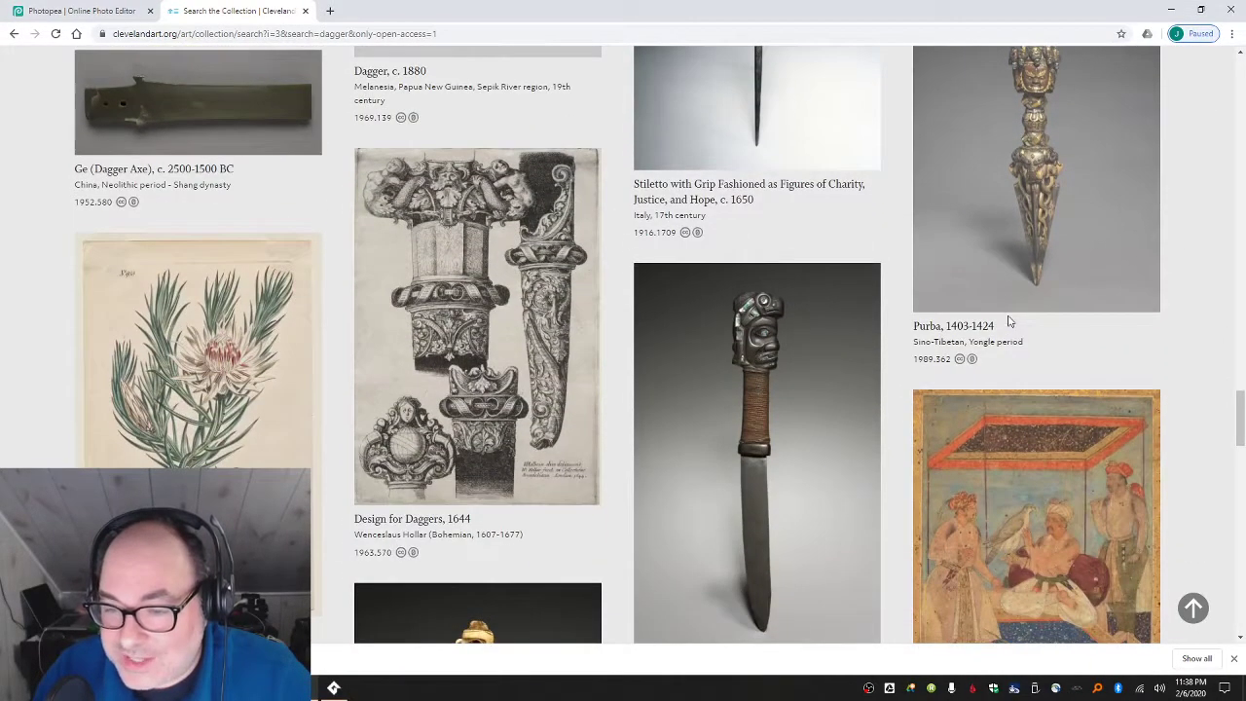
- Open the Purba, 1403-1424 artwork and download its high-resolution TIFF
left_click(1015, 221)
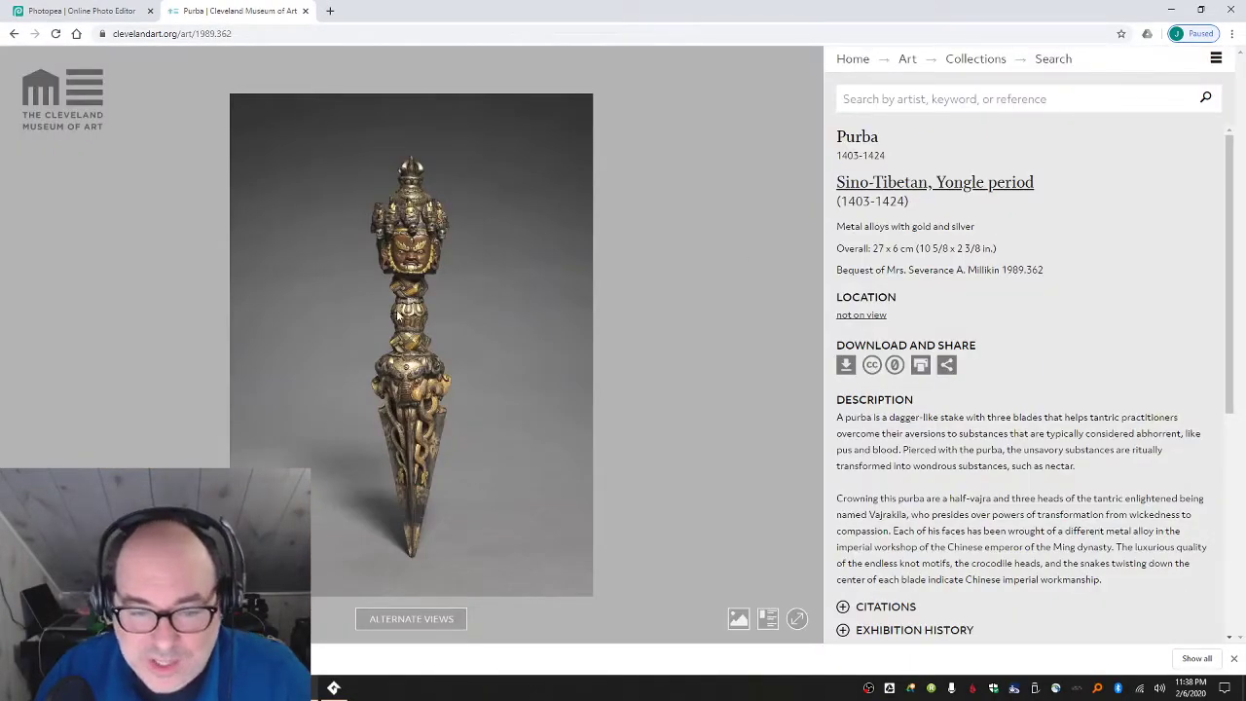
left_click(846, 367)
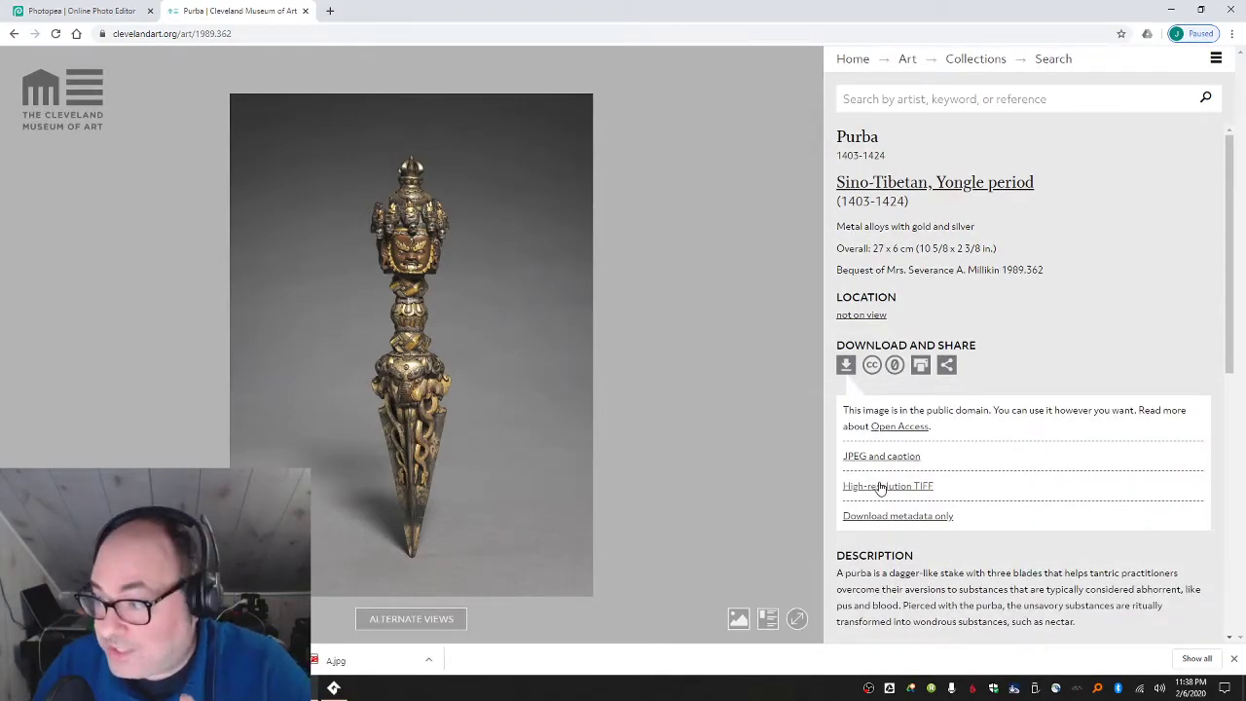
left_click(879, 487)
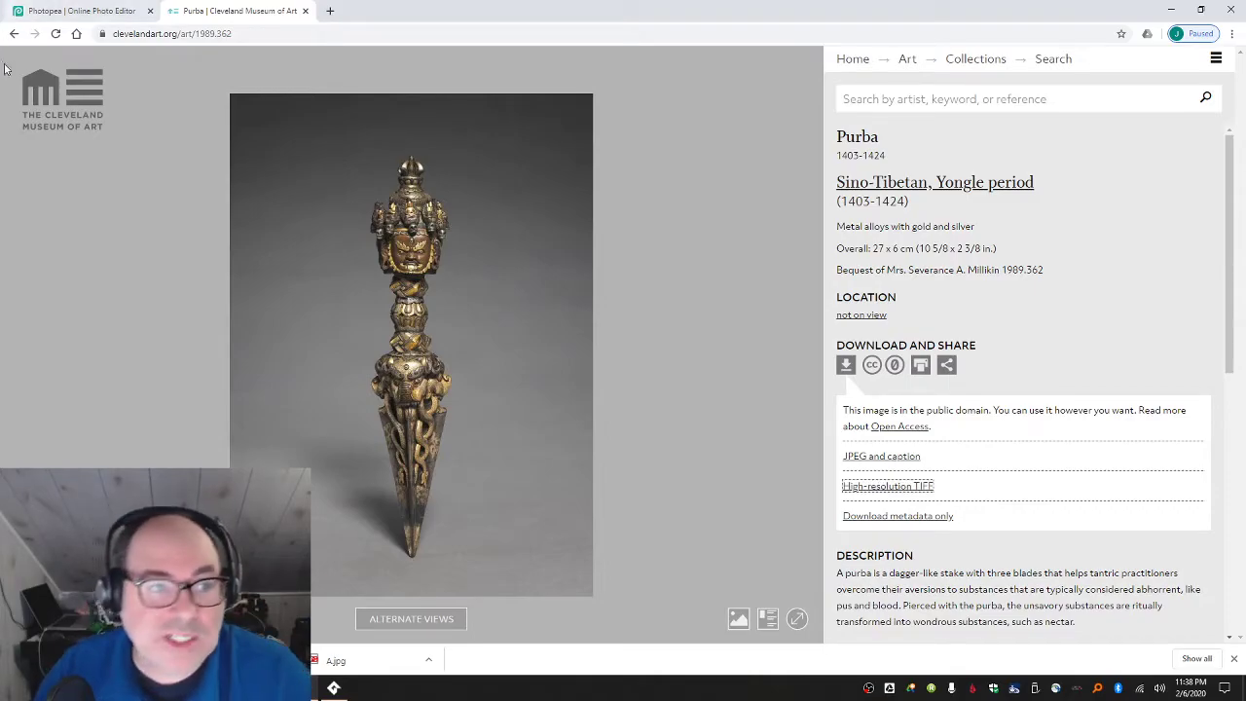
- Return to the dagger results and search the open-access collection for "helmet" instead
left_click(13, 34)
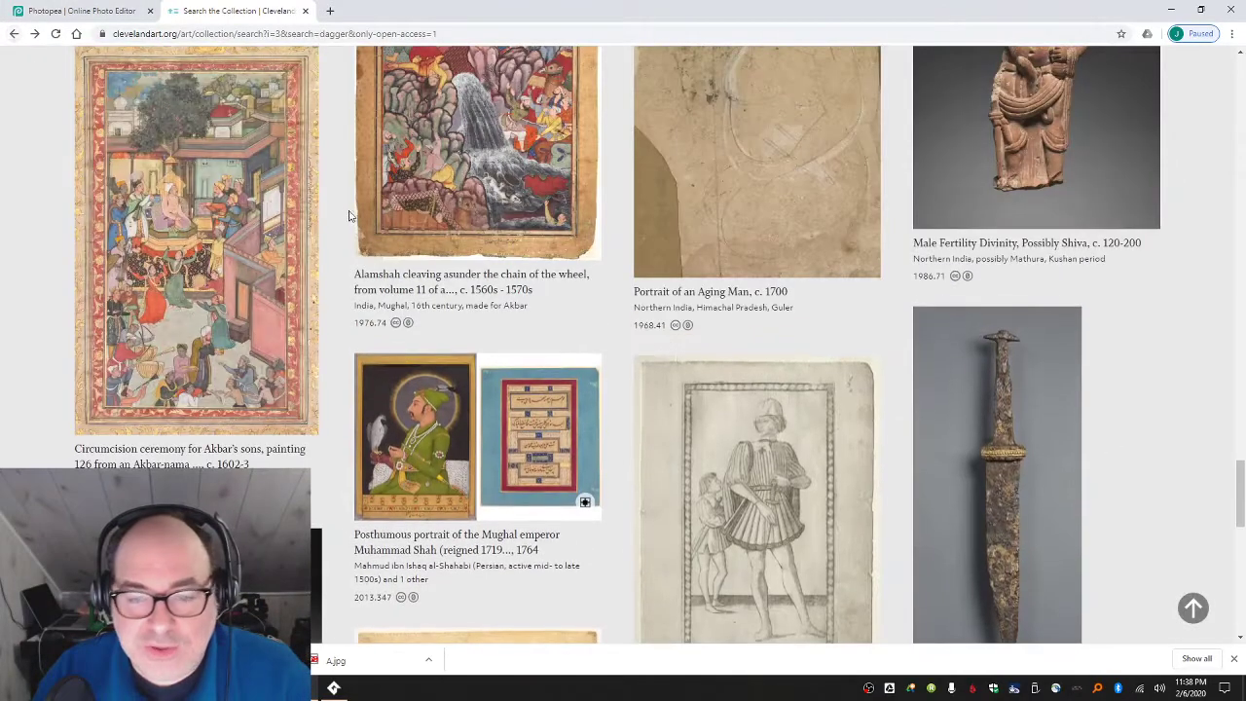
scroll(464, 251, "up", 20)
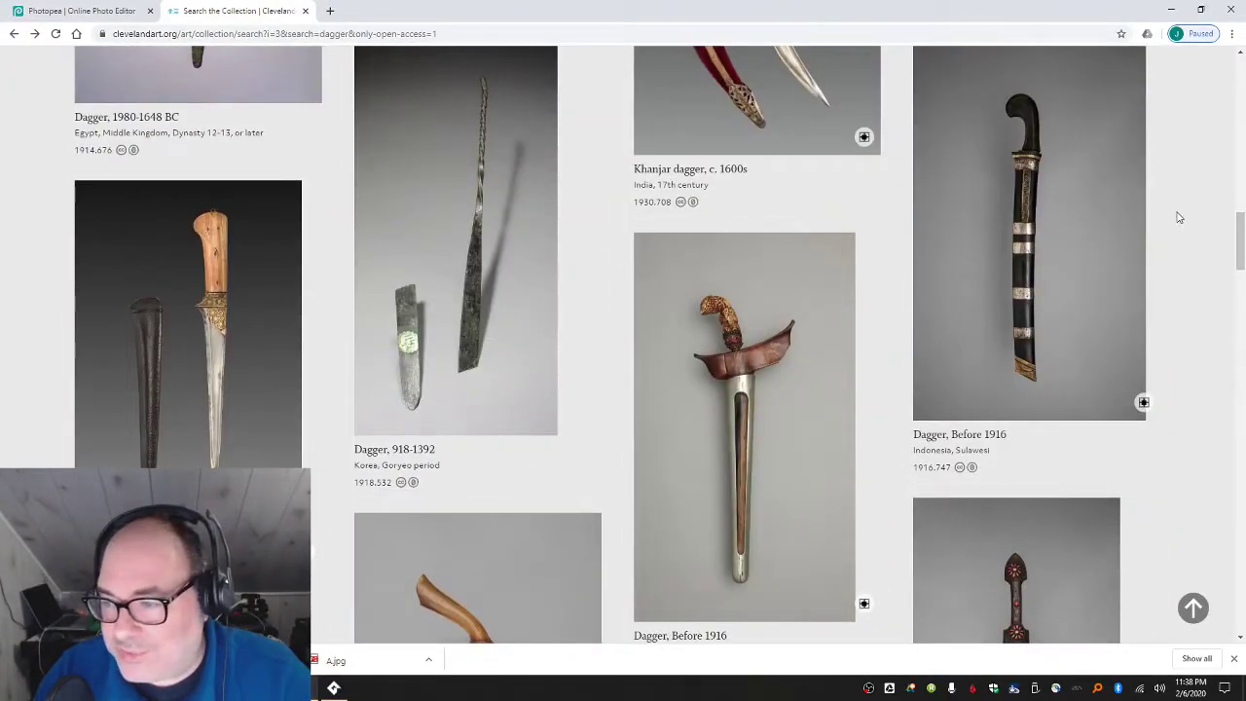
left_click_drag(1234, 237, 1236, 73)
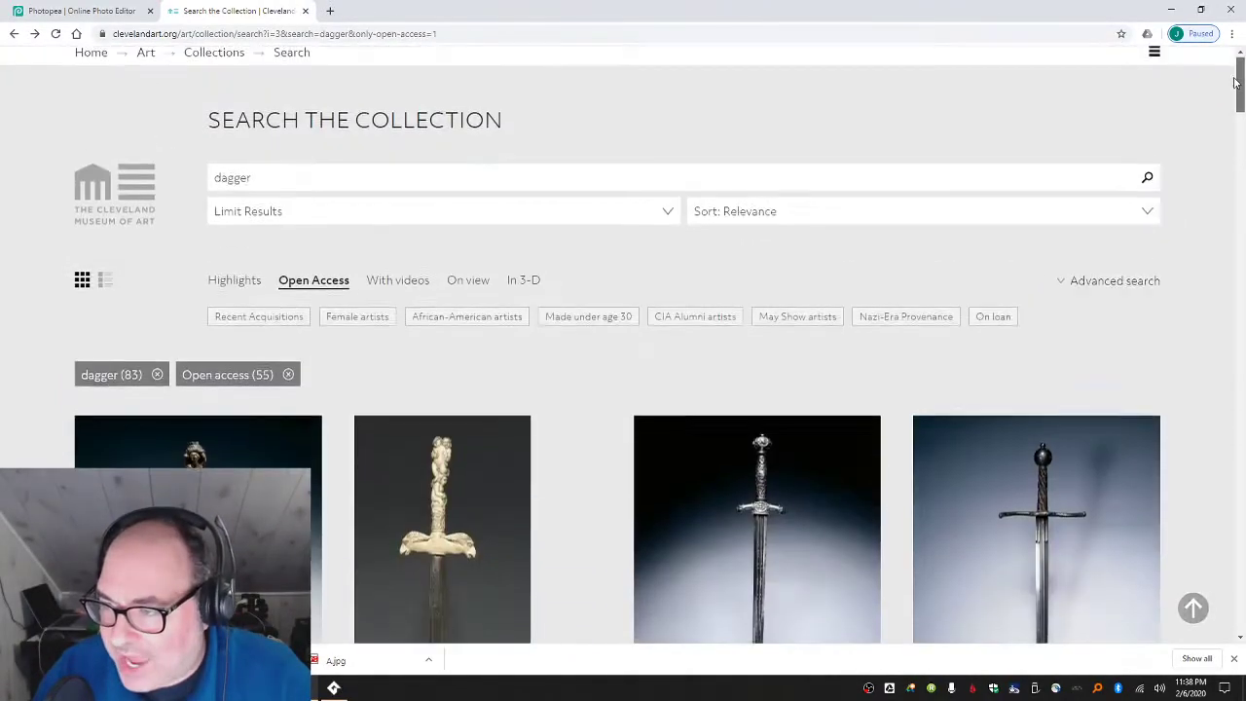
double_click(262, 183)
type("helmet")
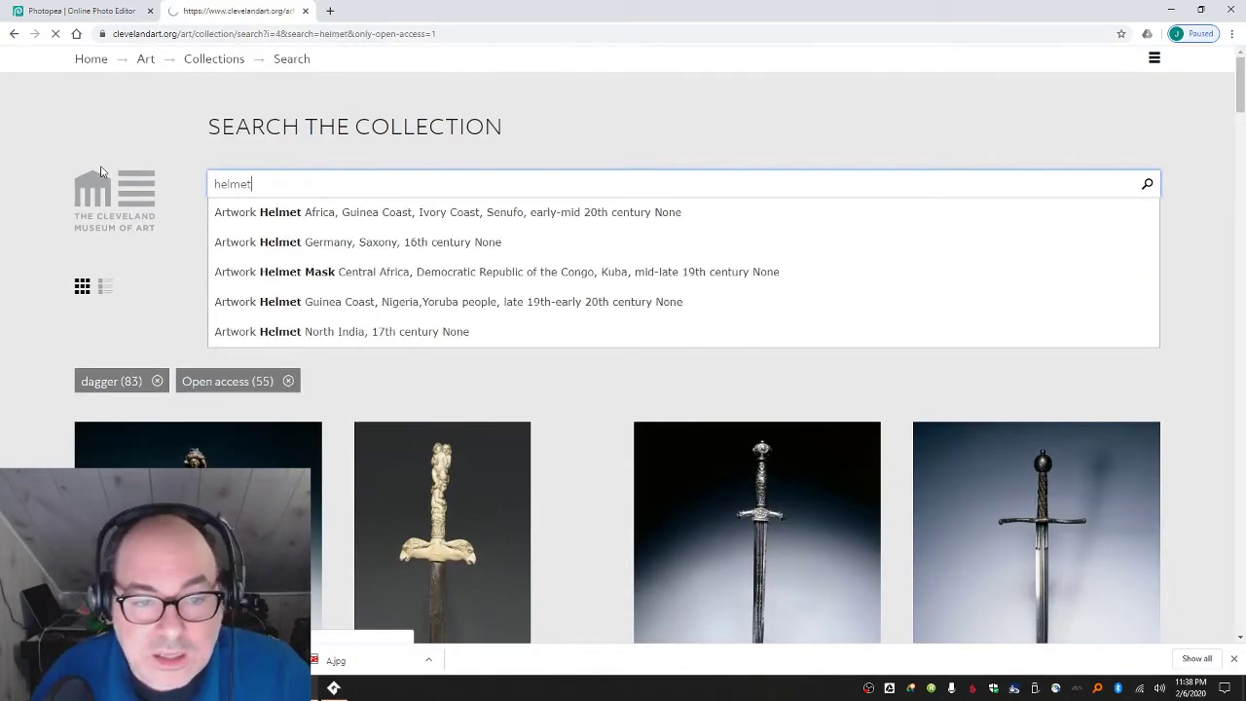
key("Return")
- Open the Close Helmet in Maximilian Style, c. 1520, from the helmet results and download its high-resolution TIFF
scroll(412, 247, "down", 2)
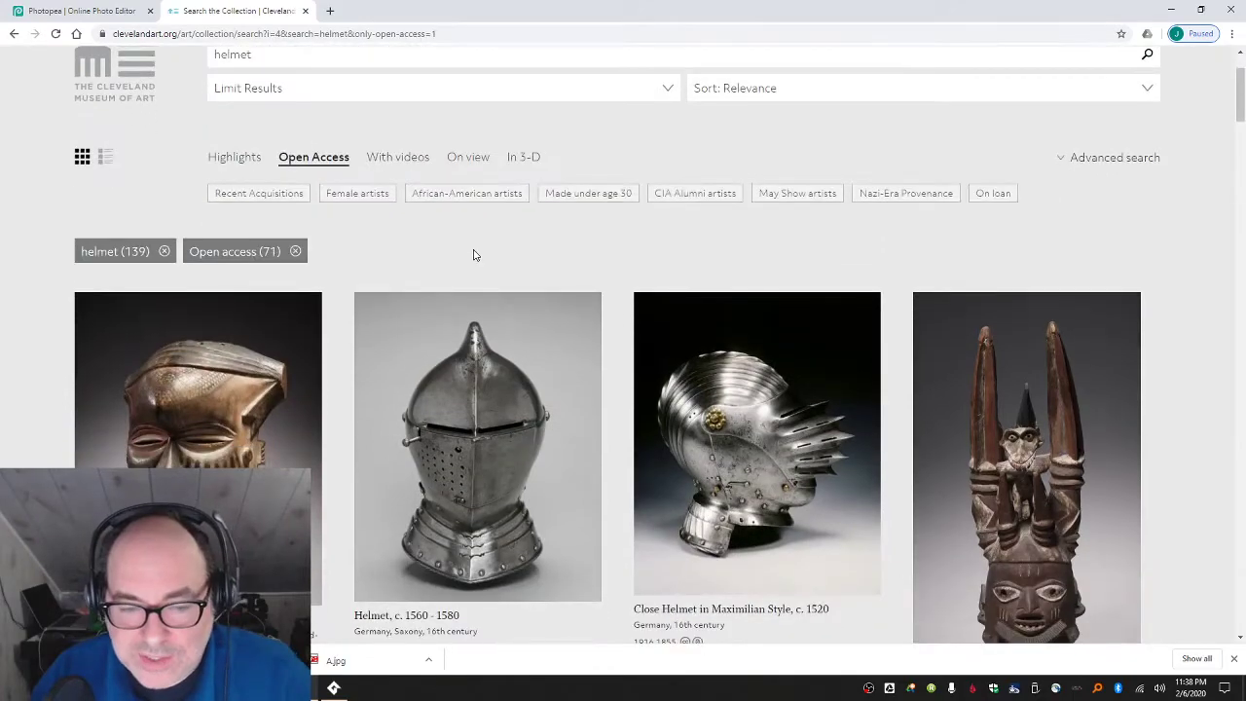
scroll(473, 255, "down", 1)
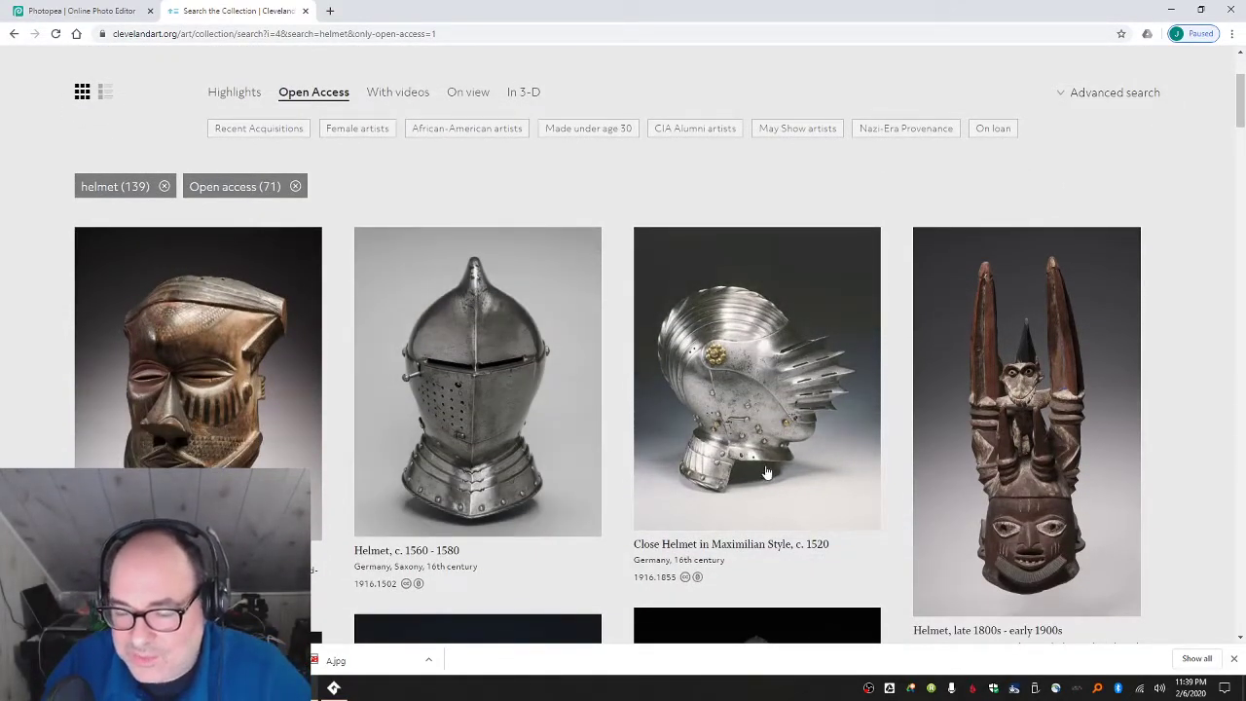
scroll(774, 429, "down", 8)
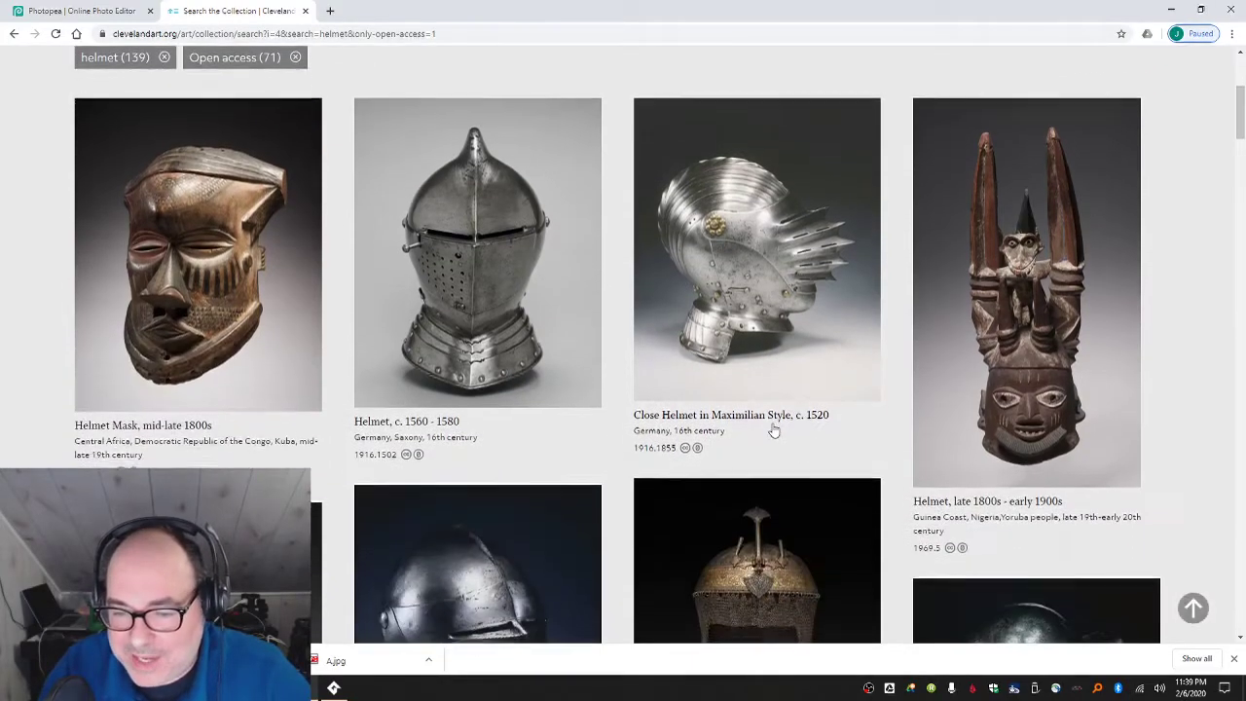
scroll(773, 430, "down", 7)
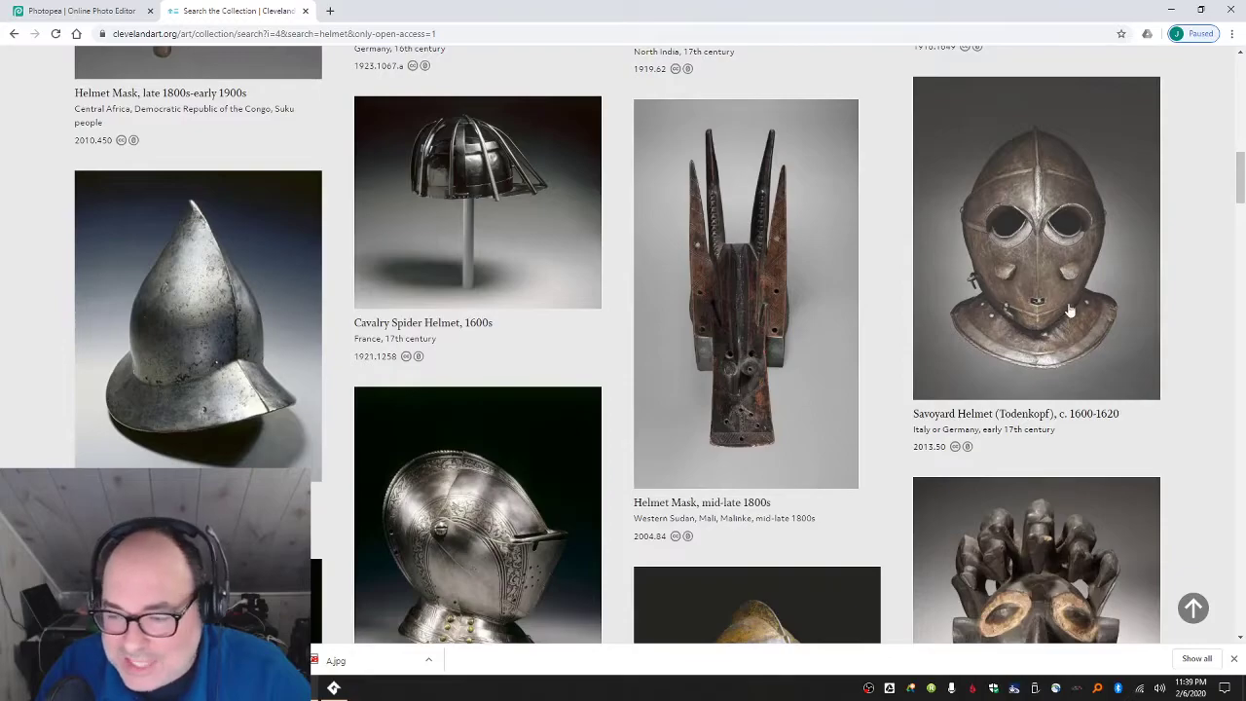
scroll(1059, 304, "up", 7)
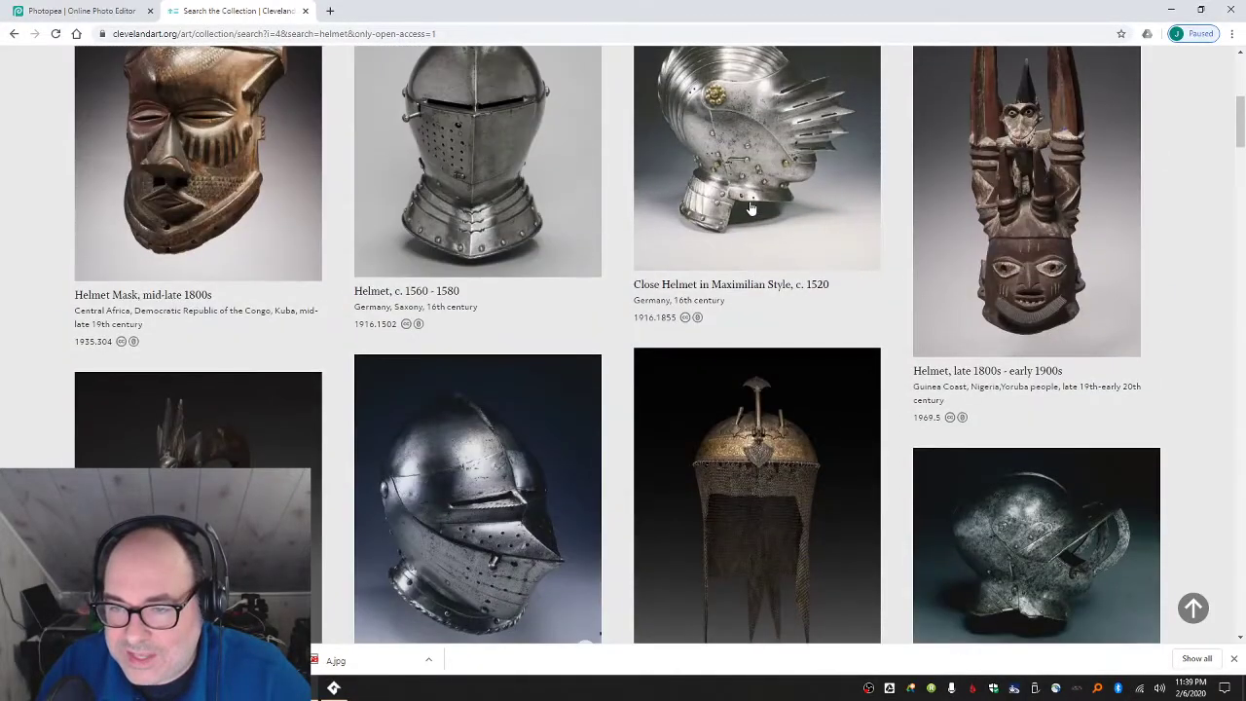
scroll(1015, 473, "down", 4)
scroll(1033, 402, "up", 10)
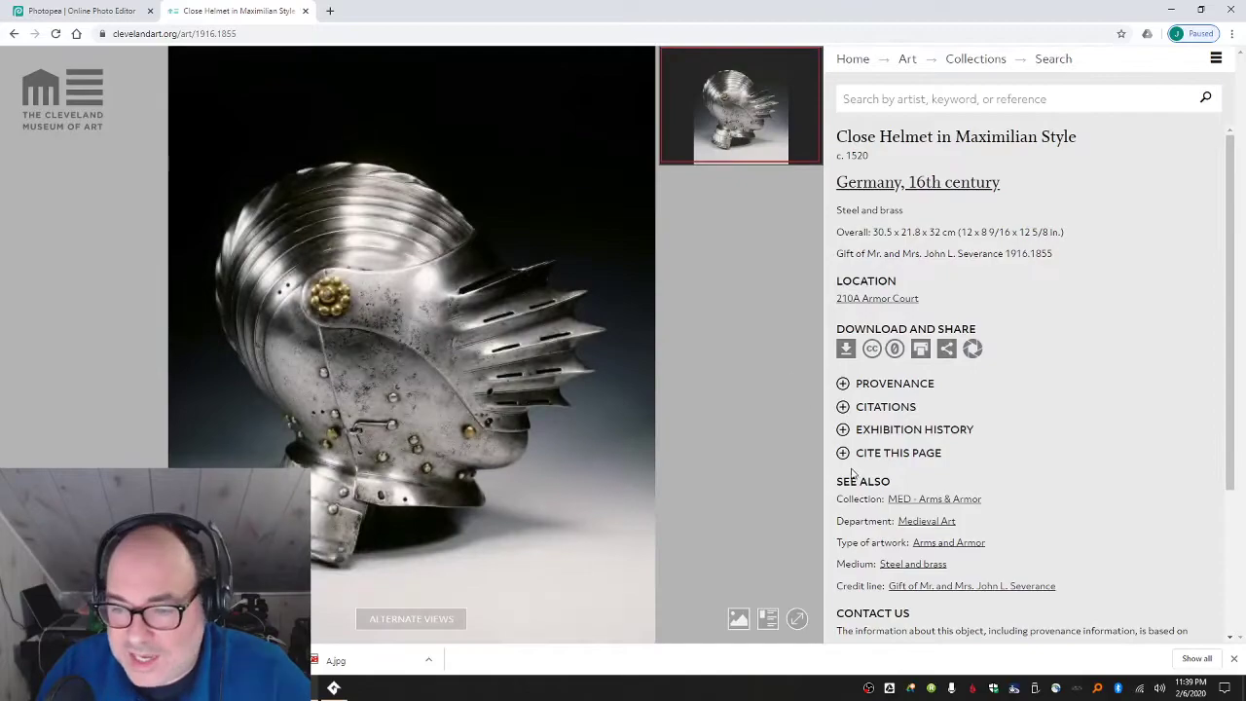
left_click(846, 349)
left_click(874, 472)
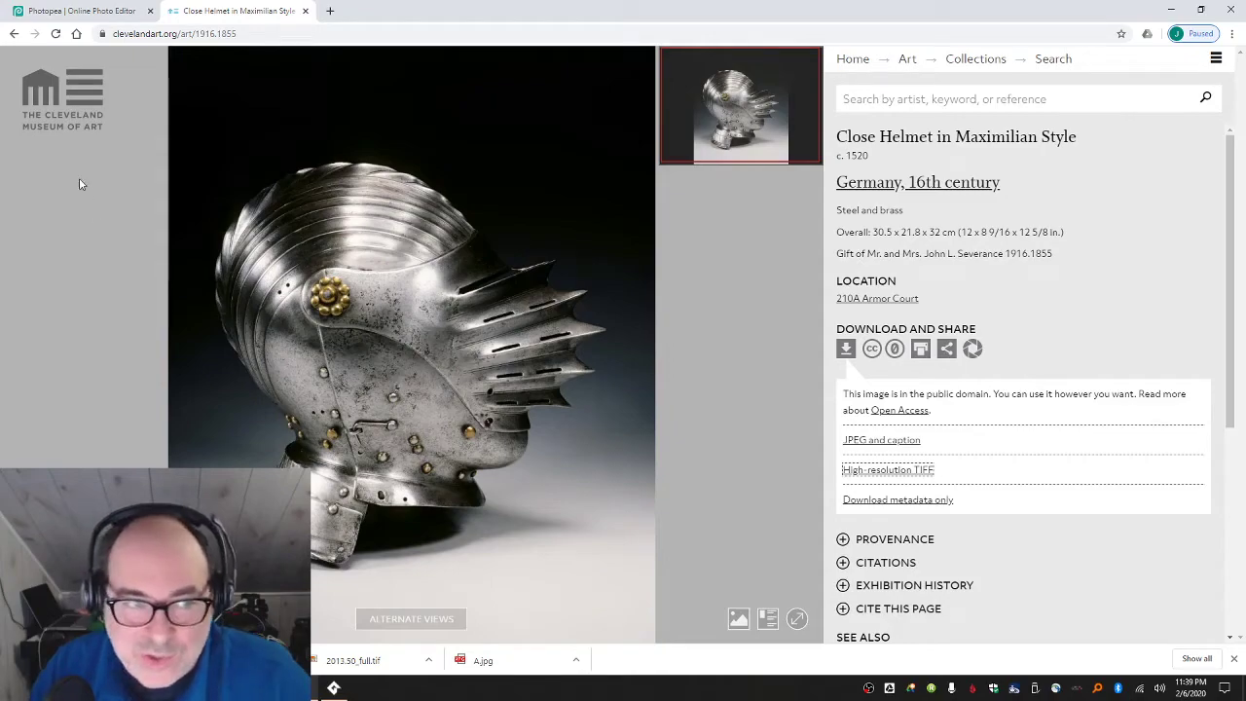
- Return to the helmet results and search the open-access collection for "knife" instead
left_click(18, 36)
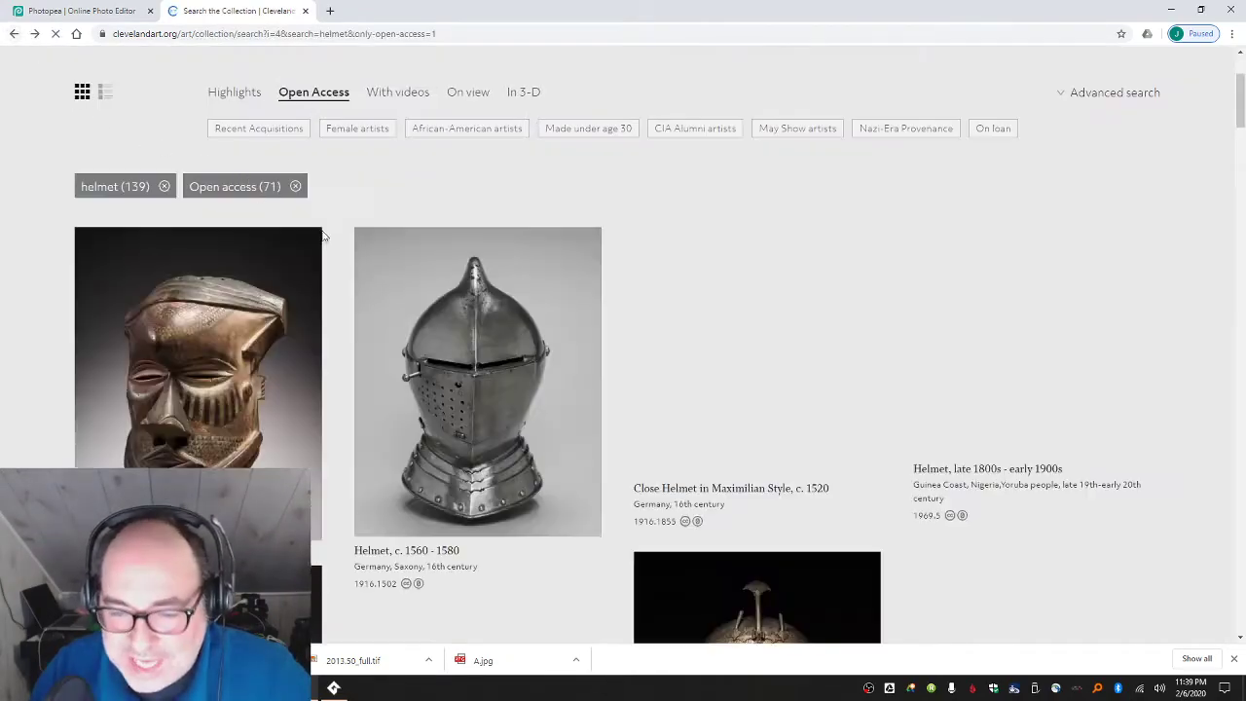
scroll(506, 375, "down", 2)
scroll(505, 375, "down", 7)
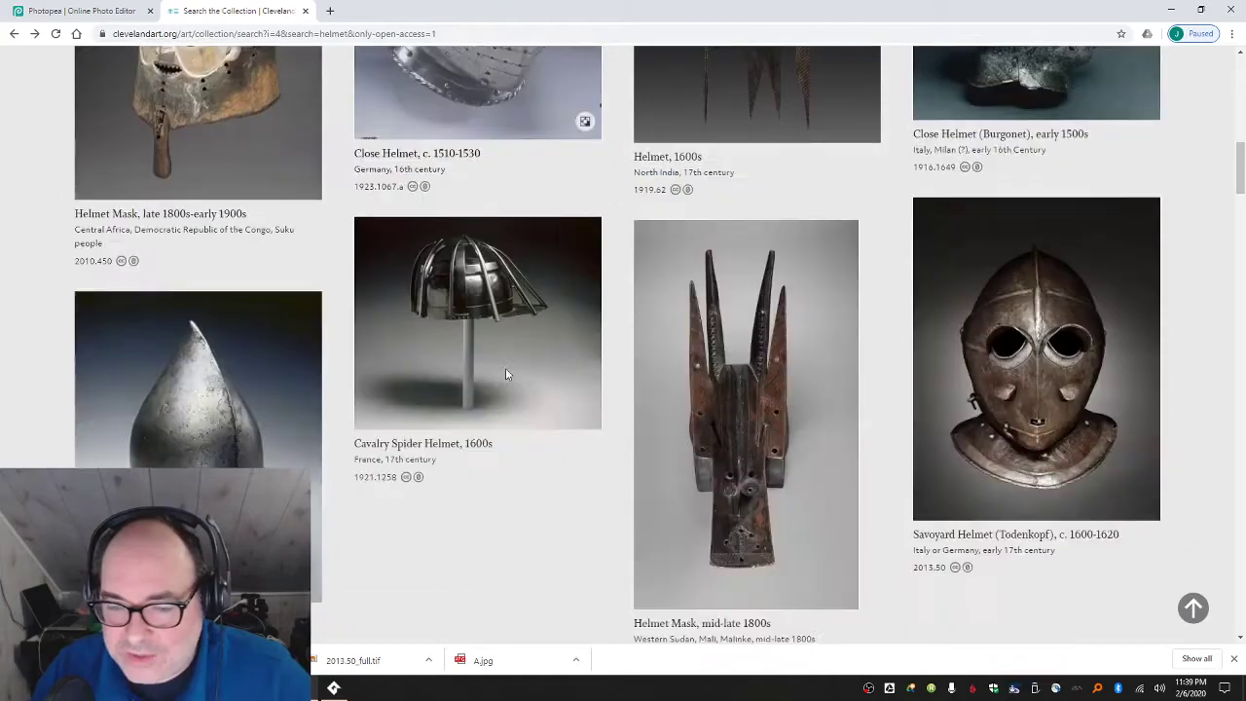
scroll(505, 374, "up", 4)
scroll(505, 375, "up", 8)
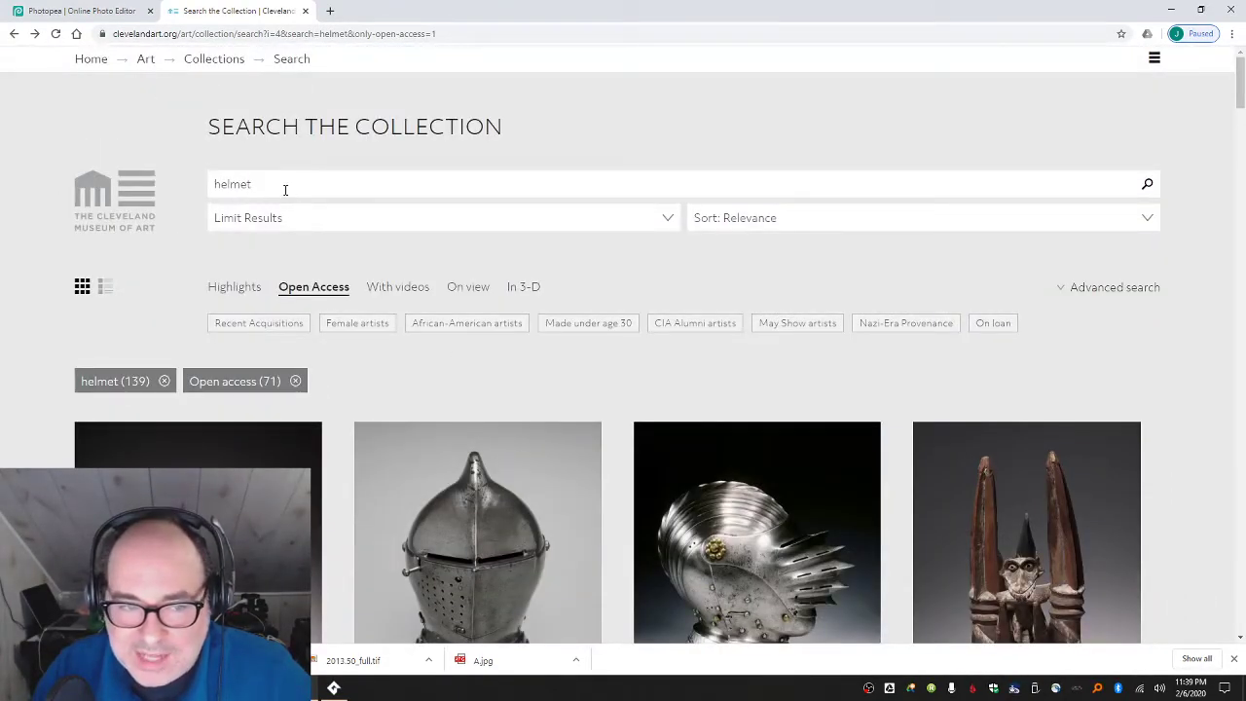
left_click_drag(285, 189, 229, 185)
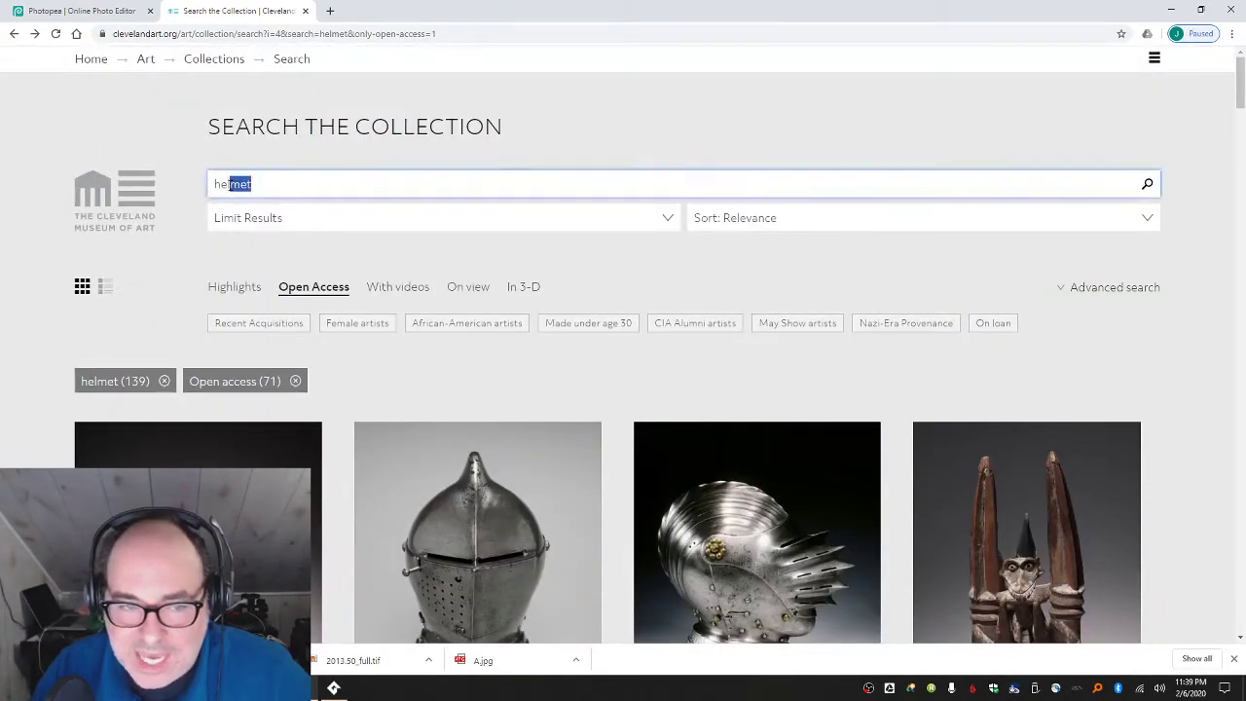
type("knife")
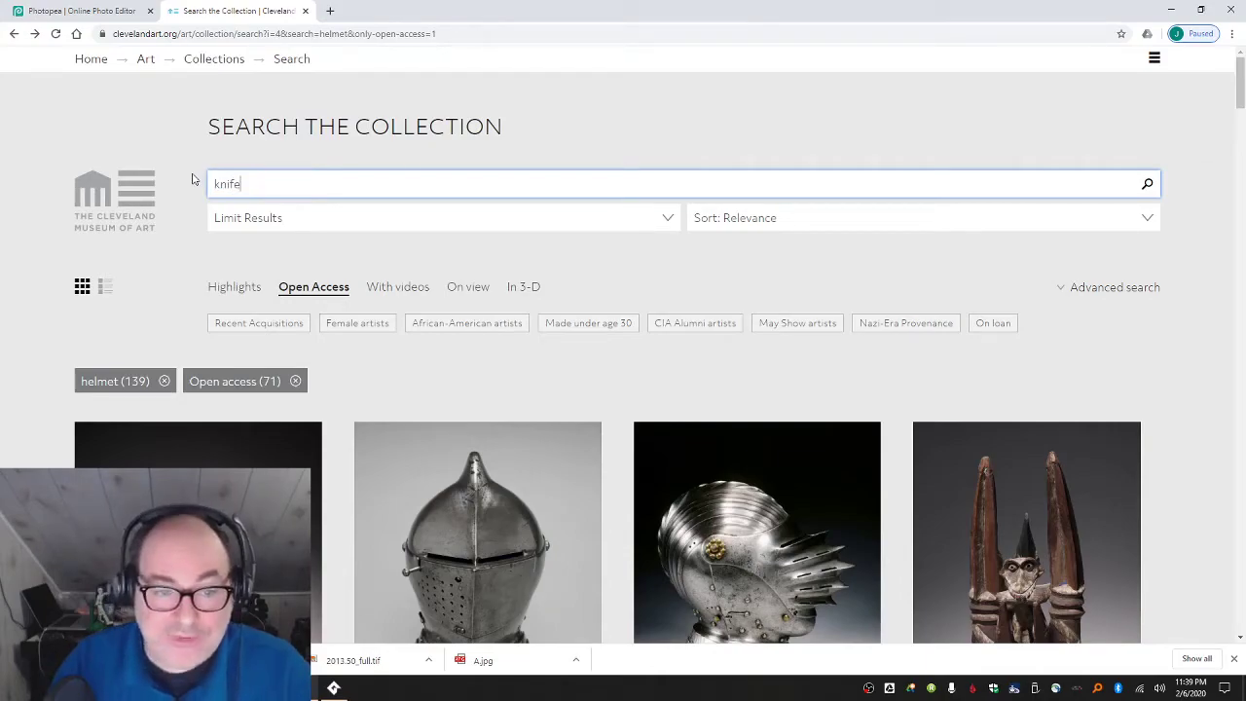
key("Return")
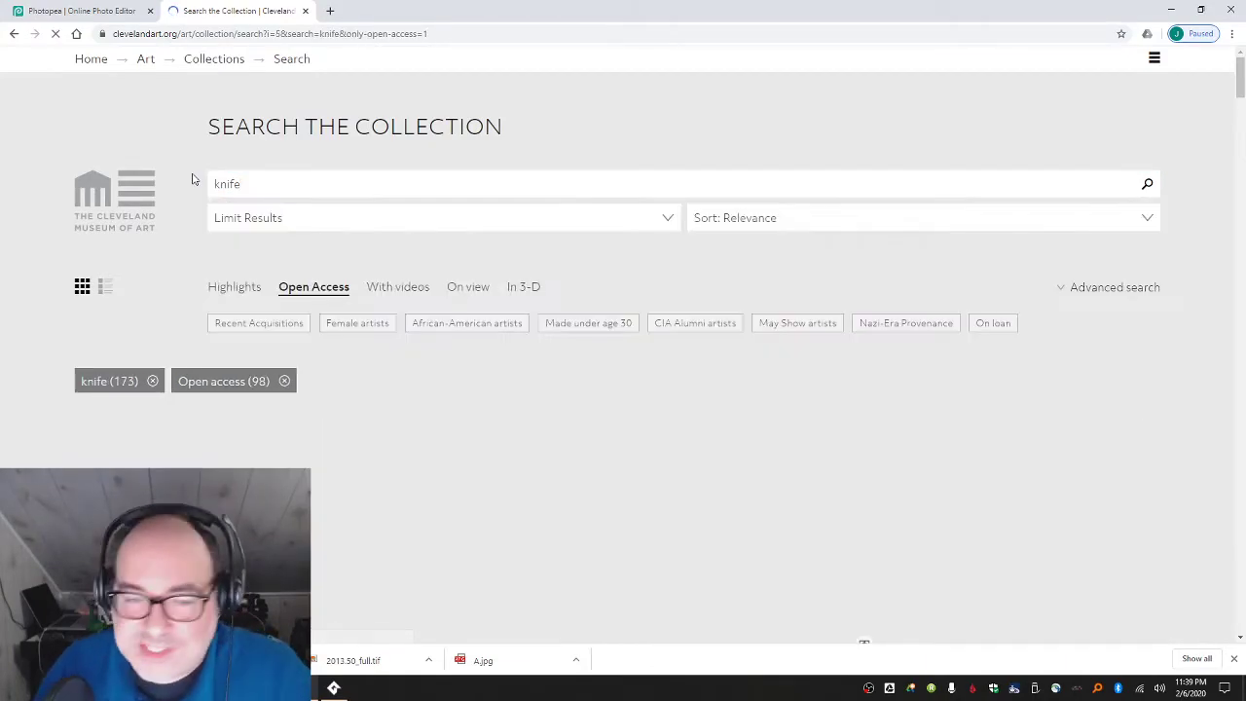
- Look through the open-access knife results for a distinctive, ornate knife image to use
scroll(409, 352, "down", 2)
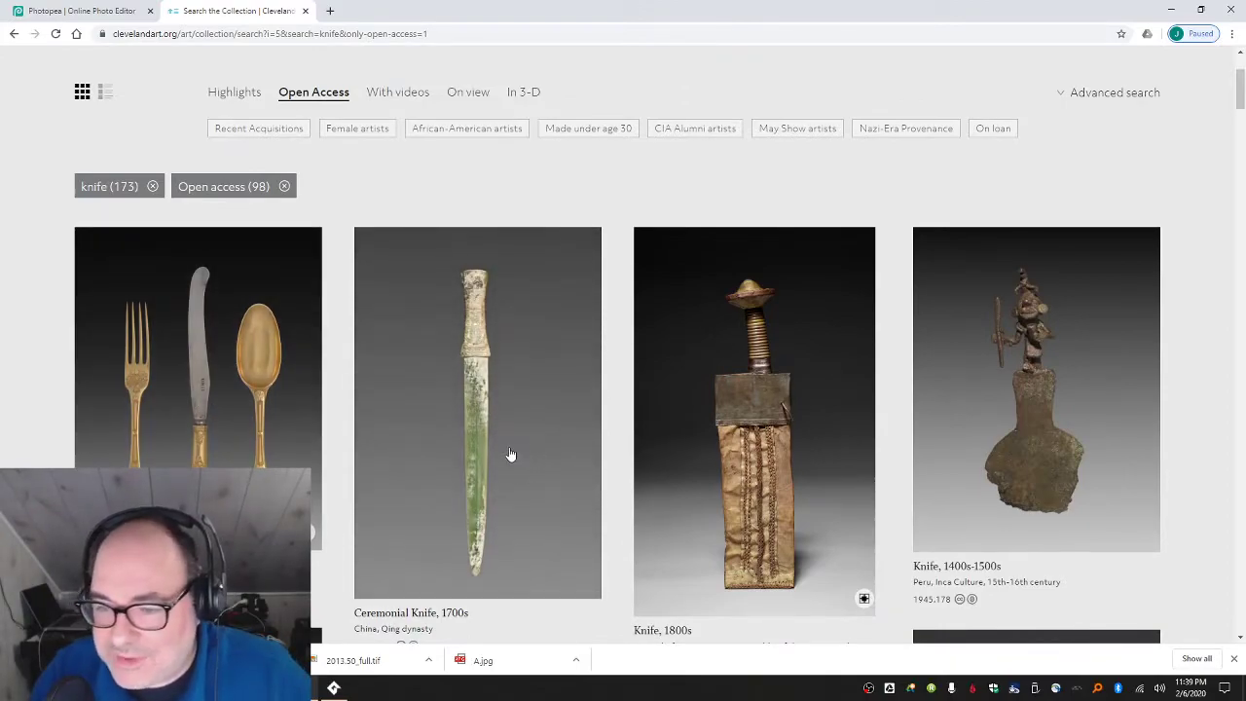
scroll(509, 454, "down", 4)
scroll(509, 454, "down", 2)
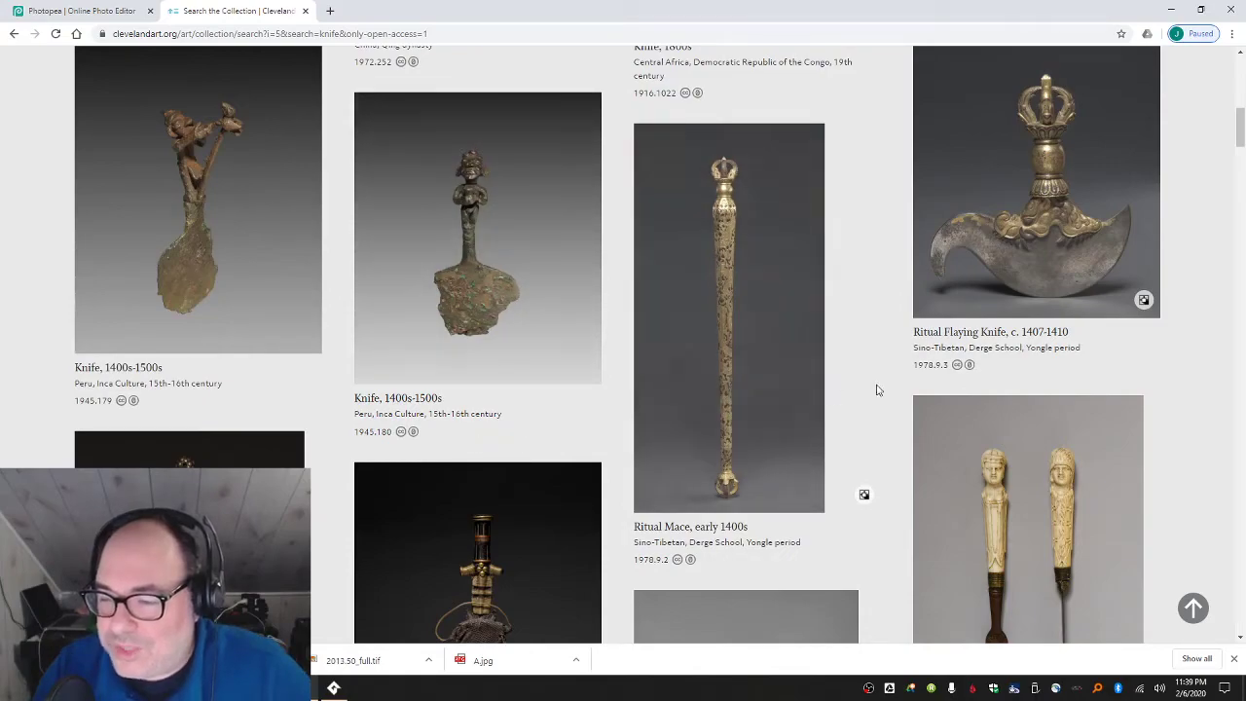
scroll(982, 379, "down", 2)
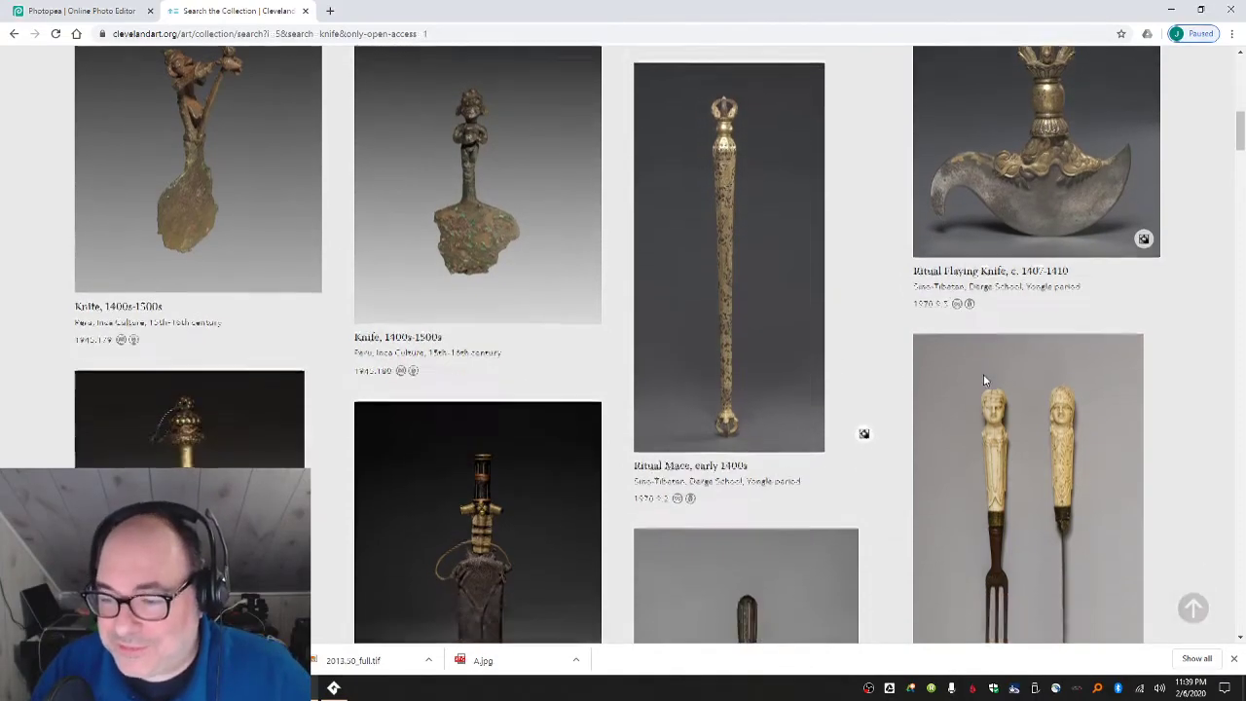
scroll(984, 381, "down", 6)
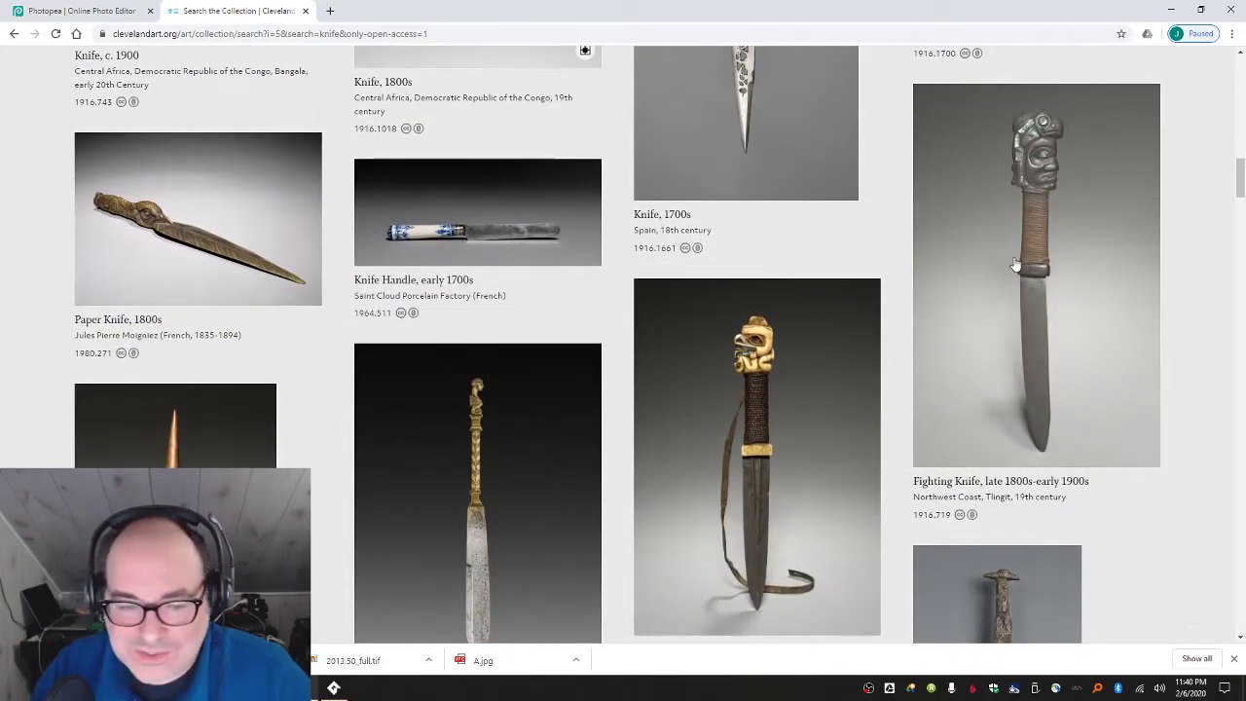
scroll(1014, 265, "down", 6)
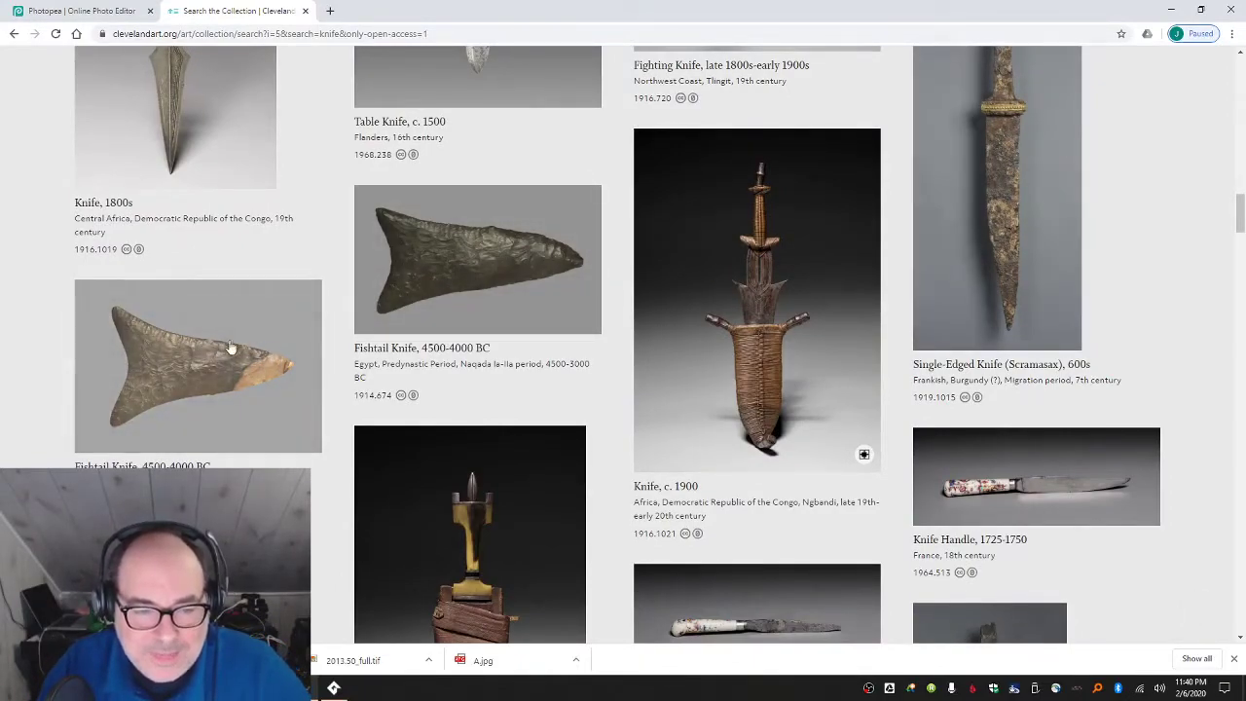
scroll(264, 348, "down", 3)
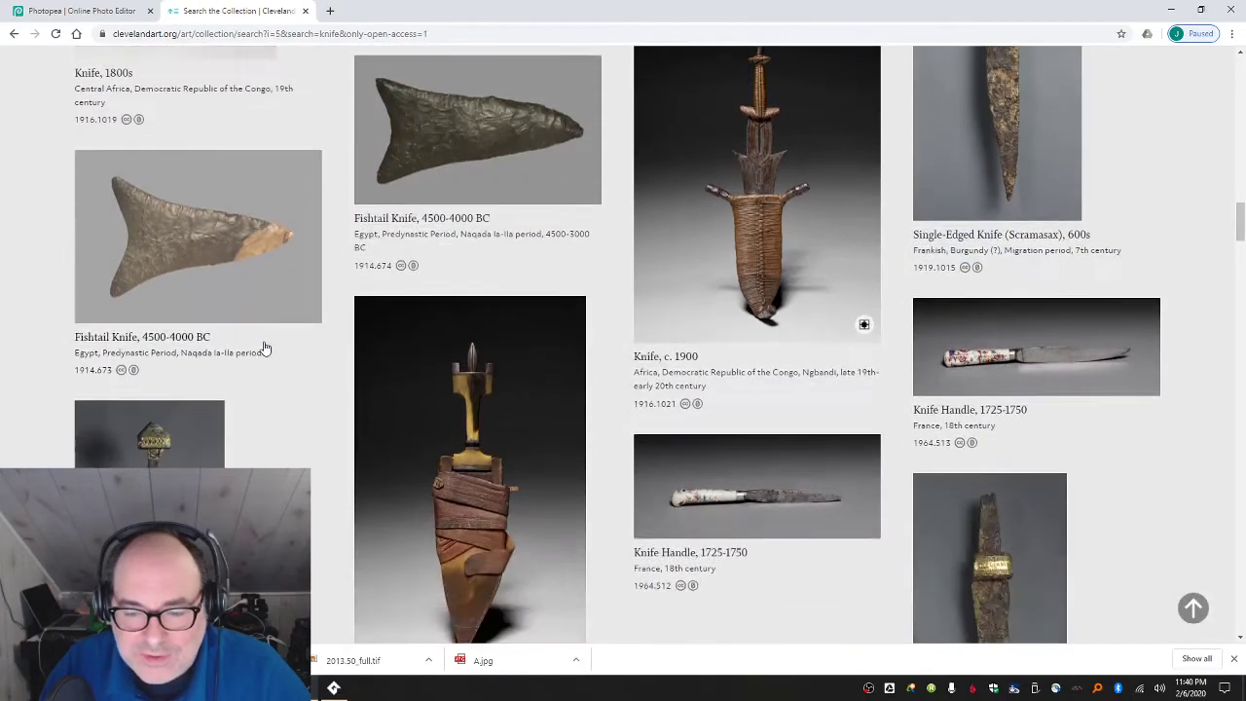
scroll(264, 347, "down", 7)
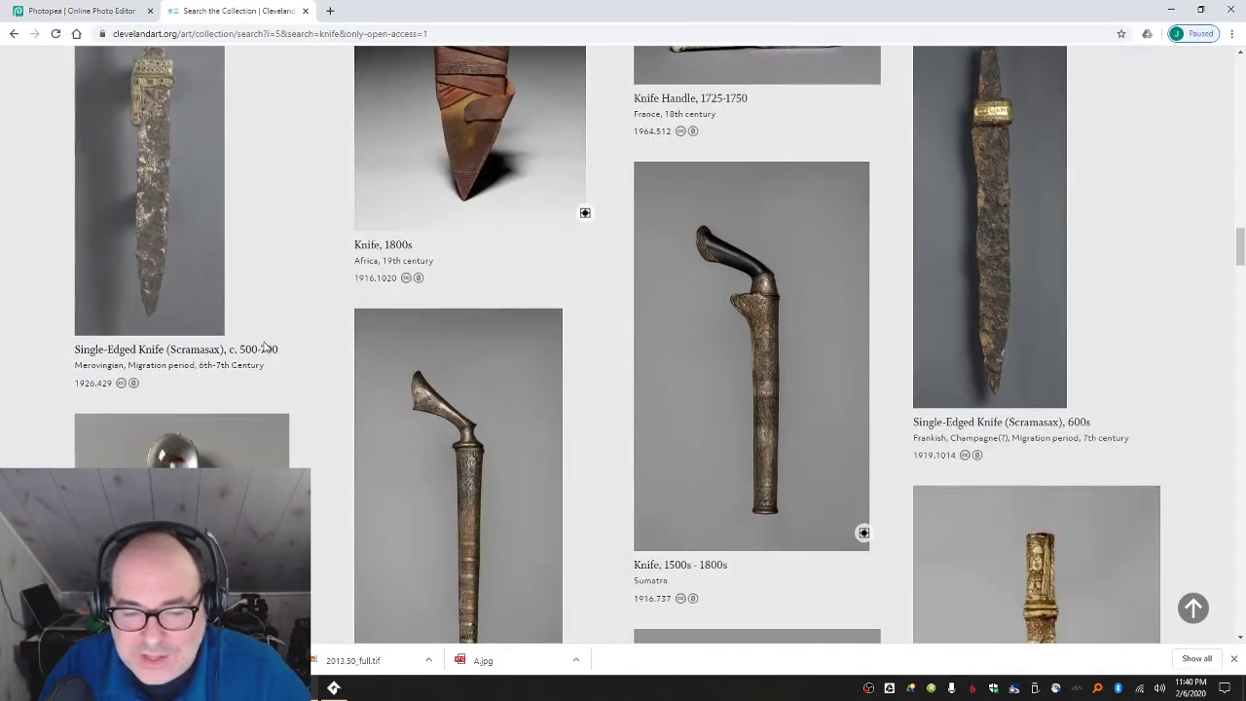
scroll(264, 348, "down", 5)
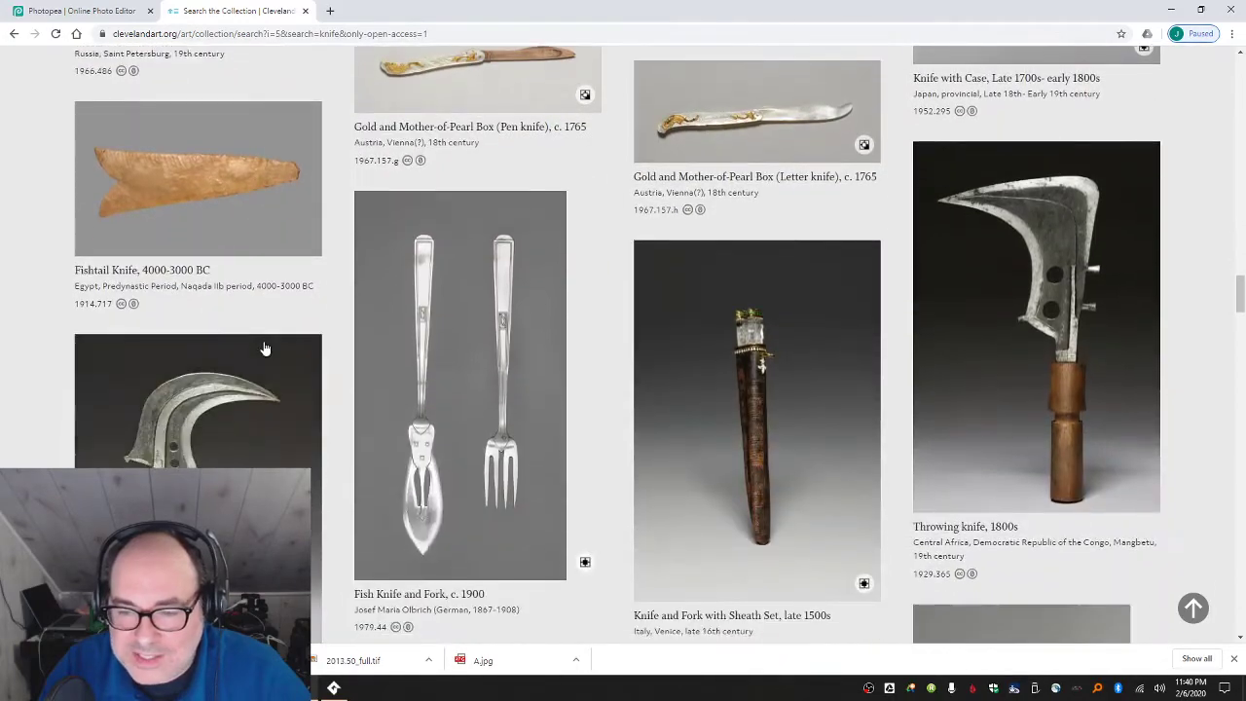
scroll(264, 347, "down", 4)
scroll(263, 348, "up", 3)
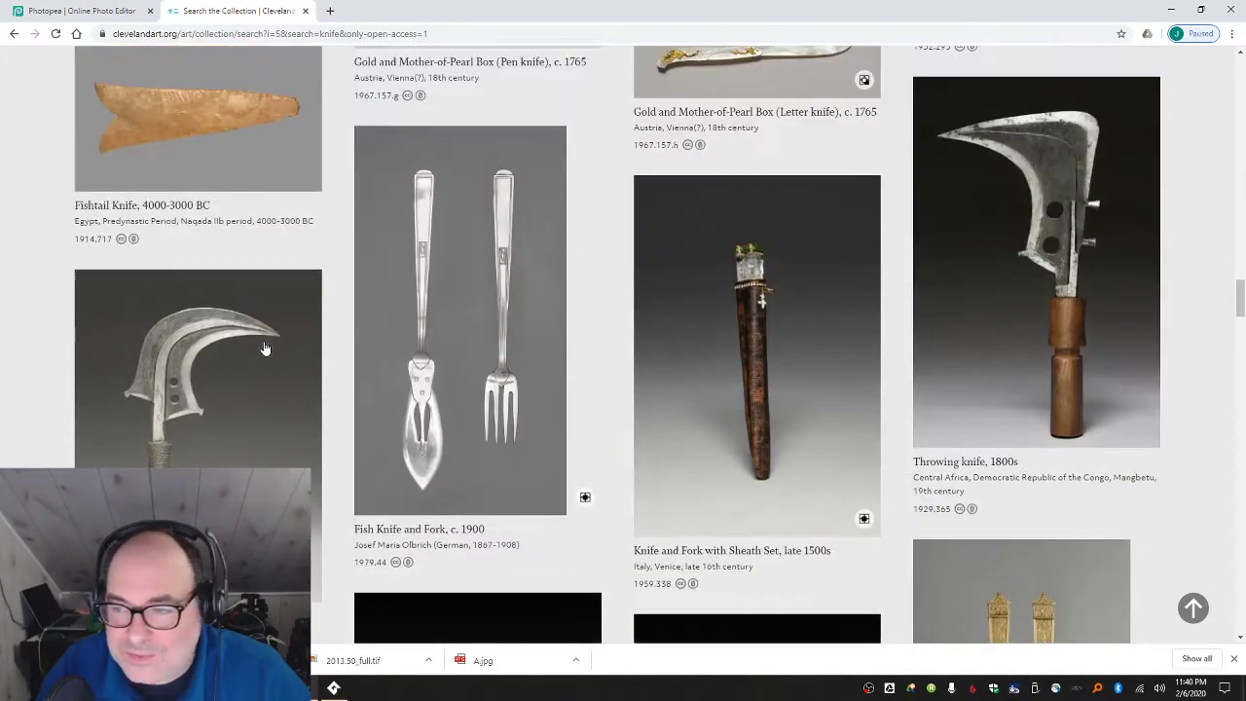
scroll(188, 366, "down", 12)
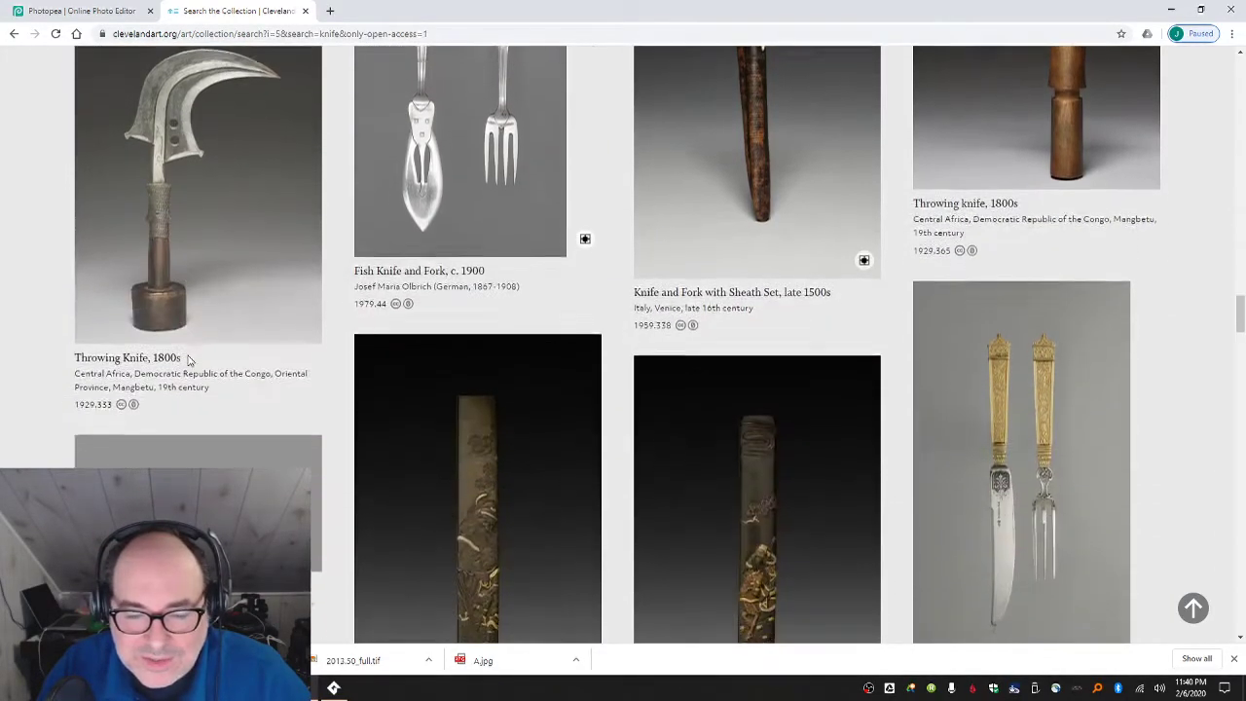
scroll(188, 360, "down", 10)
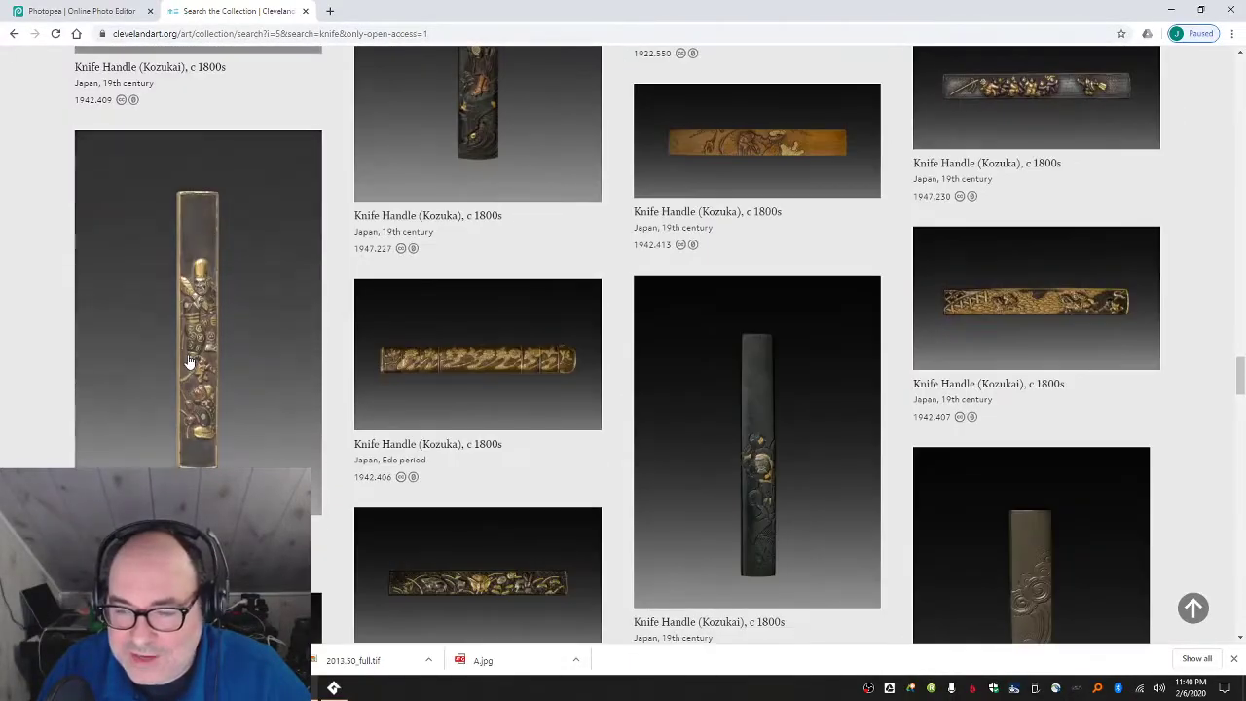
scroll(191, 361, "down", 10)
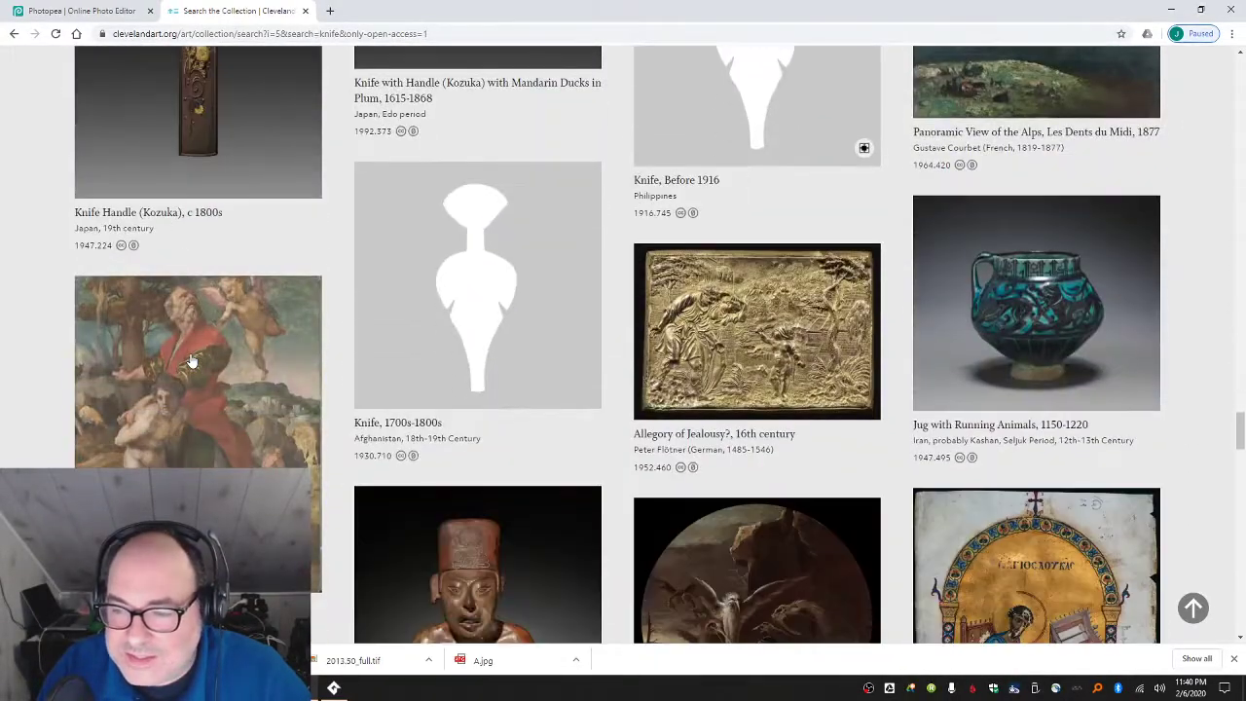
scroll(244, 352, "down", 3)
scroll(281, 353, "down", 3)
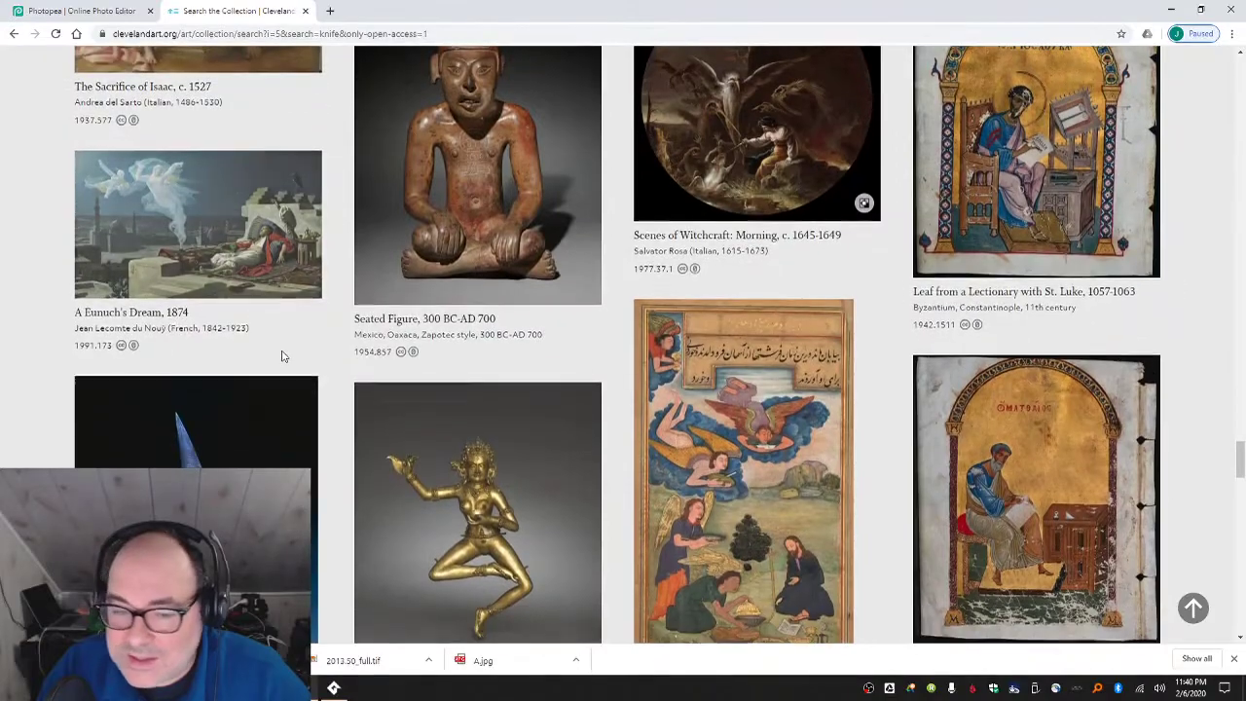
scroll(282, 356, "up", 5)
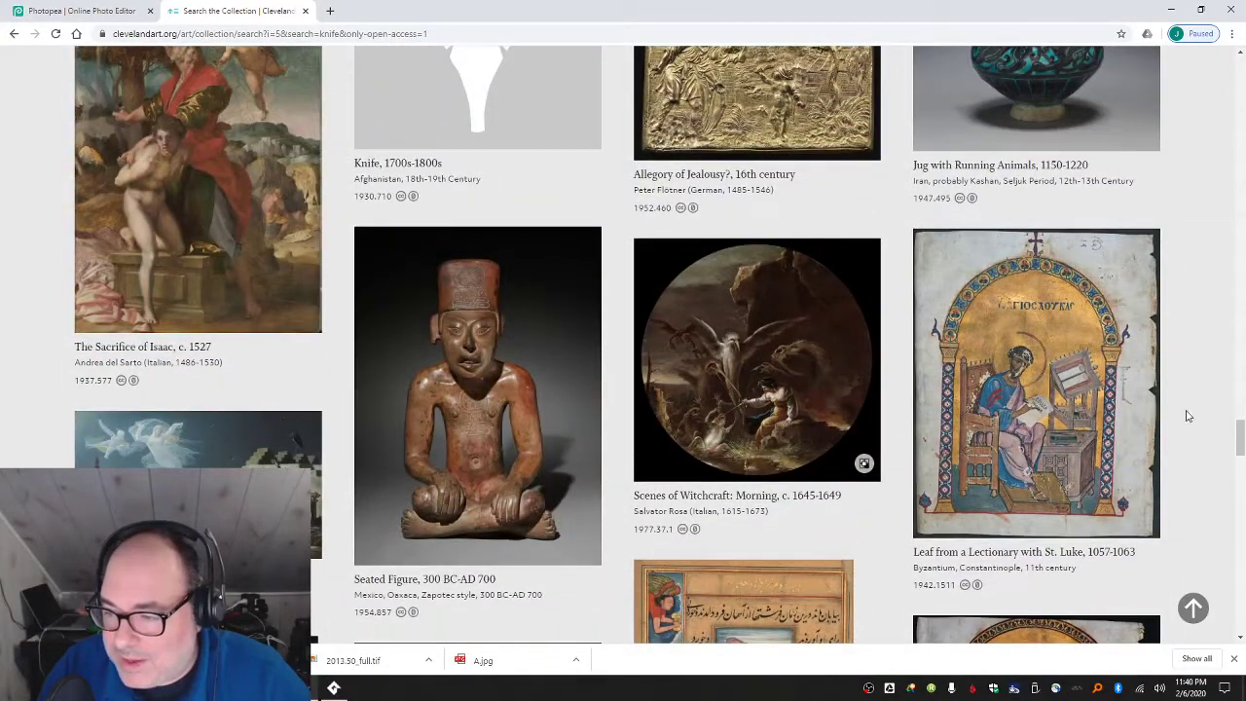
scroll(1239, 438, "up", 12)
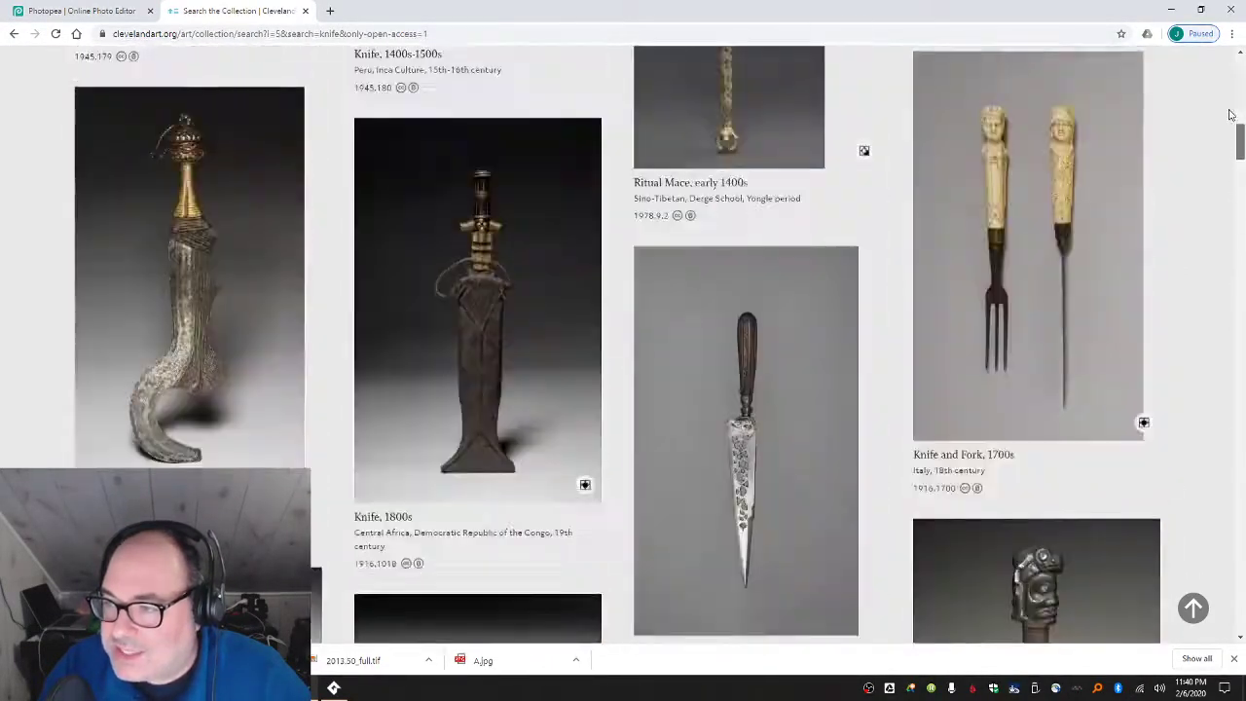
- Open the Ritual Flaying Knife, c. 1407-1410, from the knife results and download its high-resolution TIFF
scroll(1068, 285, "down", 7)
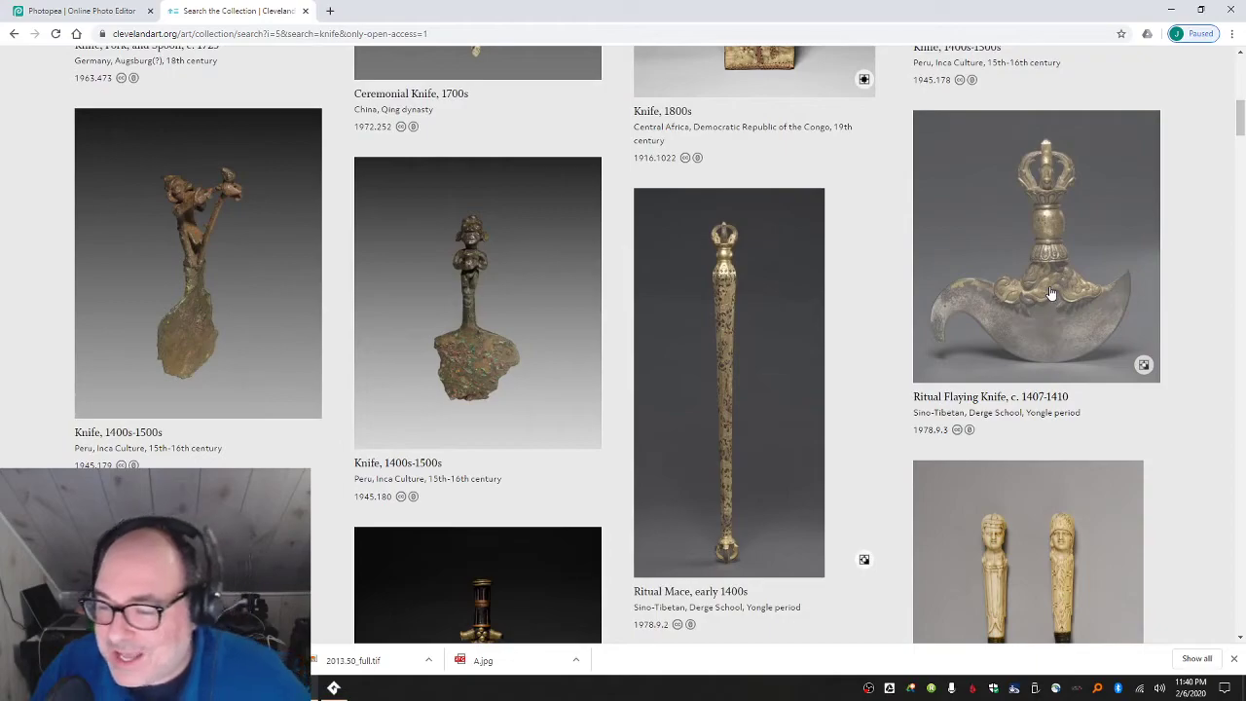
left_click(1050, 293)
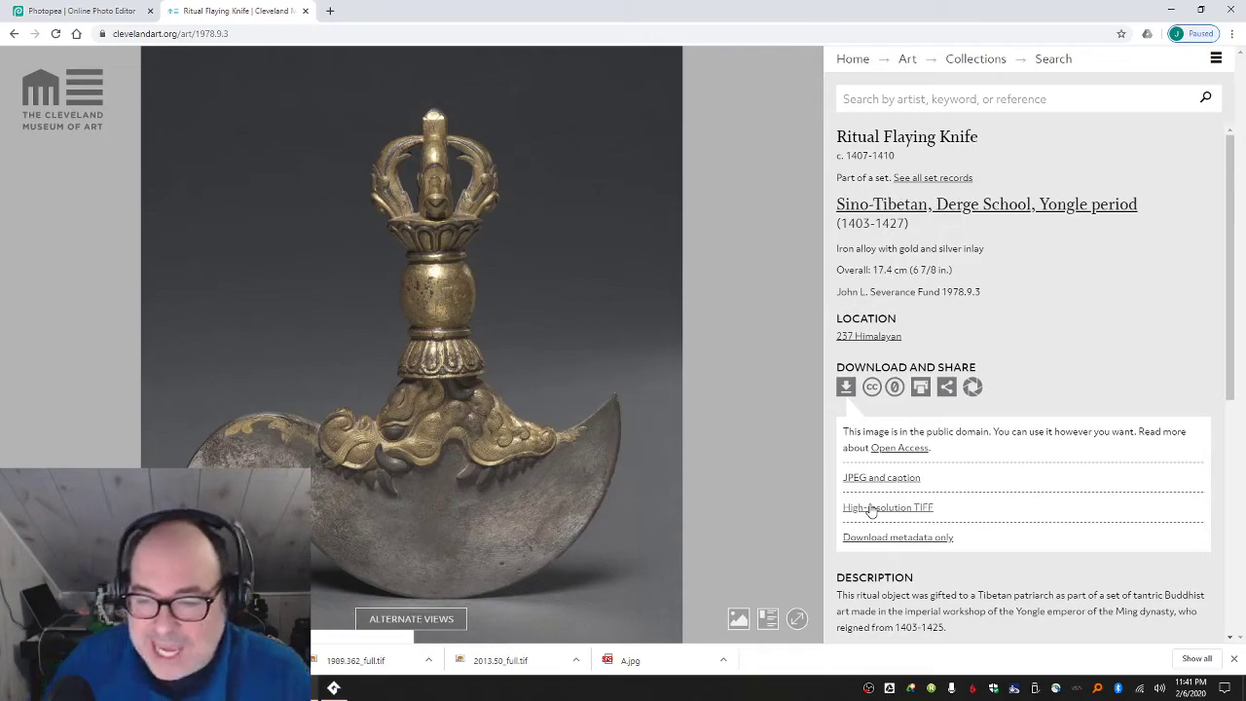
left_click(871, 507)
- Return to the knife results and search the open-access collection for "woods" instead
left_click(14, 33)
scroll(348, 283, "up", 10)
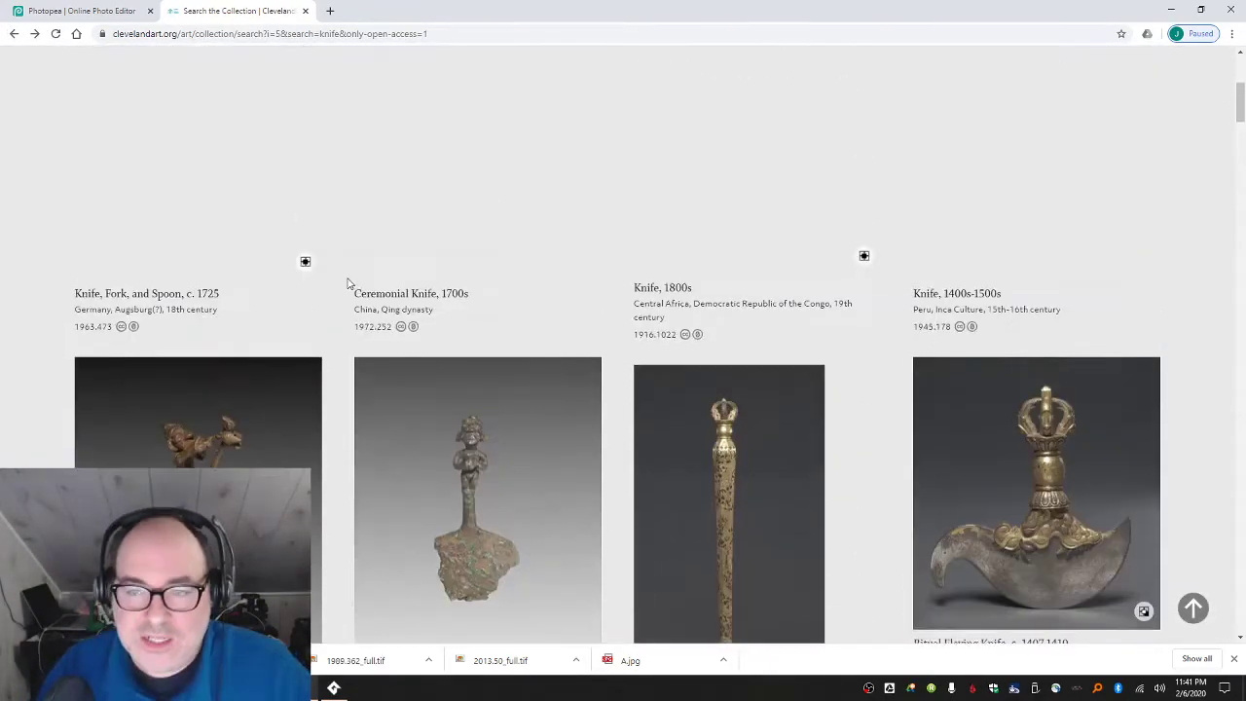
double_click(227, 184)
type("woods")
key("Return")
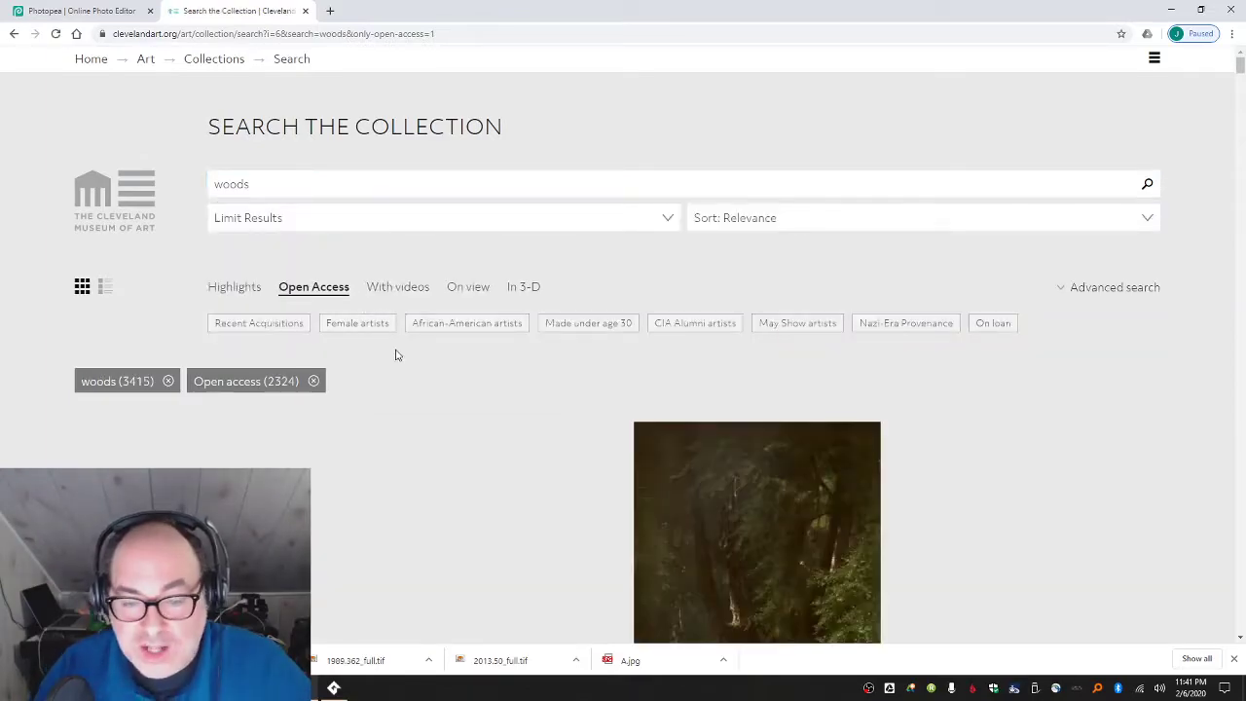
- Look through the open-access woods results for a forest scene to use, and return to the start of the results
scroll(299, 347, "down", 3)
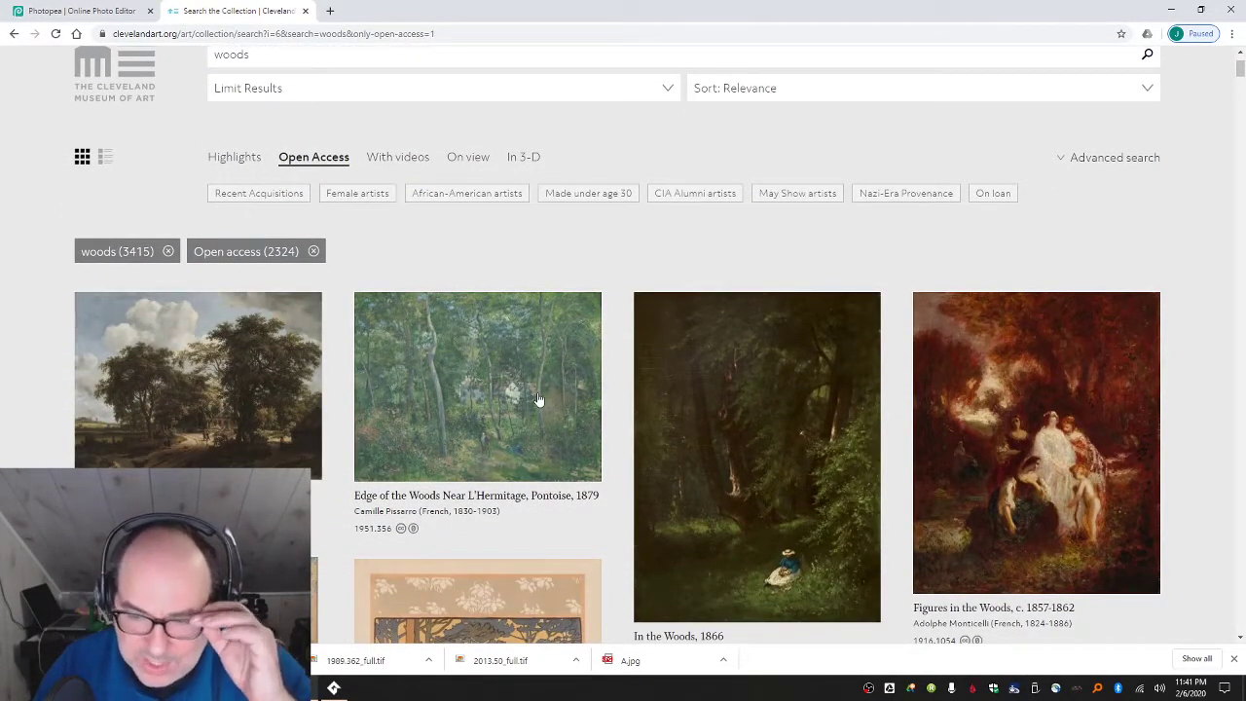
scroll(538, 399, "down", 3)
scroll(538, 399, "down", 3)
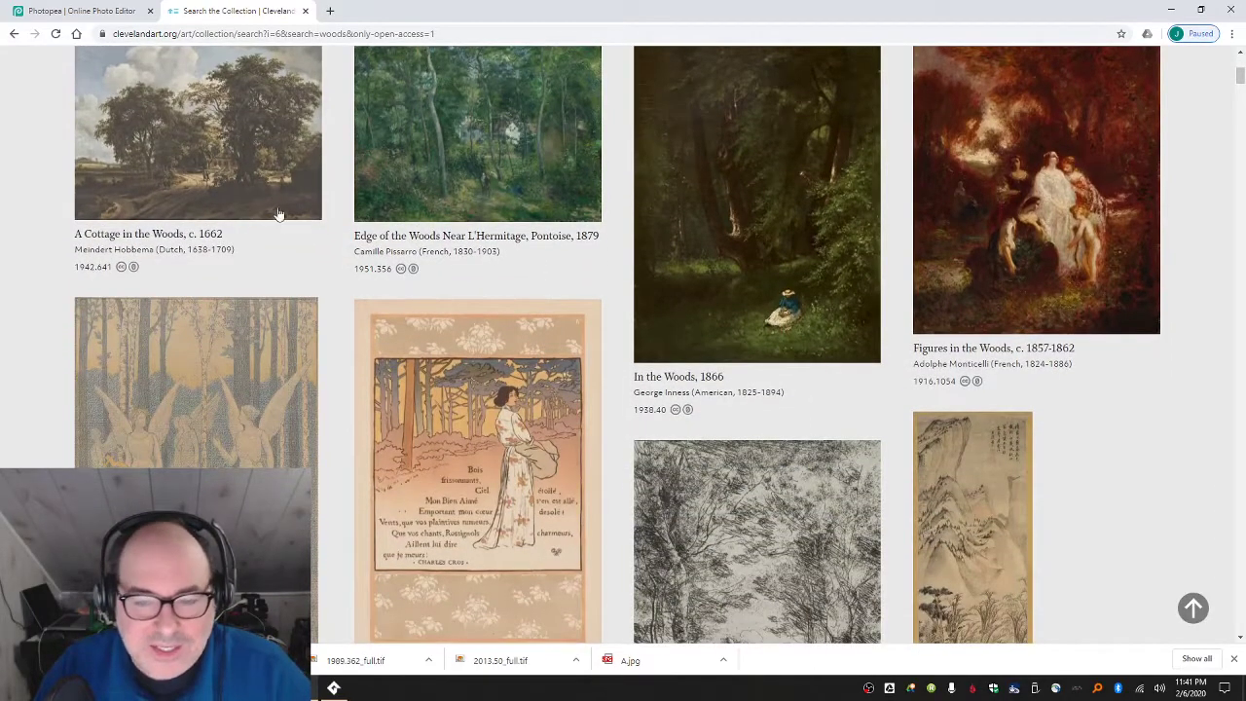
scroll(384, 274, "down", 5)
scroll(384, 274, "down", 4)
scroll(828, 314, "down", 4)
scroll(828, 314, "up", 2)
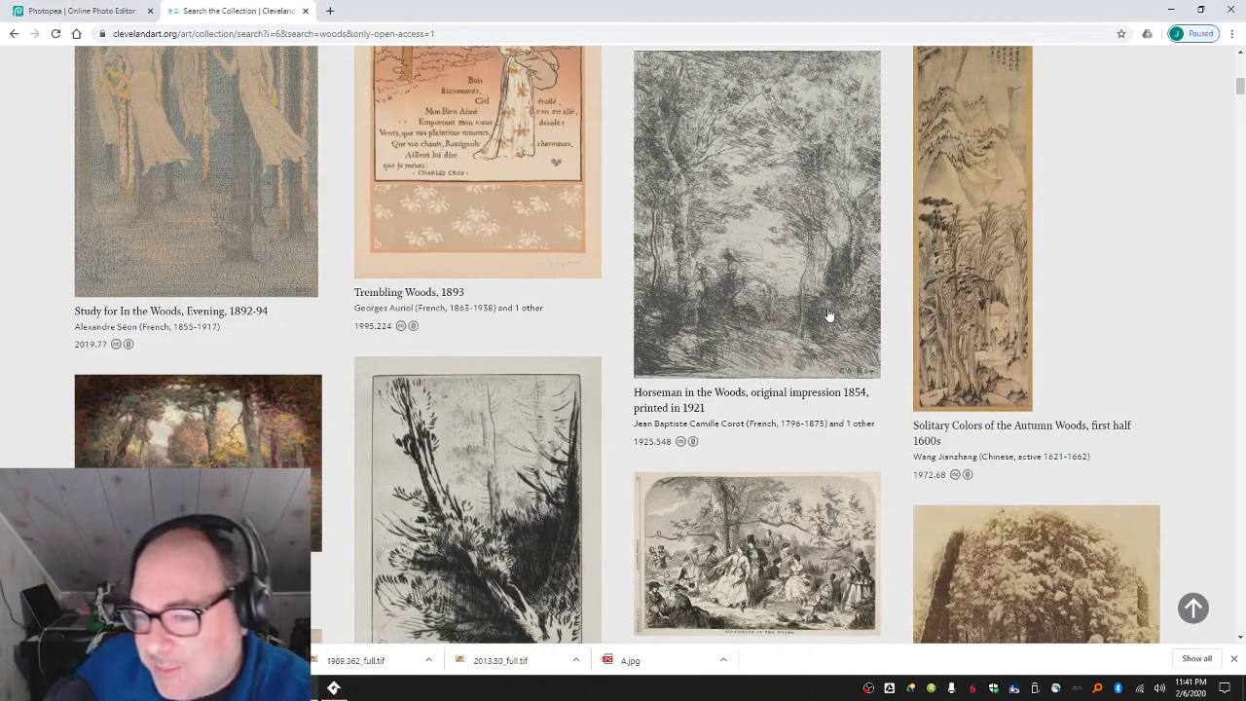
scroll(828, 315, "down", 1)
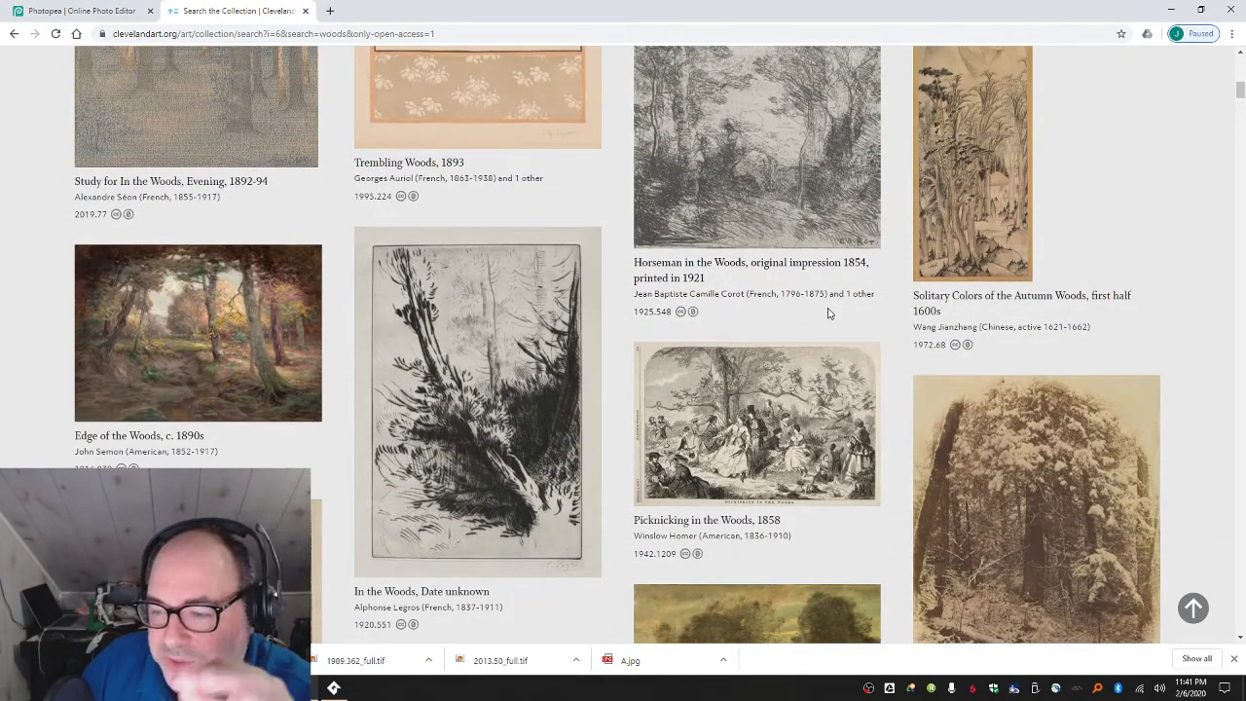
scroll(828, 314, "down", 2)
scroll(829, 314, "down", 3)
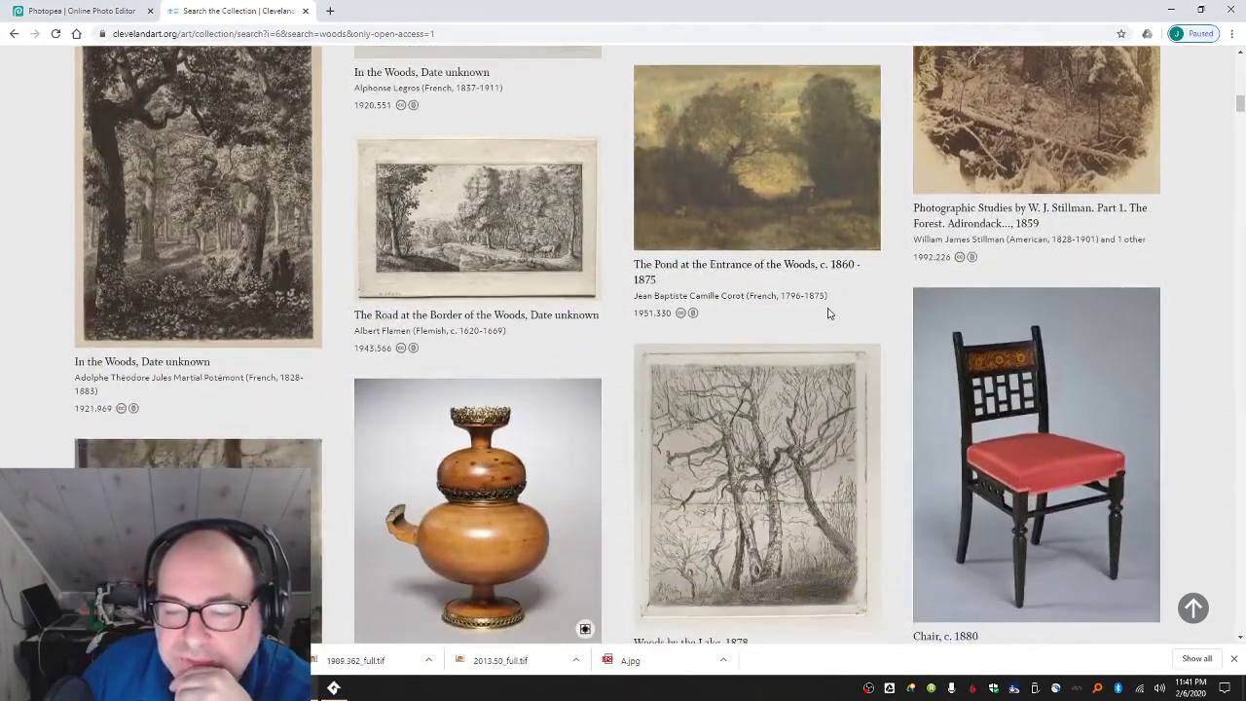
scroll(828, 314, "down", 6)
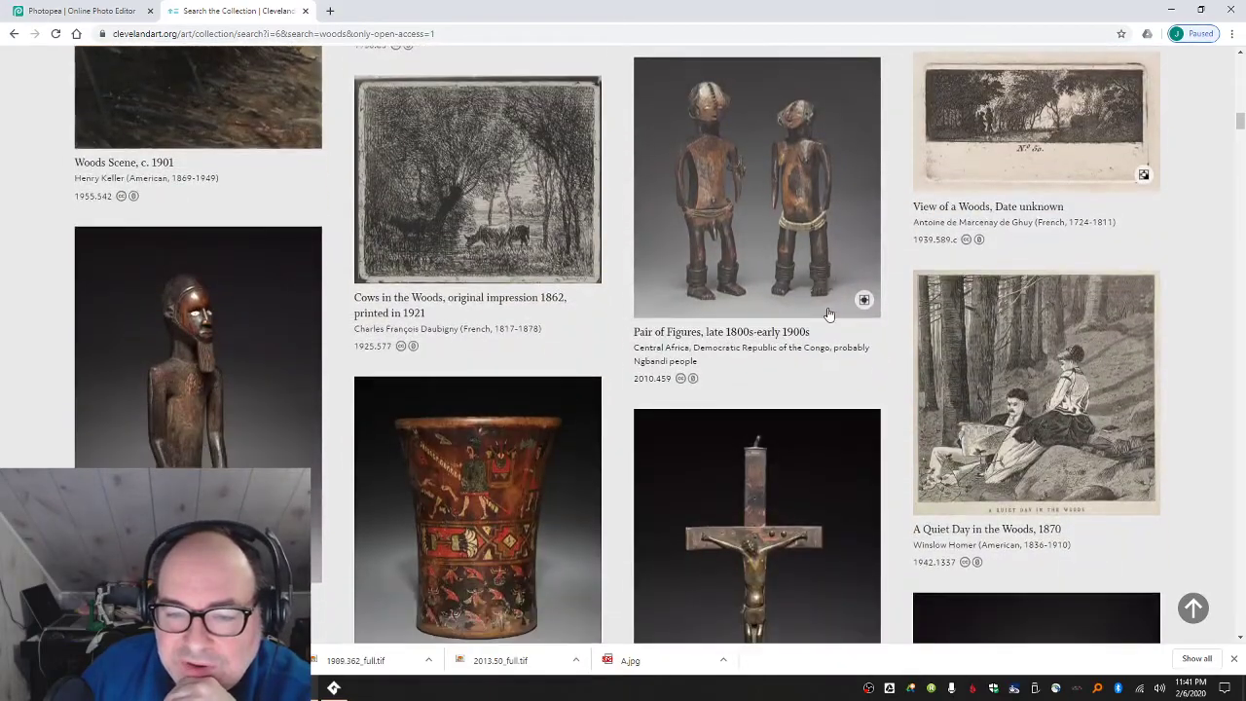
scroll(828, 314, "down", 5)
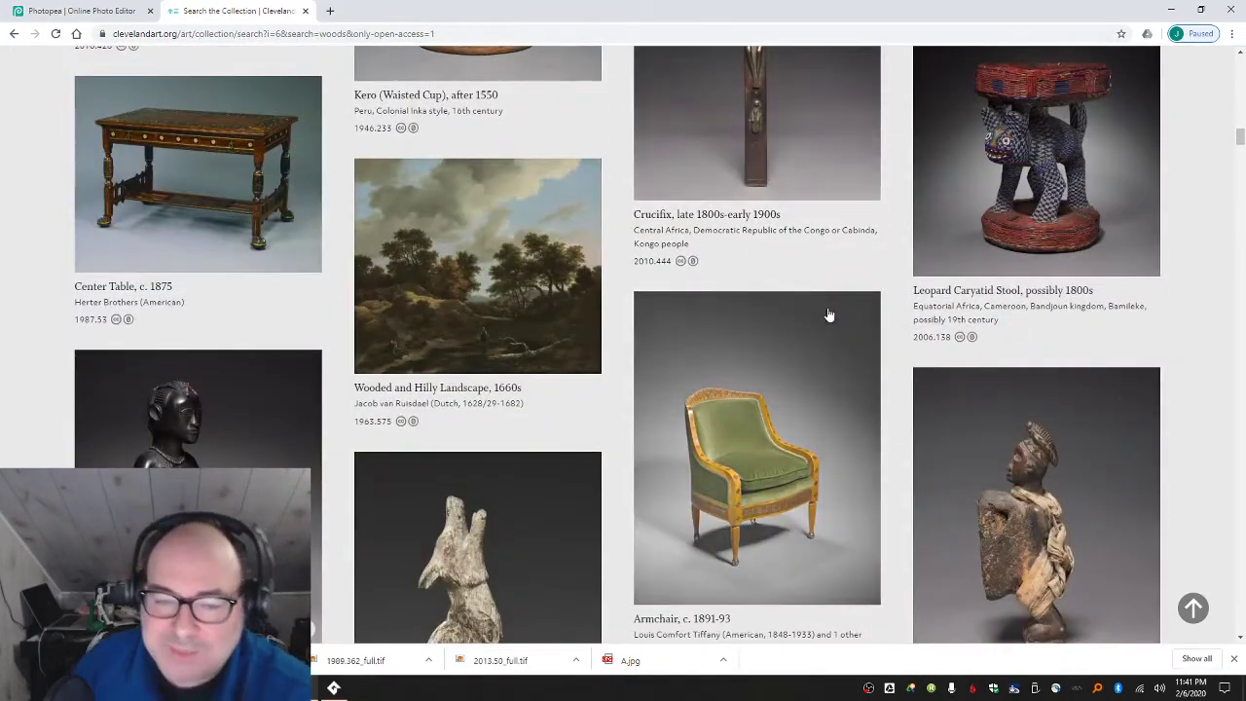
scroll(828, 314, "down", 13)
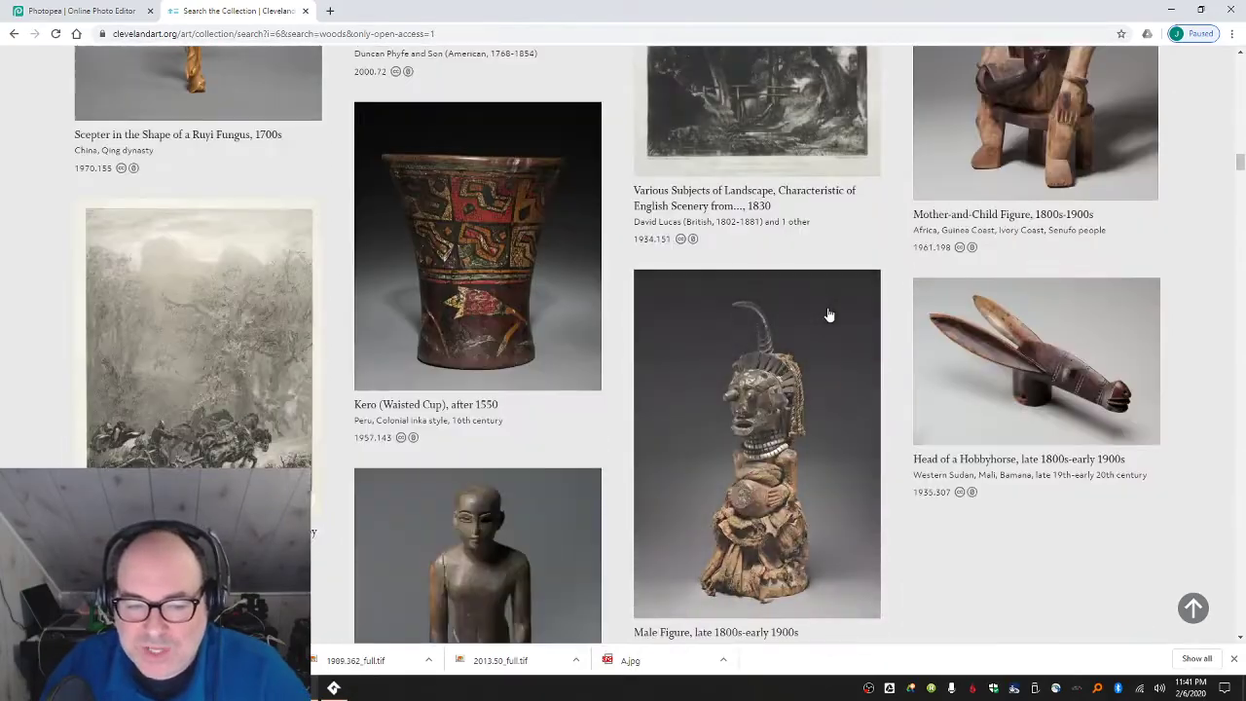
scroll(828, 314, "down", 4)
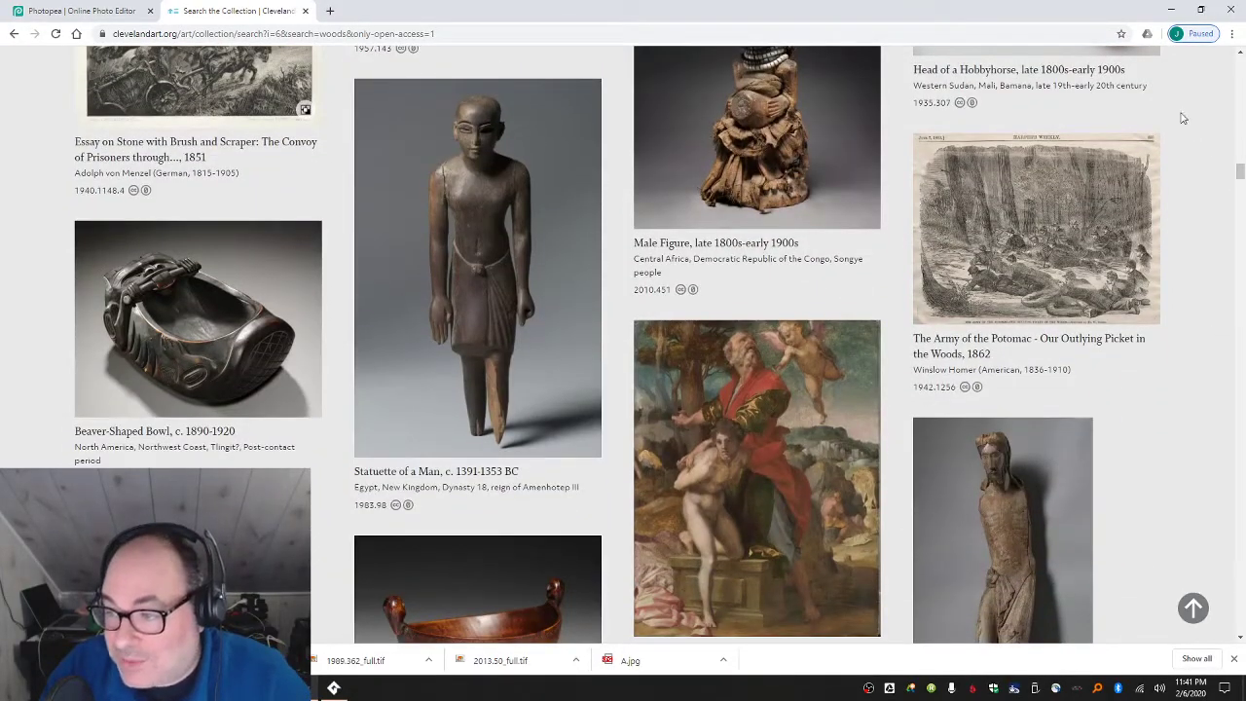
left_click_drag(1239, 172, 1238, 65)
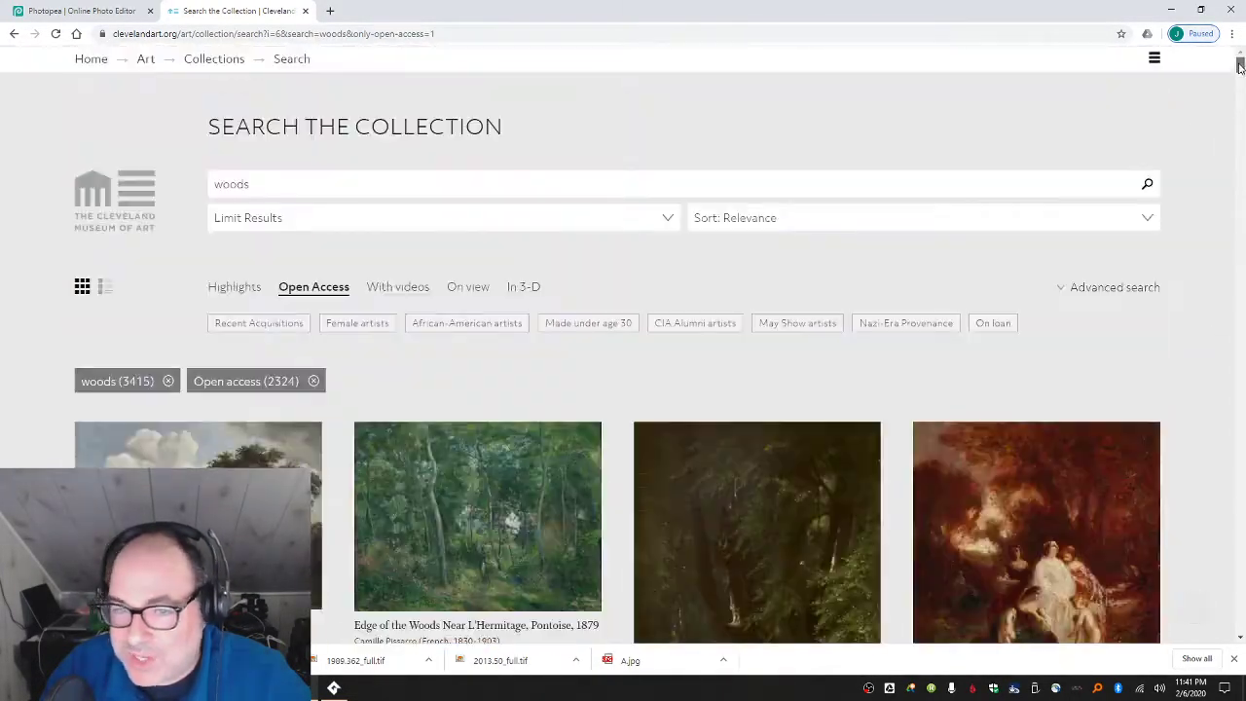
- Search the open-access collection for "landscape" in place of the woods search
double_click(250, 197)
type("landscape")
key("Return")
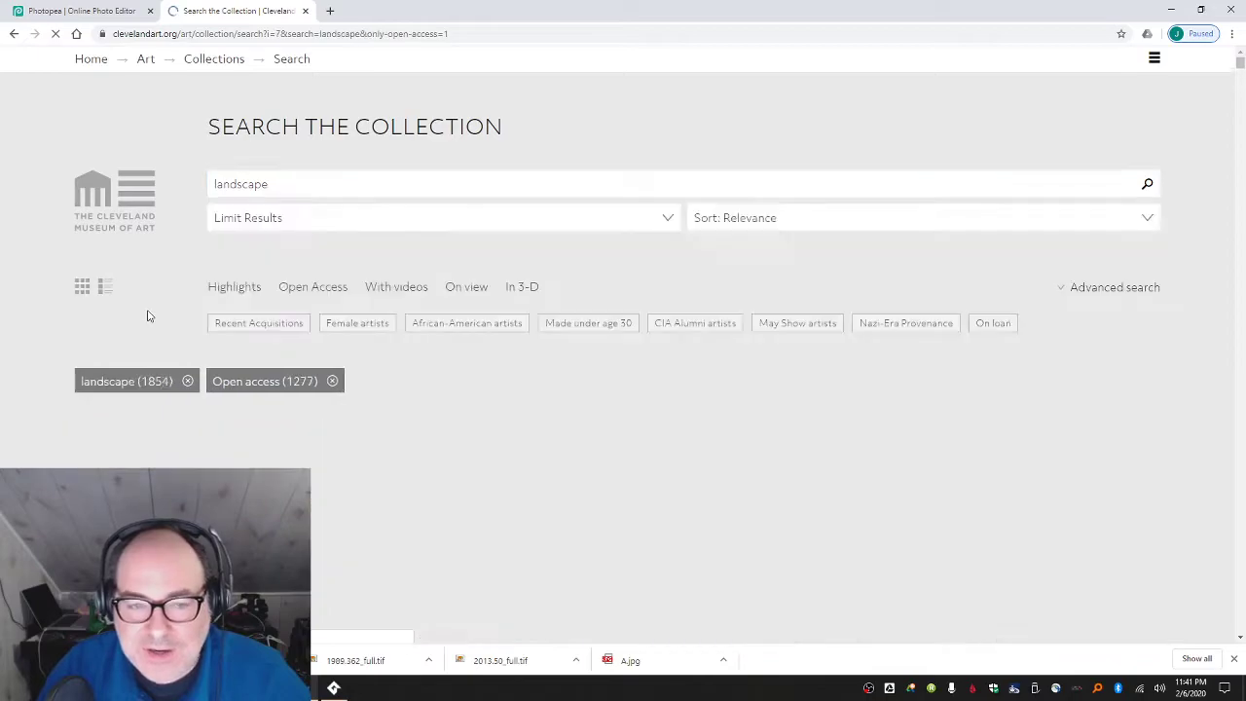
- Open Twilight in the Wilderness, 1860, from the landscape results and download its high-resolution TIFF
scroll(275, 308, "down", 1)
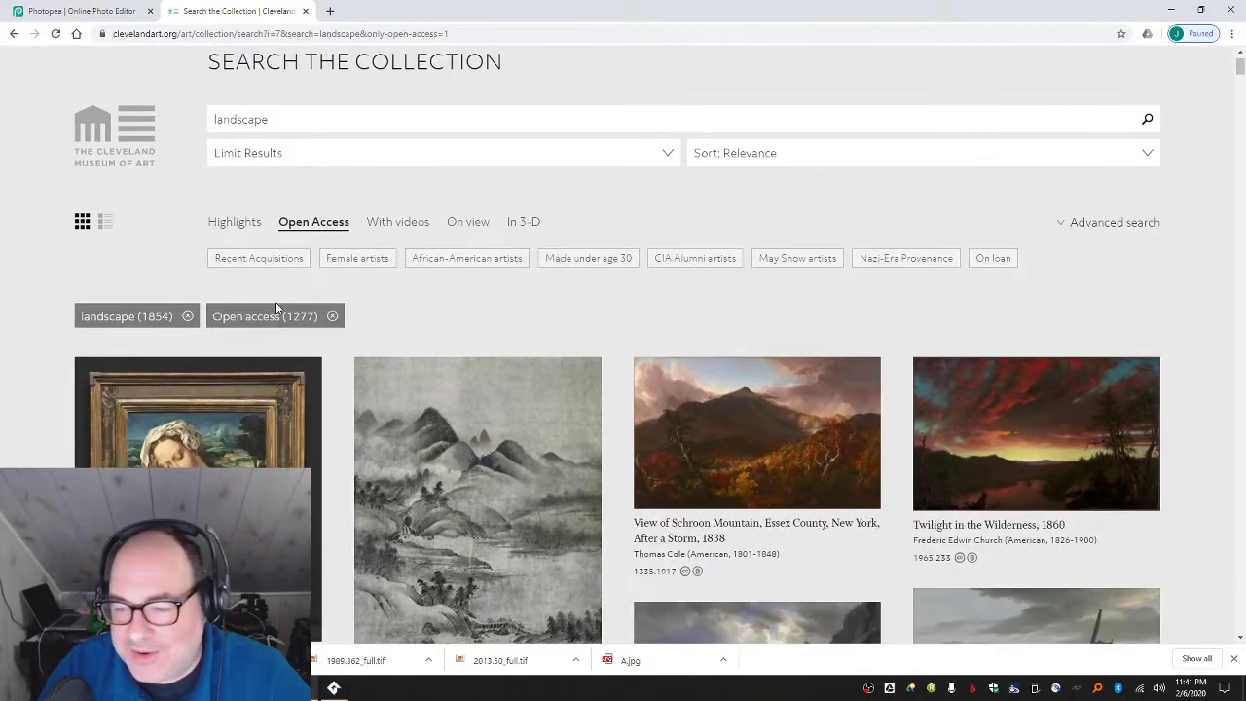
scroll(1181, 427, "down", 1)
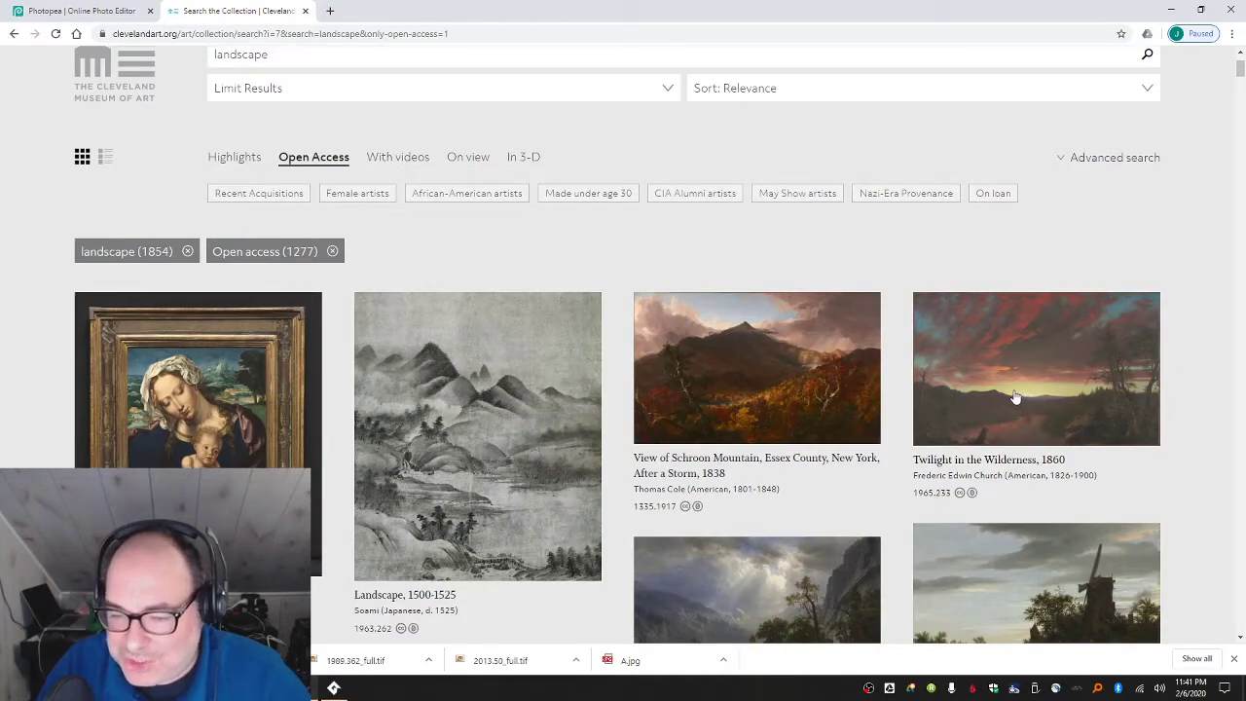
scroll(1015, 397, "down", 1)
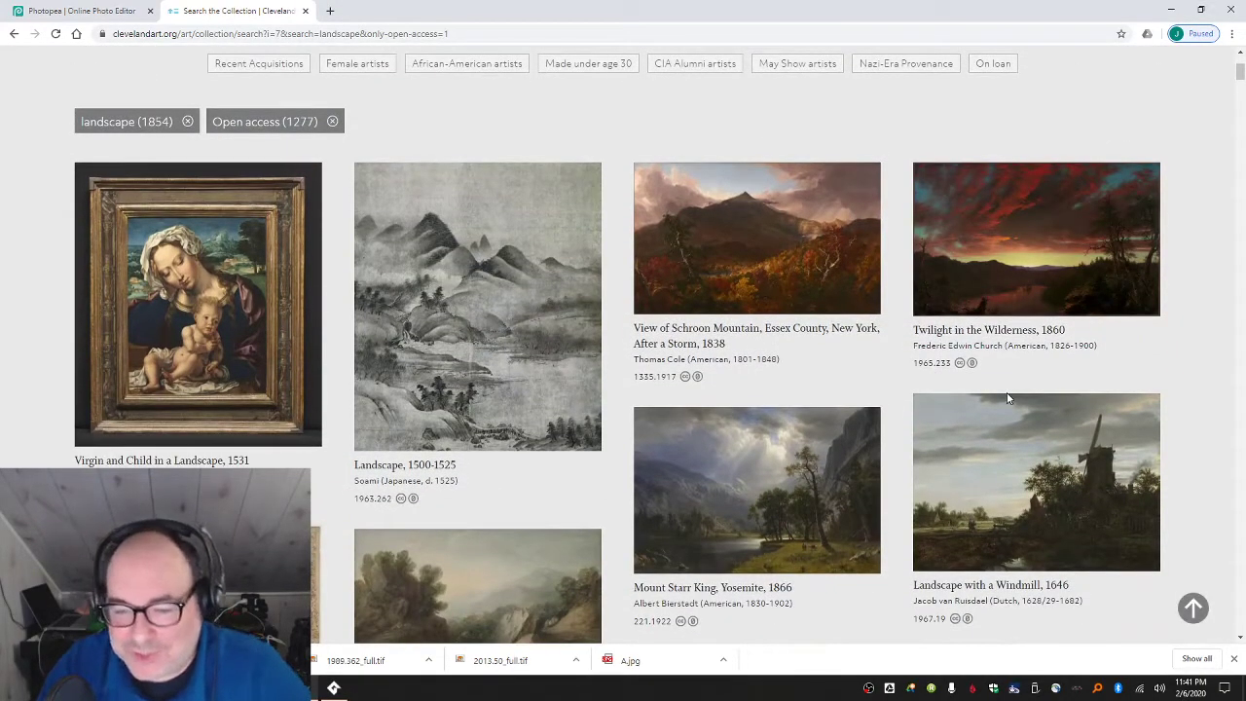
left_click(1023, 286)
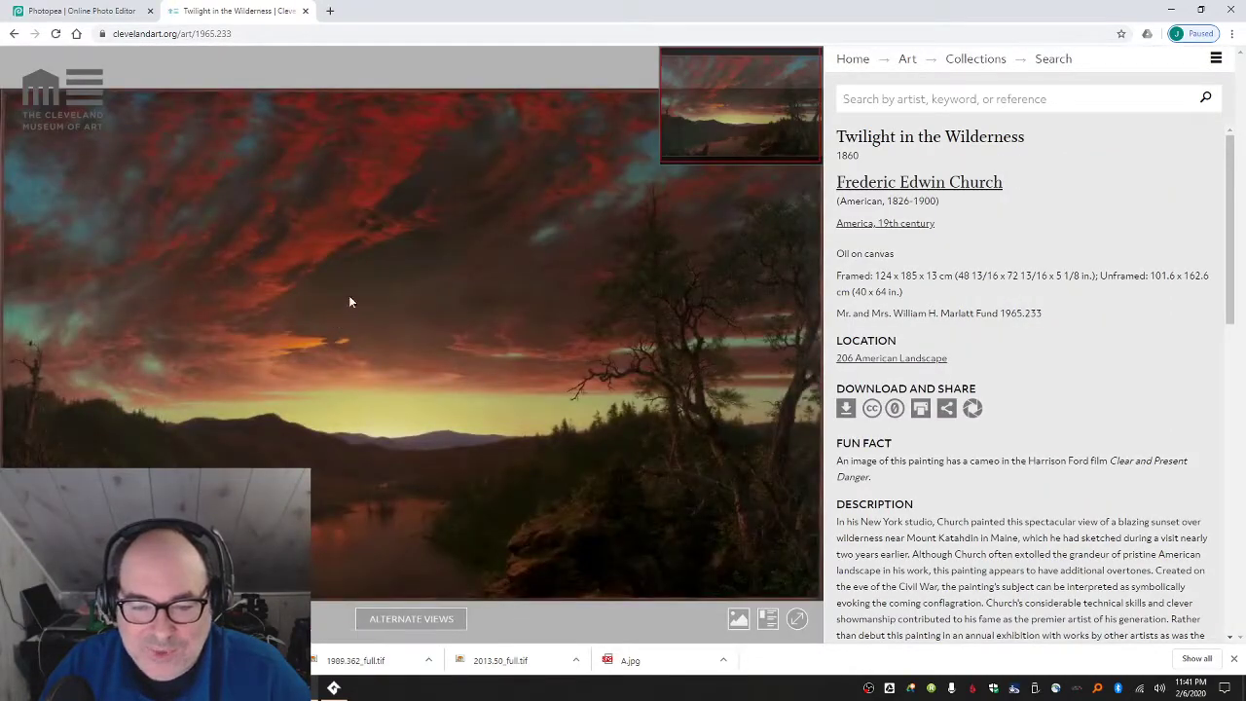
left_click(846, 409)
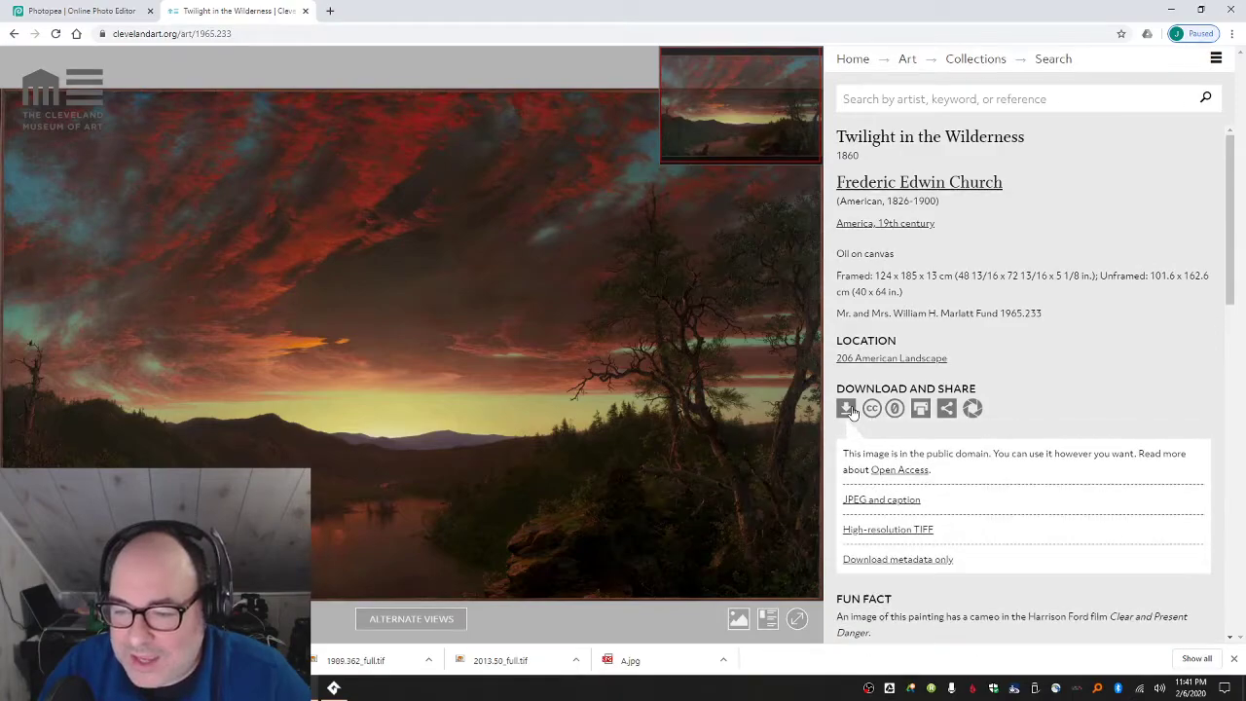
left_click(888, 530)
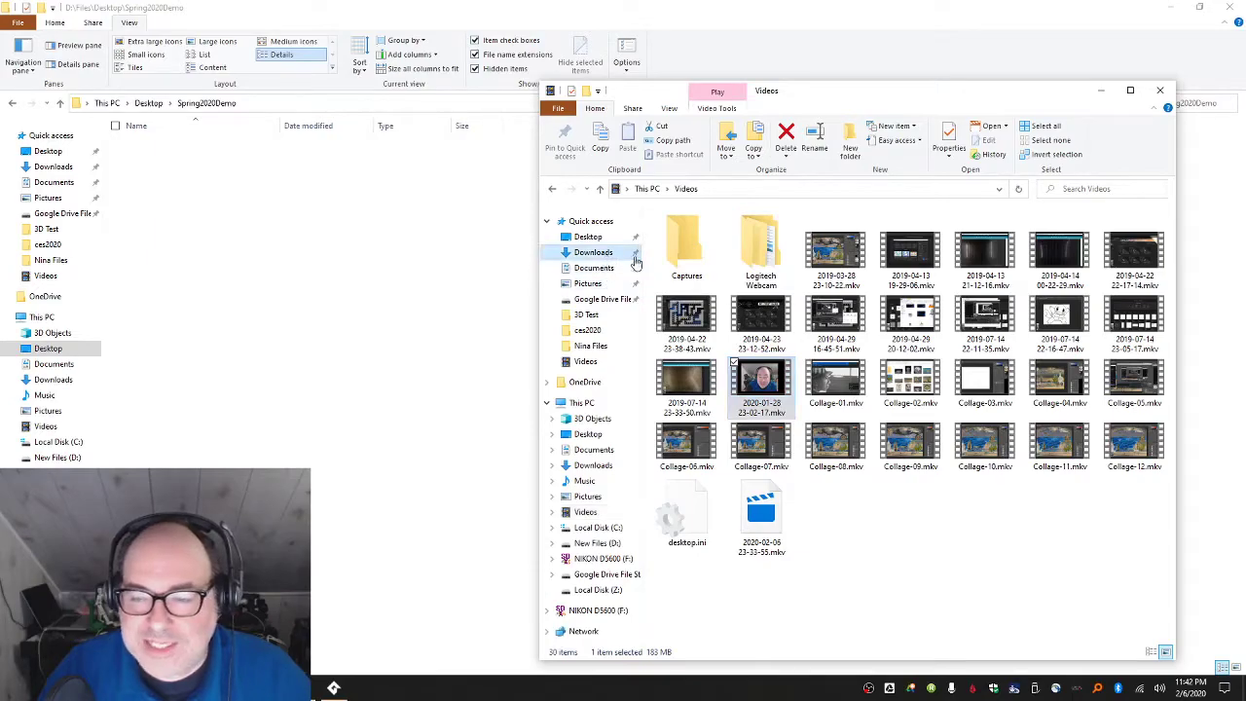
- Transfer the five museum TIFF files from Downloads into the Spring2020Demo folder and display them as extra large icons
left_click(623, 255)
left_click(702, 249)
left_click(717, 307, "shift")
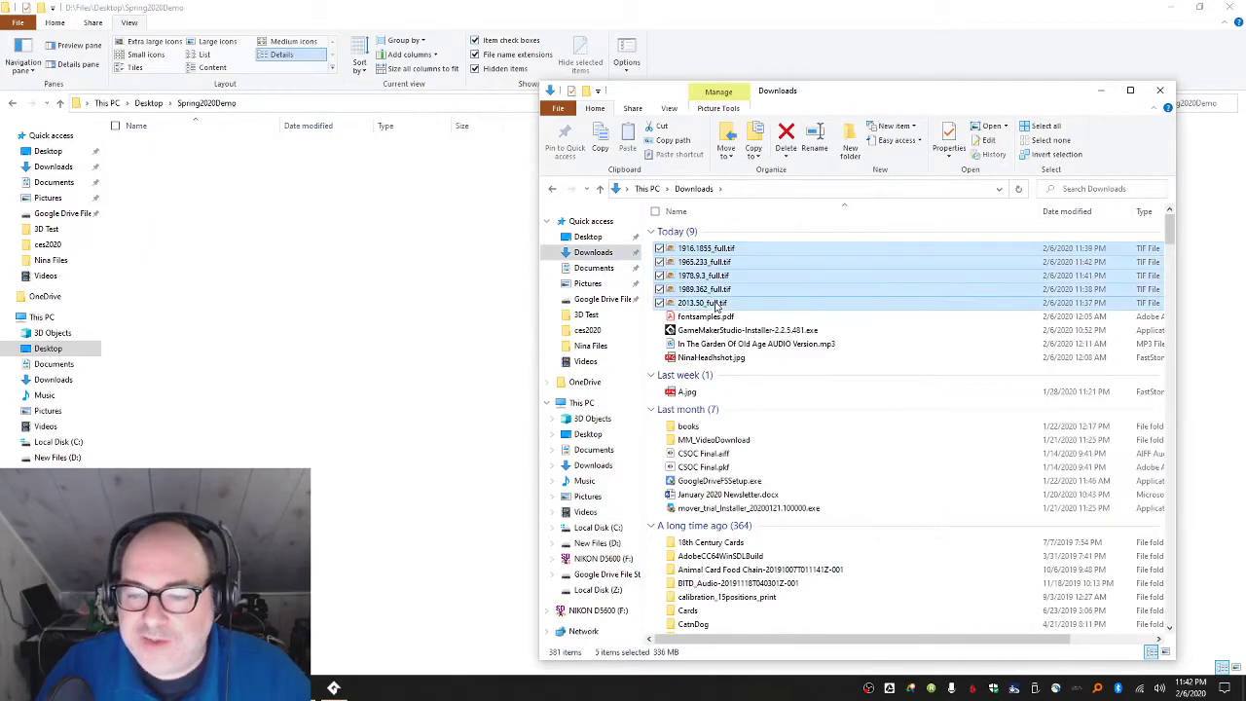
left_click(376, 341)
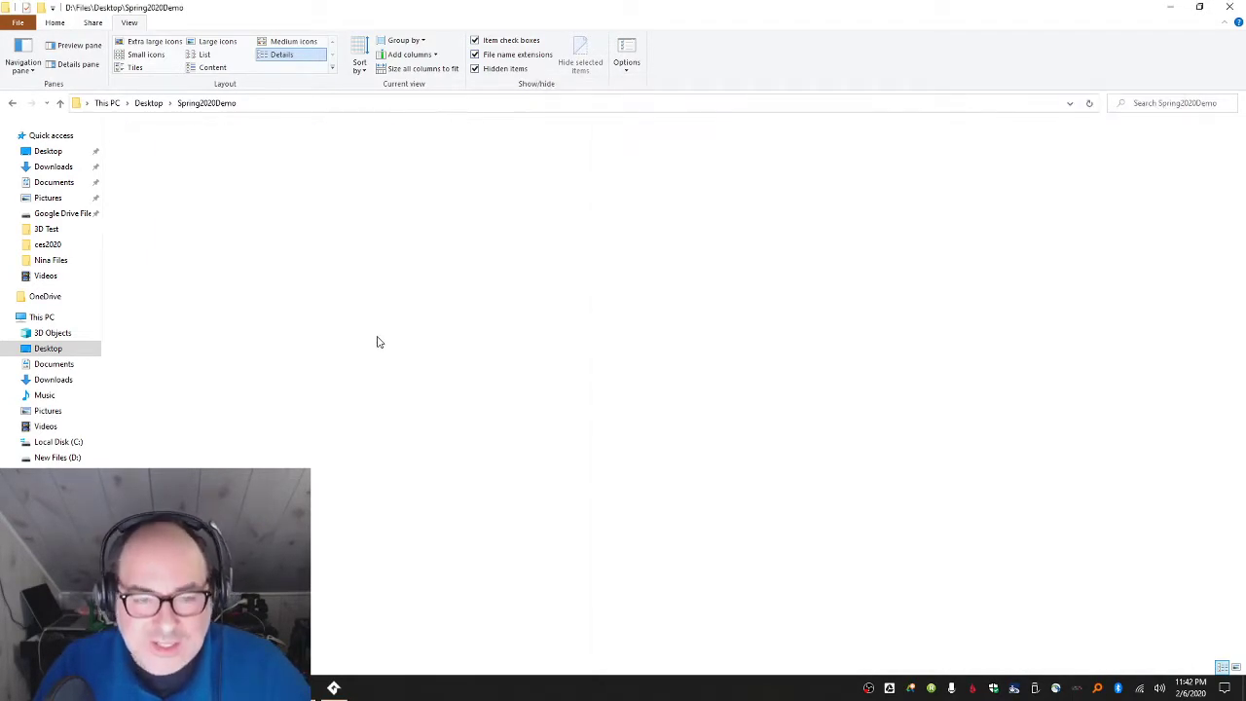
key("ctrl+v")
left_click(168, 45)
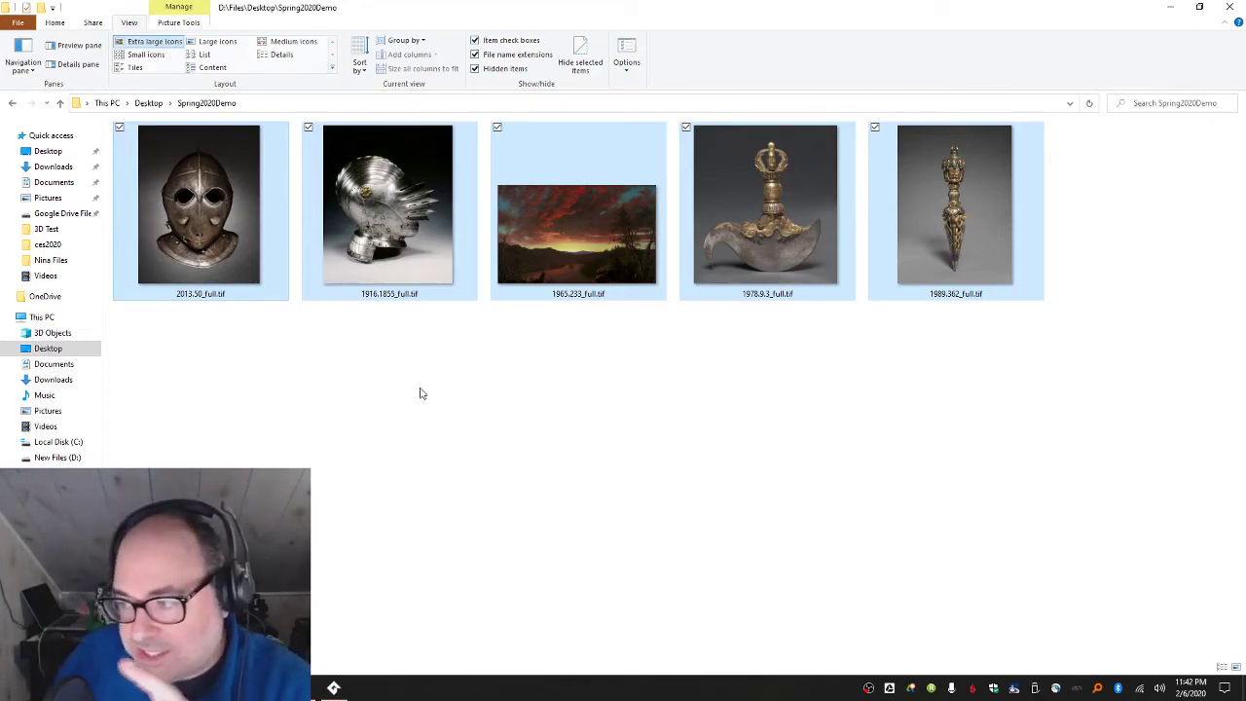
- Clear the file selection and check the details of the landscape image 1965.233_full.tif
mouse_move(341, 683)
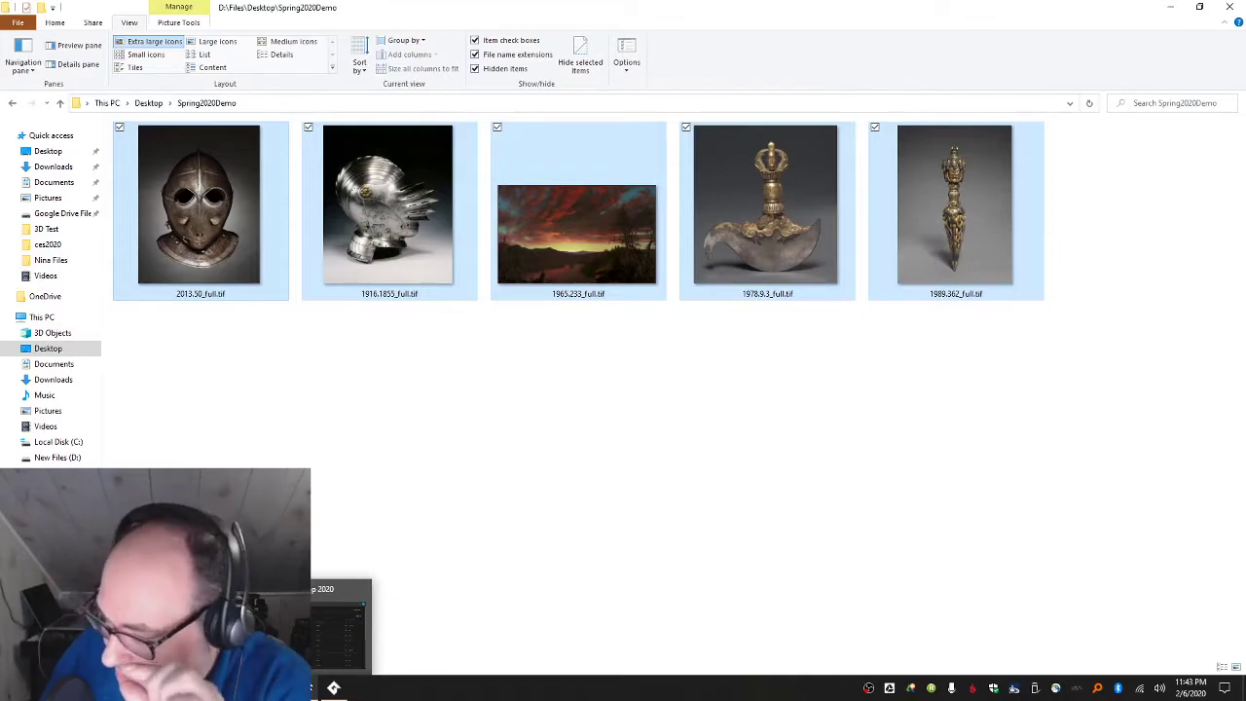
left_click(317, 687)
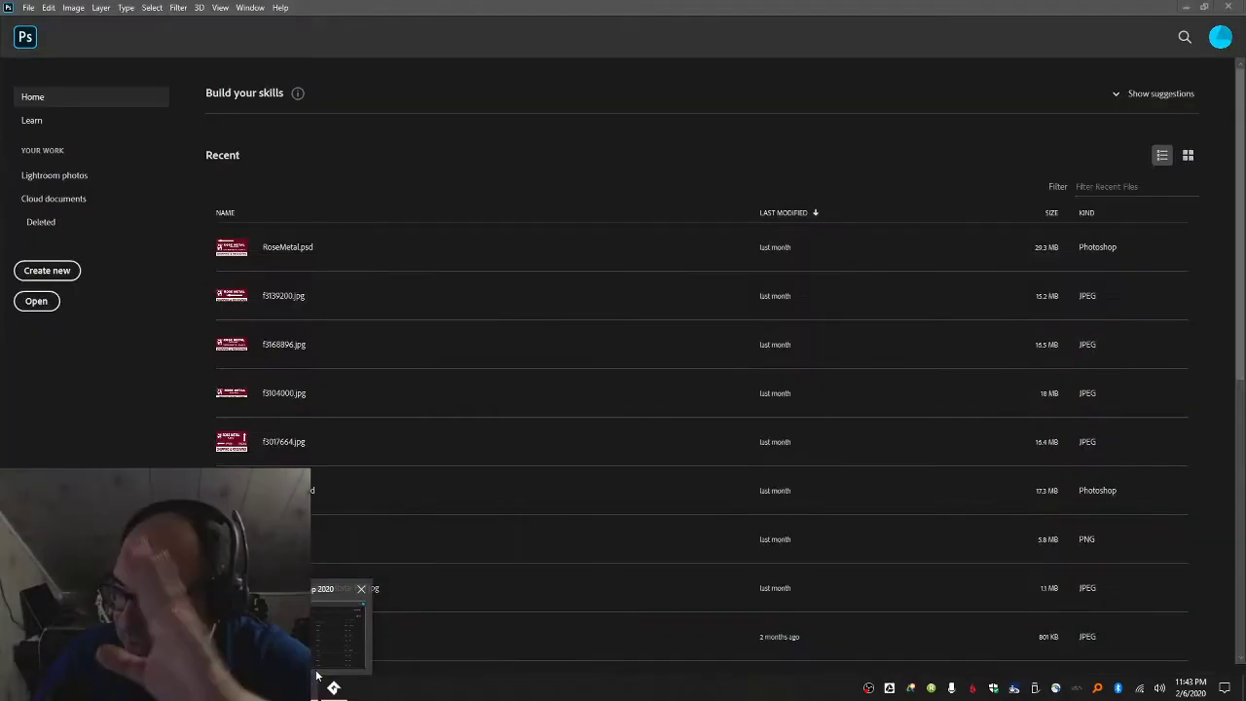
left_click(319, 686)
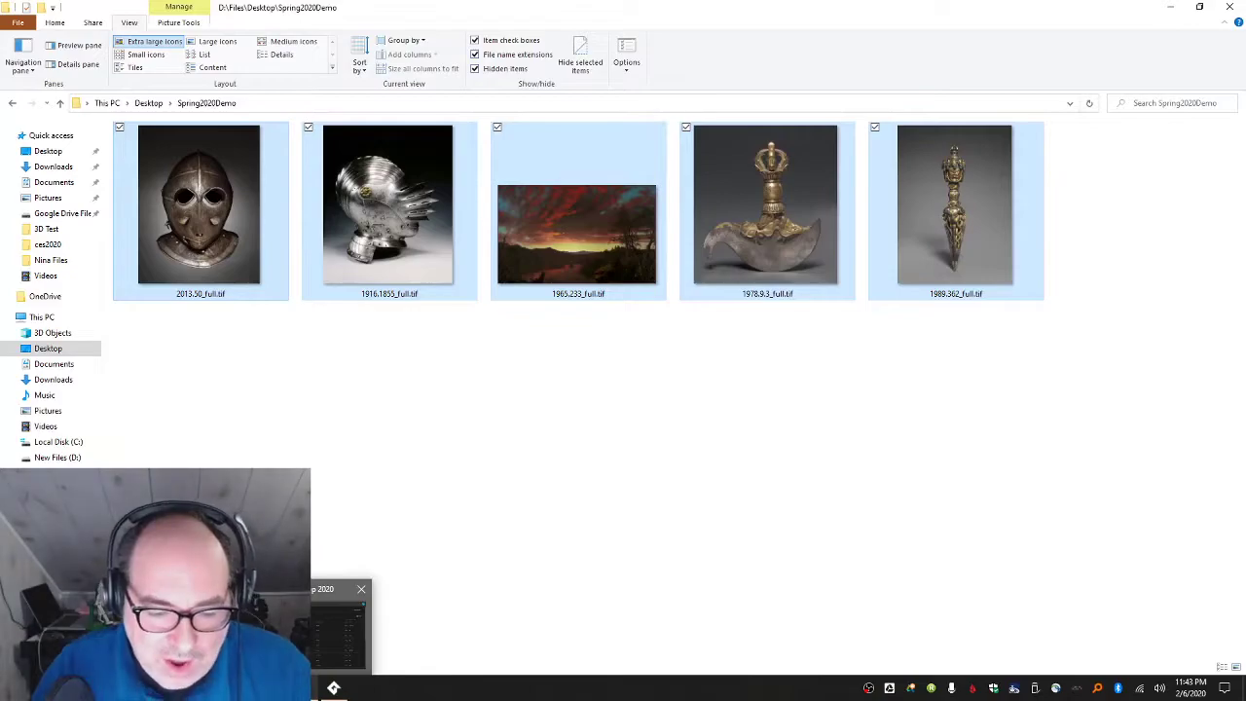
left_click(433, 564)
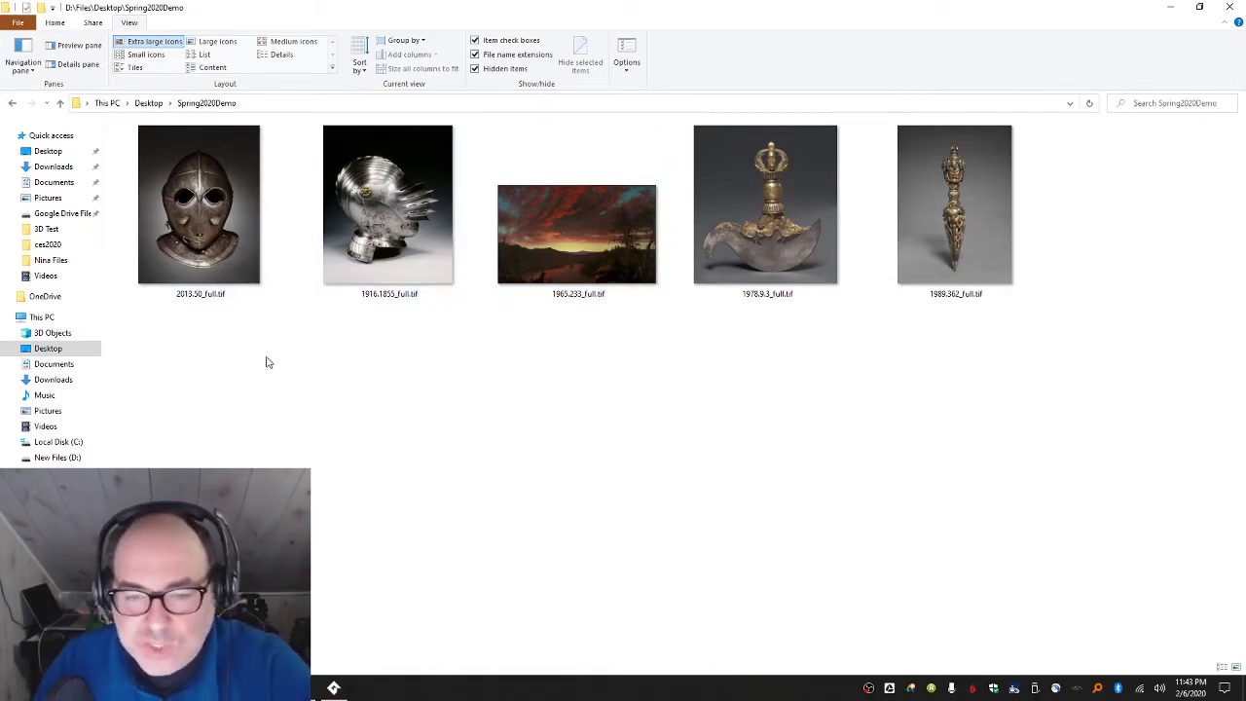
mouse_move(588, 294)
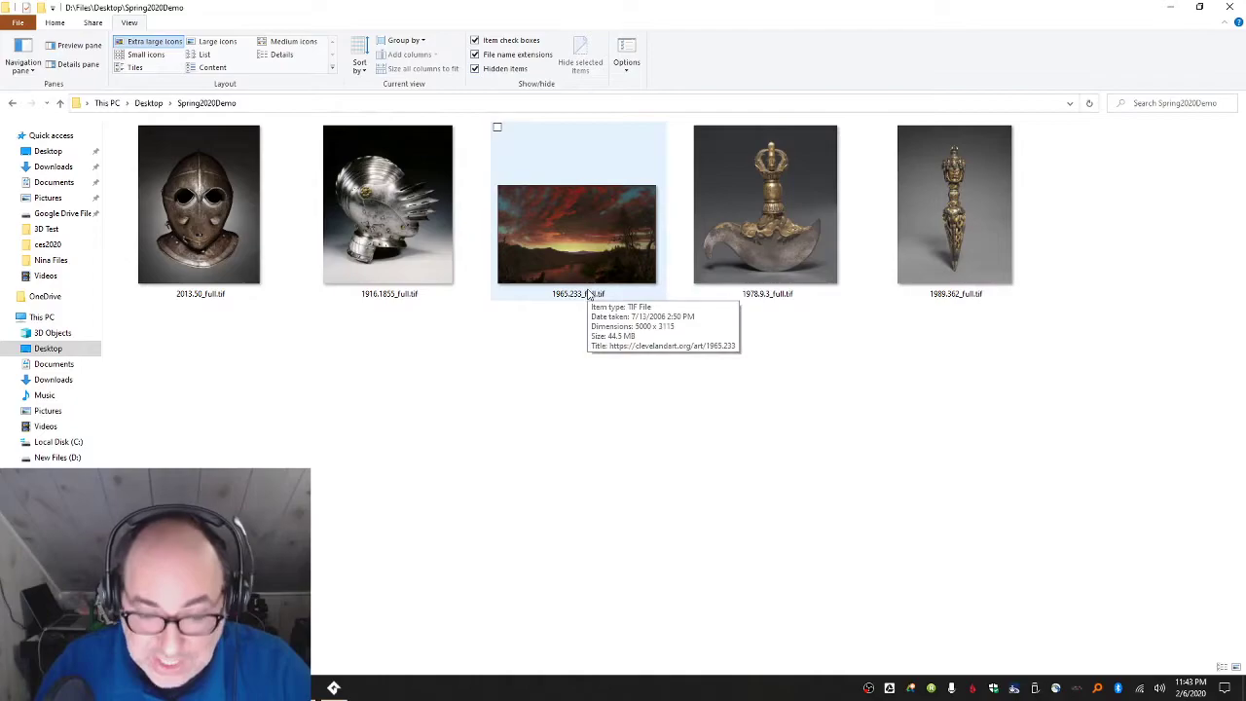
- Switch to Photoshop and create a new document 1024 pixels wide and 768 pixels high at 72 pixels/inch
left_click(332, 684)
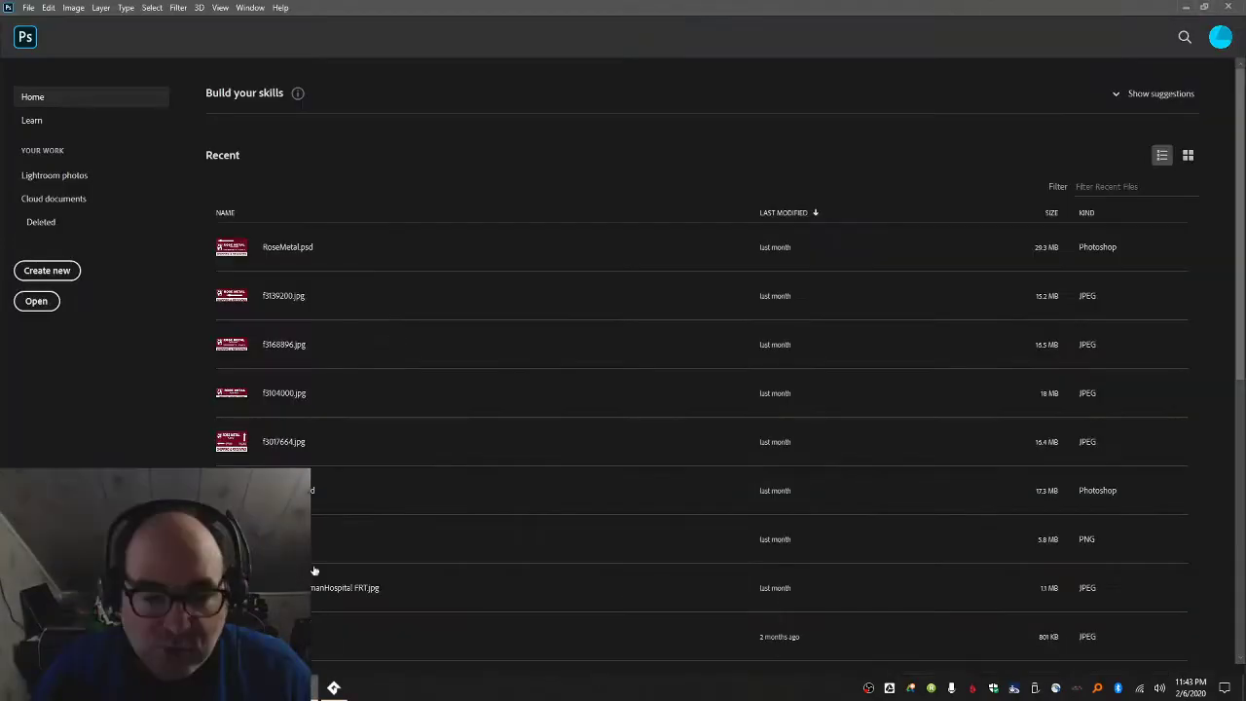
left_click(28, 8)
left_click(44, 32)
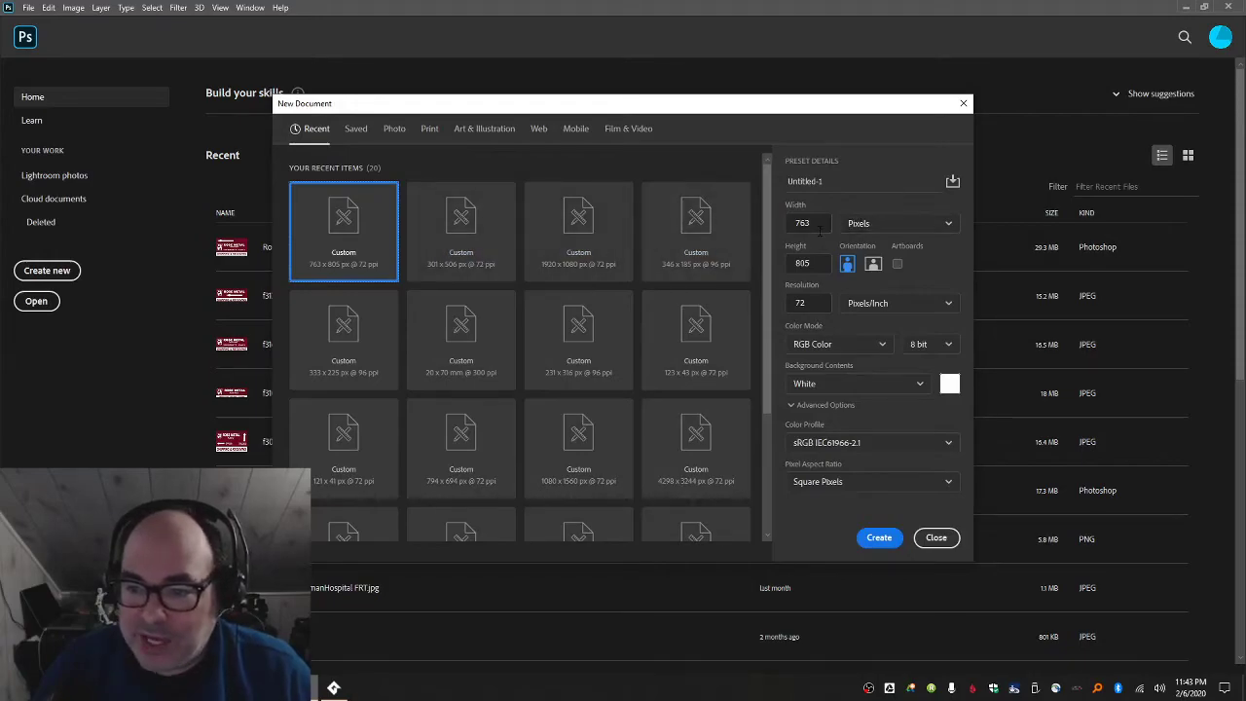
double_click(802, 223)
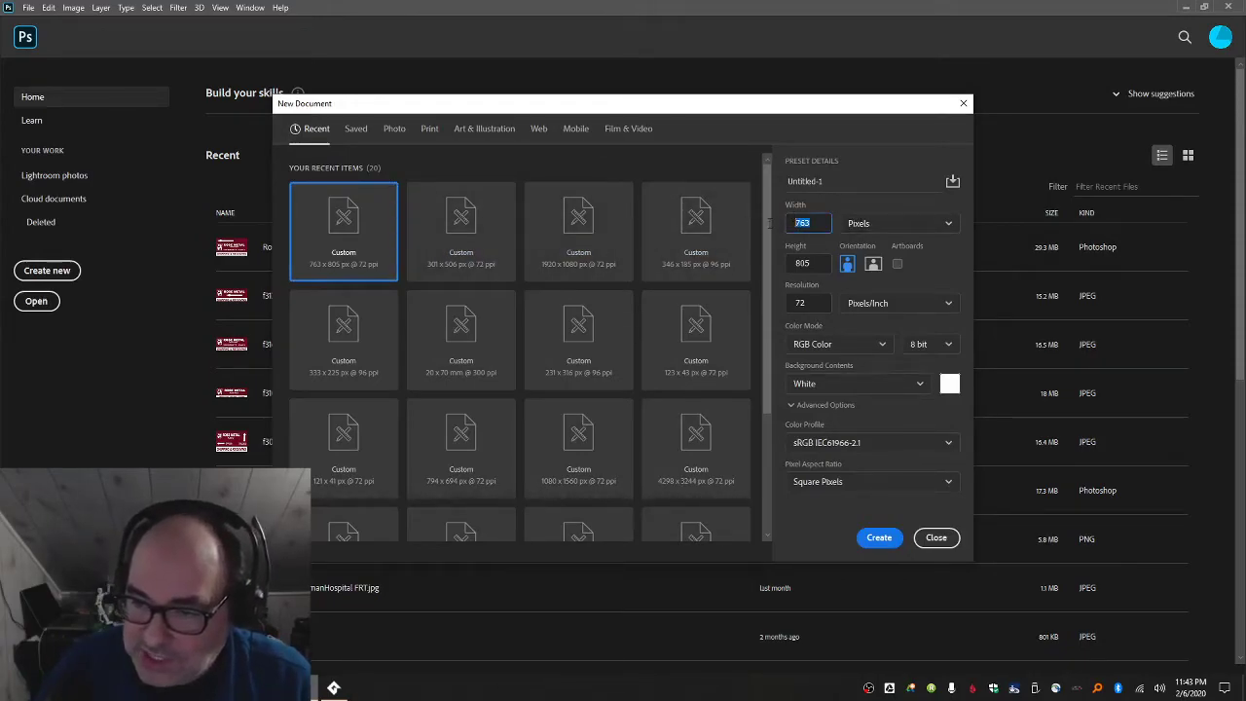
type("1024")
key("Tab")
type("768")
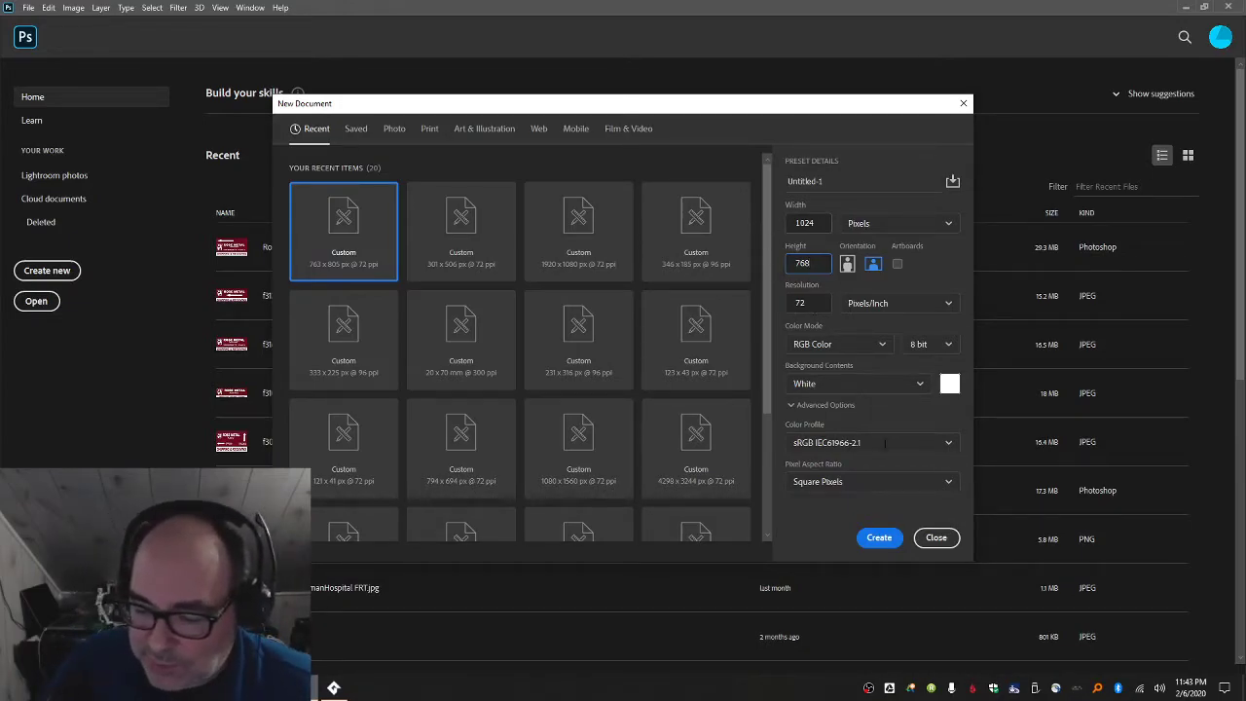
left_click(876, 540)
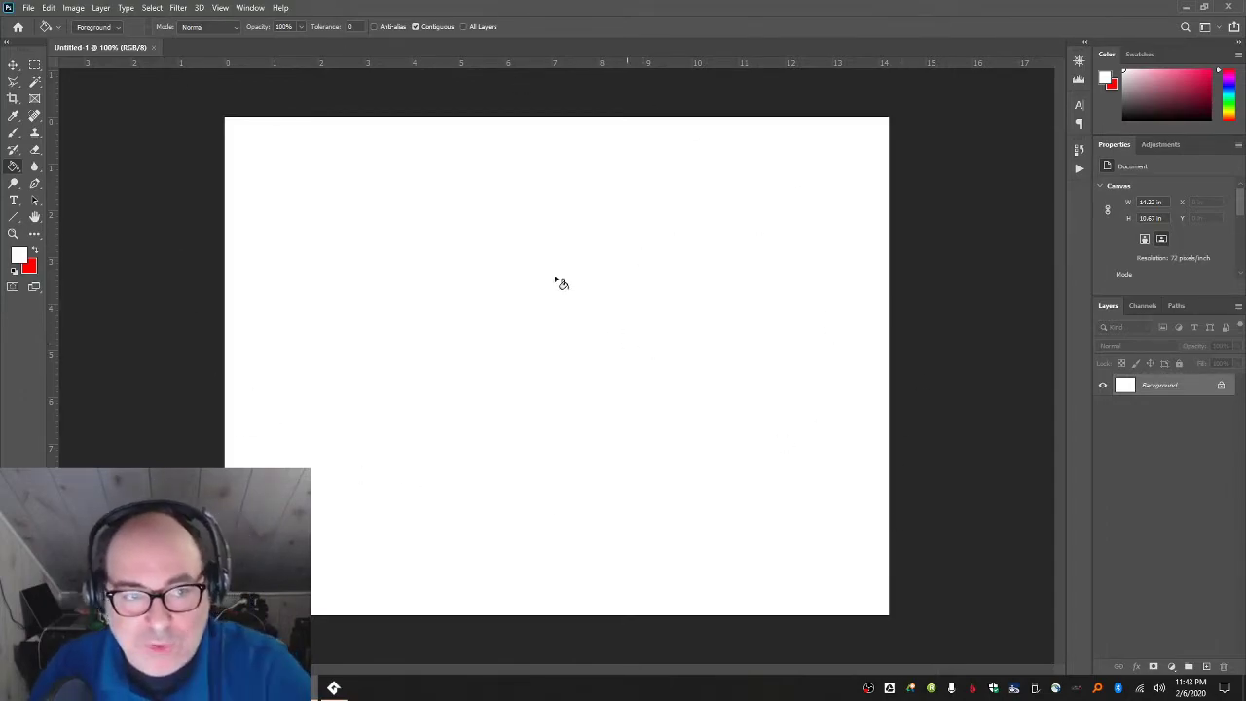
- Save the new document as a Photoshop file named RailShooter in the Spring2020Demo folder on the Desktop
left_click(29, 8)
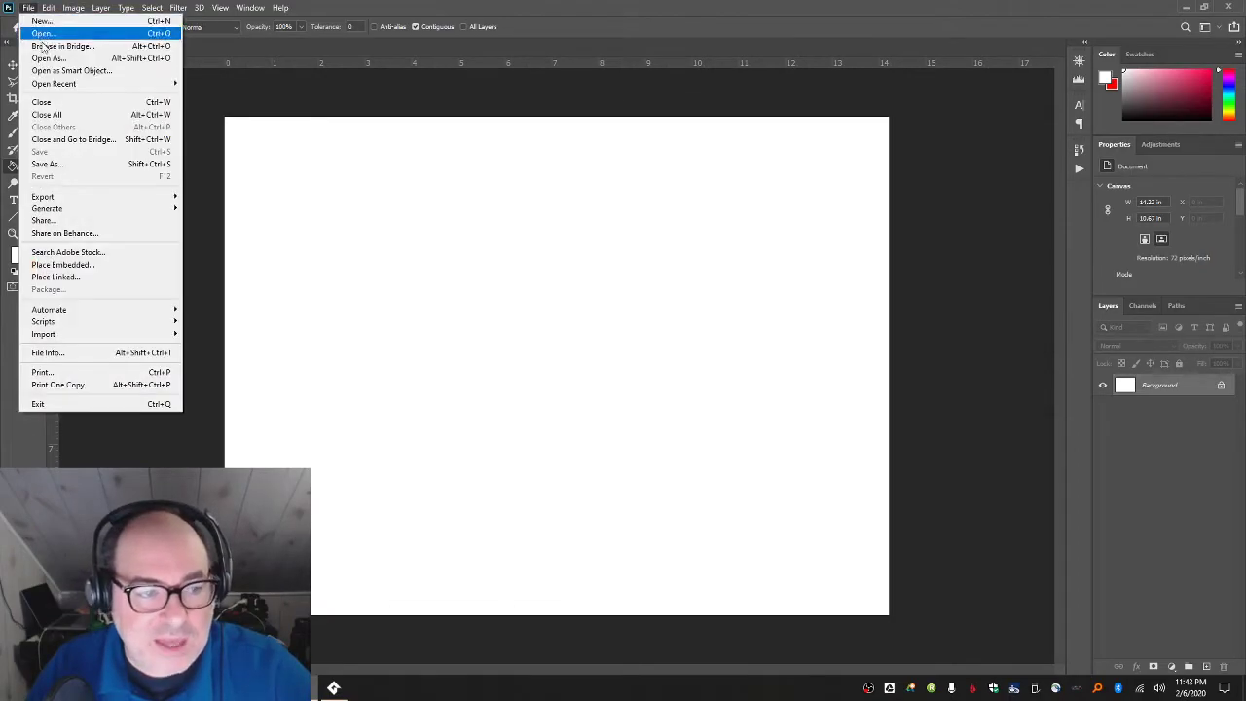
left_click(72, 163)
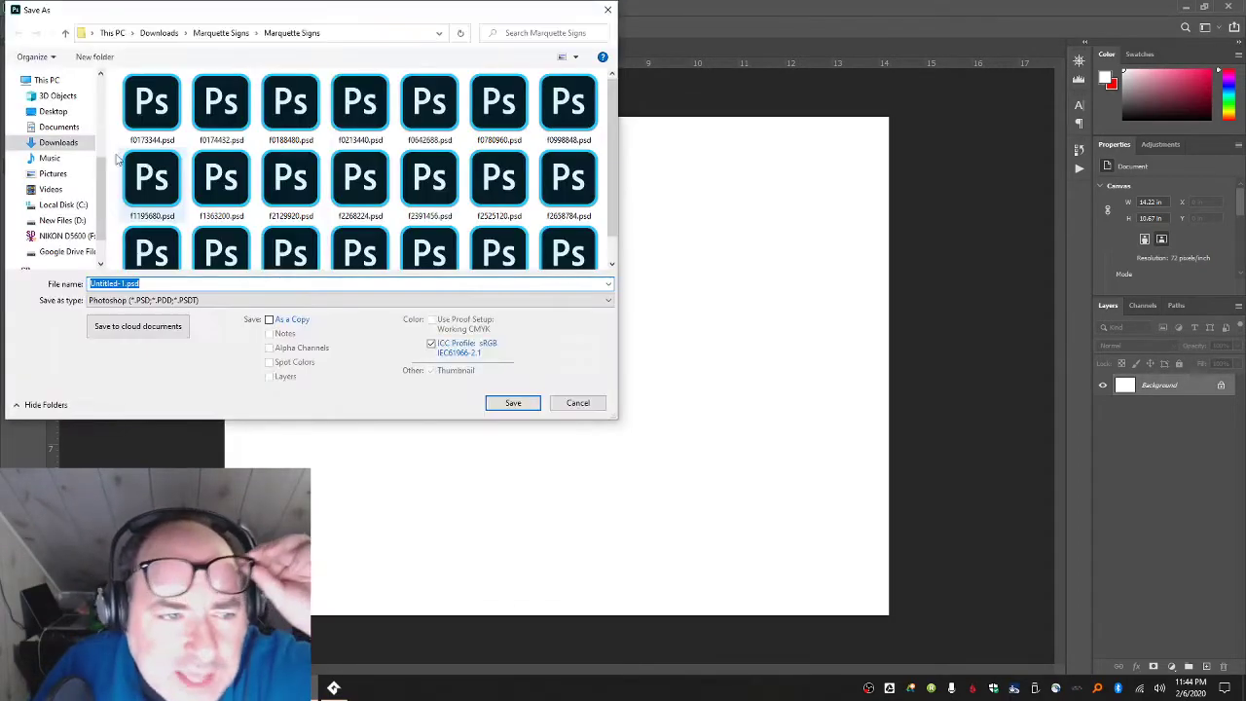
scroll(98, 175, "up", 3)
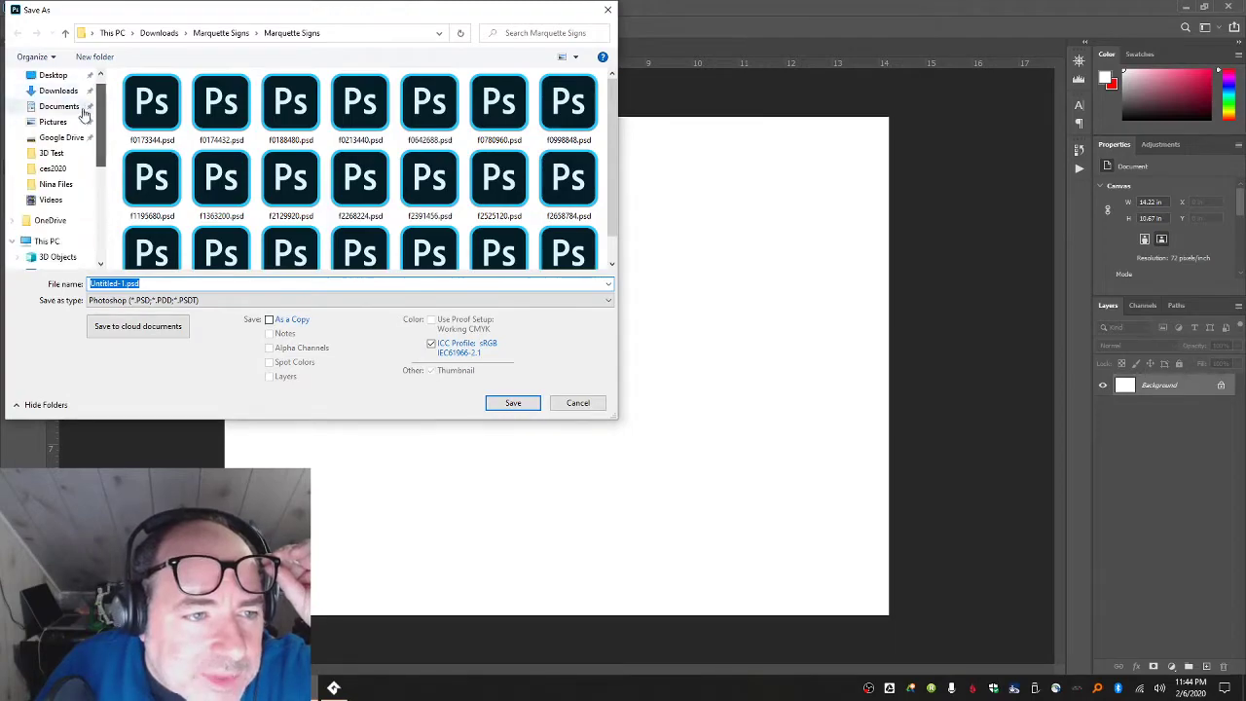
left_click(57, 75)
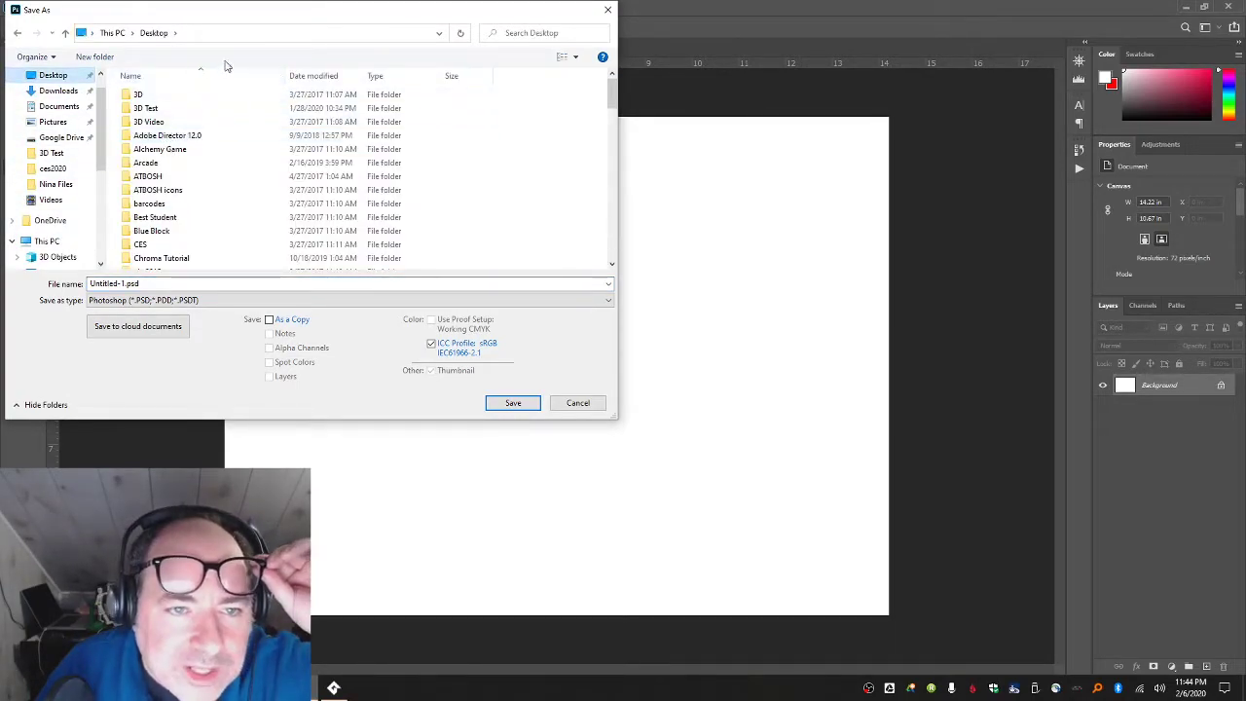
left_click(307, 75)
scroll(279, 118, "down", 1)
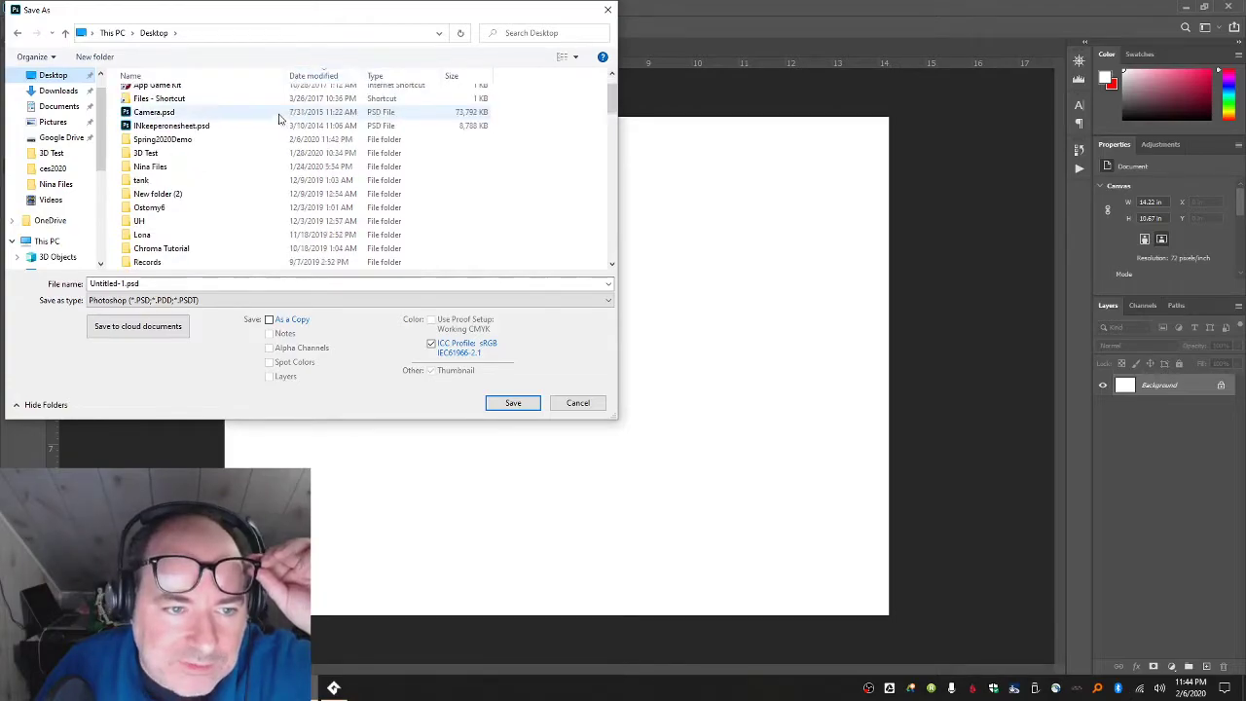
double_click(216, 142)
left_click(207, 282)
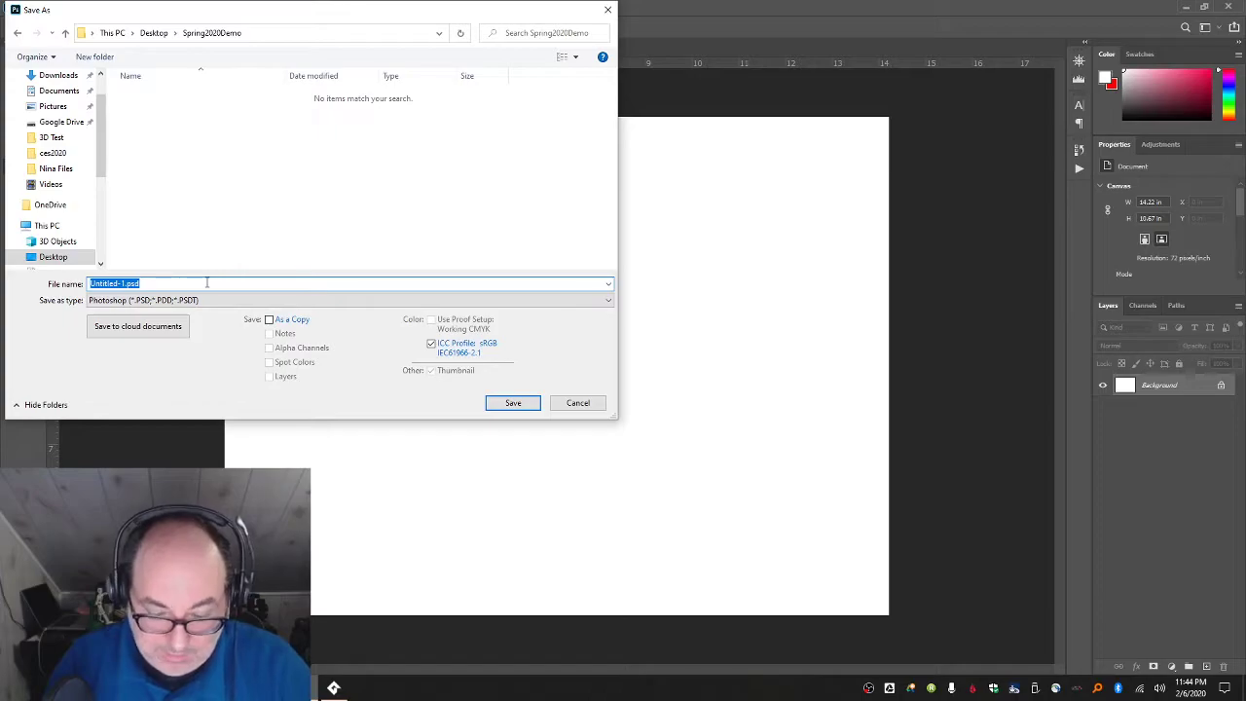
type("Rail")
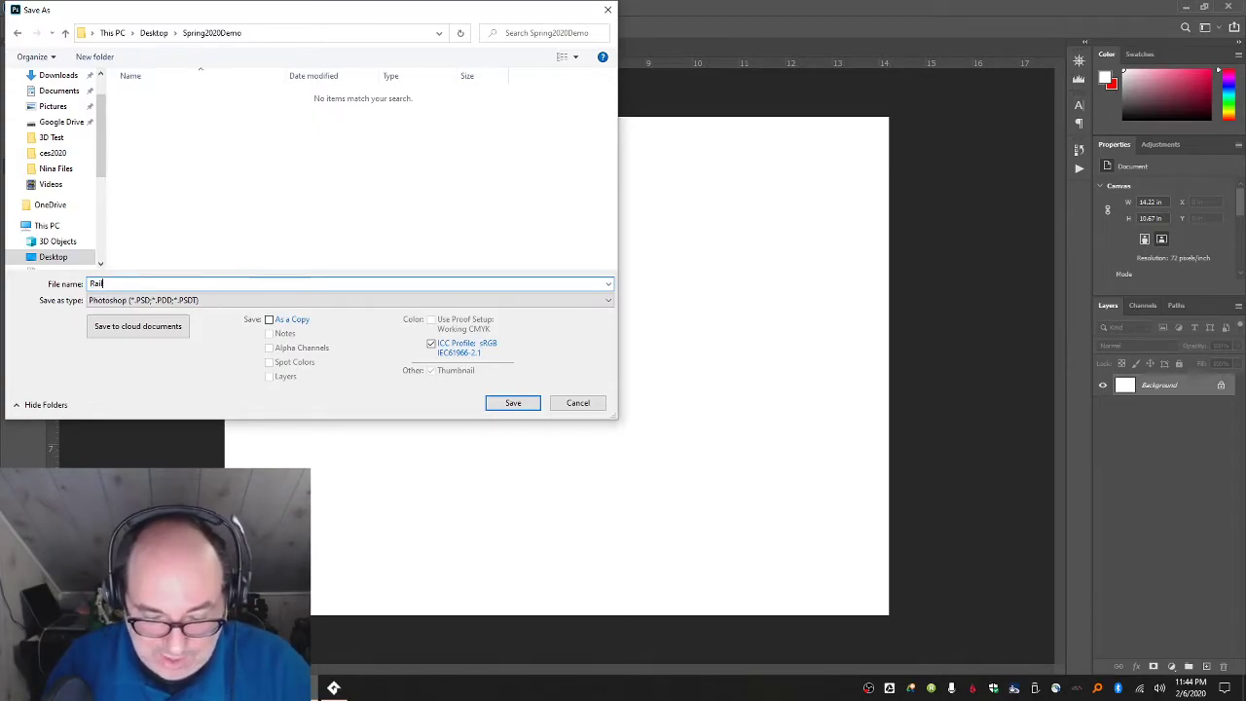
type("Shooter")
key("Return")
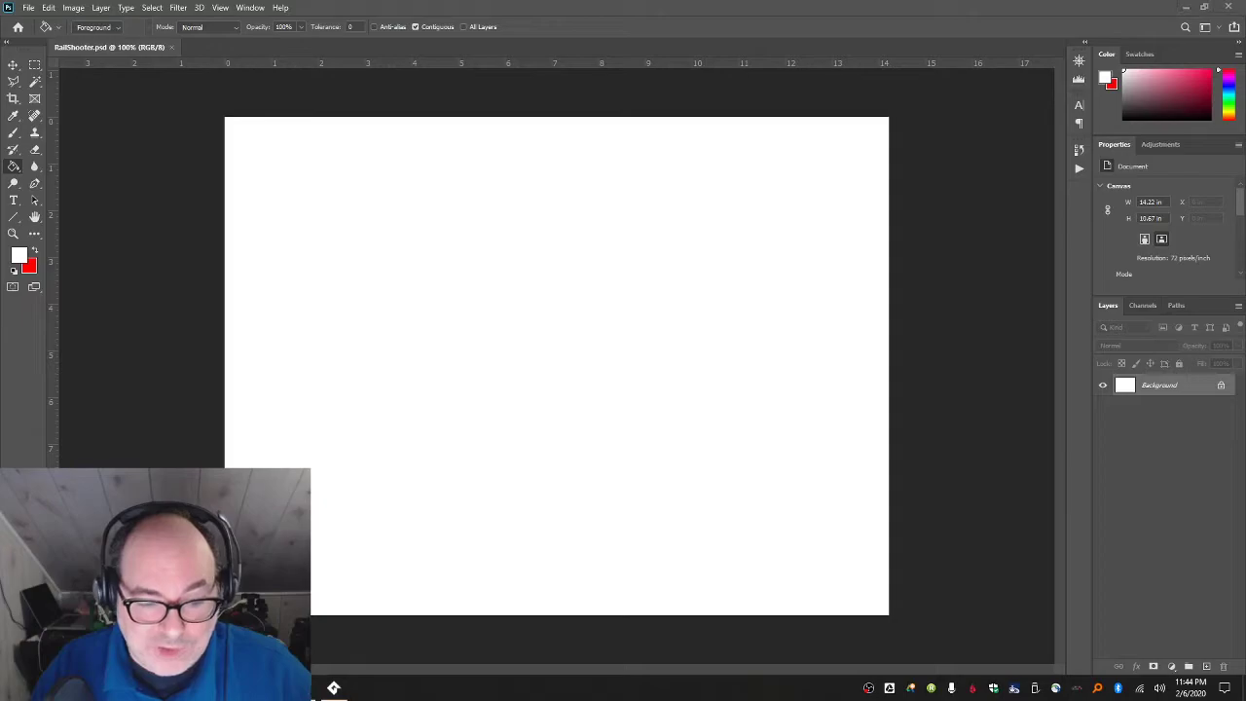
- Place the landscape image 1965.233_full.tif from the Spring2020Demo folder into the RailShooter document, fitted to the canvas width
key("alt+Tab")
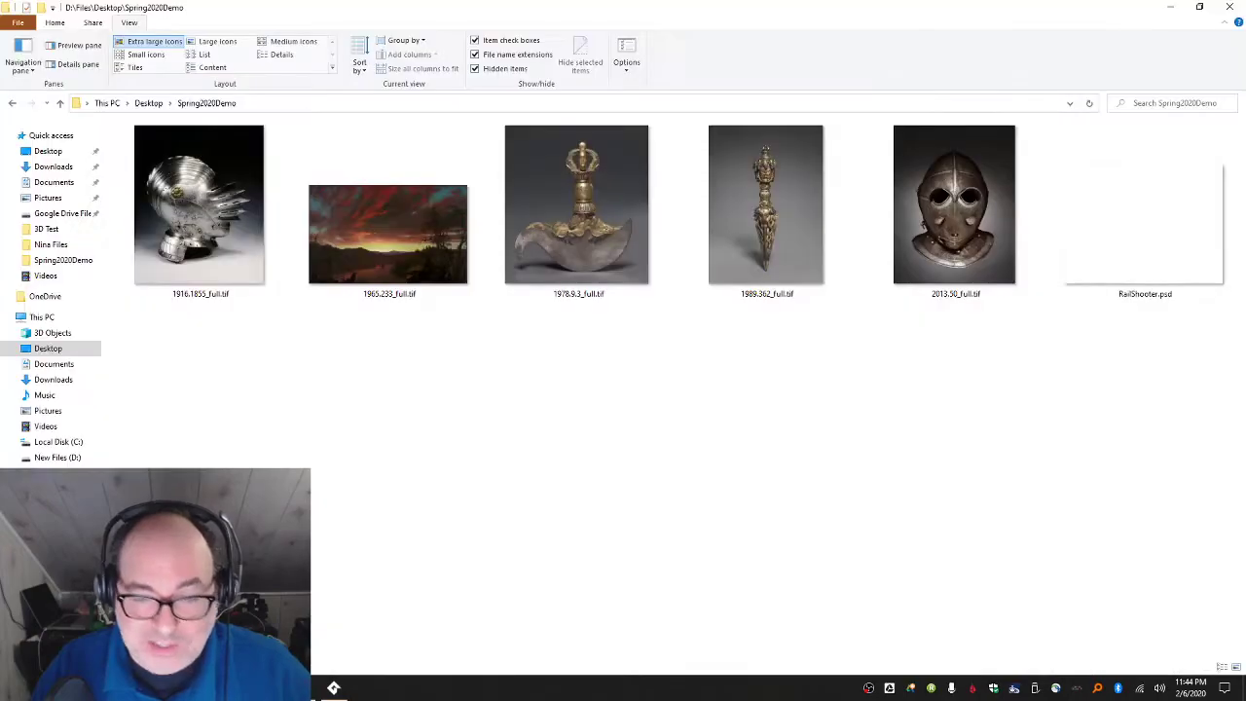
left_click(1205, 8)
left_click_drag(973, 282, 304, 316)
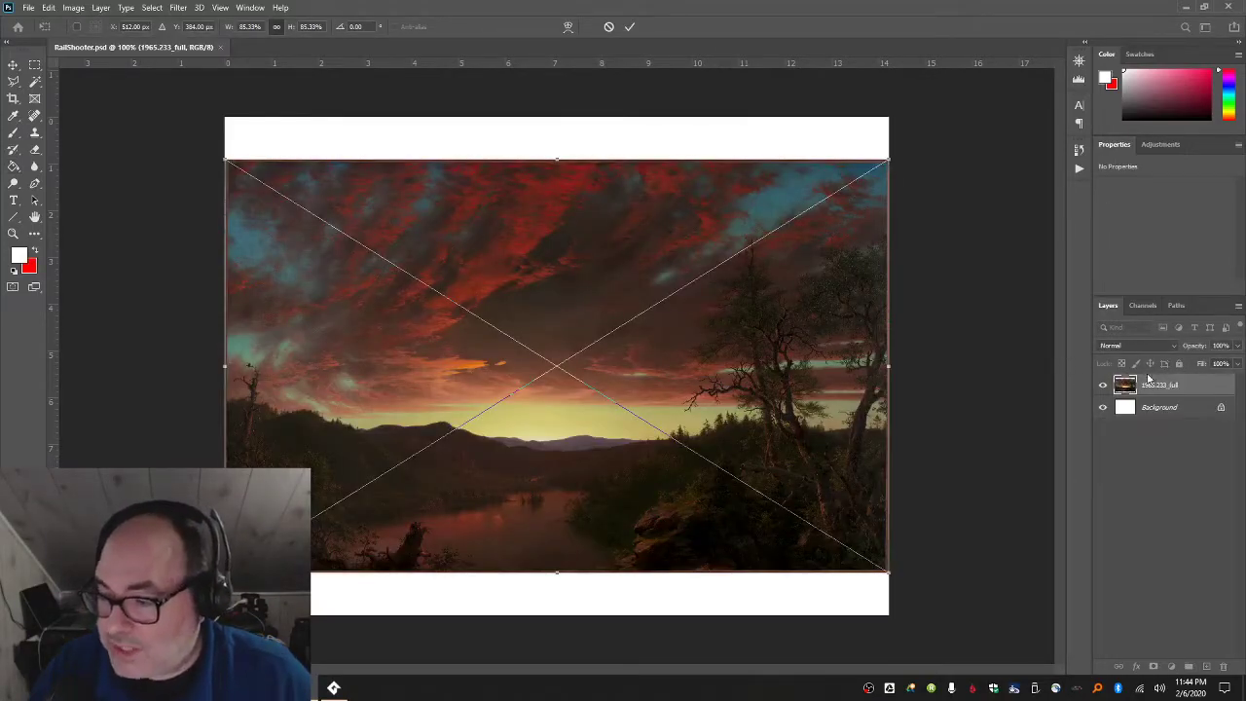
key("Return")
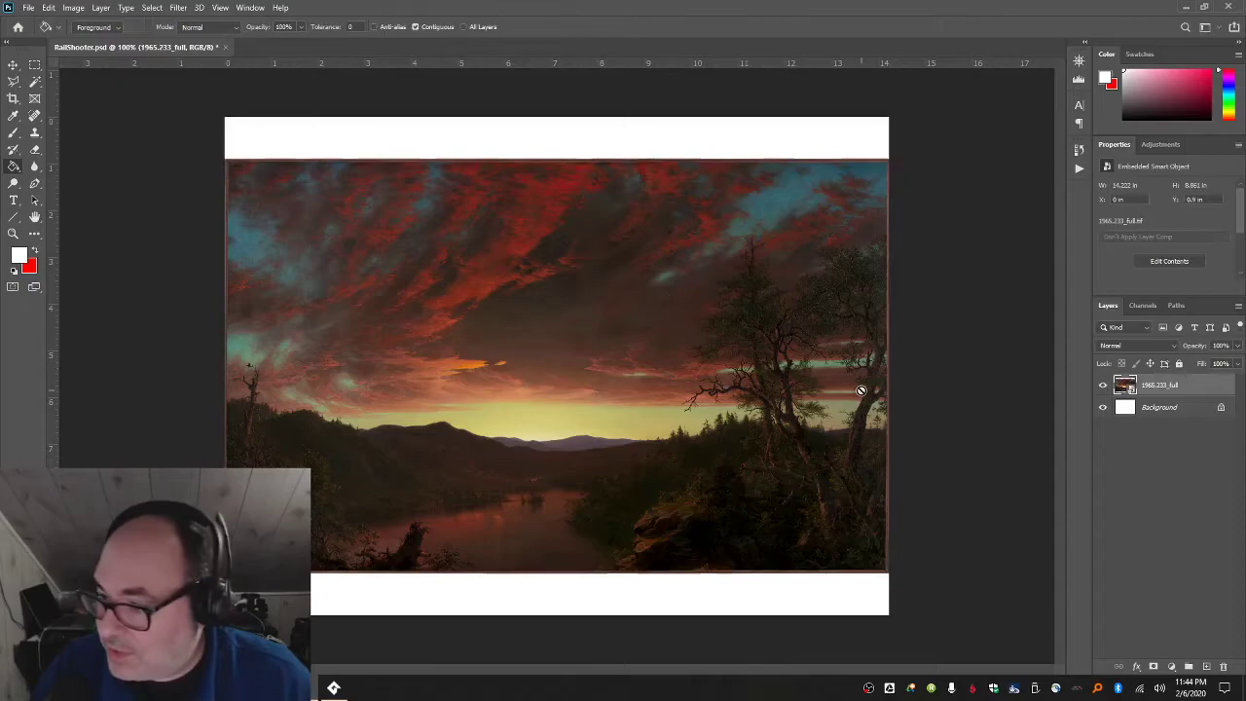
- Rename the placed landscape layer as Background
double_click(1158, 385)
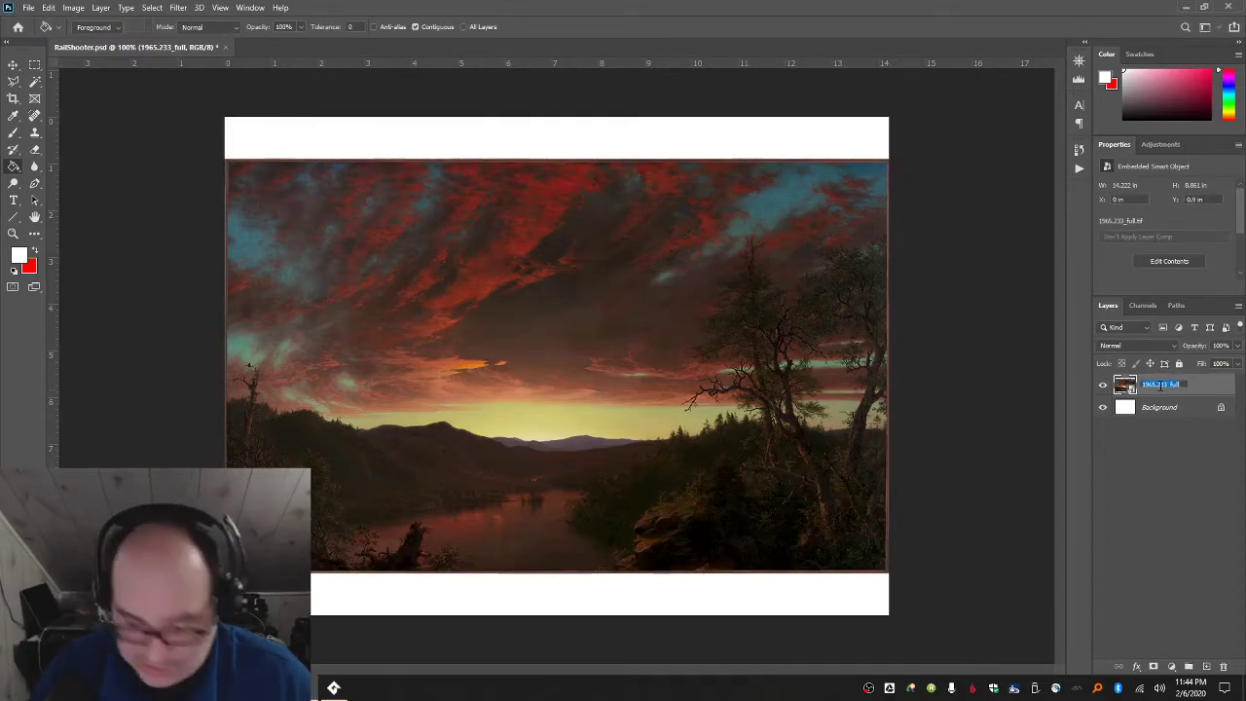
type("Background")
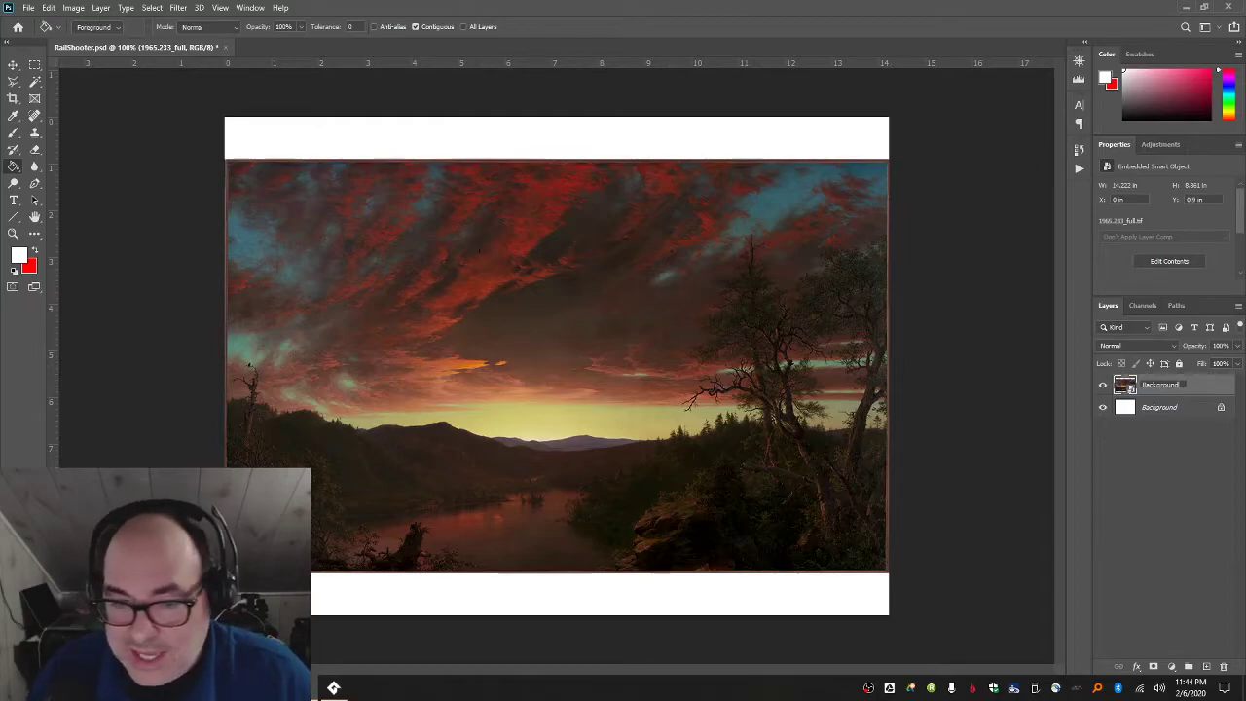
key("Return")
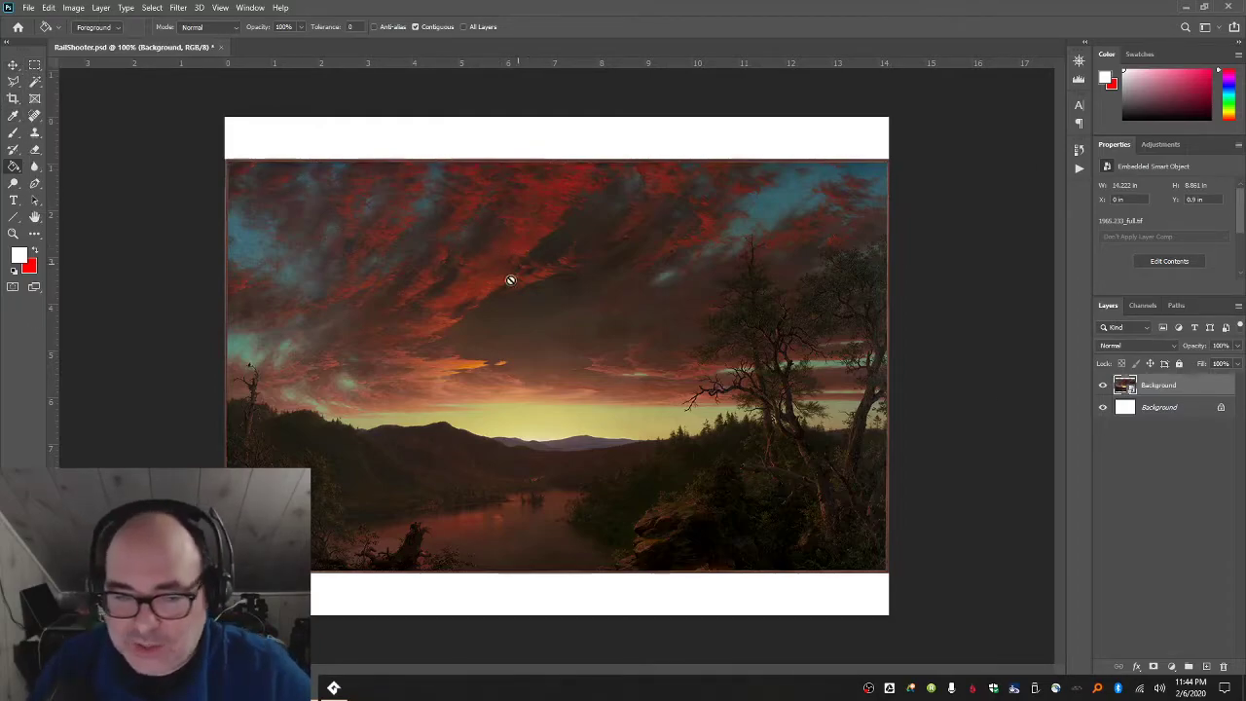
- Move the placed landscape layer slightly up on the canvas and try to enlarge it with Free Transform
left_click(13, 65)
left_click_drag(480, 305, 476, 282)
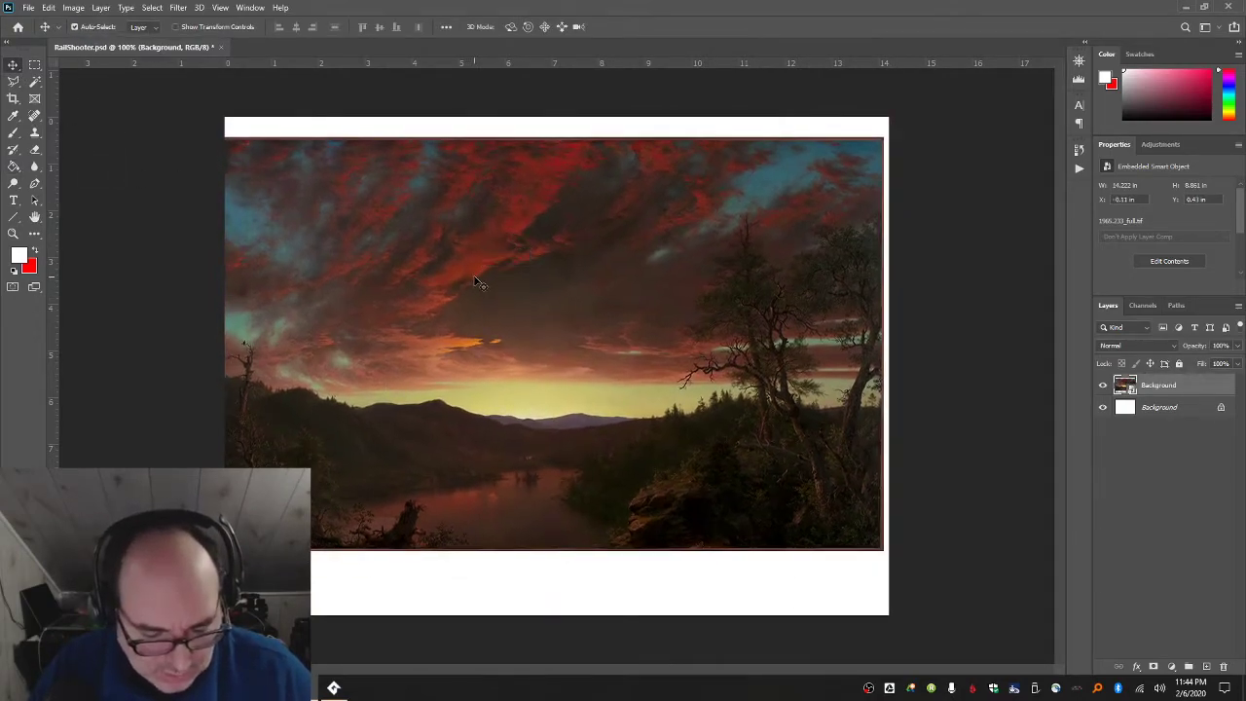
key("ctrl+t")
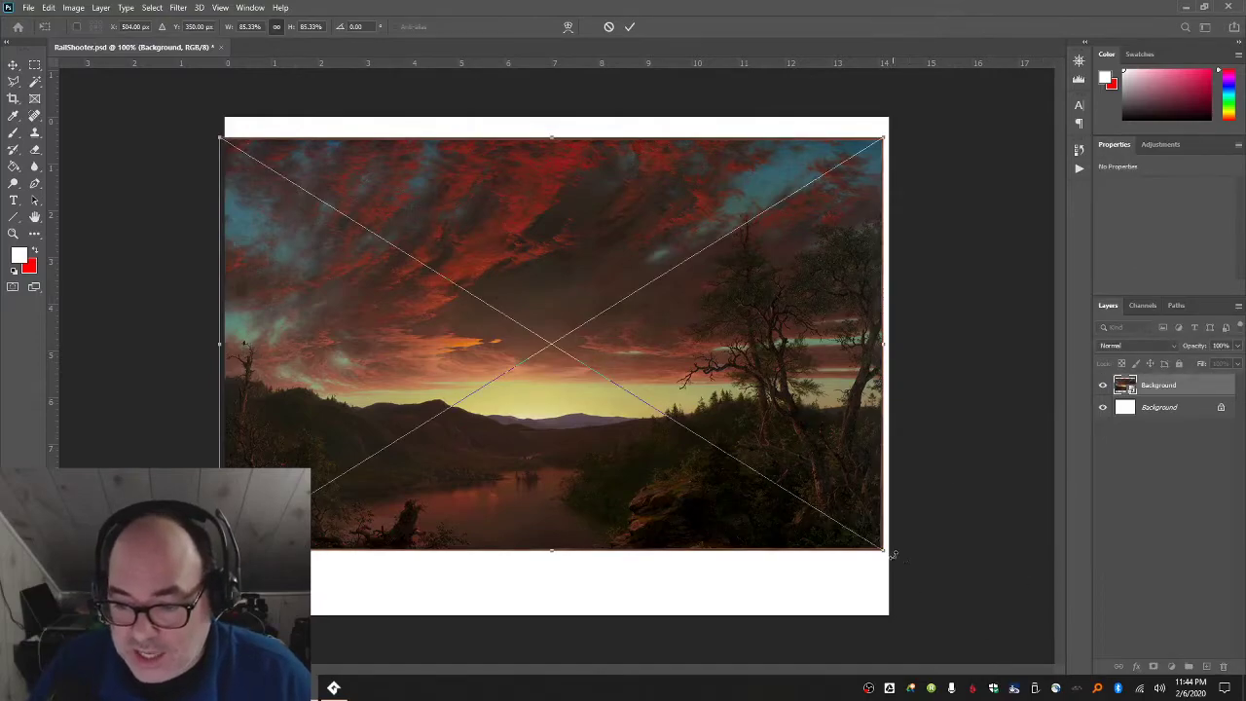
left_click_drag(884, 551, 949, 597)
key("Escape")
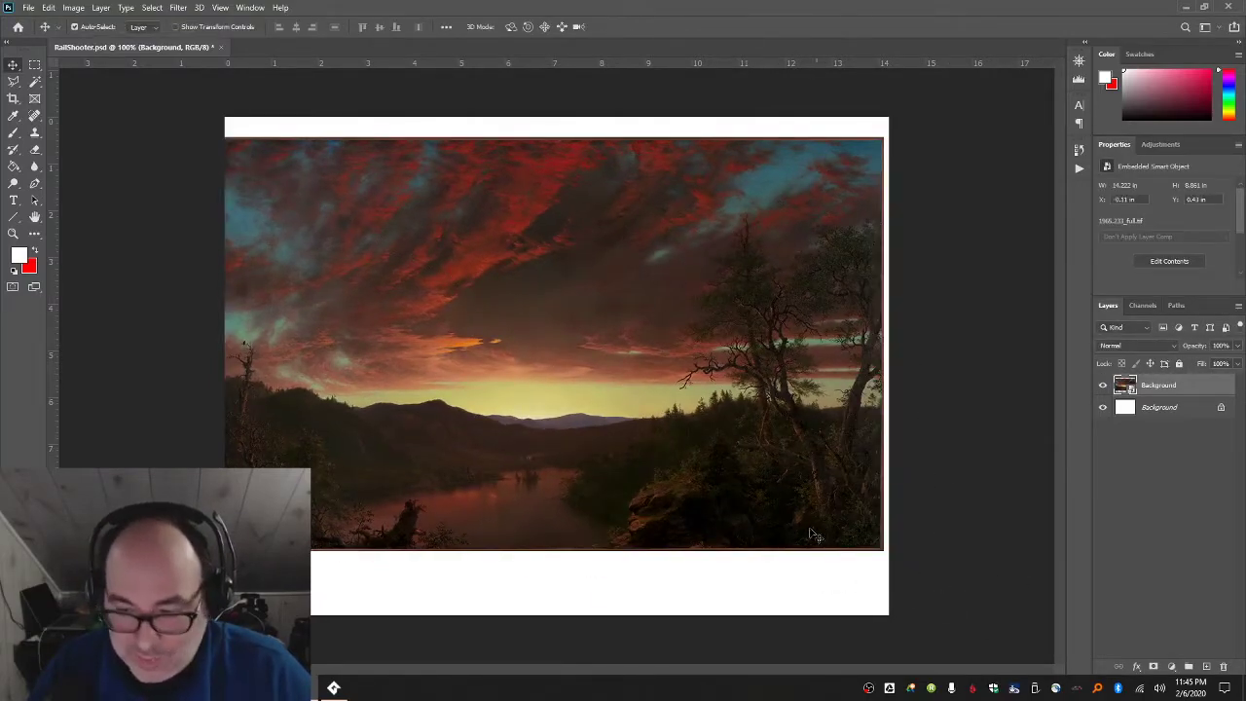
- Scale the placed landscape layer to 106.88% and position it so that it covers the whole canvas
key("ctrl+t")
left_click_drag(883, 551, 997, 632)
left_click_drag(751, 477, 711, 449)
left_click_drag(958, 599, 994, 650)
left_click_drag(688, 419, 676, 417)
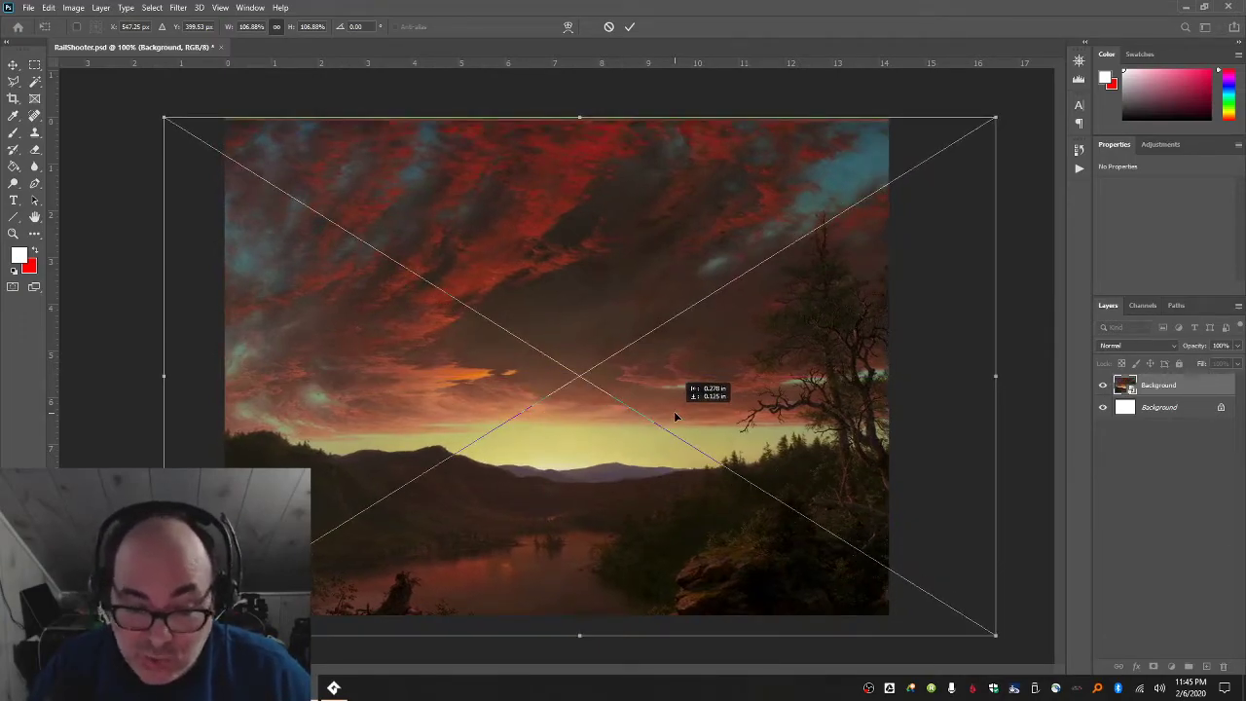
left_click_drag(676, 417, 668, 410)
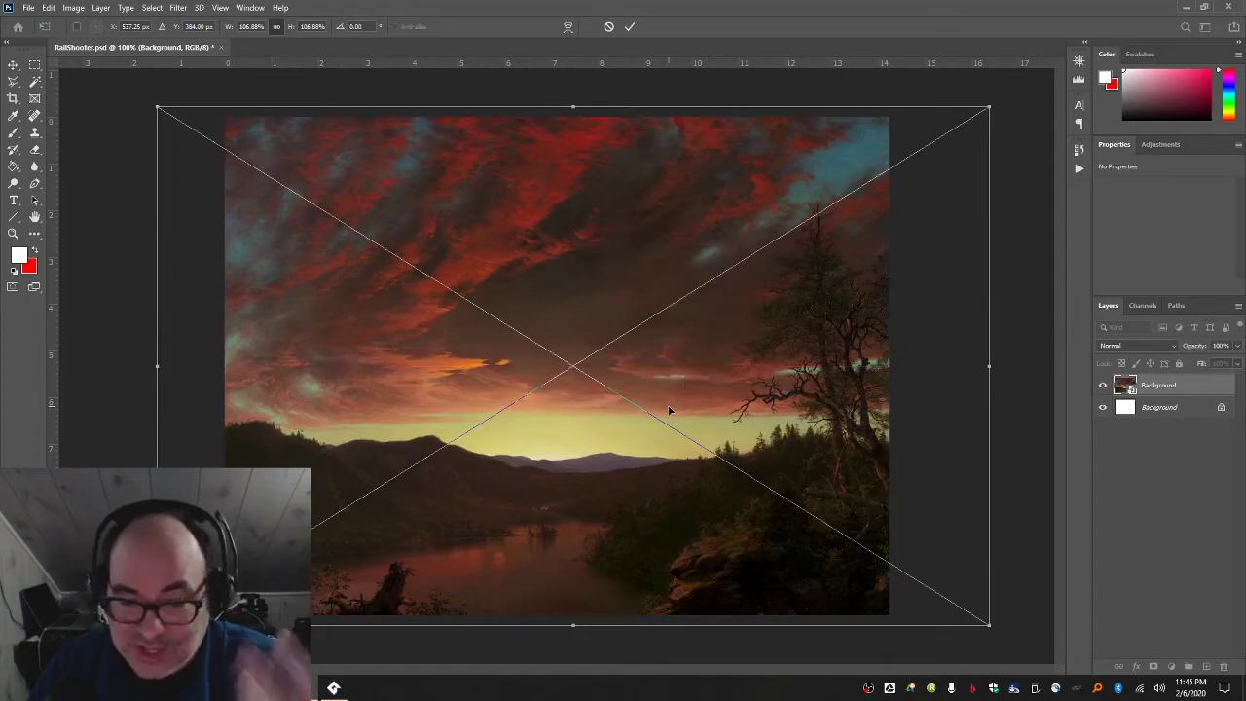
key("Return")
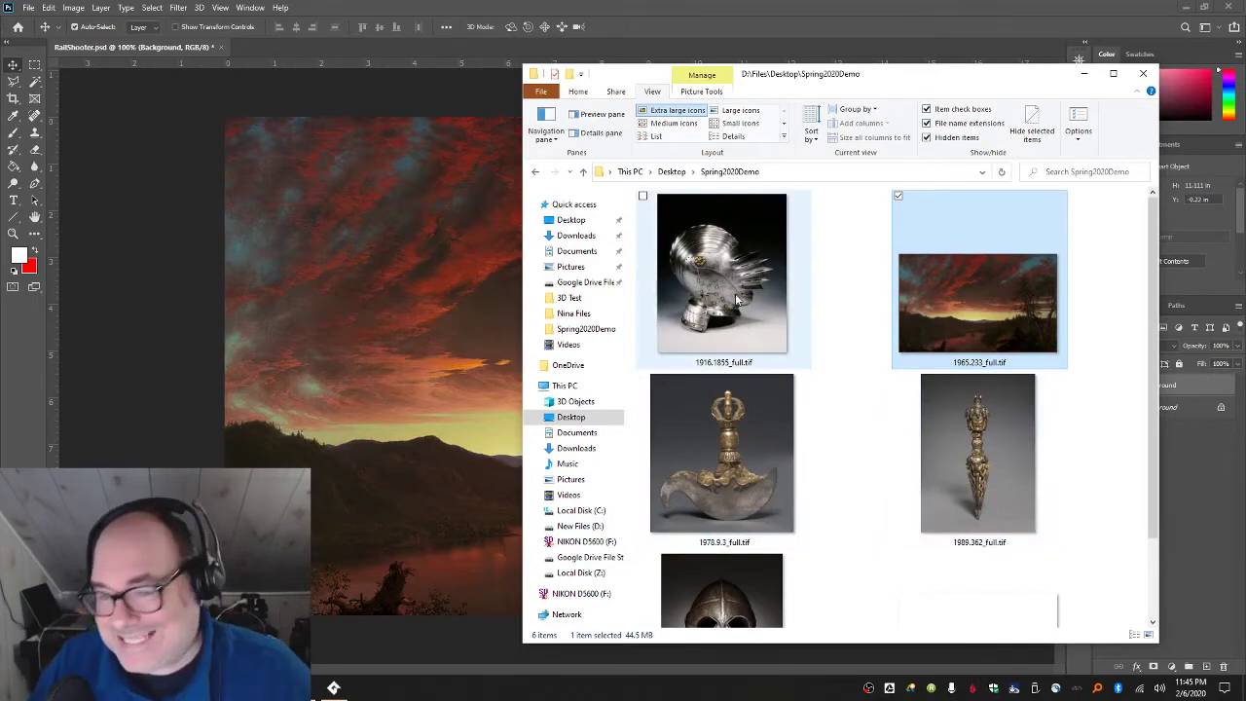
- Open the helmet image 1916.1855_full.tif as a separate document and convert its locked background into the regular layer Layer 0
left_click_drag(729, 297, 345, 48)
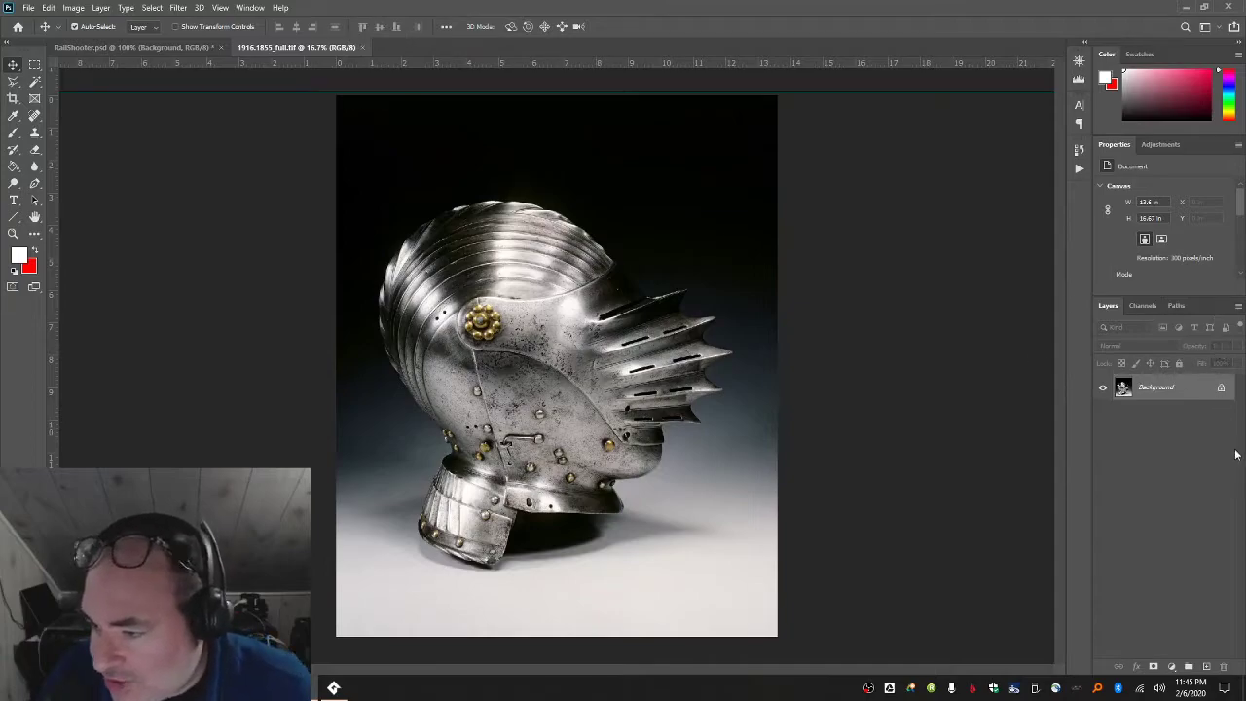
double_click(1186, 388)
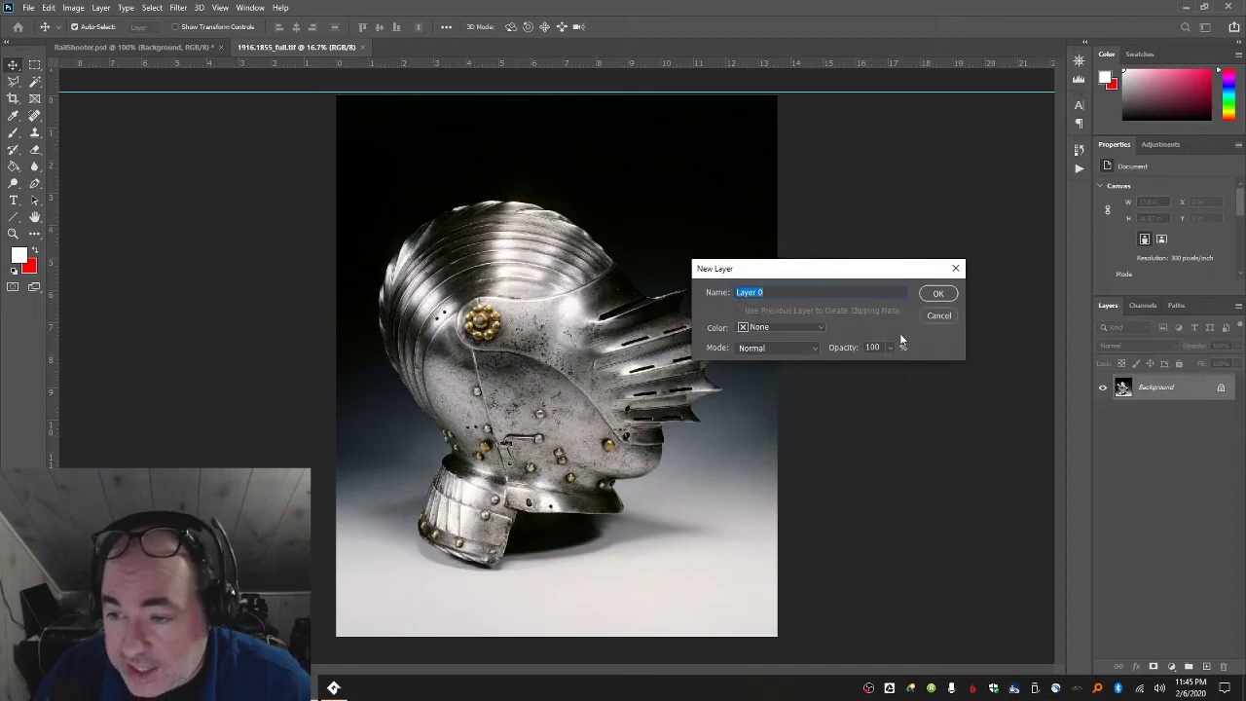
left_click(939, 290)
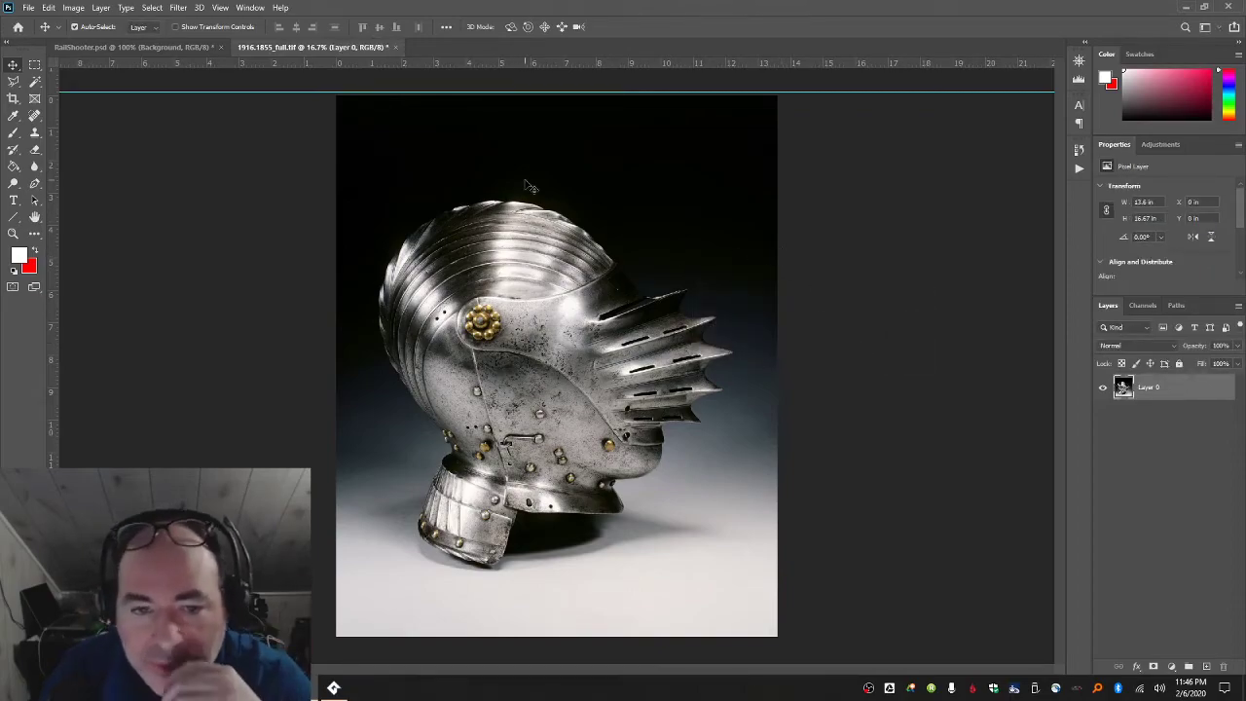
- Clear the guide from the helmet document
left_click(219, 8)
left_click(276, 335)
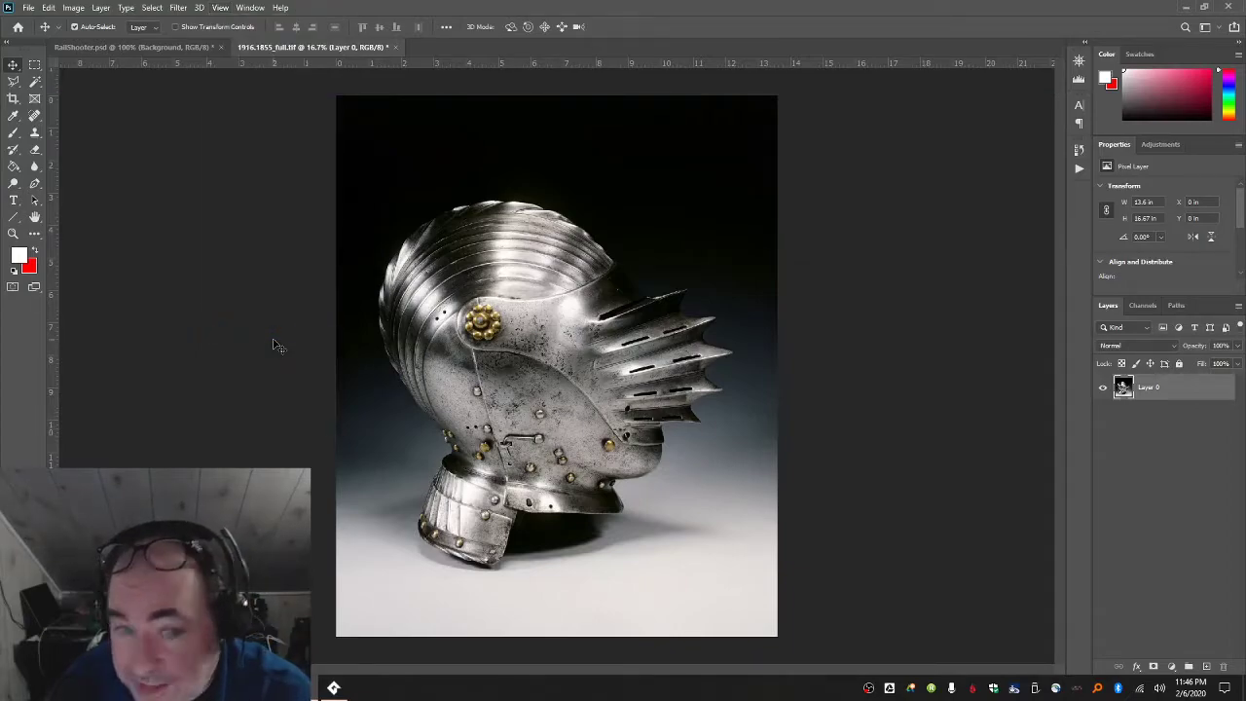
- Select the backdrop all around the helmet with the Quick Selection tool
left_click_drag(35, 82, 76, 94)
mouse_move(352, 141)
left_mouse_down()
mouse_move(362, 113)
mouse_move(391, 109)
mouse_move(569, 147)
mouse_move(679, 199)
left_mouse_up()
mouse_move(758, 434)
left_mouse_down()
mouse_move(730, 409)
mouse_move(681, 534)
mouse_move(553, 624)
left_mouse_up()
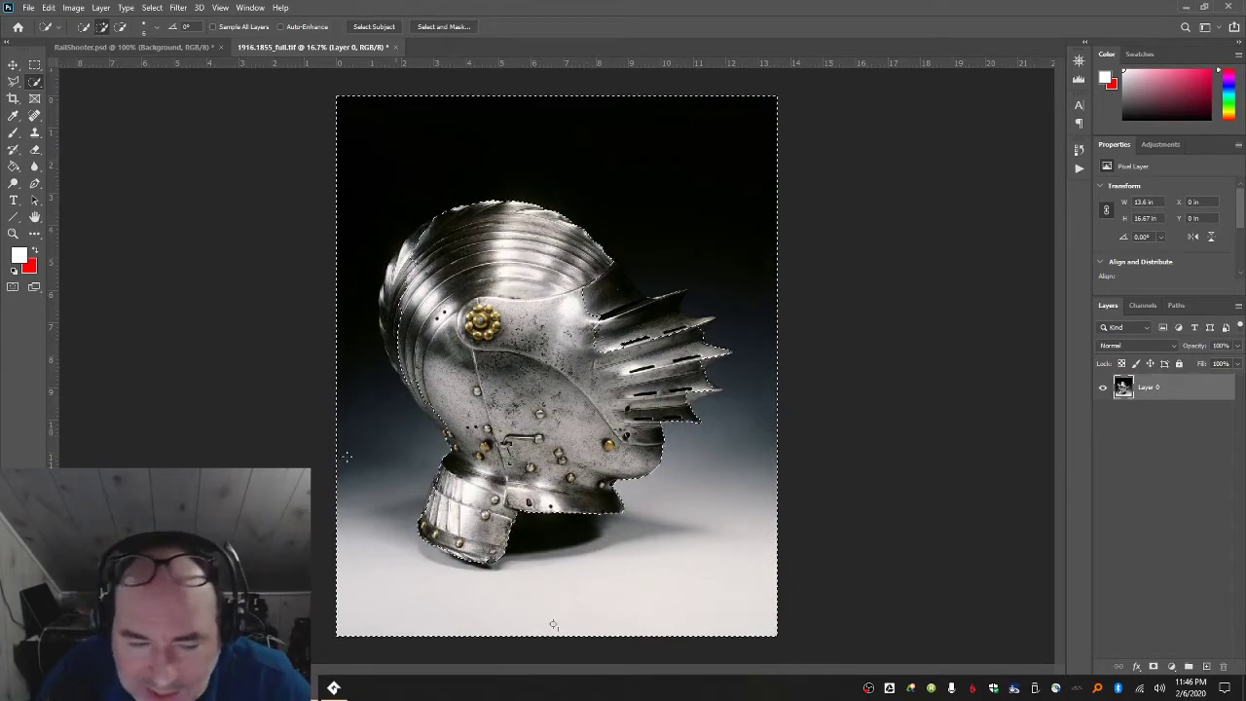
- Subtract the wrongly included metal along the upper back edge of the helmet from the backdrop selection
left_click(13, 234)
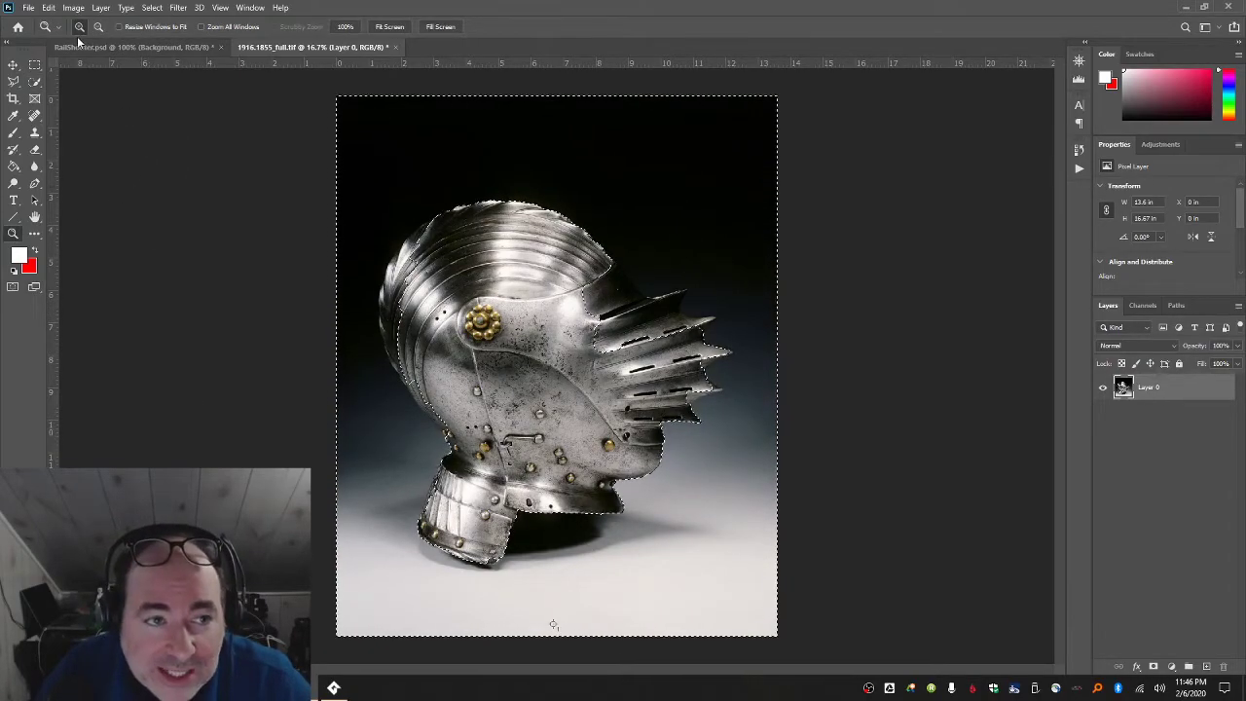
left_click(358, 203)
left_click(362, 203)
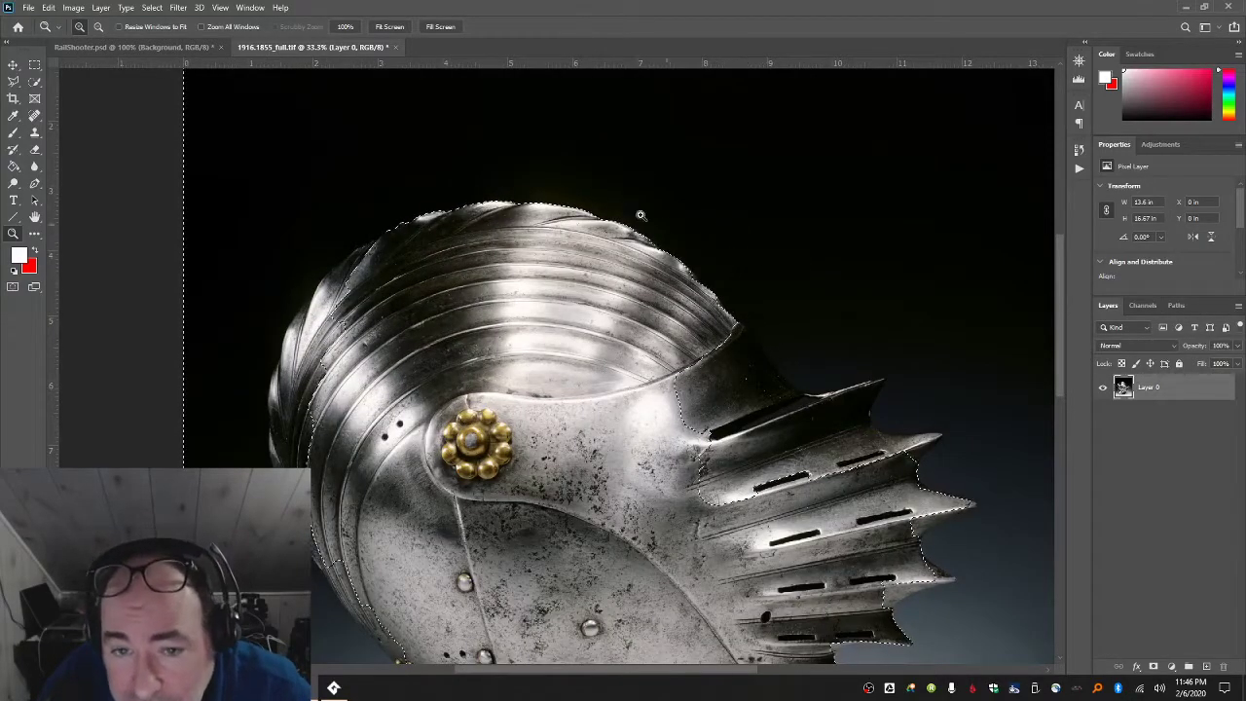
left_click(34, 83)
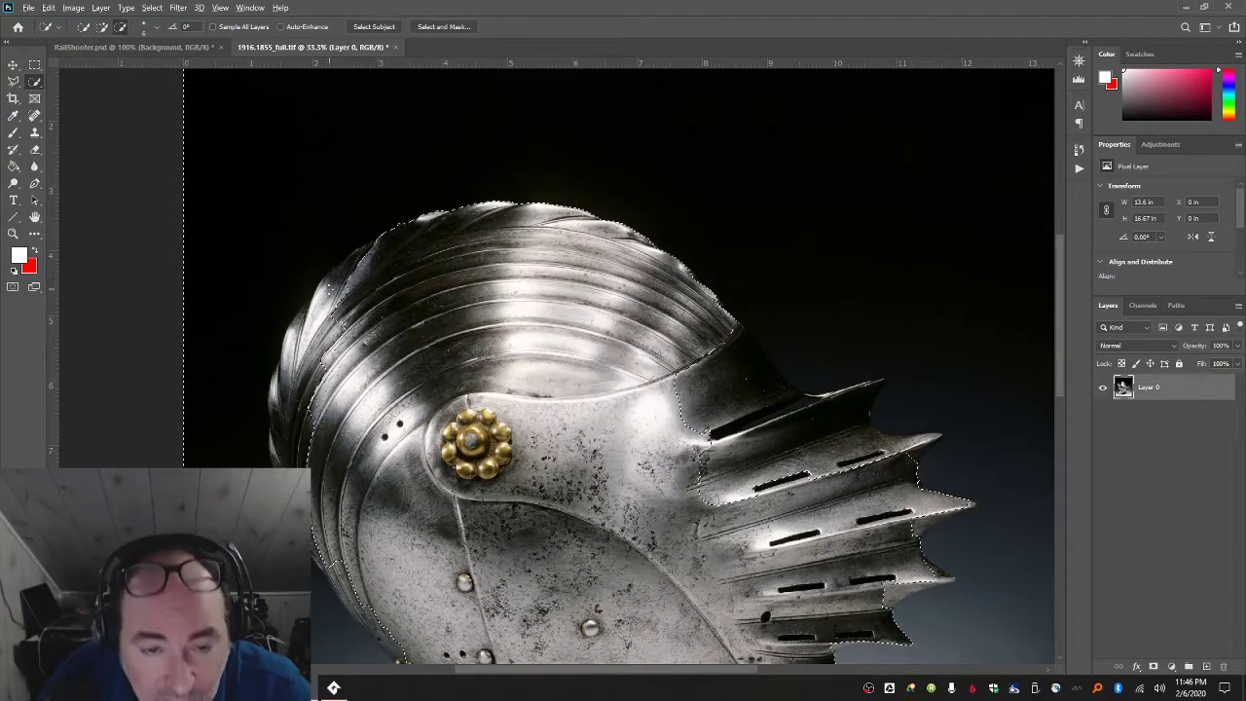
left_click(333, 282, "alt")
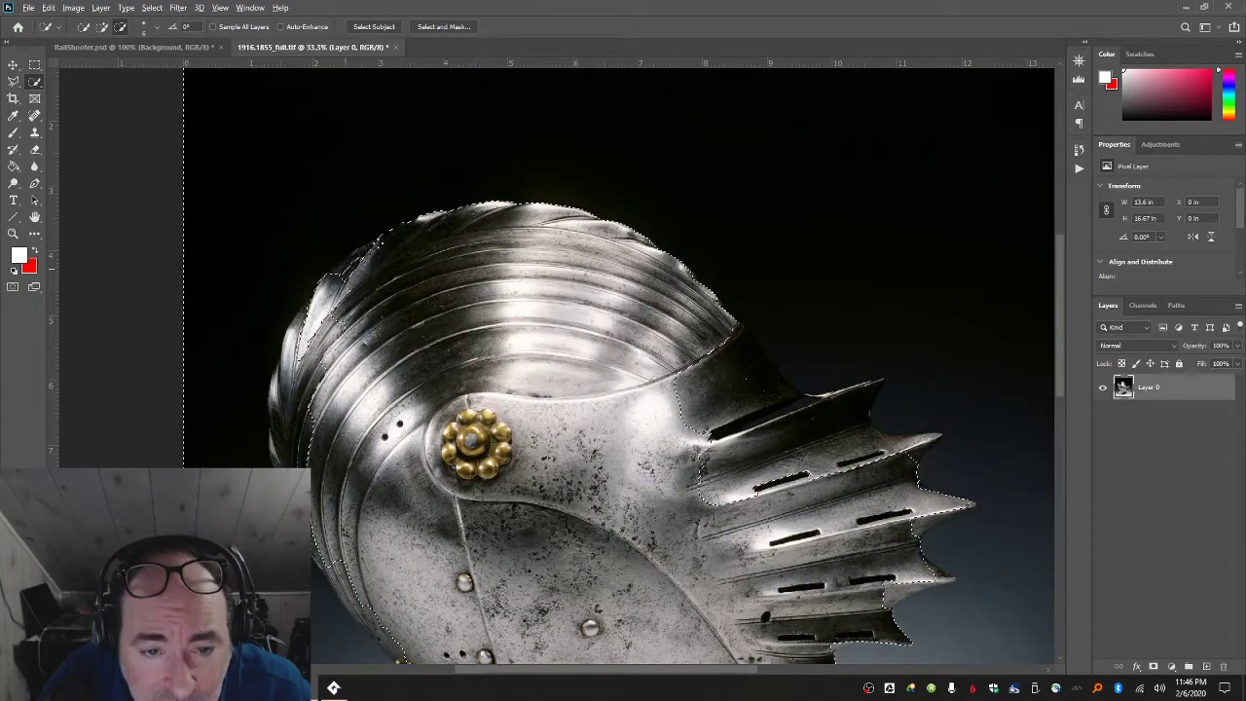
left_click(346, 263, "alt")
mouse_move(358, 251)
left_mouse_down("alt")
mouse_move(314, 389)
mouse_move(292, 384)
left_mouse_up("alt")
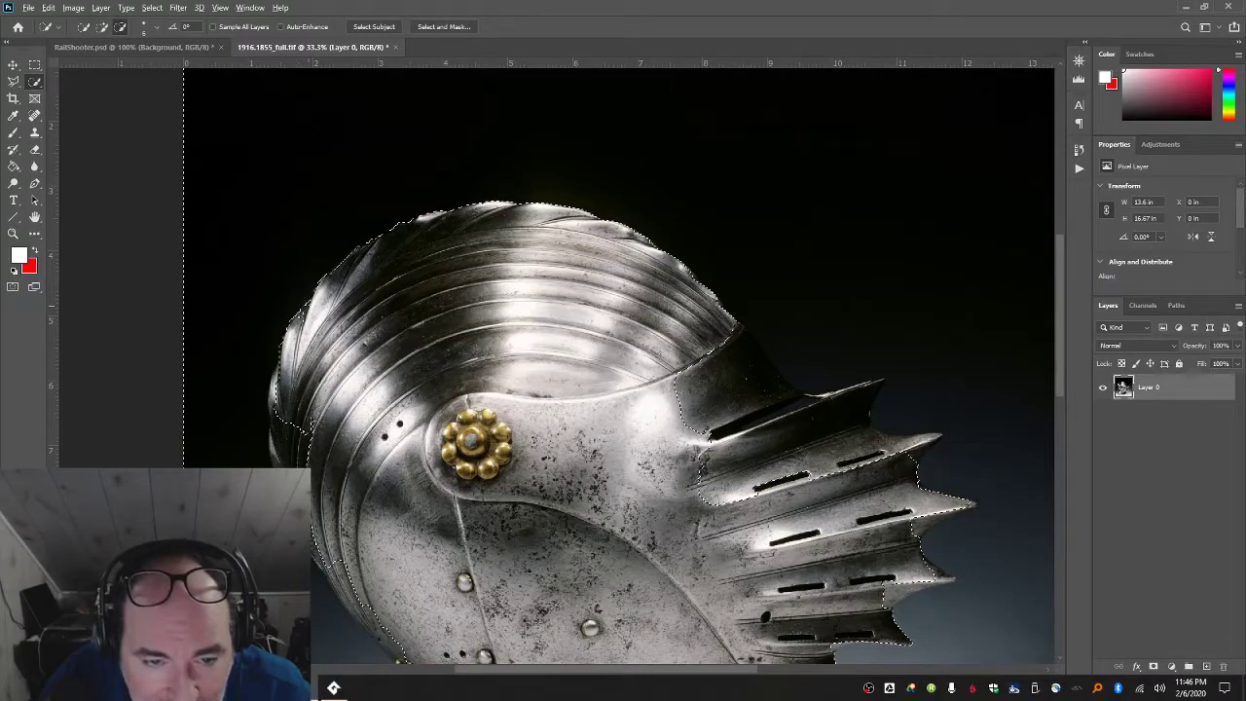
left_click_drag(279, 391, 277, 386)
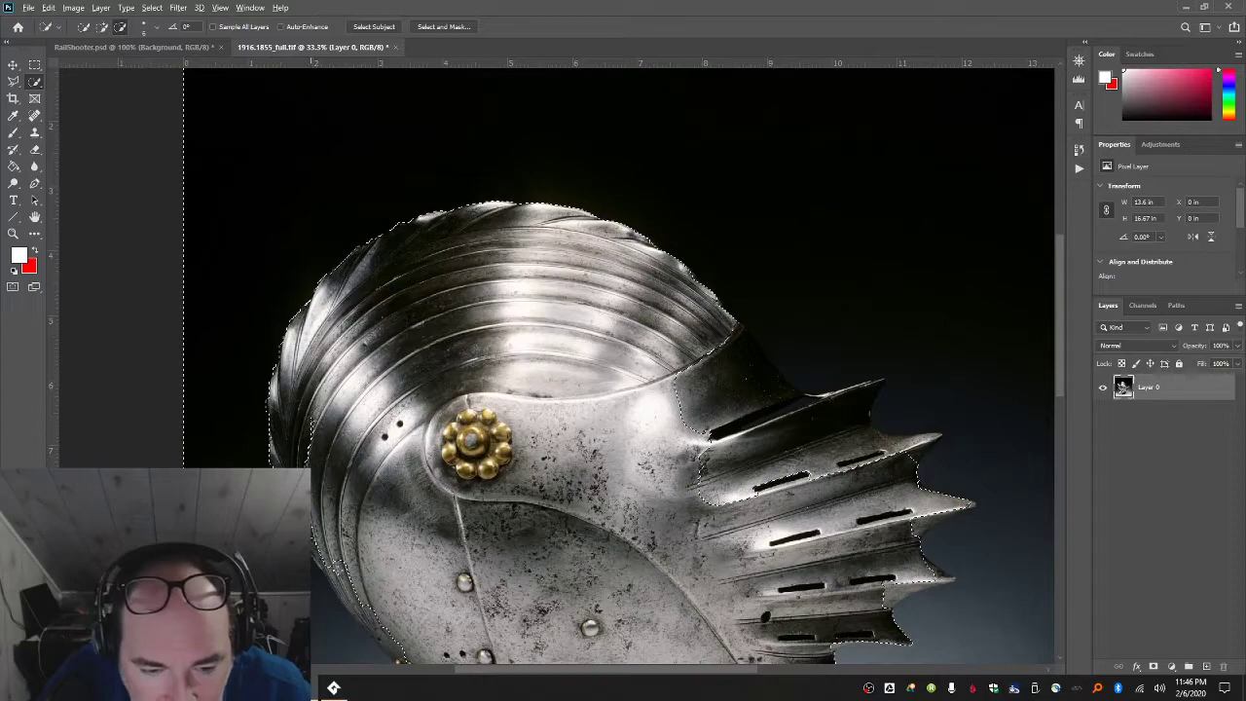
left_click_drag(316, 535, 325, 563)
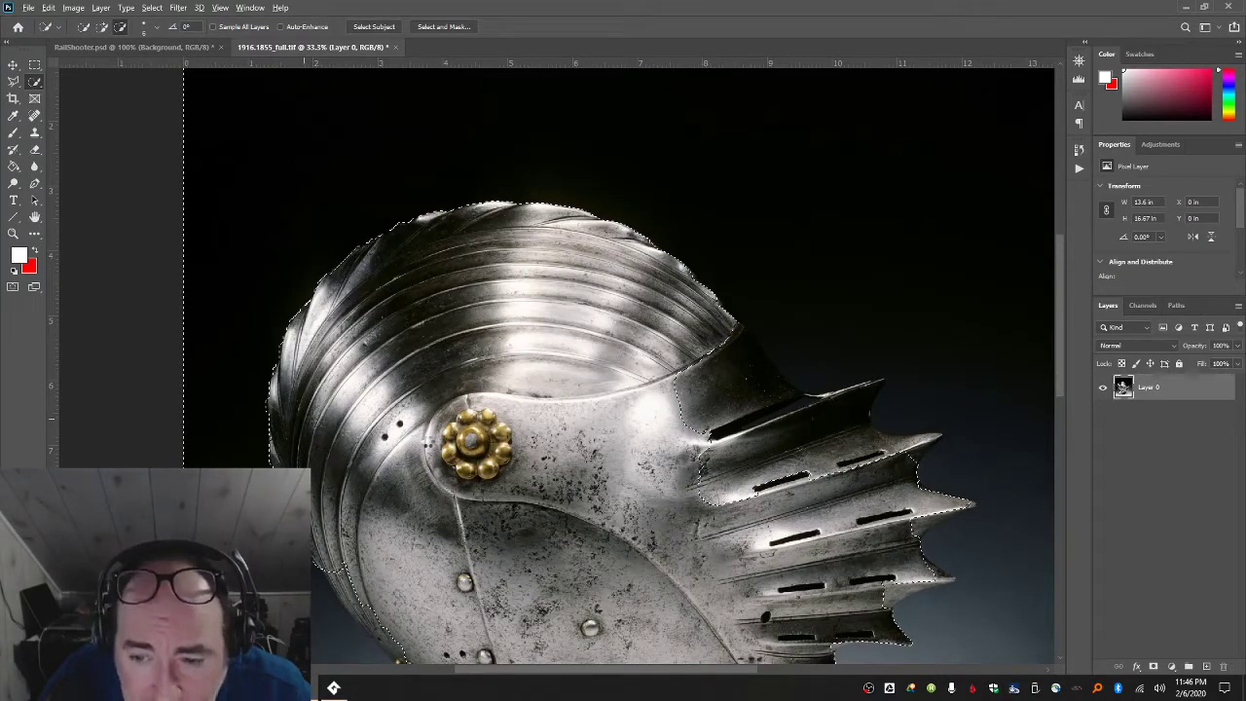
- Subtract the helmet's lower back edge and the dark metal above its top spikes from the backdrop selection
scroll(748, 387, "down", 3)
scroll(681, 214, "down", 5)
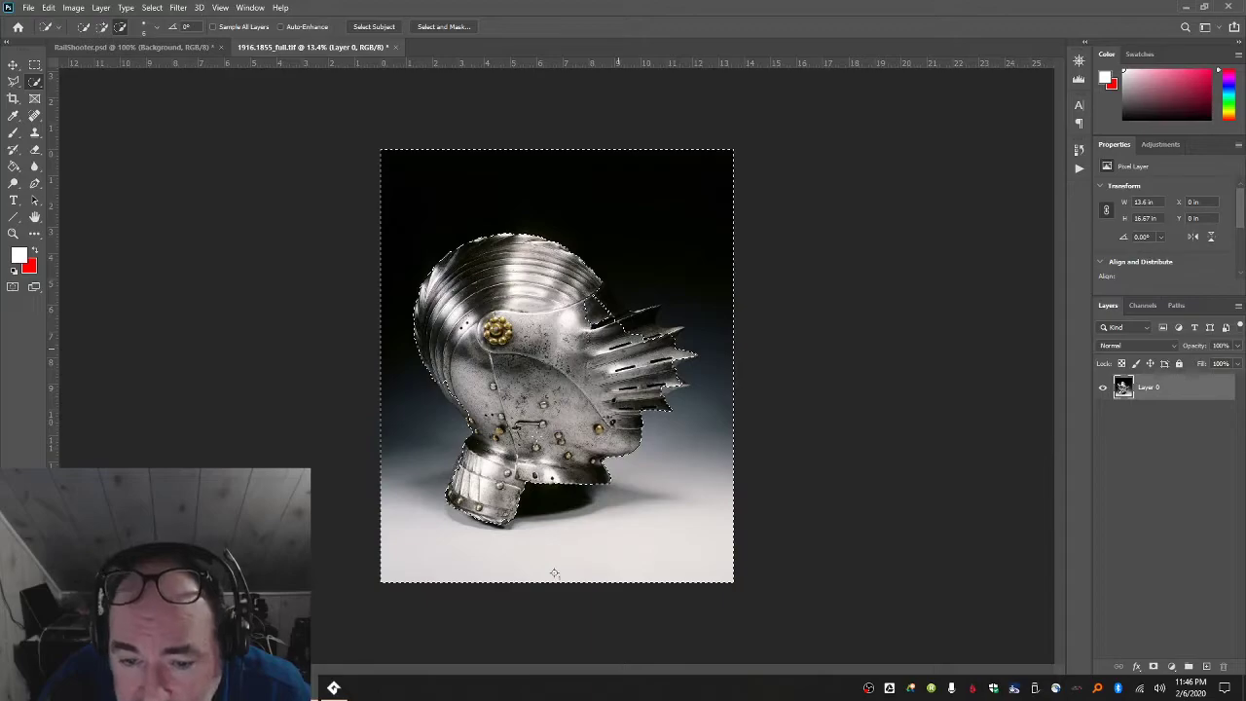
key("z")
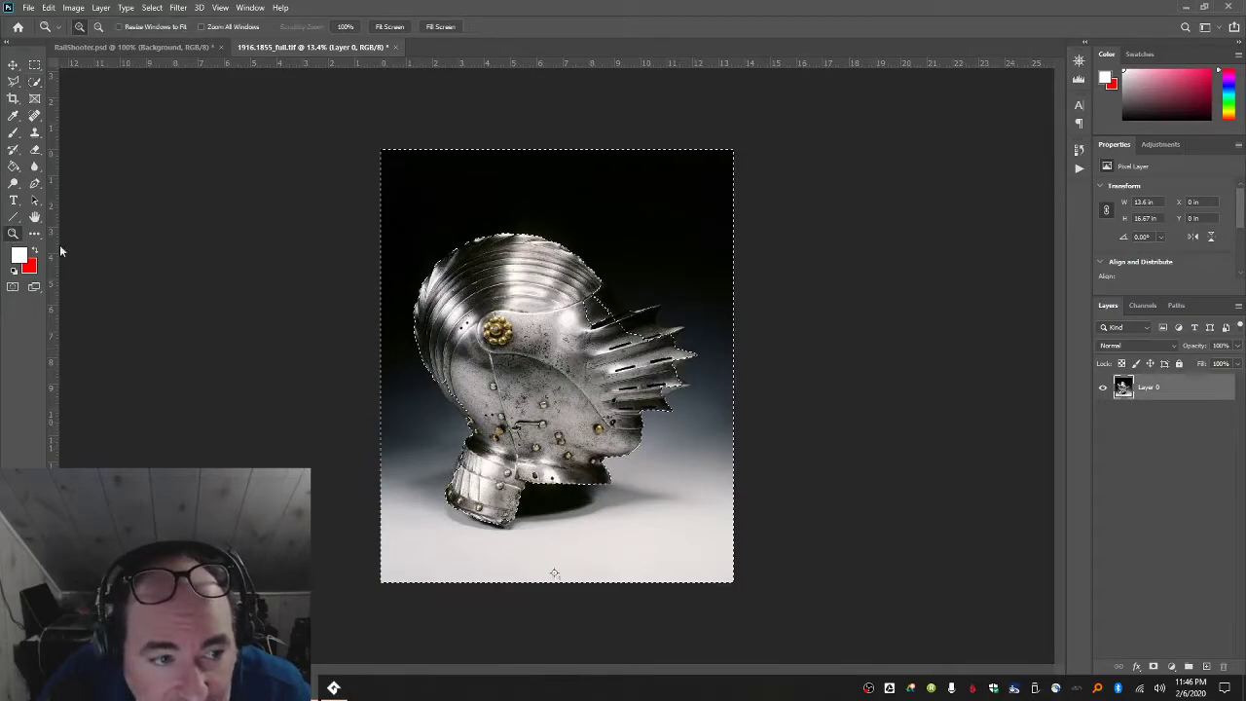
left_click(457, 413)
left_click(456, 413)
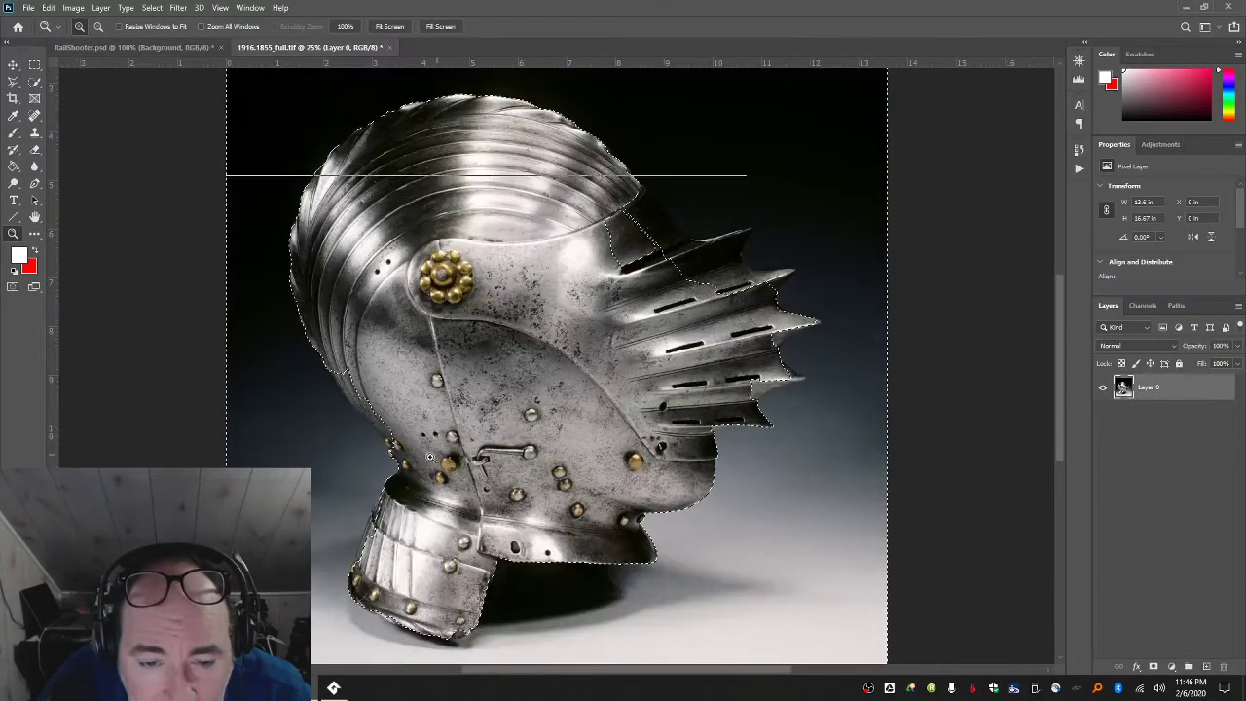
left_click(456, 414)
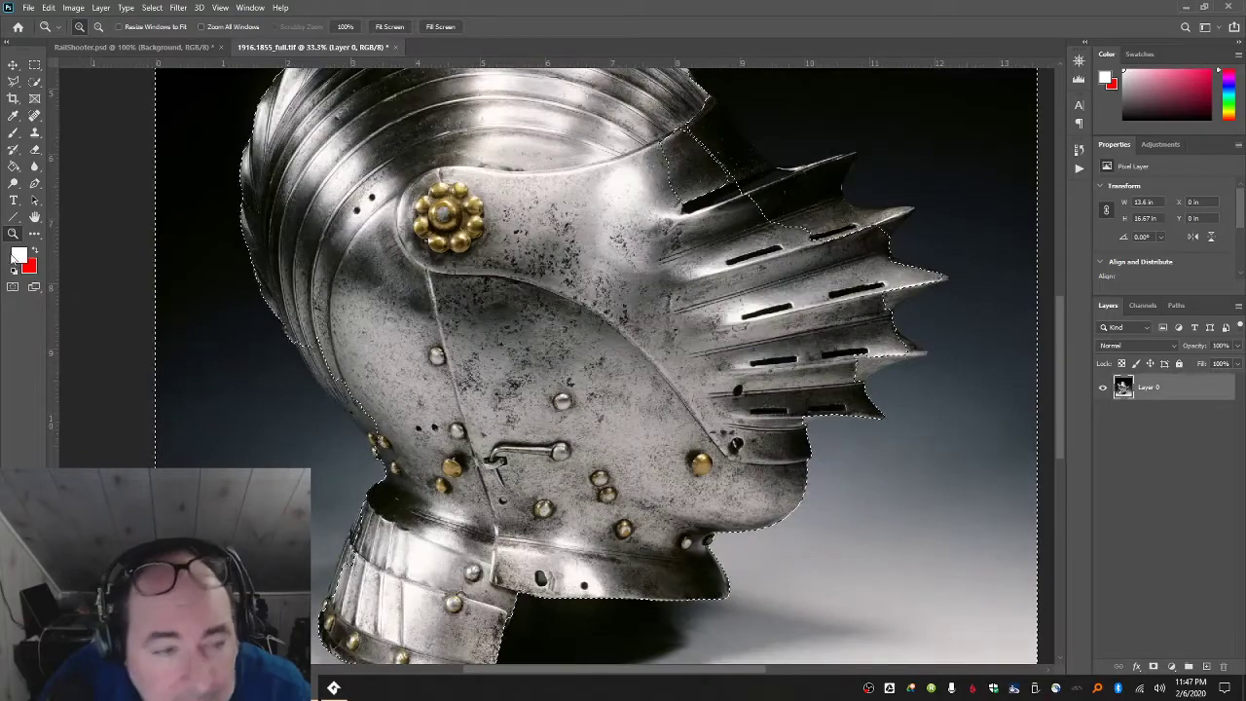
left_click(34, 82)
left_click_drag(313, 343, 331, 382)
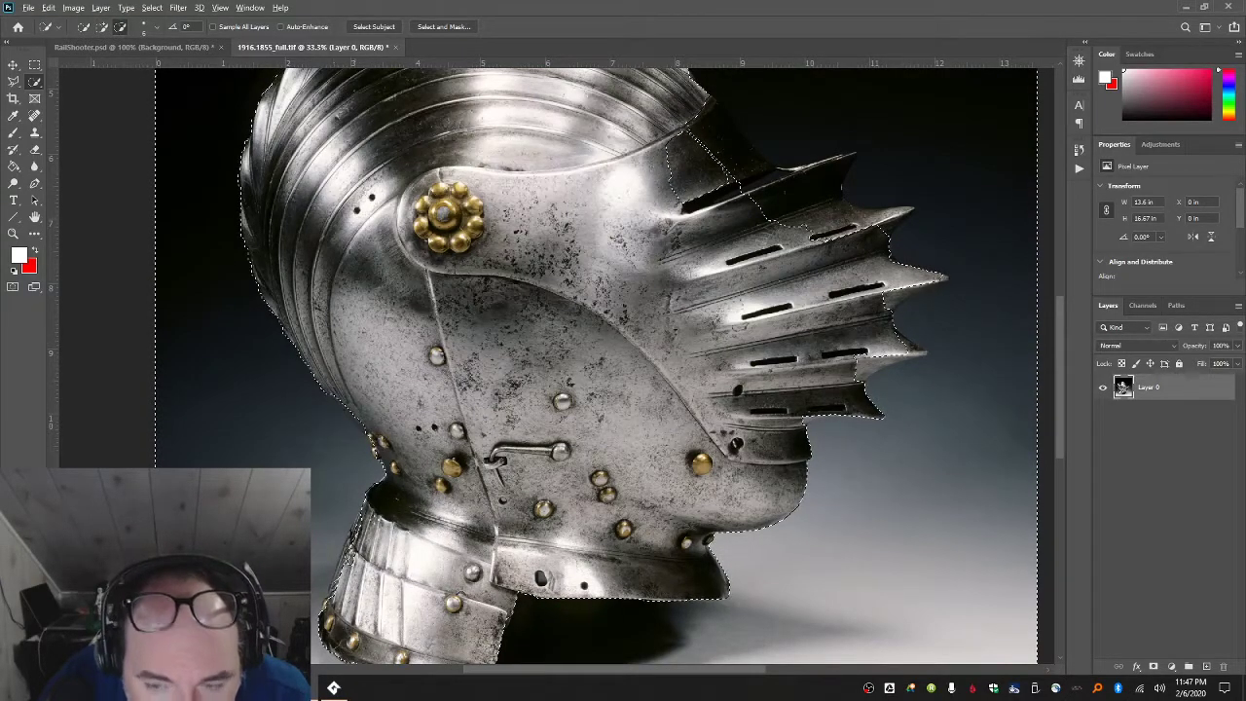
mouse_move(817, 241)
left_mouse_down()
mouse_move(730, 151)
mouse_move(708, 167)
left_mouse_up()
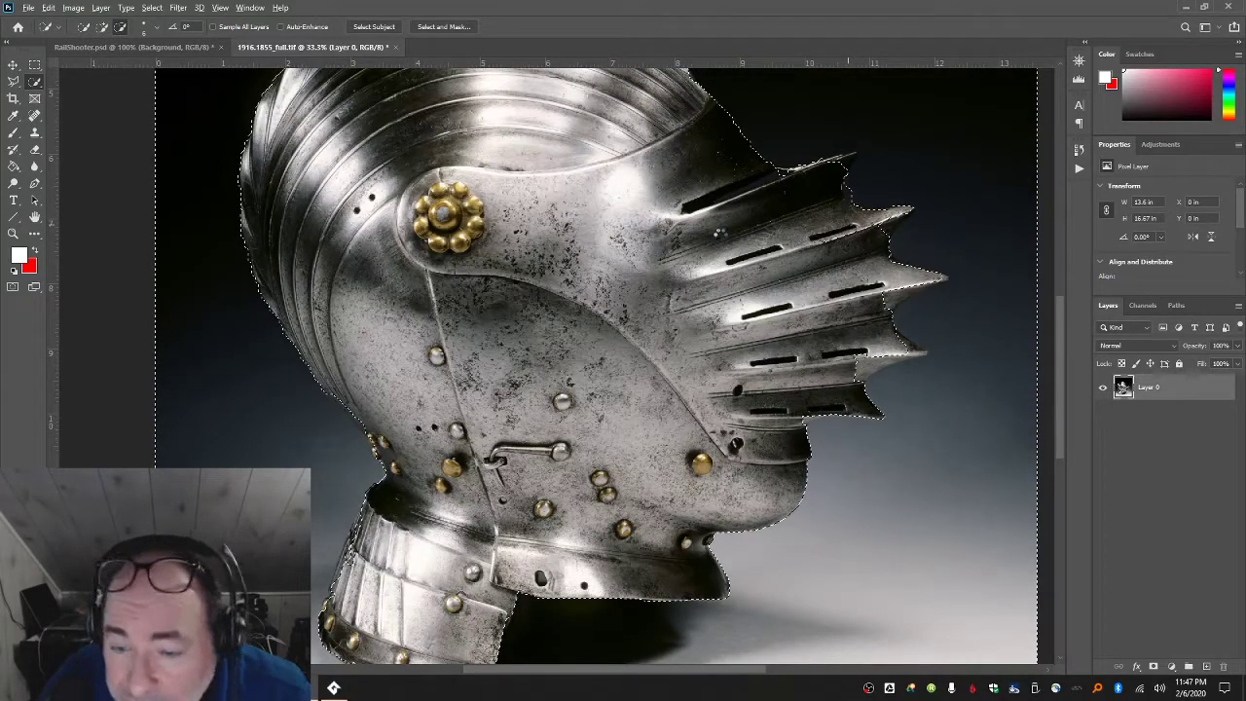
- Outline the upper two visor spikes with the Polygonal Lasso to subtract their tips from the backdrop selection
scroll(360, 338, "up", 1)
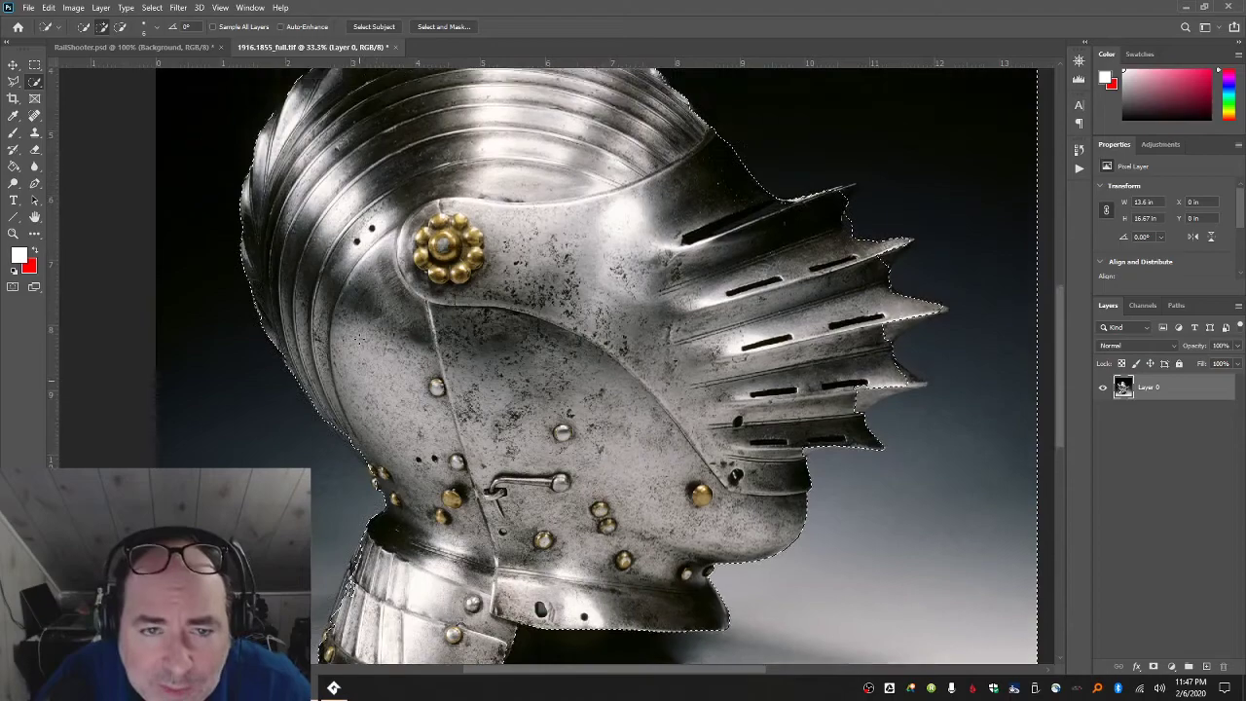
scroll(360, 338, "up", 3)
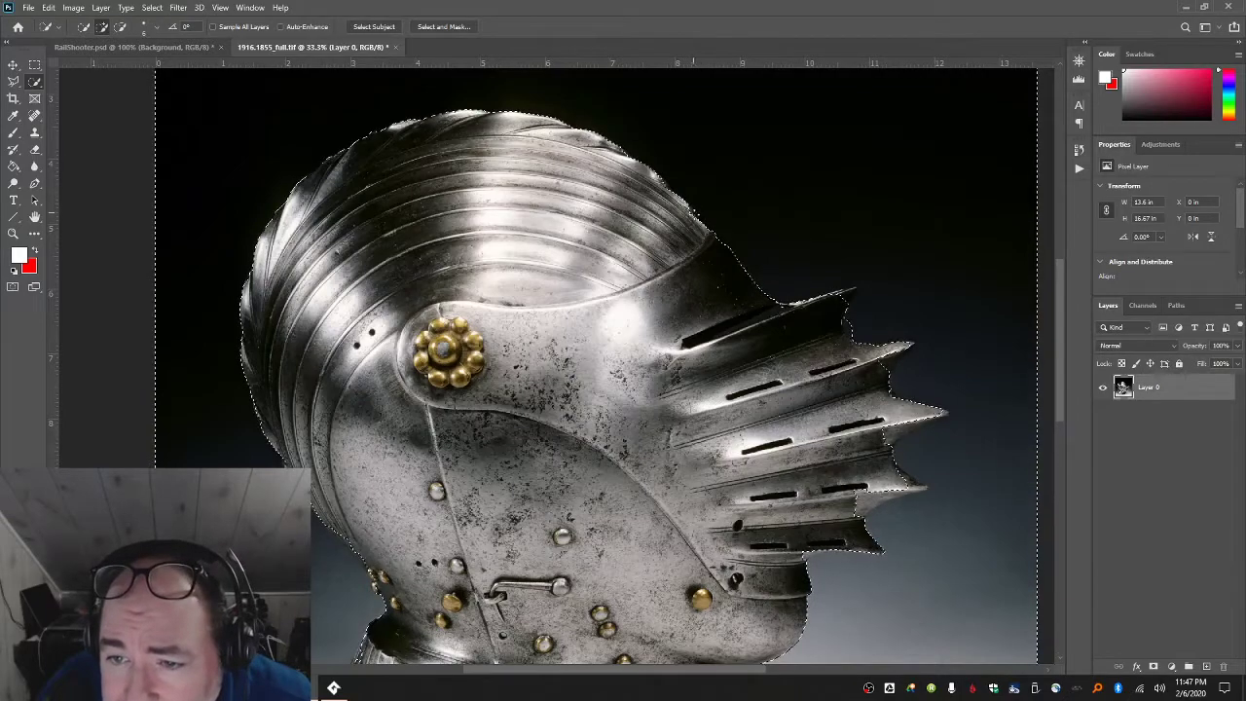
left_click(13, 82)
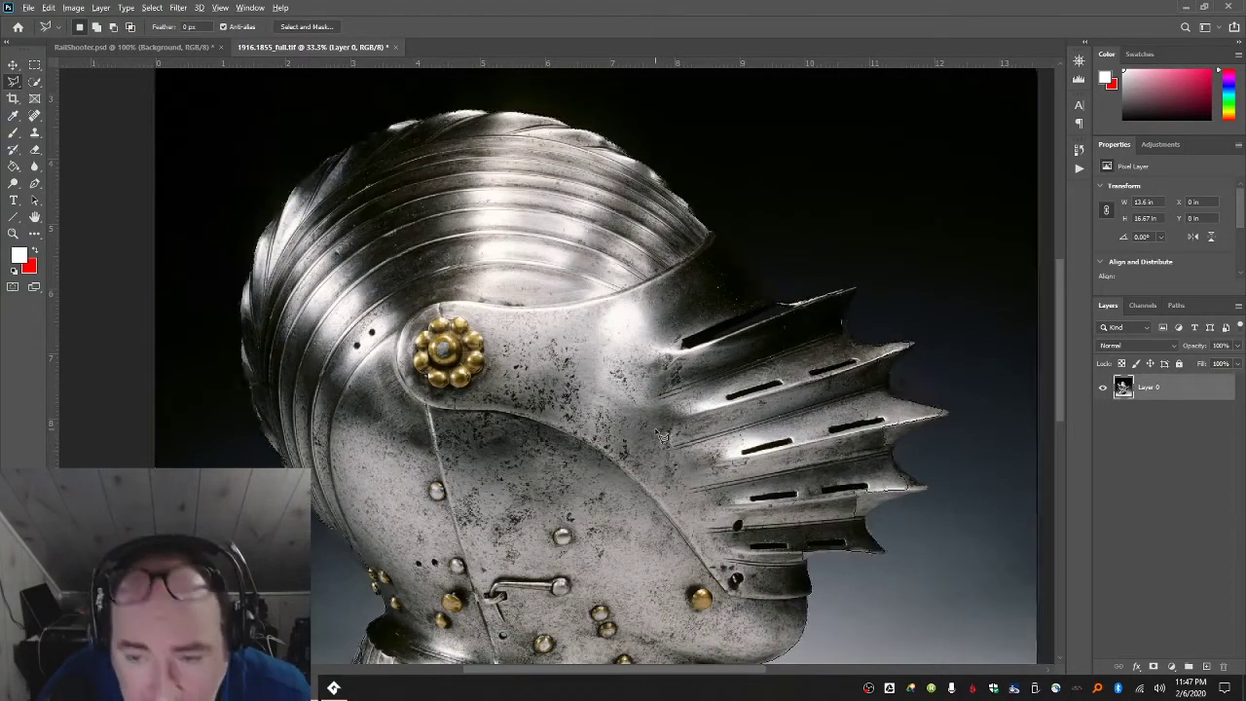
mouse_move(647, 430)
left_mouse_down()
mouse_move(626, 279)
mouse_move(662, 183)
left_mouse_up()
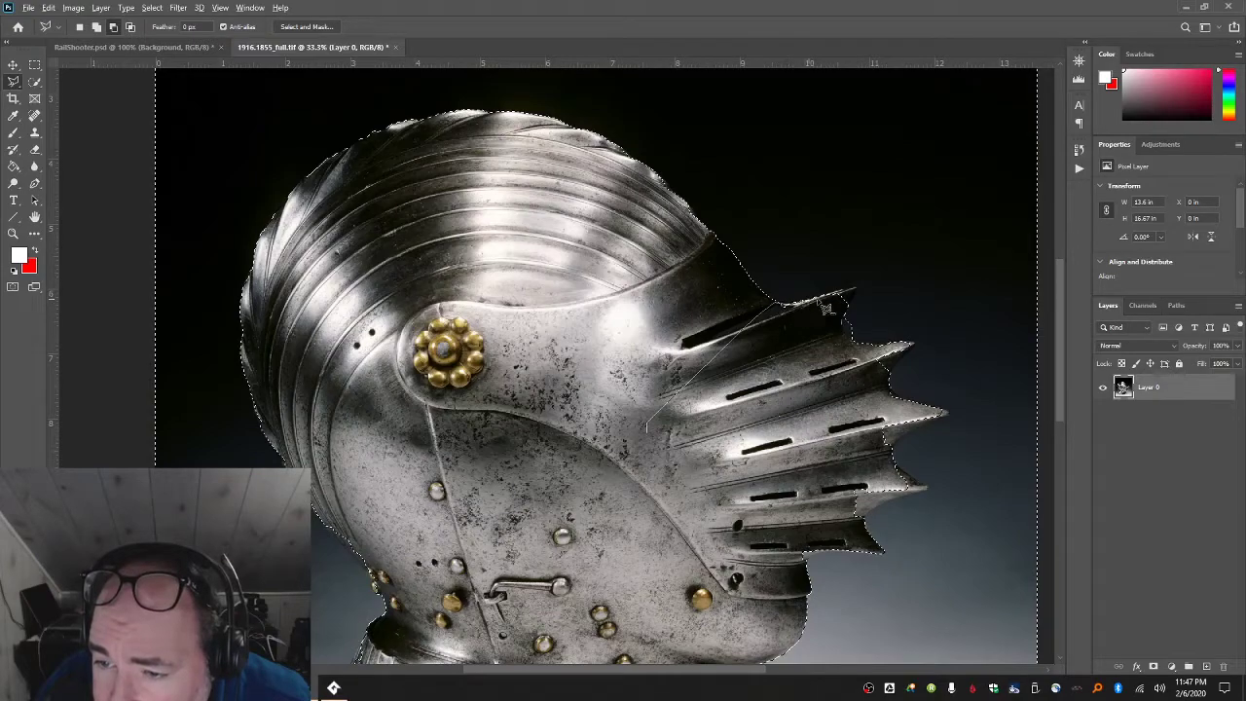
left_click(857, 289)
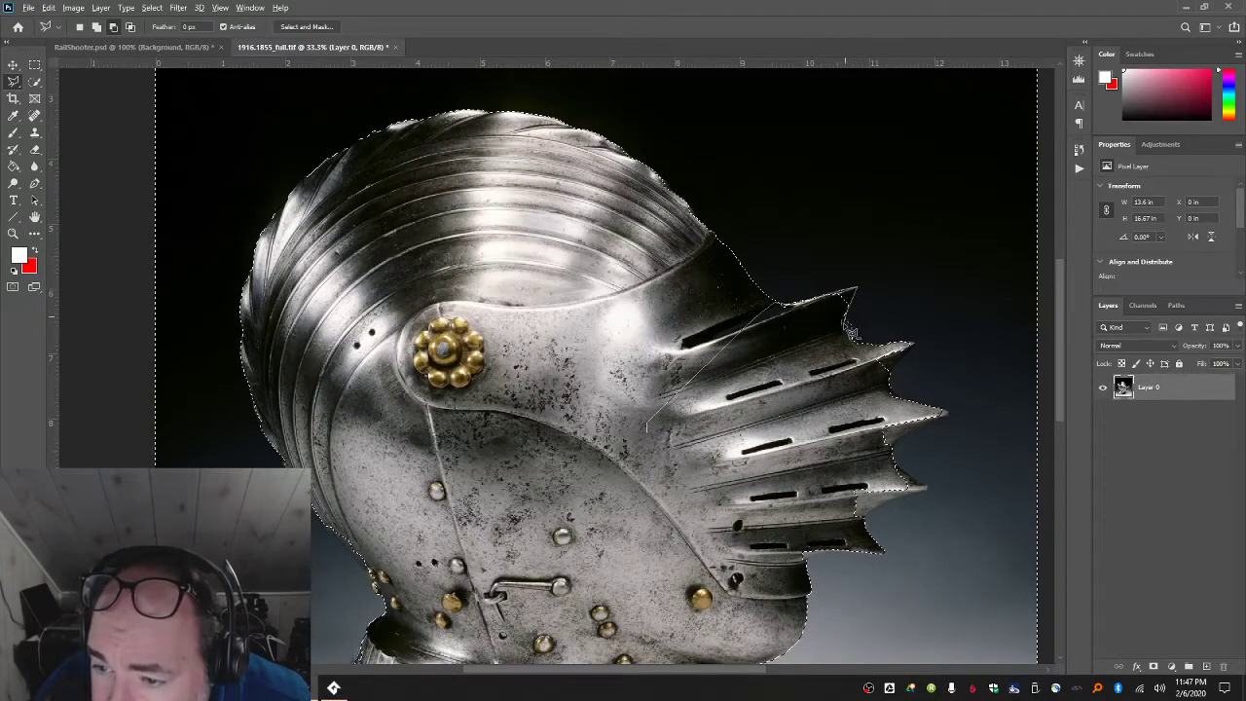
left_click(844, 341)
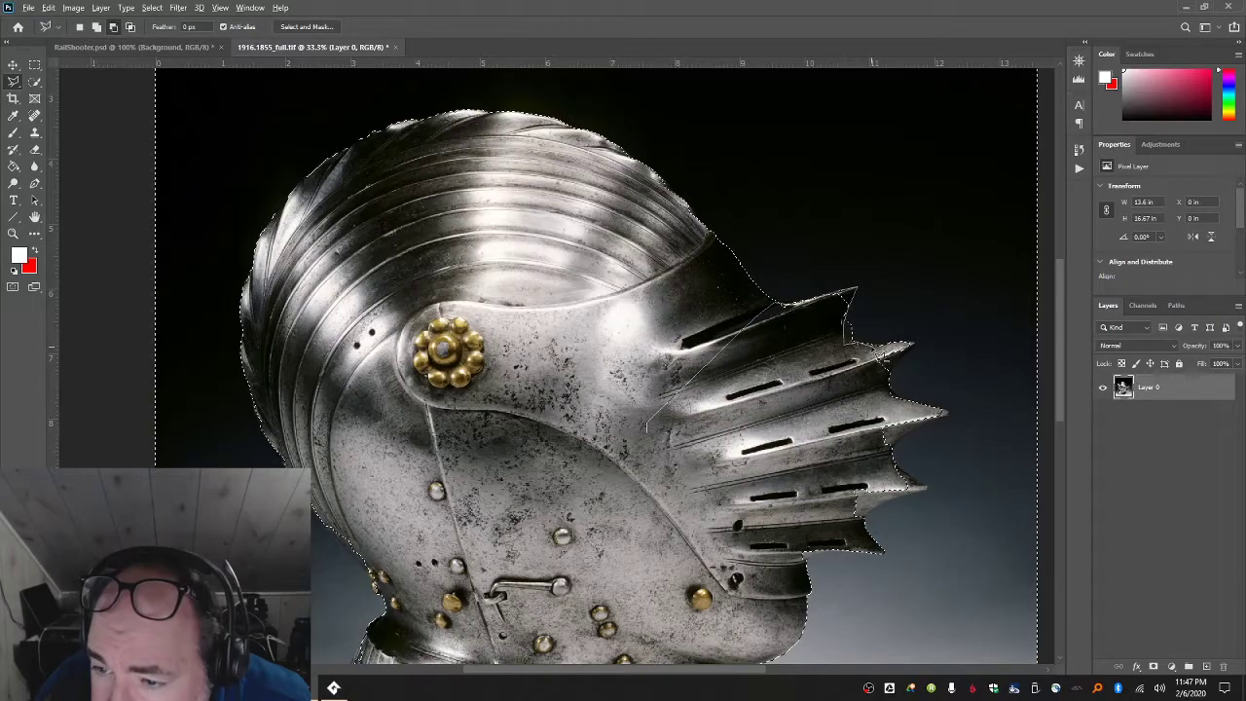
left_click(913, 345)
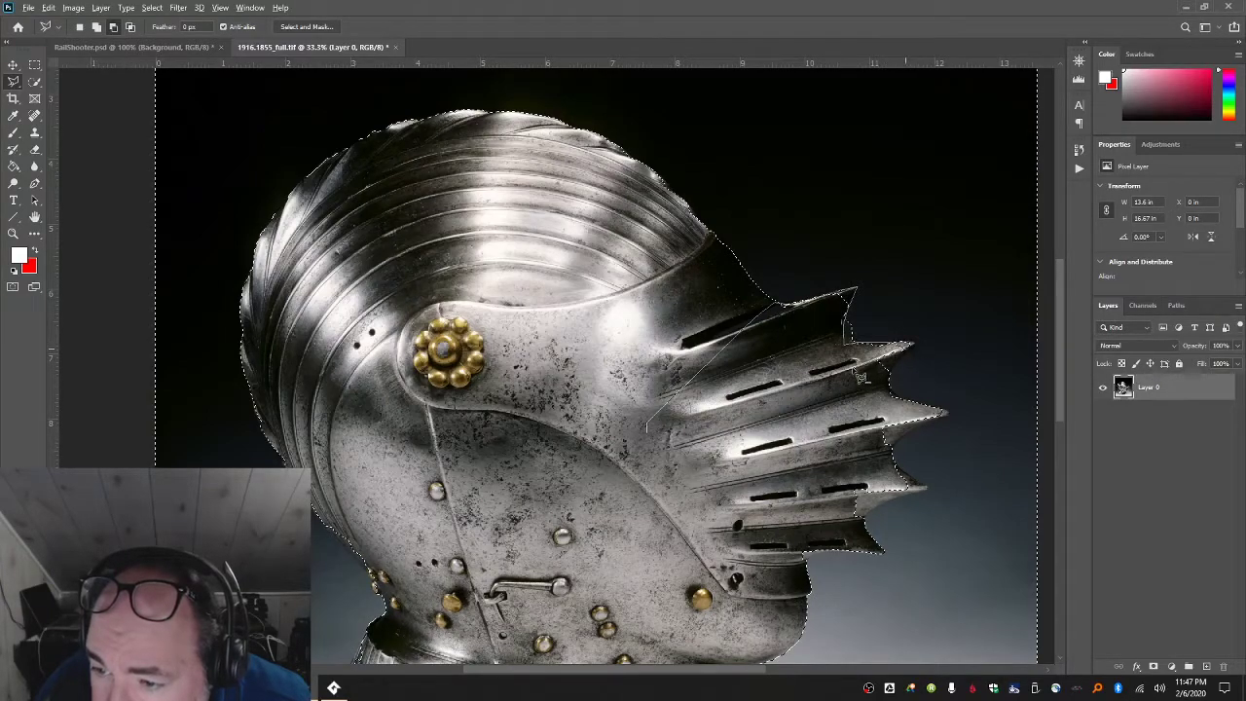
double_click(891, 391)
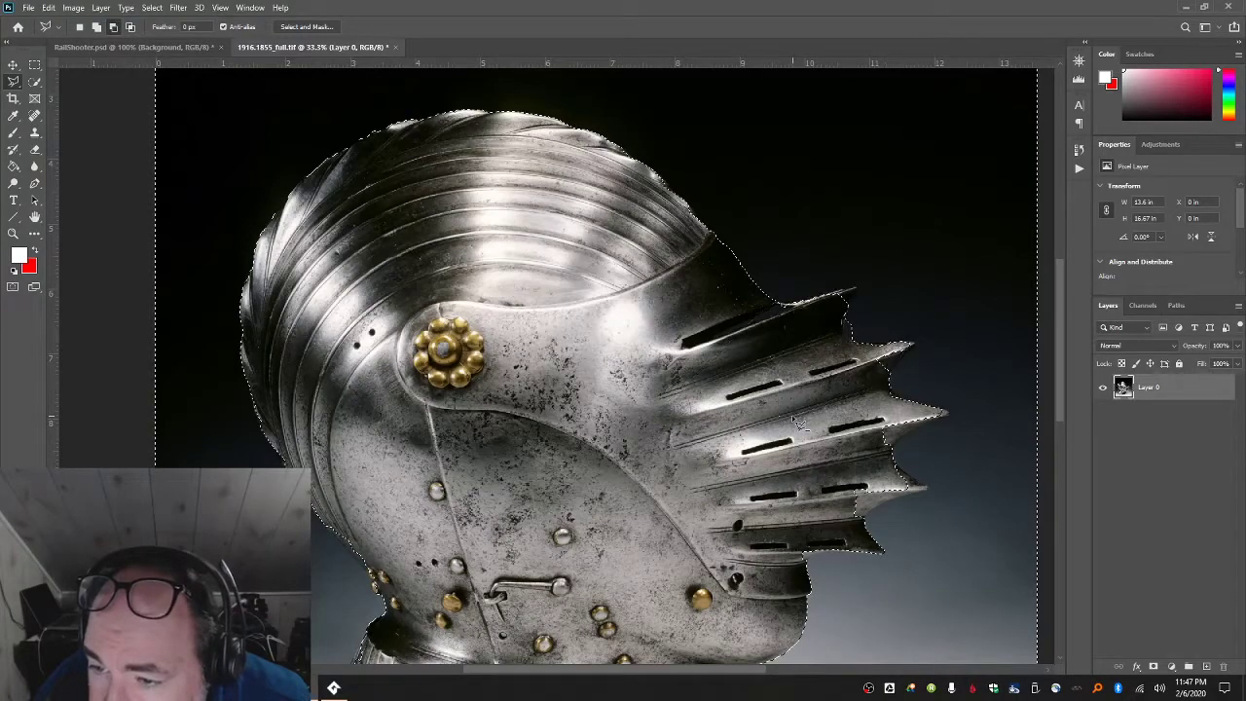
- Add the backdrop in the notch between the top two visor spikes to the selection with the Polygonal Lasso
left_click(911, 269)
left_click(846, 310)
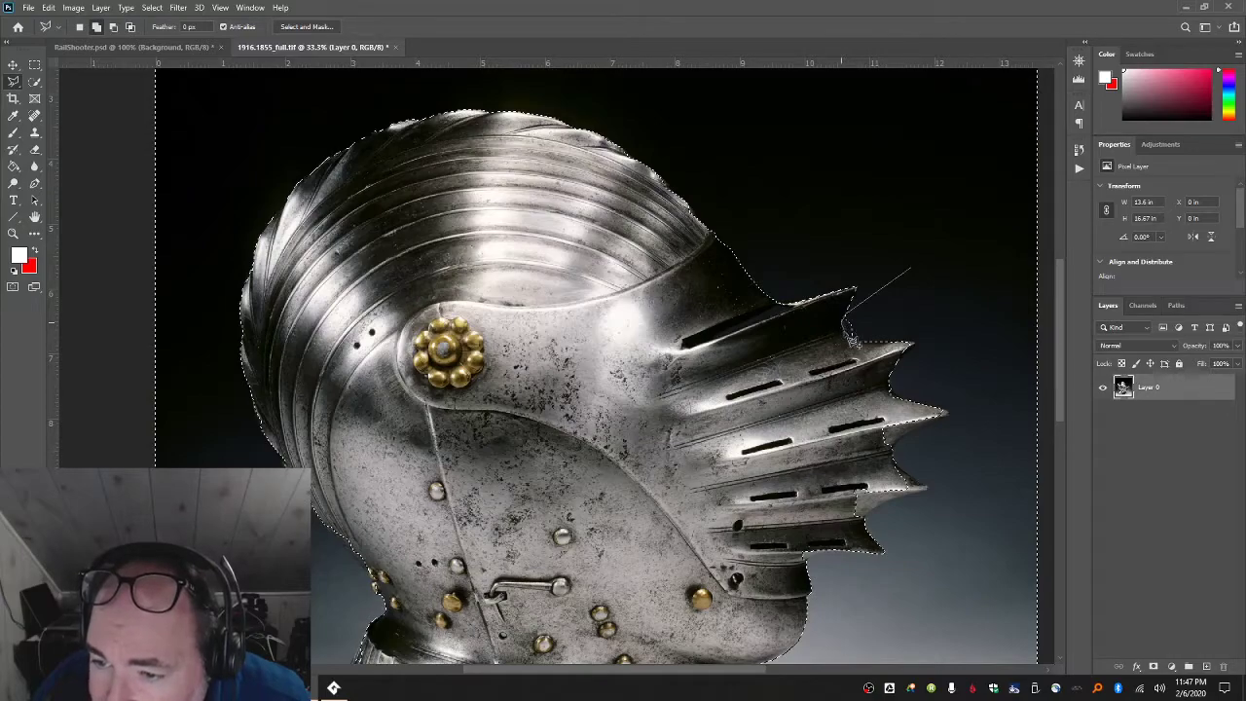
left_click(911, 347)
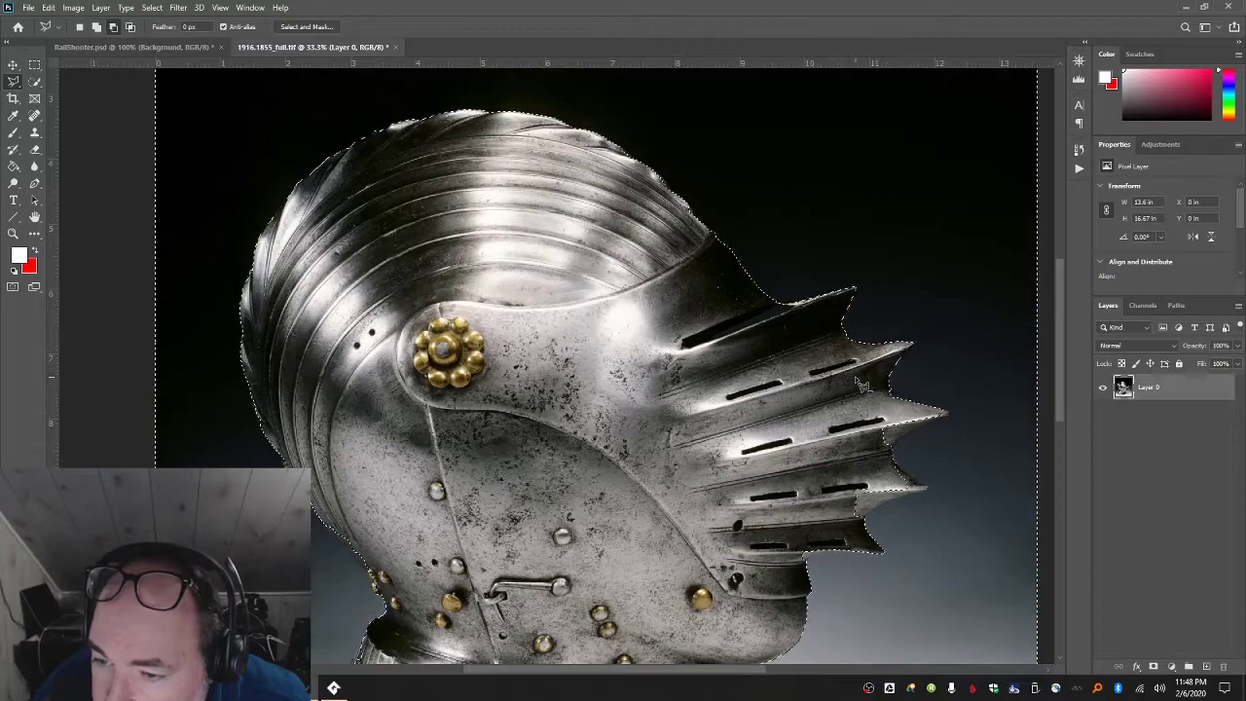
- Subtract the tip and underside of the third visor spike from the backdrop selection
scroll(876, 408, "down", 2)
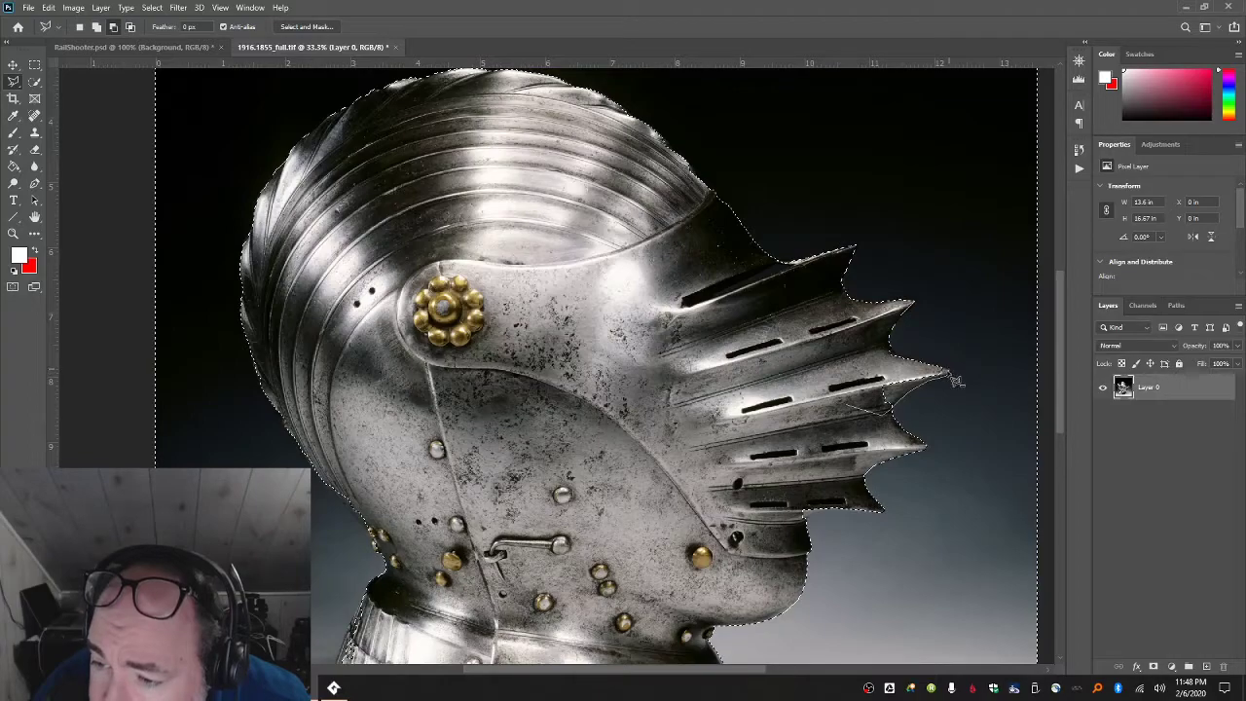
left_click(943, 372)
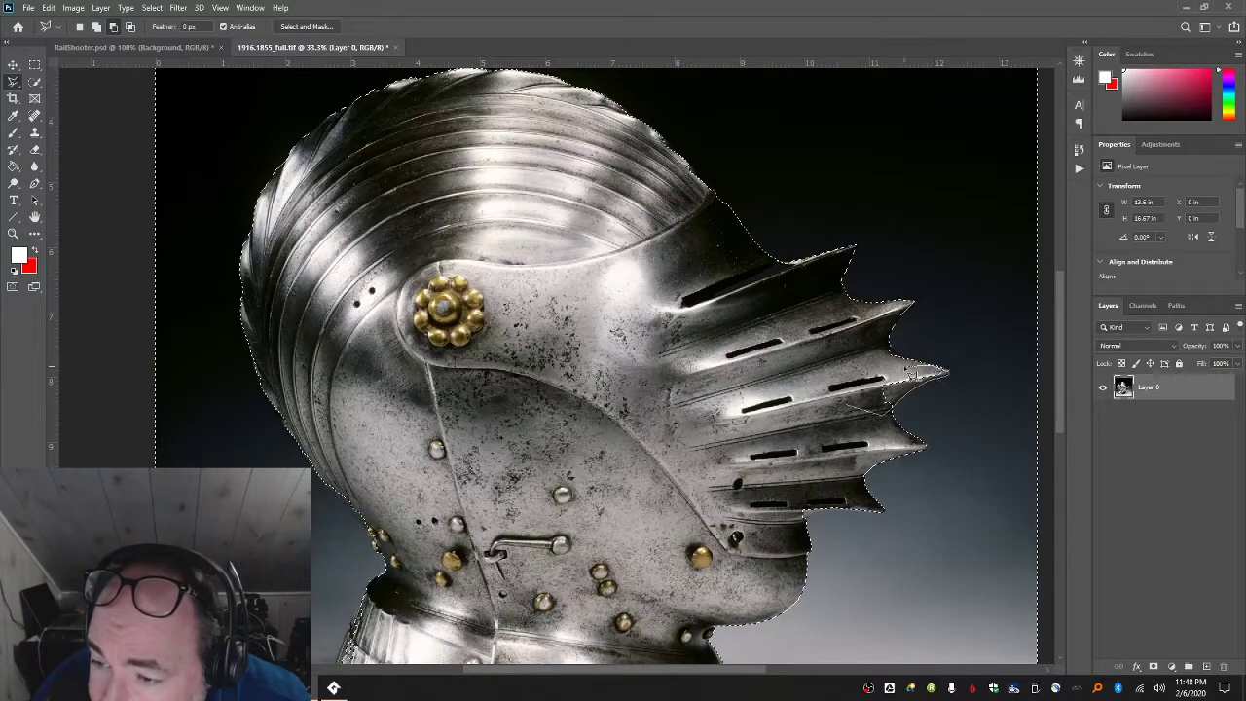
left_click(850, 372)
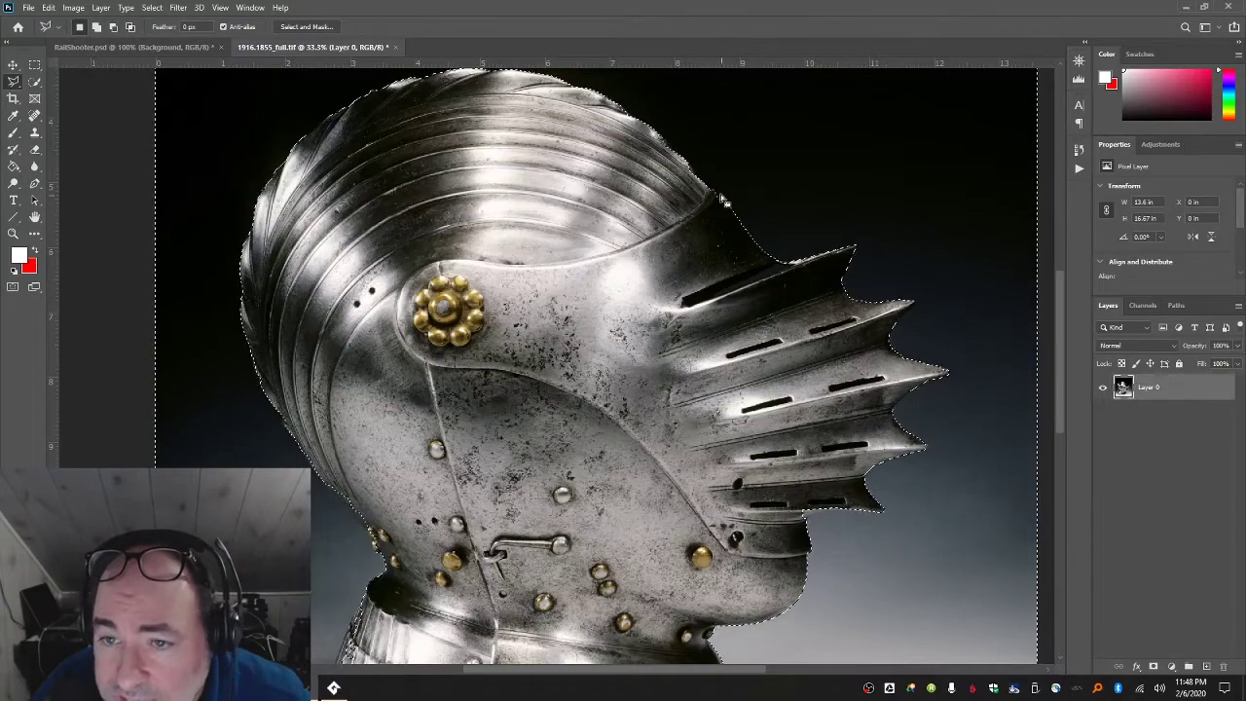
- Subtract the bottom edge and lower corner of the helmet's neck guard from the backdrop selection
scroll(453, 116, "up", 2)
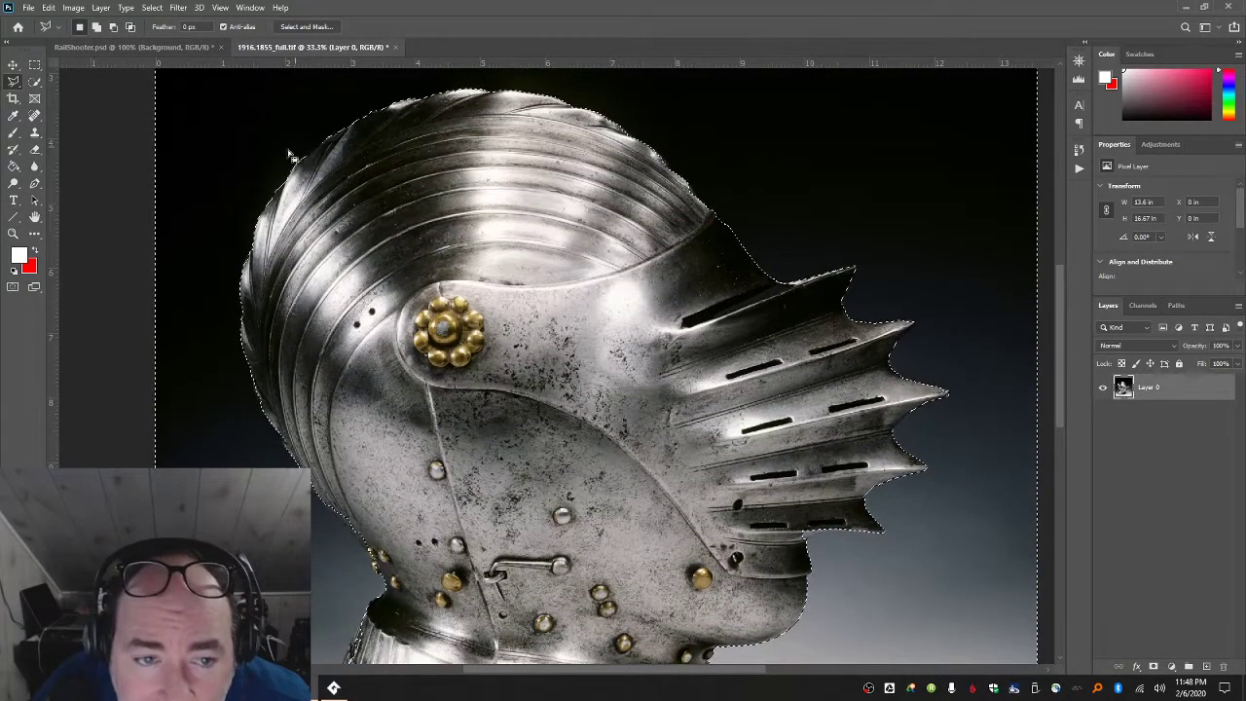
scroll(296, 337, "down", 5)
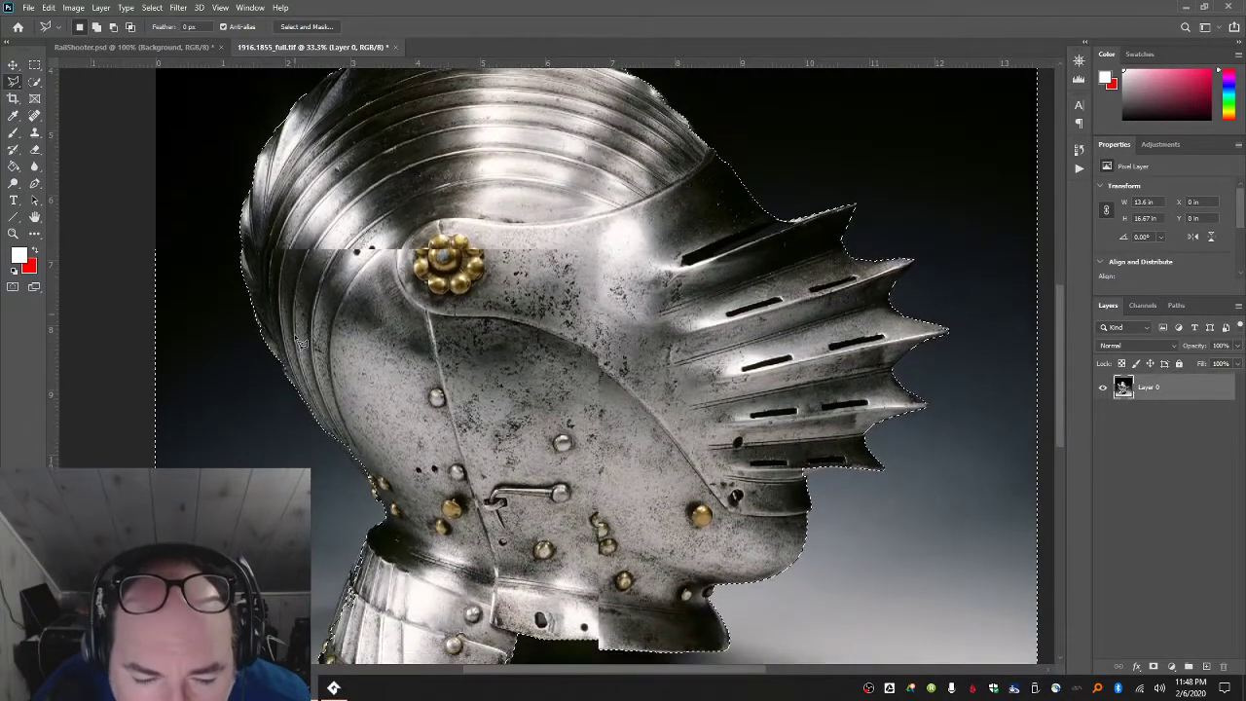
scroll(300, 340, "down", 6)
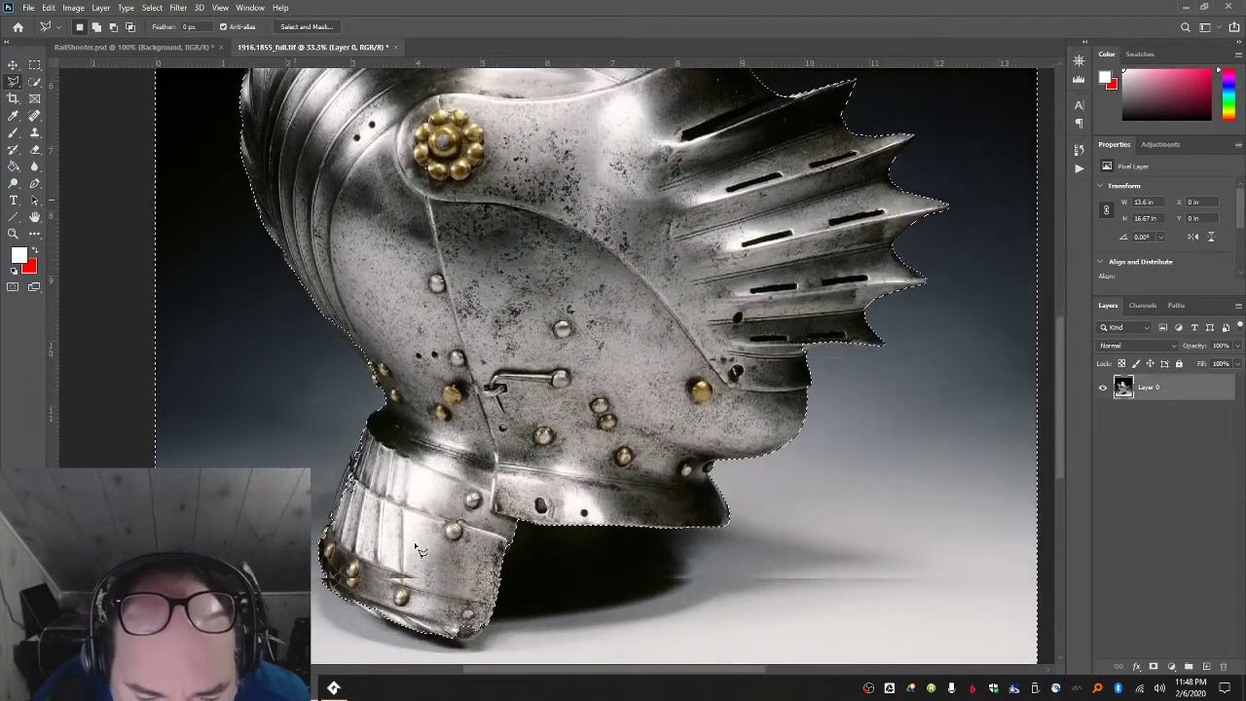
scroll(420, 472, "down", 5)
key("ctrl+d")
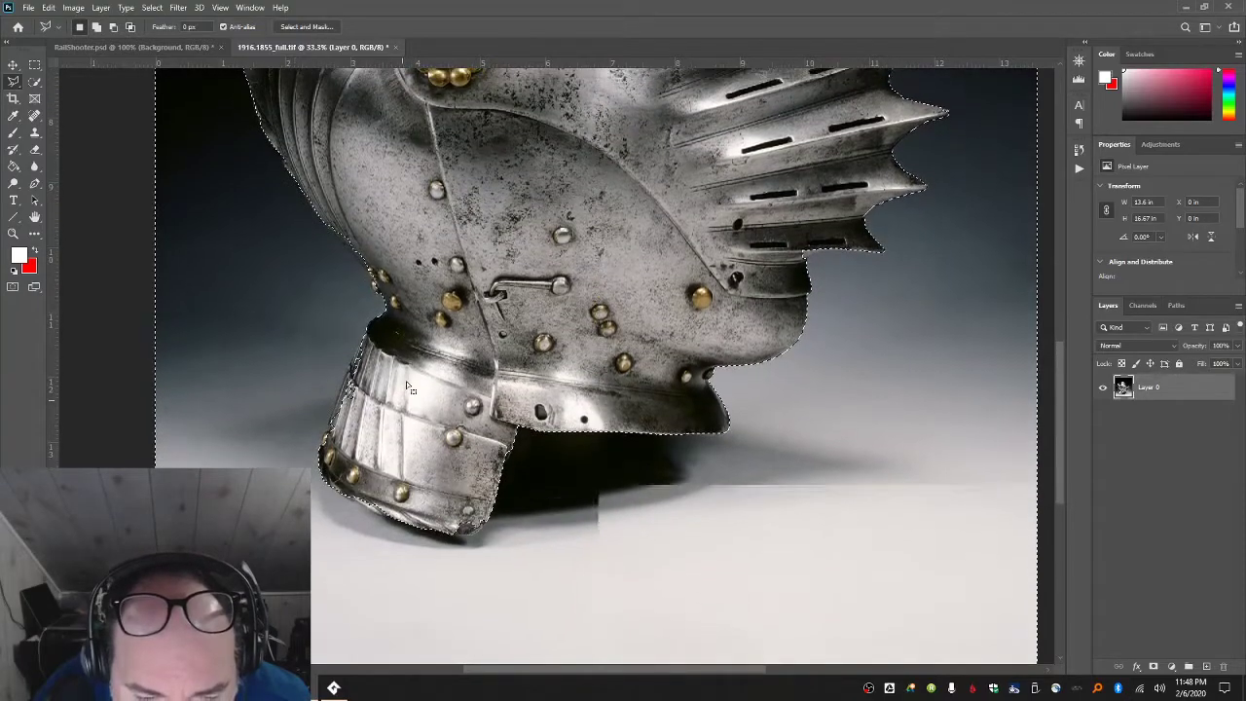
key("ctrl+shift+d")
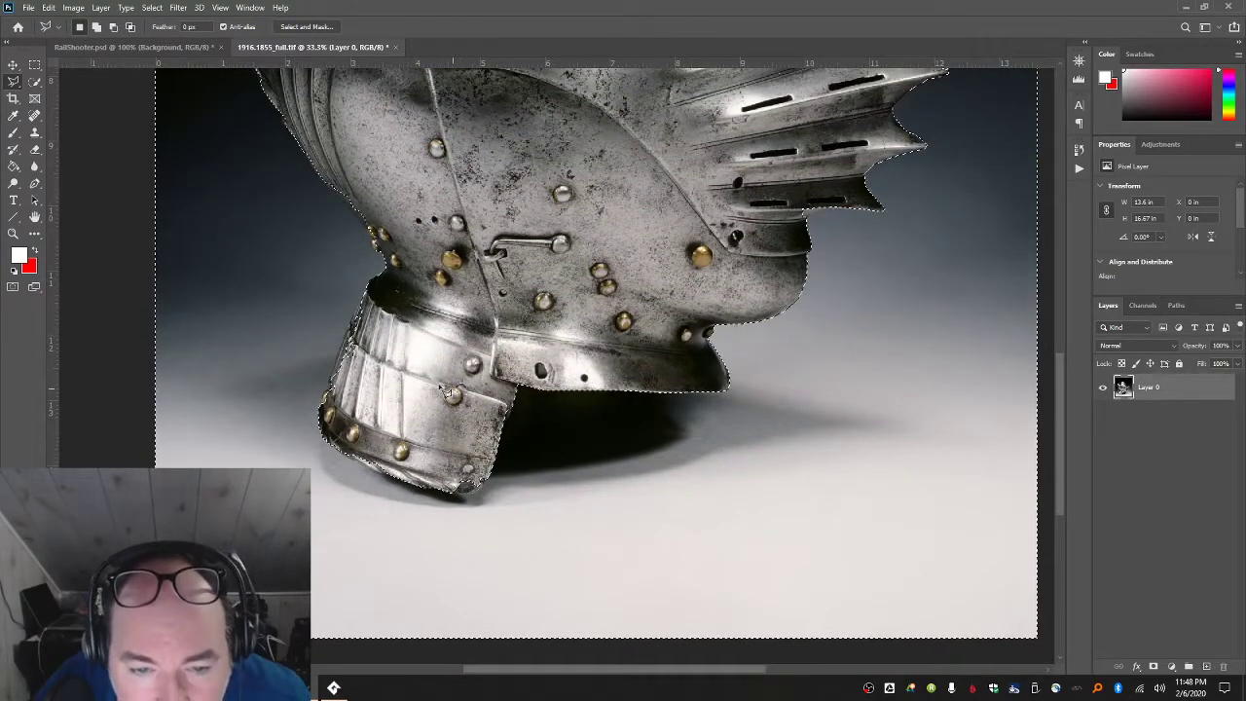
left_click(410, 376)
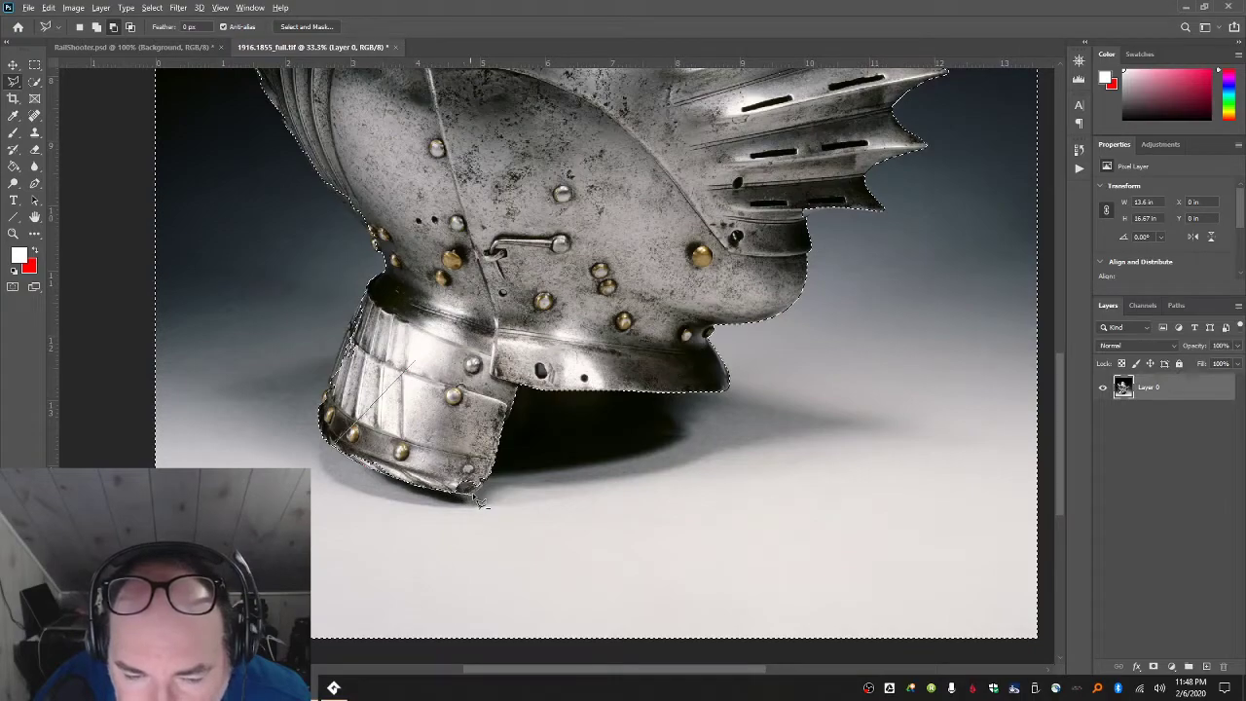
left_click_drag(498, 481, 506, 385)
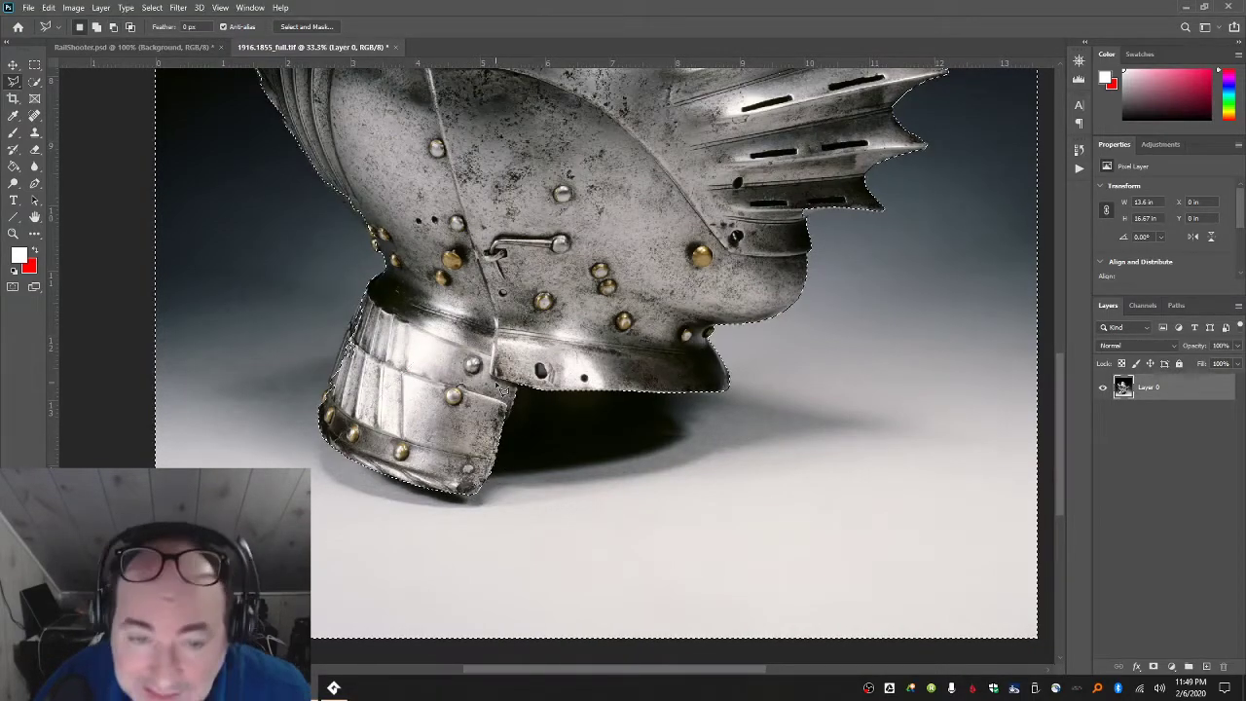
- Subtract the front edge of the neck guard, beside the dark shadow, from the backdrop selection
left_click(452, 399)
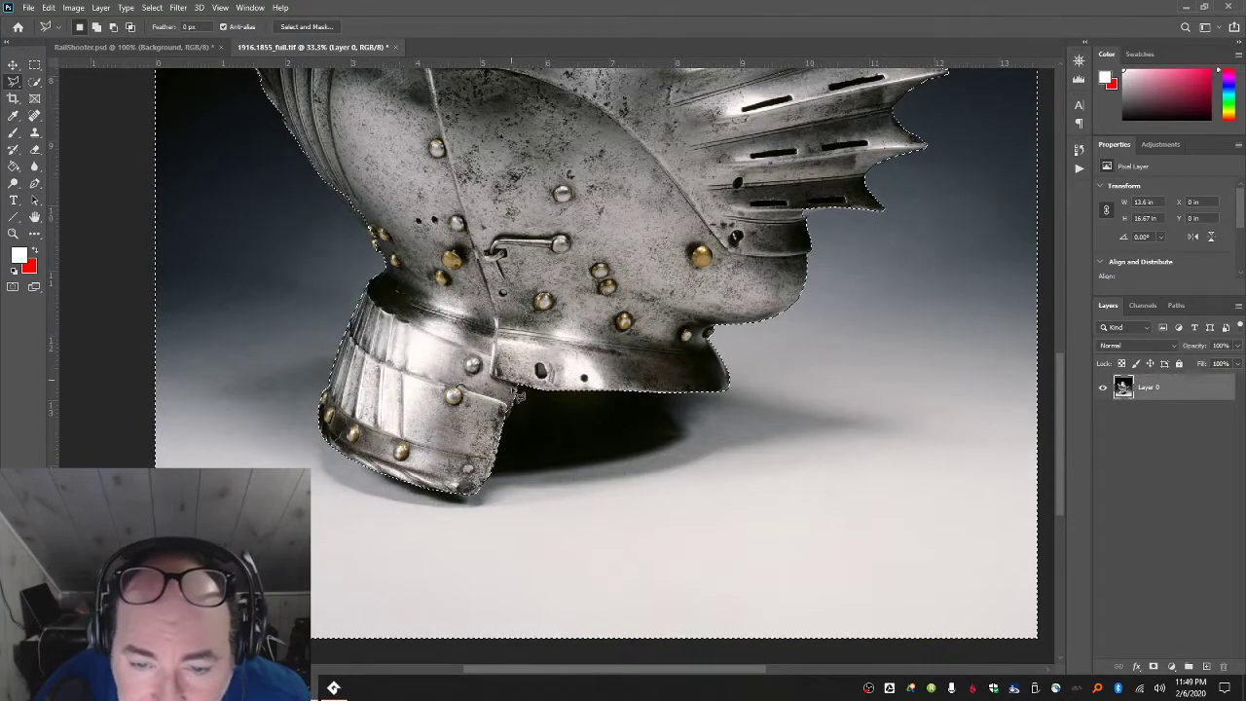
left_click(493, 394)
left_click(481, 389)
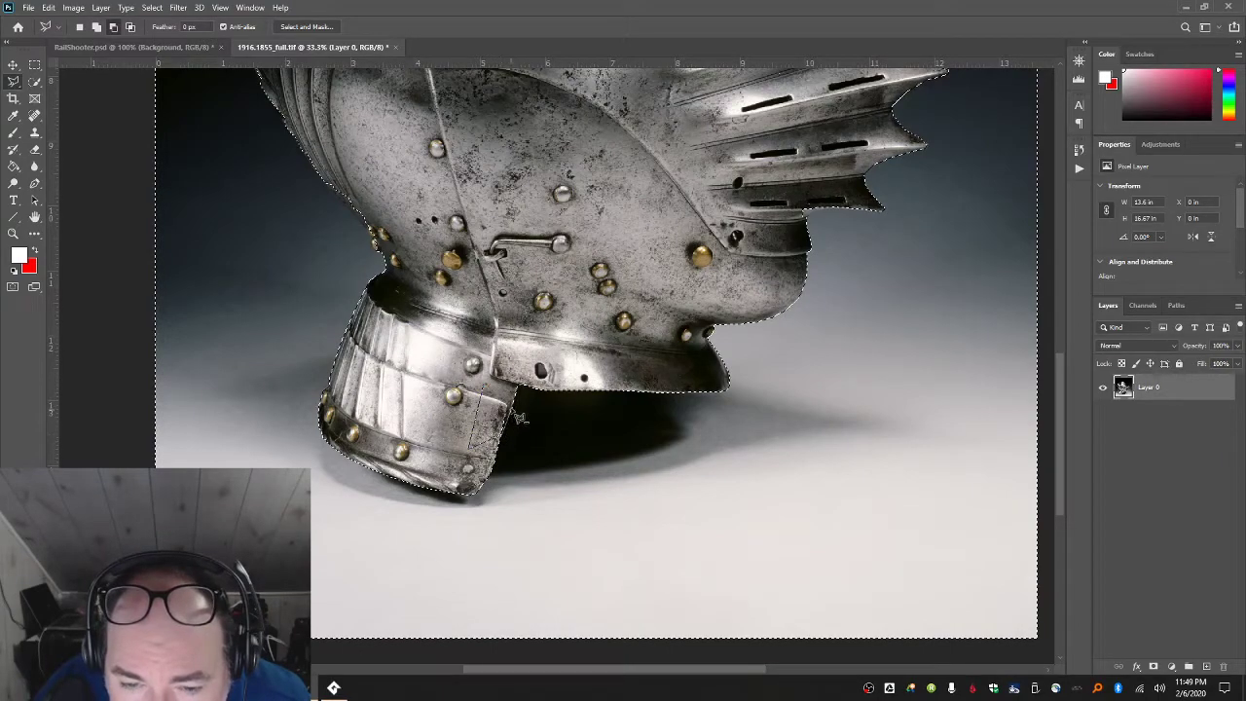
left_click(482, 389)
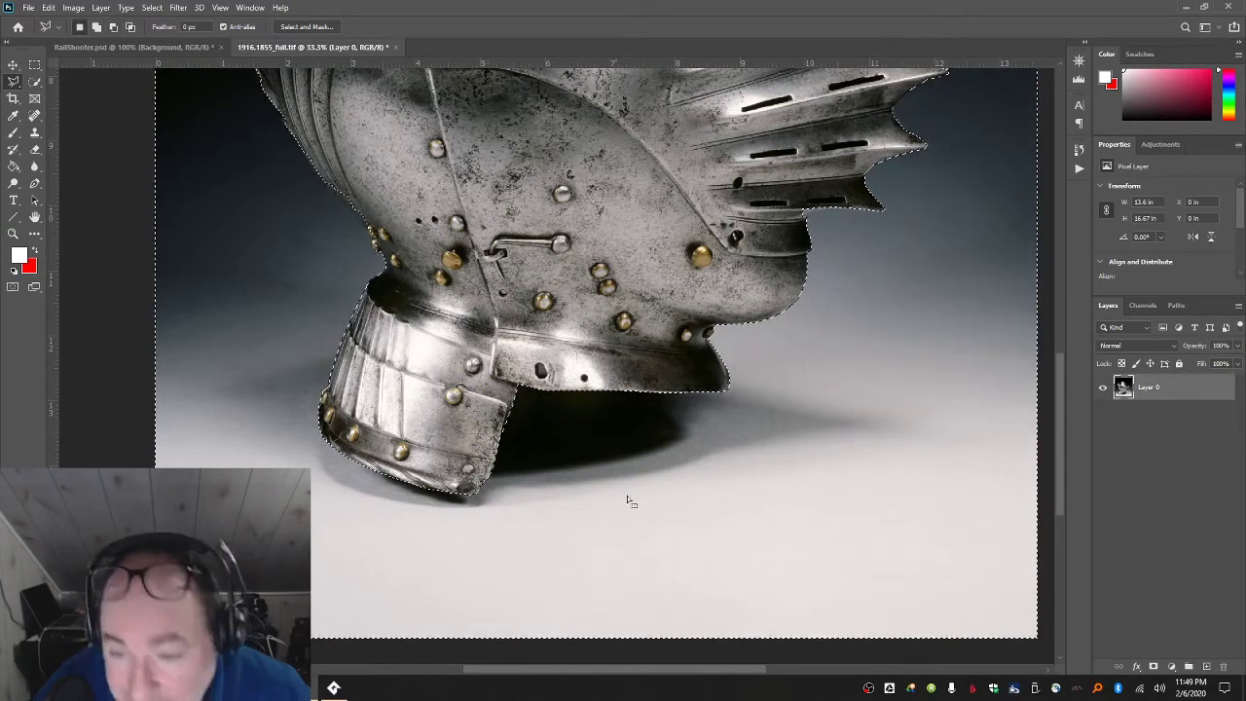
- Subtract the underside of the lowest visor spike from the backdrop selection
scroll(653, 330, "up", 2)
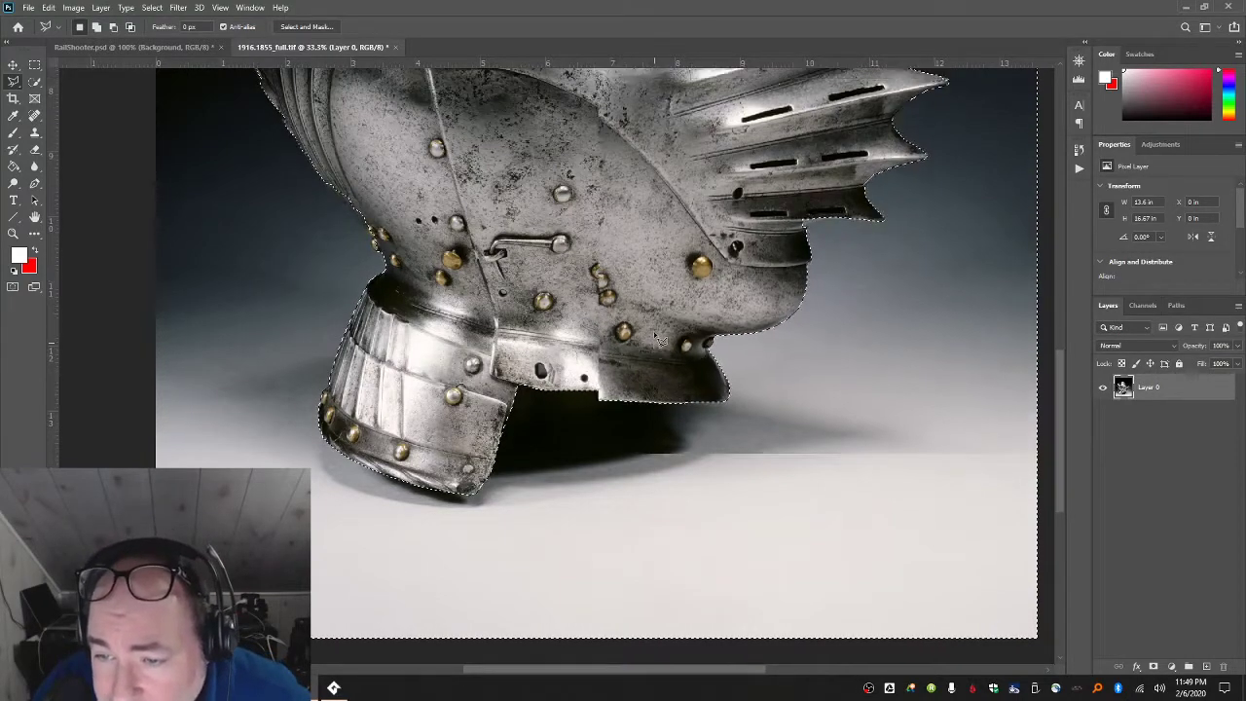
scroll(662, 330, "up", 2)
left_click(769, 291)
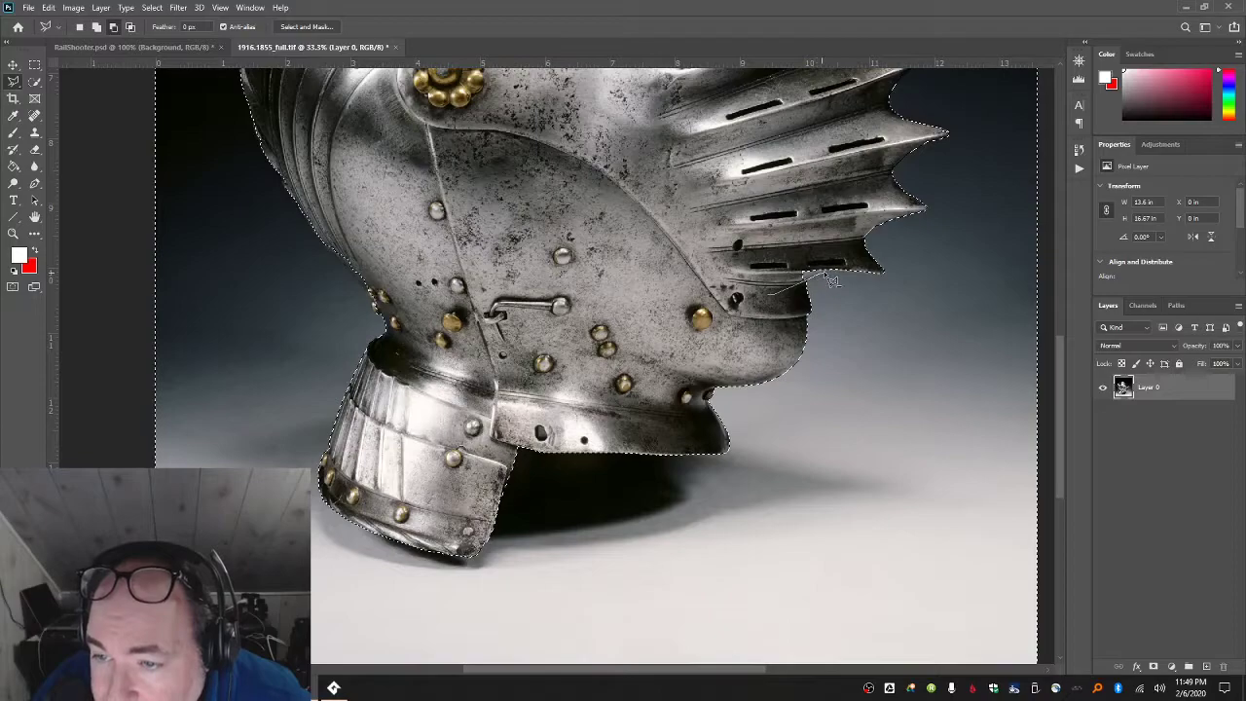
left_click(858, 272)
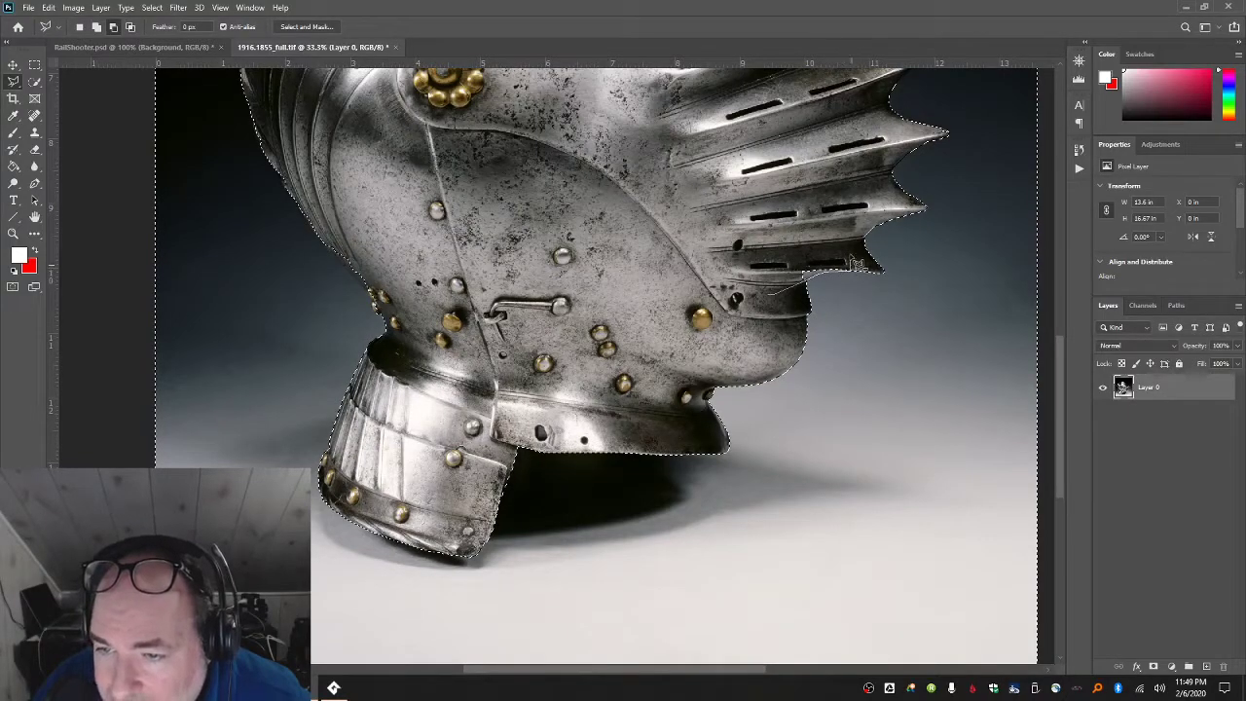
double_click(823, 243)
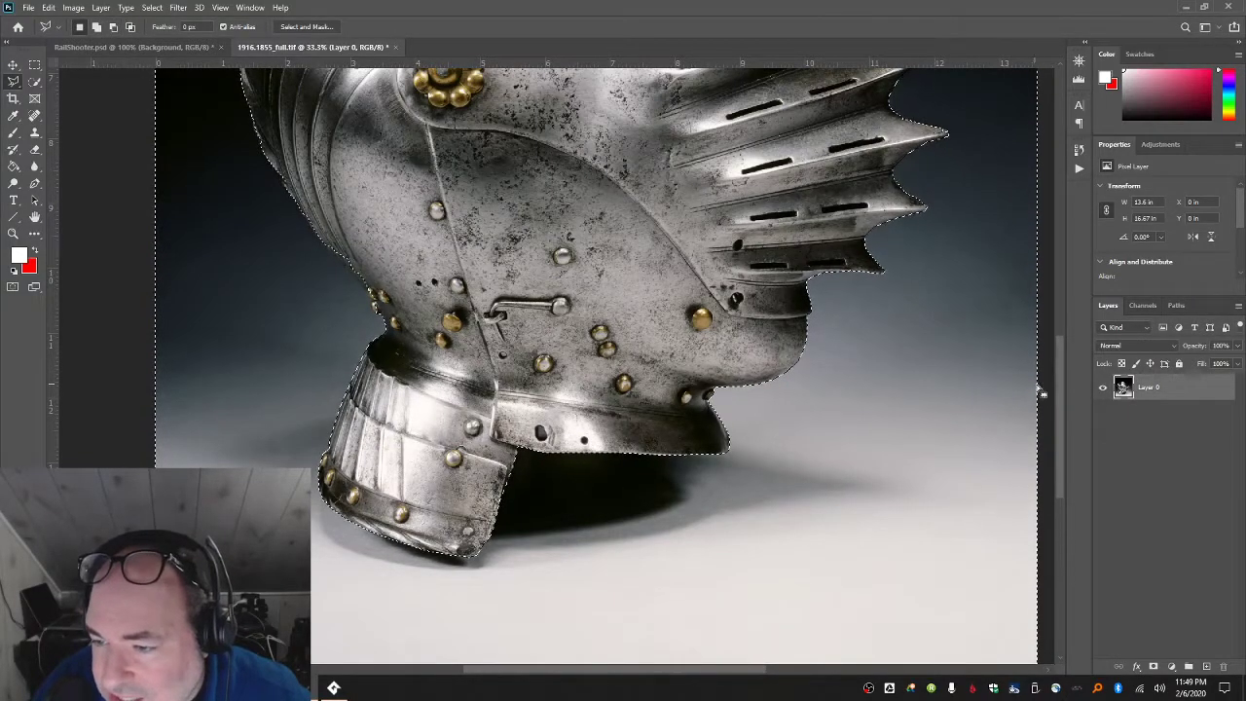
left_click_drag(1057, 390, 1053, 348)
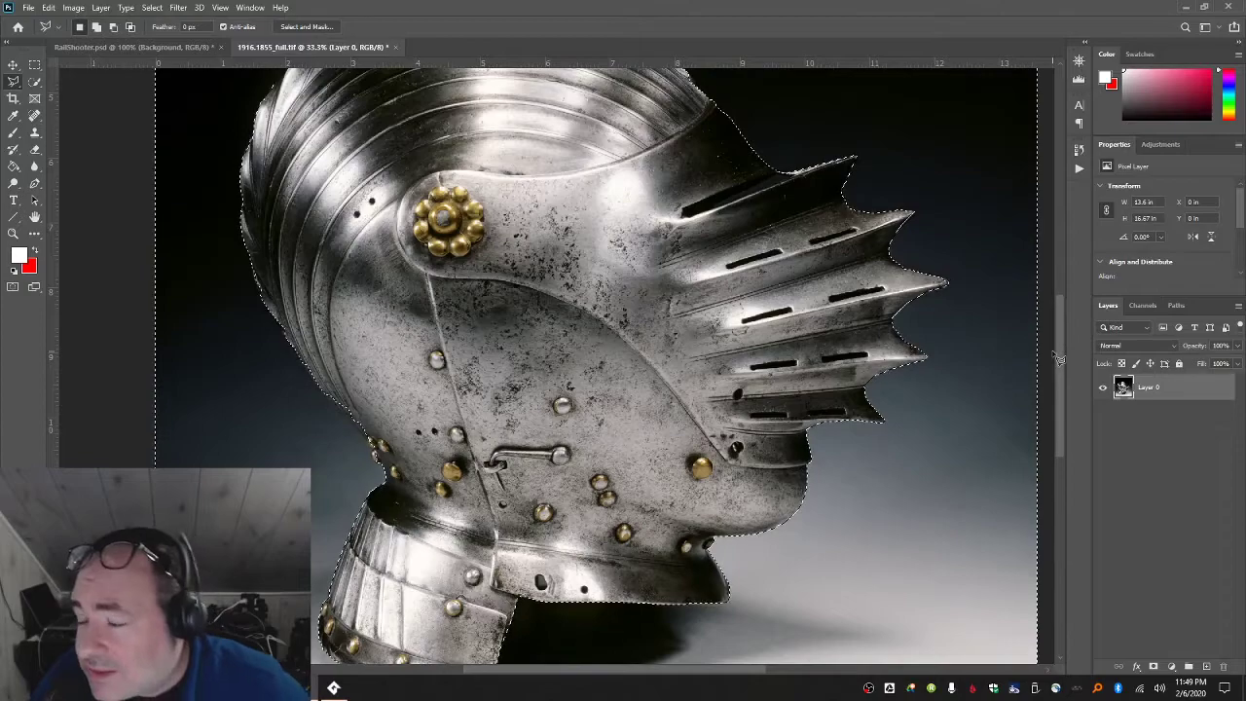
left_click_drag(1057, 360, 1058, 354)
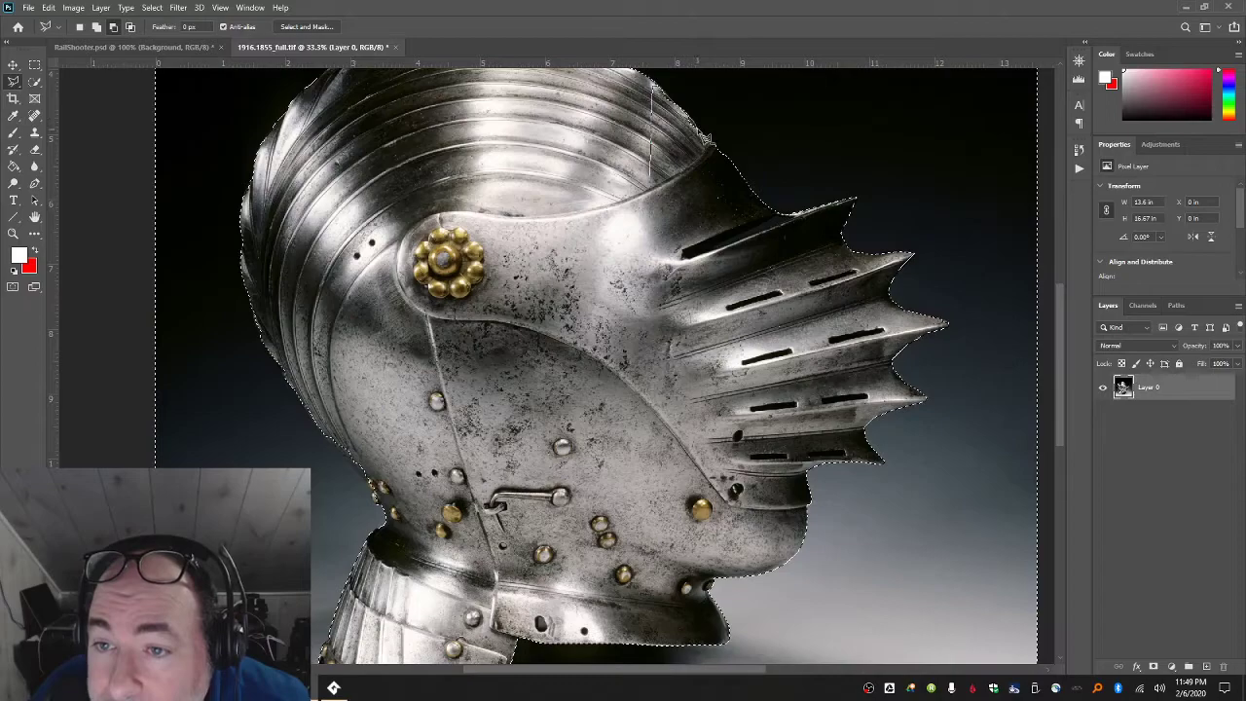
key("Escape")
key("ctrl+d")
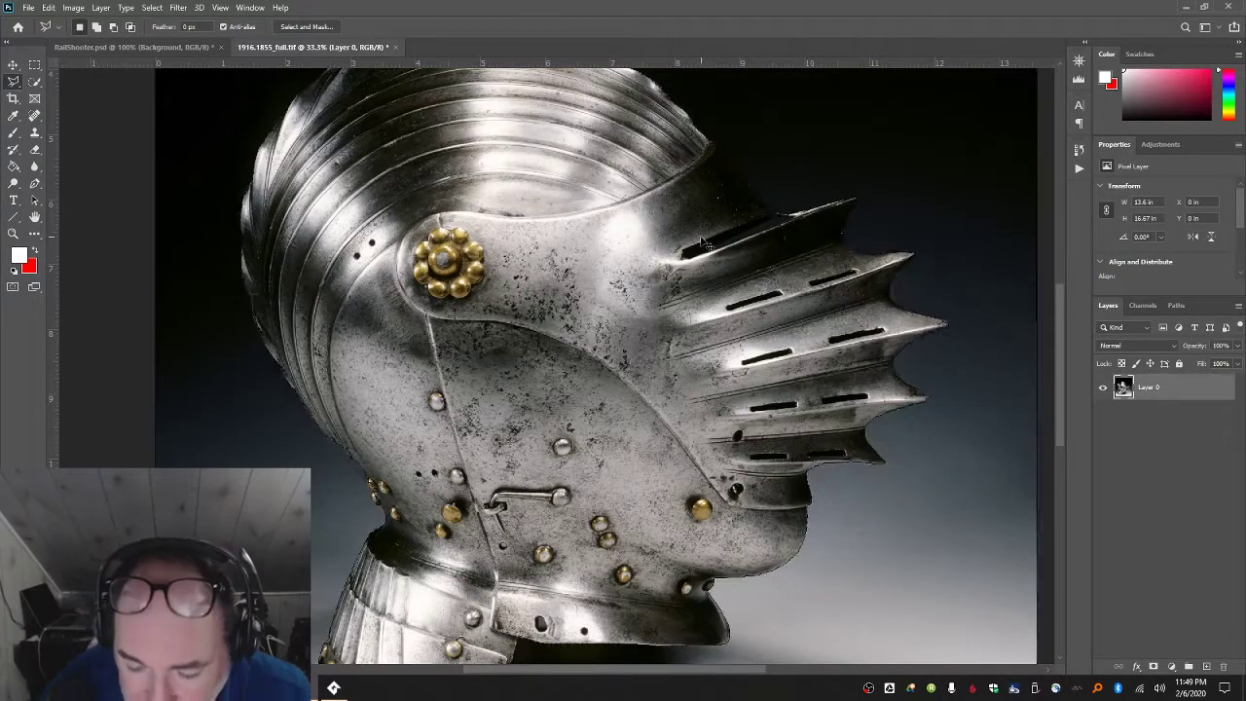
- Delete the selected backdrop so only the helmet is left on transparency, and clear the selection
key("ctrl+minus")
key("ctrl+minus")
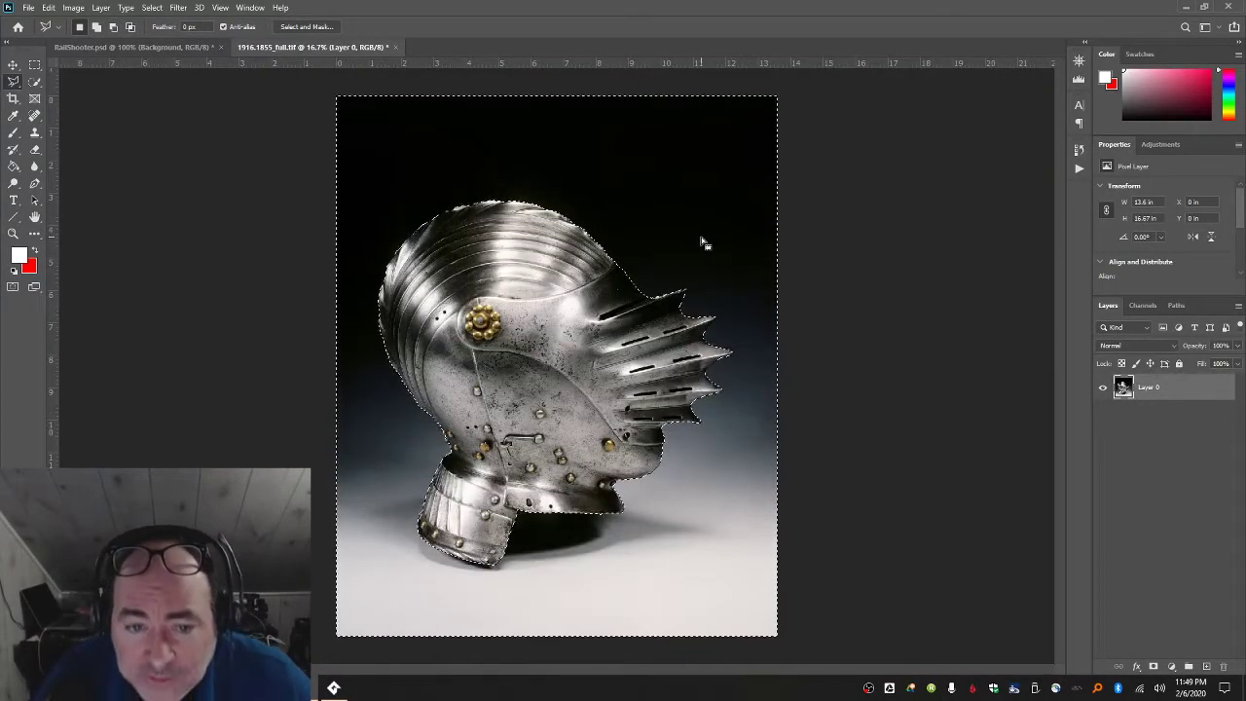
key("ctrl+d")
key("ctrl+shift+d")
key("Delete")
key("ctrl+d")
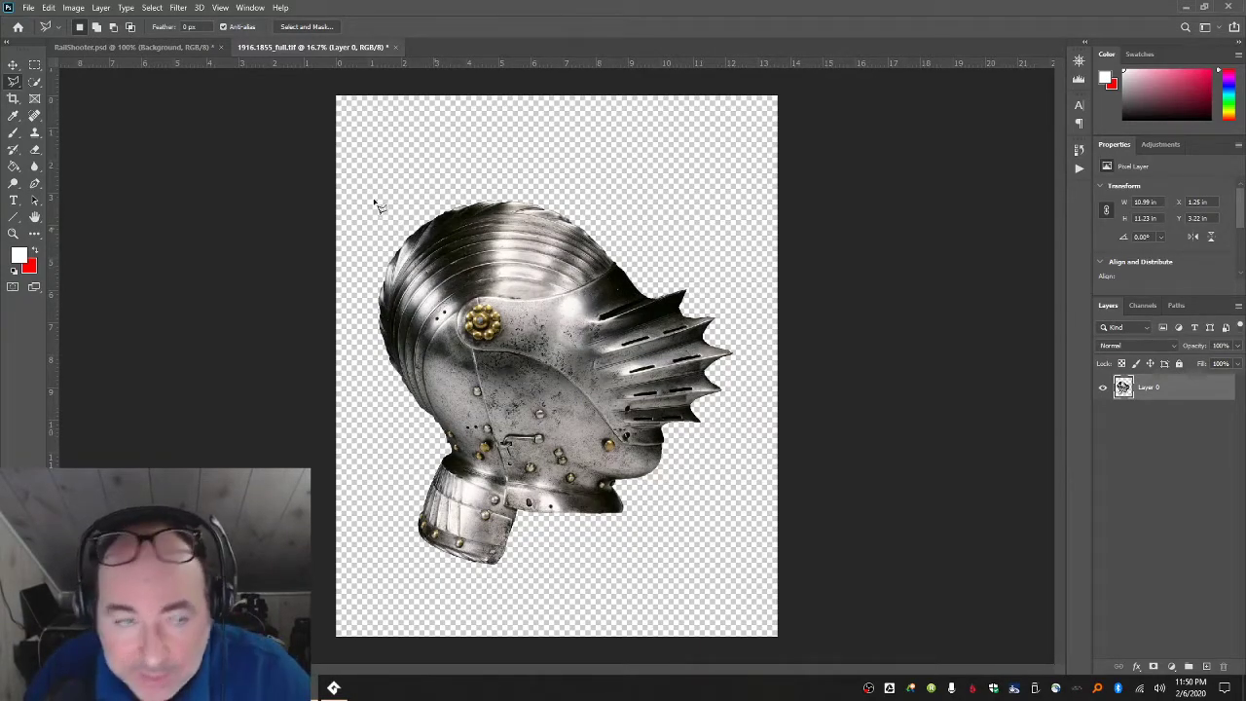
- Save a copy of the cut-out helmet as the PNG 1916.1855_full in the Spring2020Demo folder, using the smallest file size option
left_click(28, 7)
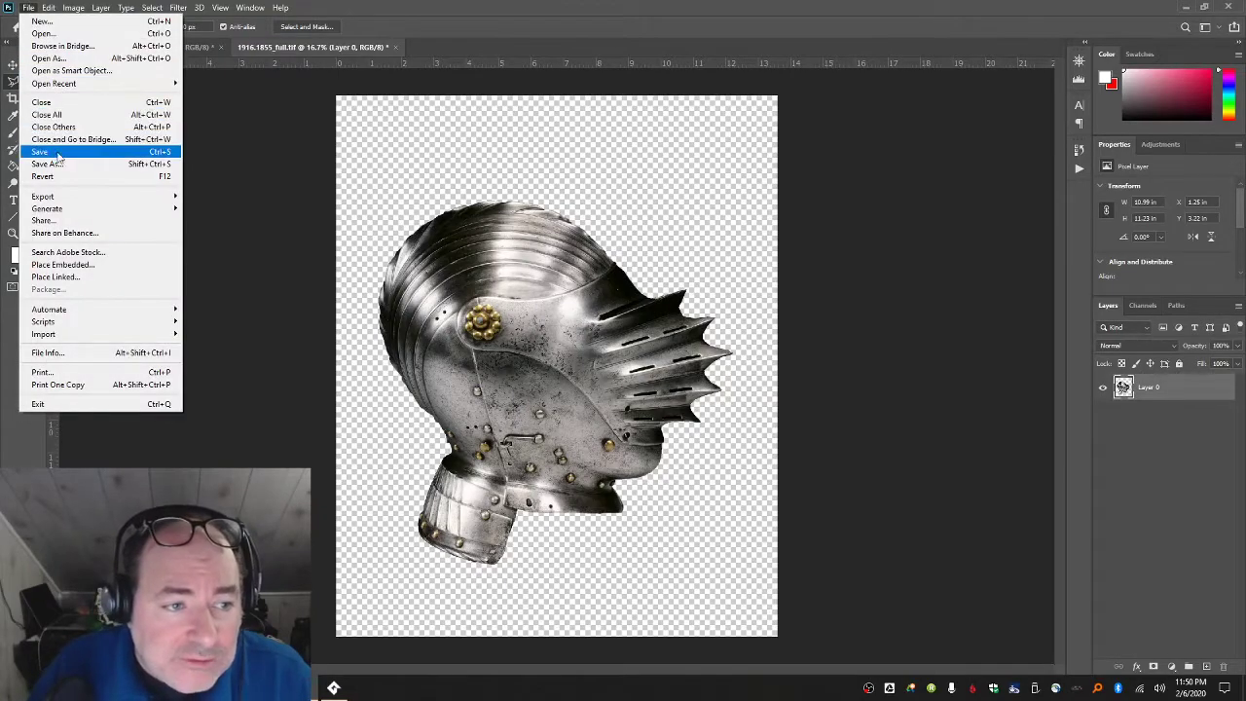
left_click(48, 163)
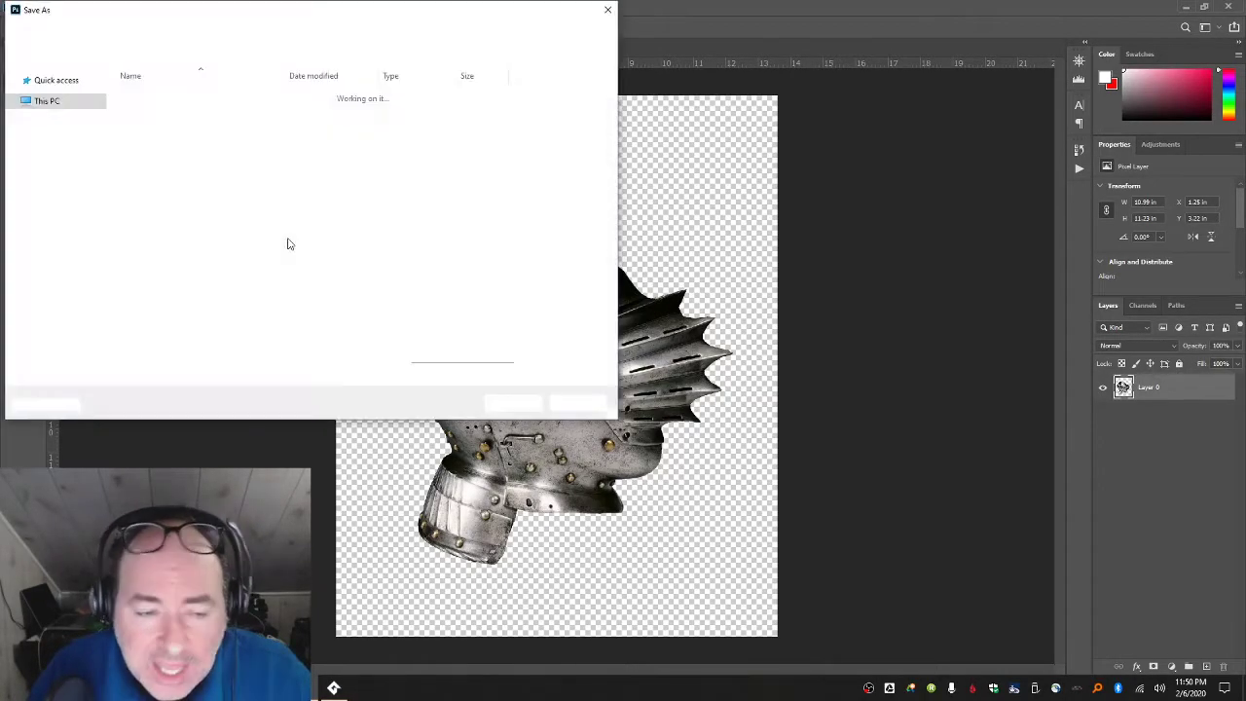
left_click(210, 302)
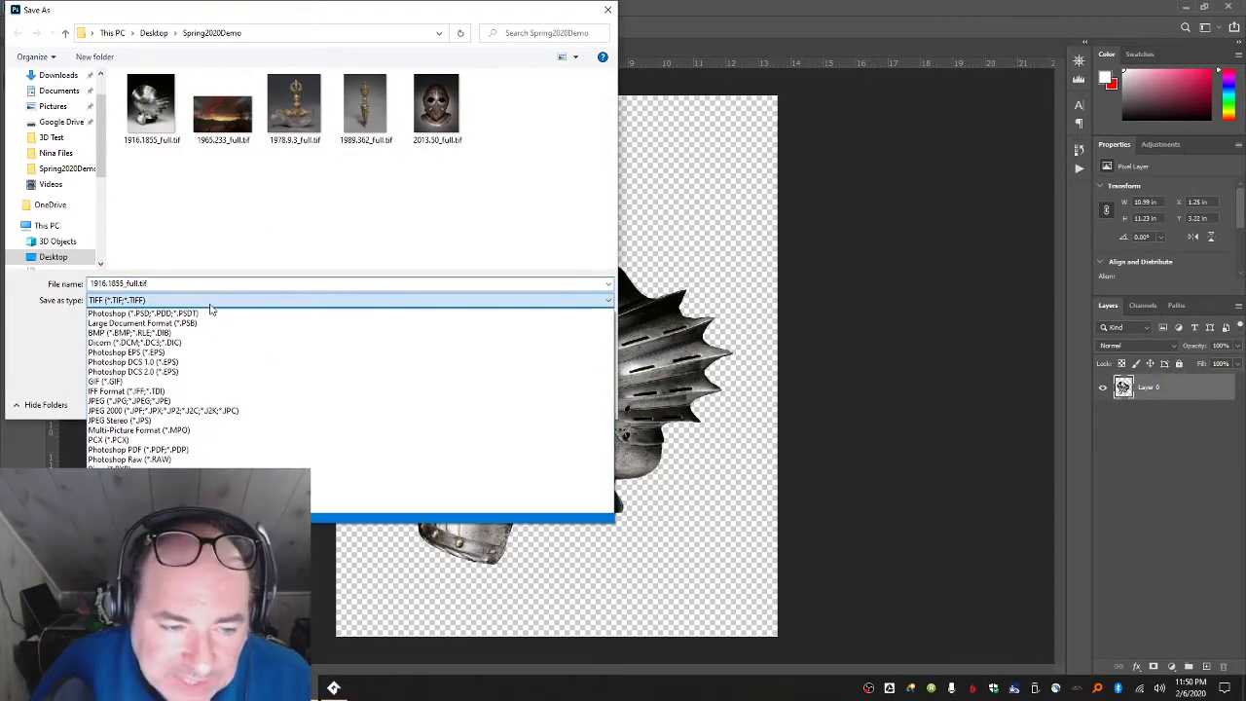
left_click(243, 477)
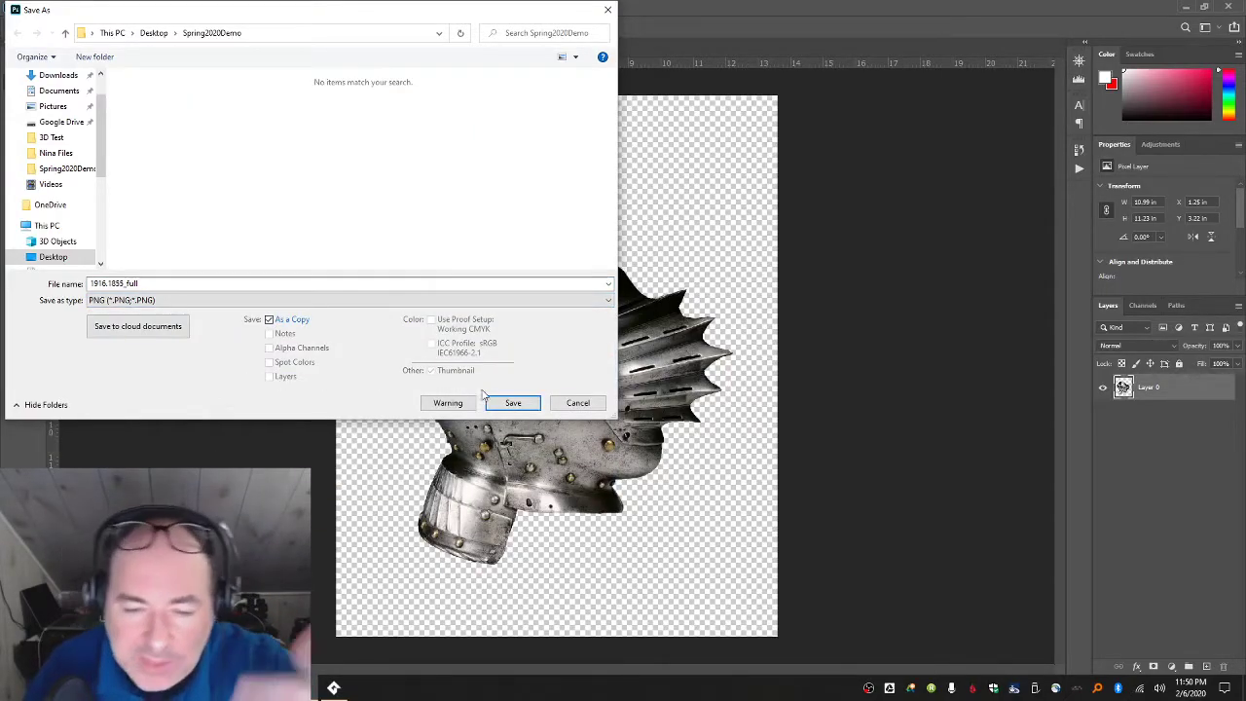
left_click(511, 399)
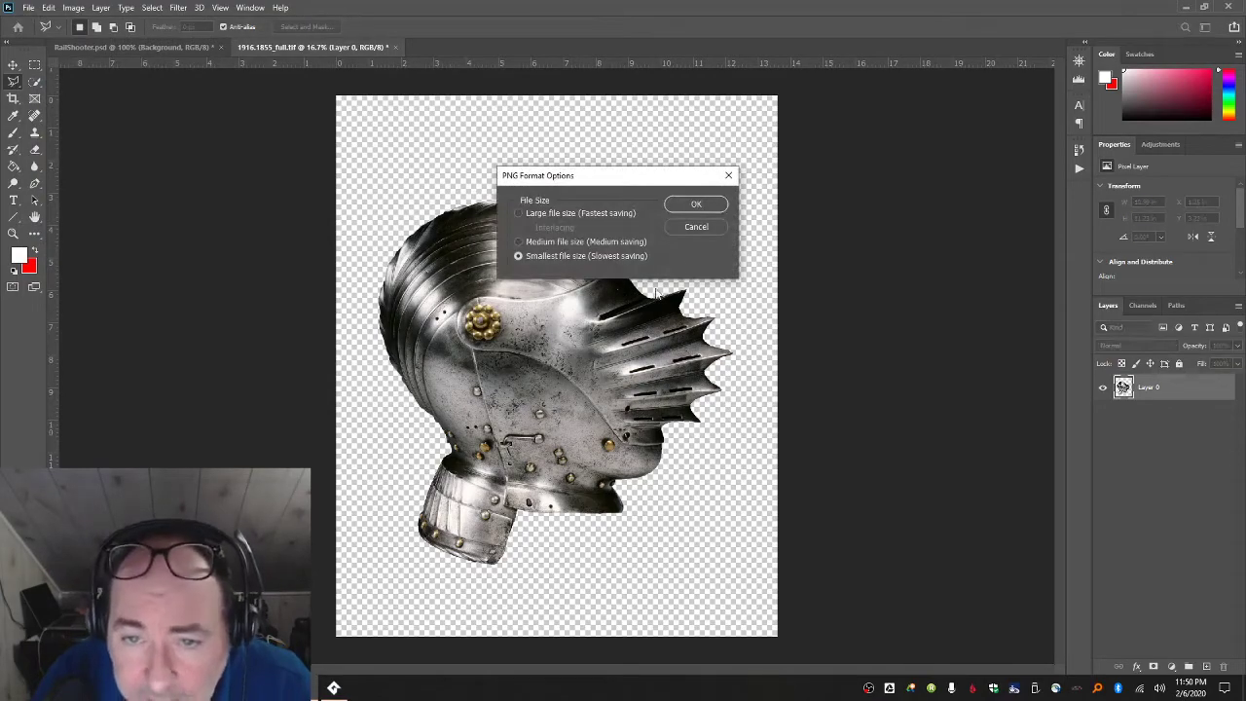
left_click(697, 205)
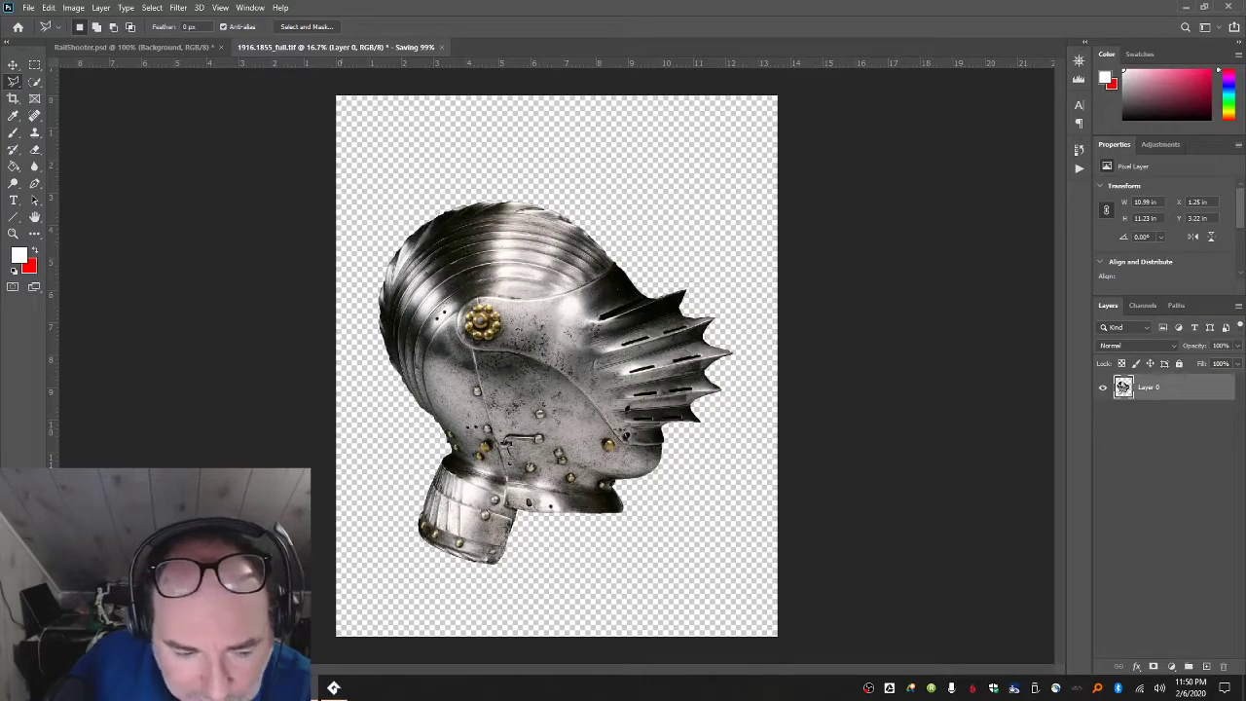
- Switch to File Explorer, open 2013.50_full.tif from the Spring2020Demo folder in Photoshop, and convert its Background into a regular layer
key("alt+Tab")
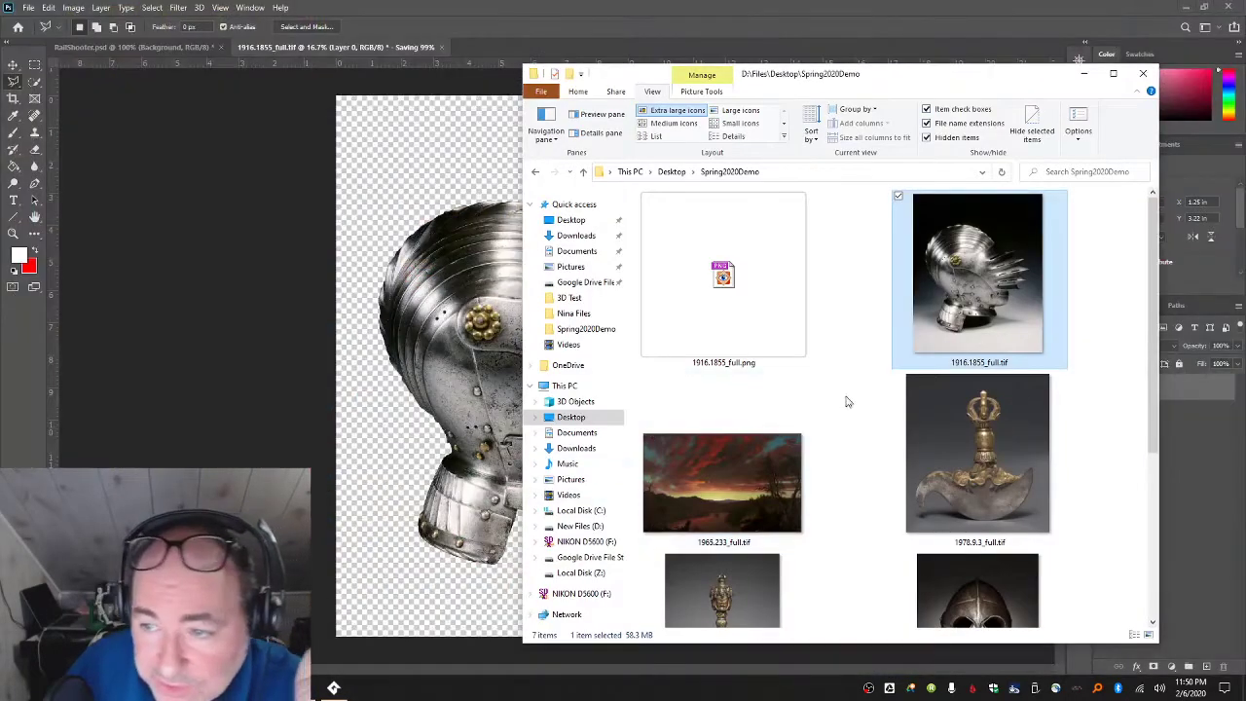
scroll(871, 406, "down", 3)
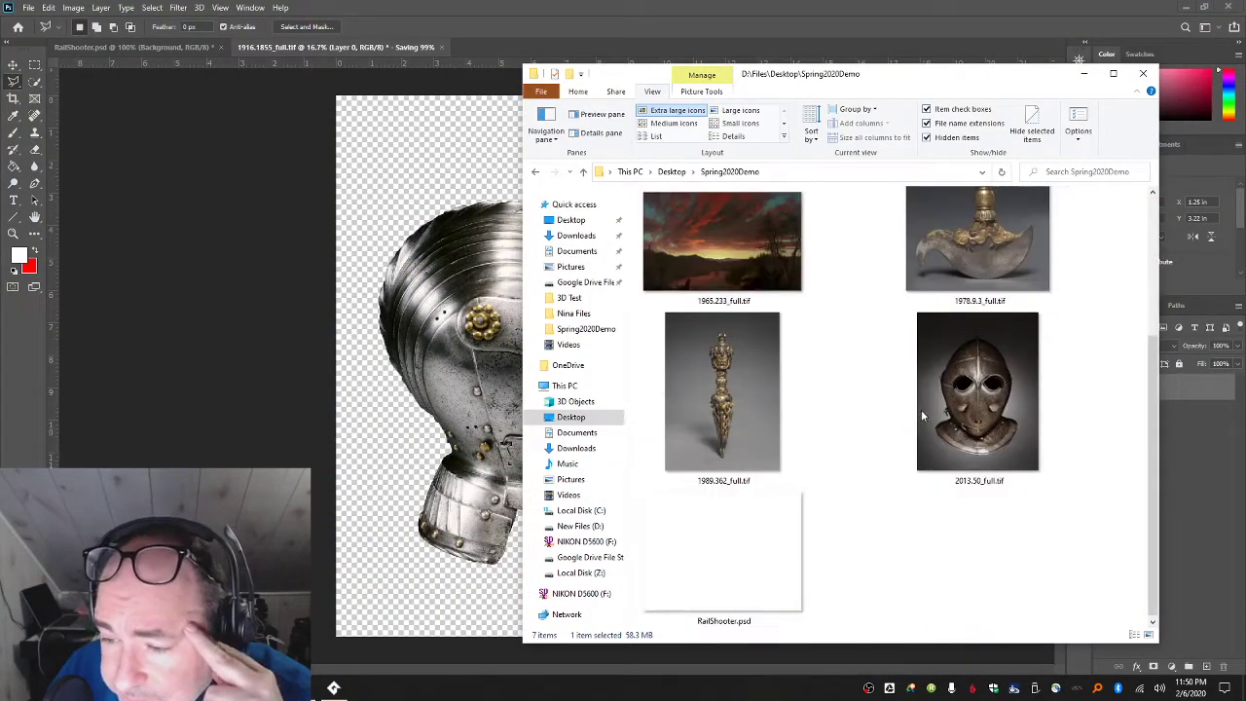
left_click_drag(961, 413, 501, 55)
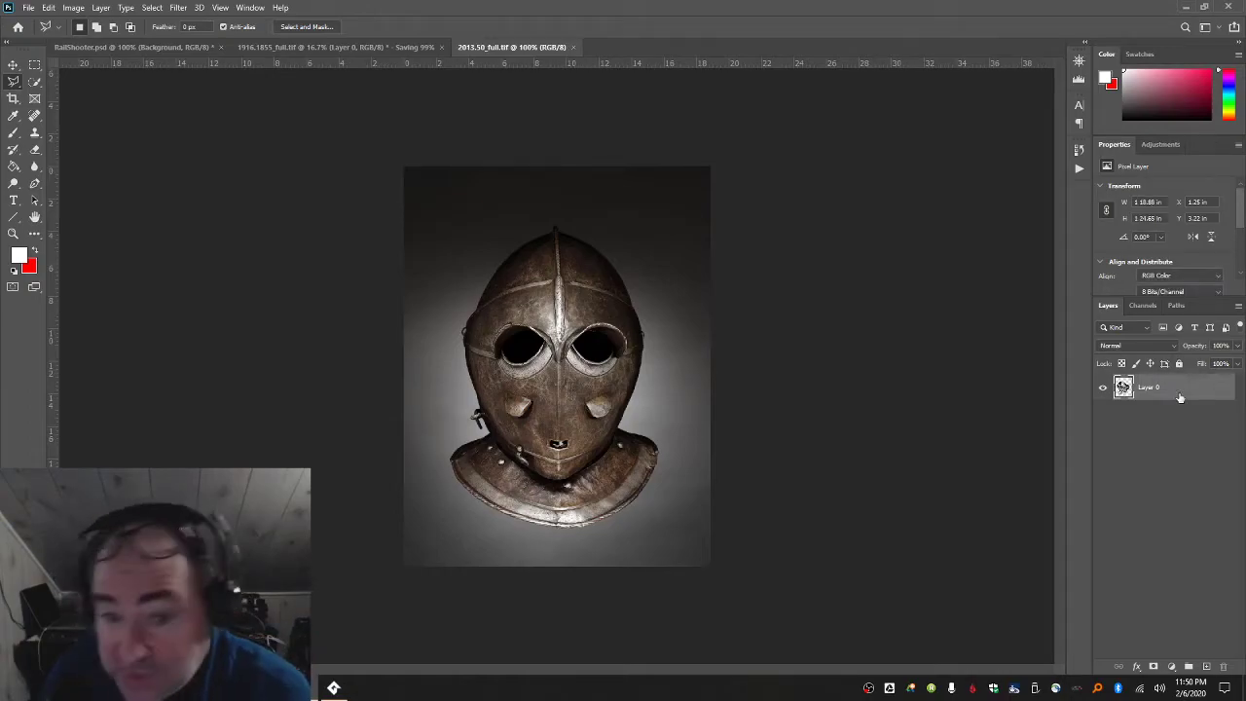
double_click(1188, 396)
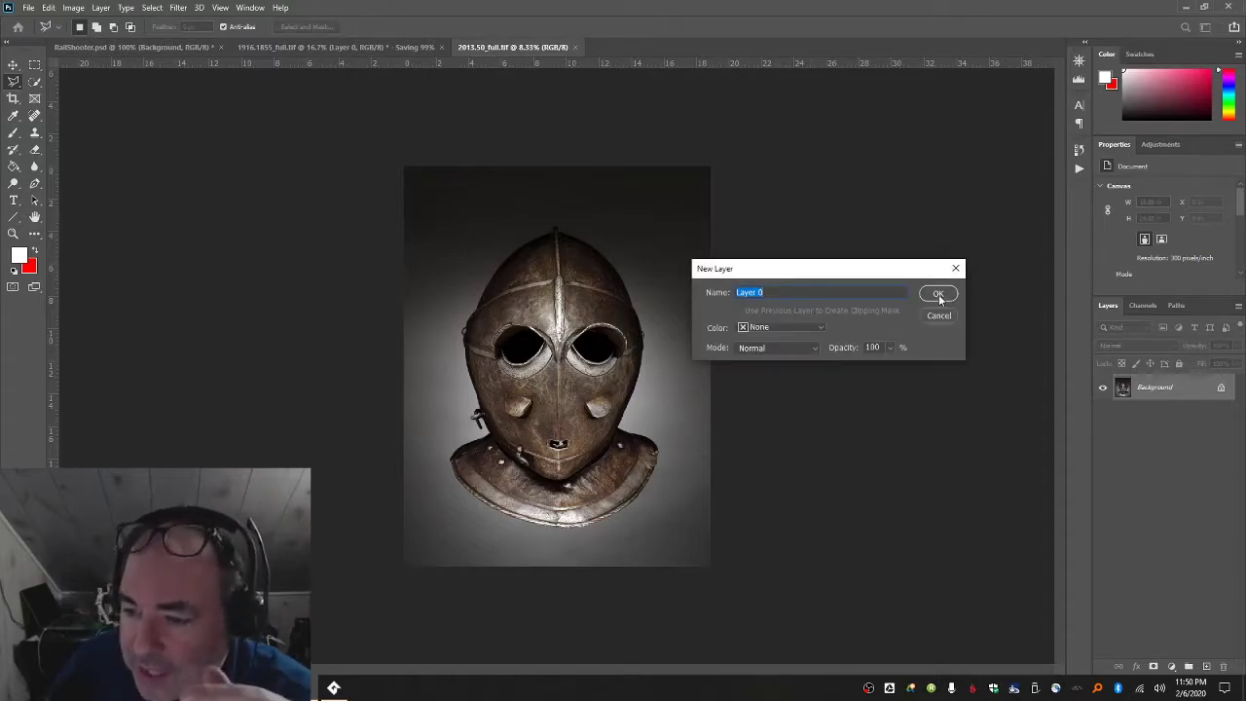
left_click(938, 294)
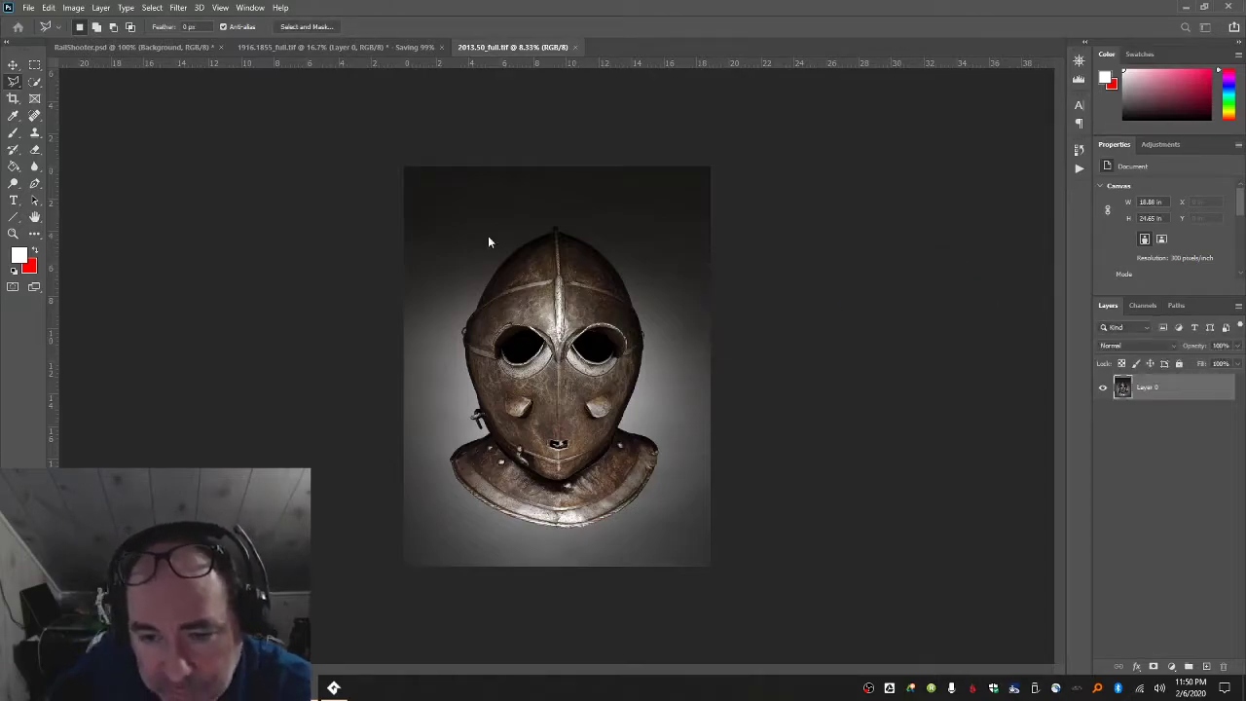
- Select the grey backdrop all around the brown helmet and its collar with the Quick Selection tool
left_click(34, 82)
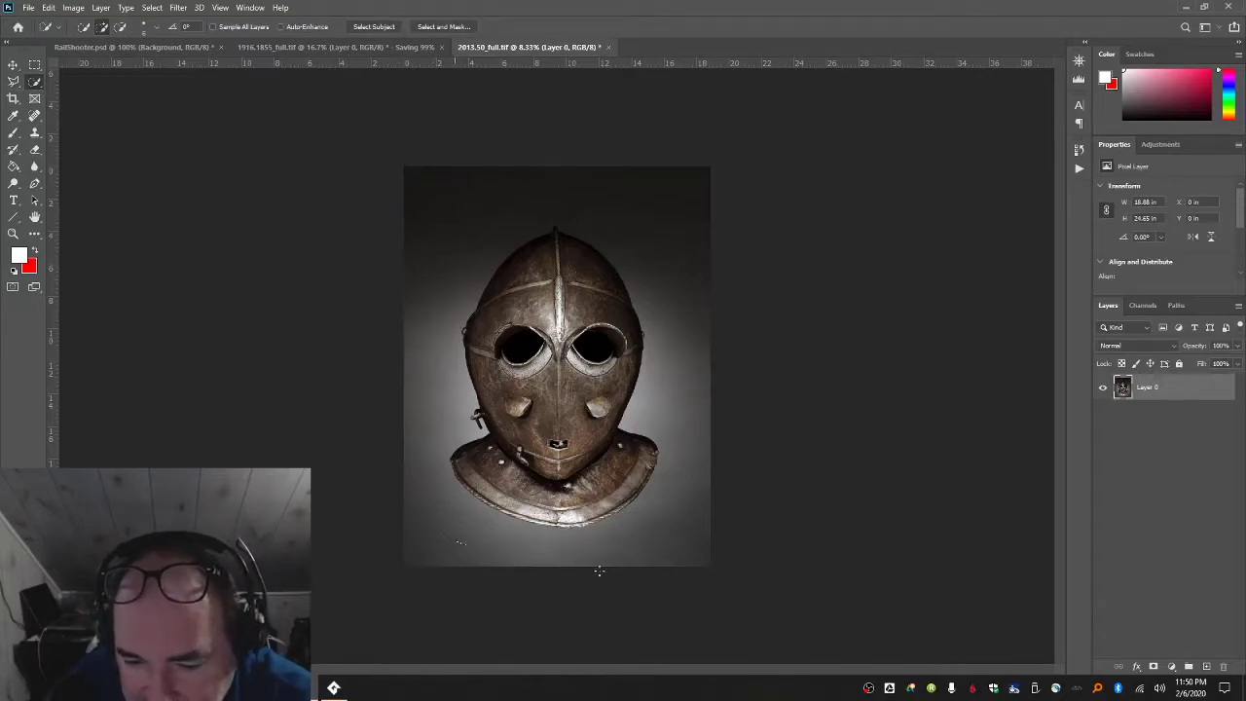
left_click(709, 503)
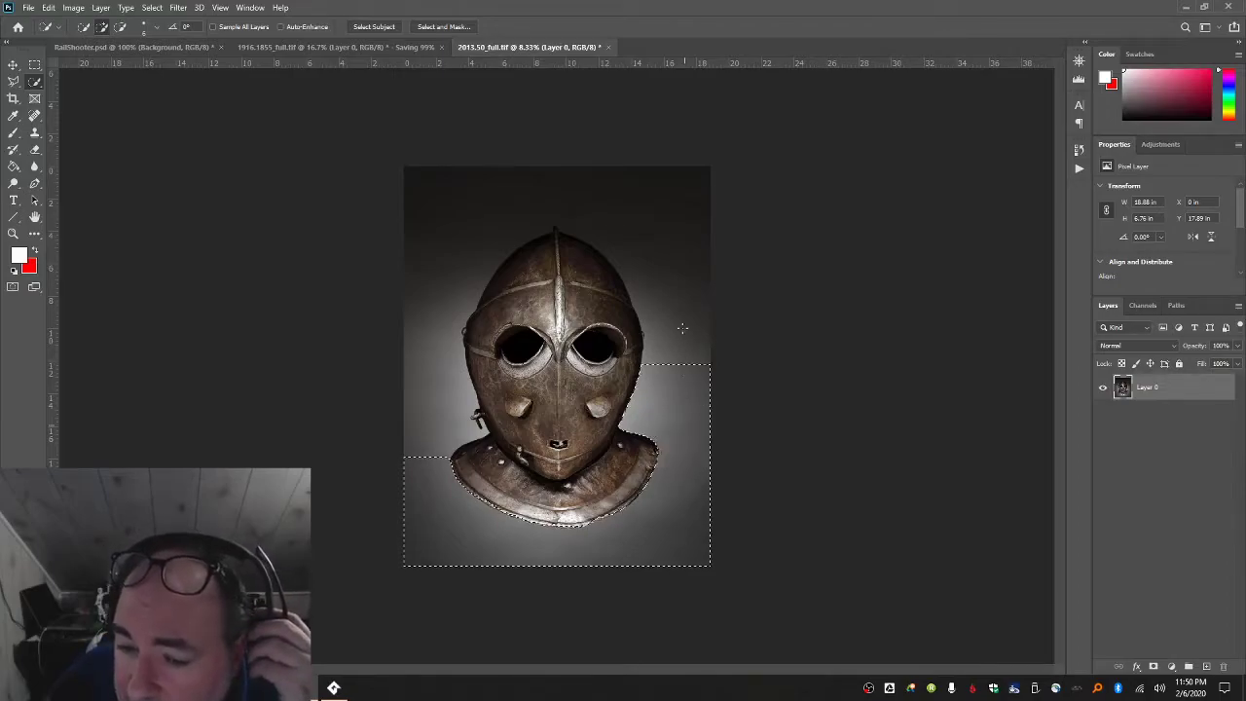
left_click_drag(674, 210, 652, 214)
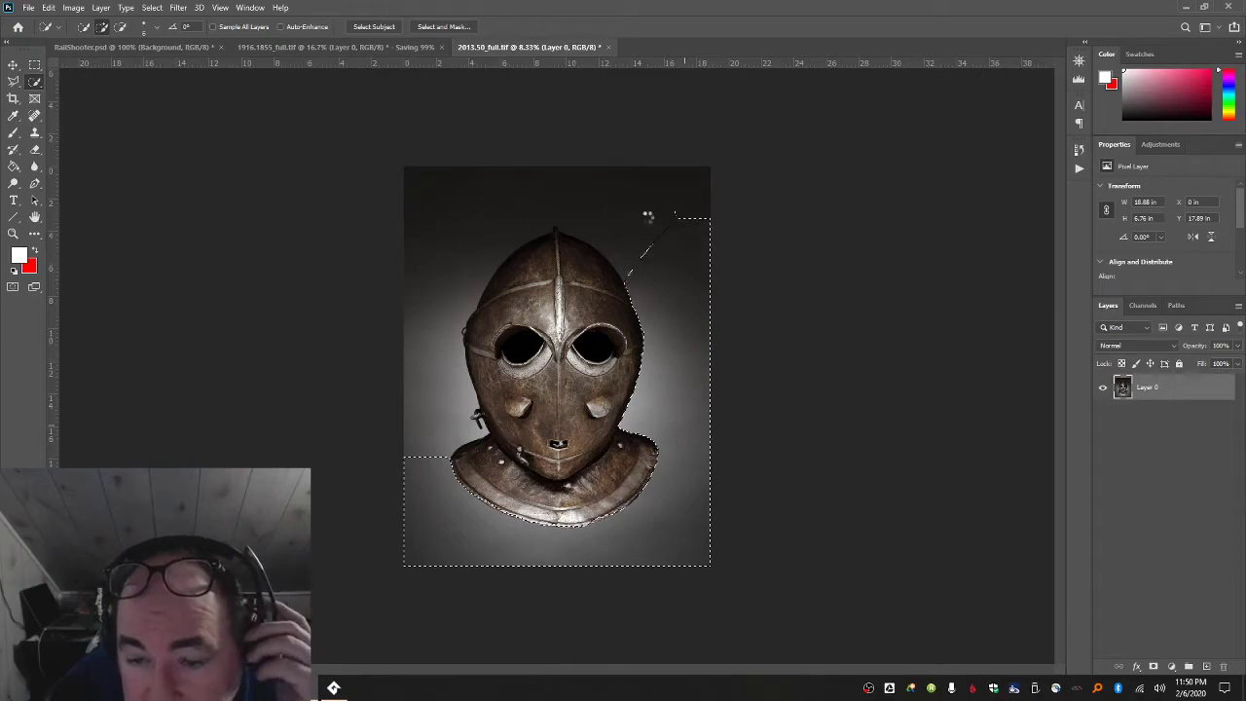
left_click(425, 426)
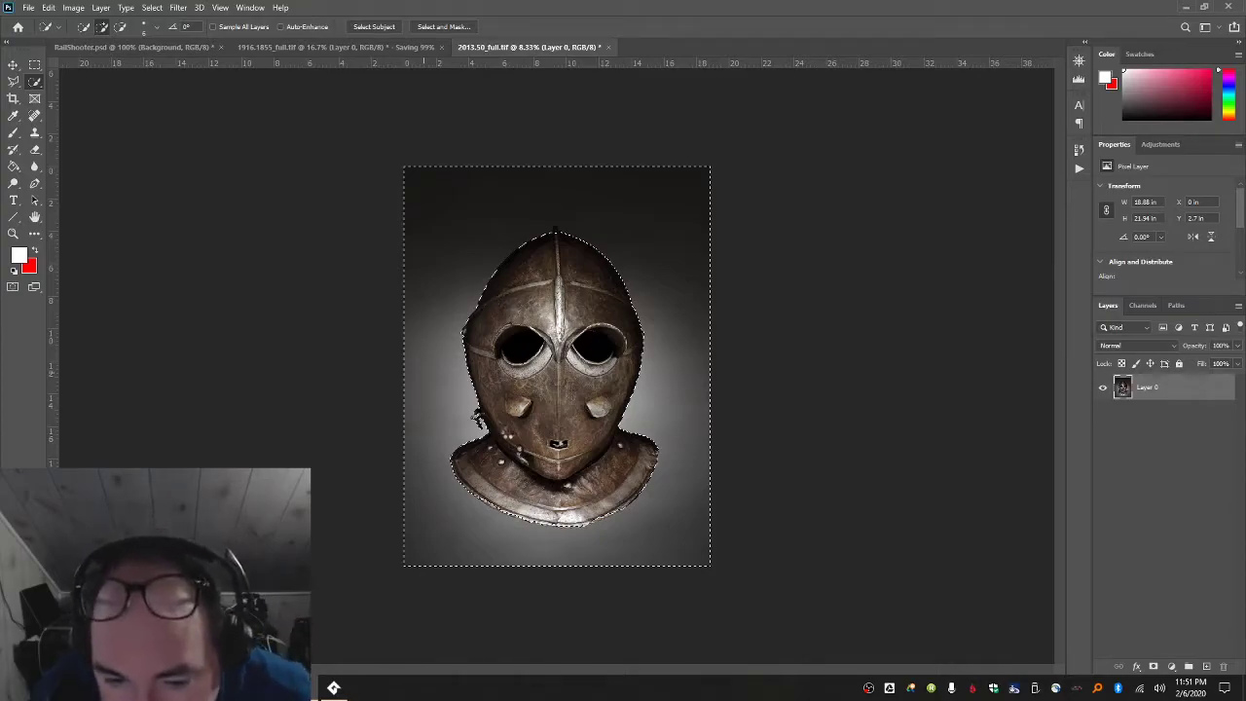
key("ctrl+d")
key("ctrl+z")
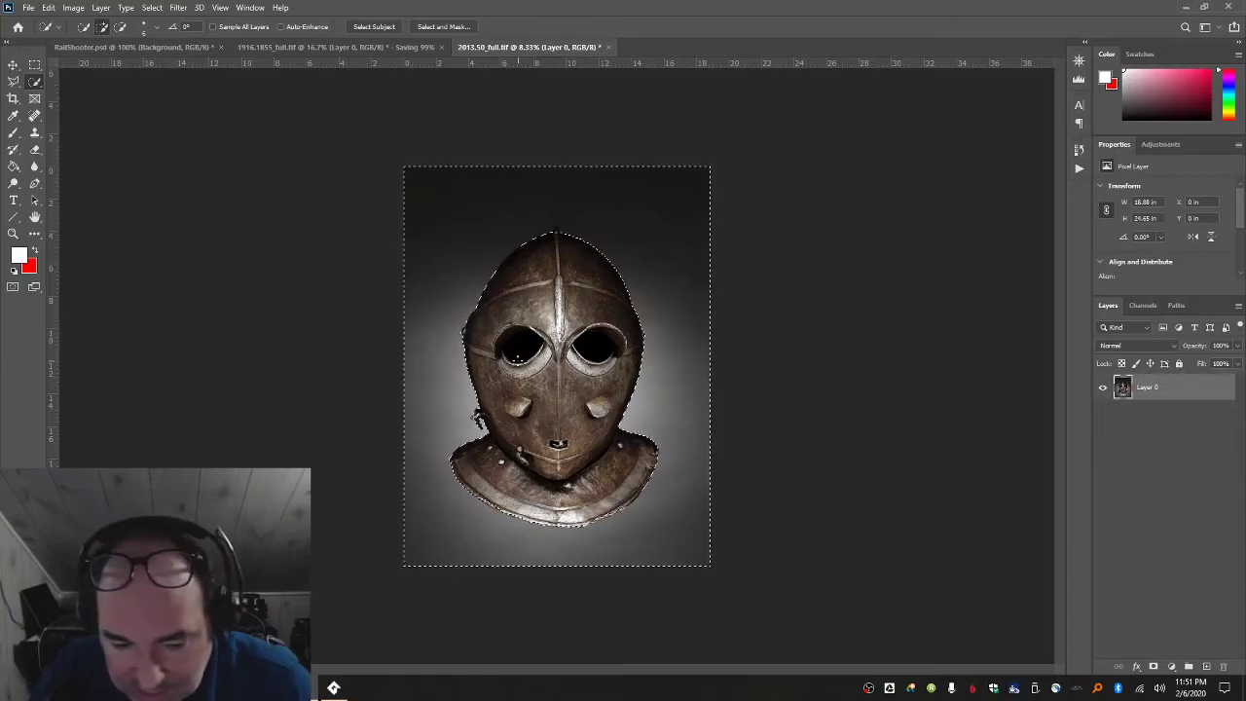
- Subtract the small knob on the helmet's crown from the backdrop selection with the Polygonal Lasso tool
mouse_move(336, 691)
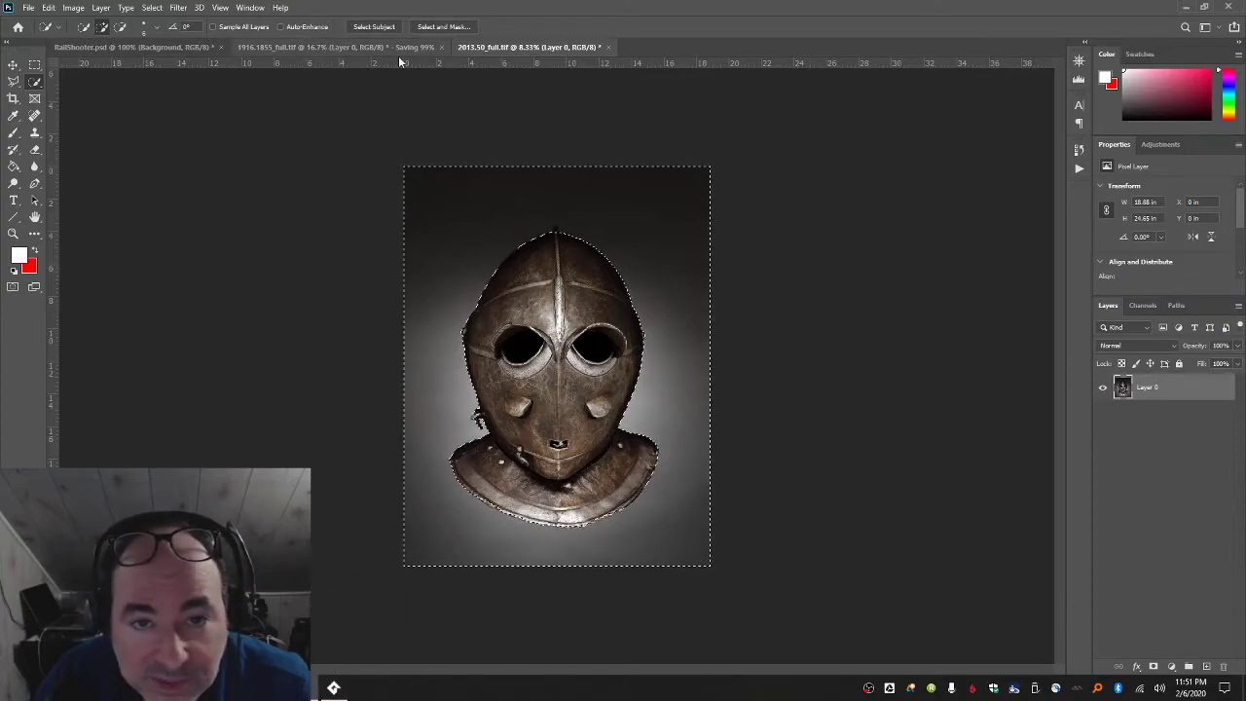
left_click(14, 233)
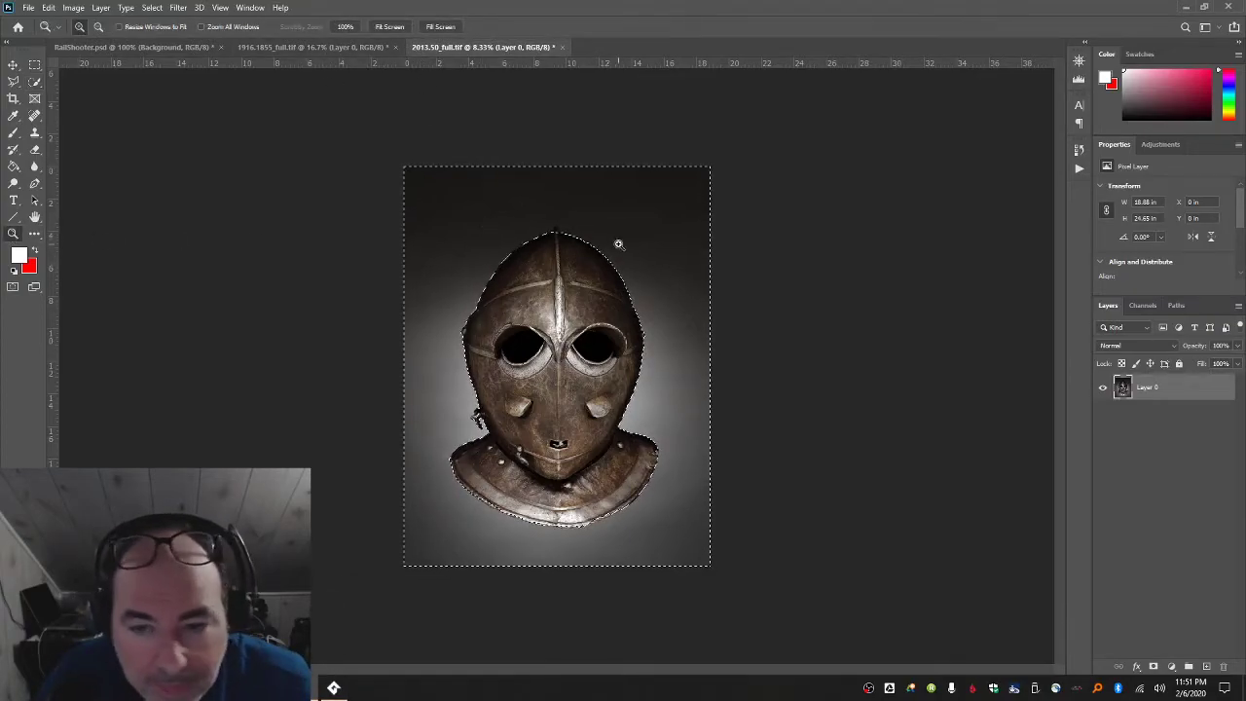
left_click(557, 227)
left_click(555, 154)
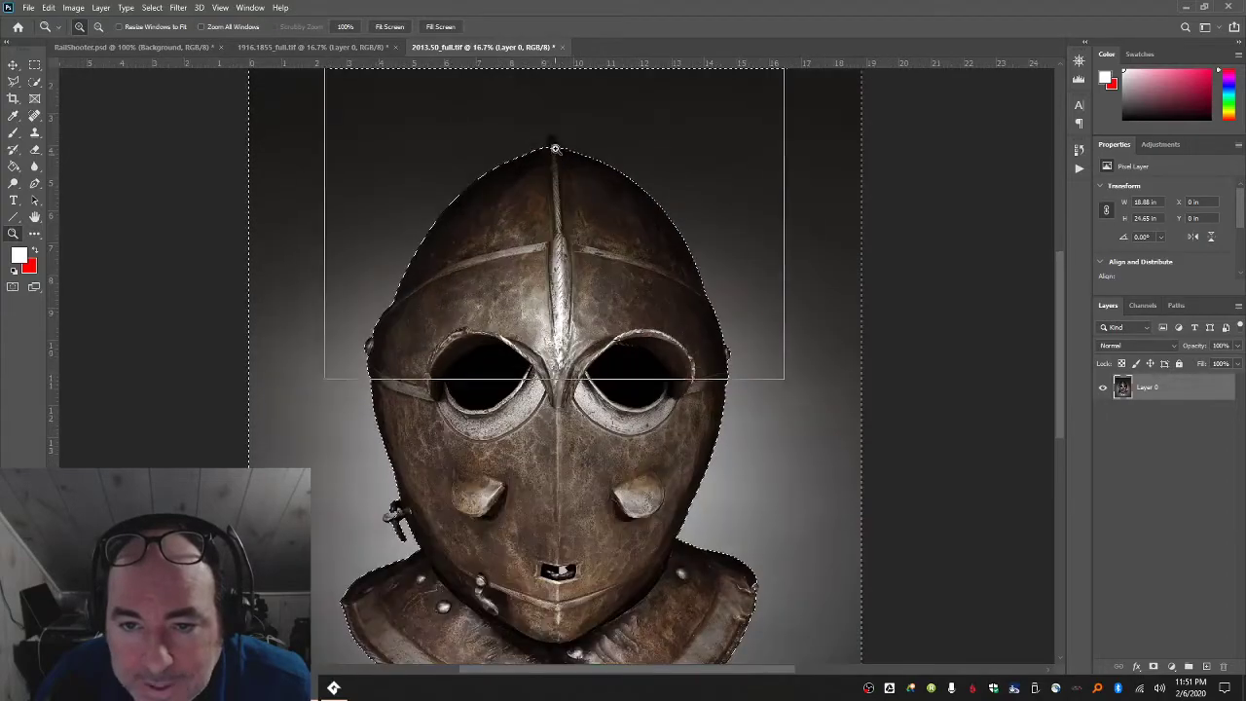
left_click(555, 152)
left_click(552, 136)
left_click(17, 82)
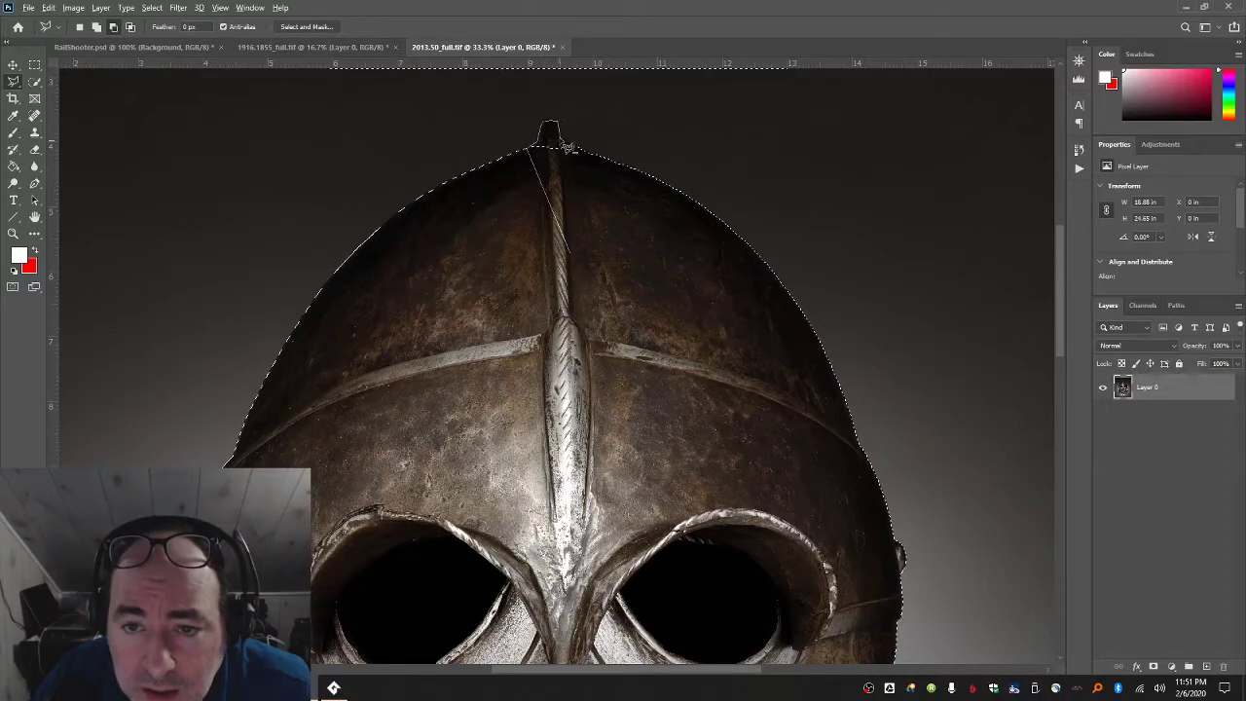
mouse_move(600, 180)
left_mouse_down()
mouse_move(619, 257)
mouse_move(606, 259)
left_mouse_up()
- Check the selection edge down the helmet and subtract the protruding hook beside the jaw from the backdrop selection
scroll(572, 324, "down", 5)
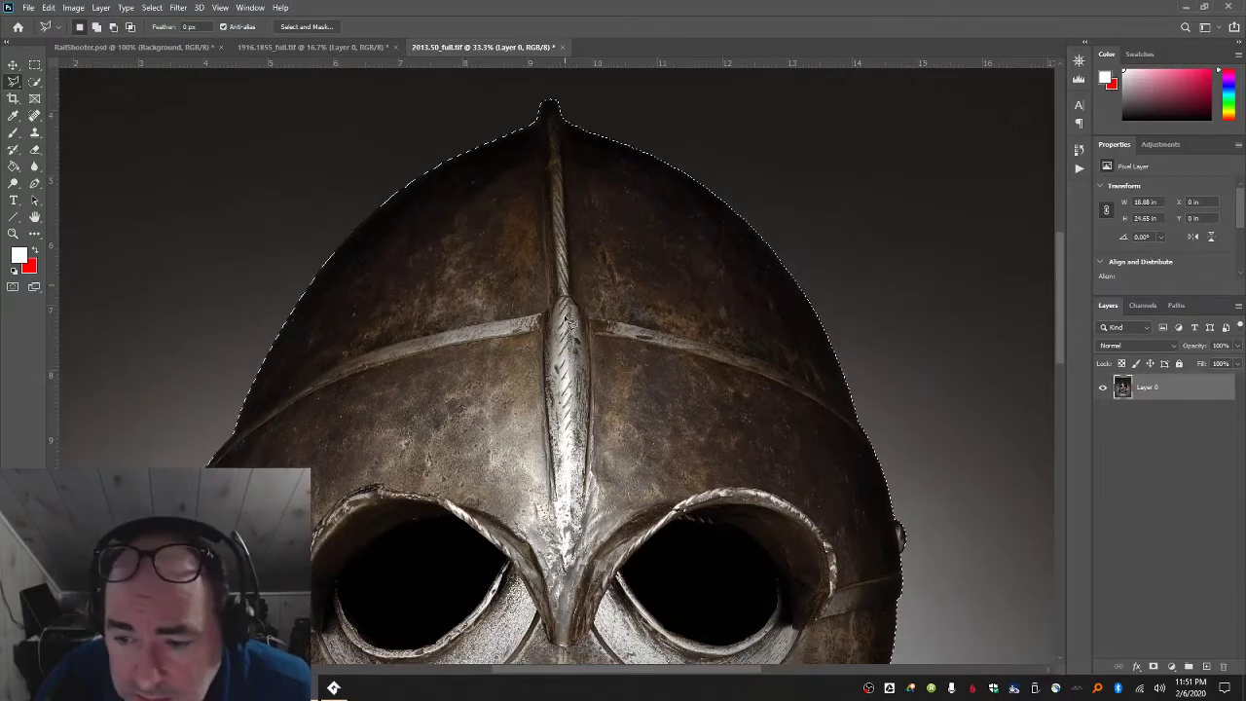
scroll(429, 387, "down", 5)
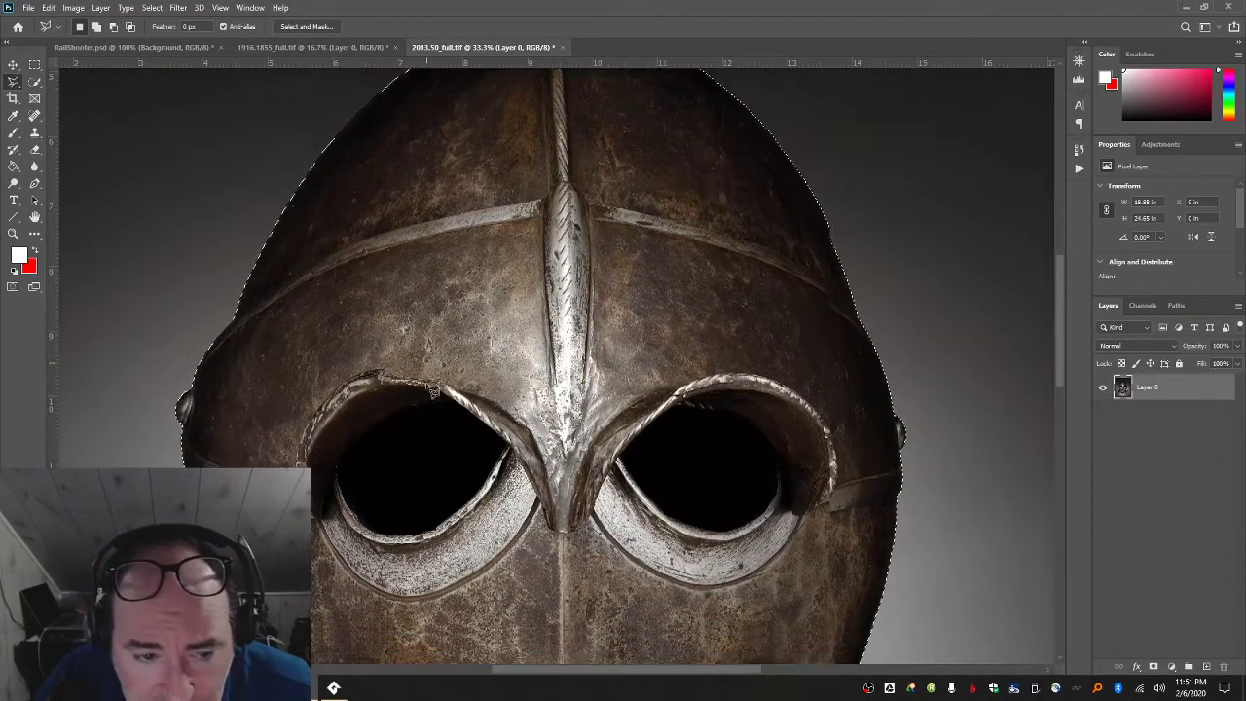
scroll(521, 424, "down", 5)
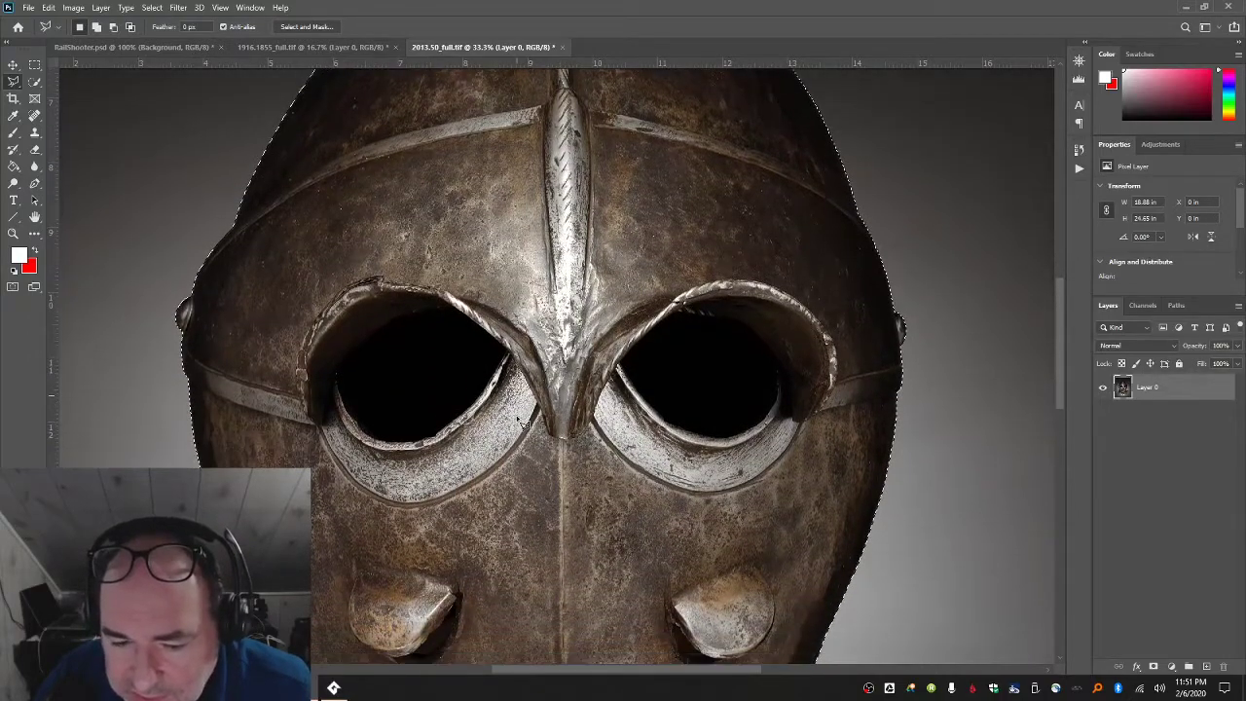
scroll(520, 424, "down", 6)
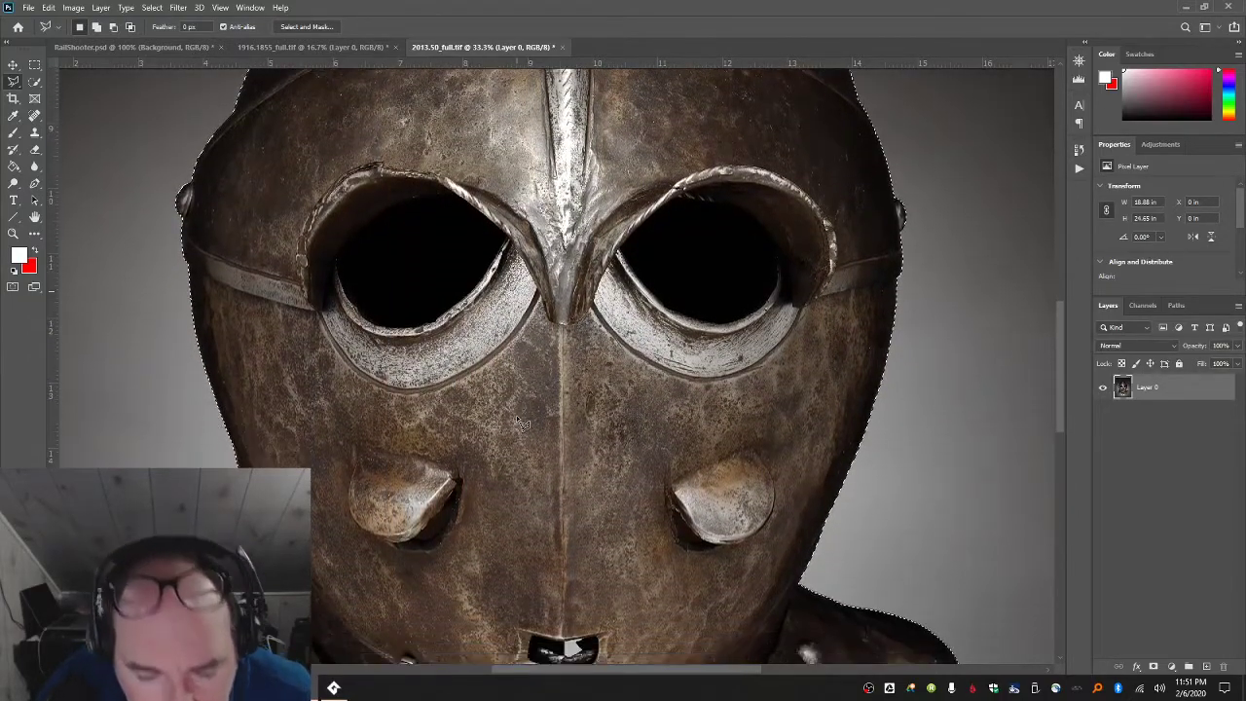
scroll(389, 460, "down", 5)
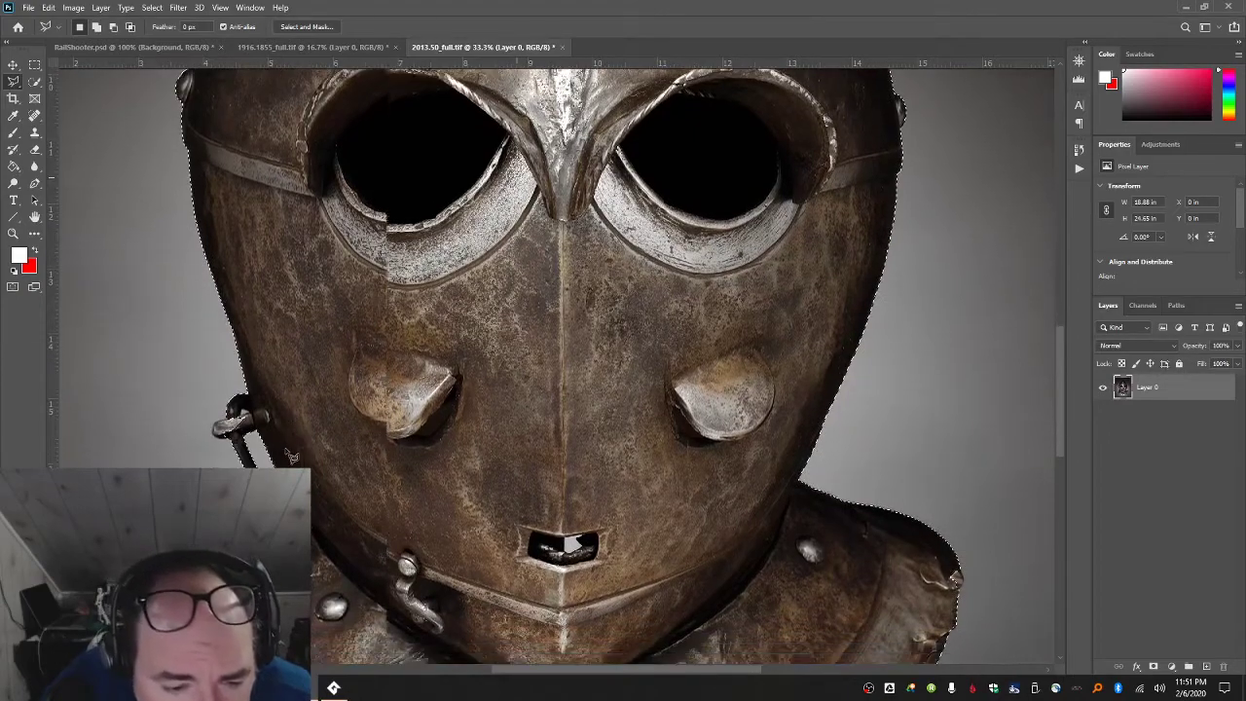
scroll(276, 426, "down", 3)
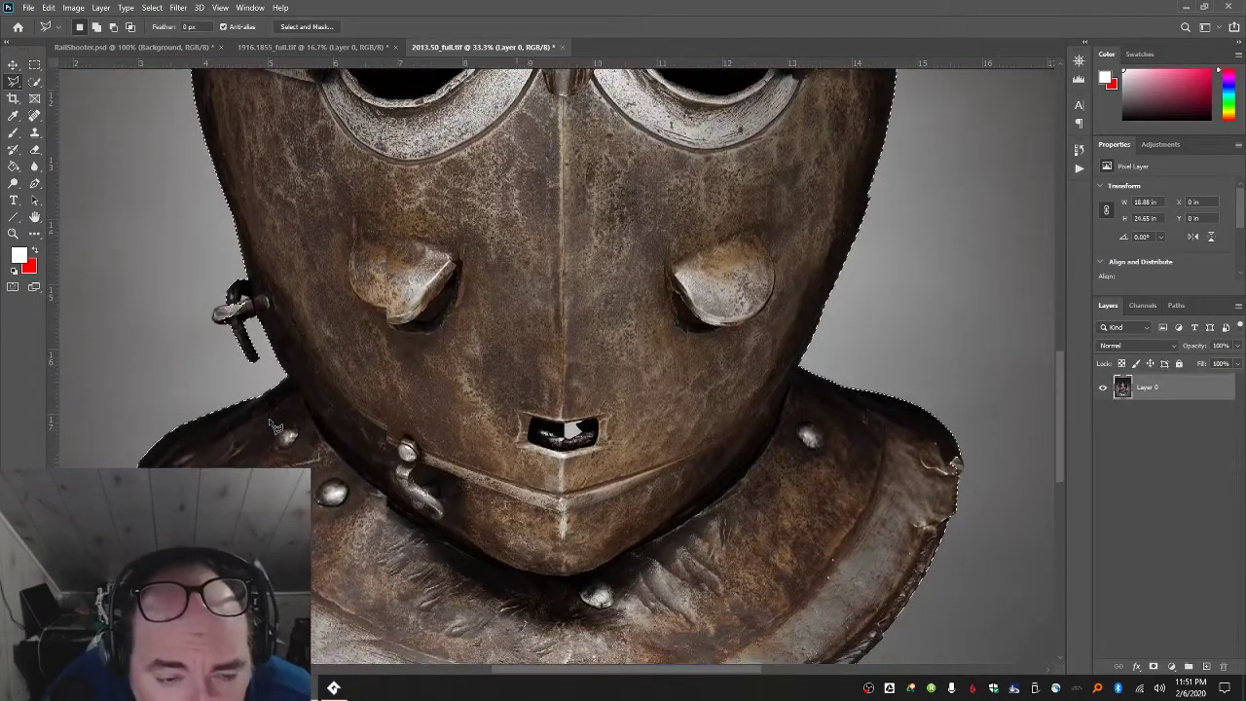
left_click(272, 268)
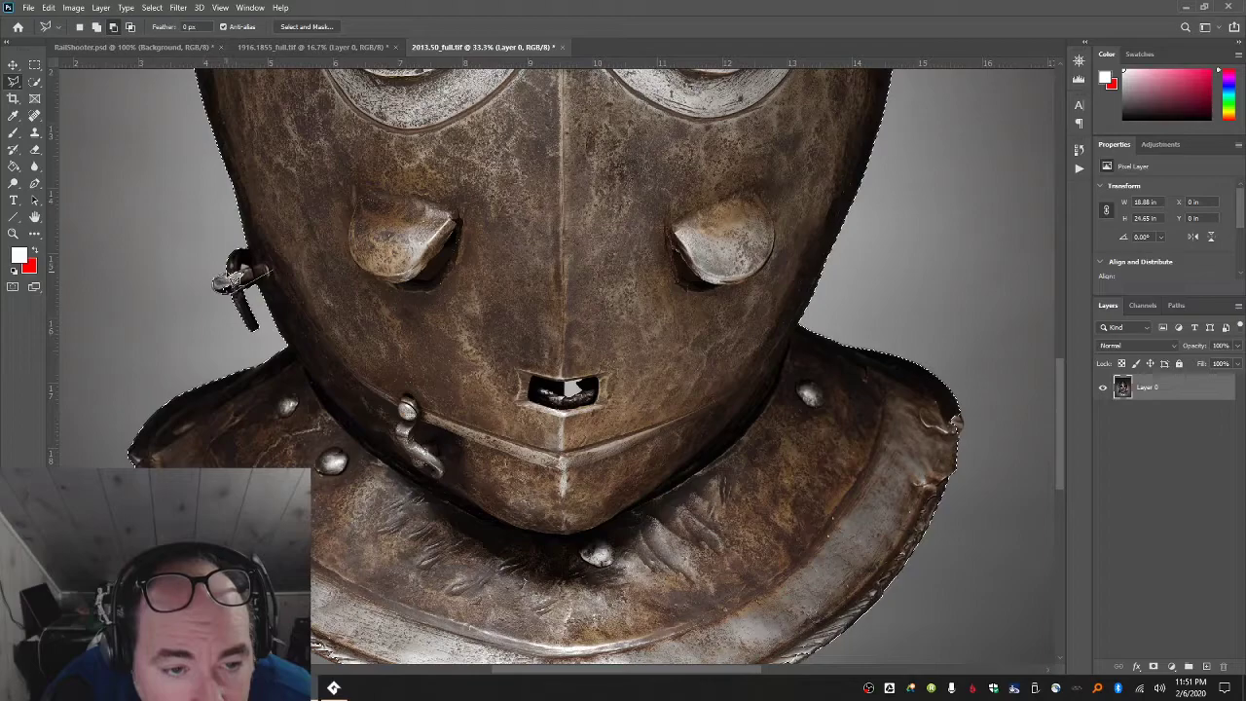
left_click(232, 250)
double_click(319, 255)
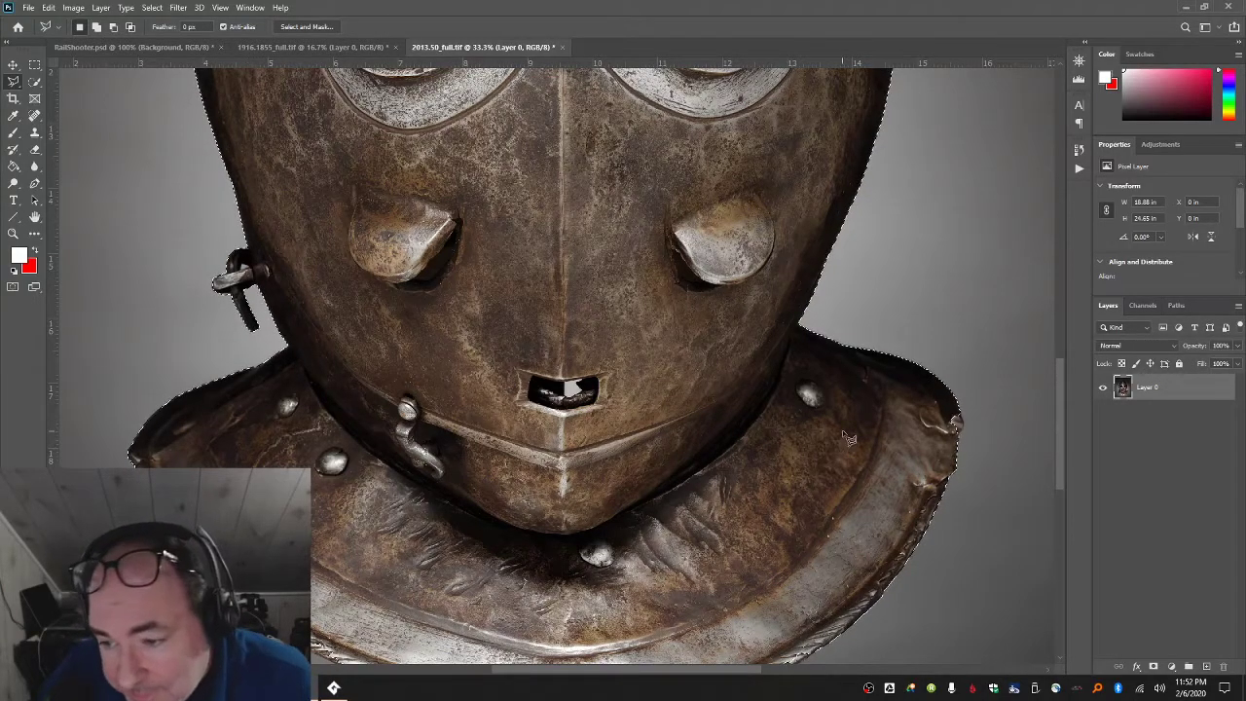
- Subtract the collar's chipped side corner and its lower roped rim from the backdrop selection
left_click(873, 433)
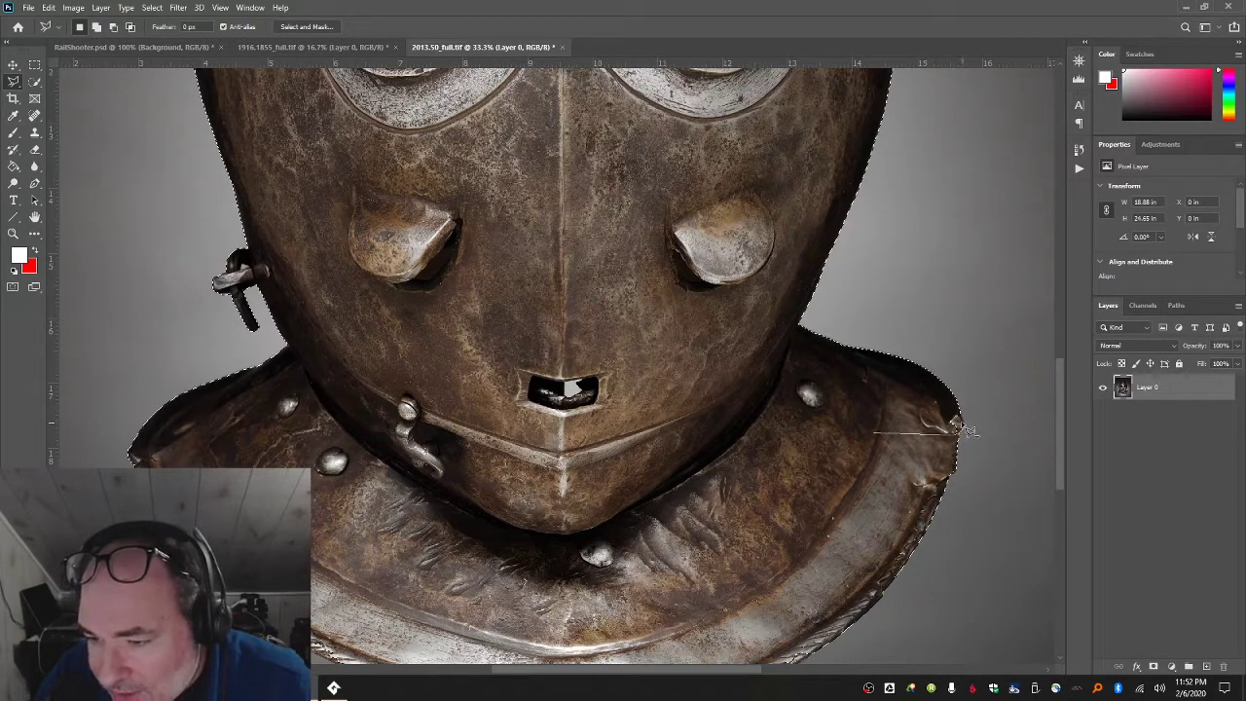
double_click(949, 414)
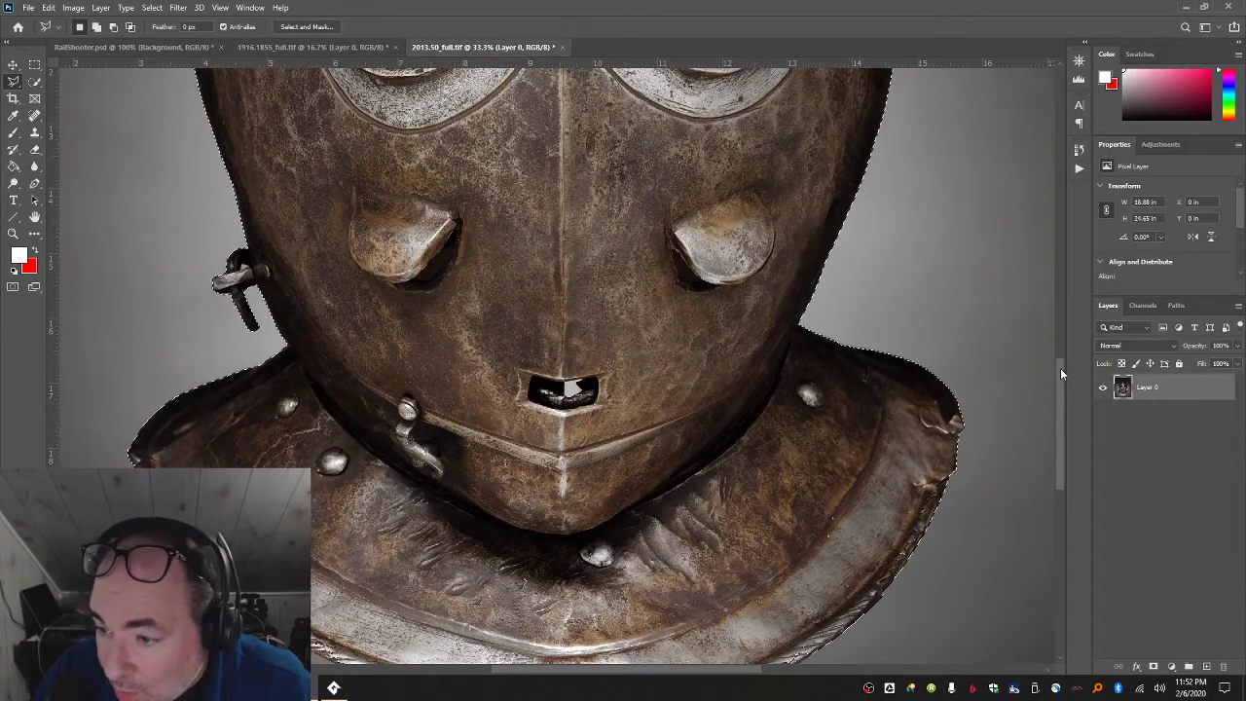
left_click_drag(1060, 368, 1059, 428)
left_click(282, 203)
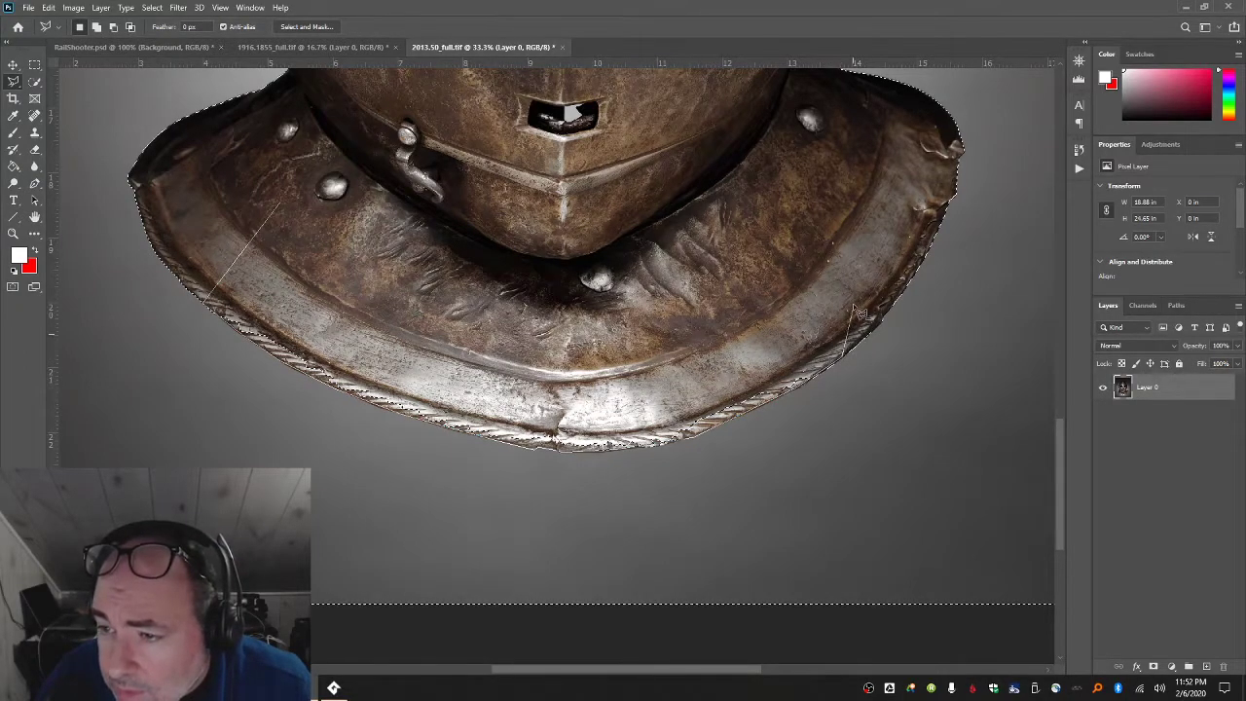
key("Return")
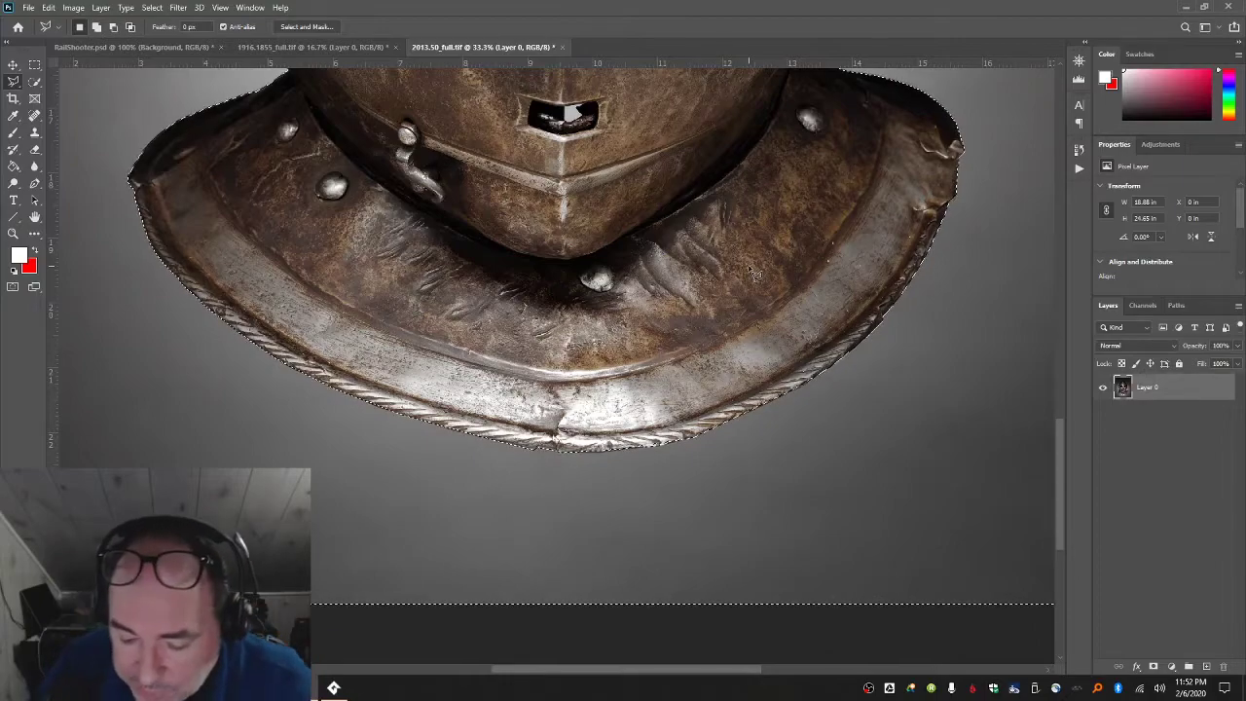
- Delete the selected backdrop around the brown helmet and clear the selection
key("ctrl+minus")
key("ctrl+minus")
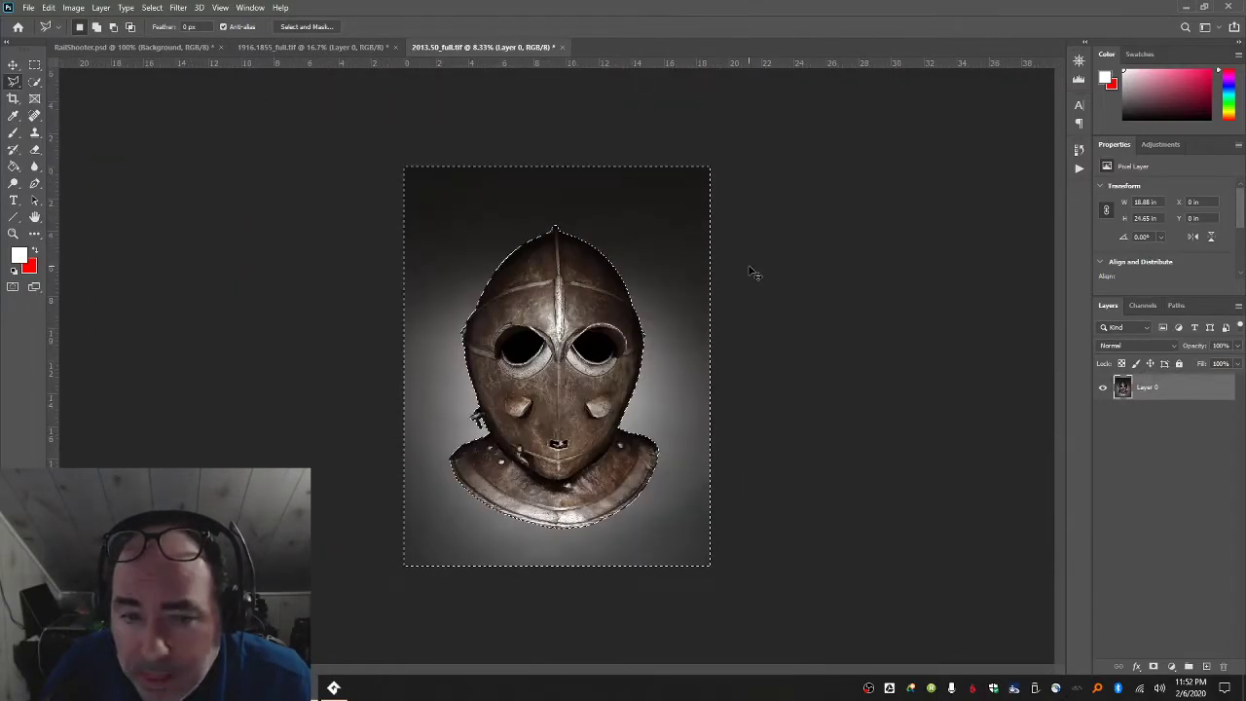
key("Delete")
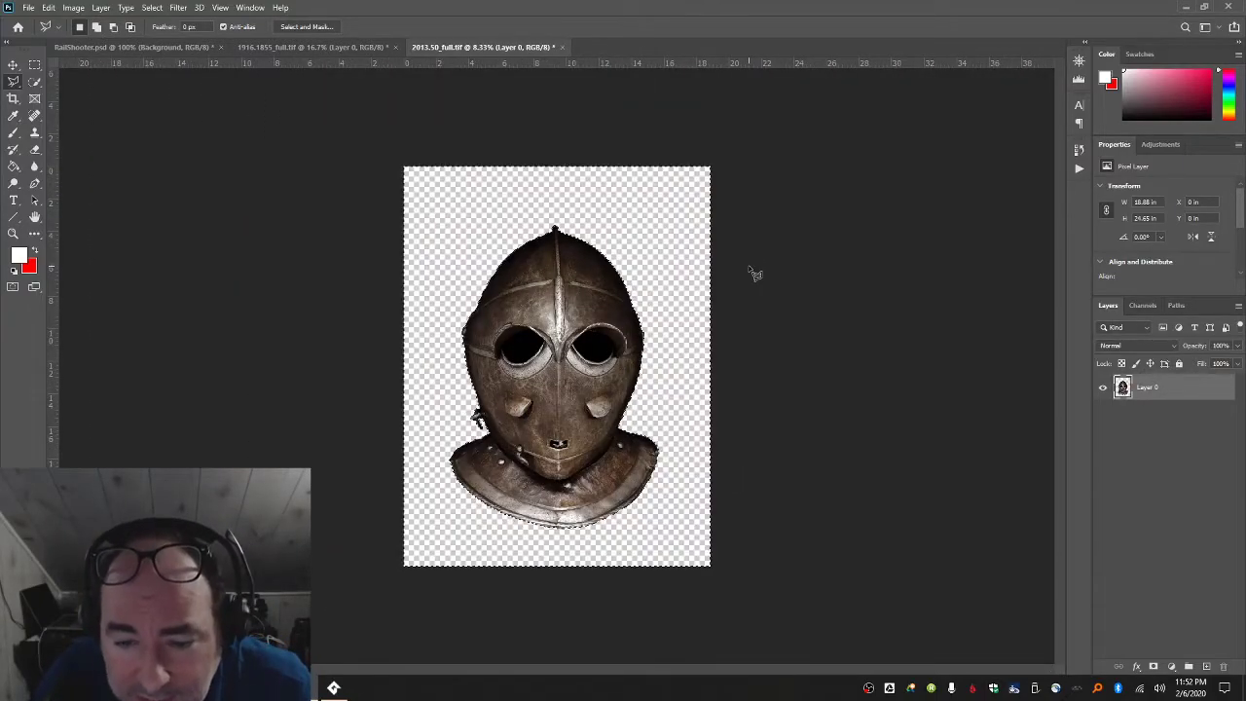
key("ctrl+d")
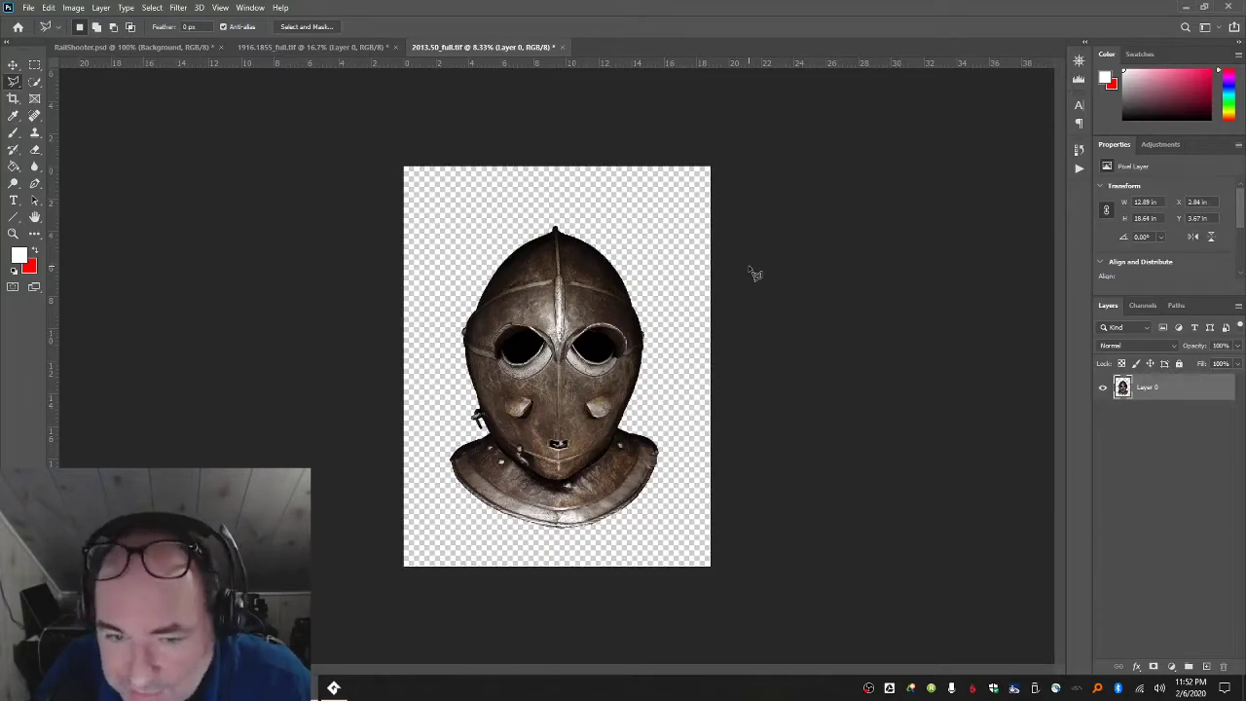
- Save a copy of the cut-out as the PNG 2013.50_full in the Spring2020Demo folder, using the smallest file size option
left_click(28, 7)
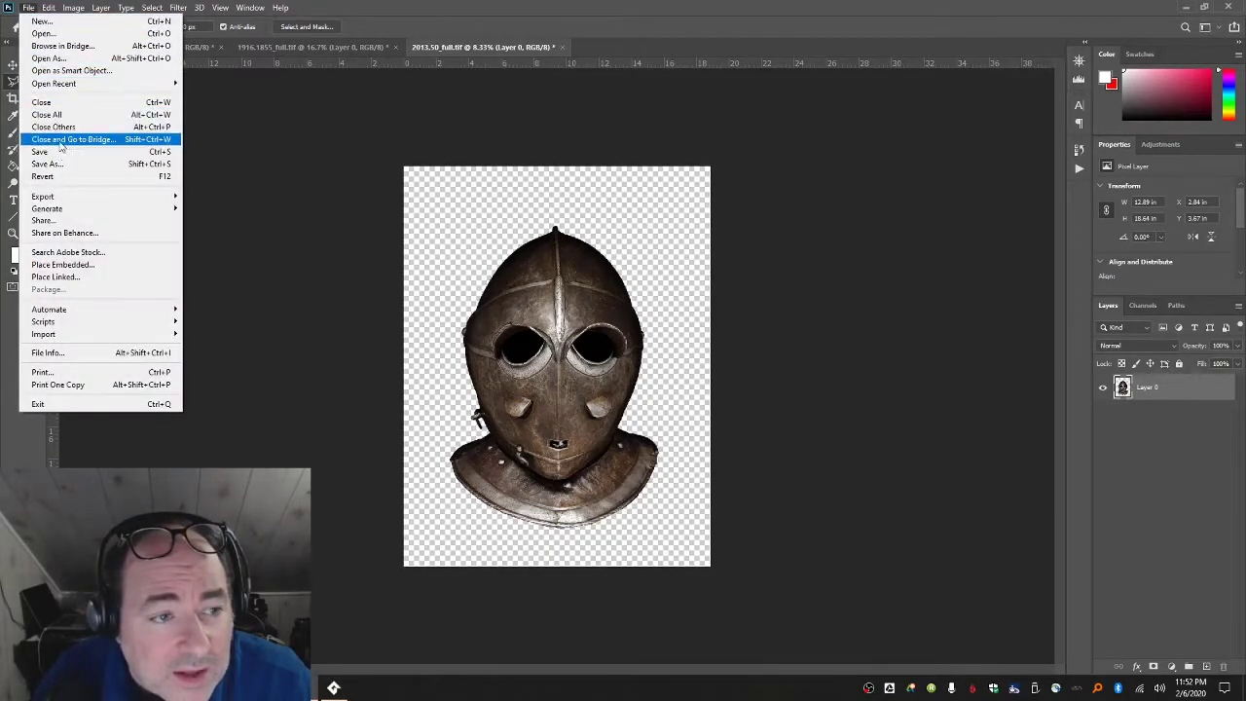
left_click(62, 166)
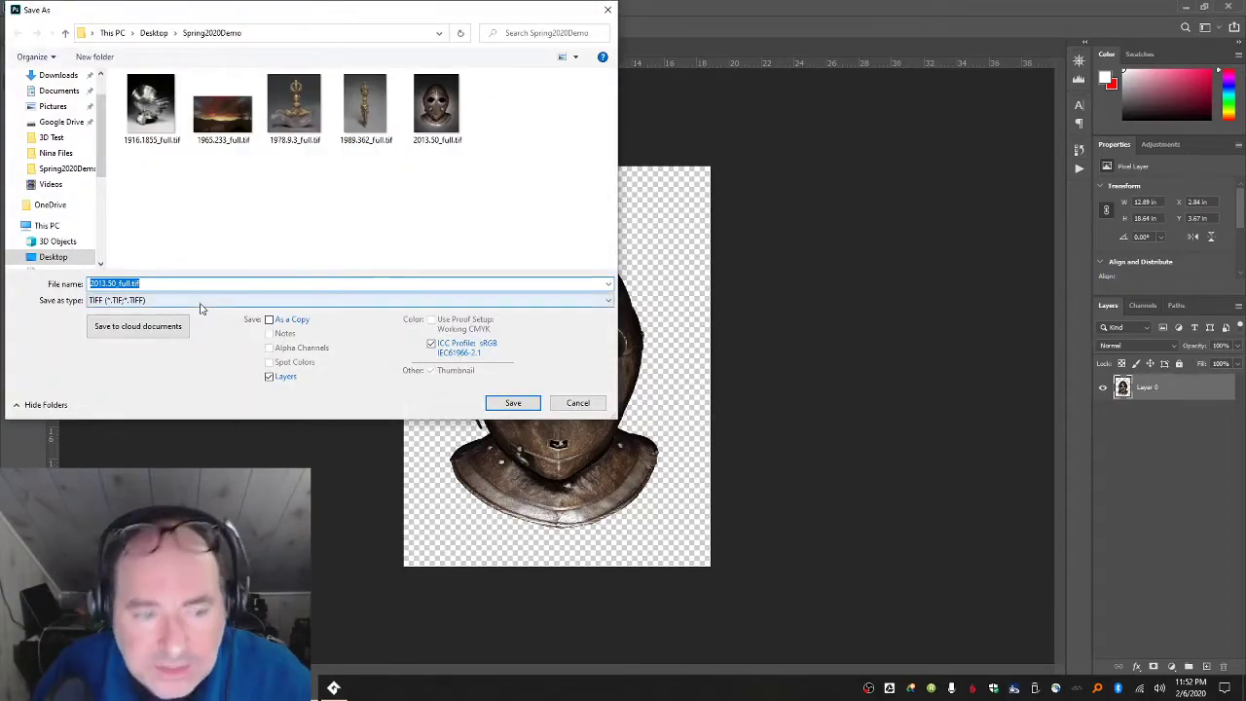
left_click(199, 301)
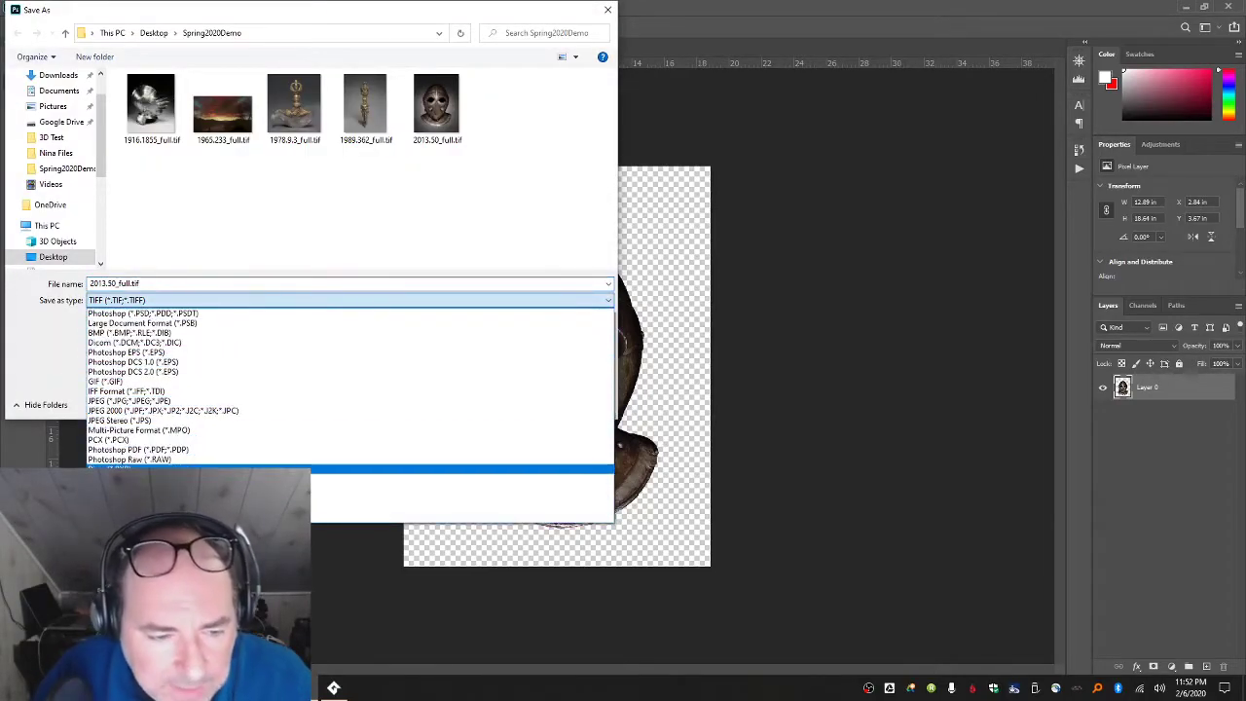
left_click(180, 479)
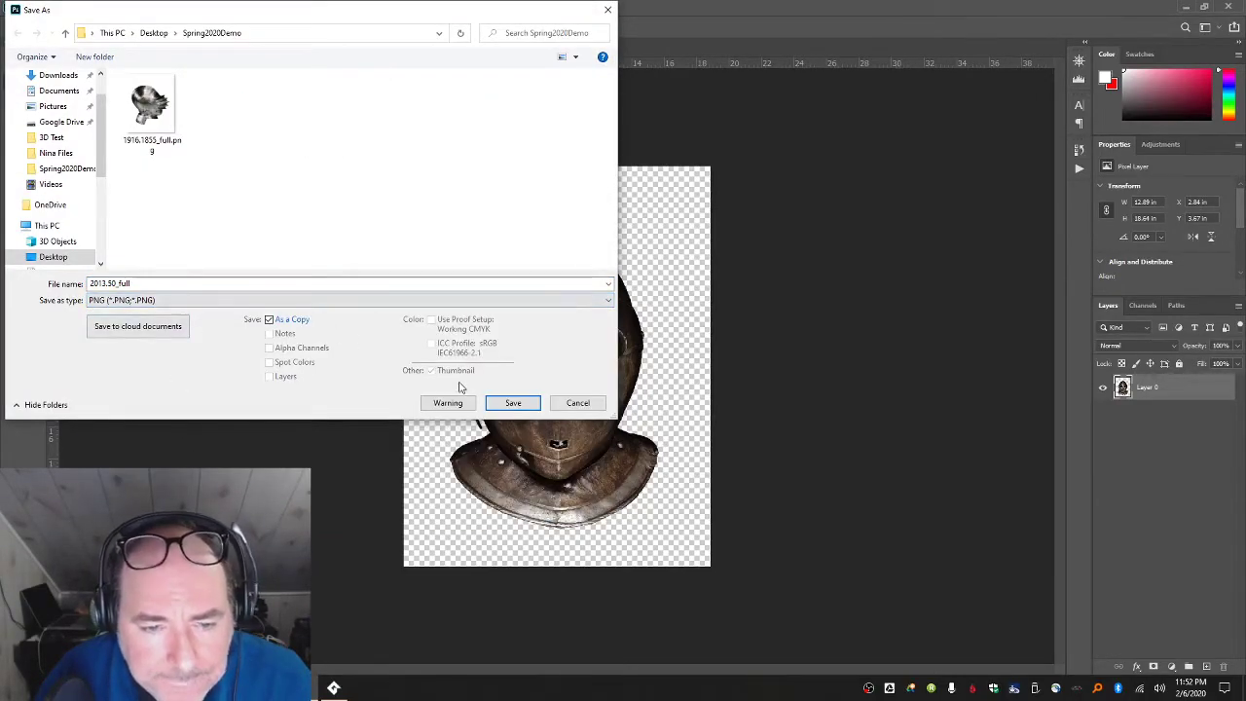
left_click(513, 403)
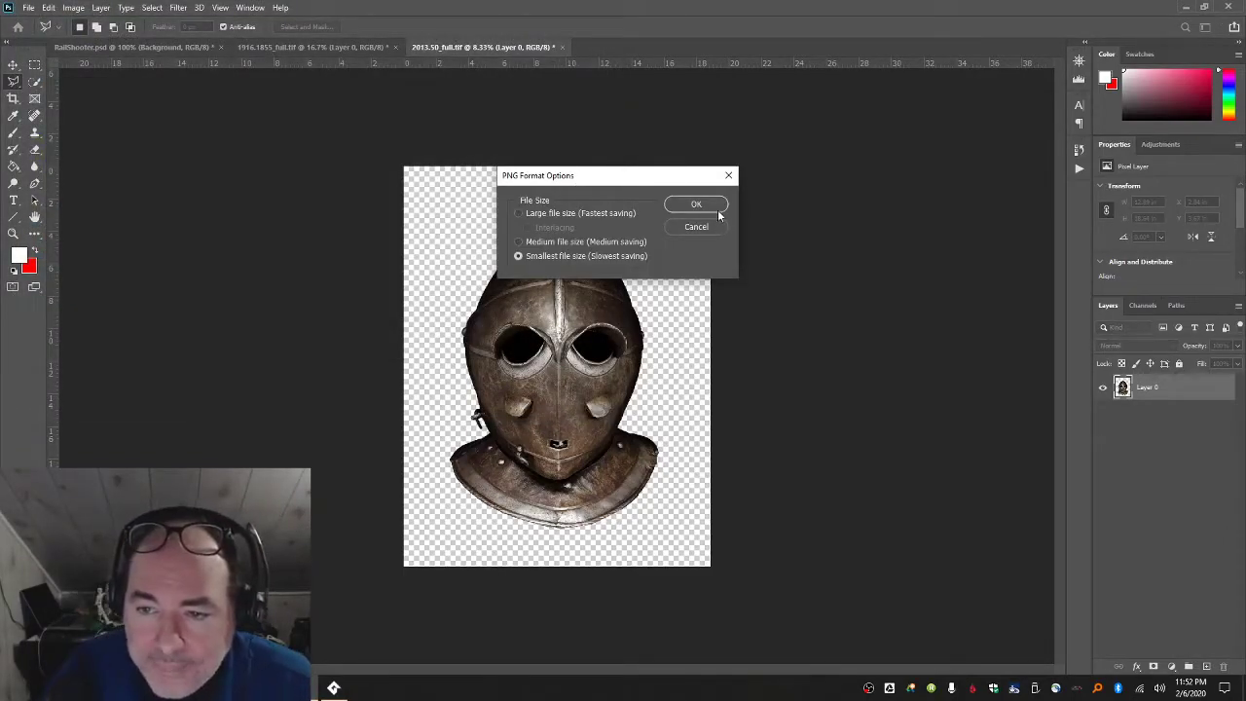
left_click(716, 205)
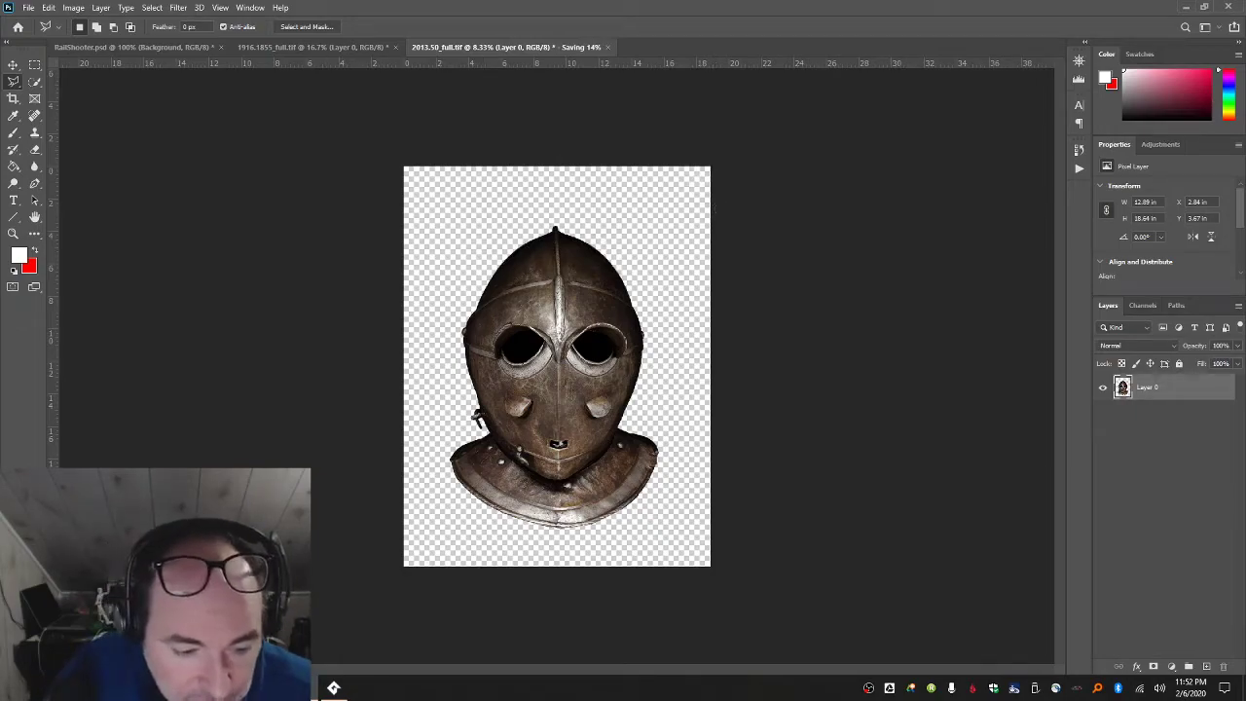
- Copy the entire cut-out helmet from 1916.1855_full.tif and close that document without saving its changes
left_click(271, 48)
key("ctrl+a")
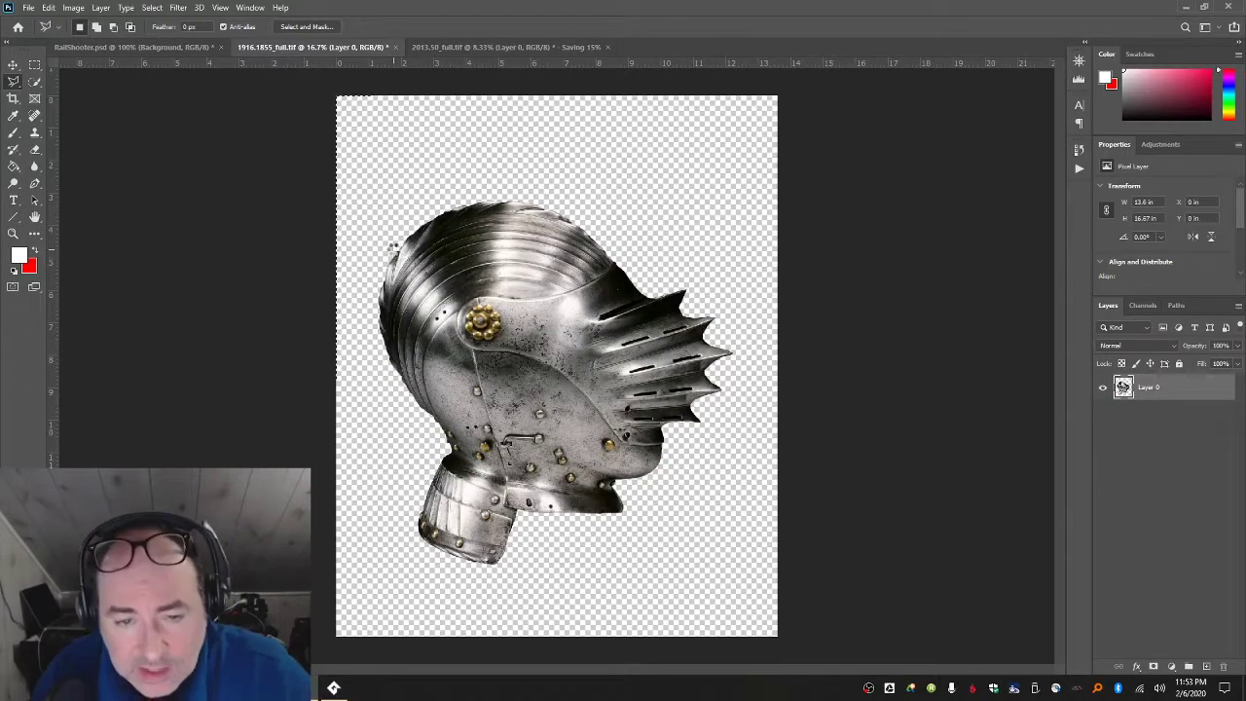
key("ctrl+w")
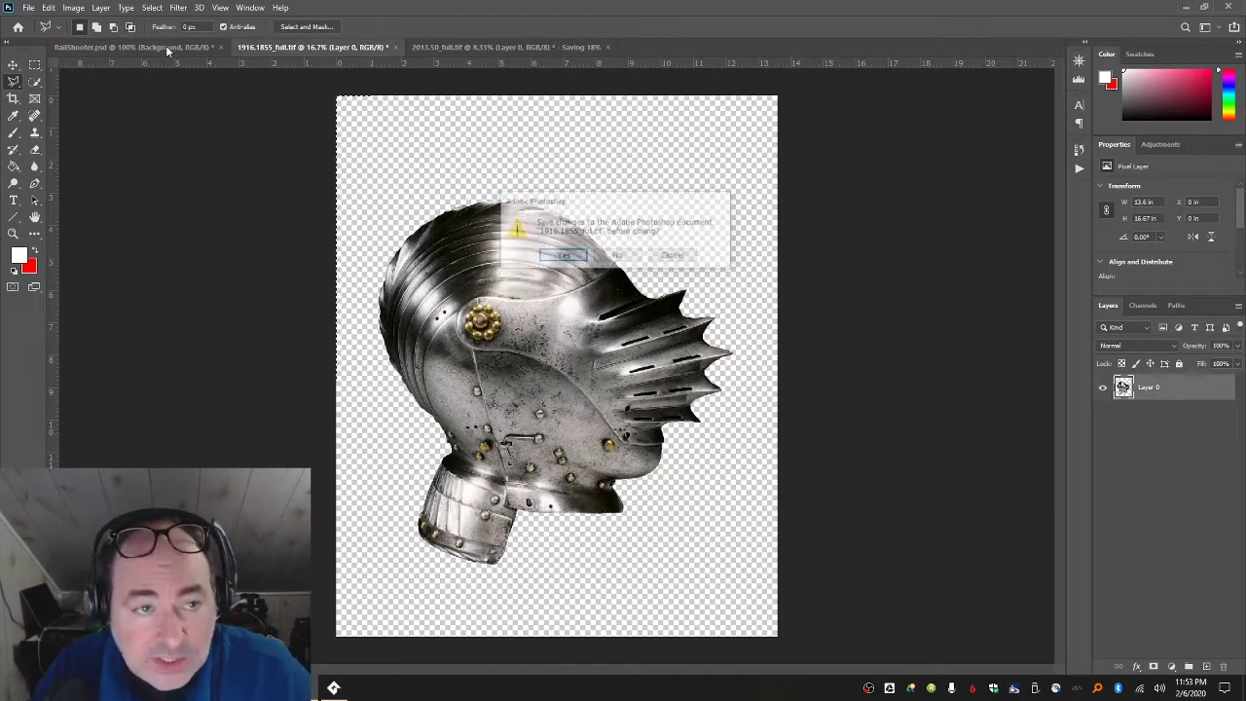
left_click(605, 261)
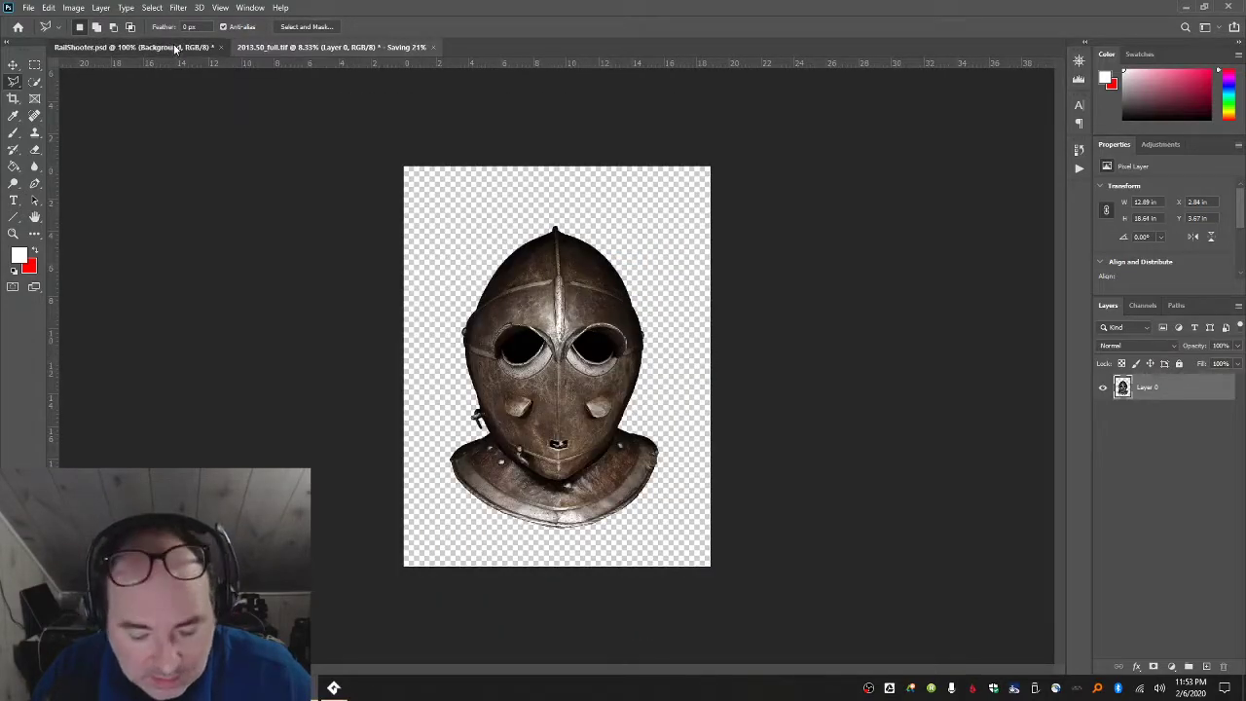
- Paste the copied helmet into RailShooter.psd, scale it down to 4.25%, and place it in the sky above the dark hills
left_click(175, 49)
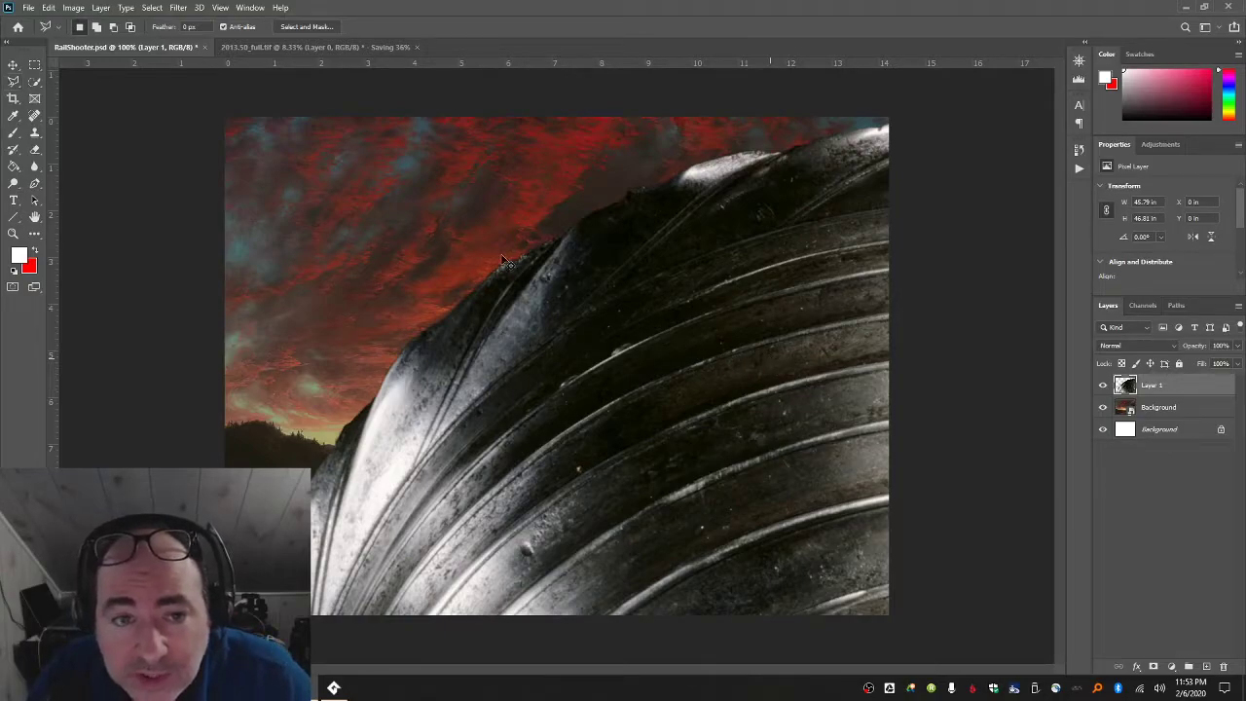
key("ctrl+t")
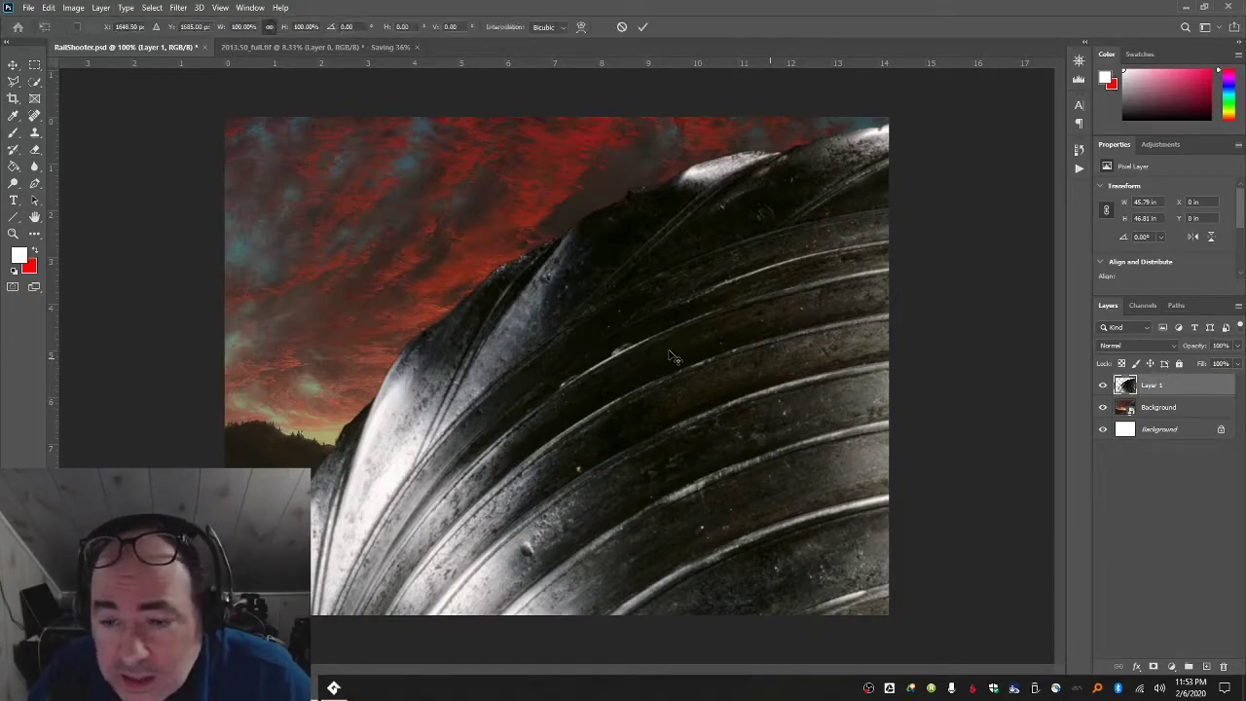
left_click_drag(573, 340, 447, 310)
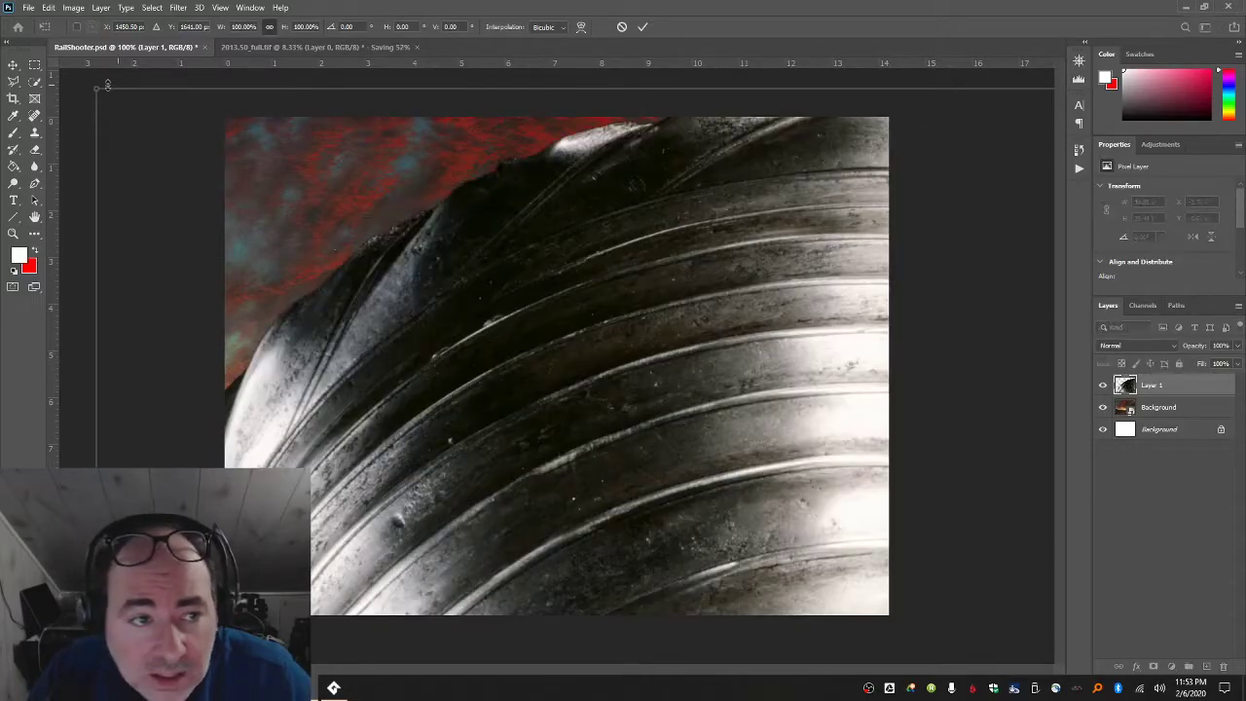
mouse_move(98, 90)
left_mouse_down()
mouse_move(584, 346)
mouse_move(842, 462)
left_mouse_up()
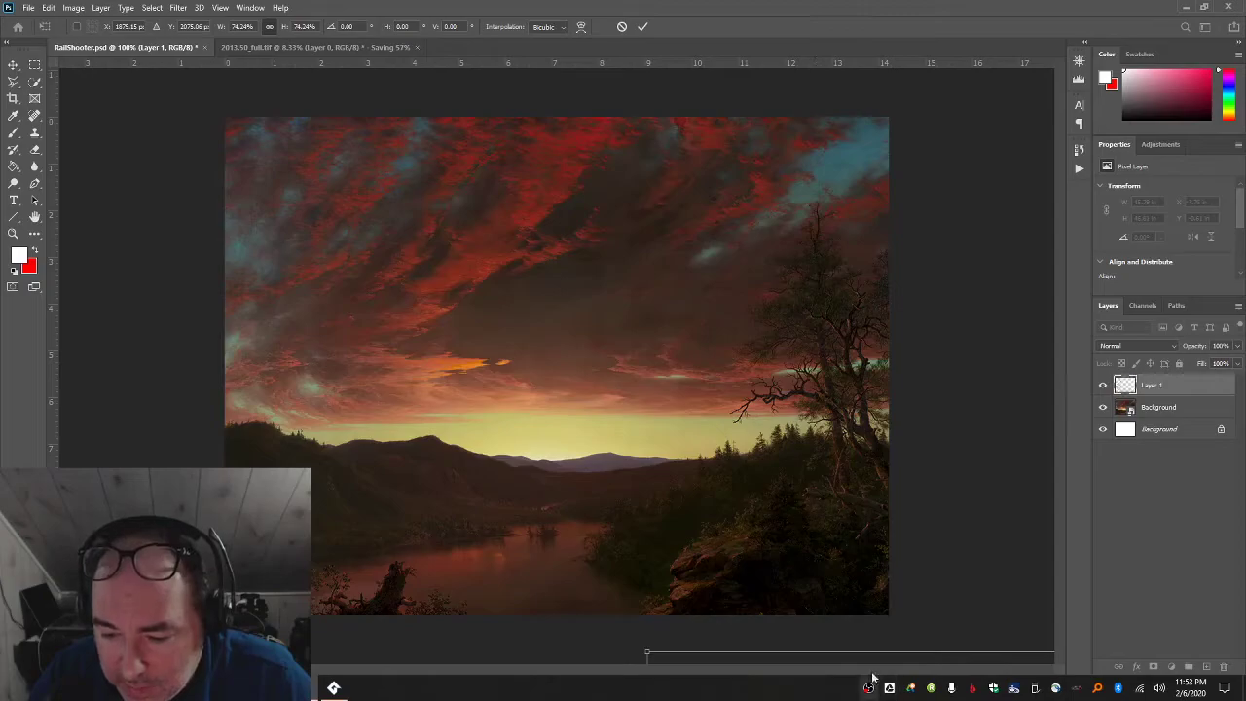
left_click_drag(862, 650, 482, 494)
left_click_drag(681, 545, 320, 186)
left_click_drag(77, 175, 403, 511)
left_click_drag(720, 555, 408, 180)
left_click_drag(88, 135, 403, 458)
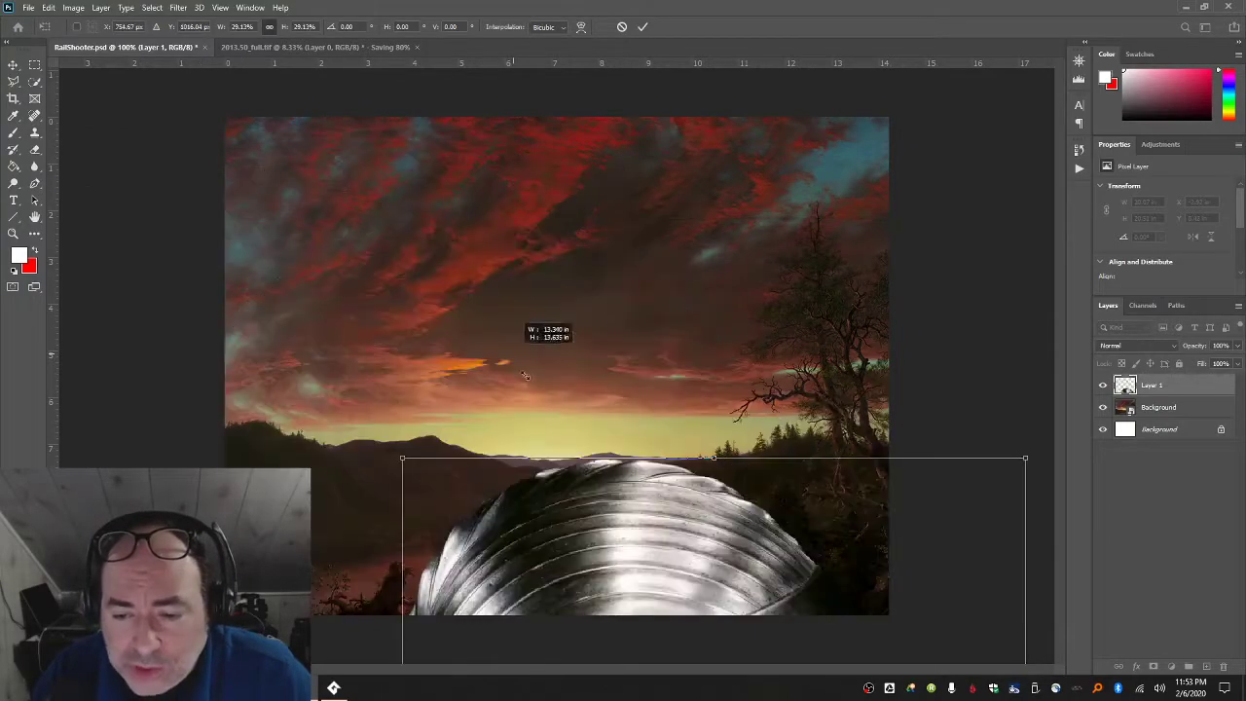
left_click_drag(421, 501, 418, 356)
left_click_drag(551, 435, 417, 340)
left_click_drag(375, 255, 370, 191)
left_click_drag(274, 208, 276, 315)
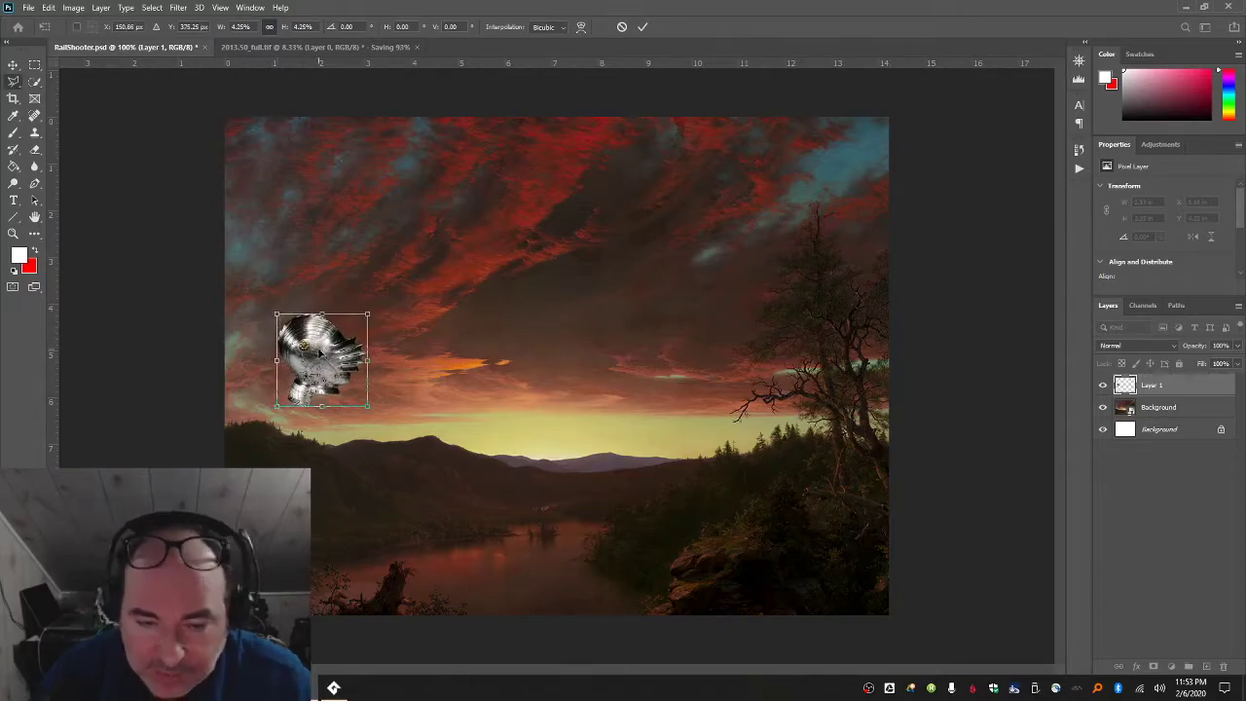
key("Return")
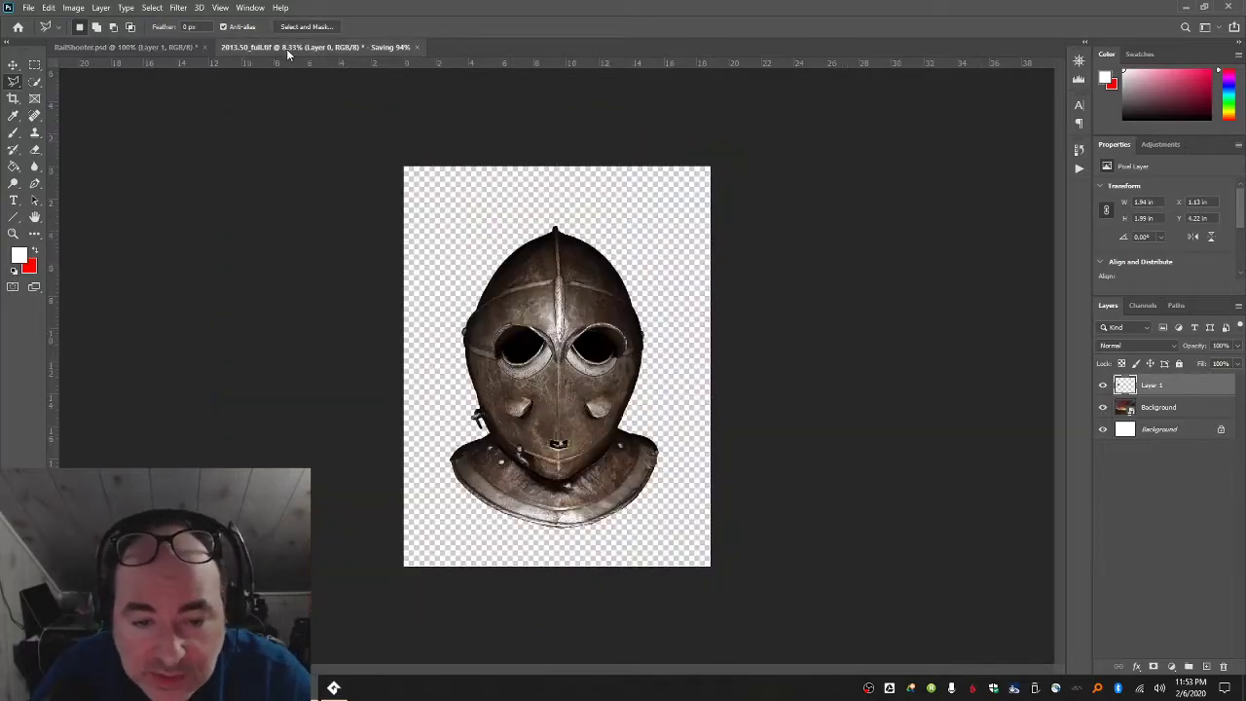
- Open 1989.362_full.tif from the Spring2020Demo folder as a new document and convert its background to a regular layer named Layer 0
left_click(286, 48)
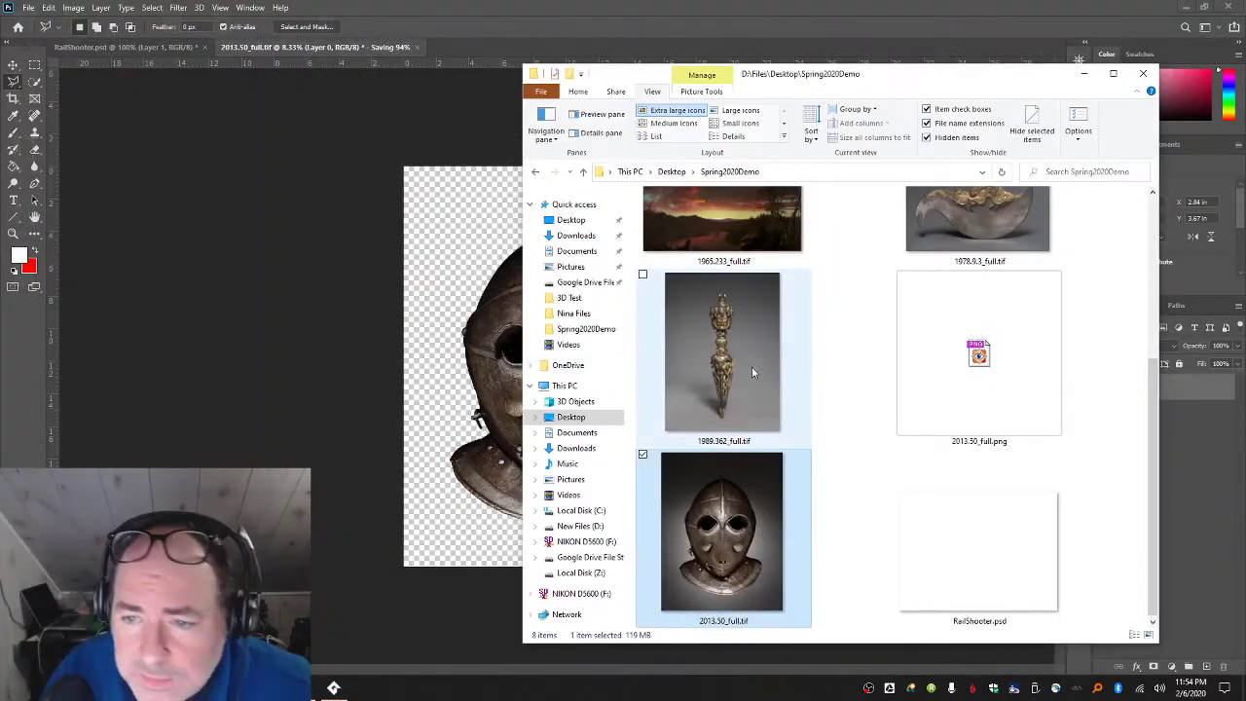
scroll(745, 365, "up", 3)
scroll(806, 386, "down", 3)
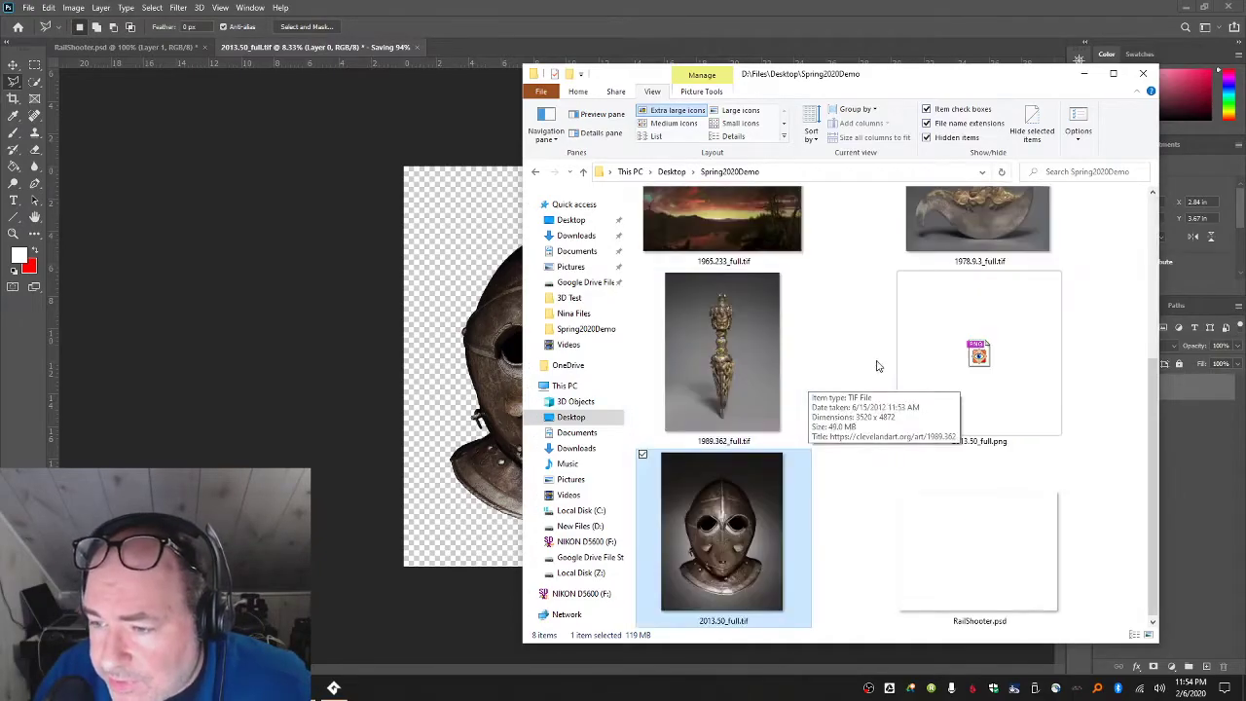
left_click_drag(720, 391, 441, 53)
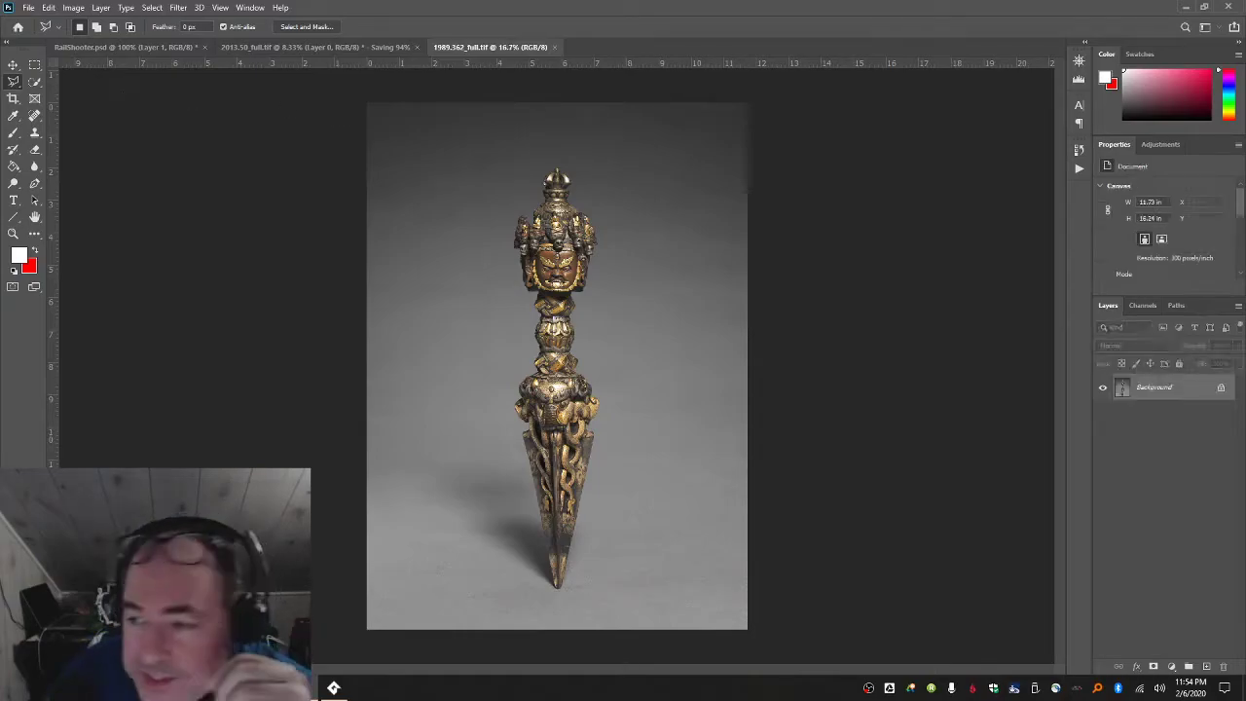
double_click(1186, 390)
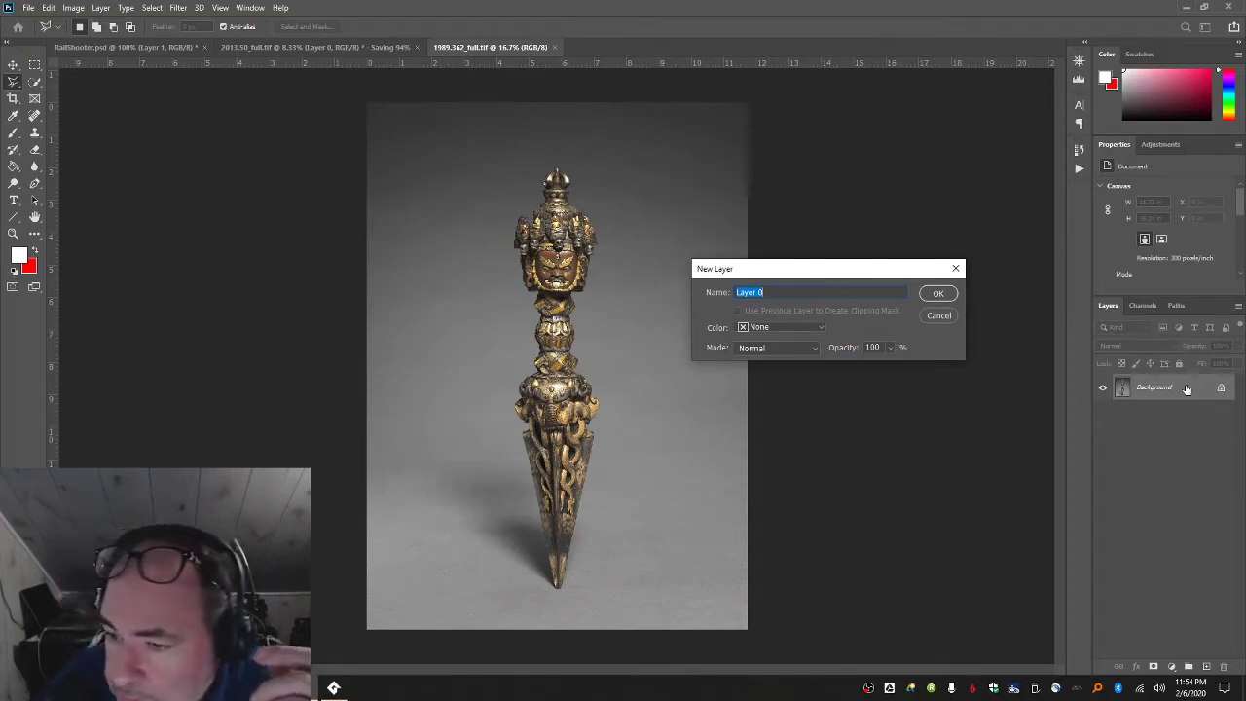
key("Return")
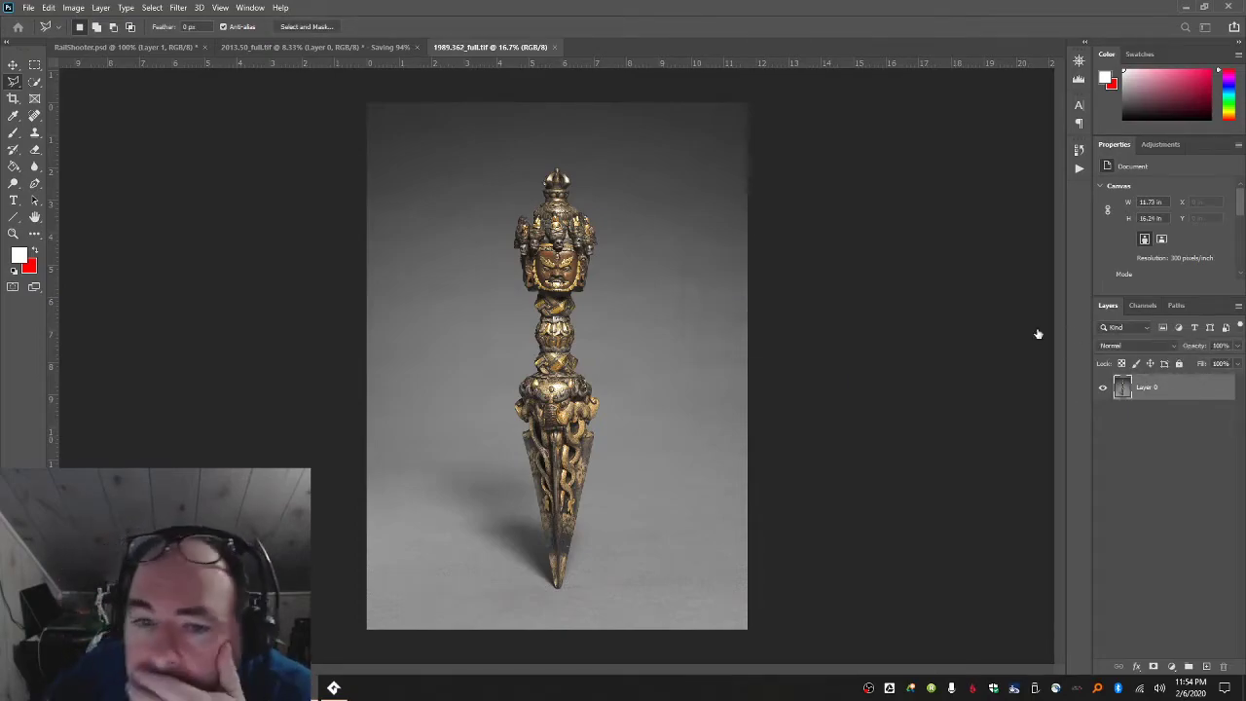
- Select the grey backdrop with the Quick Selection tool and subtract the ritual dagger's handle and blade from the selection
left_click(35, 82)
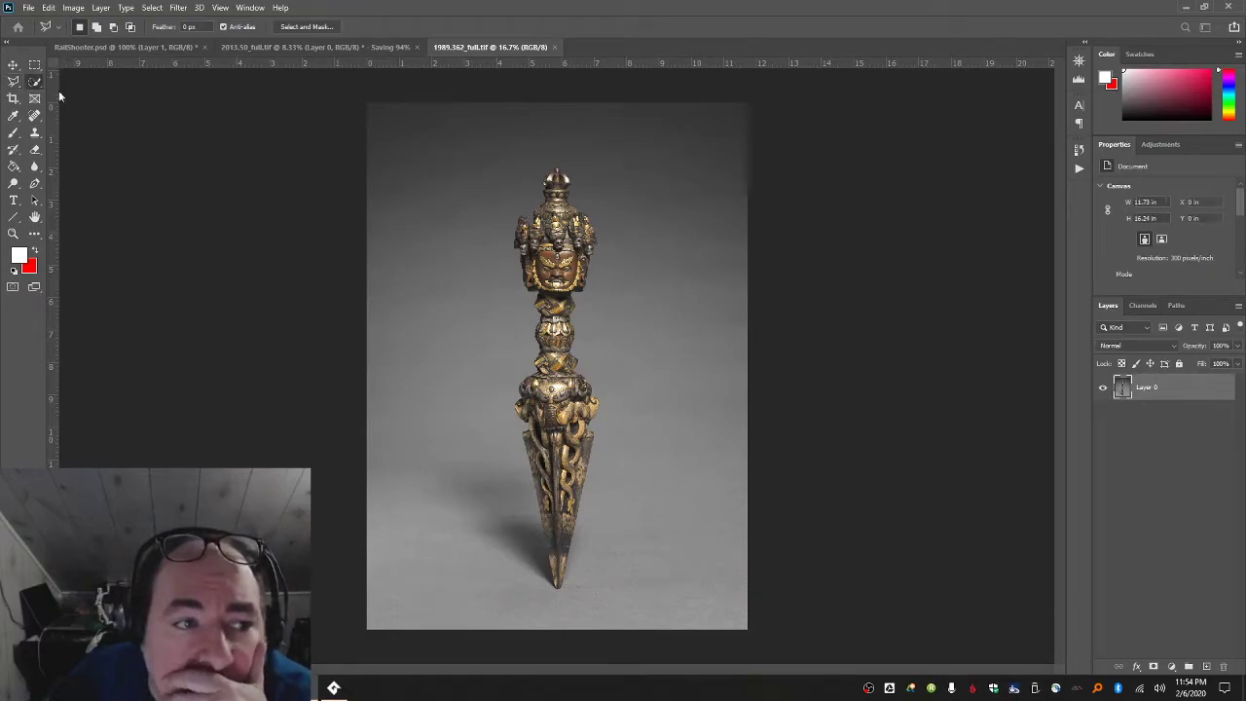
mouse_move(690, 147)
left_mouse_down()
mouse_move(675, 96)
mouse_move(680, 143)
mouse_move(520, 117)
mouse_move(481, 151)
mouse_move(464, 218)
mouse_move(464, 457)
left_mouse_up()
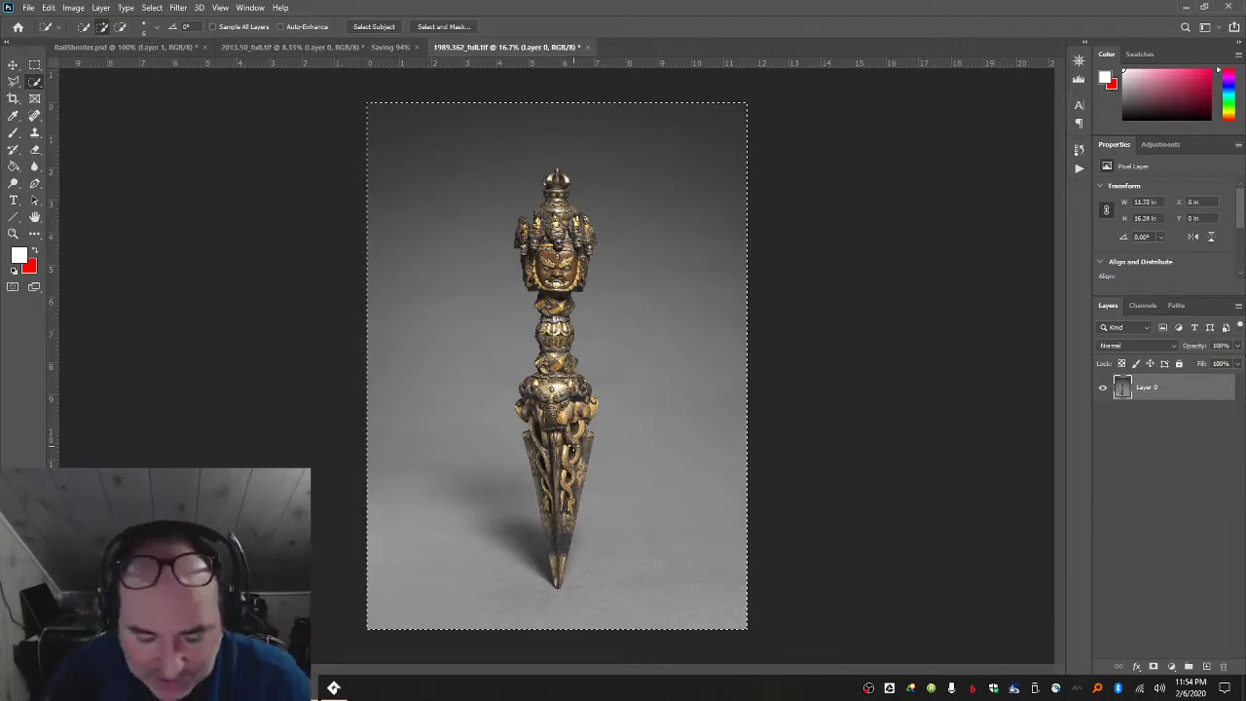
mouse_move(574, 446)
left_mouse_down()
mouse_move(546, 404)
mouse_move(564, 496)
mouse_move(555, 562)
mouse_move(528, 374)
mouse_move(562, 329)
mouse_move(558, 185)
mouse_move(550, 243)
mouse_move(539, 246)
mouse_move(582, 251)
mouse_move(580, 284)
left_mouse_up()
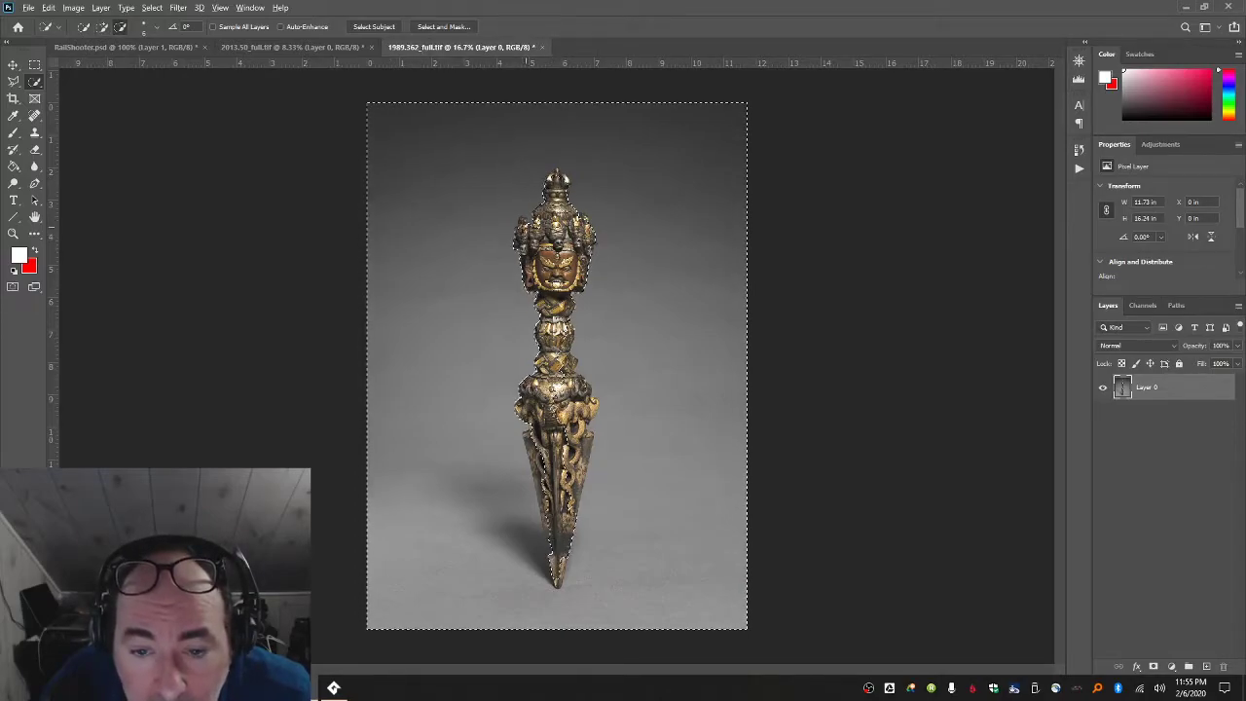
mouse_move(546, 427)
left_mouse_down()
mouse_move(533, 434)
mouse_move(575, 467)
mouse_move(573, 505)
mouse_move(579, 389)
left_mouse_up()
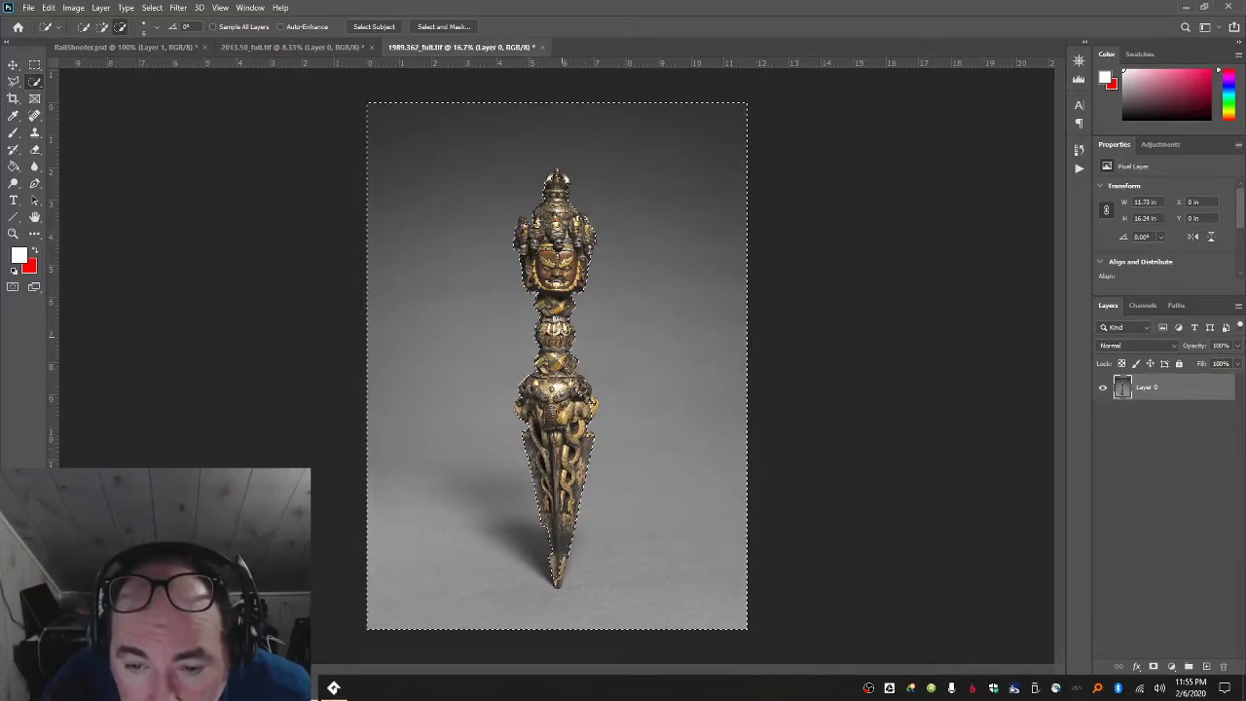
- Refine the backdrop selection's edge around the dagger's pronged finial and the small crown figures above its face
left_click(15, 233)
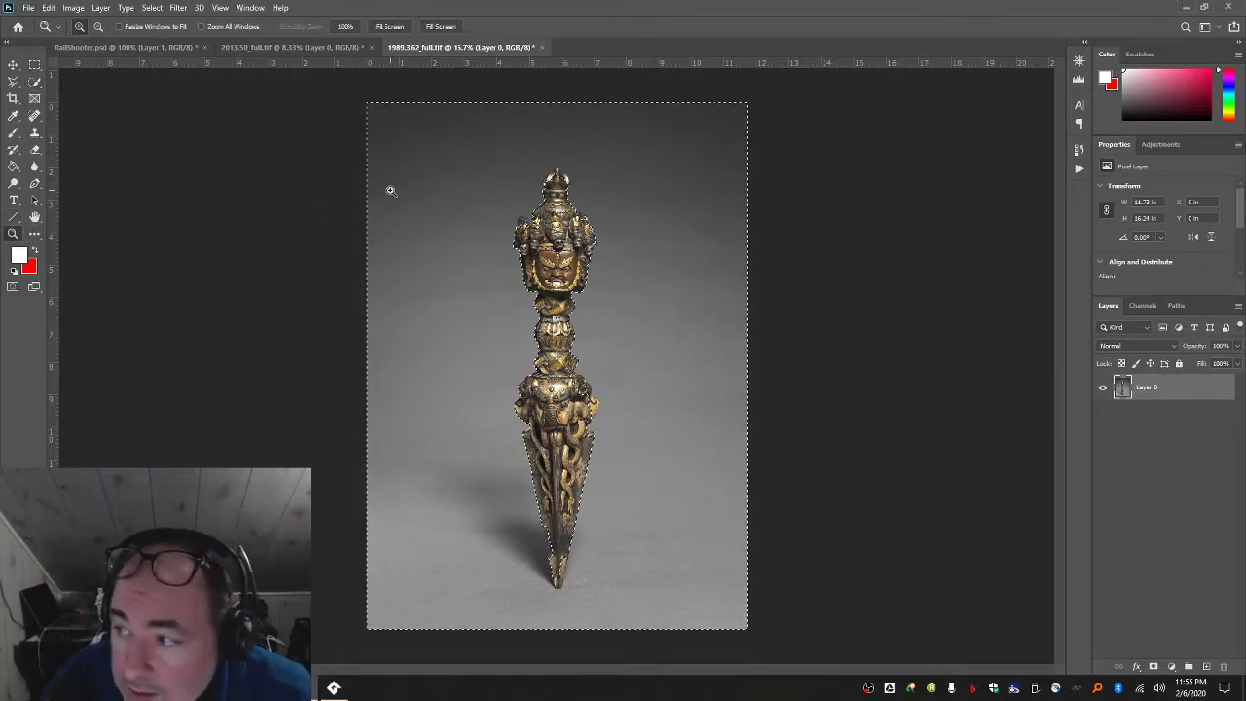
left_click(556, 199)
left_click(556, 153)
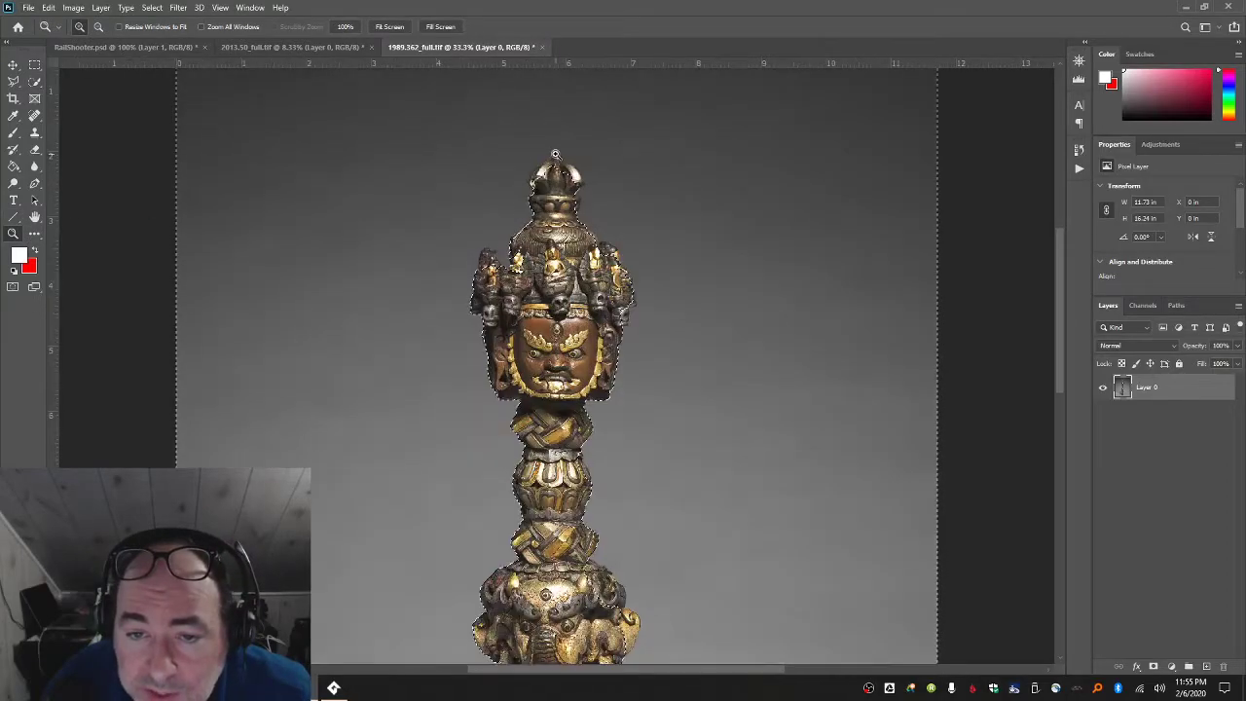
left_click(558, 153)
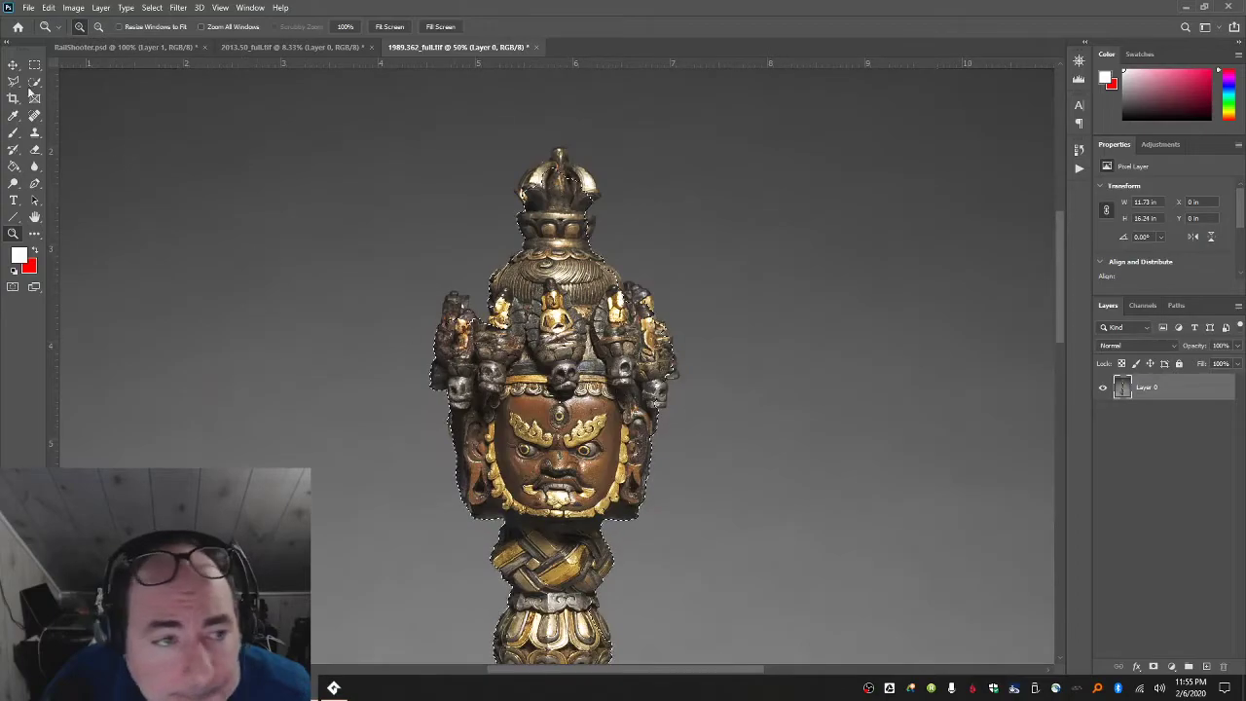
key("w")
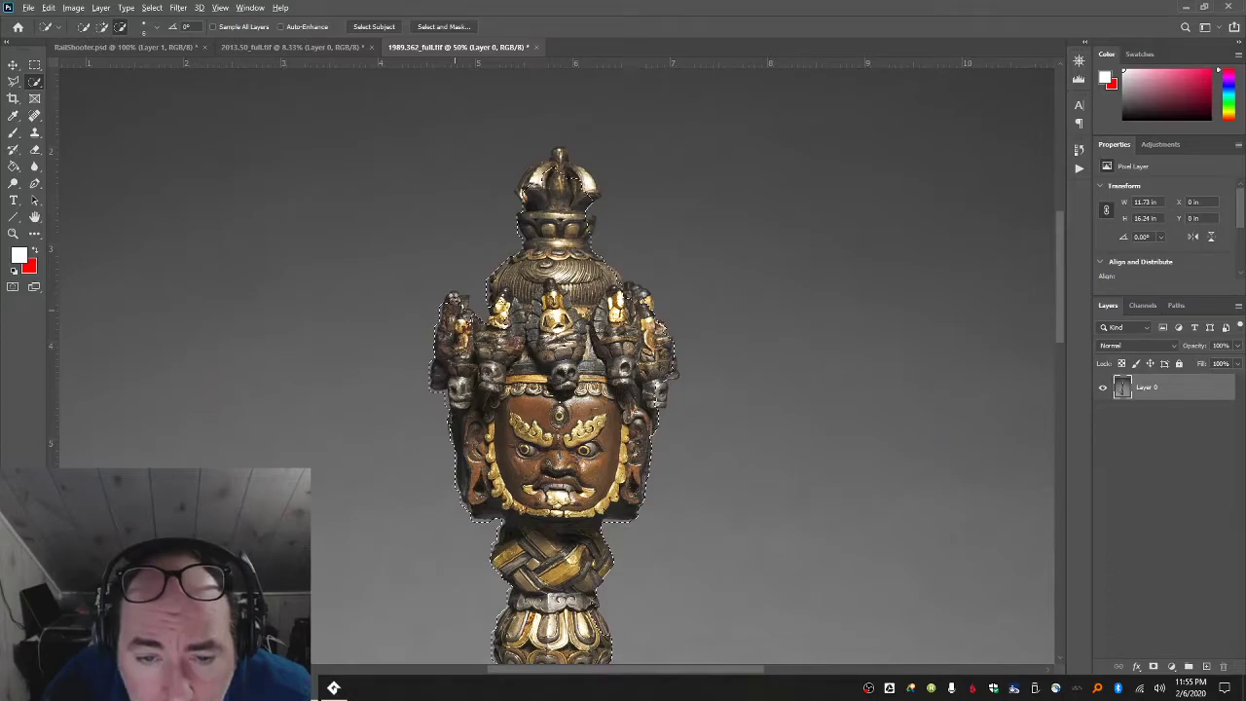
left_click(453, 299, "alt")
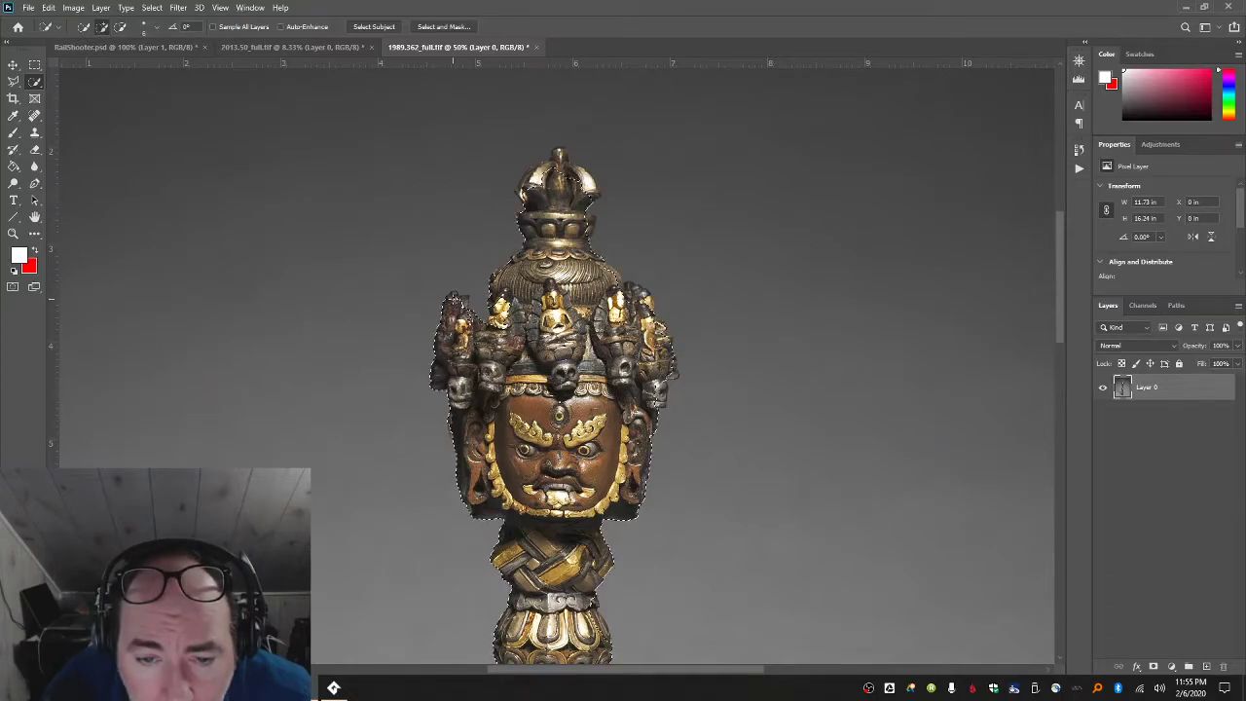
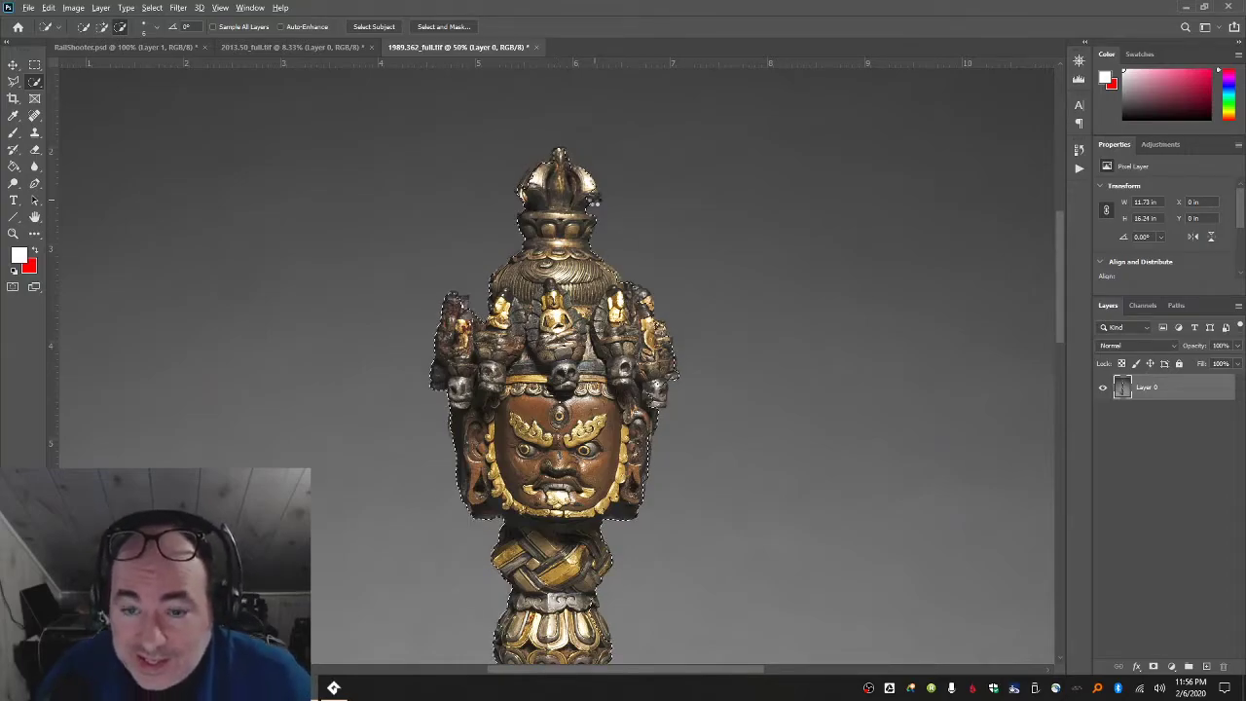
key("alt")
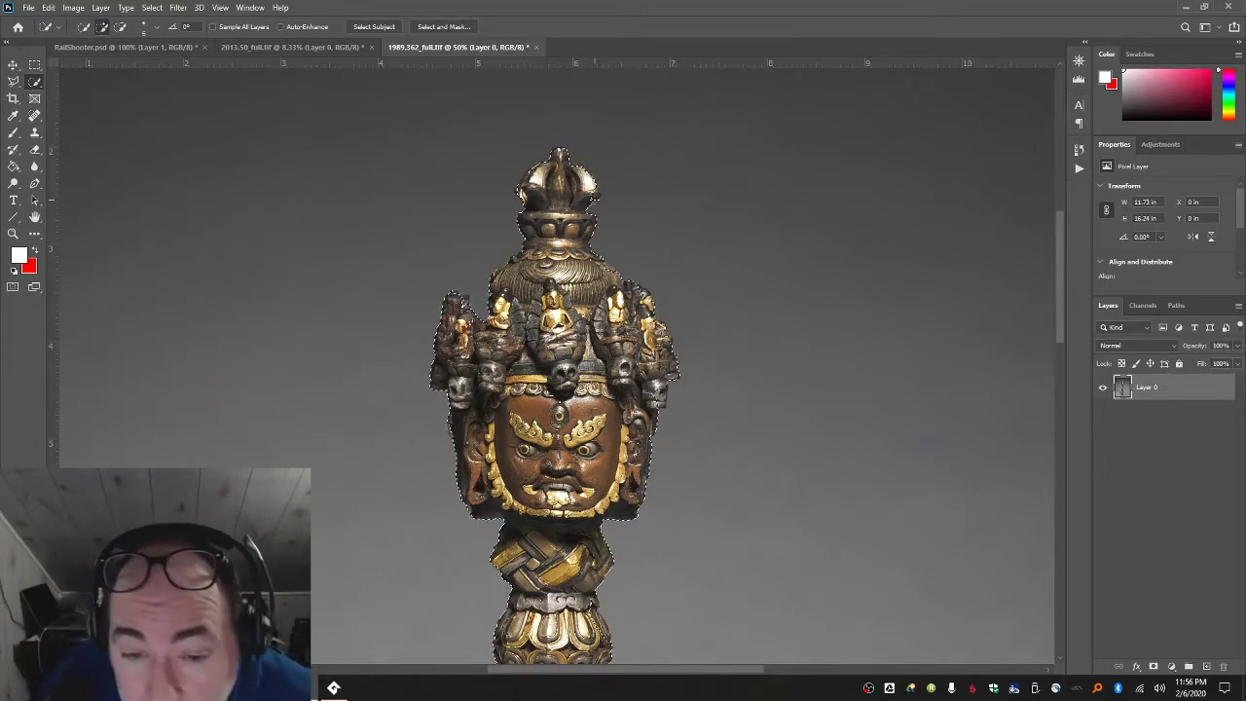
key("alt")
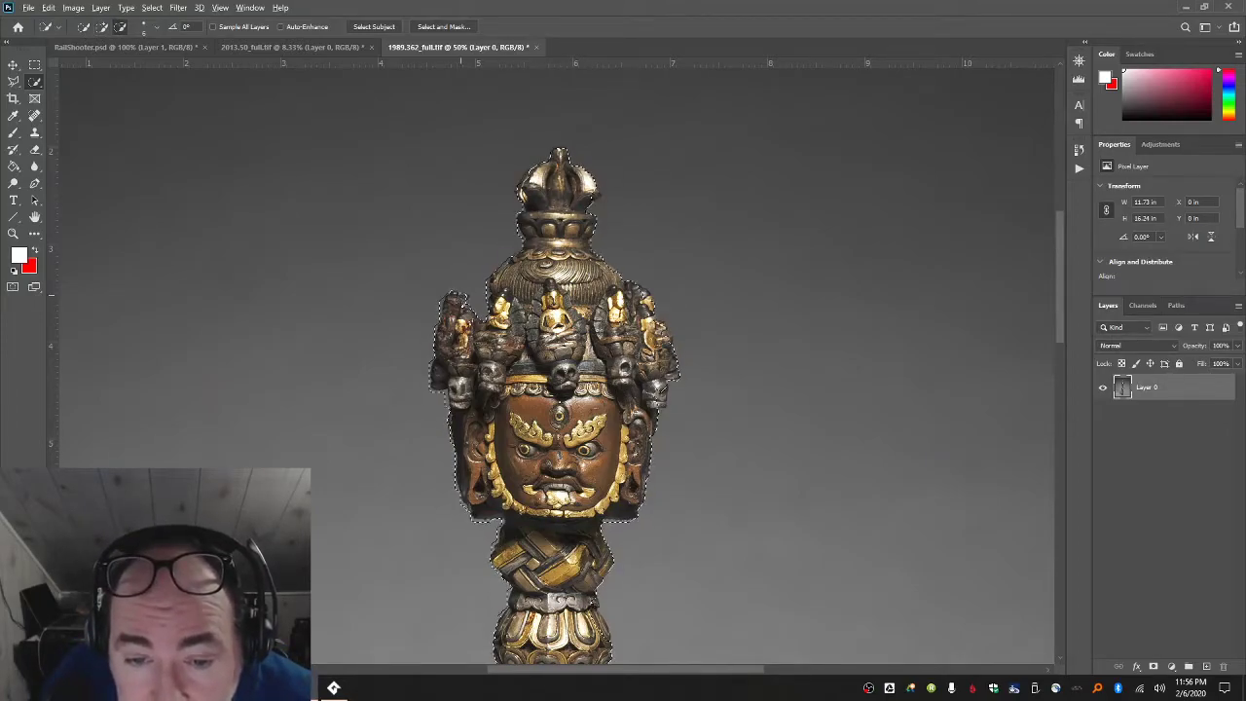
key("alt")
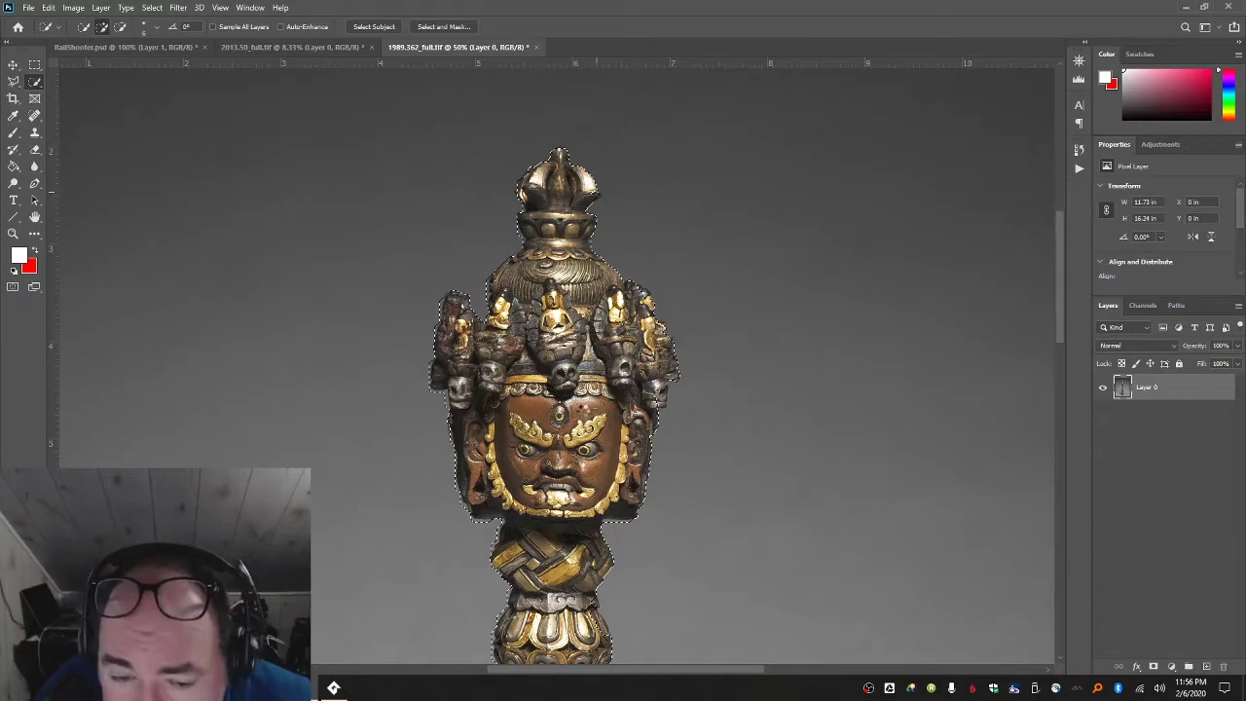
- Correct the backdrop selection along the ribbed dome beneath the finial and at the outer crown figure
scroll(584, 412, "down", 2)
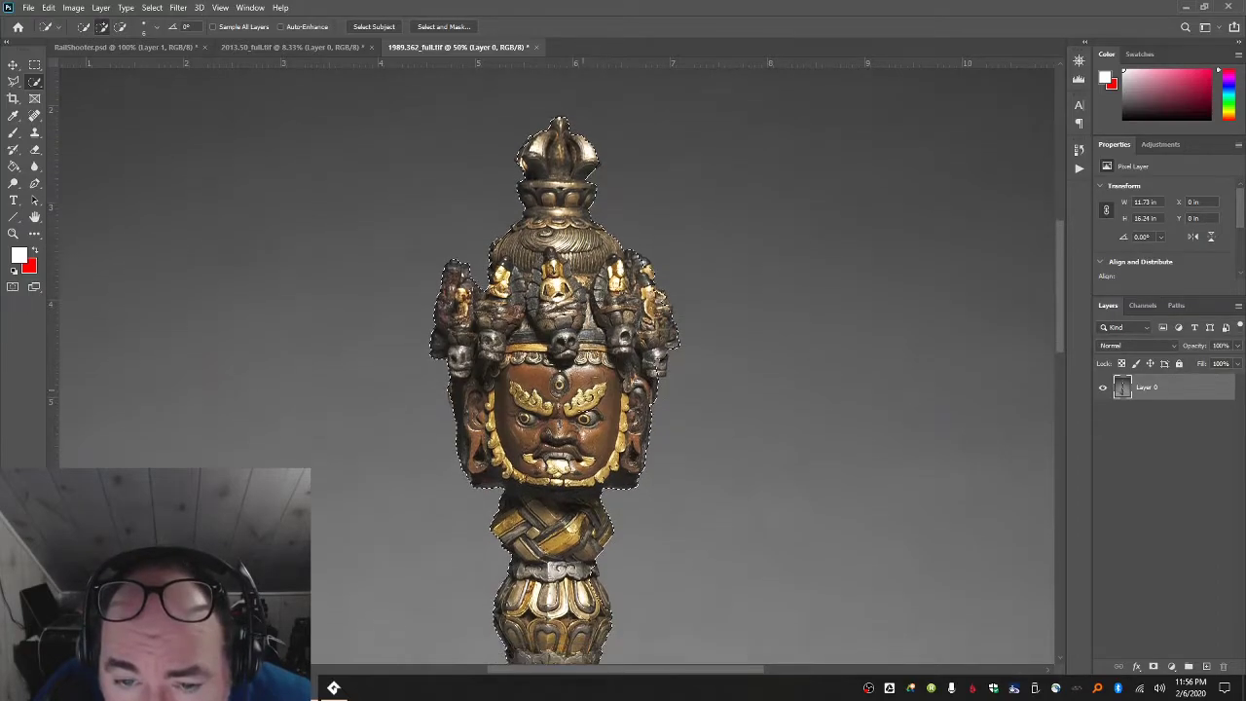
left_click(501, 239)
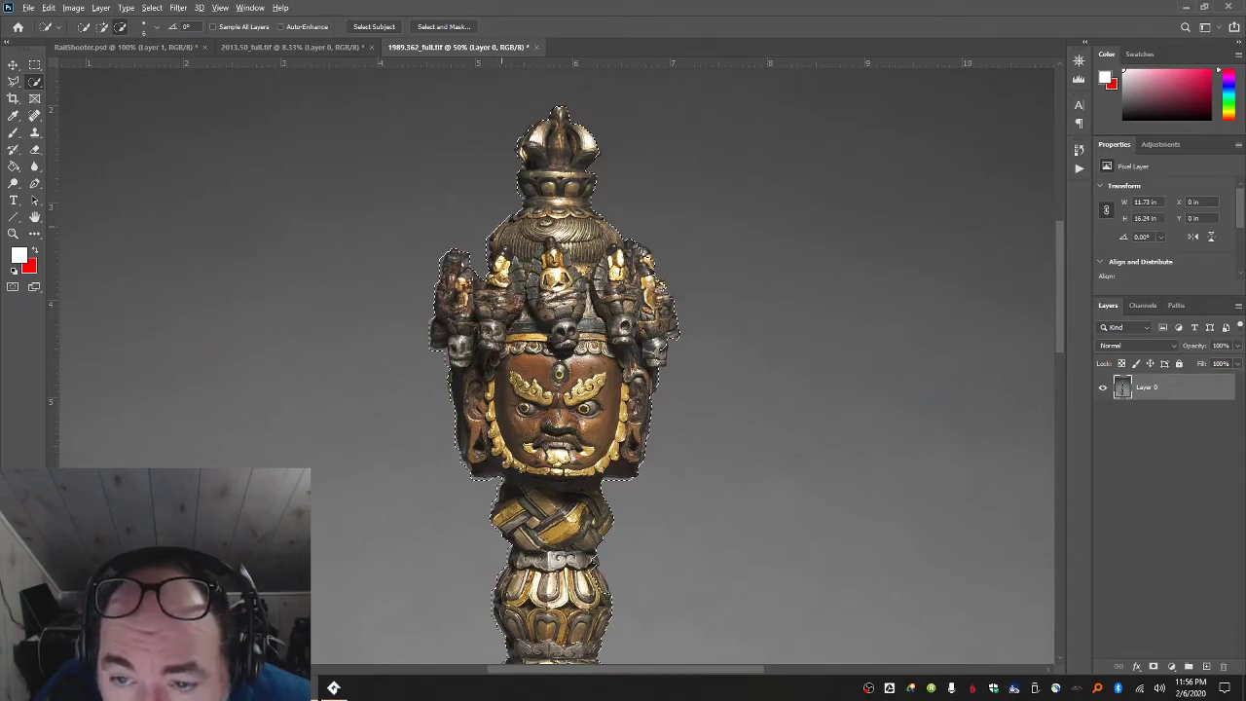
left_click(644, 249, "alt")
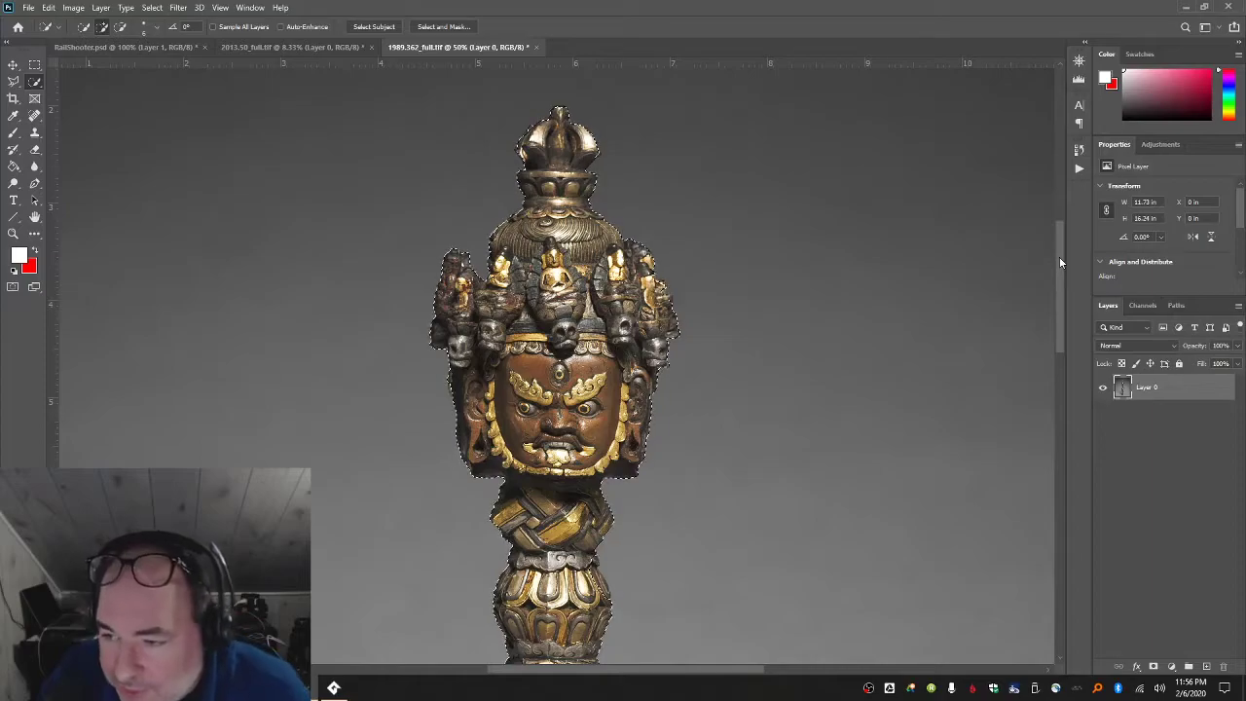
- Exclude the blade's lower left edge and tip from the background selection with the Quick Selection tool
left_click_drag(1059, 256, 1070, 428)
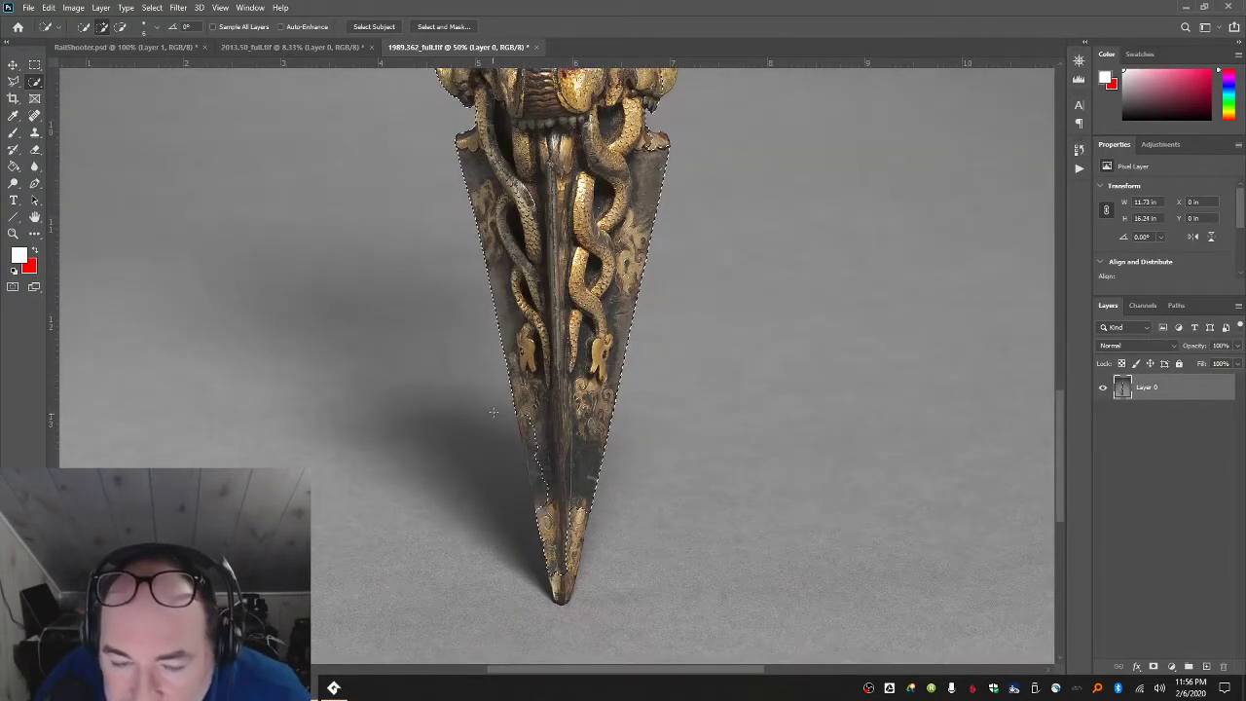
mouse_move(525, 419)
left_mouse_down()
mouse_move(540, 492)
mouse_move(533, 458)
left_mouse_up()
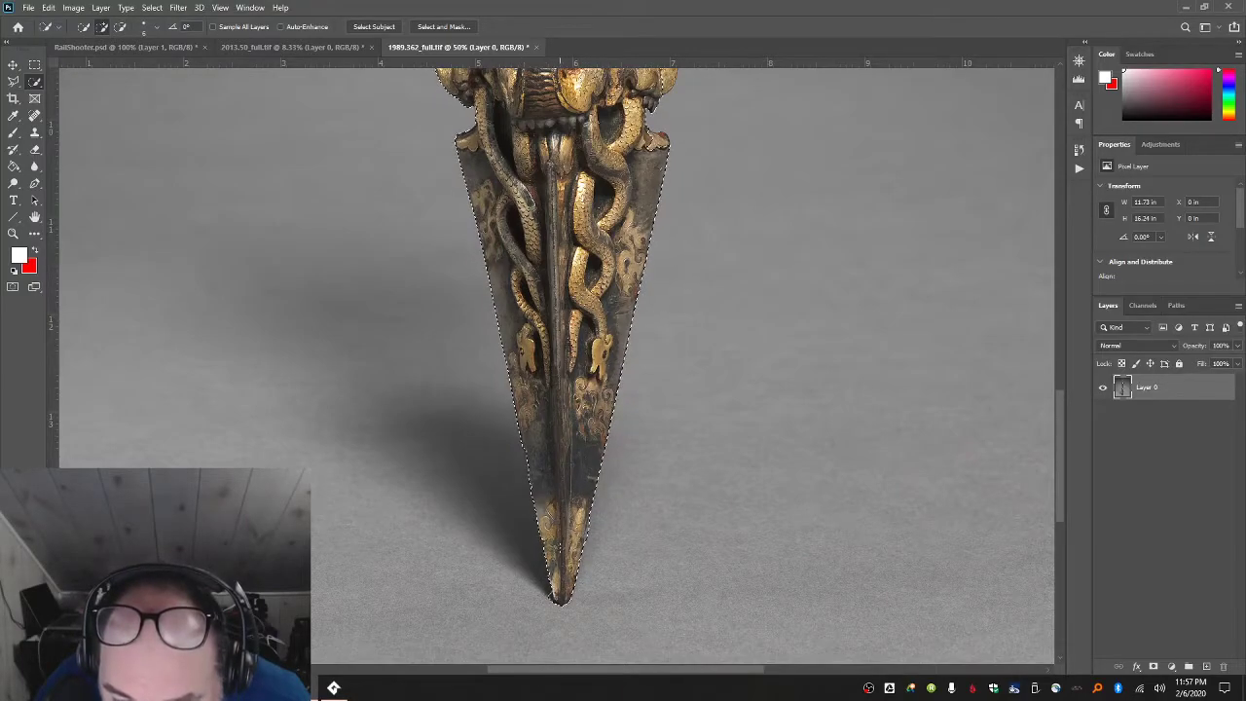
- Try to refine the background selection around the blade's tip and lower right edge with the Polygonal Lasso
left_click(14, 82)
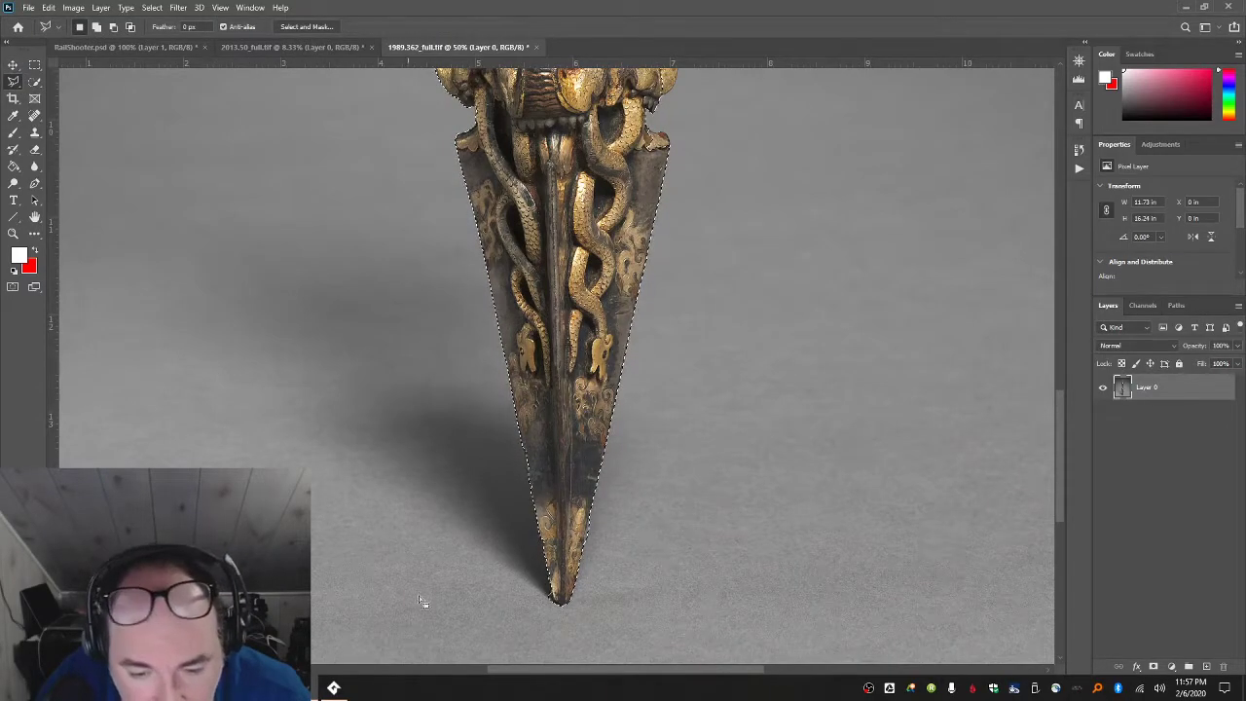
left_click(490, 584)
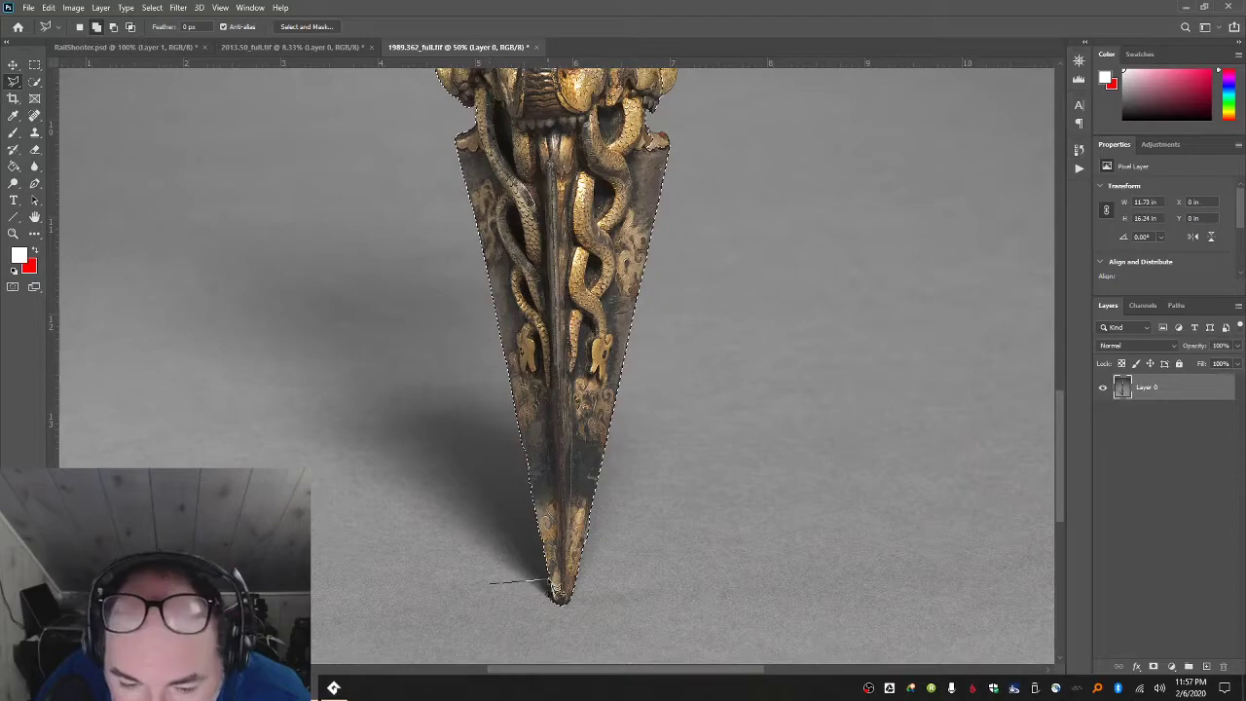
left_click(559, 603)
key("Escape")
left_click(600, 618)
left_click(583, 568)
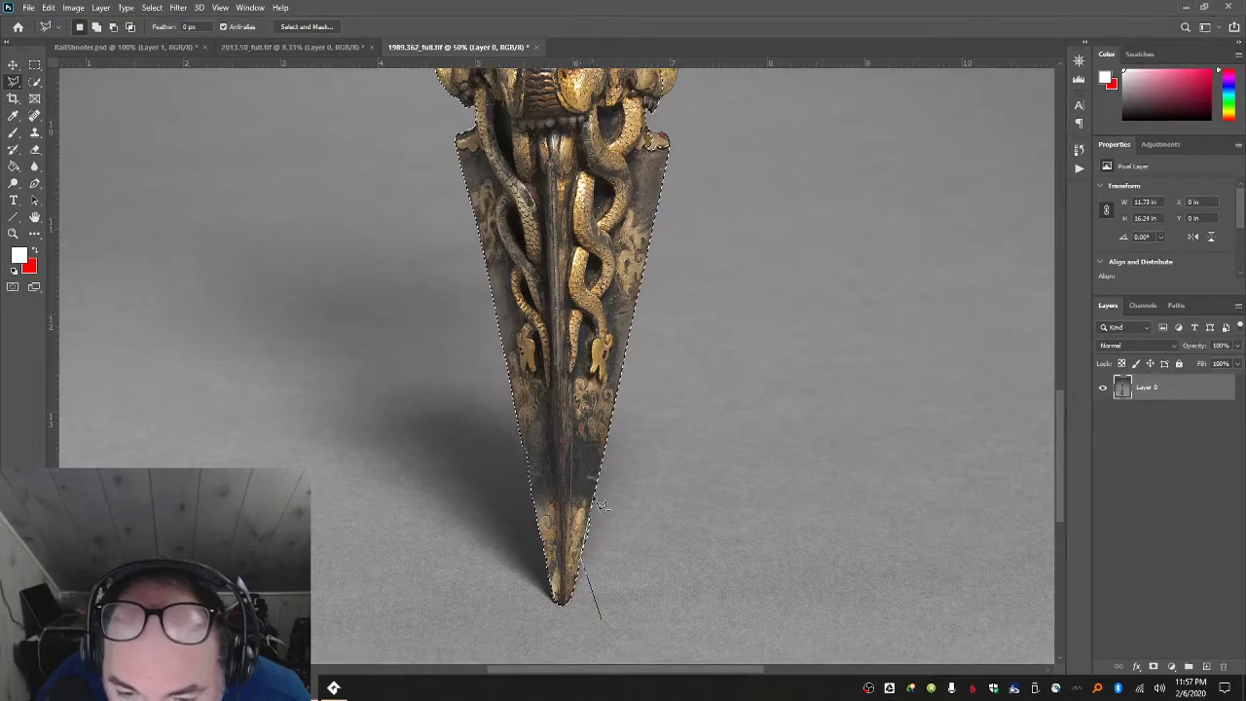
left_click(628, 424)
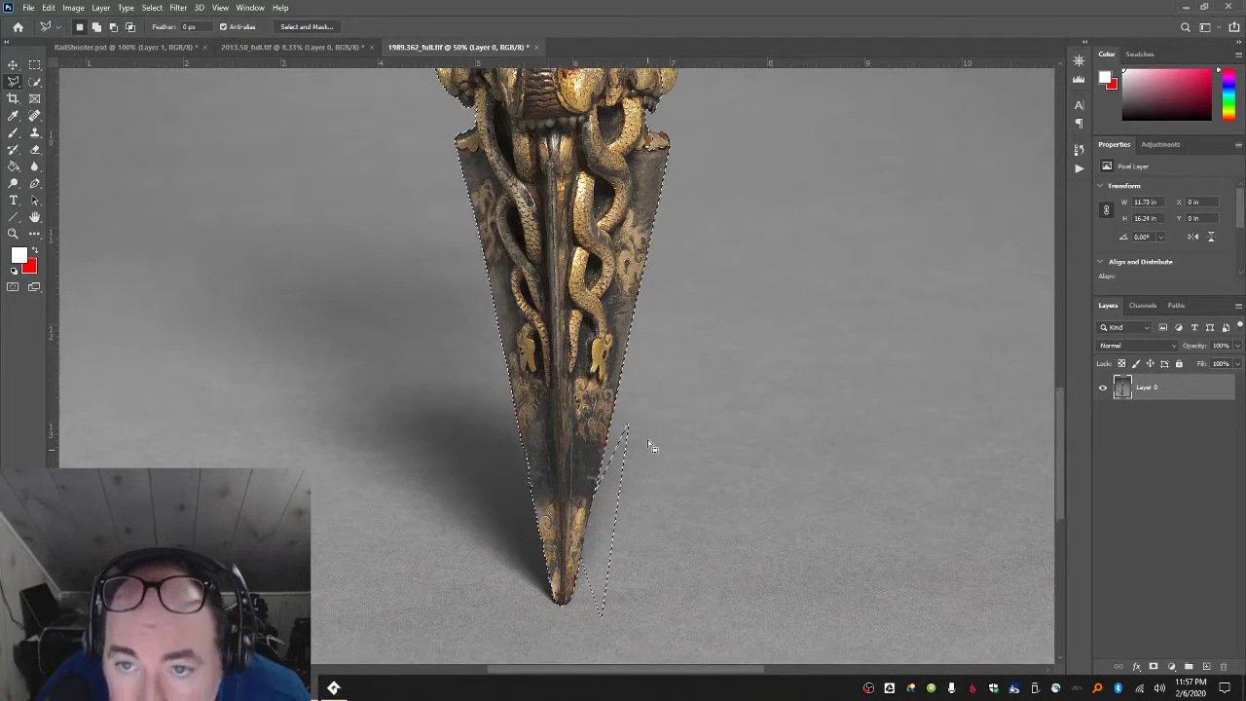
- Subtract a sliver at the blade's upper right shoulder from the background selection with the Polygonal Lasso
scroll(647, 439, "up", 1)
scroll(650, 446, "up", 6)
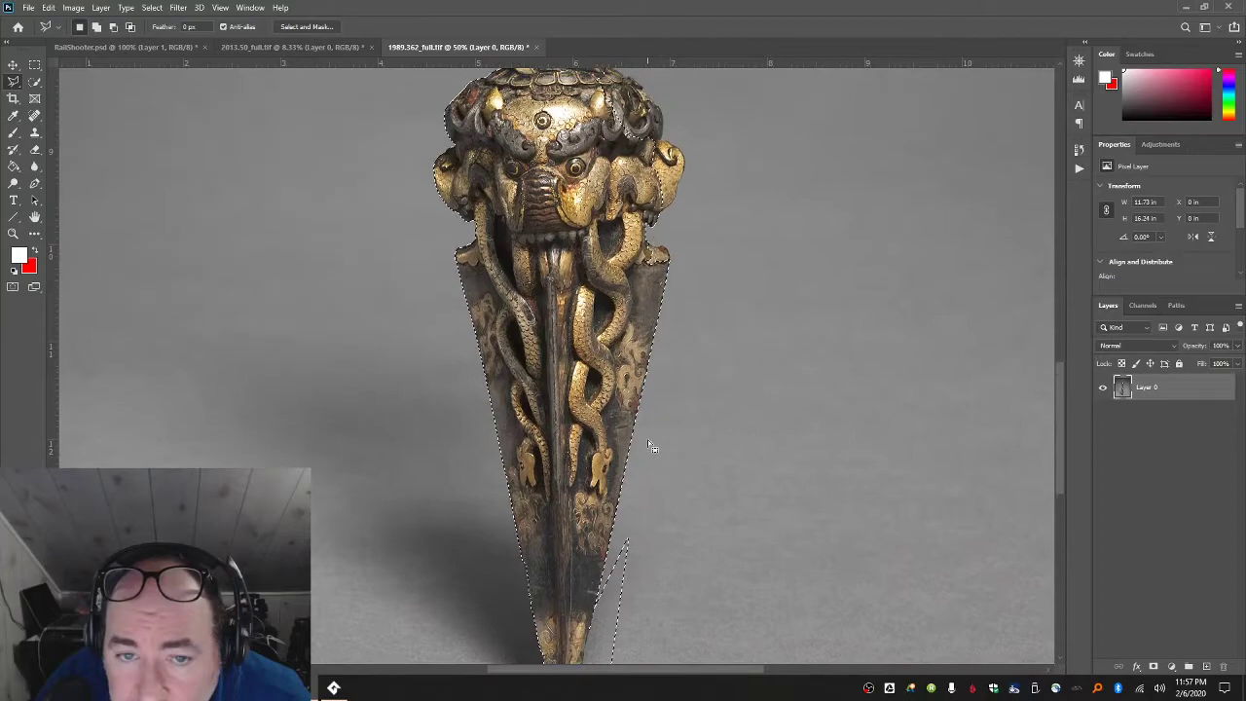
scroll(650, 446, "up", 2)
scroll(652, 447, "up", 5)
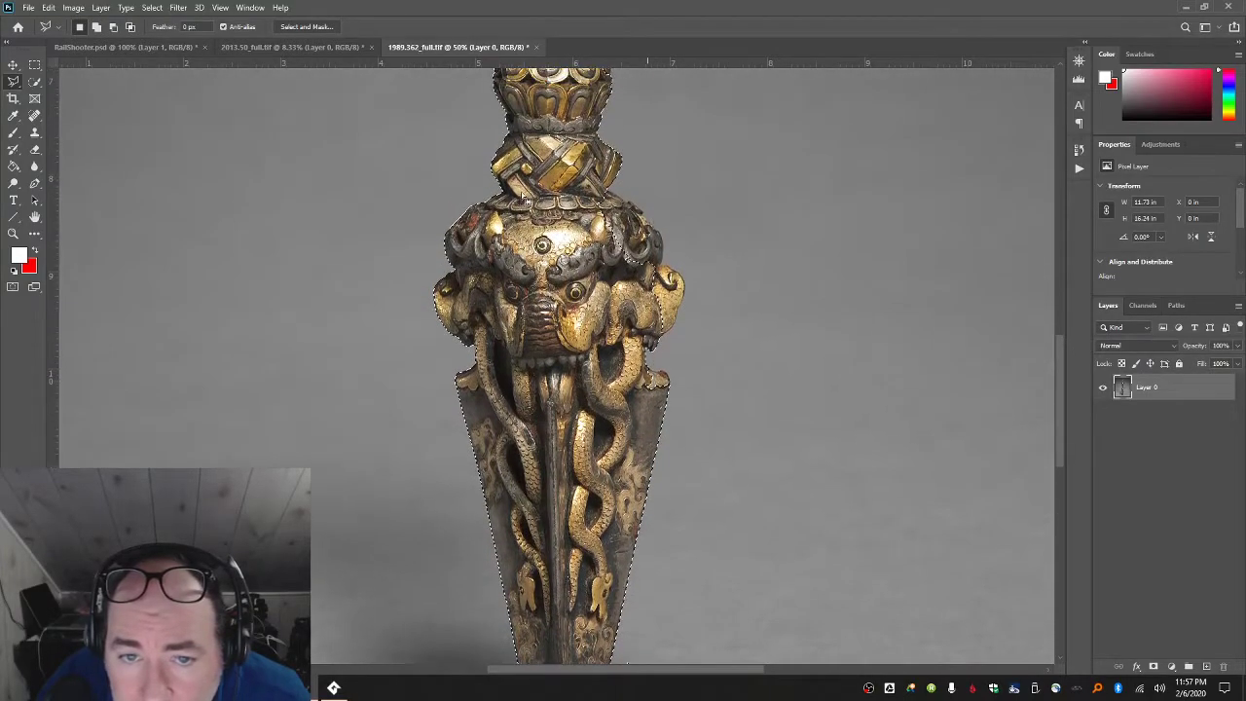
scroll(499, 471, "up", 4)
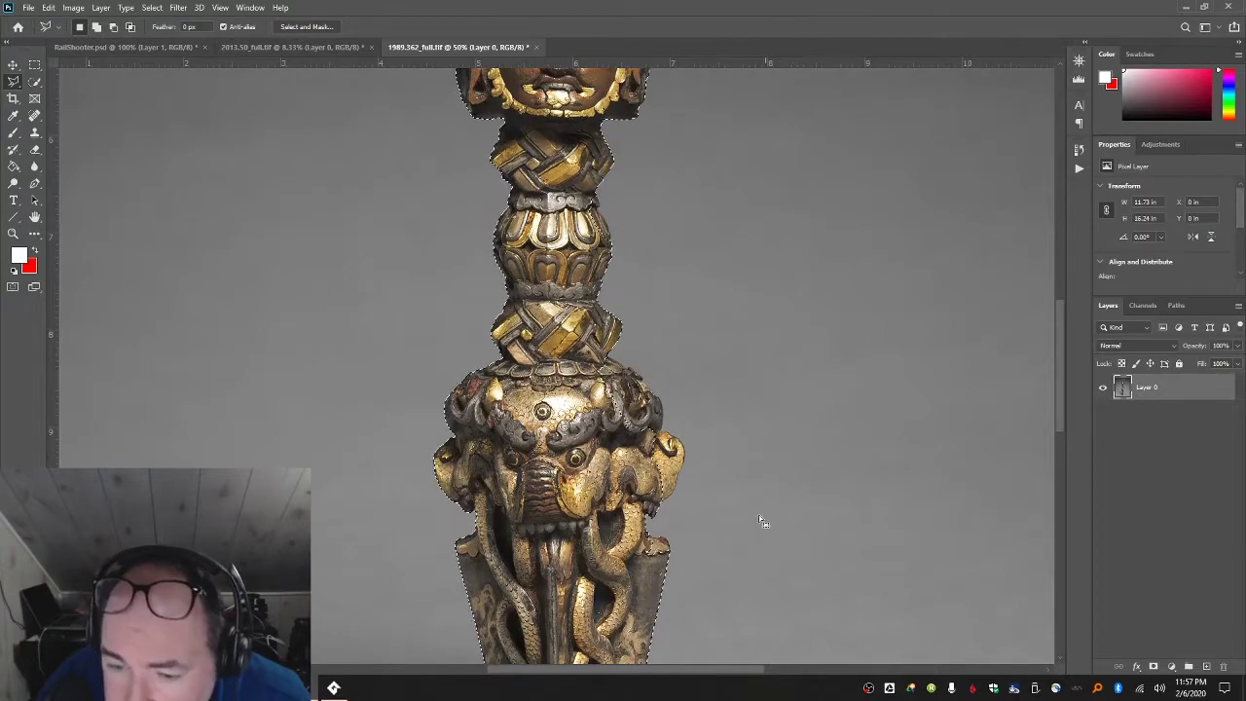
left_click(624, 574, "alt")
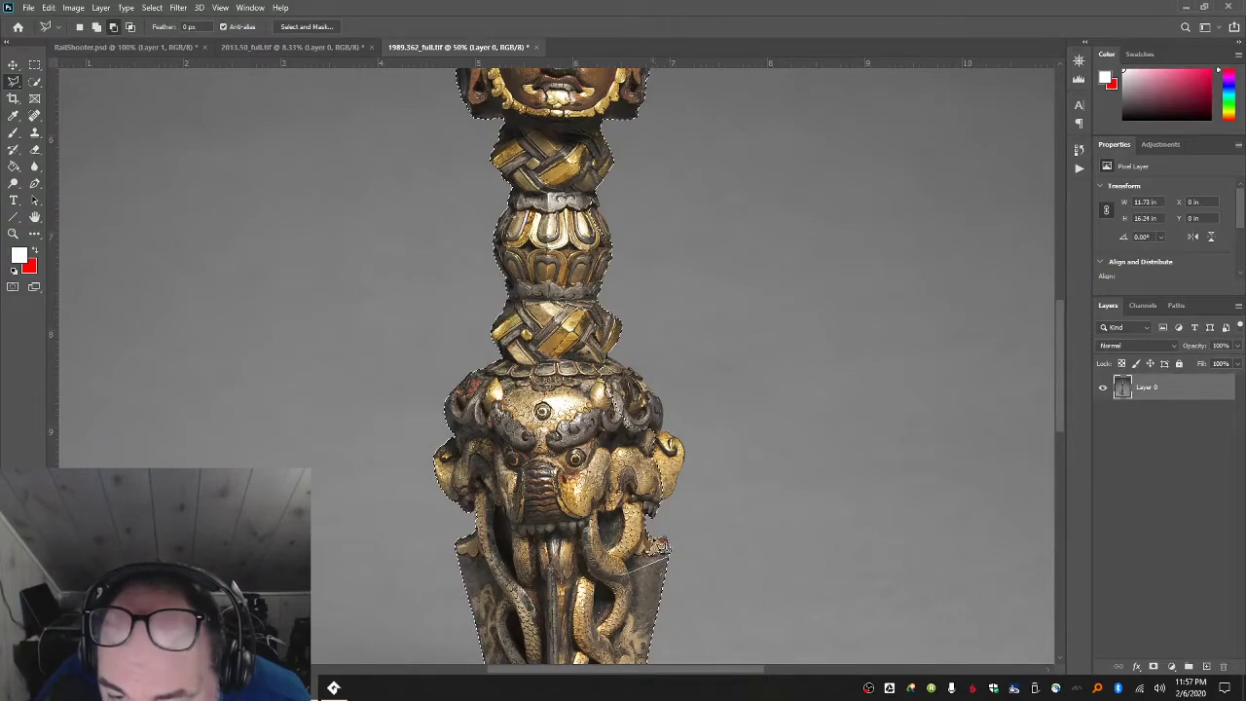
left_click(628, 569)
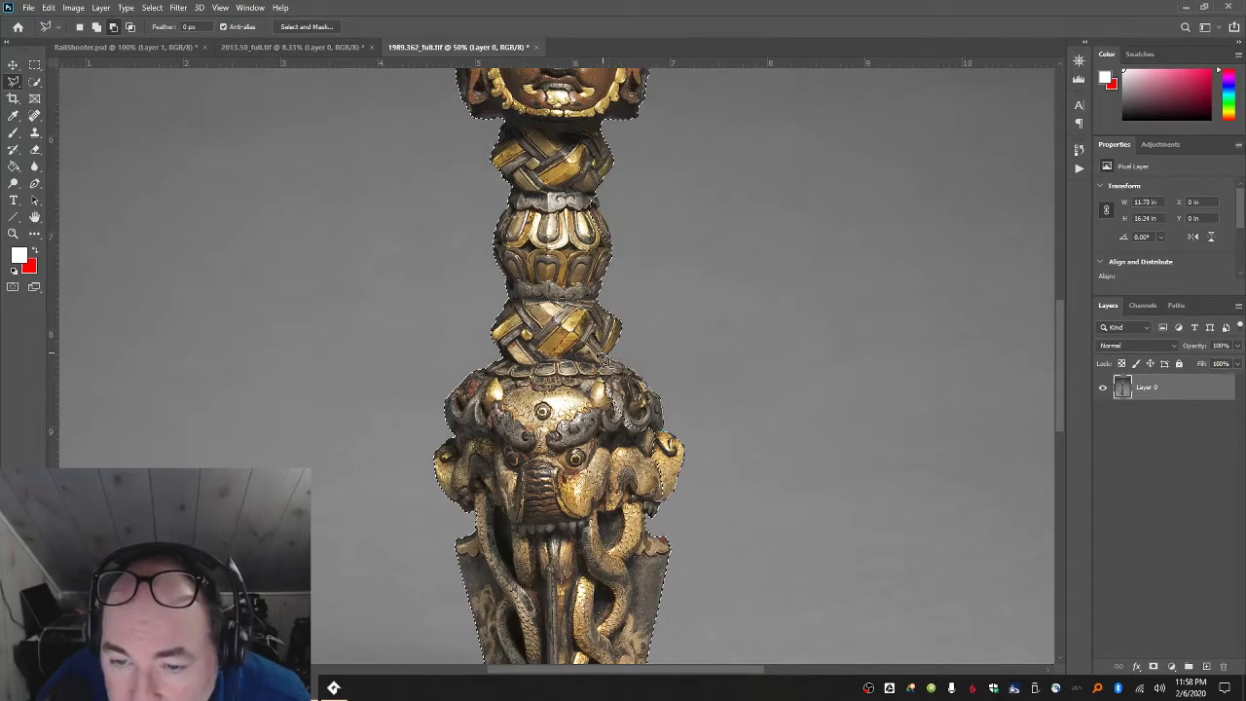
- Tidy the selection outline around the dagger's carved head and crown, subtracting stray bits with the Polygonal Lasso
key("alt")
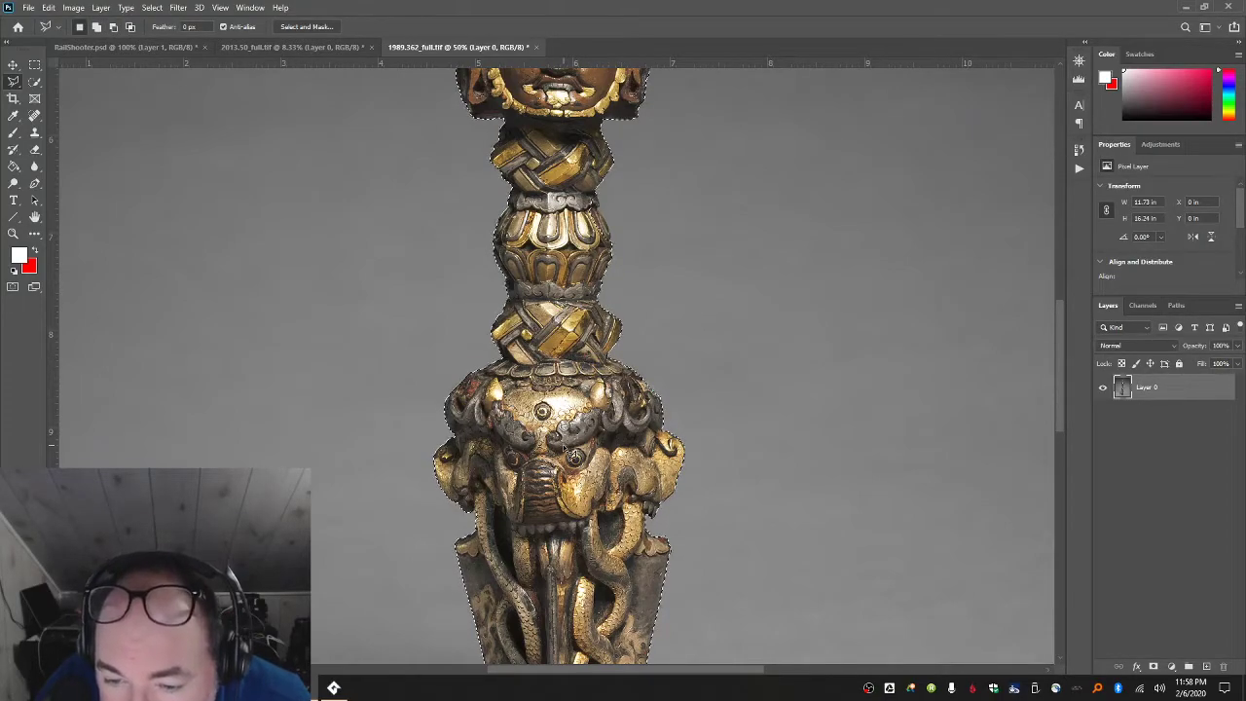
scroll(572, 454, "up", 2)
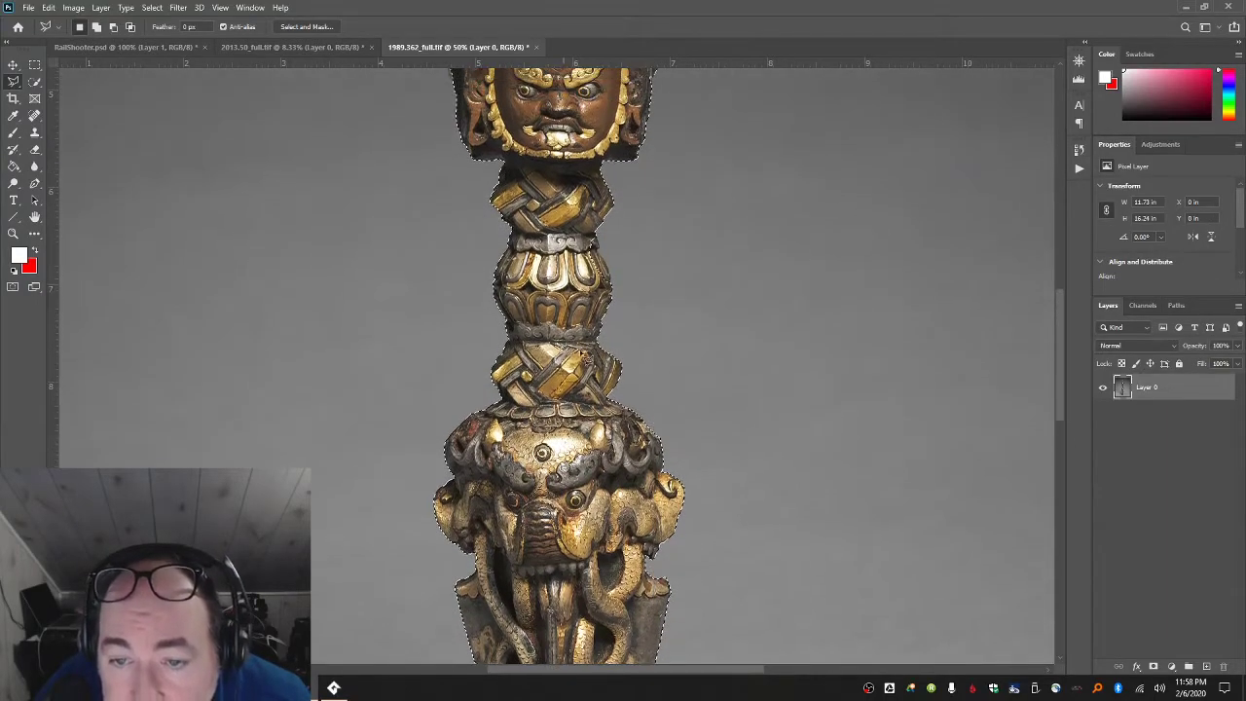
scroll(618, 313, "up", 1)
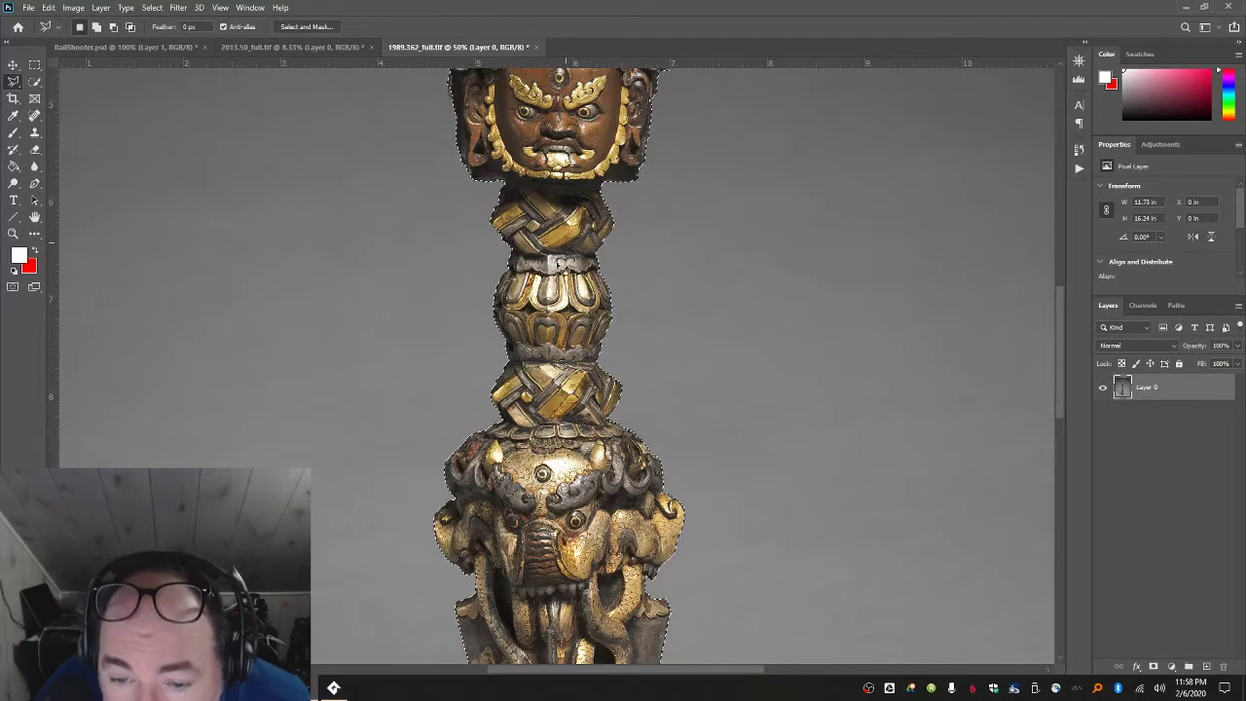
scroll(552, 401, "up", 1)
scroll(551, 401, "up", 4)
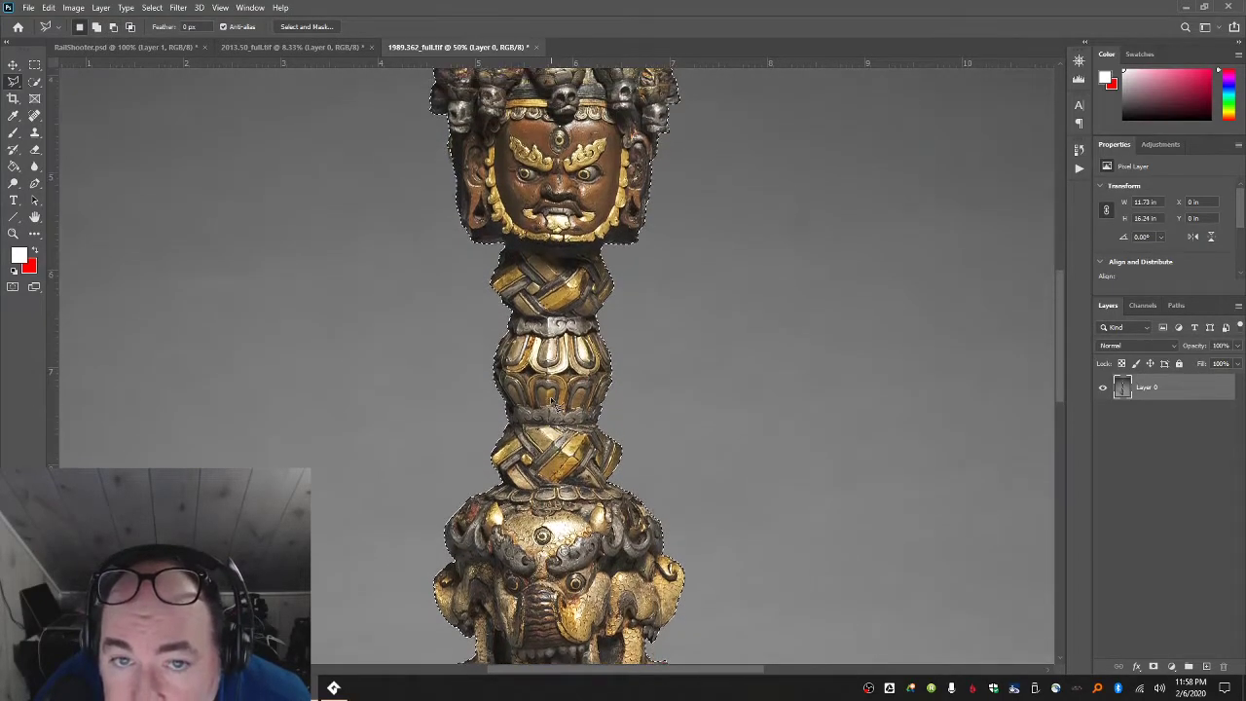
scroll(440, 265, "up", 4)
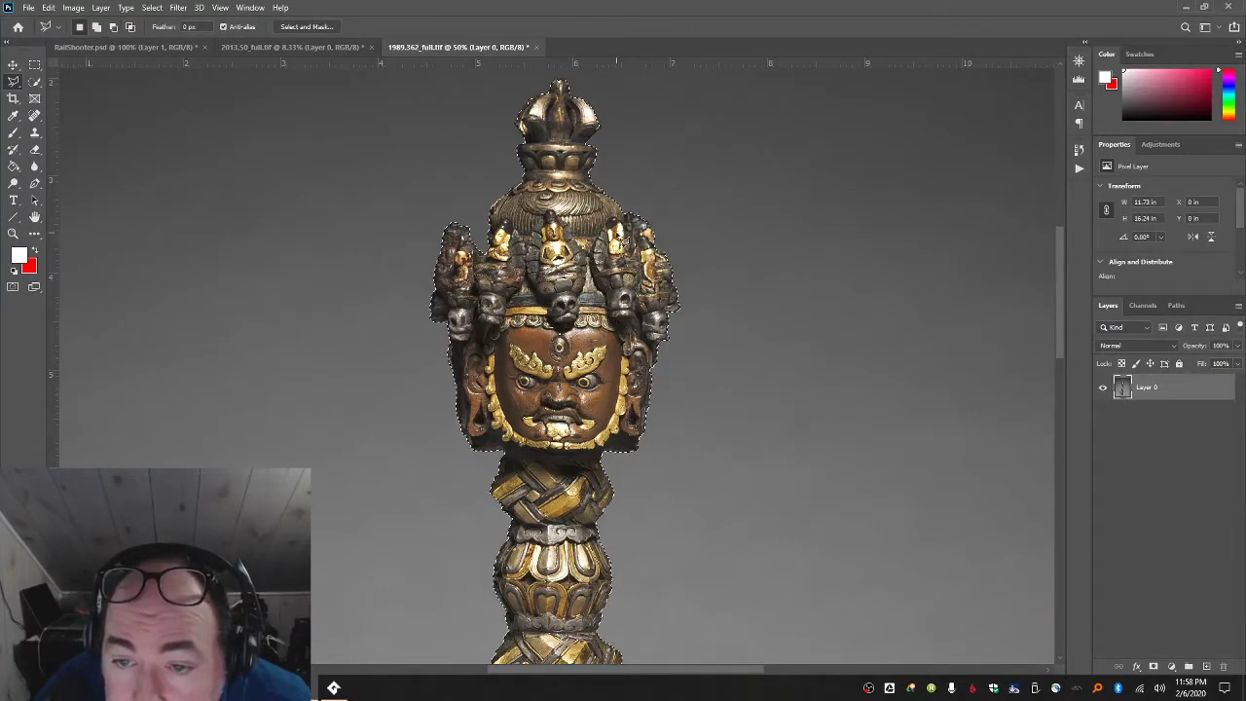
key("ctrl+d")
key("ctrl+z")
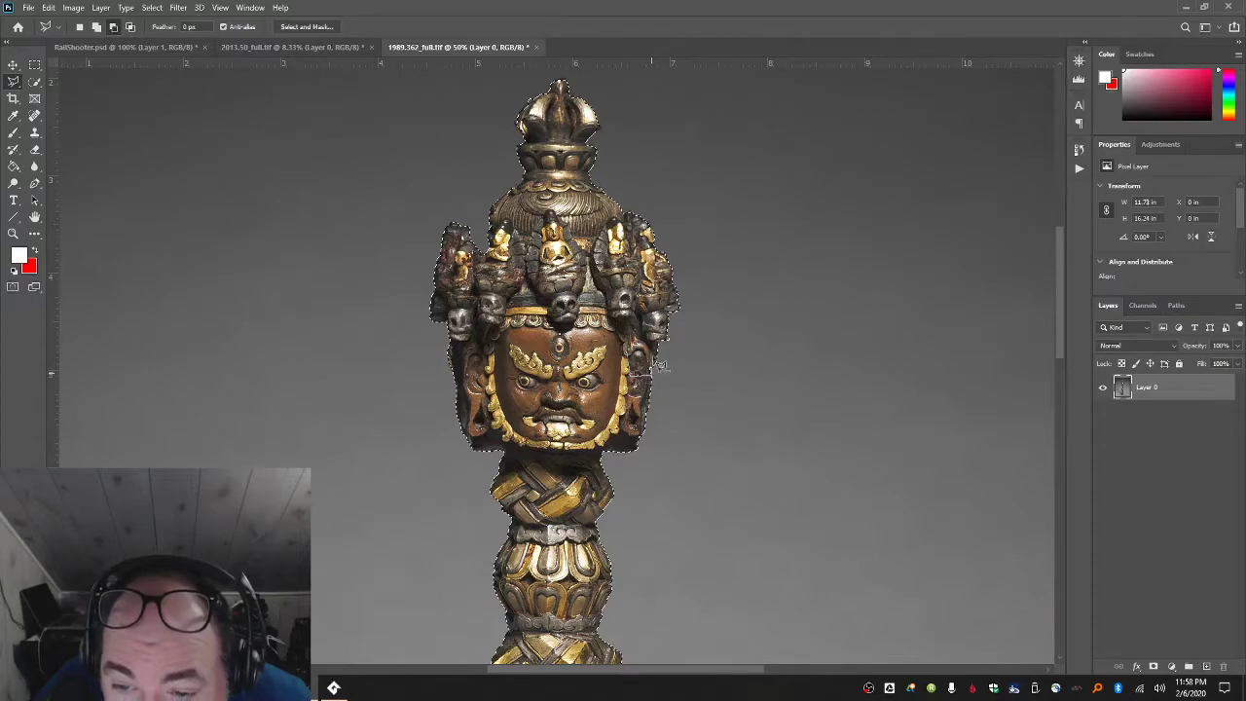
left_click_drag(555, 154, 528, 137)
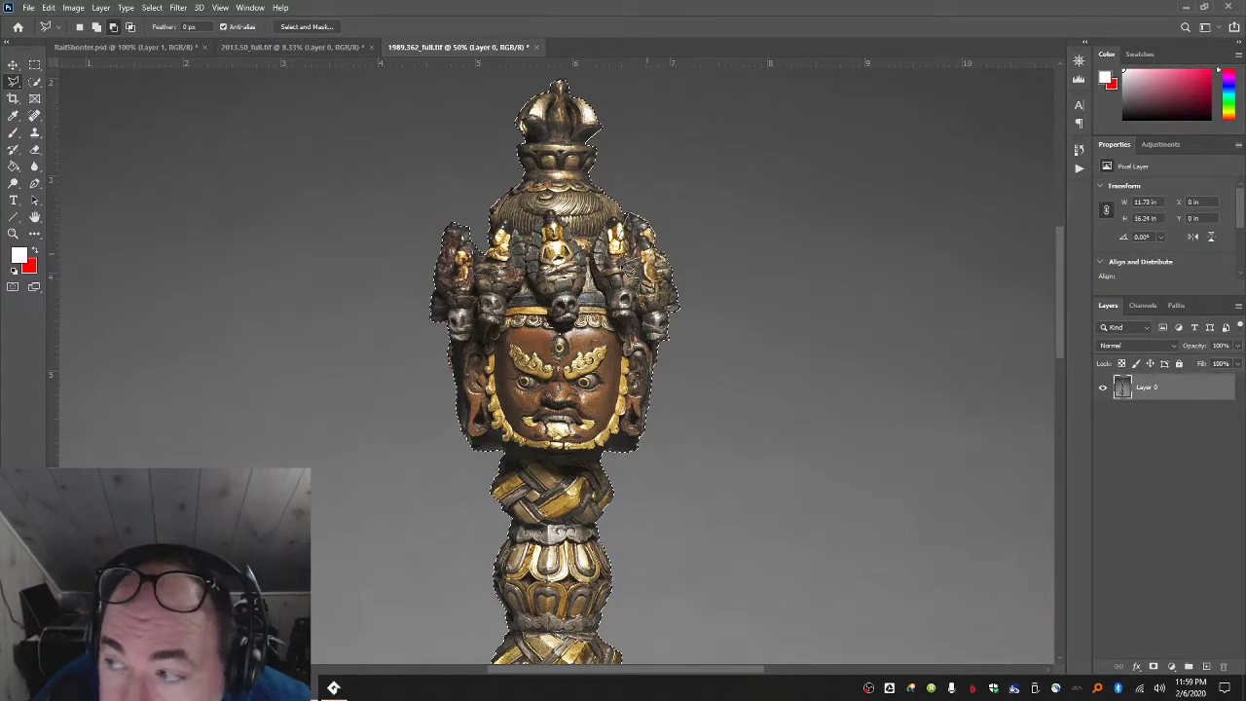
- Add the missed triangular area beside the blade's lower right edge back to the background selection with the Polygonal Lasso
scroll(625, 275, "down", 3)
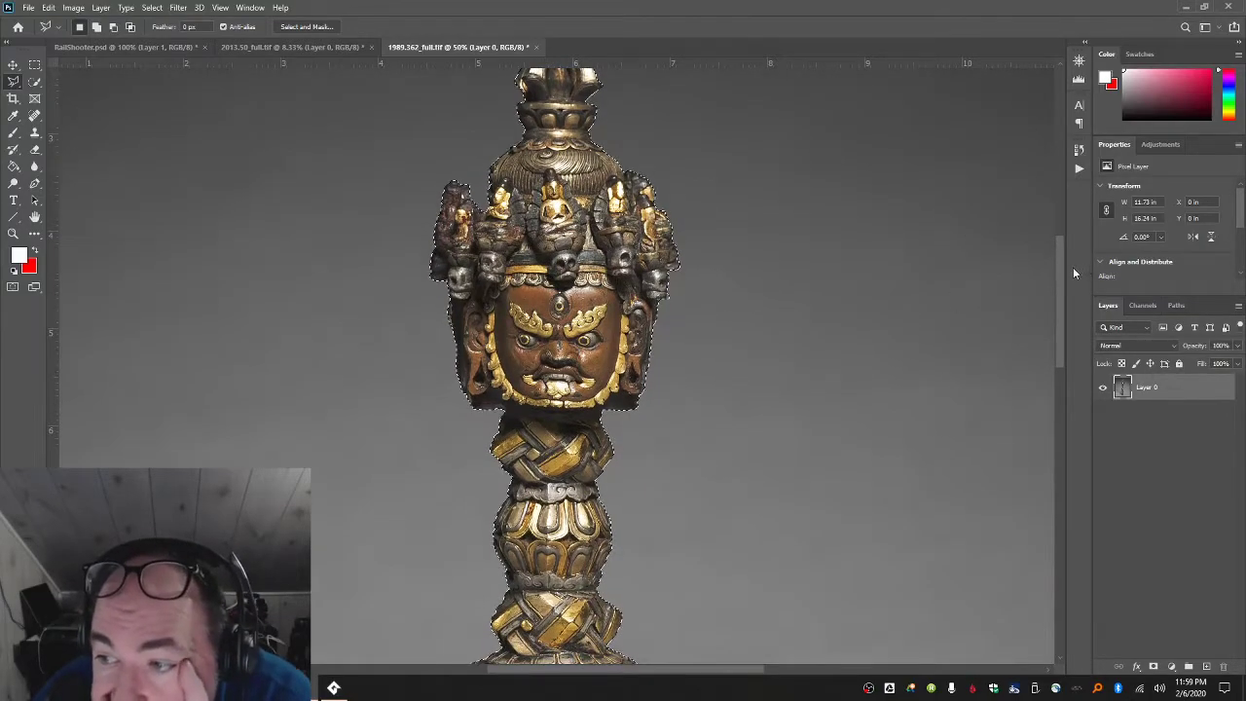
left_click_drag(1061, 278, 1064, 380)
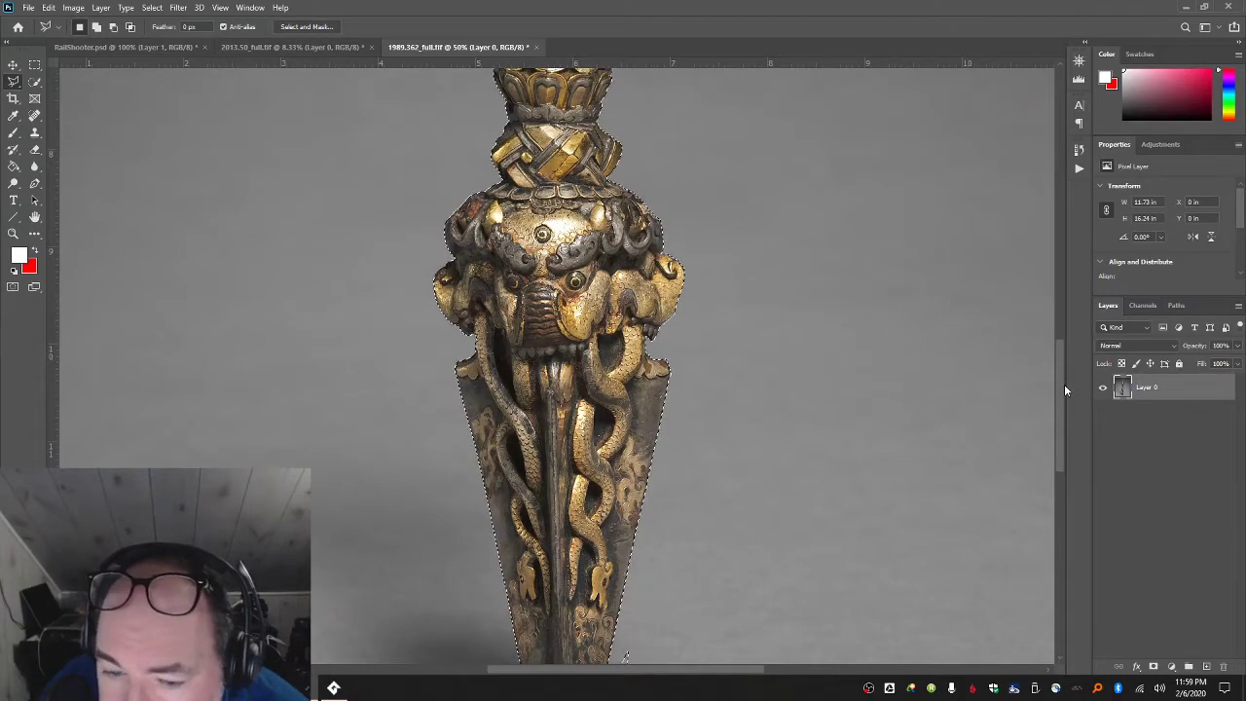
left_click_drag(1064, 382, 1075, 464)
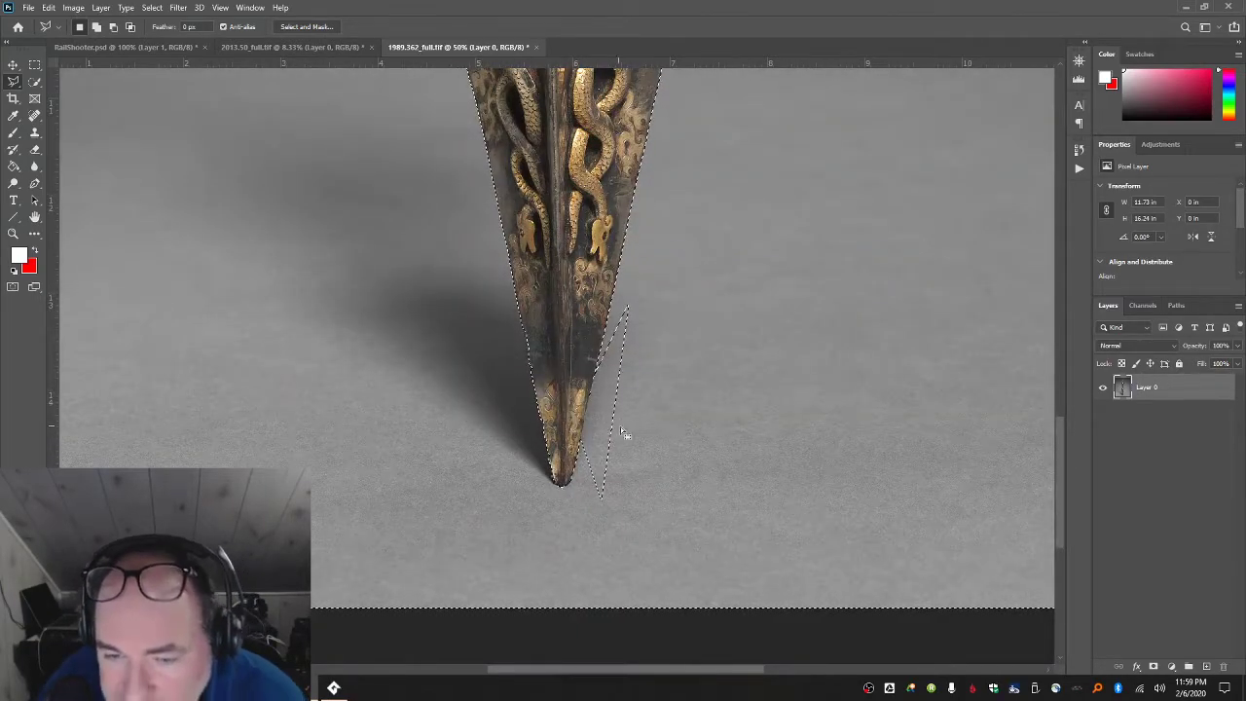
left_click(722, 378)
left_click(652, 528)
left_click(574, 538)
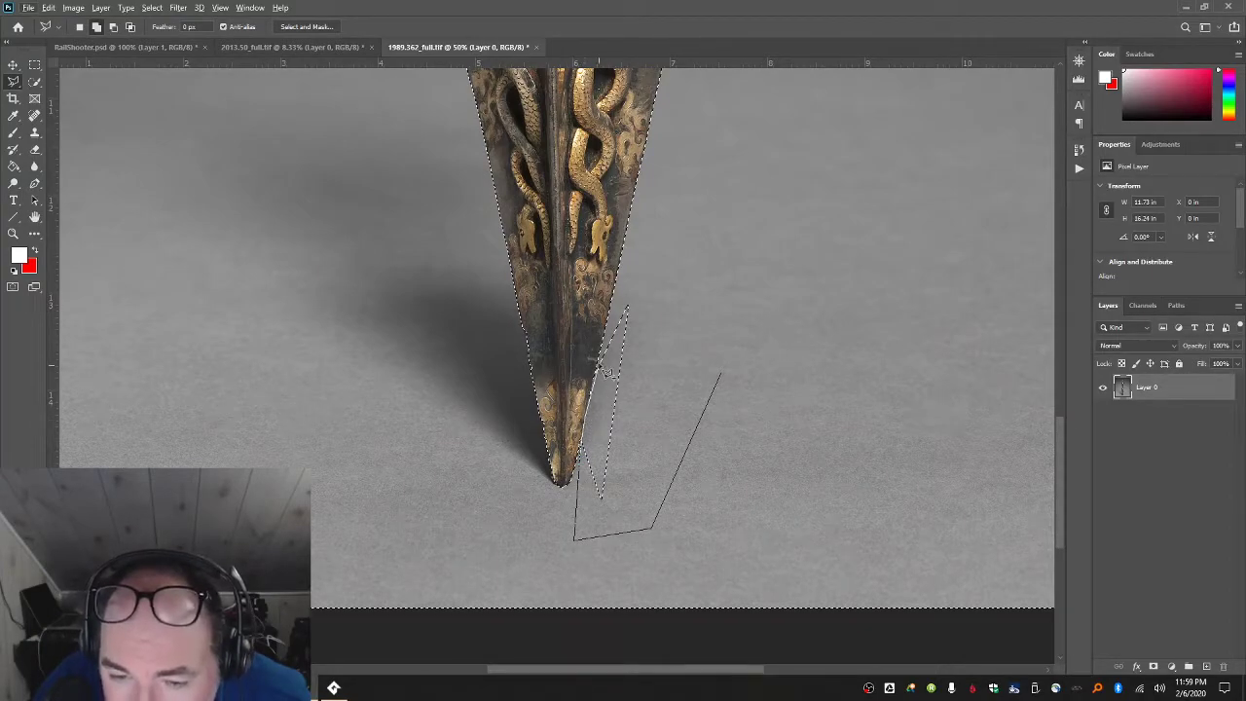
left_click(647, 233)
double_click(775, 236)
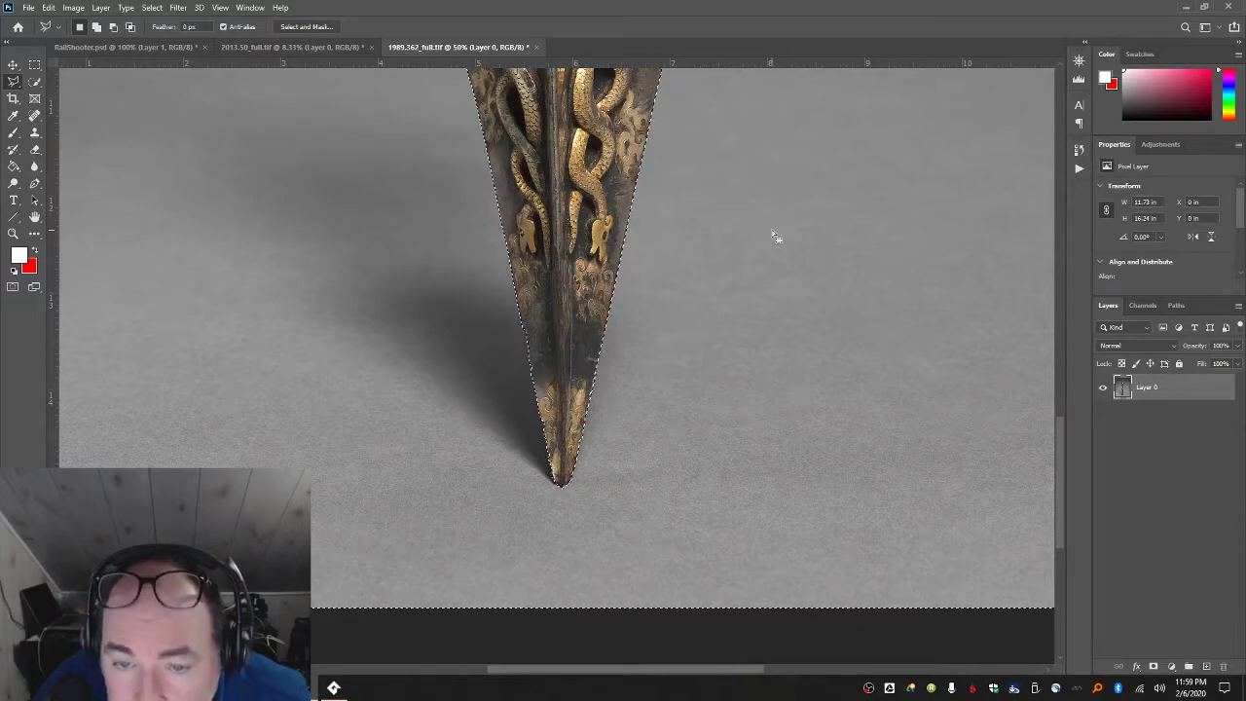
- Delete the selected grey background around the dagger and clear the selection
key("ctrl+minus")
key("ctrl+minus")
key("ctrl+minus")
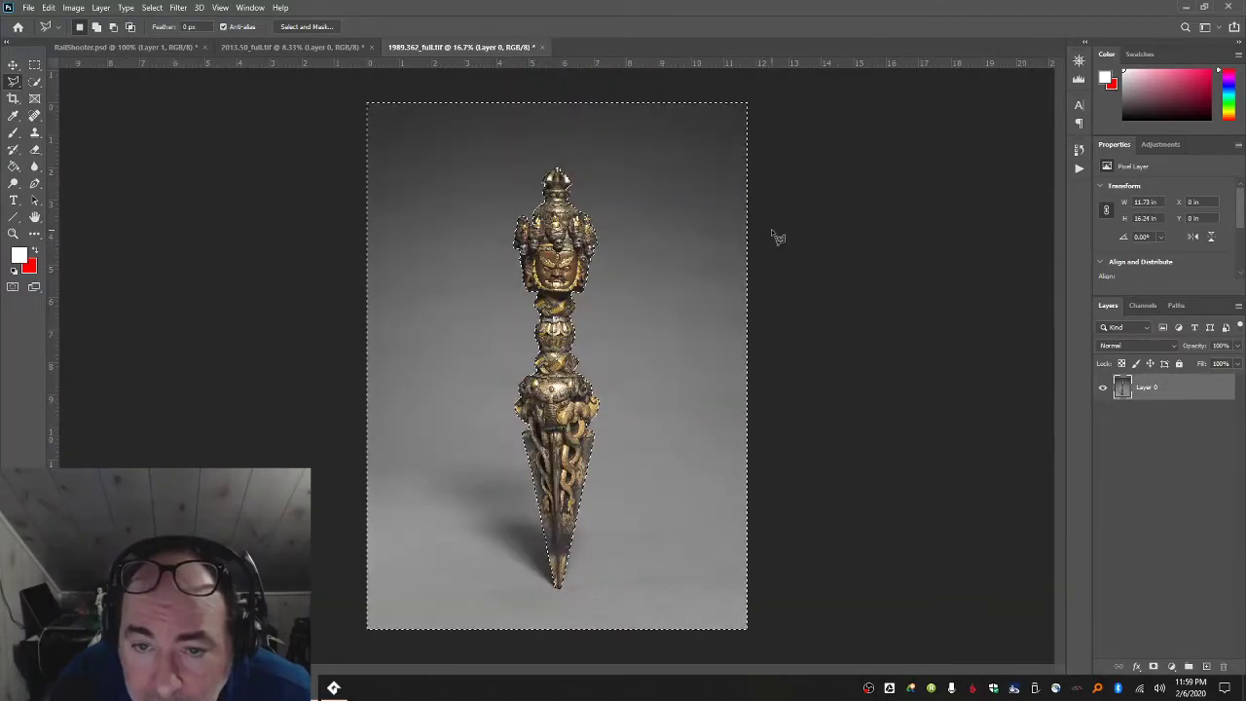
key("Delete")
key("ctrl+d")
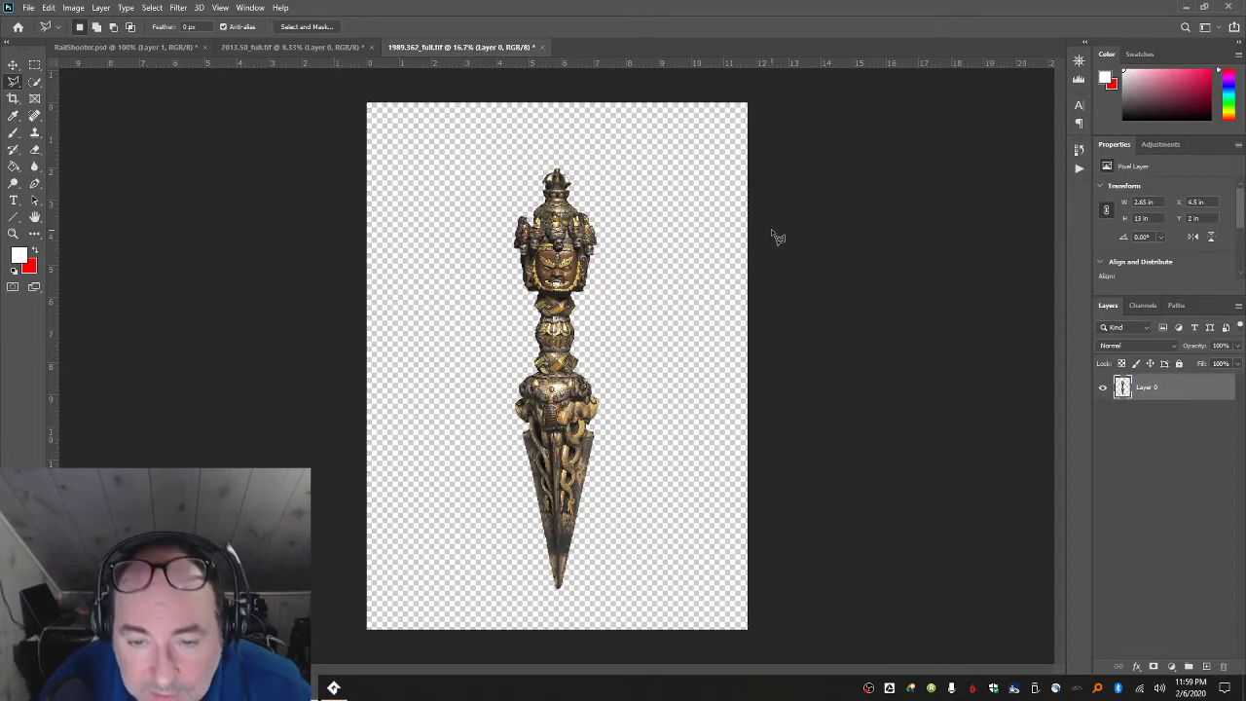
left_click(28, 8)
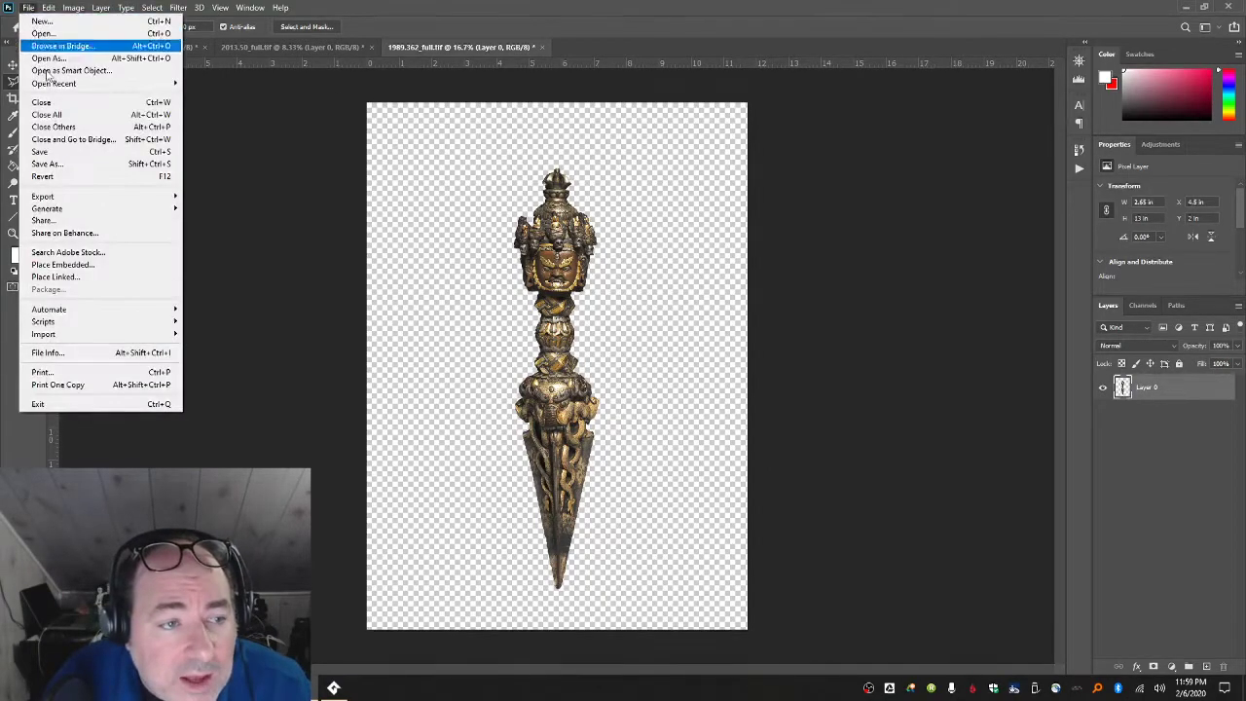
left_click(74, 149)
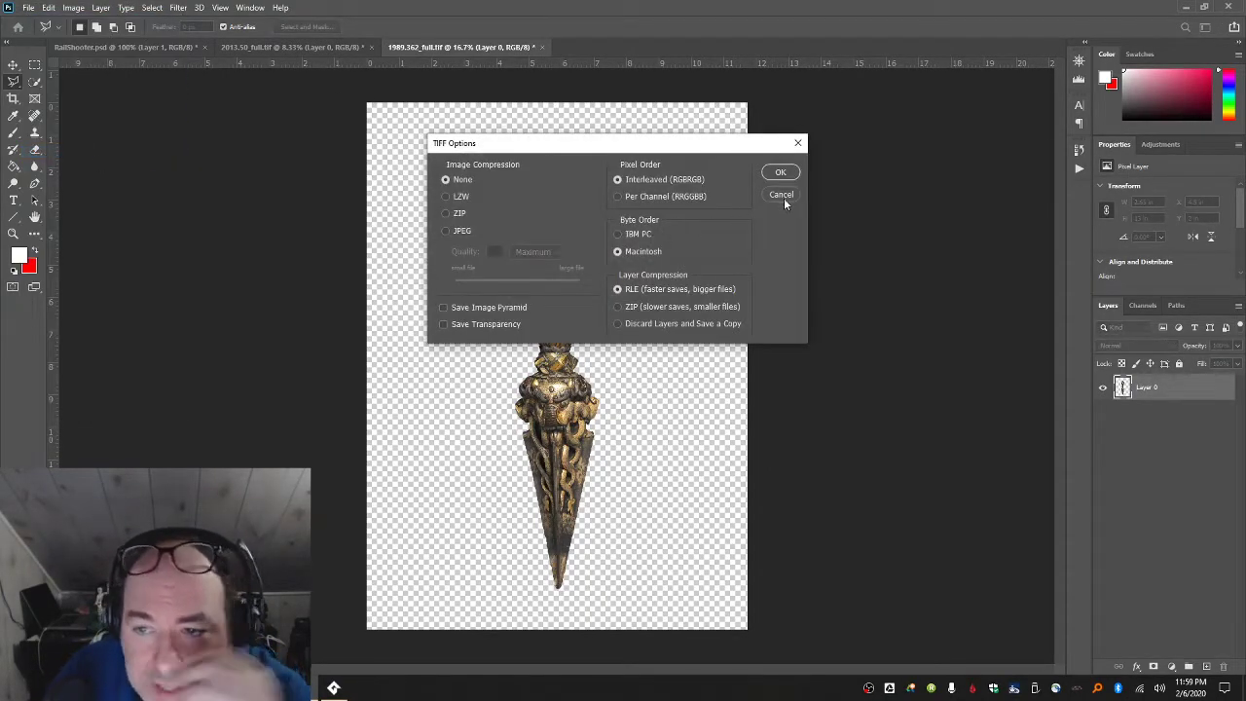
left_click(784, 198)
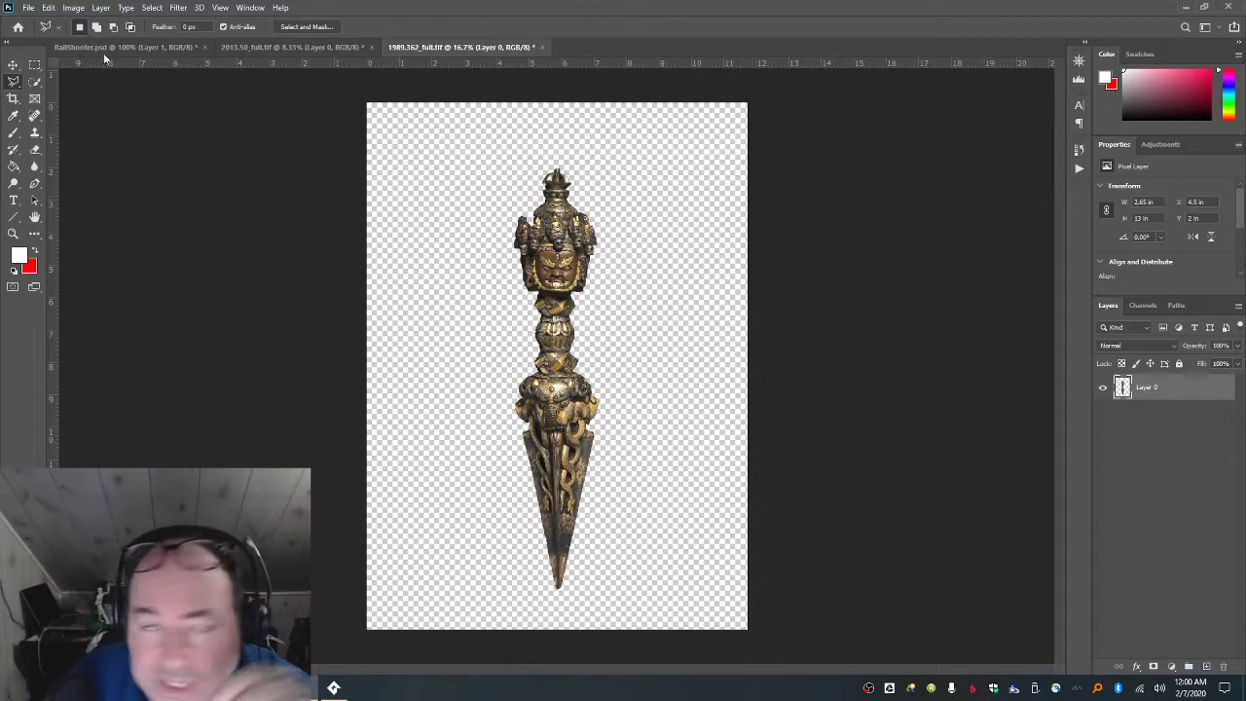
- Save the dagger cutout as a PNG copy named 1989.362_full in the Spring2020Demo folder, using the smallest file size
left_click(29, 7)
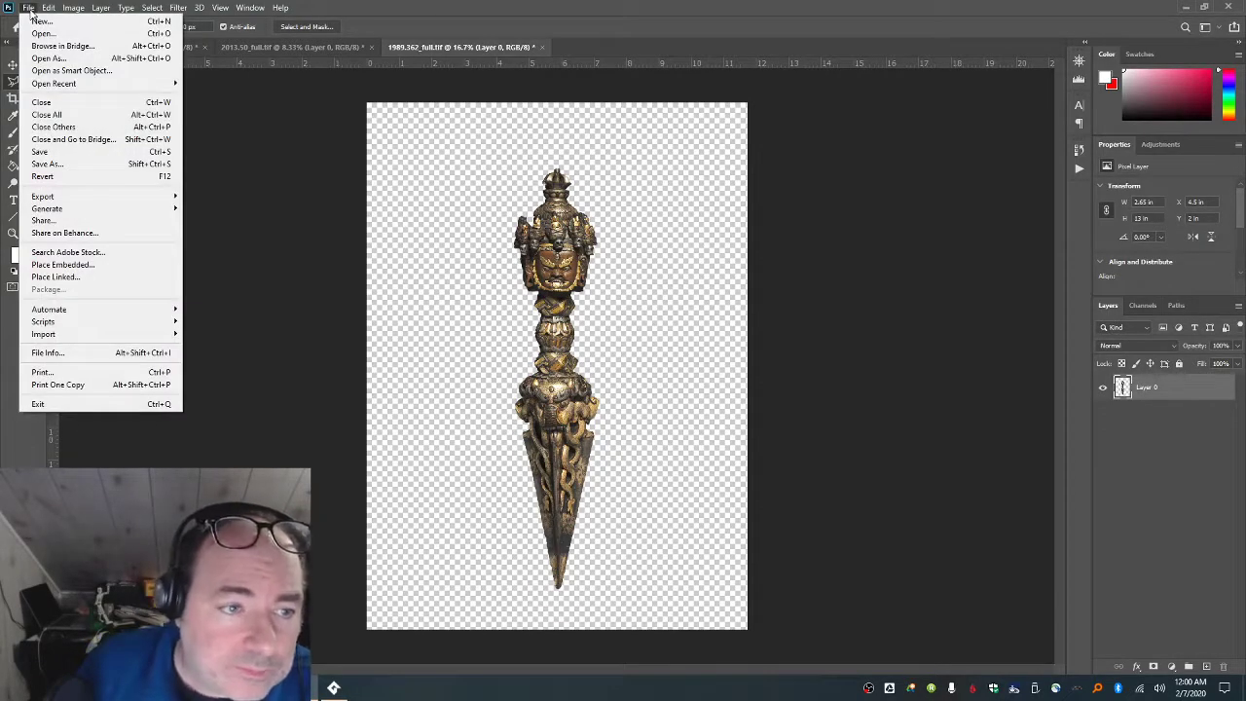
left_click(54, 164)
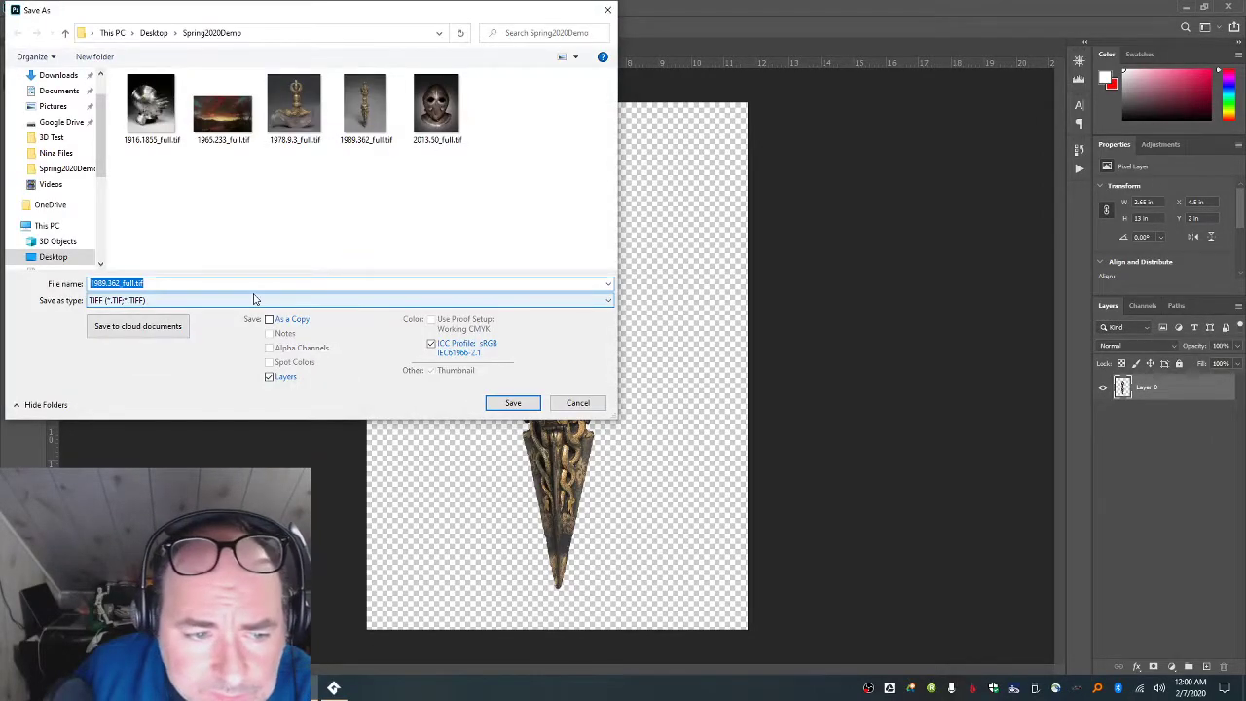
left_click(257, 299)
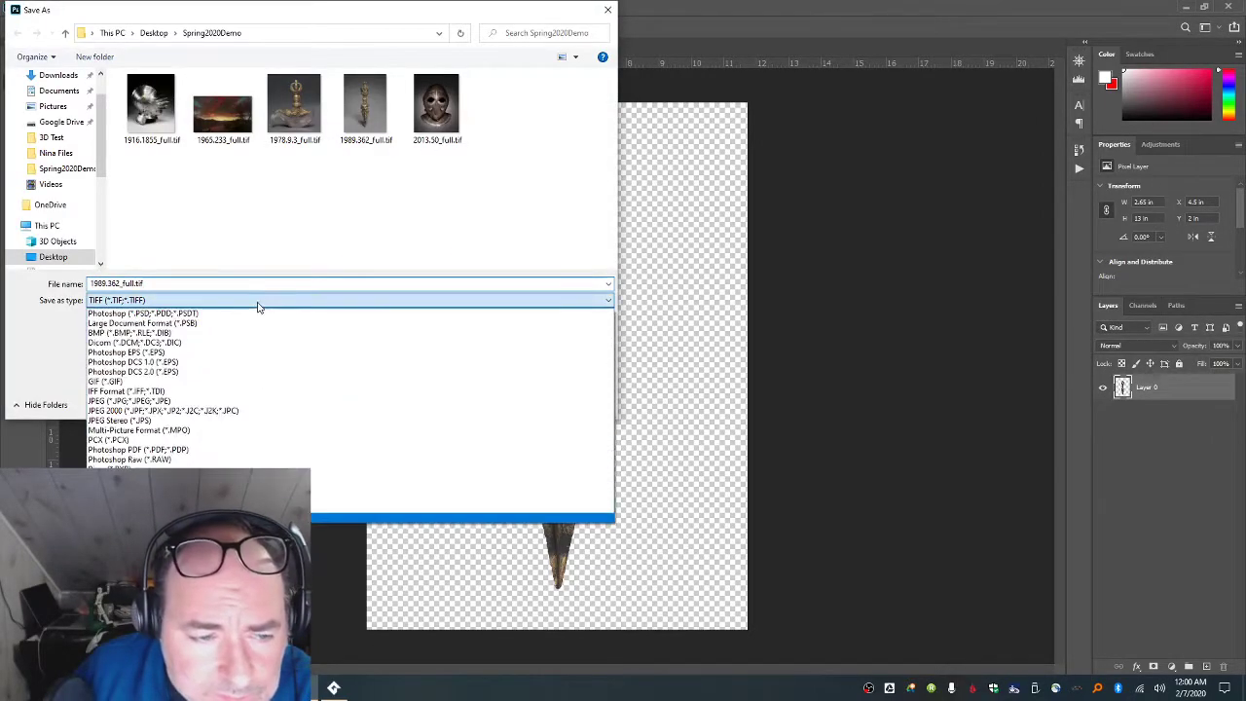
left_click(180, 478)
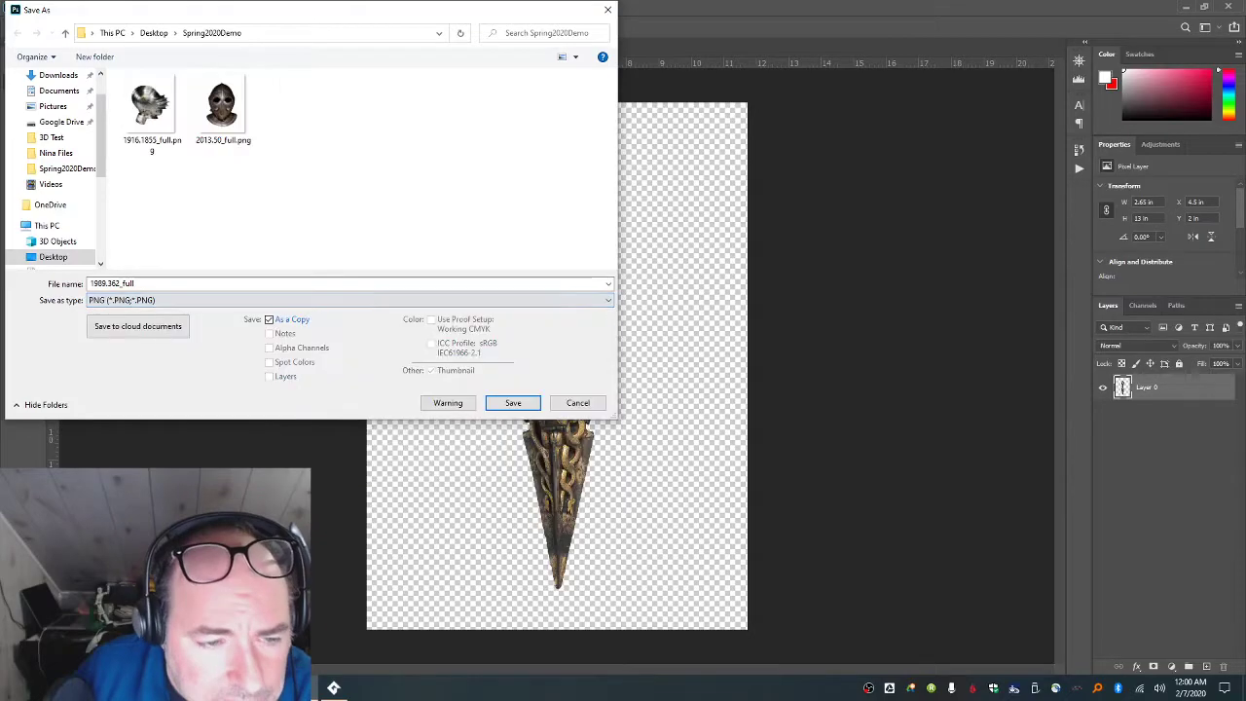
left_click(512, 403)
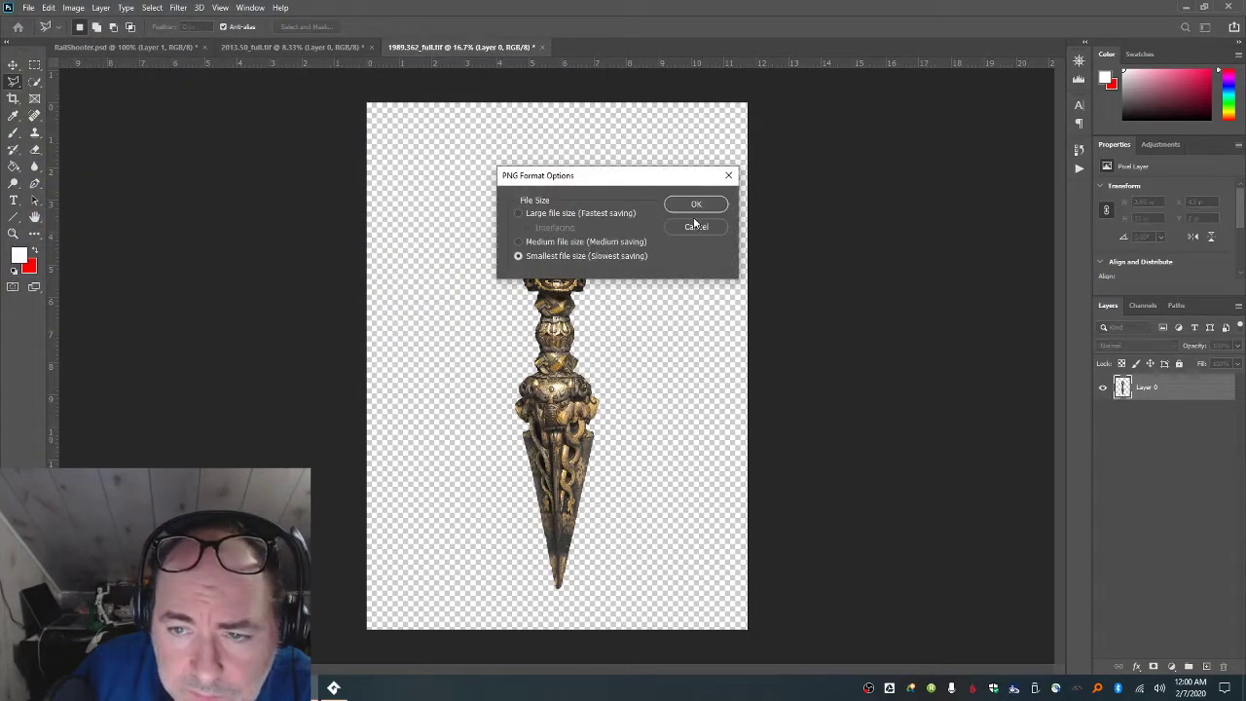
left_click(694, 205)
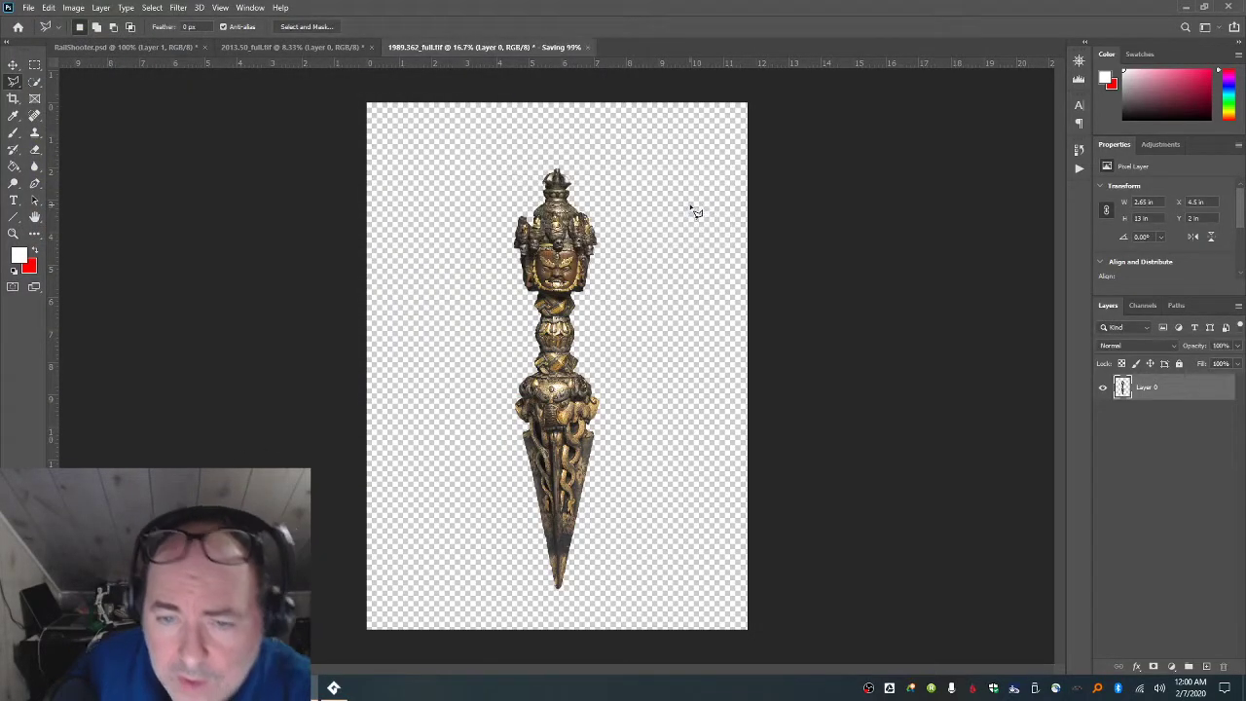
- Copy the helmet cutout and close its document 2013.50_full.tif without saving the changes
left_click(266, 46)
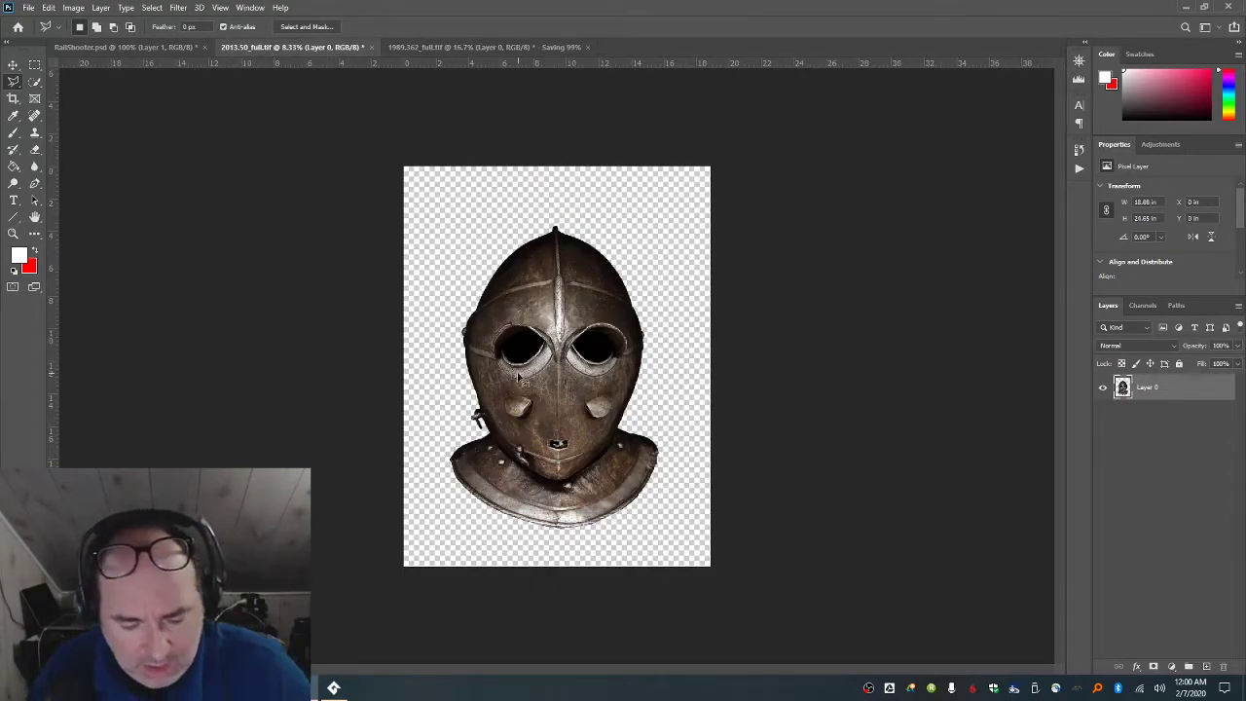
key("ctrl+w")
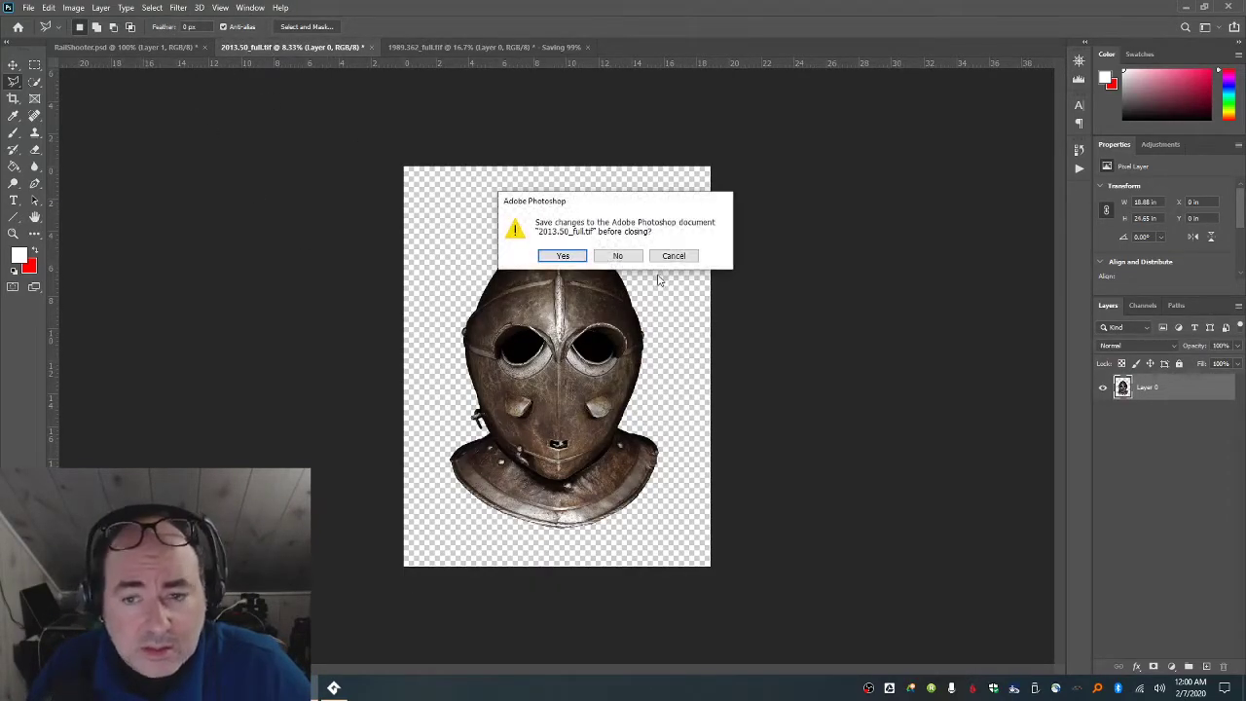
left_click(621, 259)
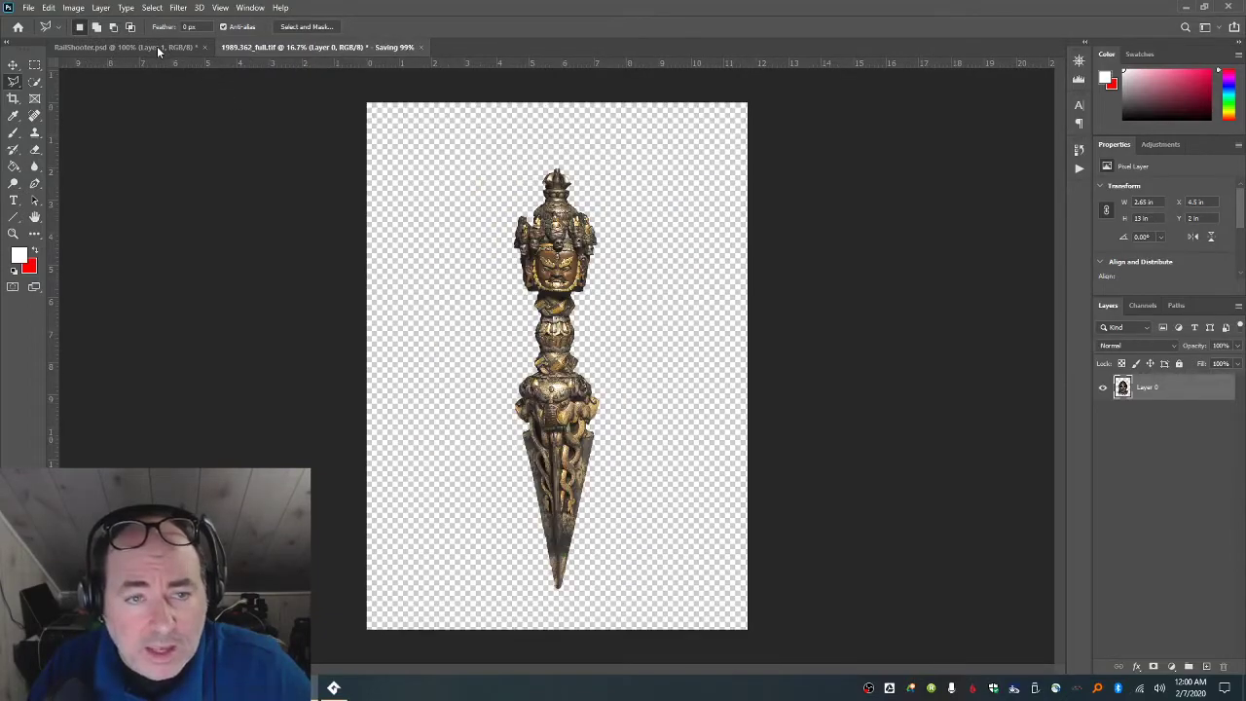
- Paste the helmet cutout into RailShooter.psd as a new layer and scale it down proportionally to about 9%
left_click(157, 46)
key("ctrl+shift+alt+n")
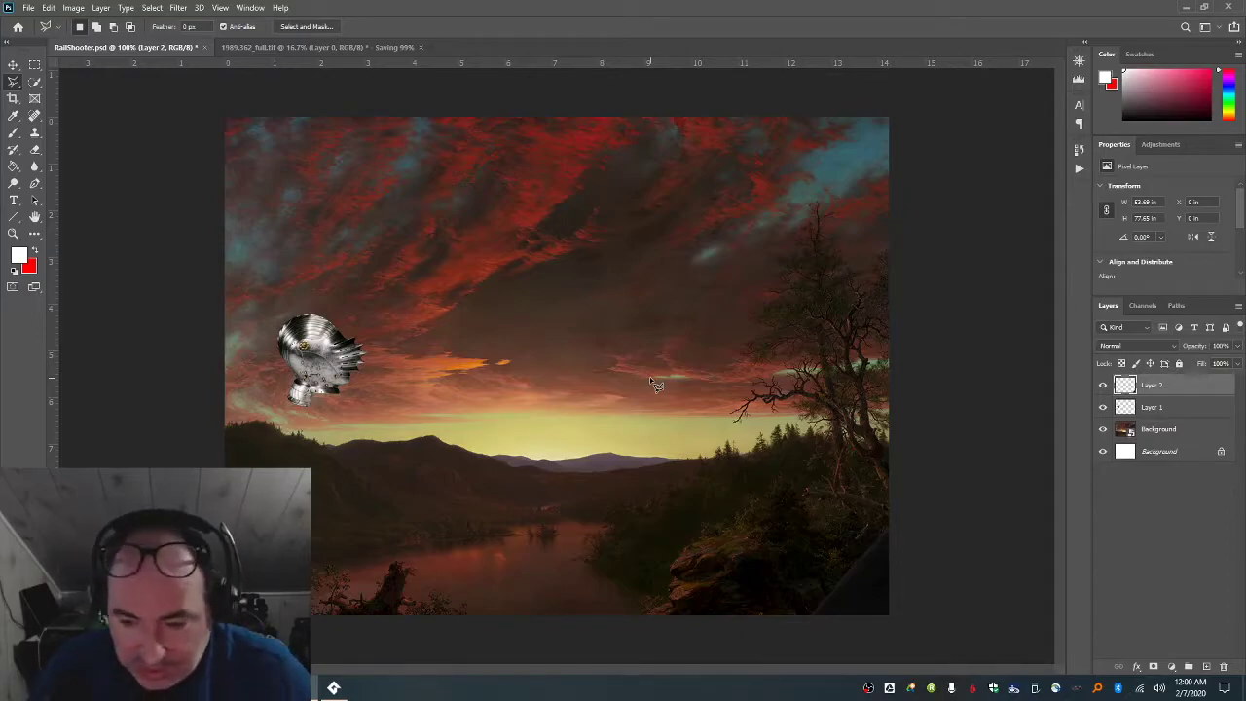
key("ctrl+t")
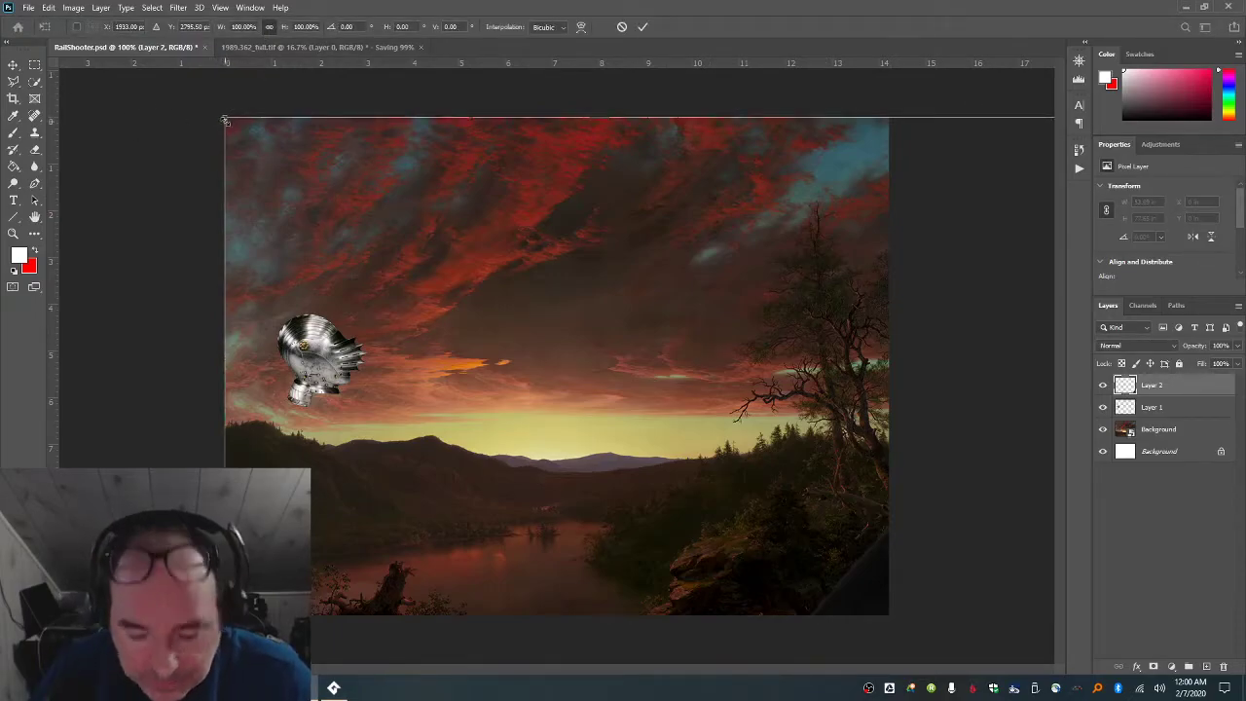
key("ctrl+plus")
key("ctrl+plus")
key("ctrl+plus")
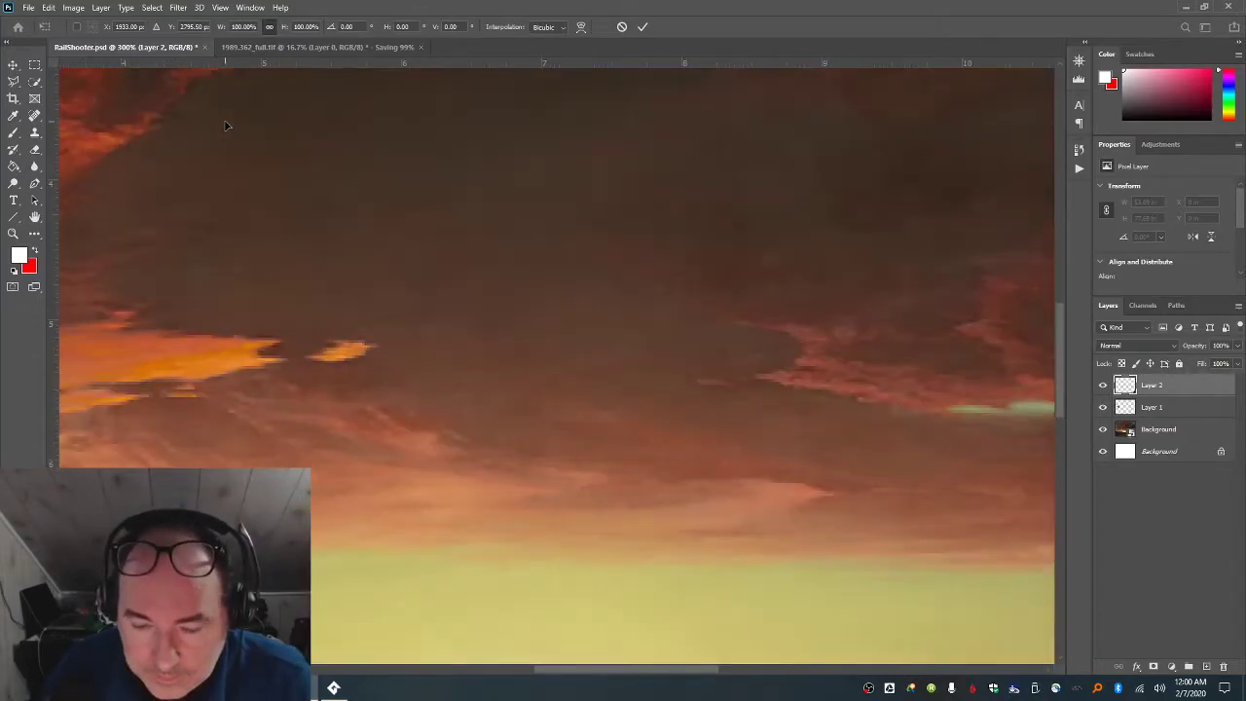
key("ctrl+minus")
key("ctrl+minus")
key("ctrl+minus")
key("ctrl+minus")
key("ctrl+minus")
key("ctrl+minus")
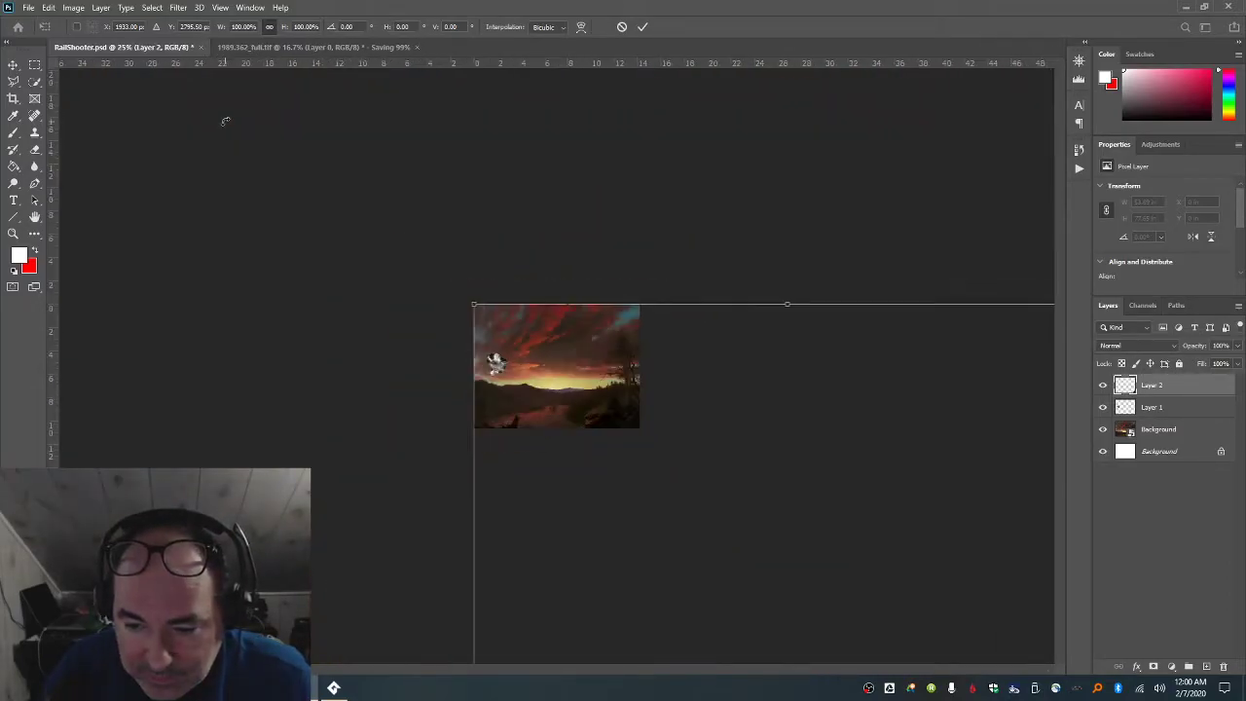
key("ctrl+minus")
key("ctrl+minus")
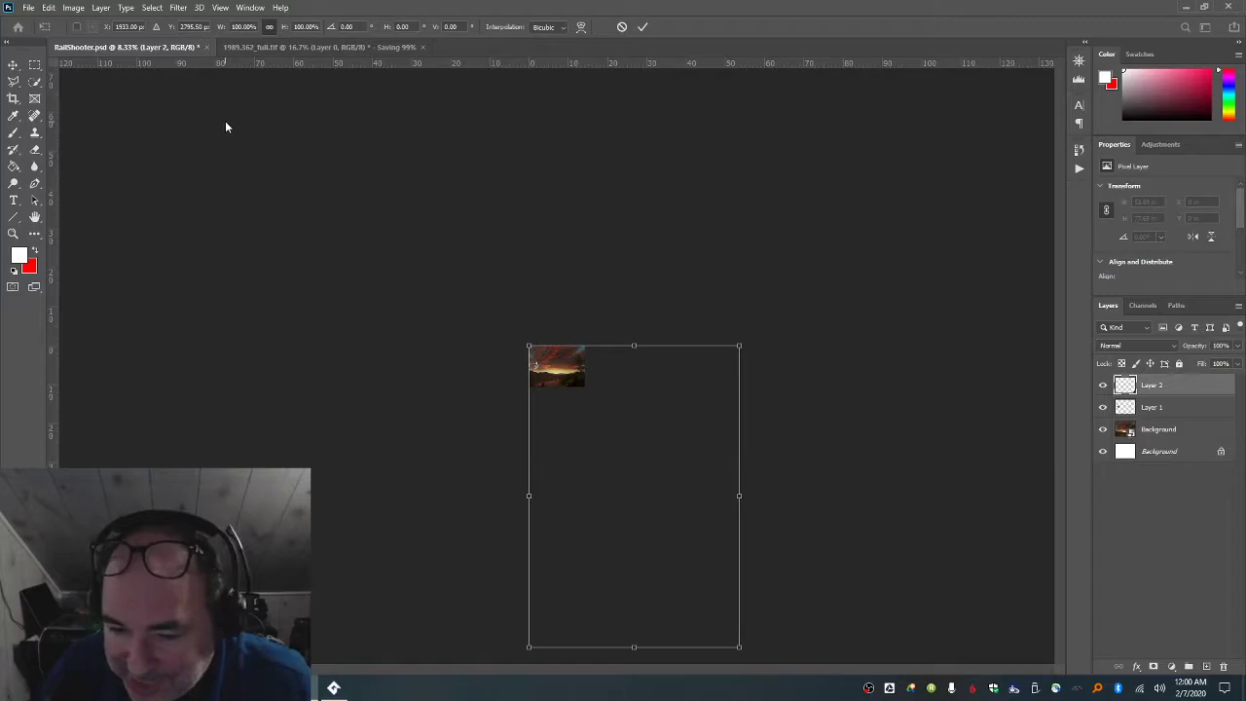
left_click_drag(740, 650, 567, 368)
key("l")
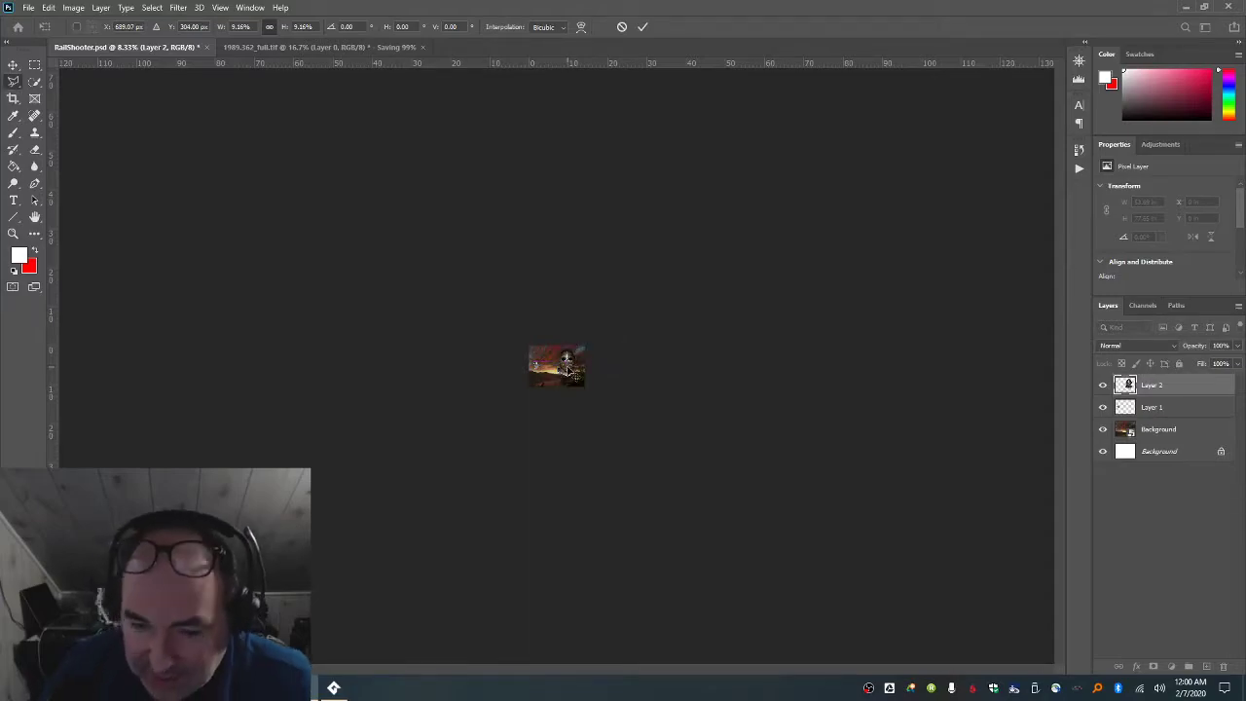
key("ctrl+plus")
key("ctrl+plus")
key("ctrl+plus")
key("ctrl+plus")
key("ctrl+plus")
key("ctrl+plus")
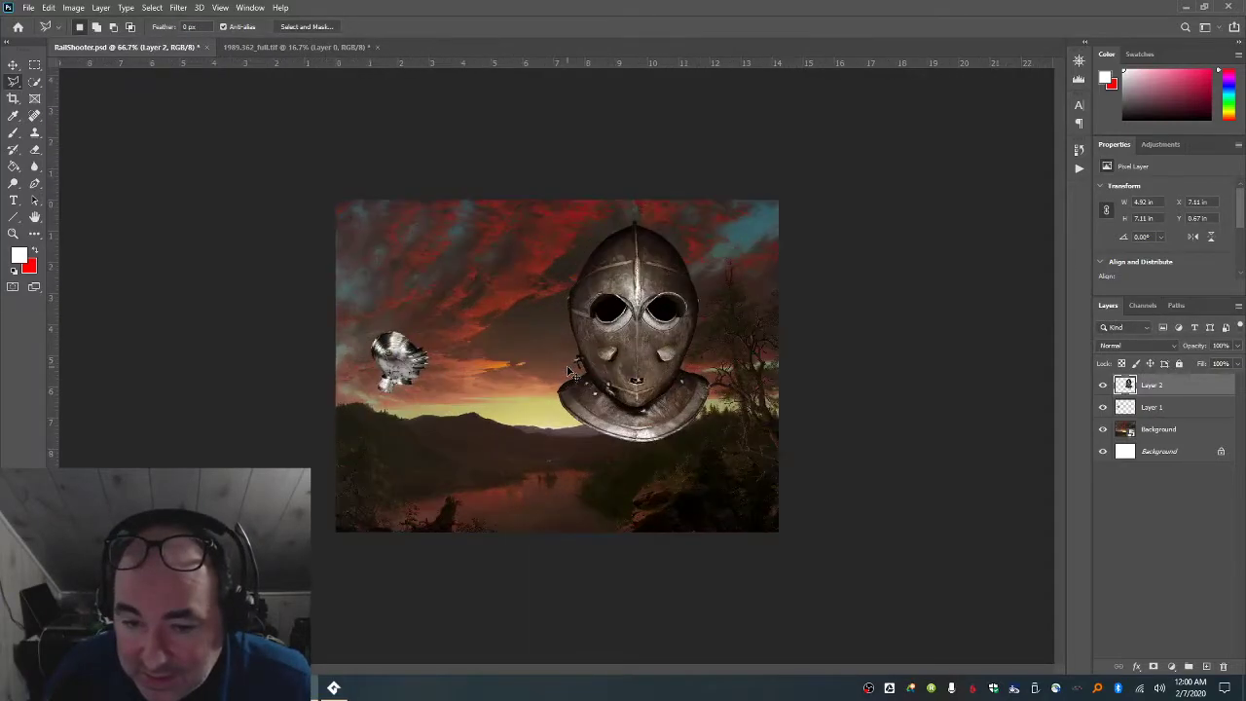
key("ctrl+plus")
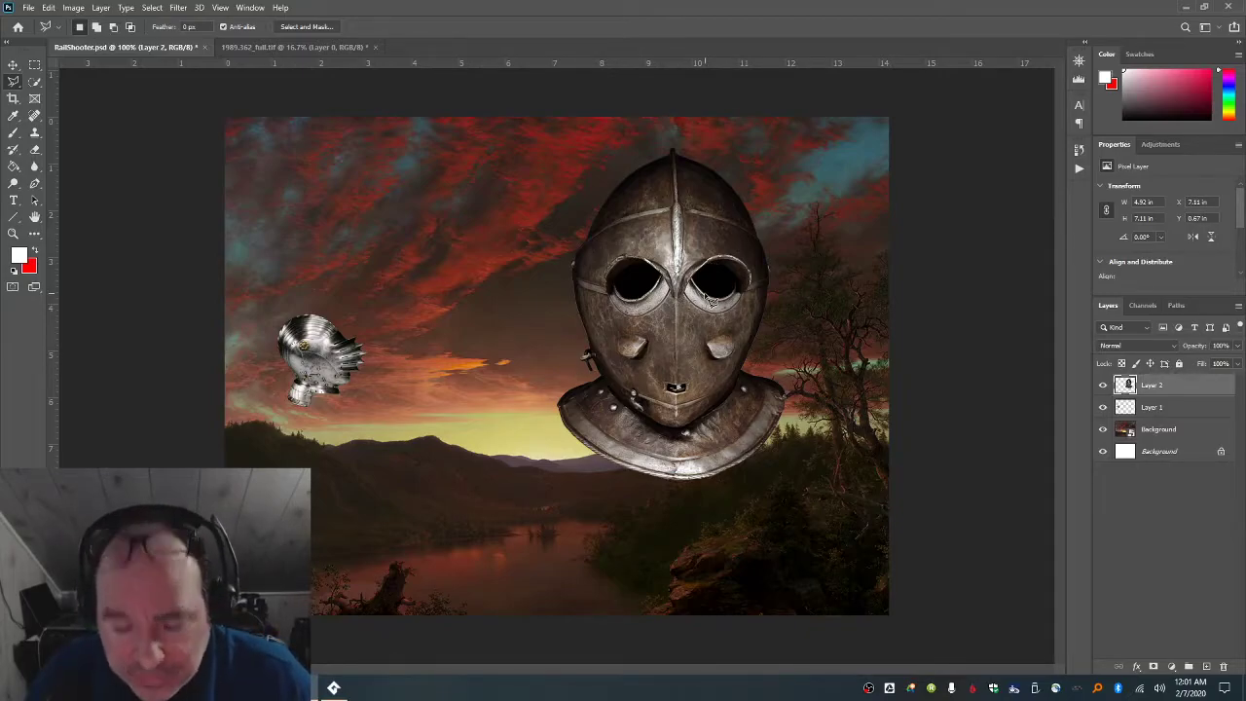
- Scale the helmet layer down to about 30% and place it in the sky above the tree on the right
key("ctrl+t")
left_click_drag(559, 148, 708, 369)
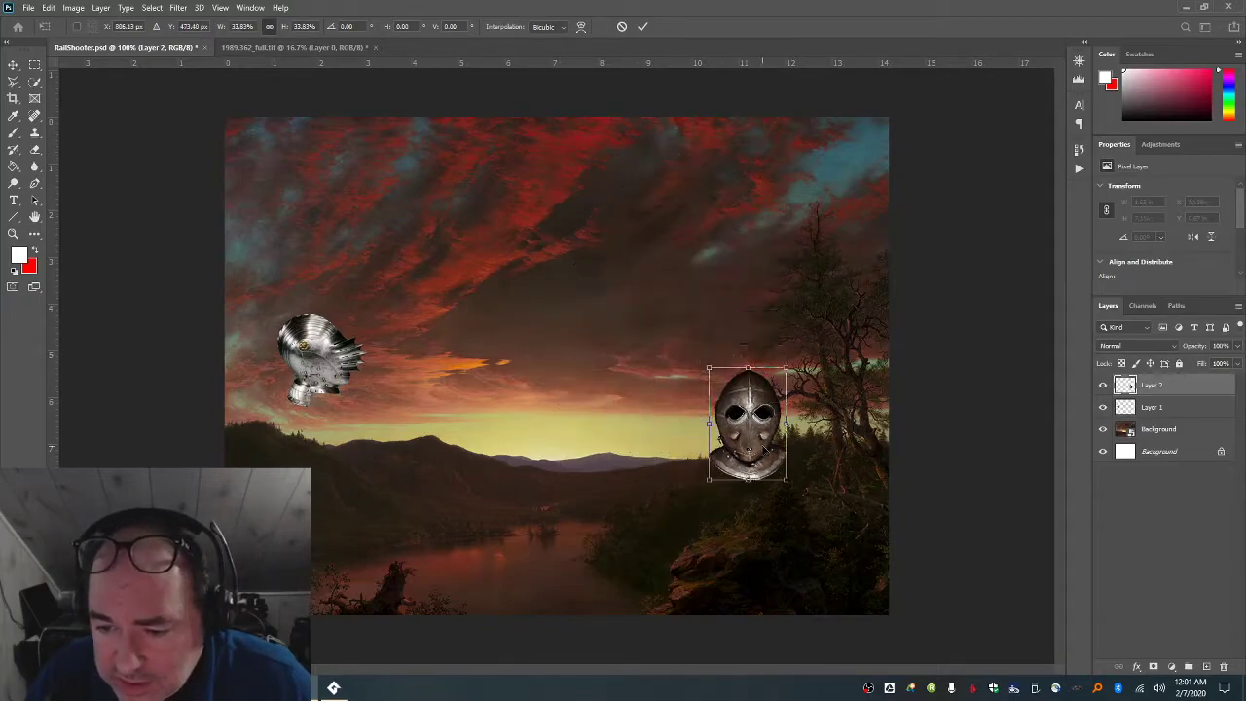
left_click_drag(764, 445, 817, 245)
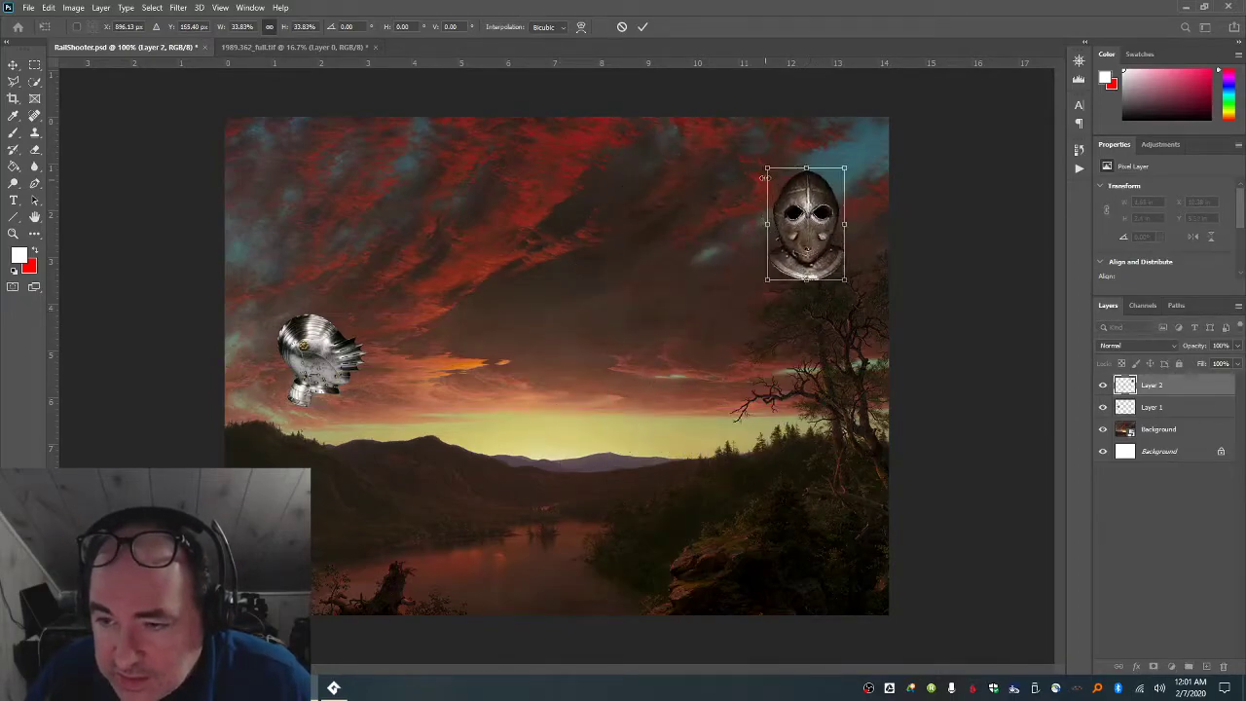
left_click_drag(769, 169, 775, 179)
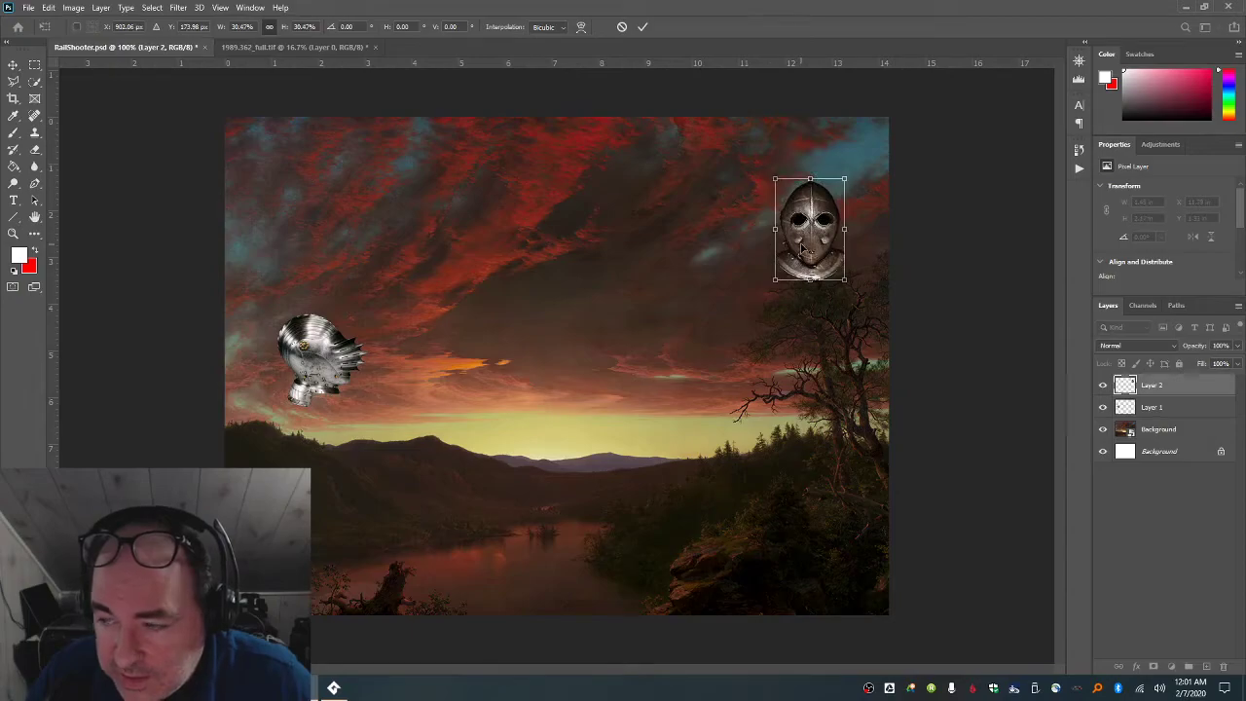
key("Return")
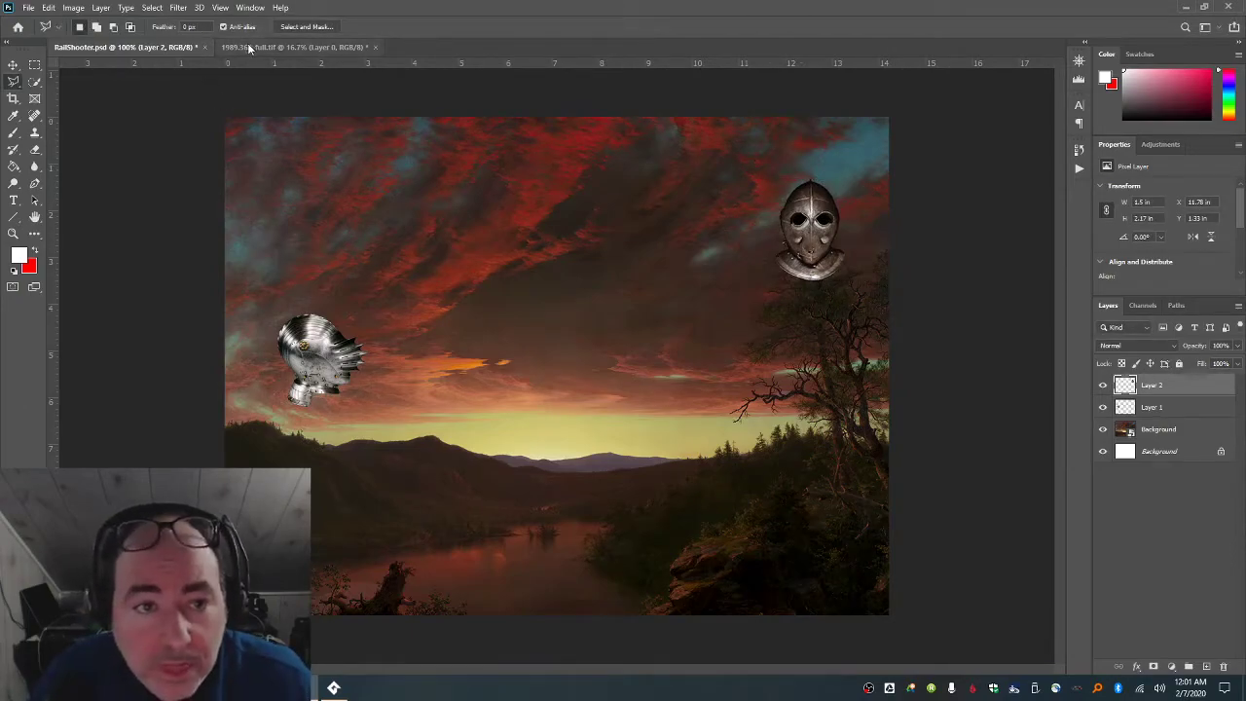
- Copy the dagger cutout and close its document 1989.362_full.tif without saving the changes
left_click(282, 47)
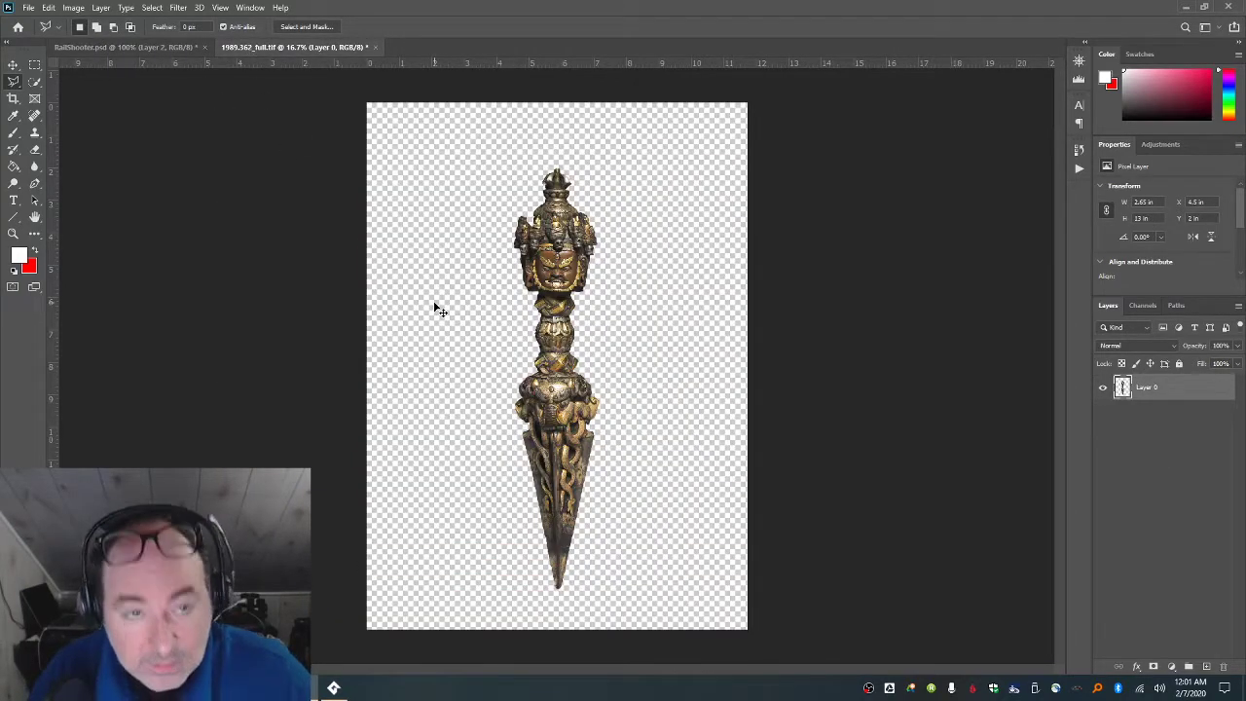
key("ctrl+w")
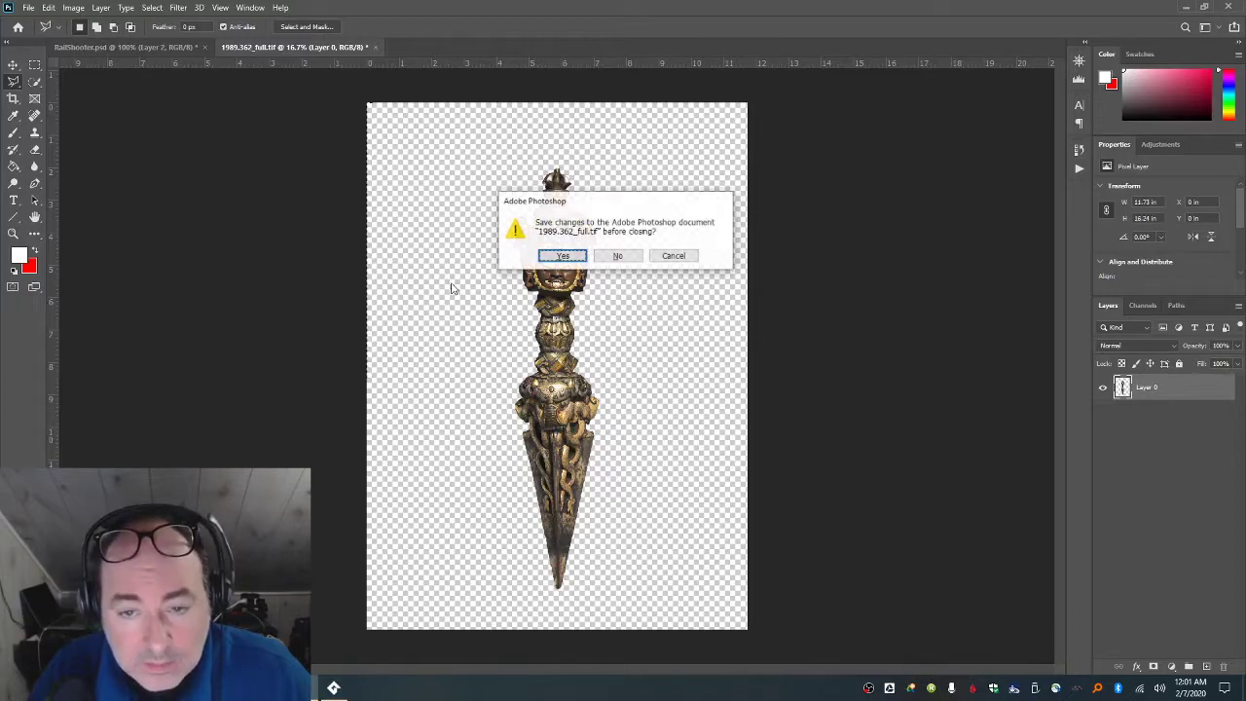
left_click(617, 256)
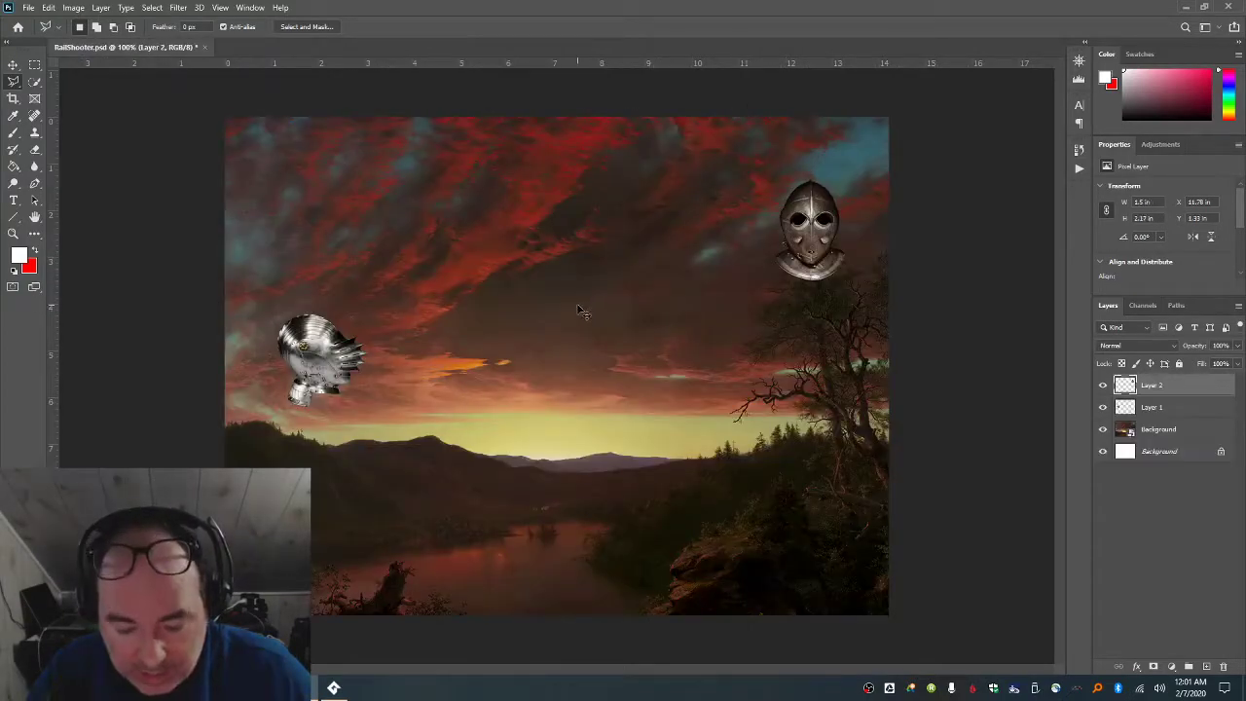
- Paste the dagger into RailShooter.psd as a new layer, scaled to about 6.8% and placed left of centre above the horizon
key("ctrl+v")
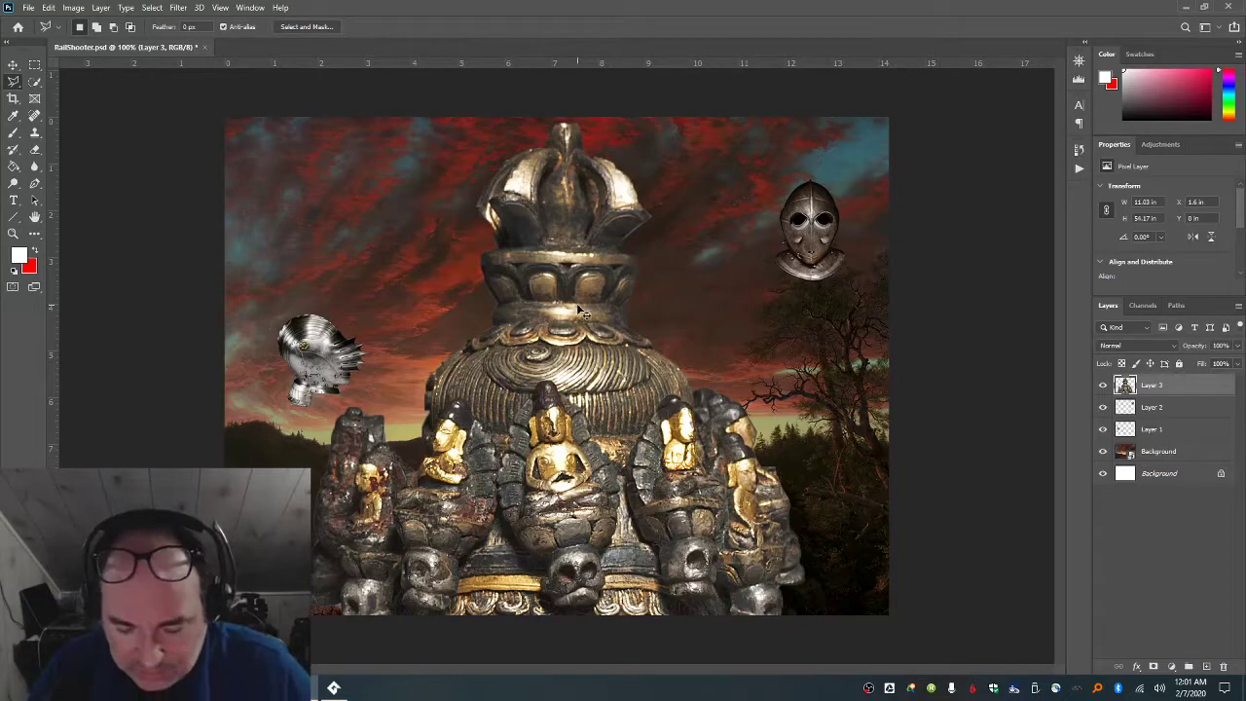
key("ctrl+minus")
key("ctrl+minus")
key("ctrl+minus")
key("ctrl+minus")
key("ctrl+t")
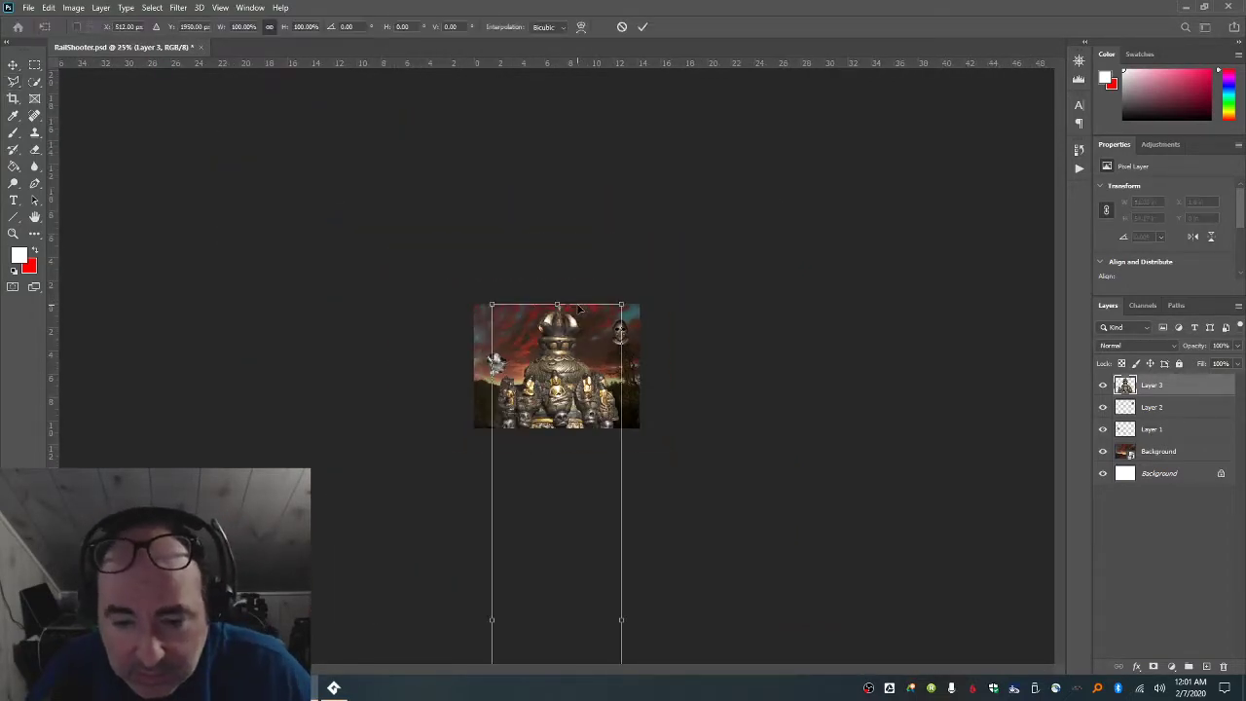
left_click_drag(488, 305, 567, 317)
left_click_drag(521, 265, 542, 375)
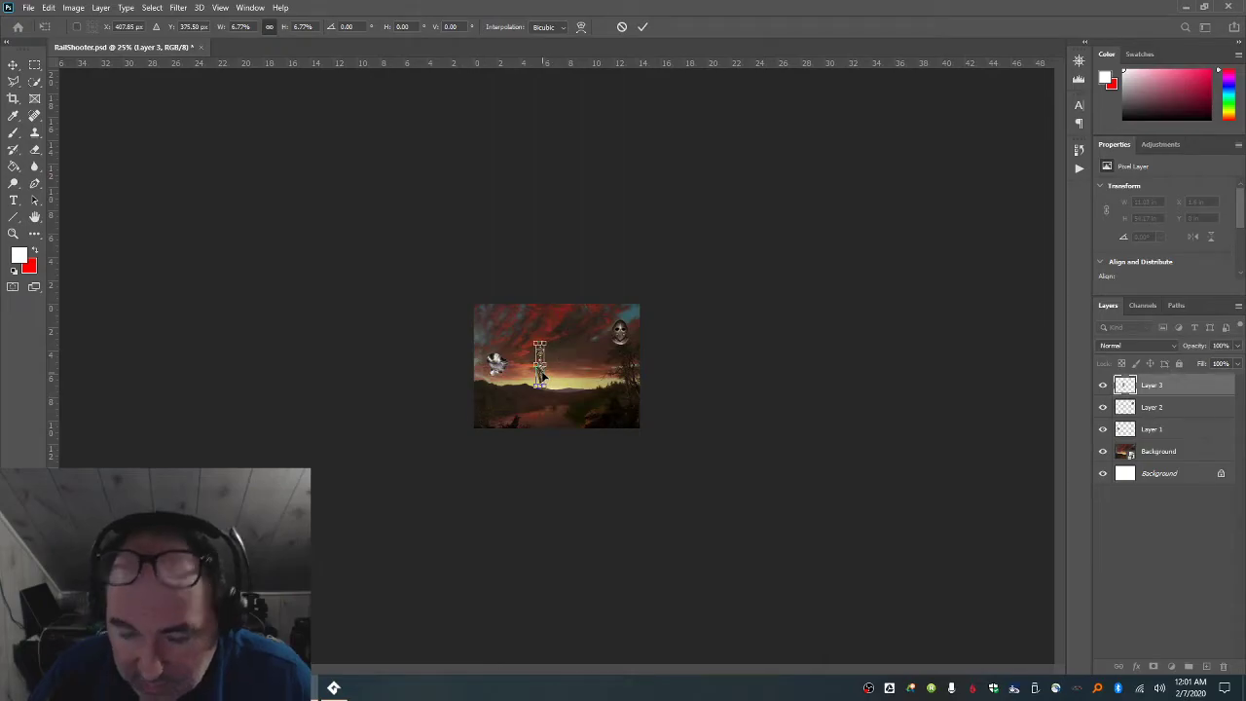
key("Return")
key("l")
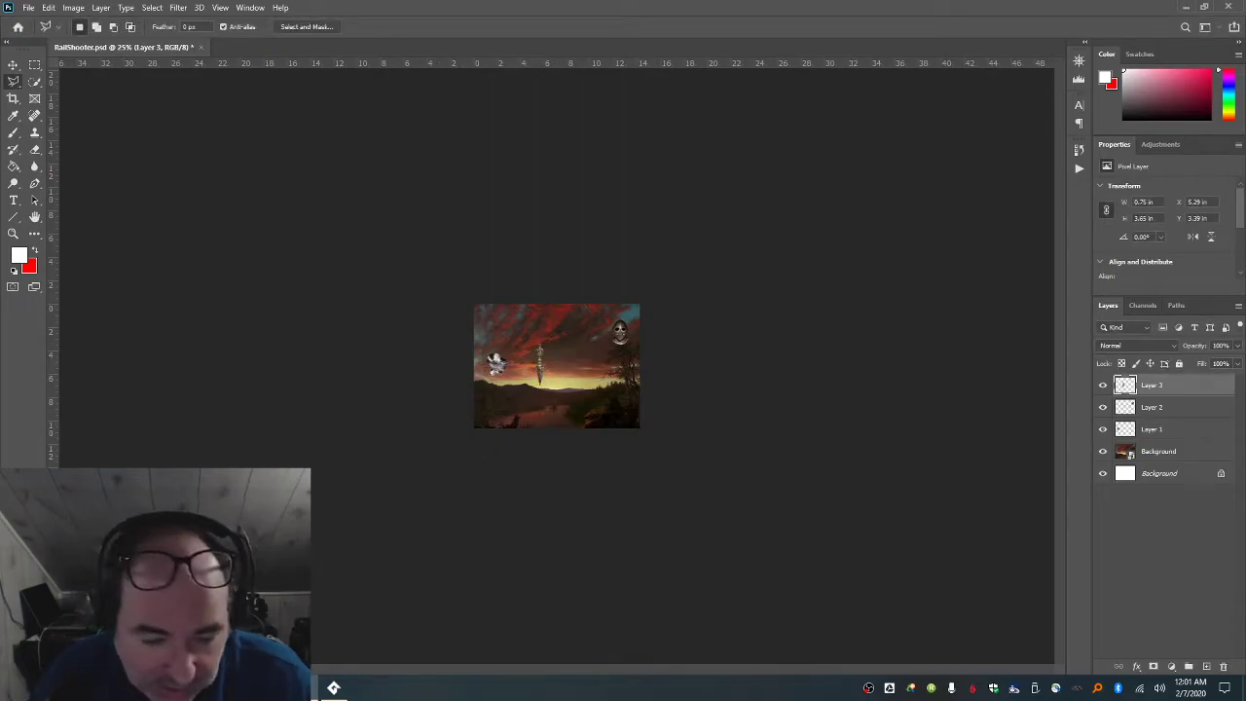
- Open the curved knife photo 1978.9.3_full.tif and convert its locked Background into a regular layer
key("alt+Tab")
left_click_drag(946, 456, 486, 49)
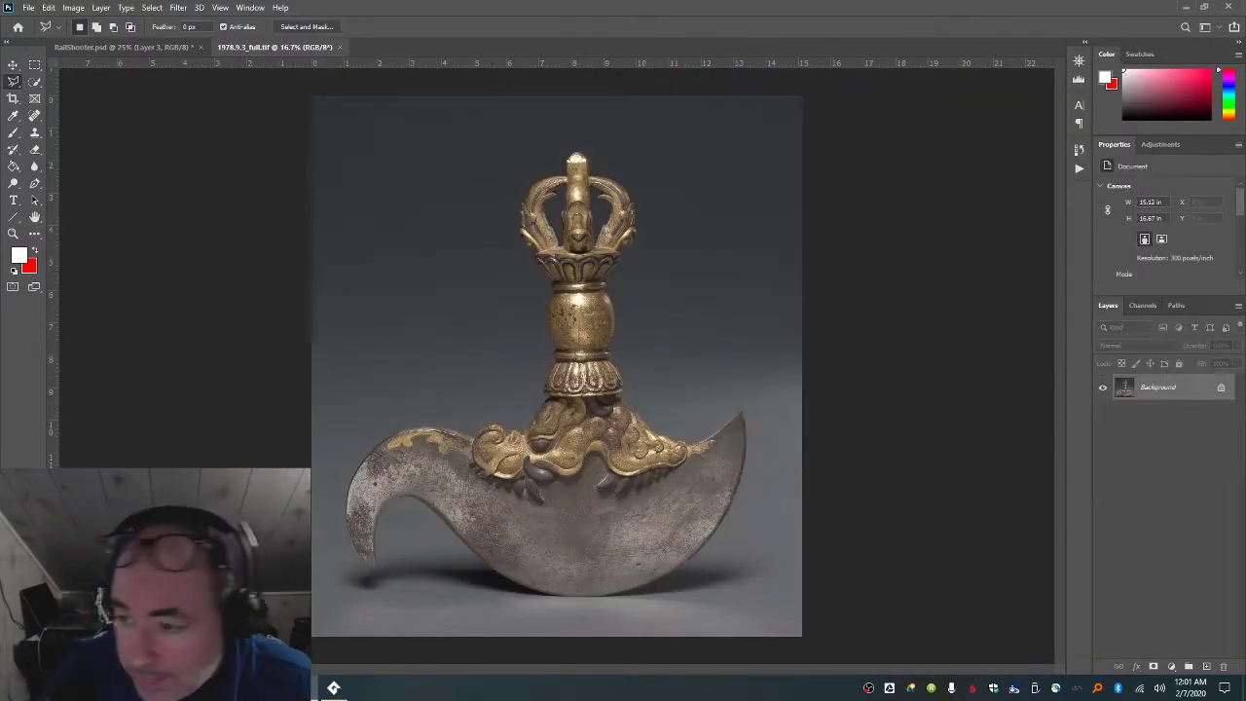
double_click(1192, 393)
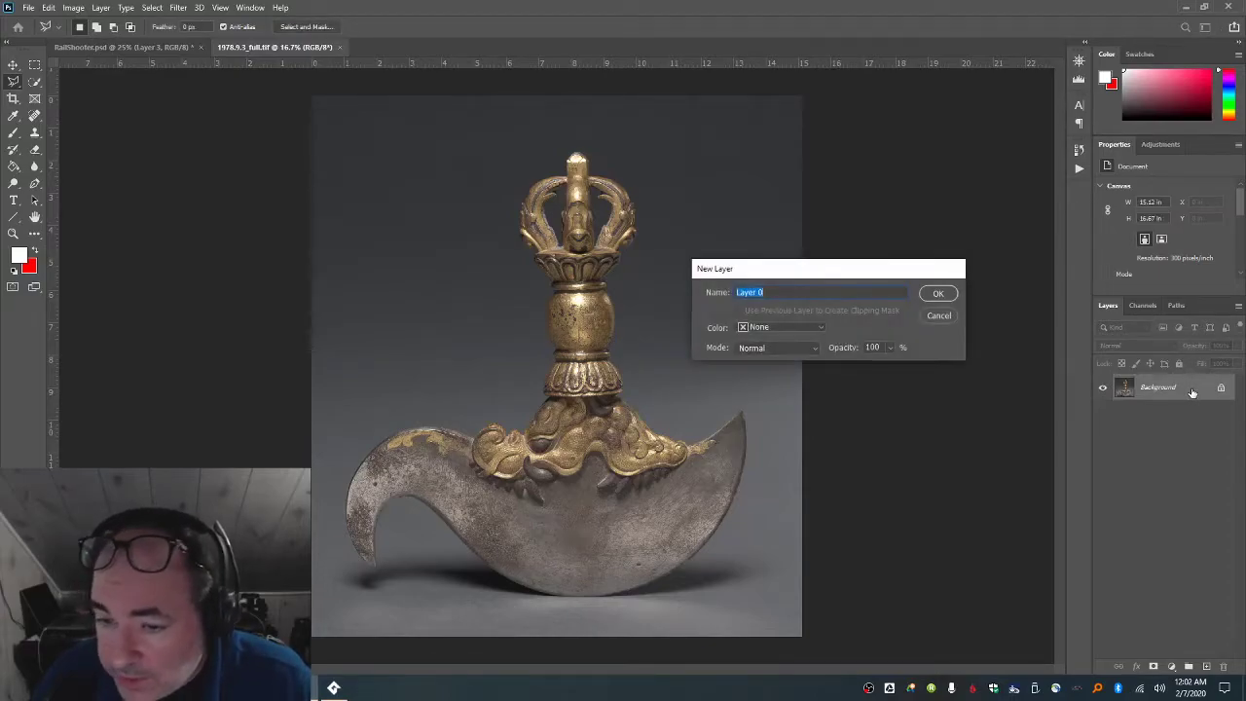
key("Return")
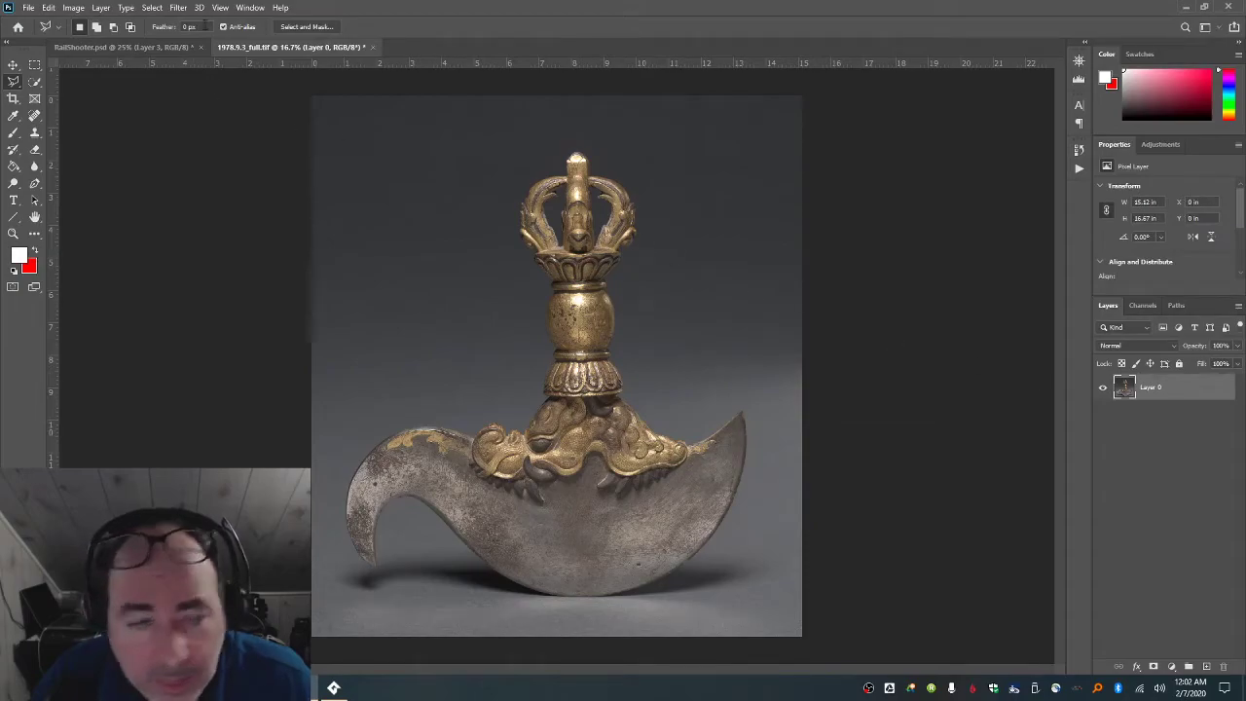
- Try to select the grey background above the knife's blade with a small Quick Selection brush, and enlarge the brush
left_click(34, 81)
mouse_move(485, 391)
left_mouse_down()
mouse_move(428, 375)
mouse_move(379, 334)
left_mouse_up()
left_click_drag(694, 189, 746, 331)
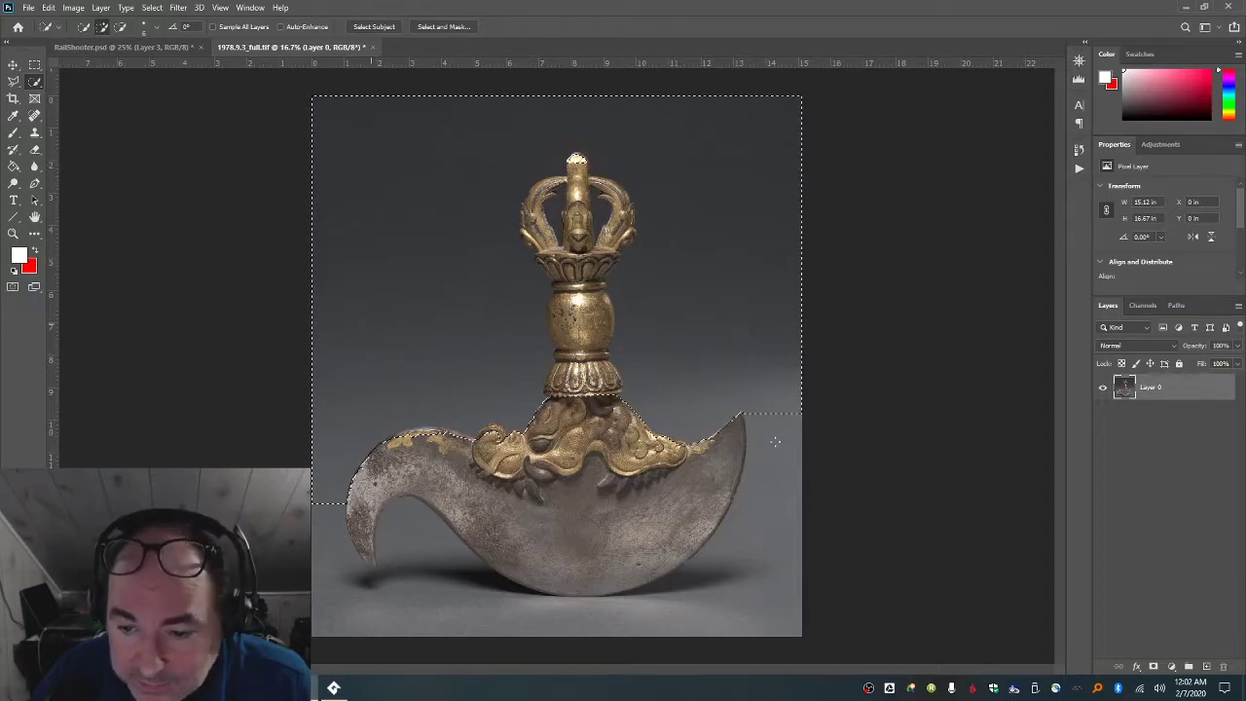
left_click(158, 28)
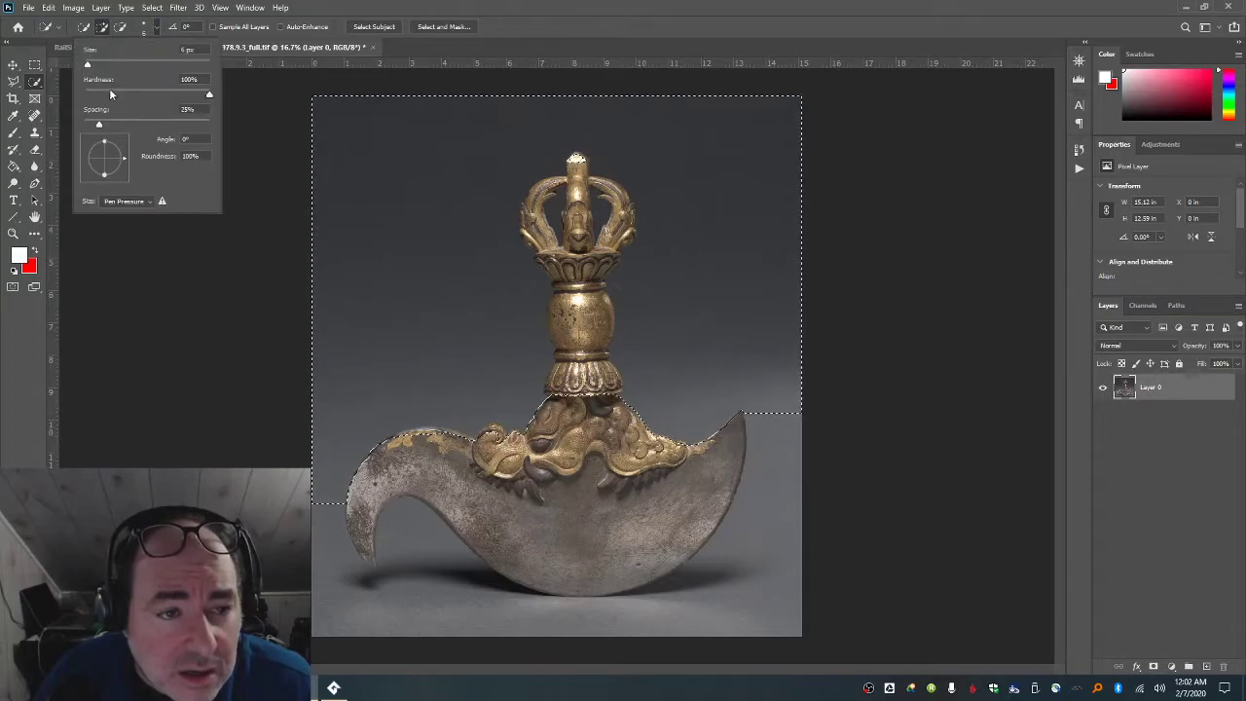
left_click_drag(91, 62, 109, 62)
left_click(414, 205)
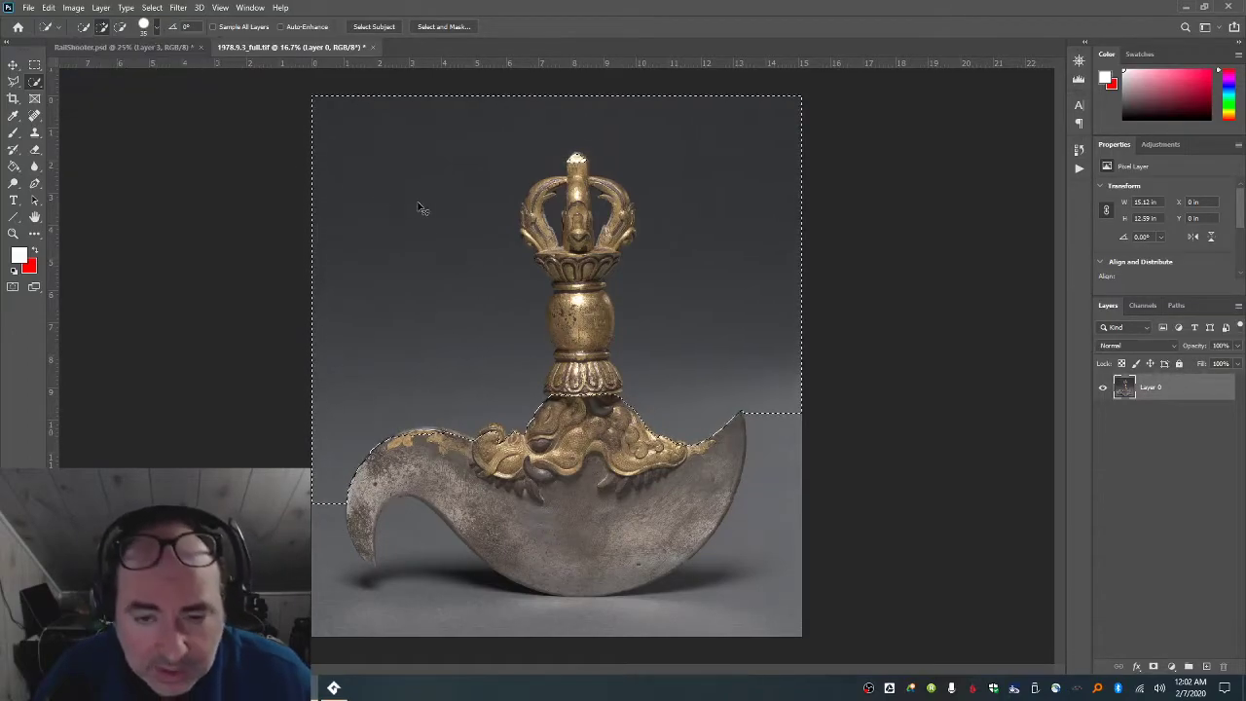
- Set the Quick Selection brush size to 100 px and brush over the grey background around the knife to select it
left_click(157, 28)
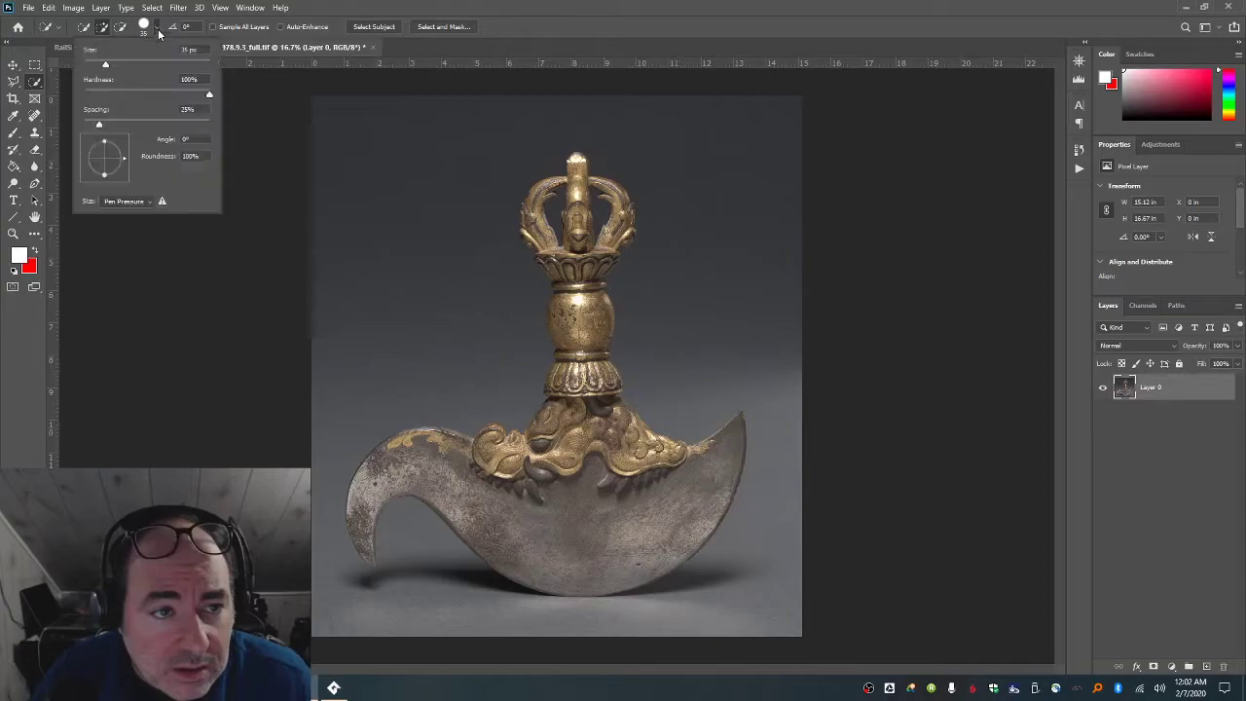
left_click_drag(104, 64, 146, 61)
left_click(368, 162)
mouse_move(381, 136)
left_mouse_down()
mouse_move(304, 110)
mouse_move(422, 142)
mouse_move(500, 117)
mouse_move(644, 110)
mouse_move(710, 152)
mouse_move(749, 200)
mouse_move(765, 250)
left_mouse_up()
left_click_drag(796, 538, 750, 624)
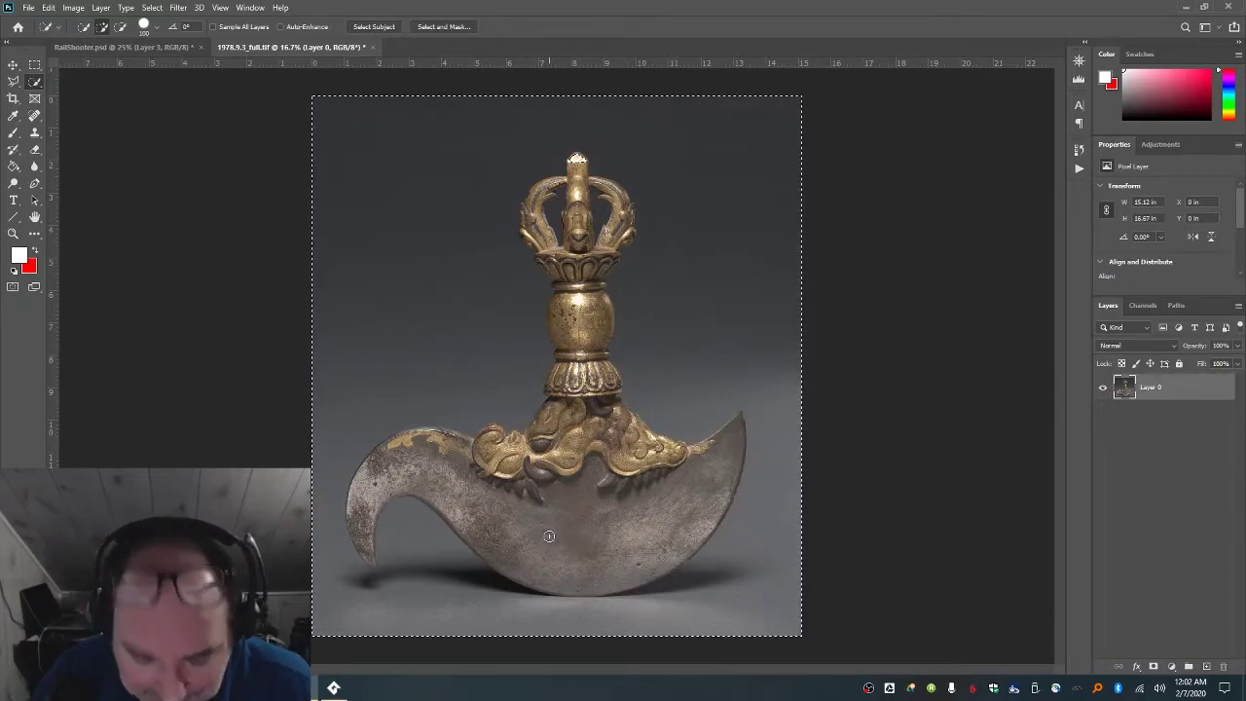
- Subtract the knife's golden handle and most of its curved blade from the background selection with the Quick Selection tool
mouse_move(549, 536)
left_mouse_down()
mouse_move(580, 366)
mouse_move(576, 263)
mouse_move(555, 209)
mouse_move(532, 201)
mouse_move(537, 245)
mouse_move(568, 284)
mouse_move(563, 326)
left_mouse_up()
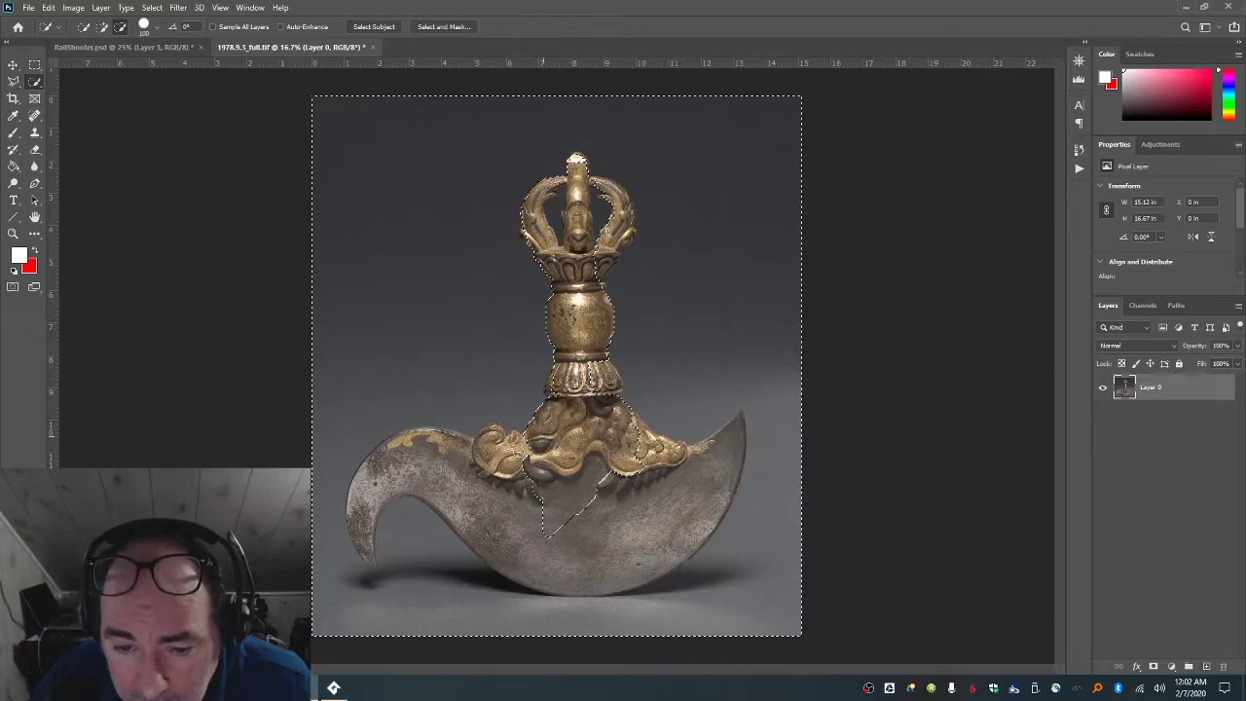
mouse_move(497, 444)
left_mouse_down()
mouse_move(453, 445)
mouse_move(368, 489)
mouse_move(367, 554)
mouse_move(365, 543)
left_mouse_up()
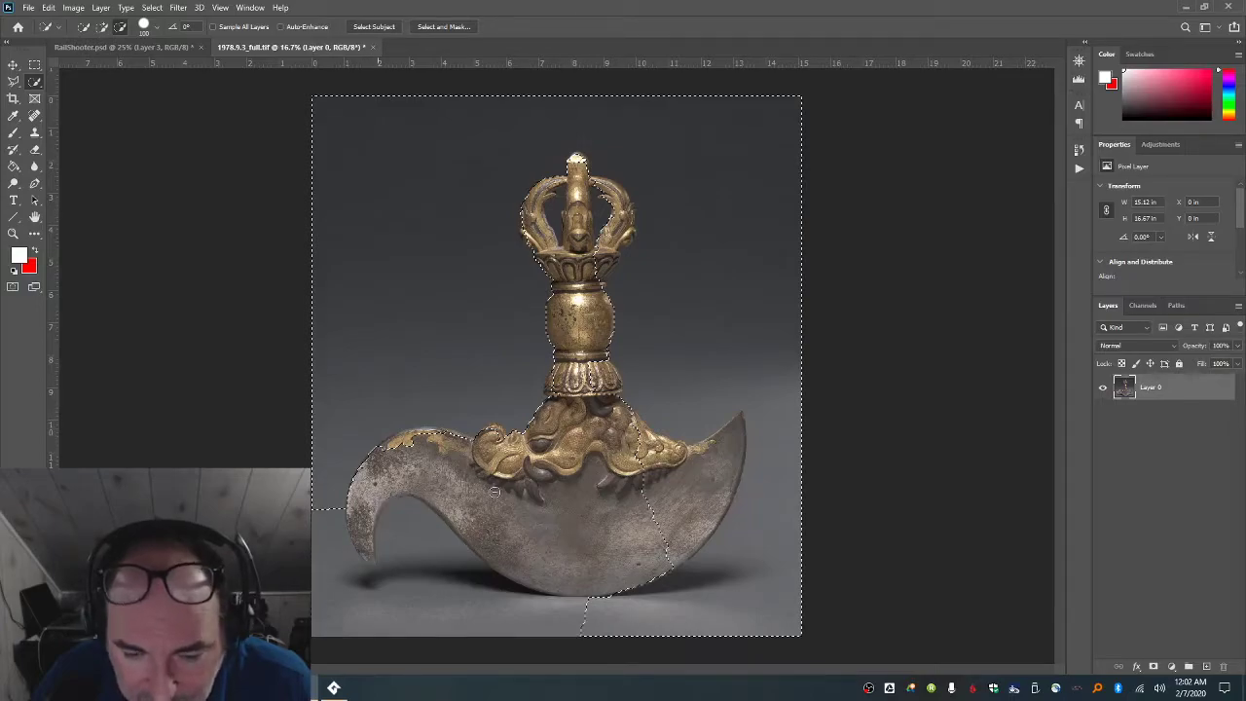
left_click_drag(492, 491, 483, 514, "alt")
left_click_drag(650, 521, 691, 516)
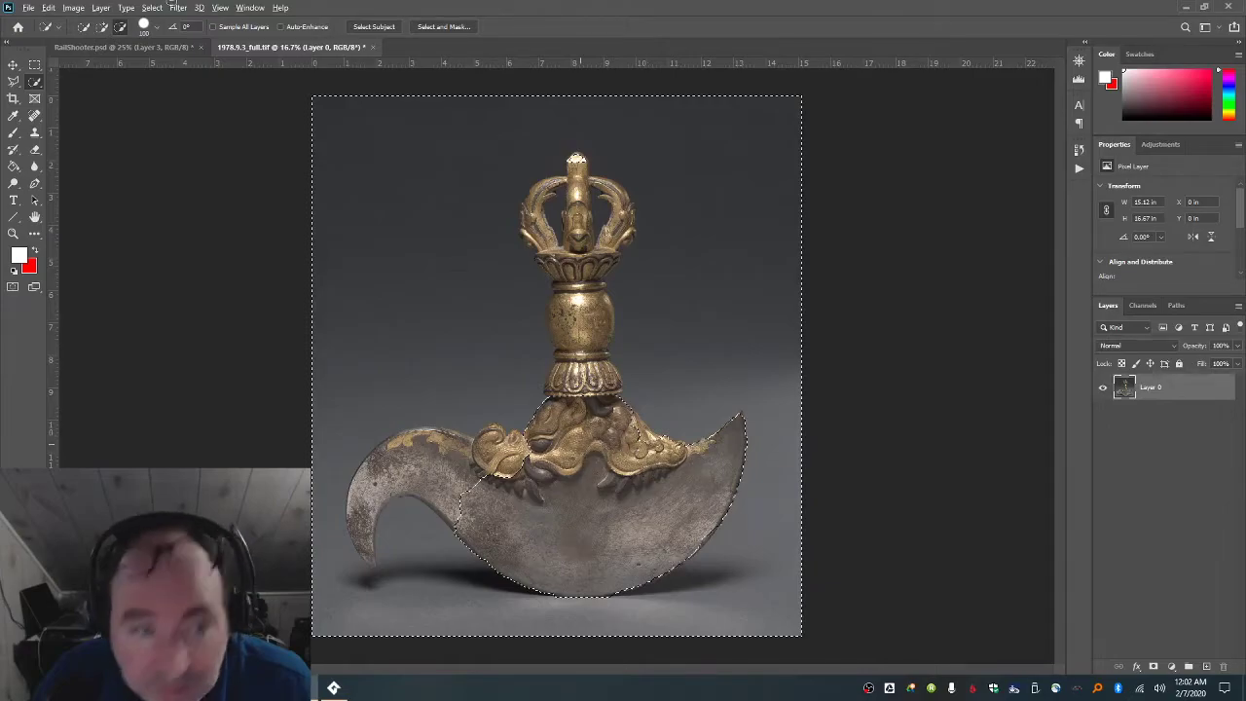
- Reduce the Quick Selection brush size to 29 px
left_click(155, 26)
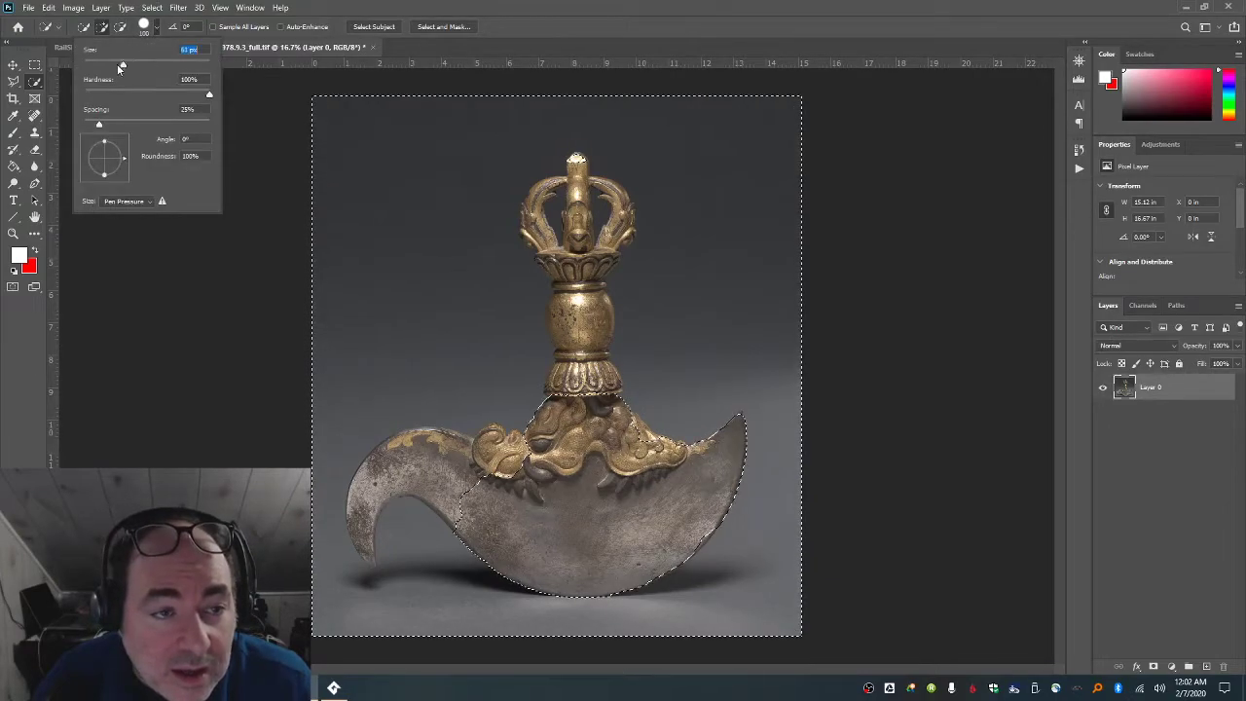
left_click_drag(102, 66, 101, 66)
key("Return")
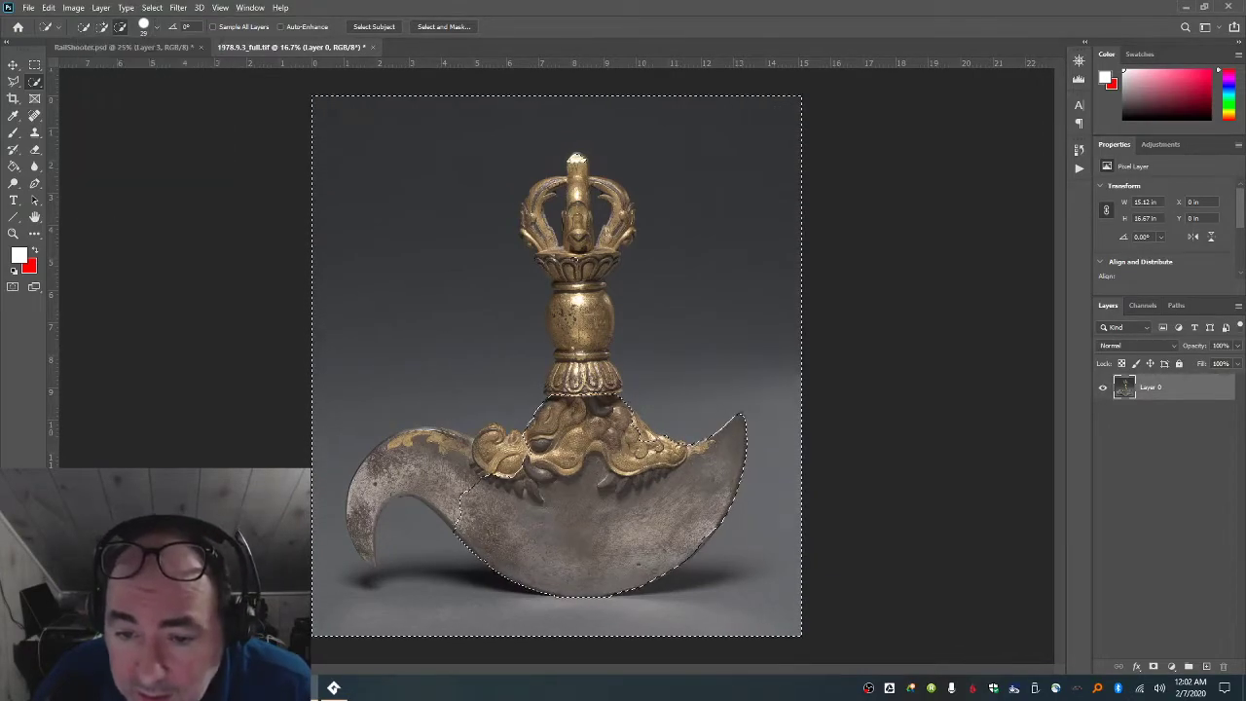
- Subtract the remaining parts of the golden handle and the blade's hooked end from the background selection with the Quick Selection tool
left_click_drag(571, 282, 563, 350)
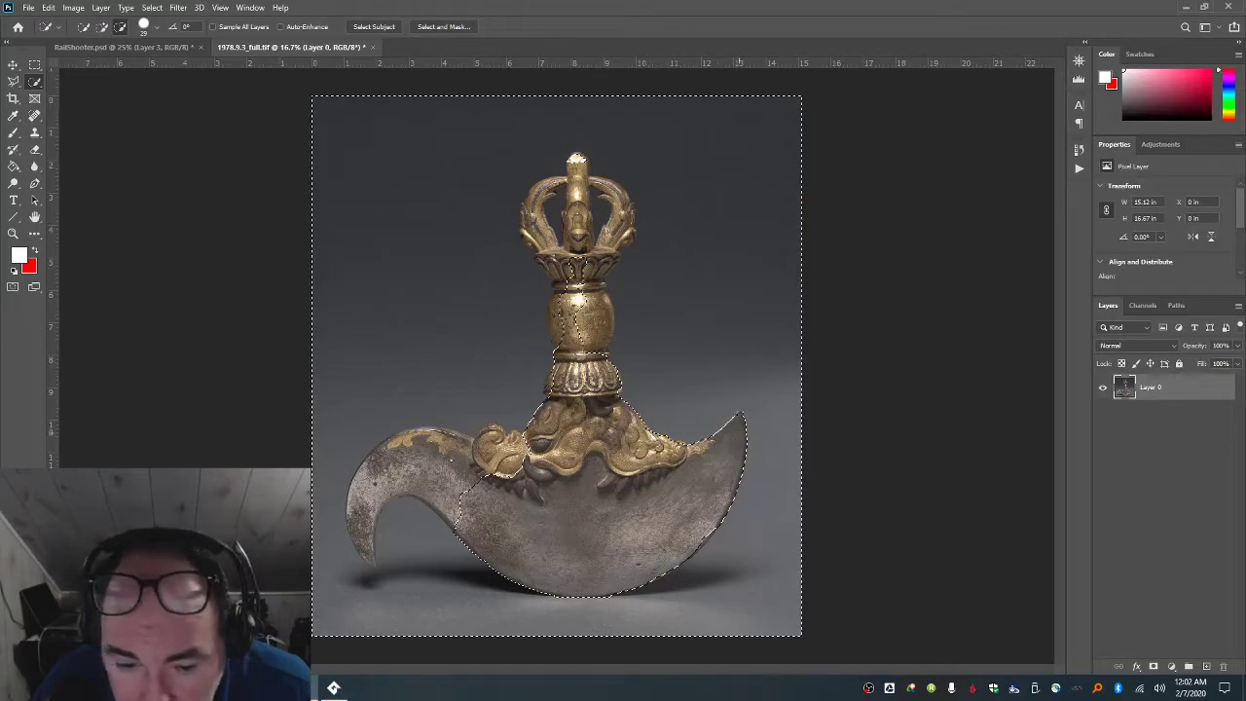
mouse_move(496, 476)
left_mouse_down()
mouse_move(451, 469)
mouse_move(409, 491)
mouse_move(370, 520)
mouse_move(366, 551)
left_mouse_up()
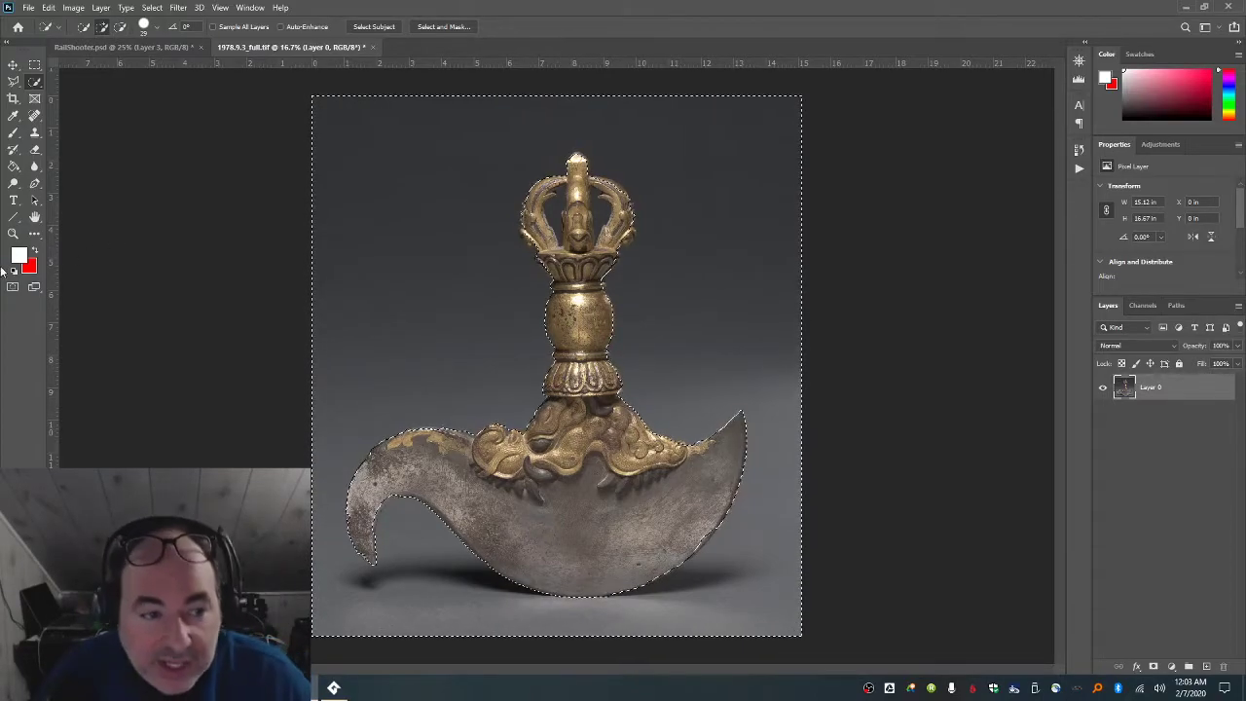
- Try to refine the selection edge around the handle's crown and collar with the Quick Selection tool, and discard the selection
key("z")
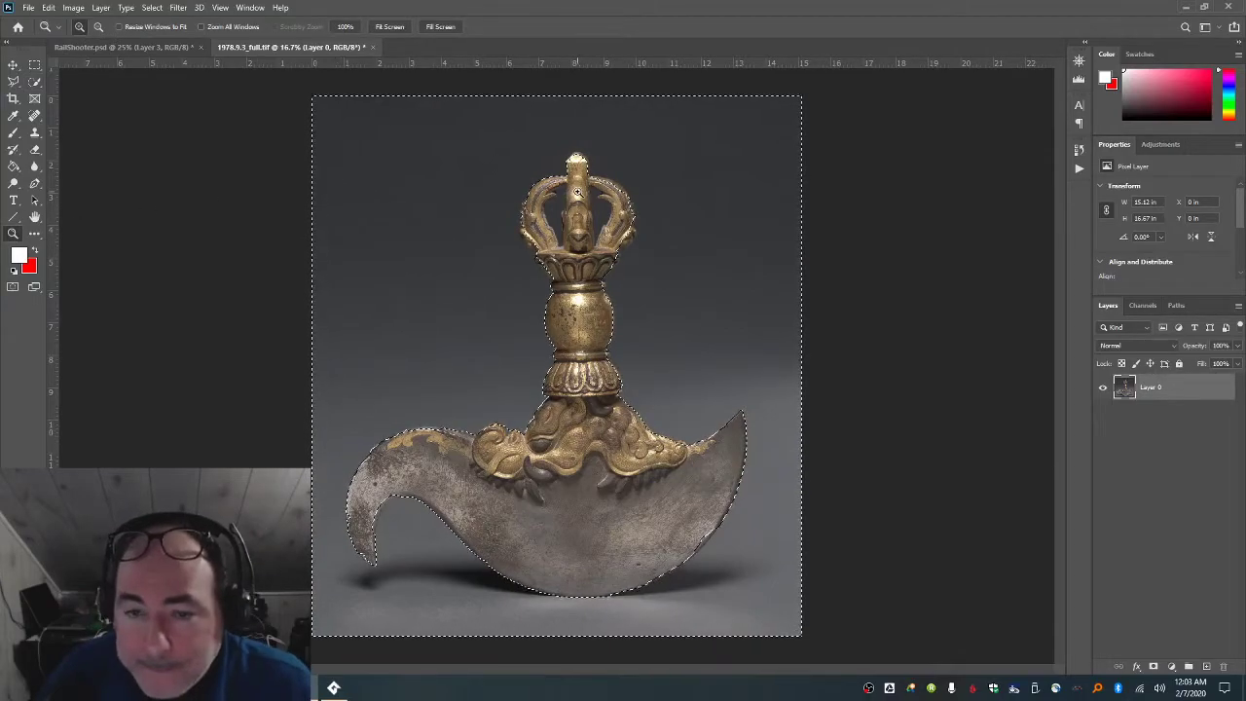
left_click(662, 184)
left_click(681, 181)
left_click(682, 181)
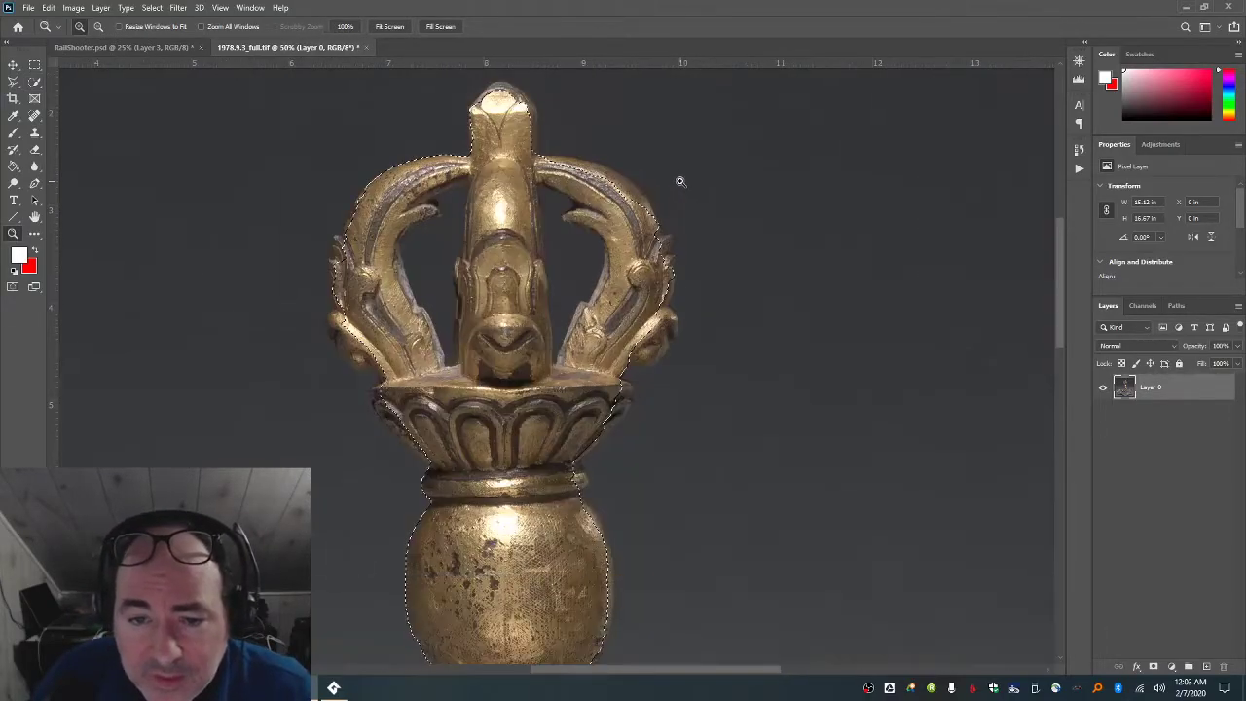
left_click(34, 83)
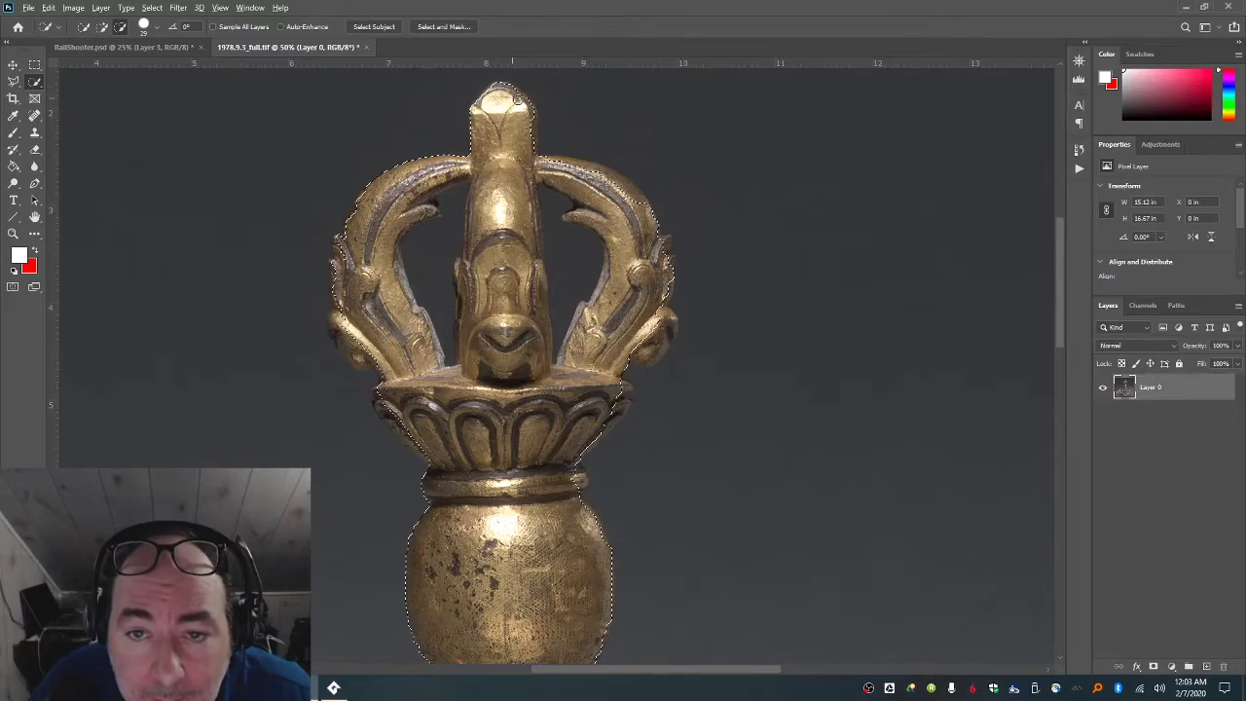
left_click_drag(533, 154, 547, 161)
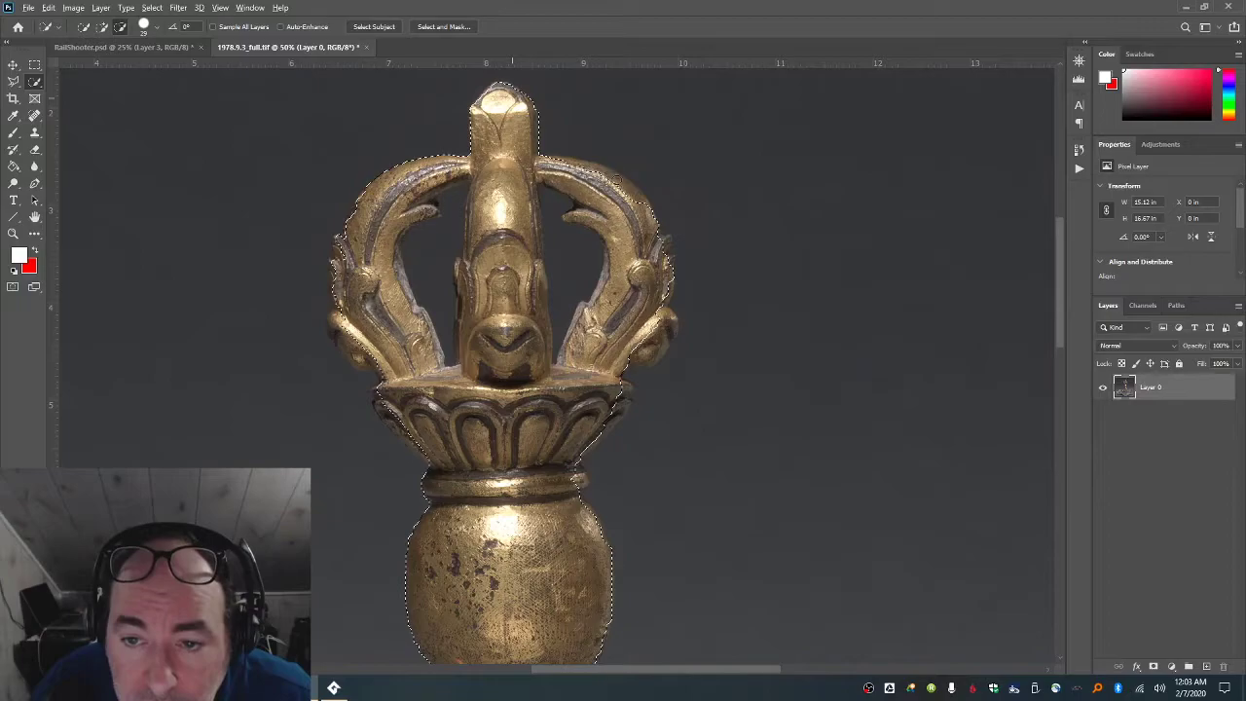
left_click_drag(647, 208, 660, 241)
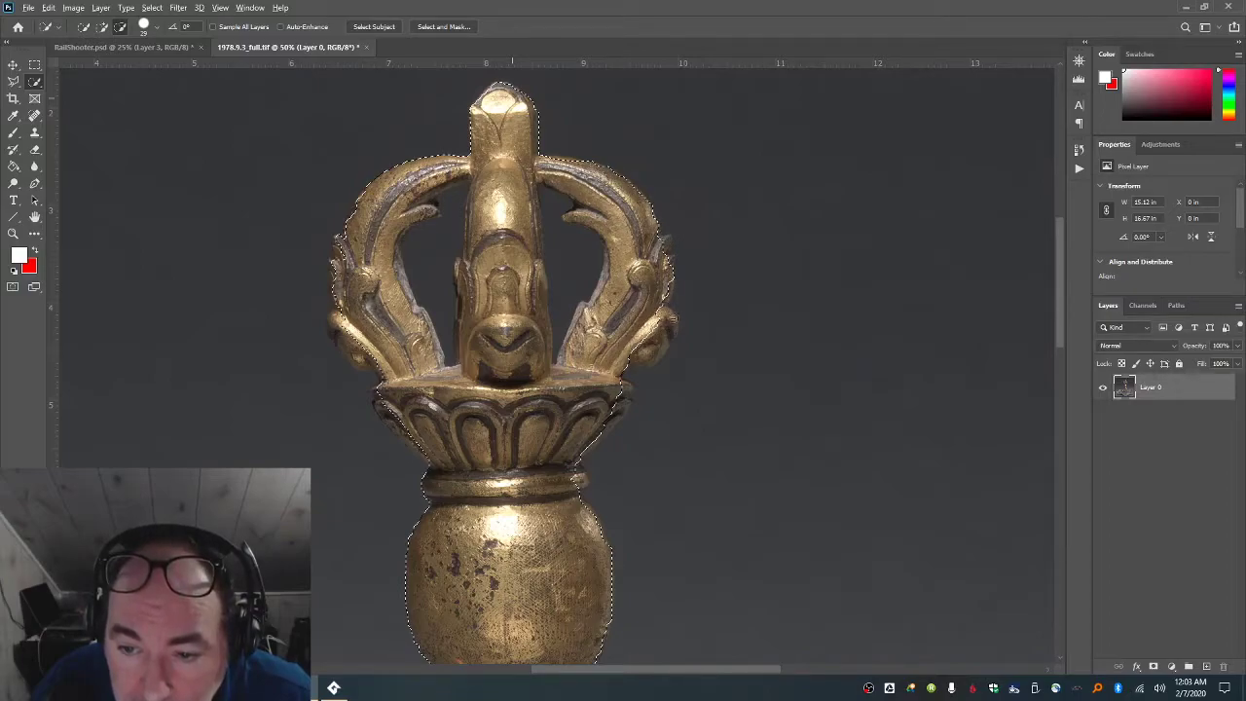
left_click_drag(659, 226, 672, 244)
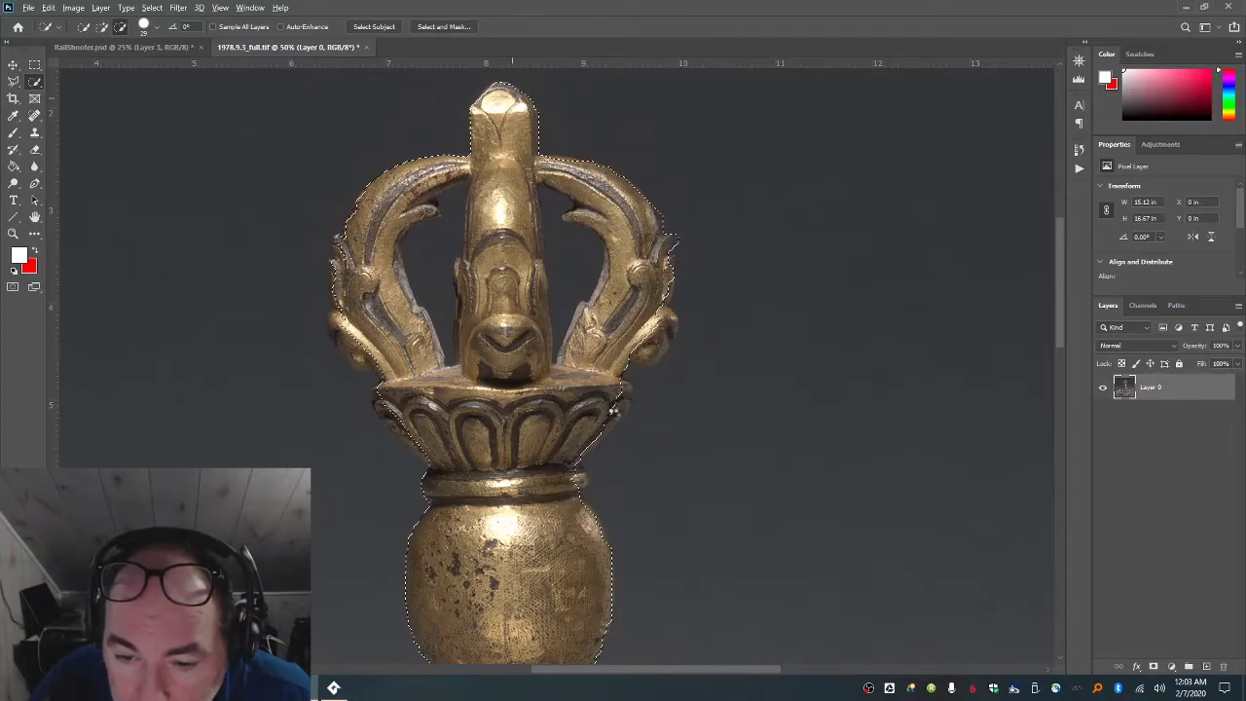
left_click_drag(576, 475, 599, 531)
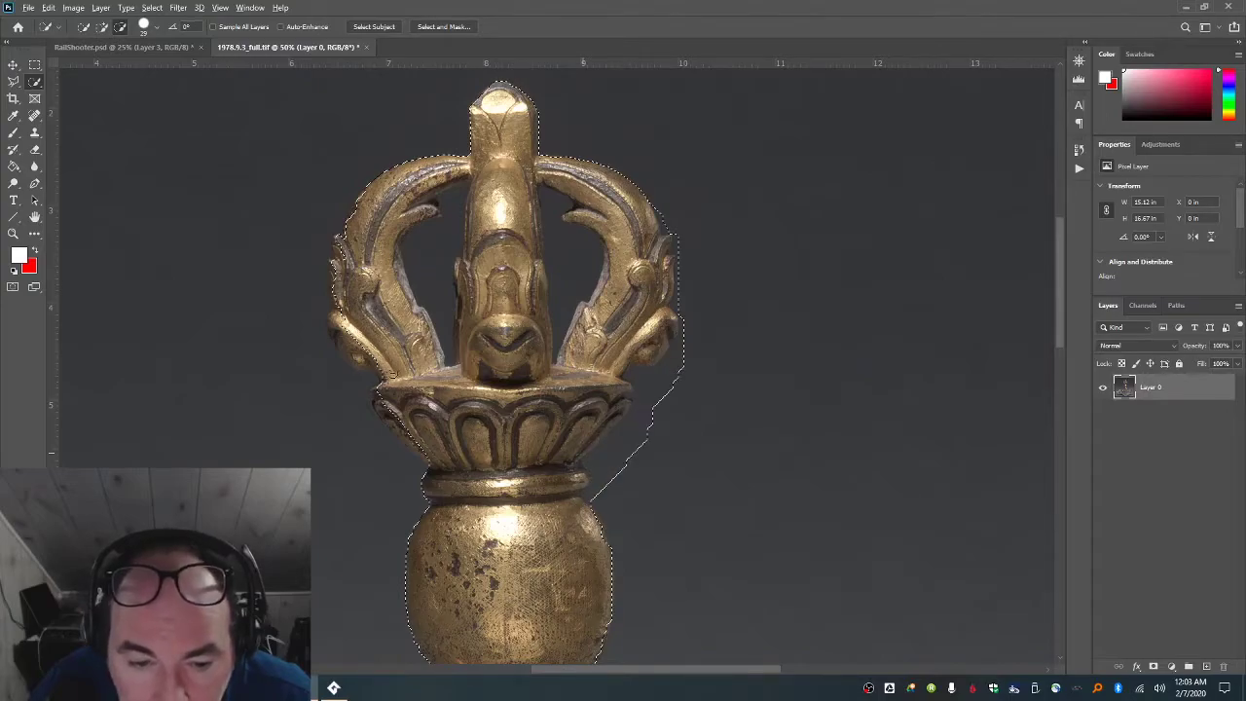
left_click_drag(379, 399, 430, 457)
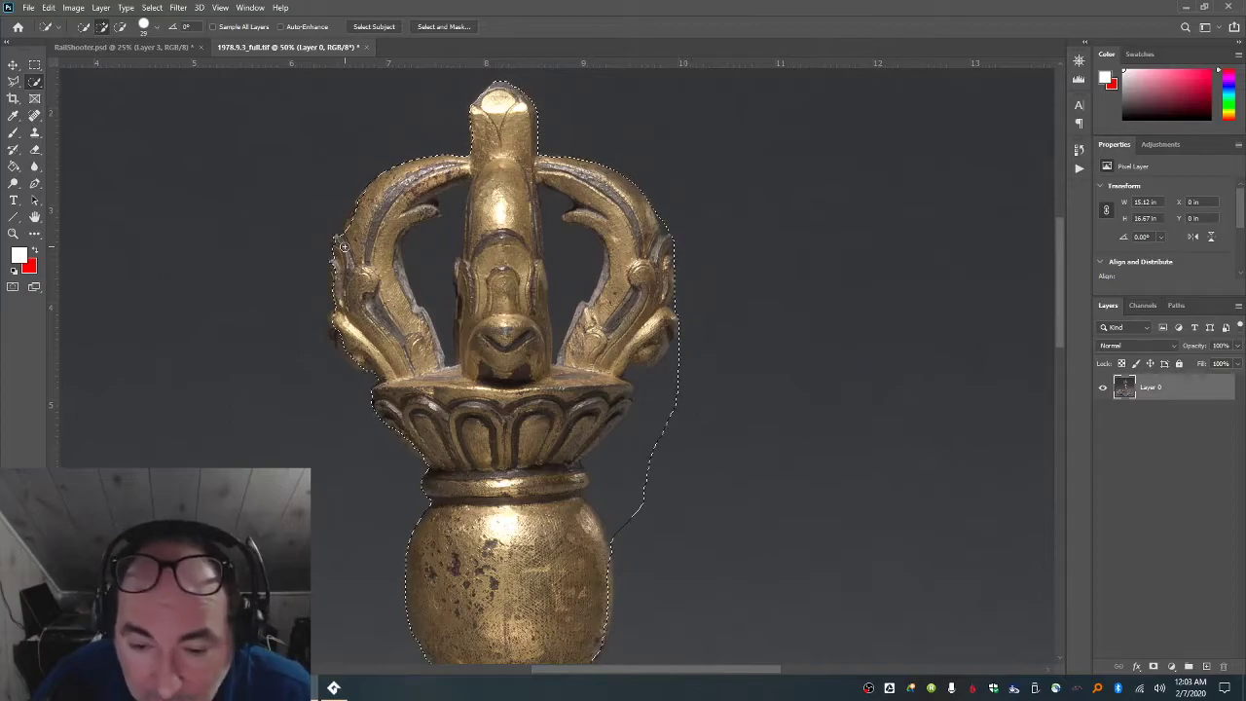
key("ctrl+d")
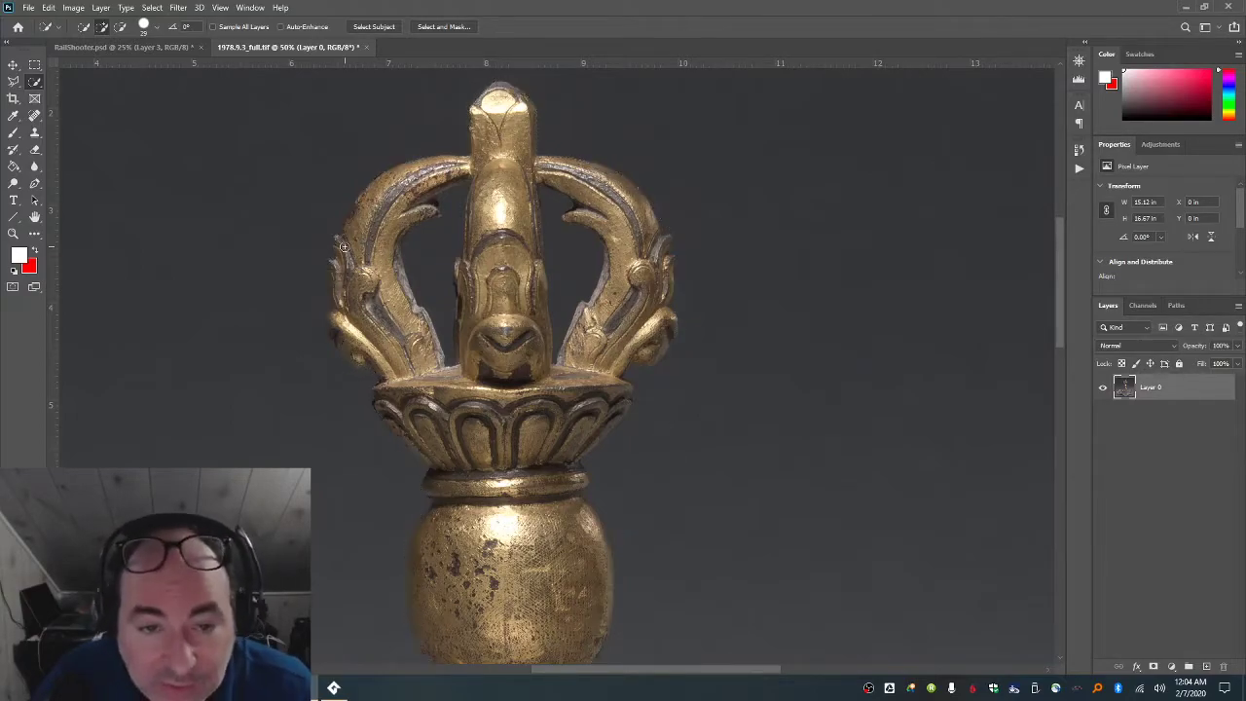
- Outline the background around the handle's crown with the Polygonal Lasso tool, delete that area and deselect
left_click(14, 80)
left_click(193, 315)
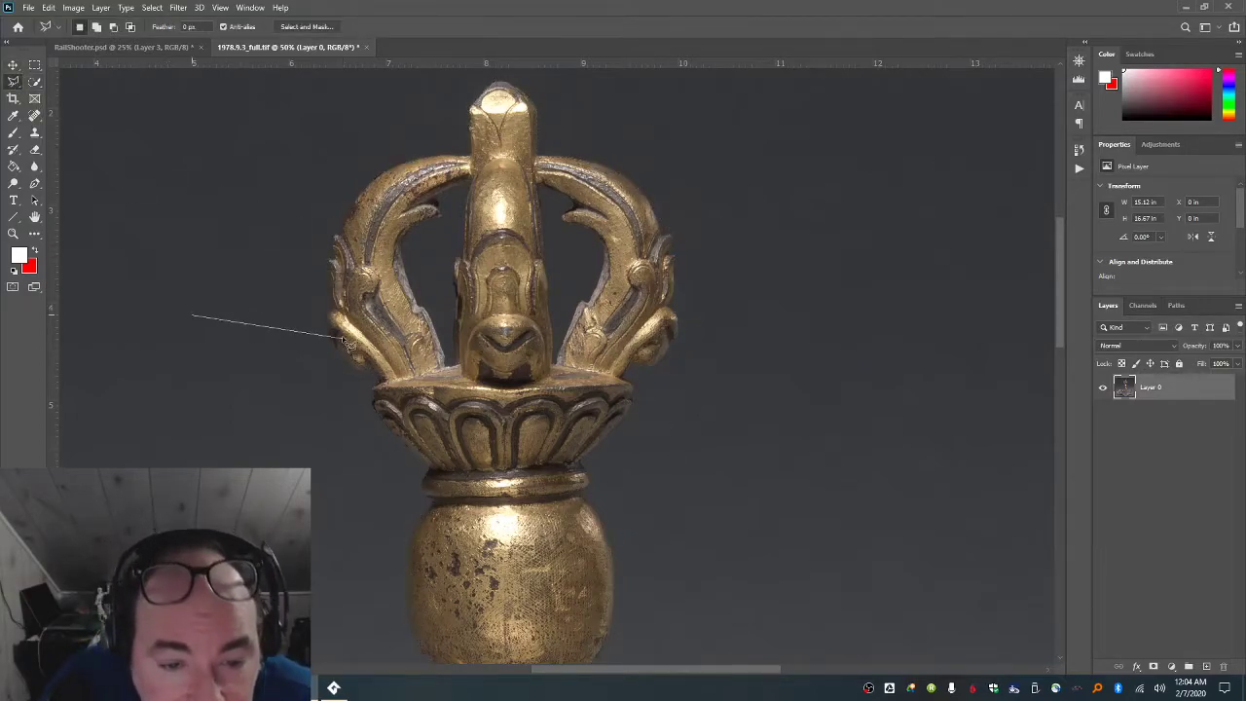
left_click(327, 321)
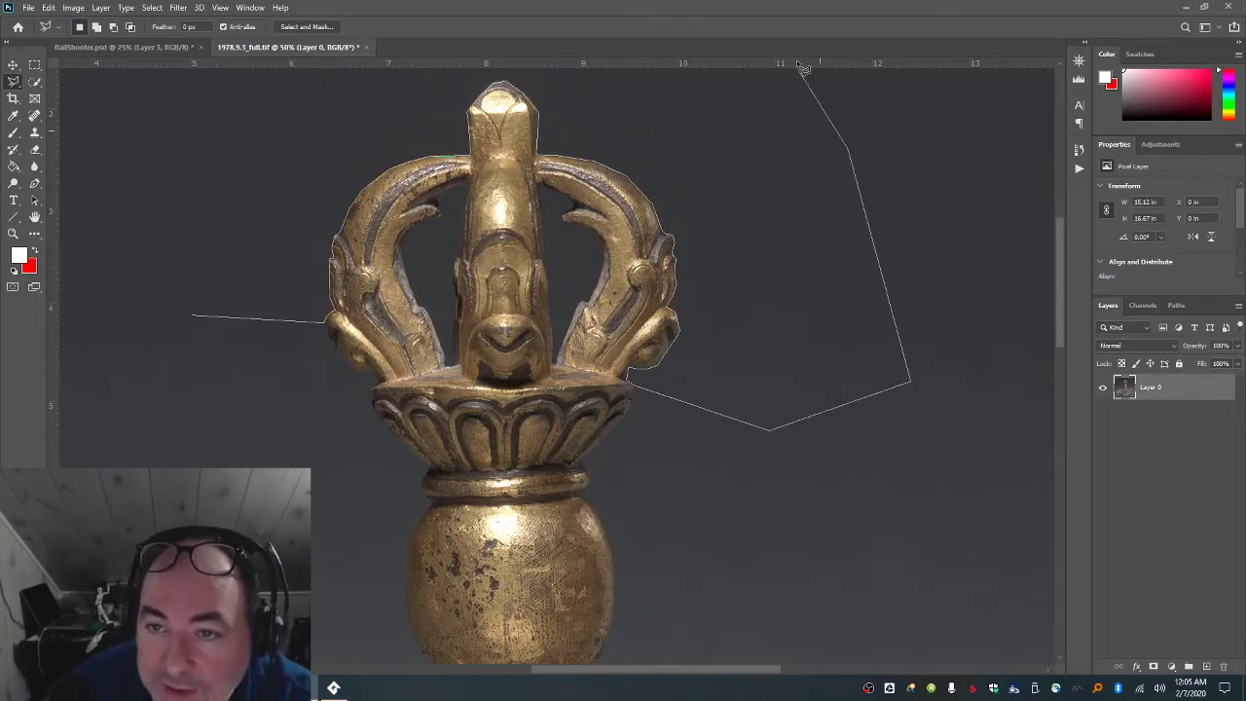
double_click(116, 114)
key("Delete")
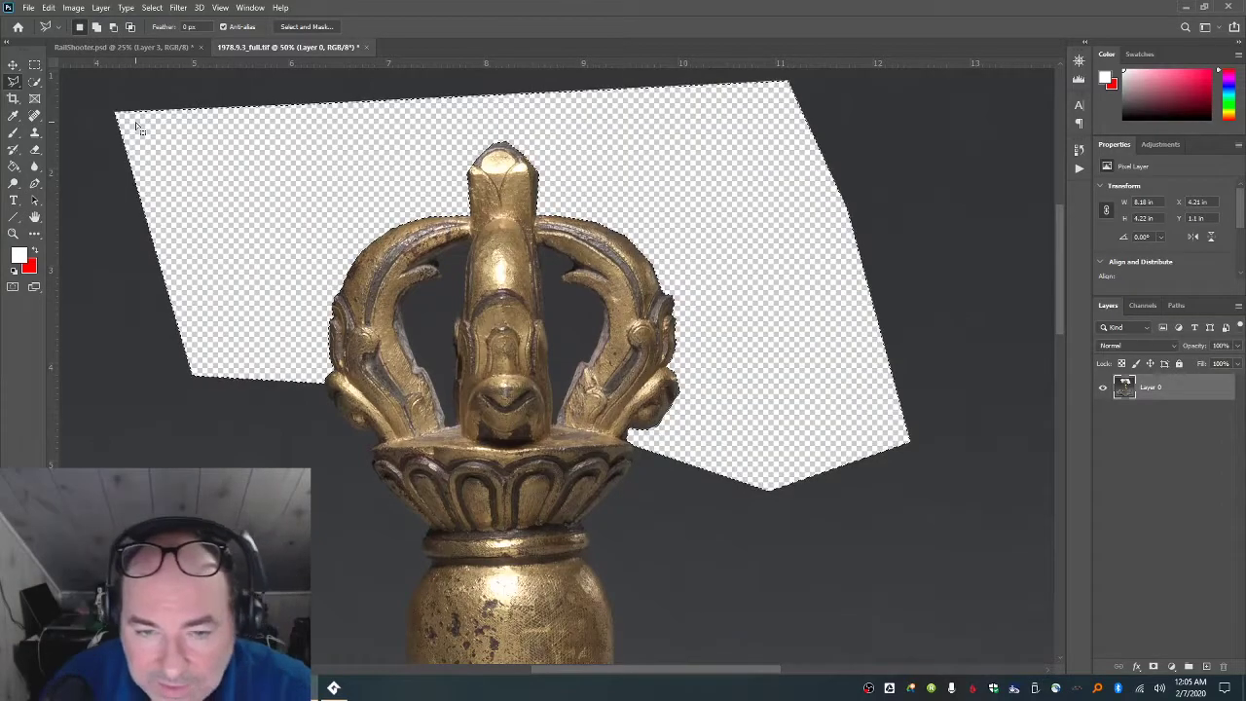
key("ctrl+d")
- Outline the background along the handle's left edge down to the golden ornament with the Polygonal Lasso, delete it and deselect
scroll(259, 214, "down", 3)
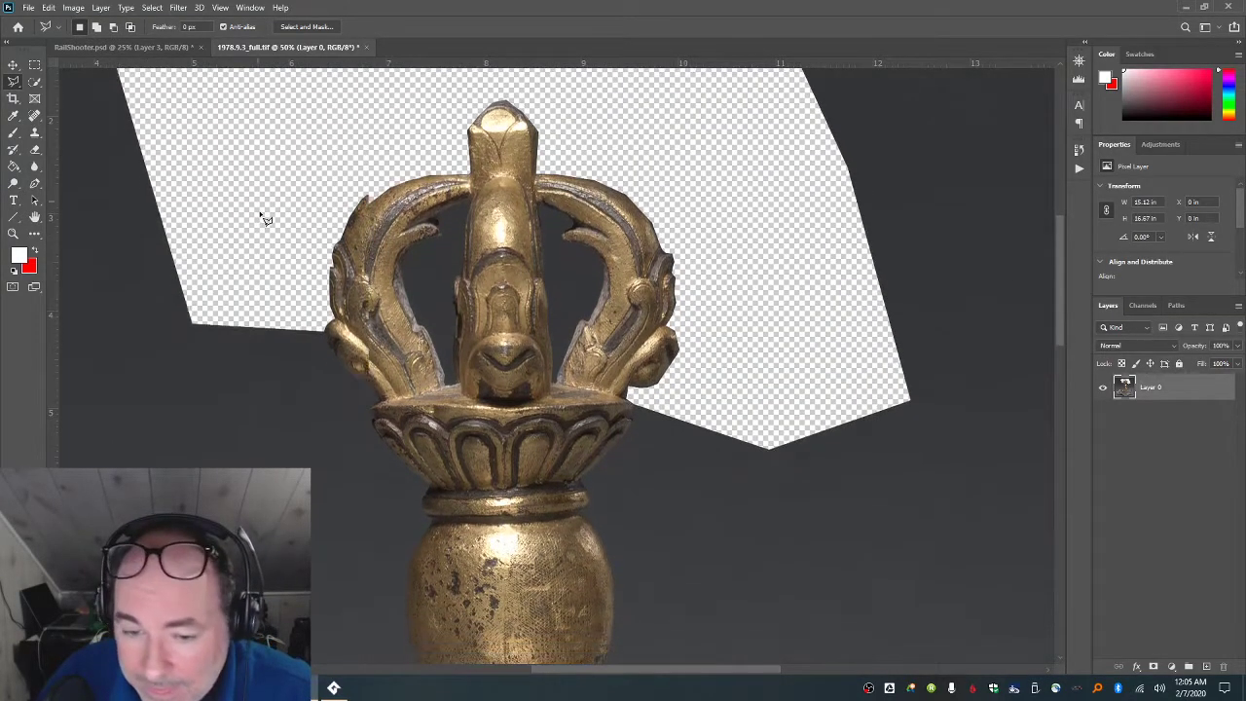
scroll(263, 218, "down", 5)
left_click(173, 338)
left_click(234, 121)
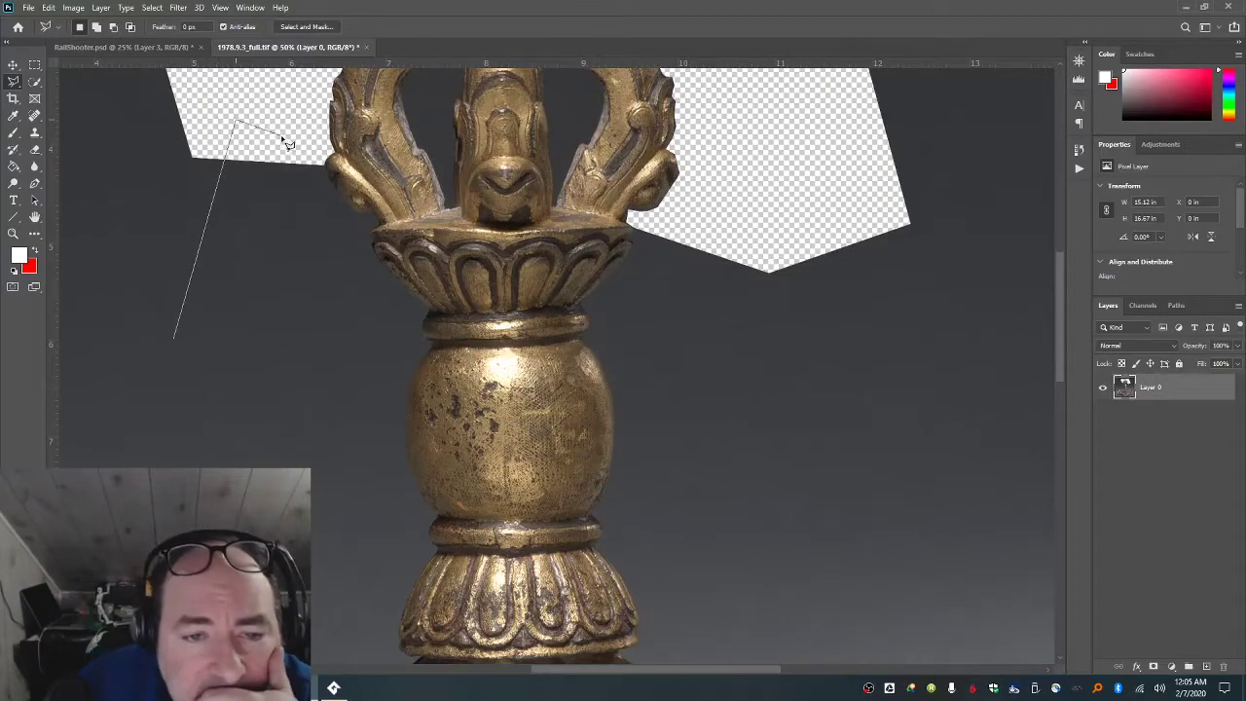
left_click(325, 167)
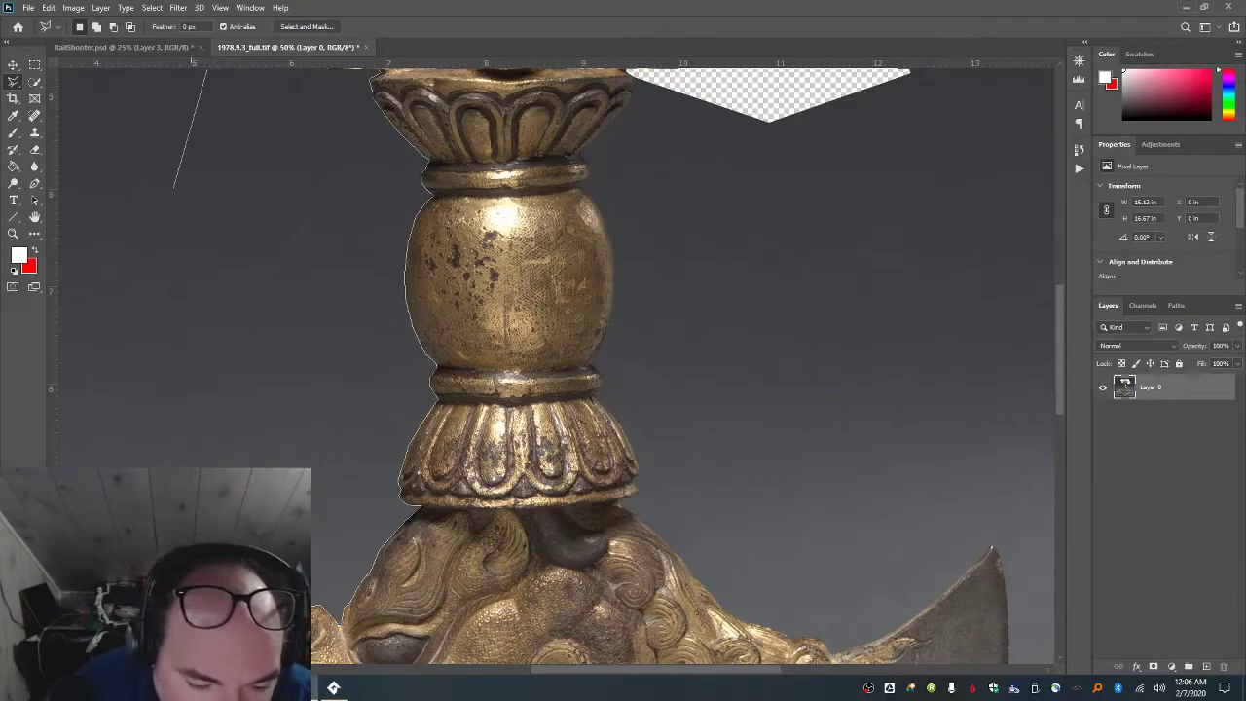
double_click(141, 447)
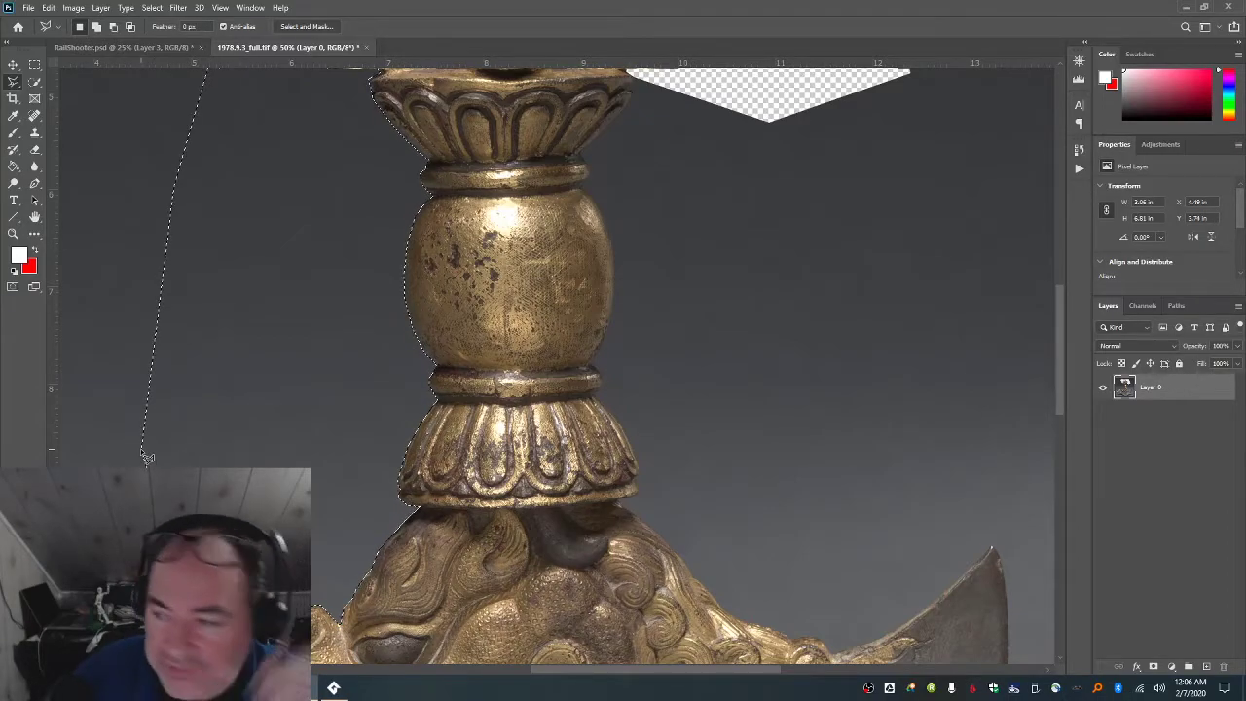
key("Delete")
key("ctrl+d")
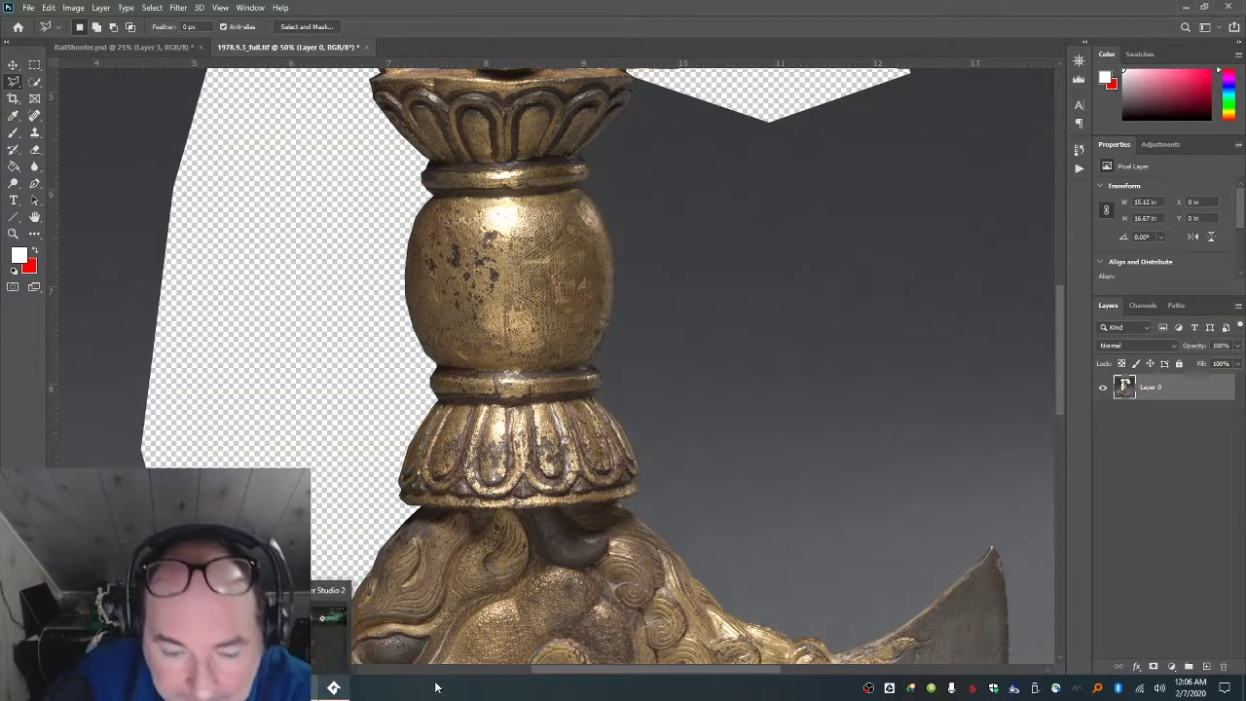
- Outline the background outside the blade's hooked end with the Polygonal Lasso, following its outer curve from the tip to the golden ornament
left_click_drag(550, 673, 491, 675)
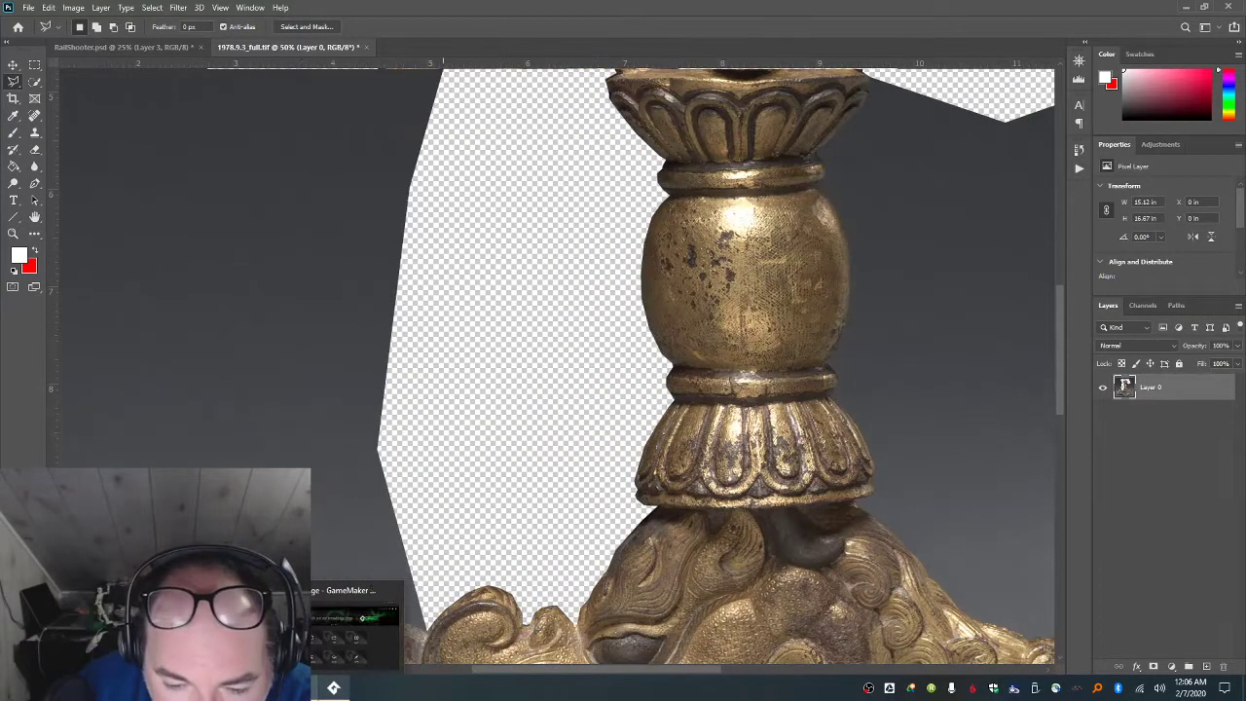
scroll(563, 672, "down", 5)
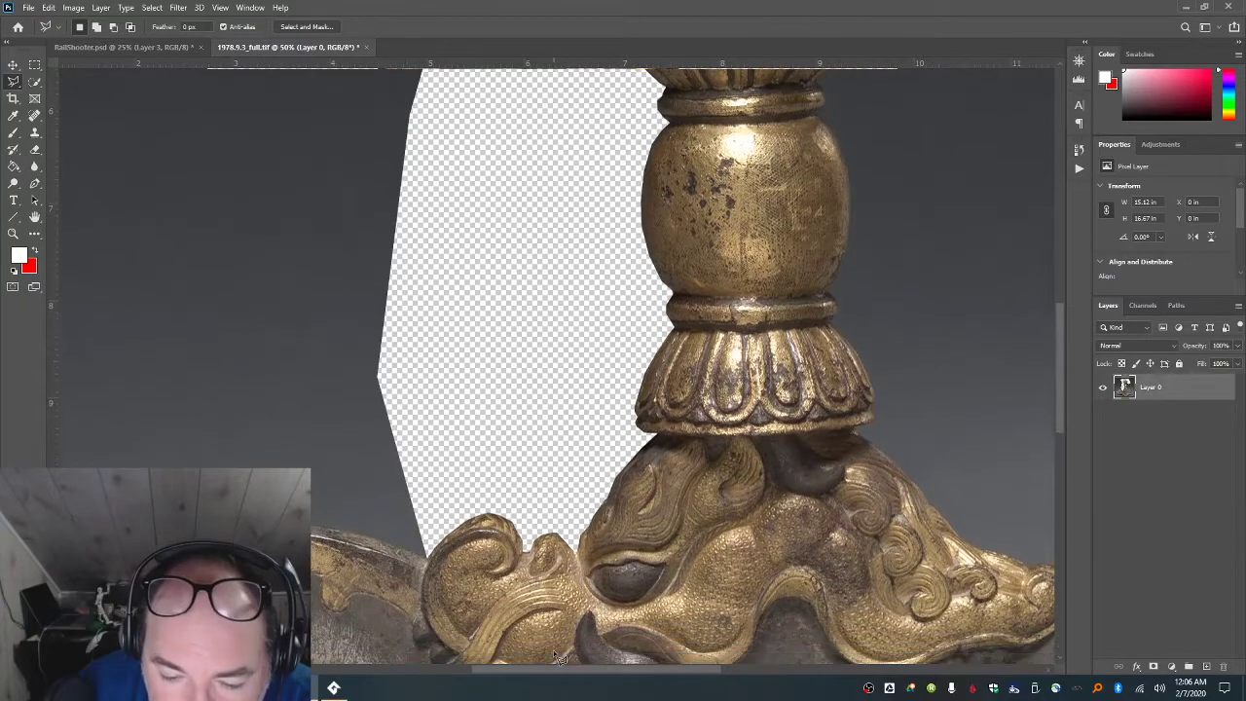
left_click_drag(563, 673, 498, 672)
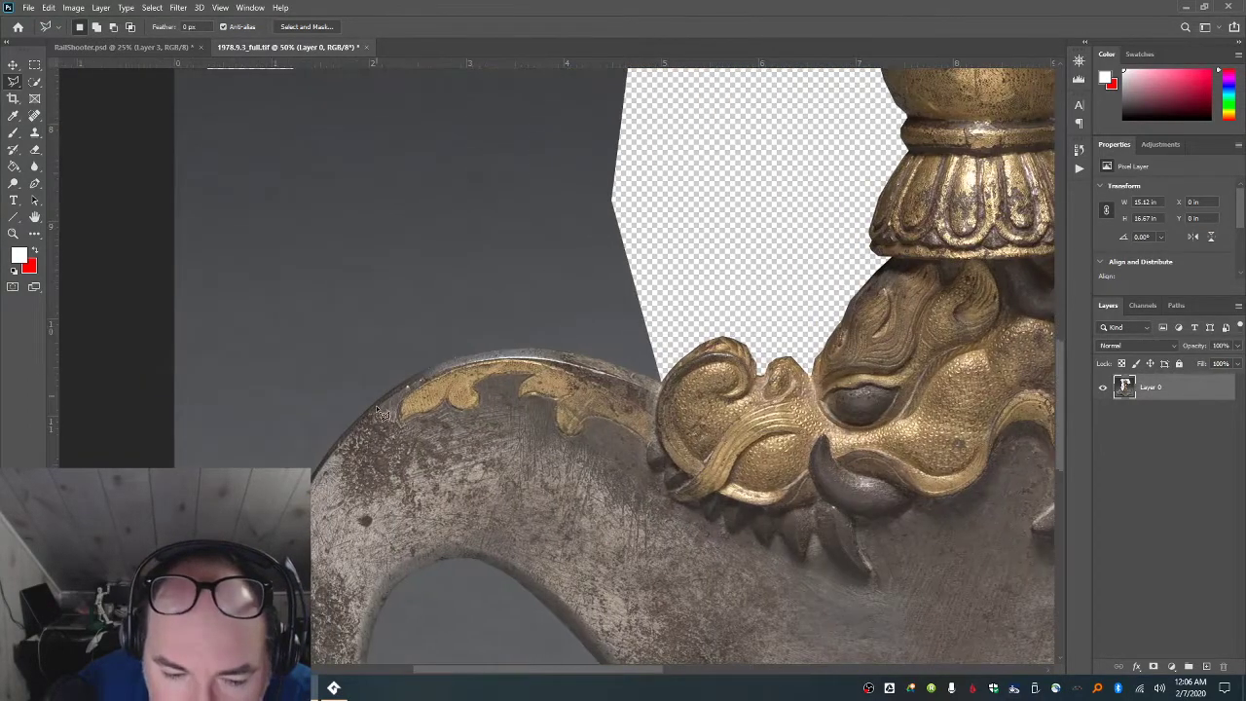
scroll(378, 404, "down", 4)
scroll(382, 409, "down", 5)
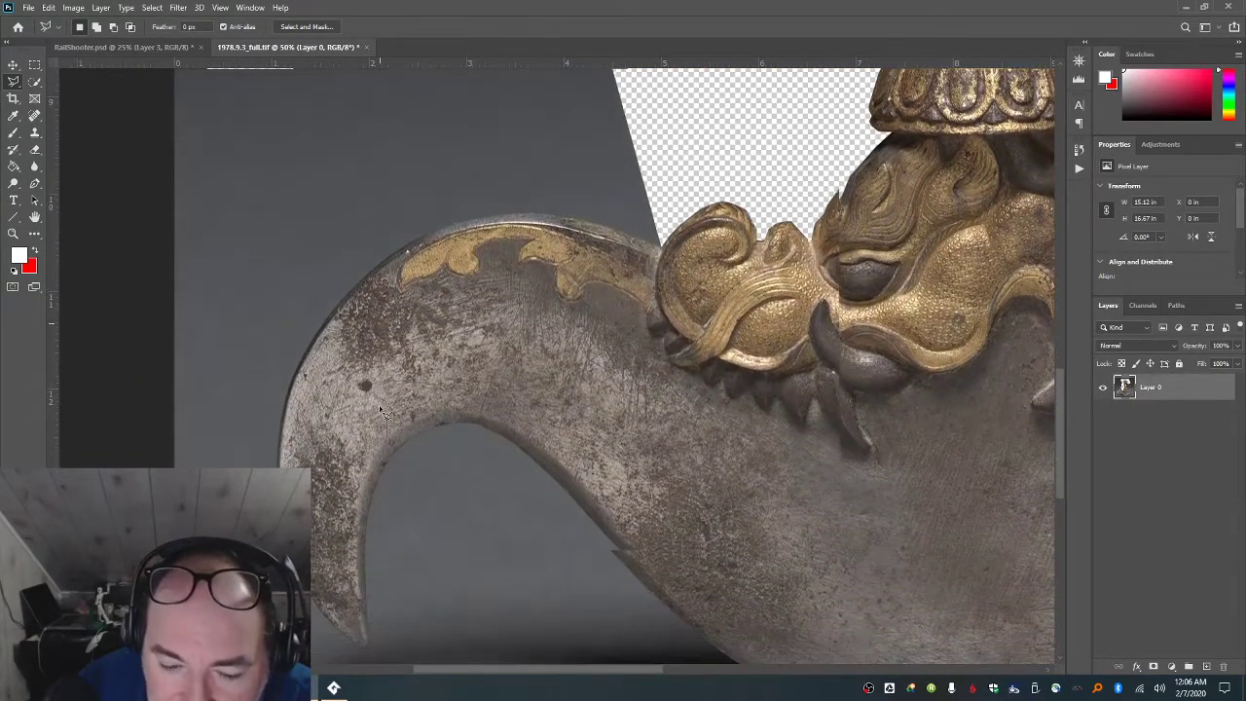
scroll(378, 591, "down", 5)
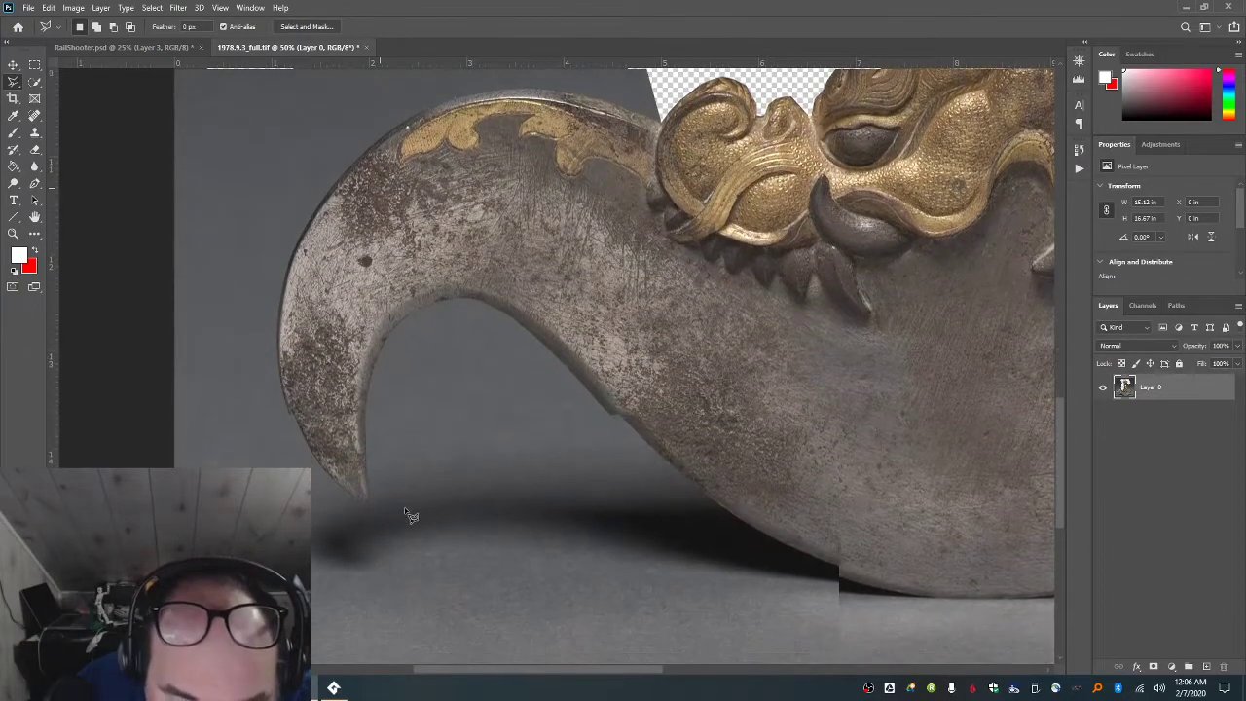
left_click(403, 505)
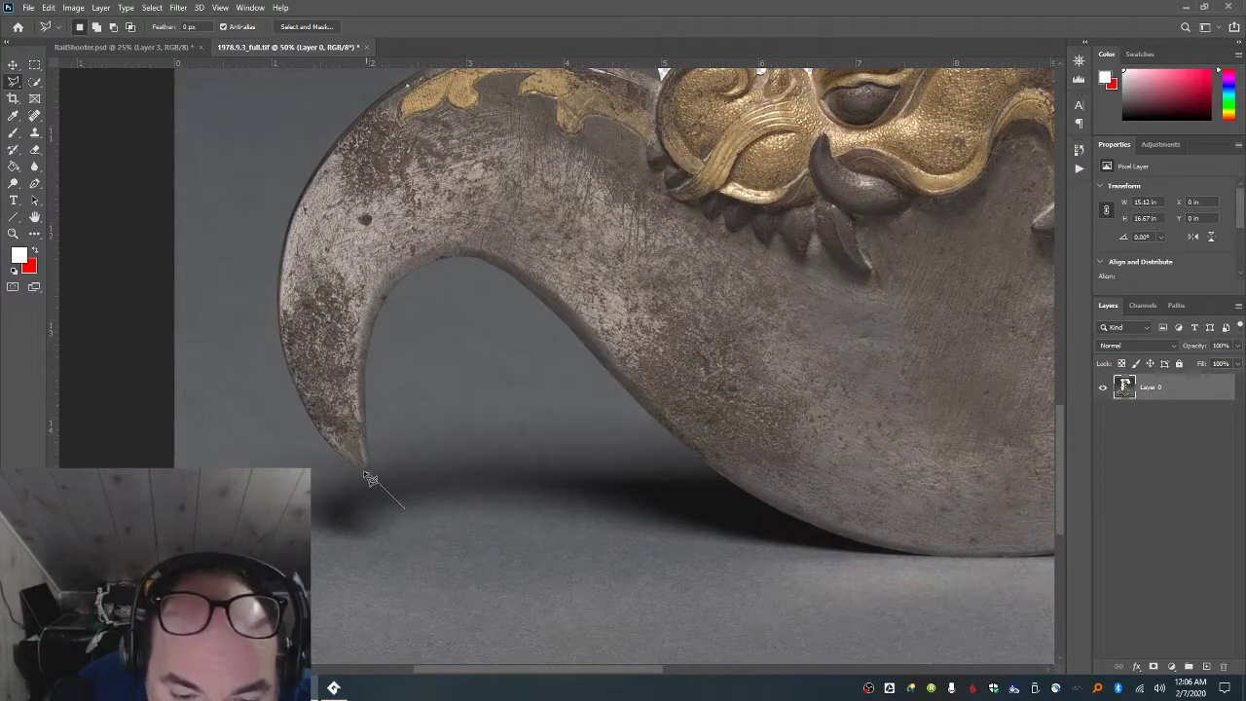
left_click(363, 470)
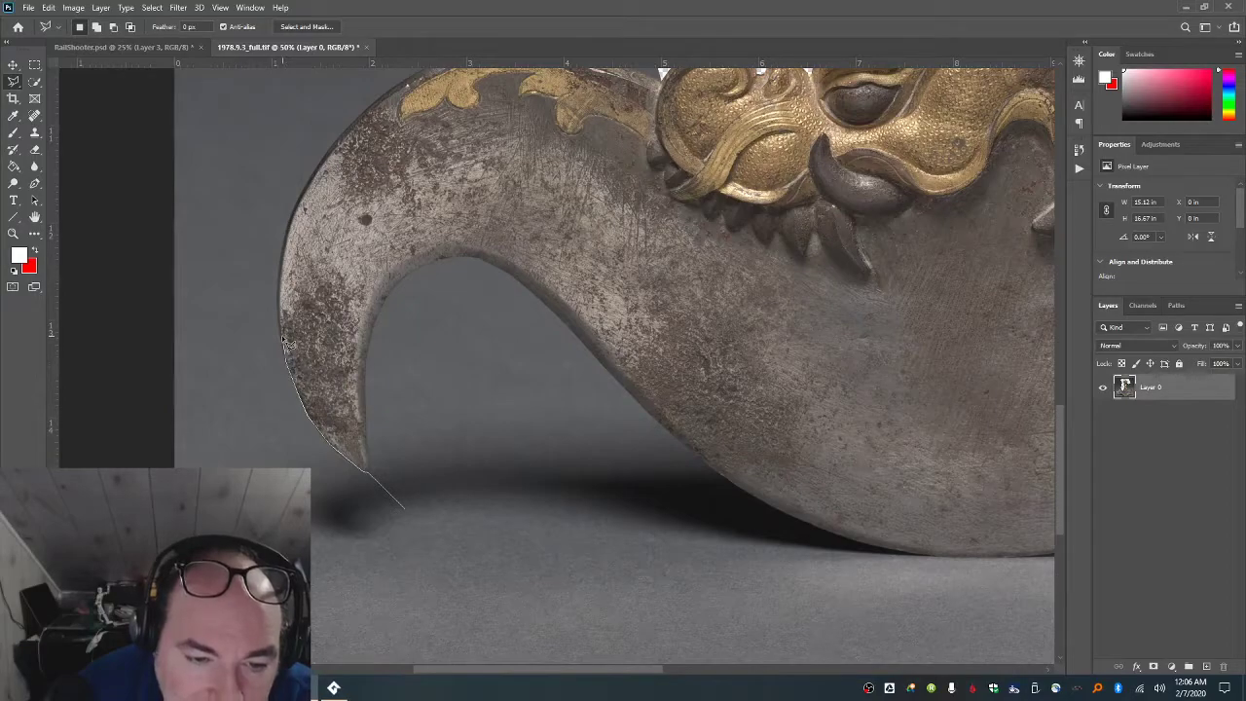
mouse_move(281, 315)
left_mouse_down()
mouse_move(285, 231)
mouse_move(330, 149)
mouse_move(397, 88)
mouse_move(409, 51)
mouse_move(481, 3)
mouse_move(487, 28)
mouse_move(428, 159)
mouse_move(561, 142)
mouse_move(664, 179)
mouse_move(668, 117)
mouse_move(544, 68)
mouse_move(292, 126)
mouse_move(202, 294)
left_mouse_up()
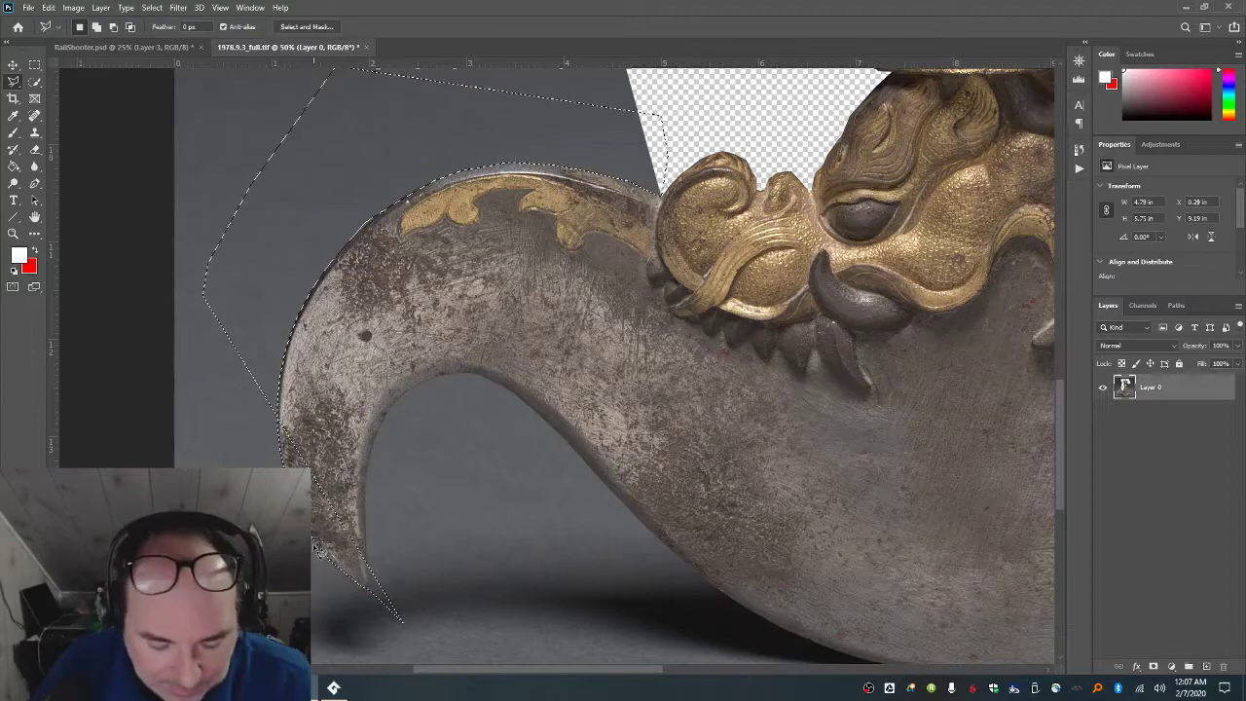
- Subtract the stray area along the lower outer edge and tip of the hook from the lasso selection
mouse_move(237, 434)
left_mouse_down()
mouse_move(471, 651)
mouse_move(484, 632)
mouse_move(448, 372)
left_mouse_up()
key("BackSpace")
key("BackSpace")
key("BackSpace")
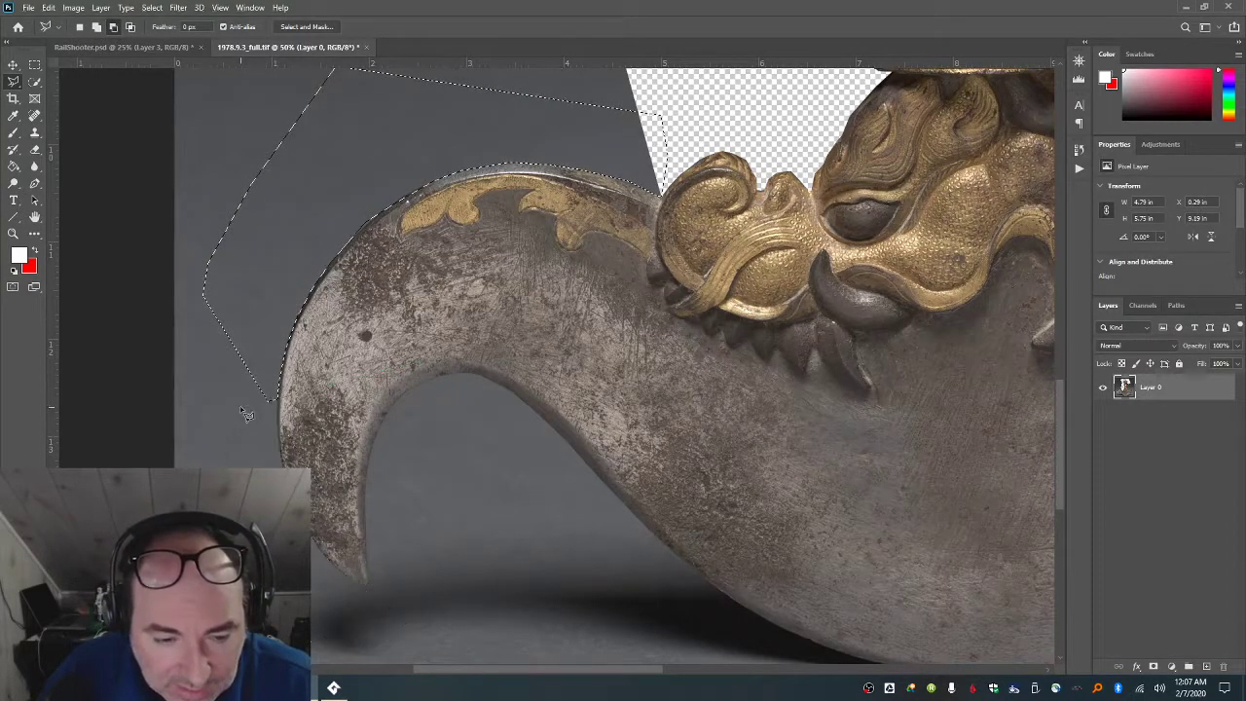
left_click(304, 203)
left_click(311, 246)
left_click(336, 251)
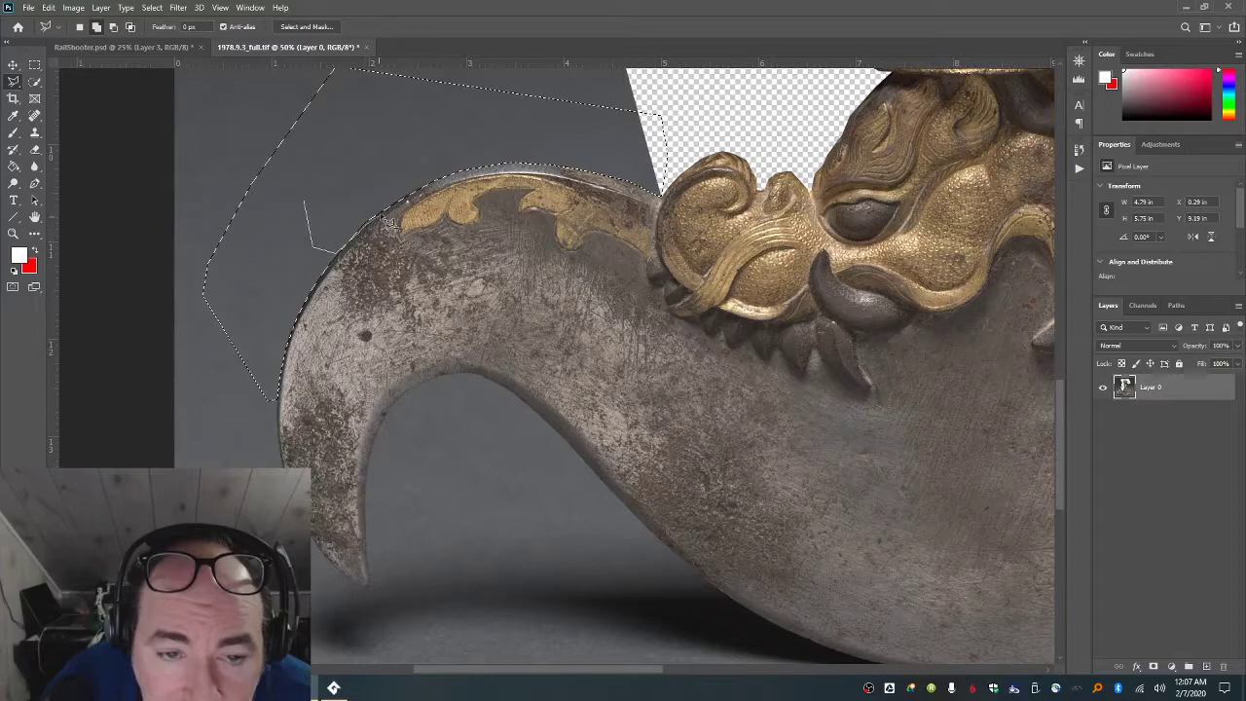
key("Escape")
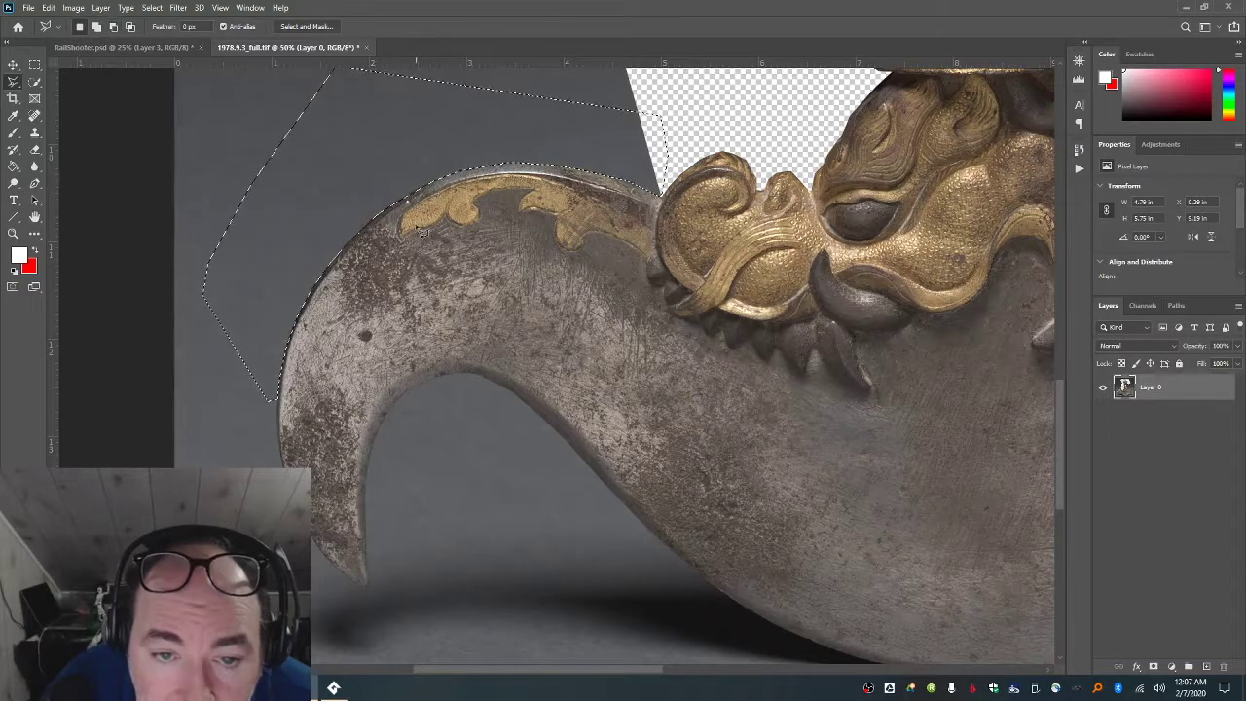
left_click(403, 276)
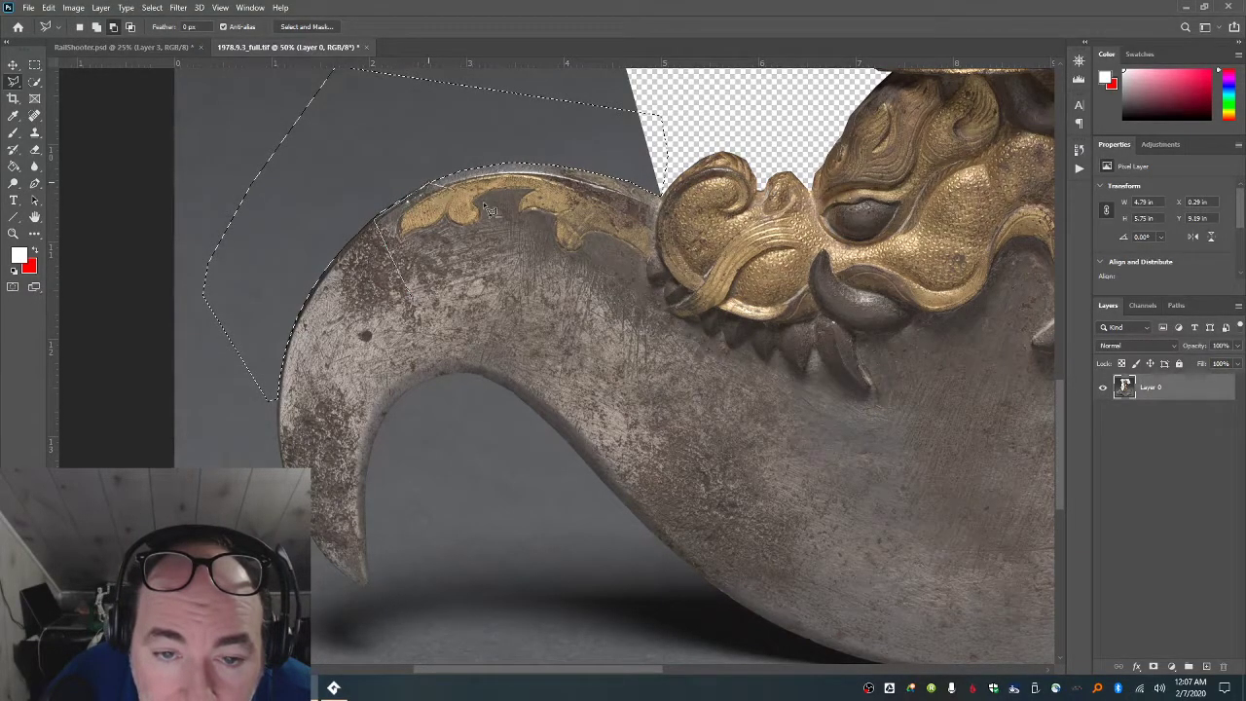
key("Escape")
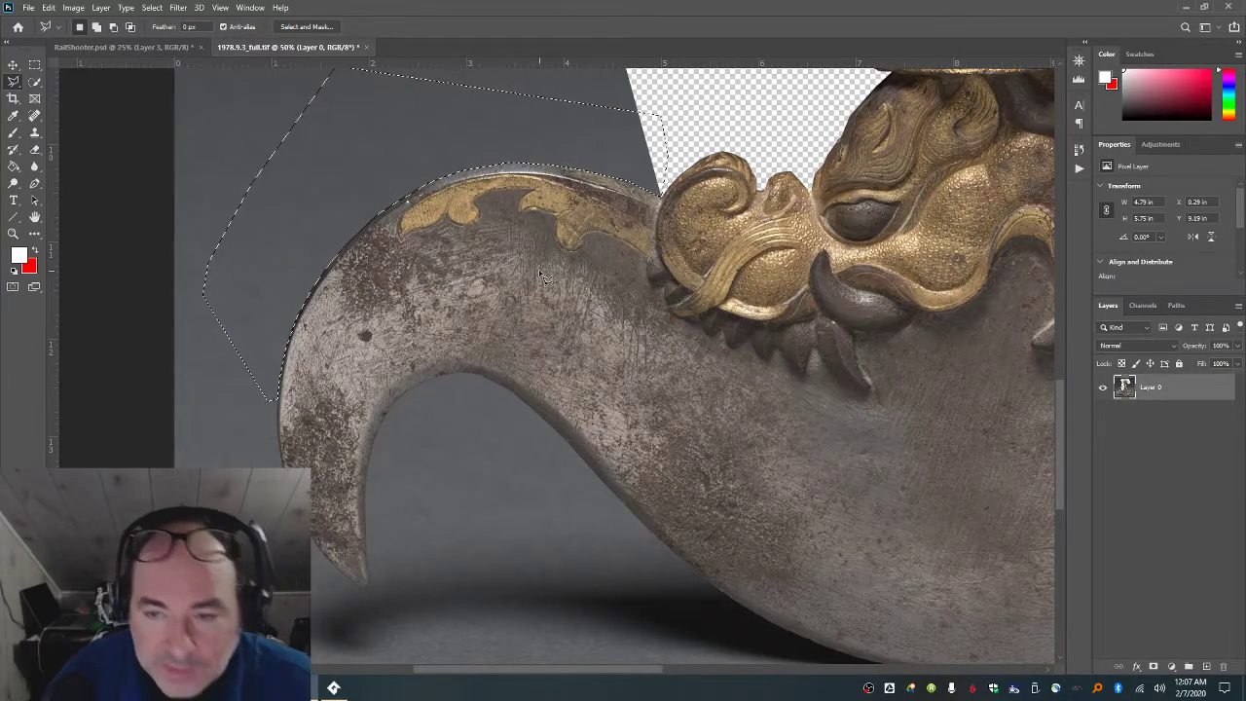
- Delete the selected background outside the hook's upper curve and deselect
key("Delete")
key("ctrl+d")
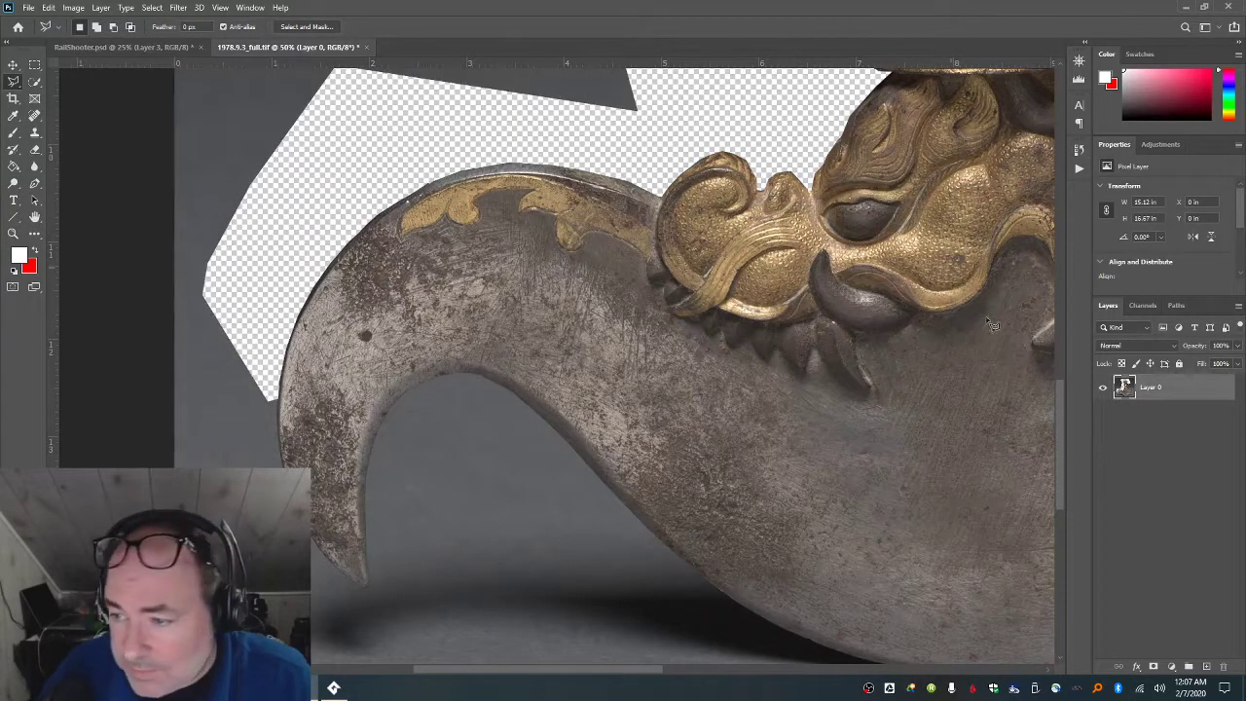
- Outline the background beneath the blade from the hooked end to the opposite tip with the Polygonal Lasso and delete it
left_click_drag(1060, 383, 1062, 407)
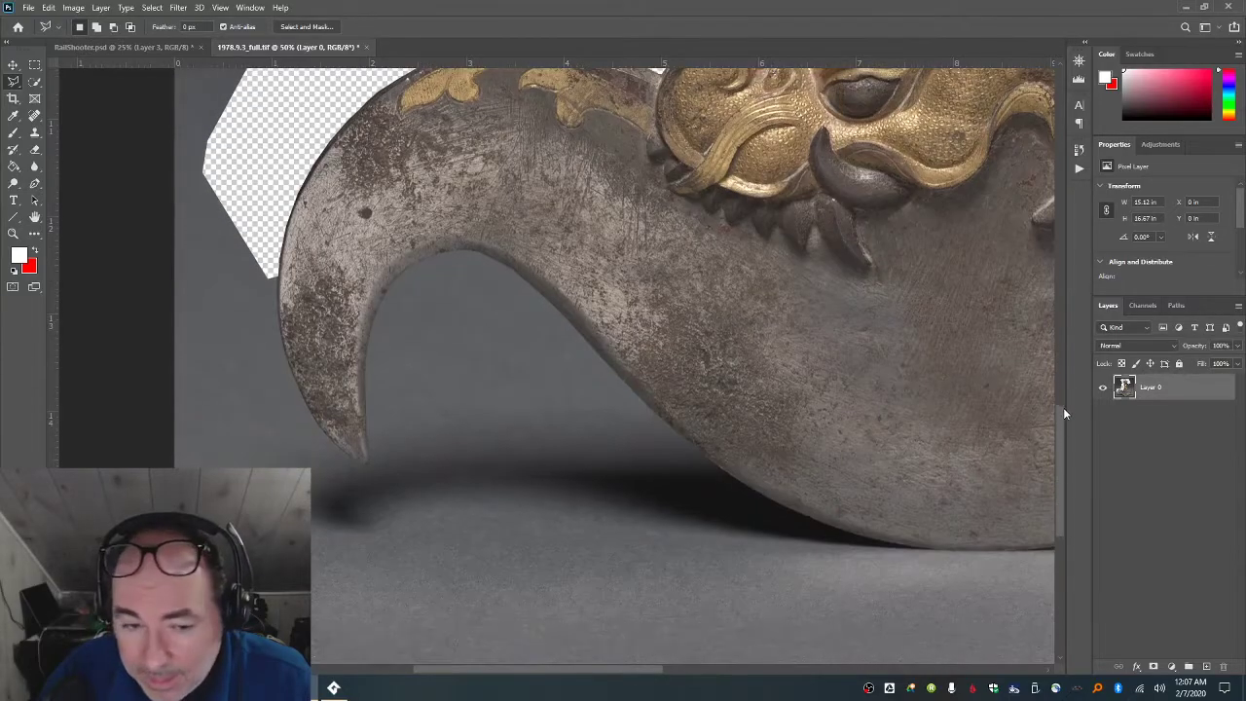
left_click(266, 251)
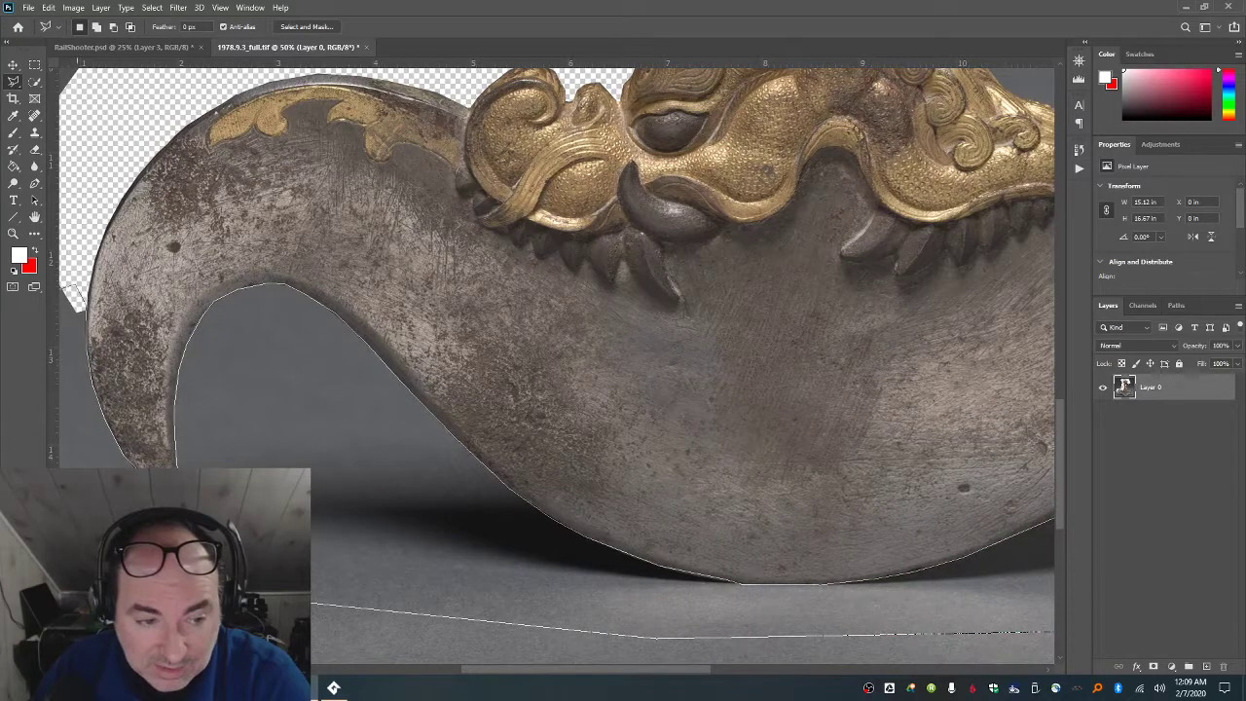
key("Return")
key("Delete")
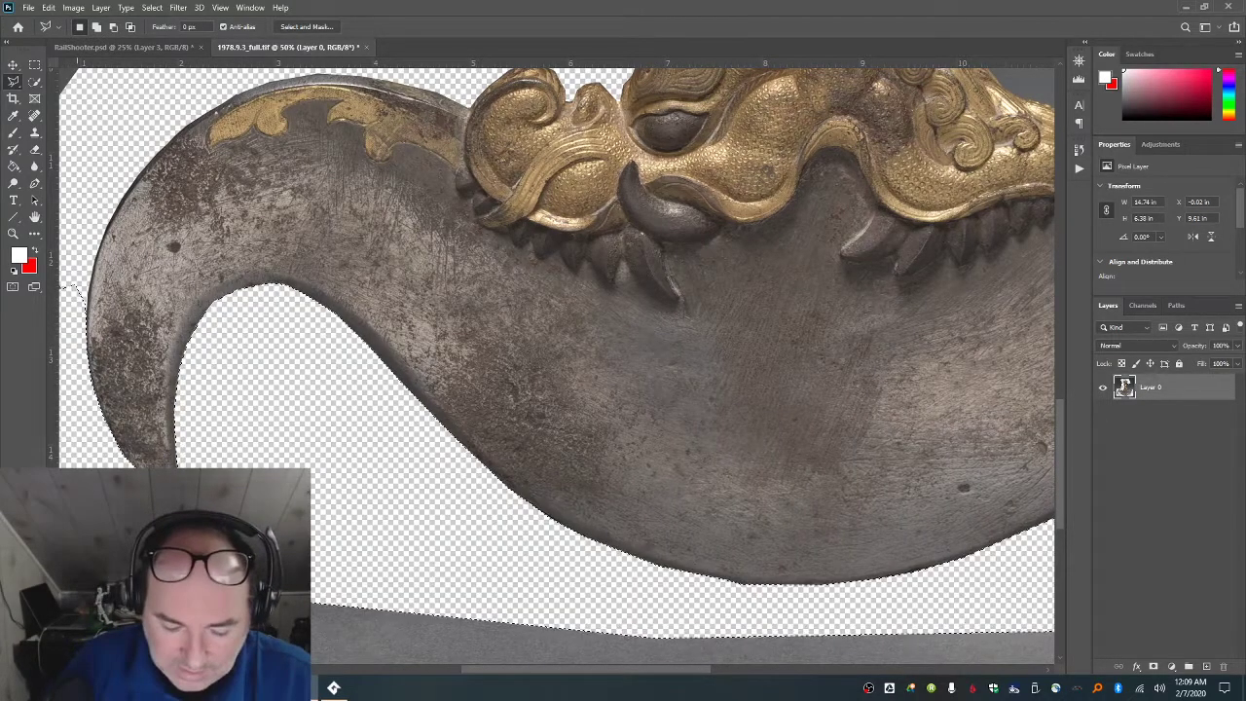
- Outline the background between the handle's right edge and the blade's right tip with the Polygonal Lasso, following the golden ornament
key("ctrl+minus")
key("ctrl+minus")
key("ctrl+minus")
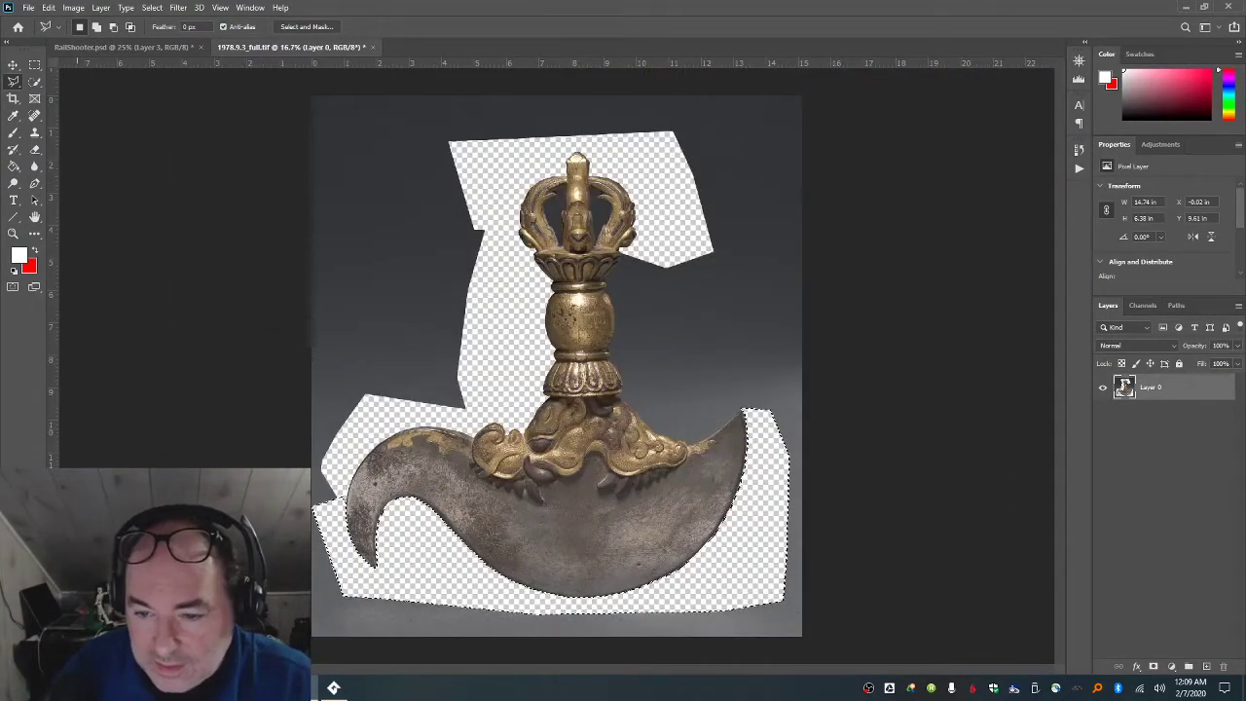
left_click(14, 233)
left_click(768, 384)
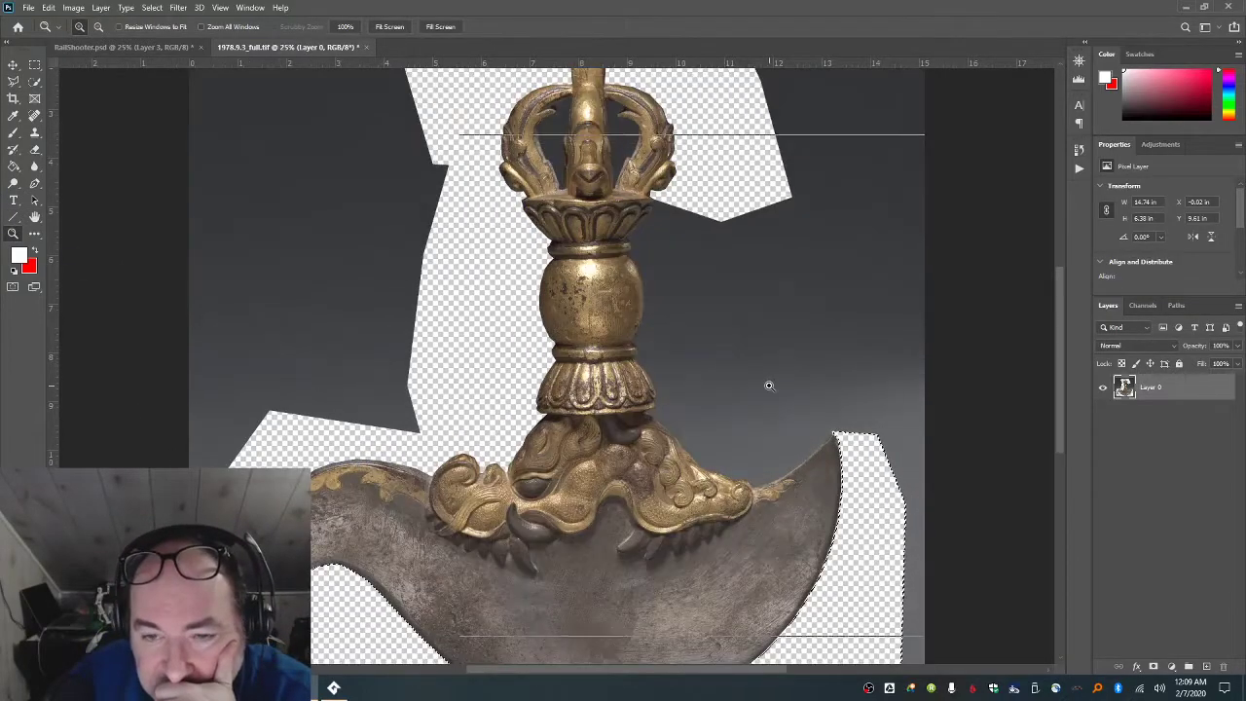
left_click(768, 384)
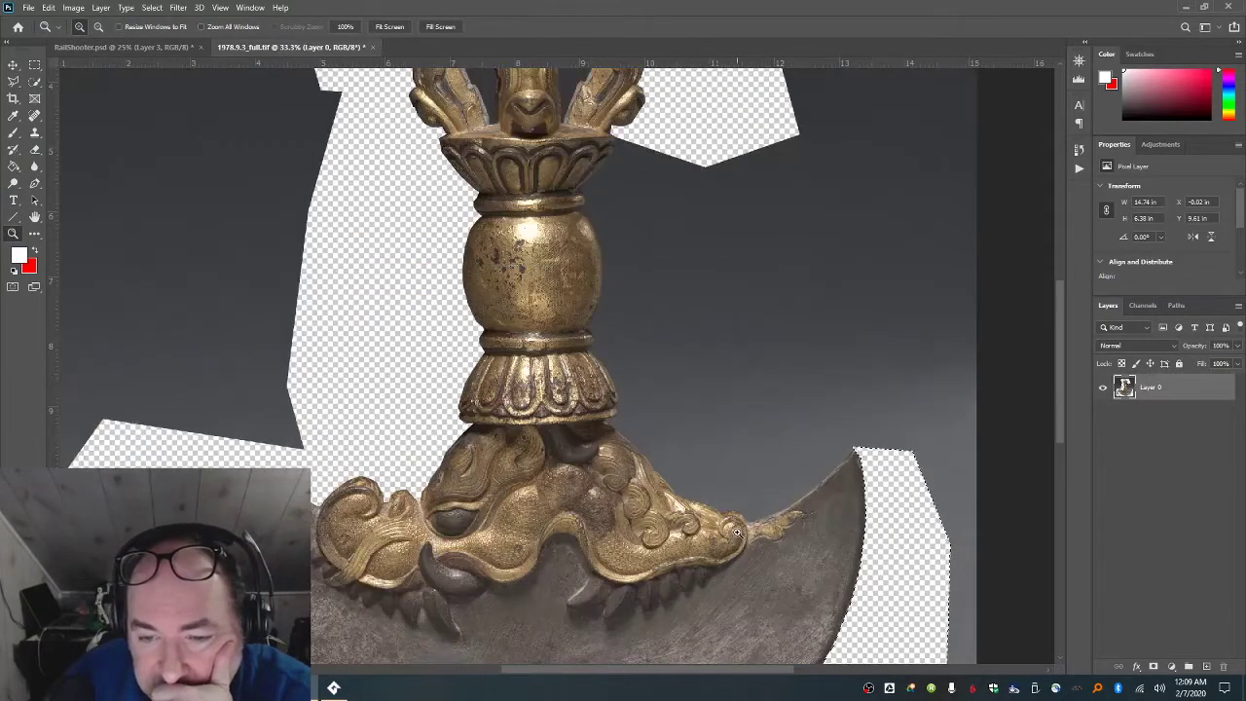
left_click(13, 83)
left_click(691, 146)
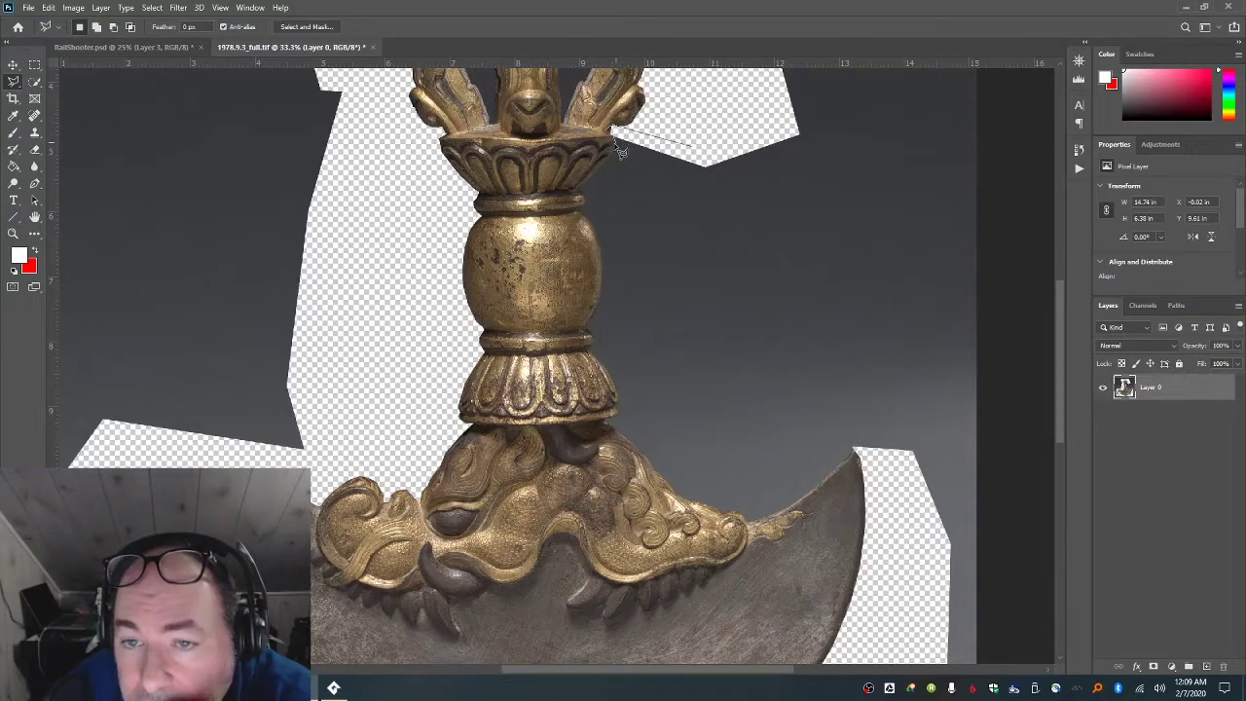
left_click_drag(615, 150, 601, 172)
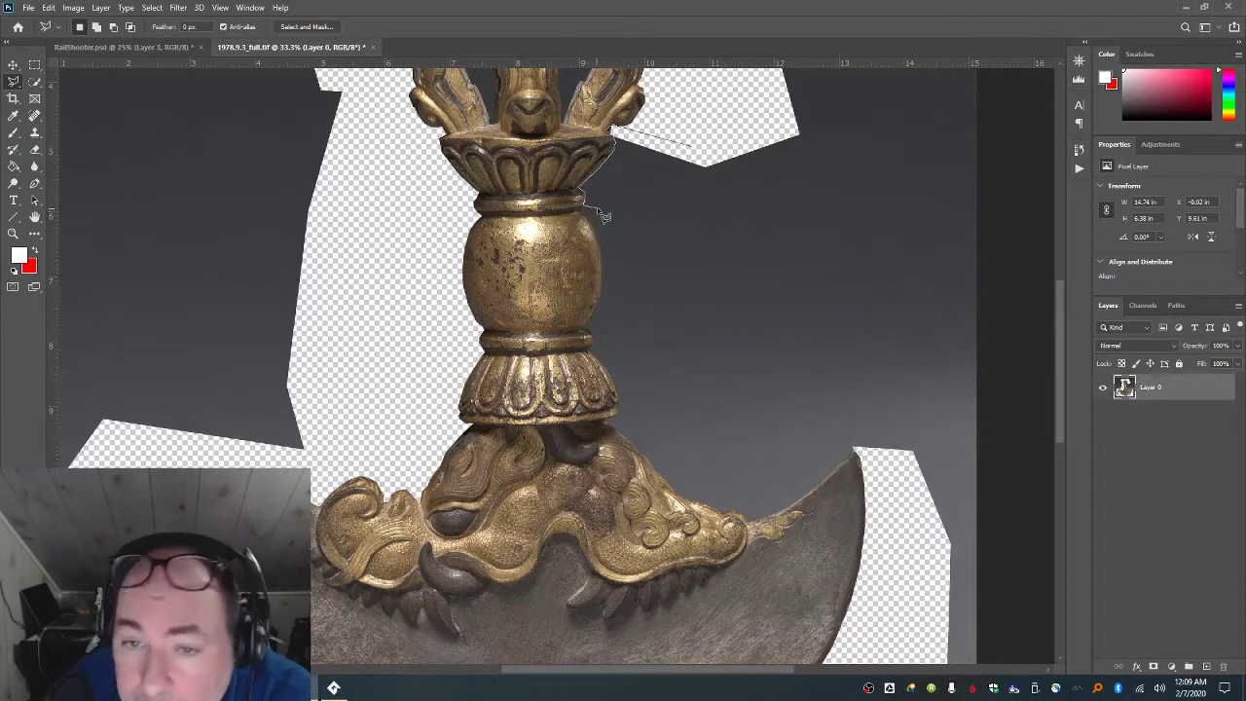
left_click_drag(584, 211, 590, 221)
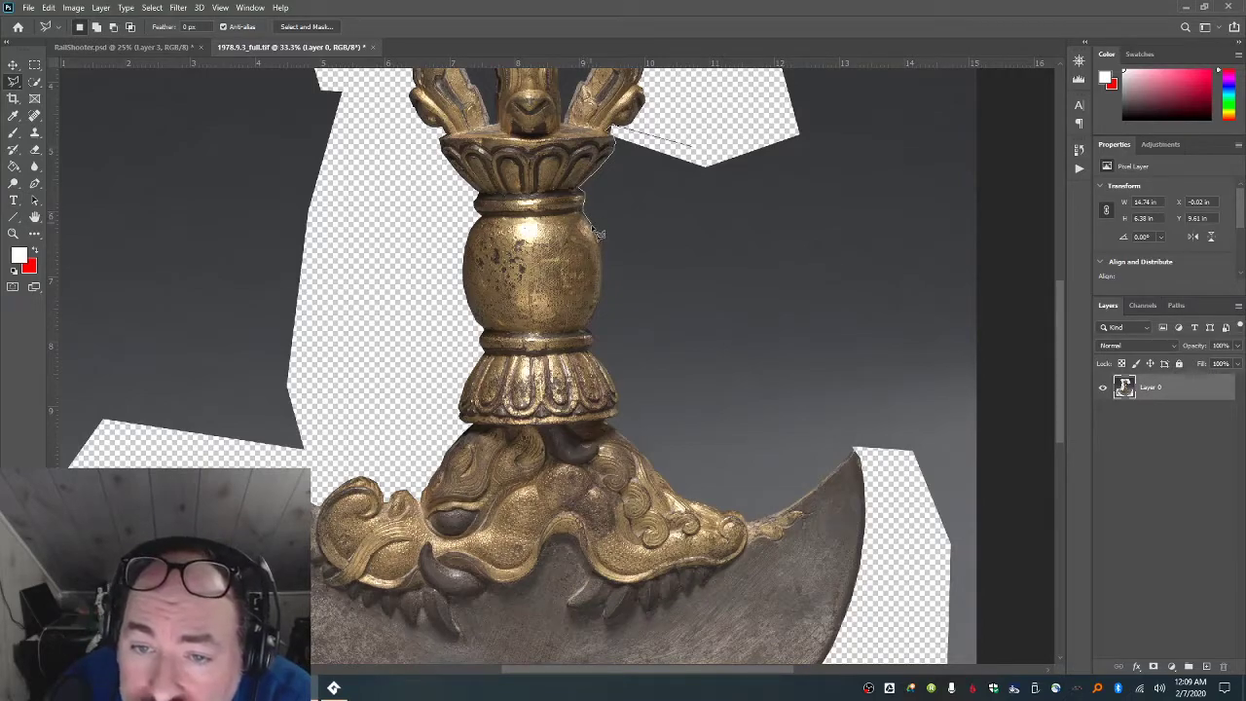
left_click_drag(603, 283, 595, 310)
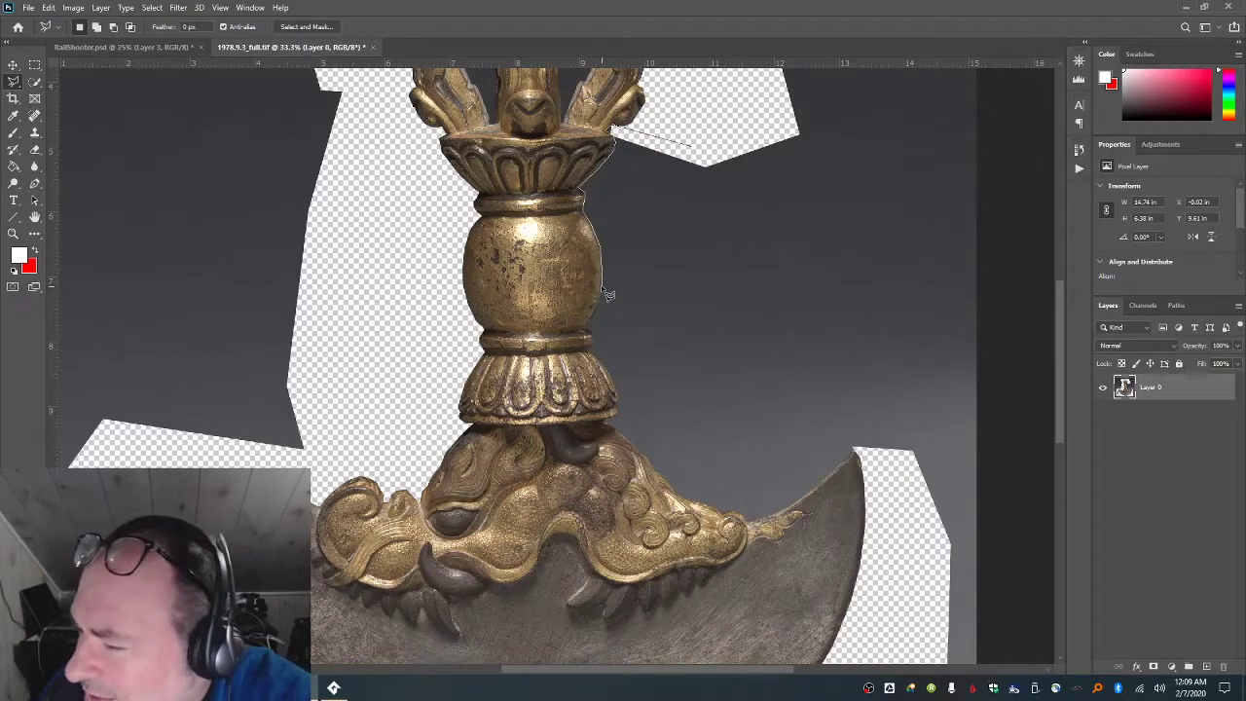
mouse_move(603, 292)
left_mouse_down()
mouse_move(594, 355)
mouse_move(610, 378)
mouse_move(603, 335)
mouse_move(621, 400)
mouse_move(606, 423)
mouse_move(637, 460)
mouse_move(687, 504)
mouse_move(778, 522)
mouse_move(851, 473)
mouse_move(882, 375)
mouse_move(832, 260)
left_mouse_up()
- Delete the selected background beside the handle's right edge and deselect
key("Delete")
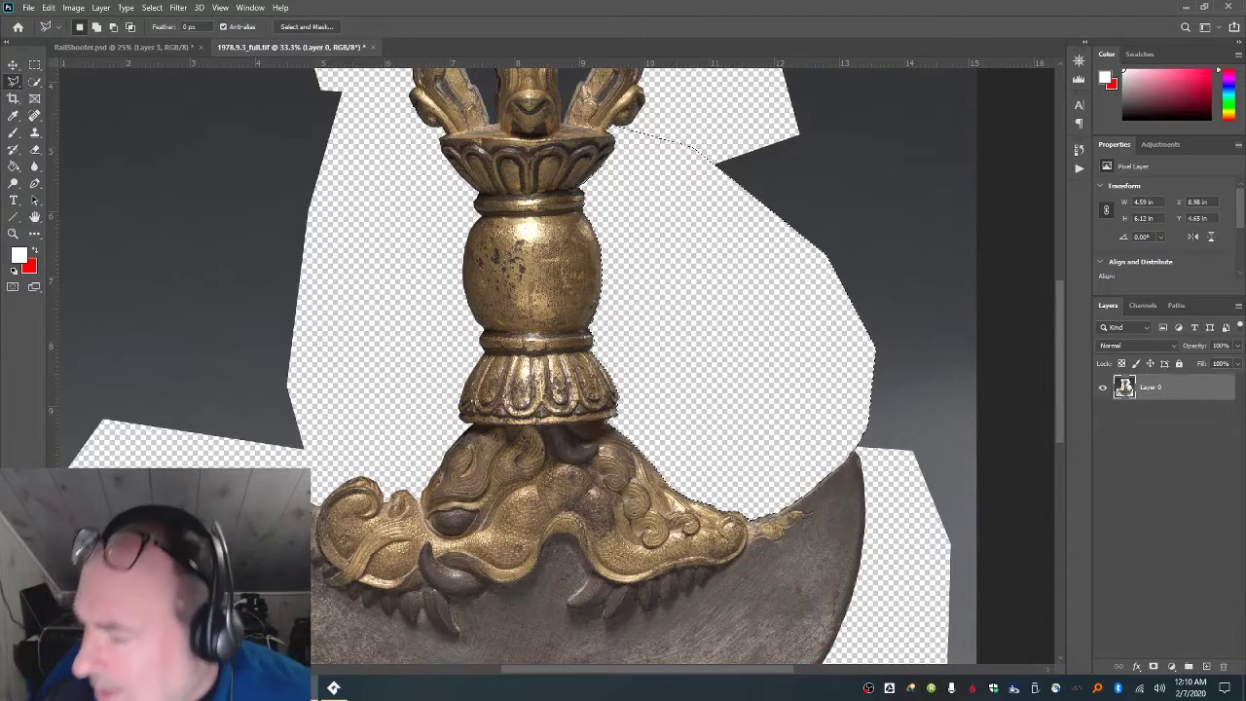
key("ctrl+d")
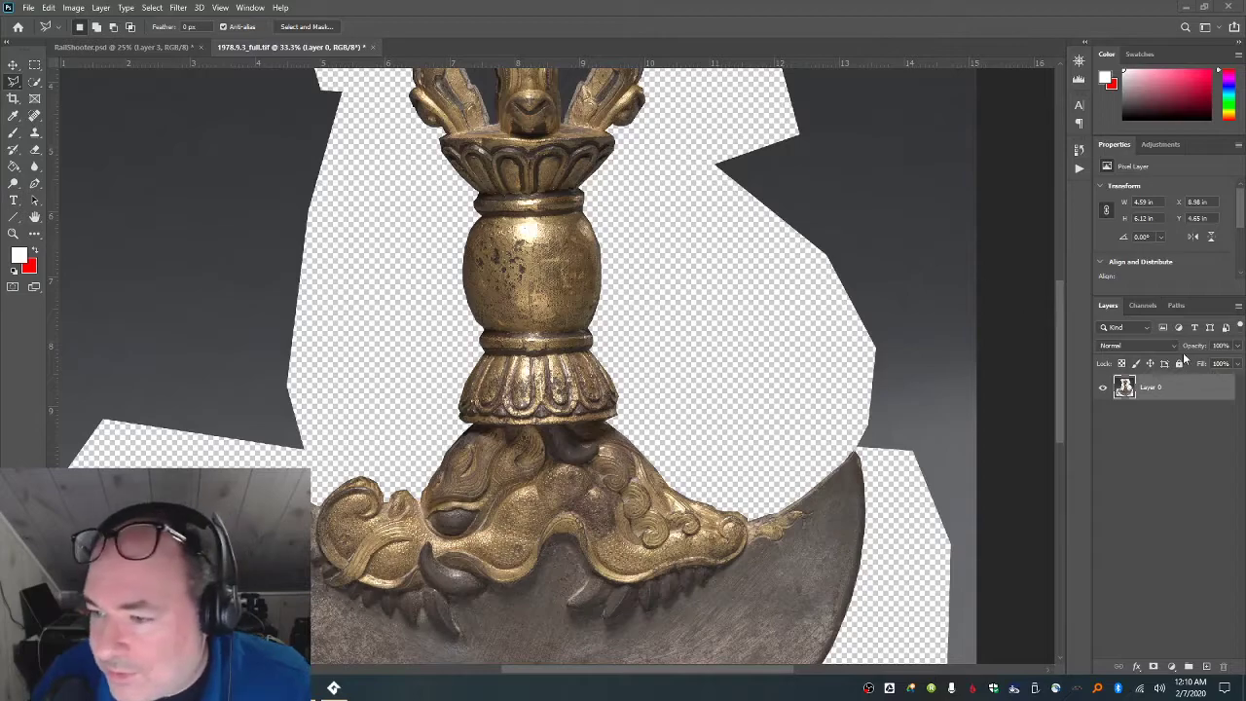
left_click(1062, 239)
scroll(883, 321, "down", 5)
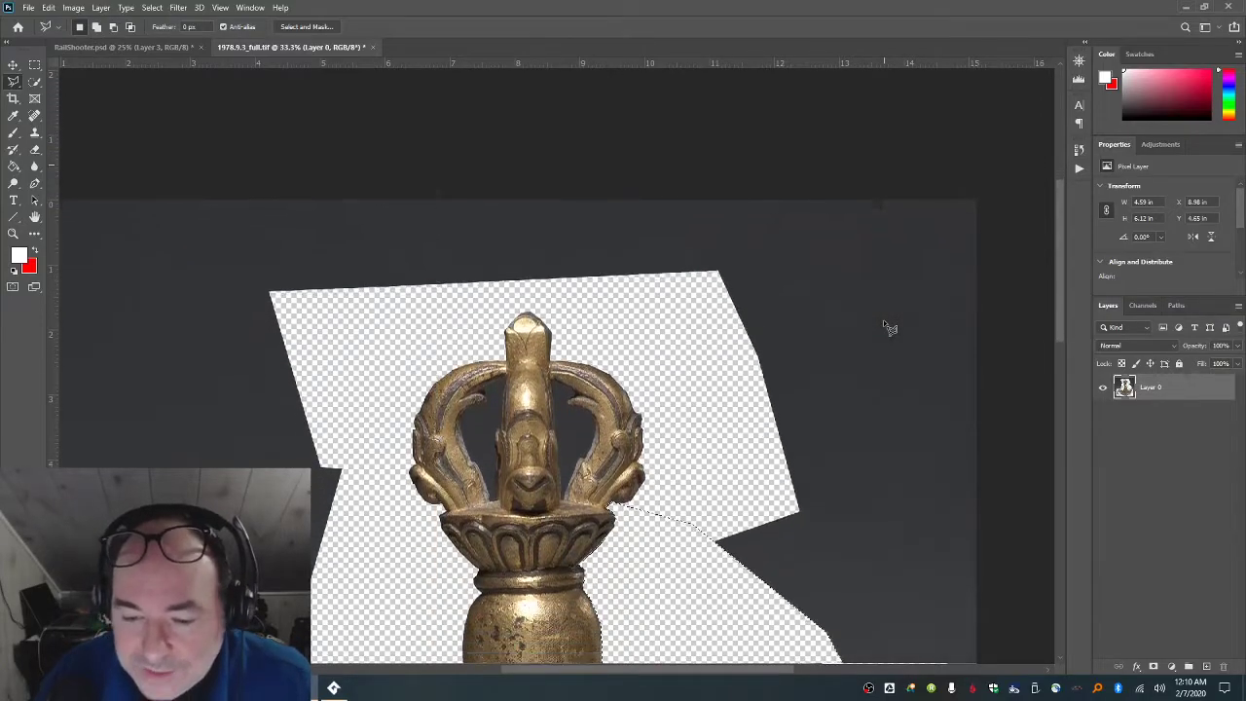
scroll(883, 321, "down", 3)
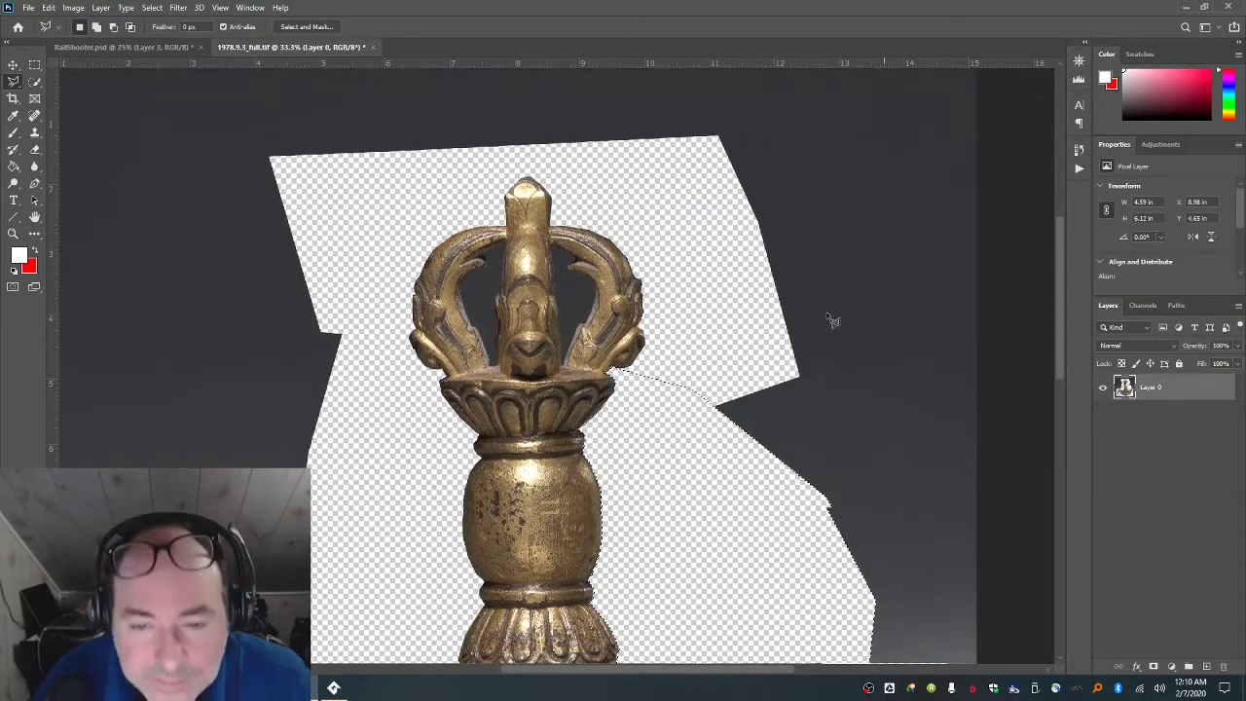
key("ctrl+d")
scroll(866, 324, "down", 3)
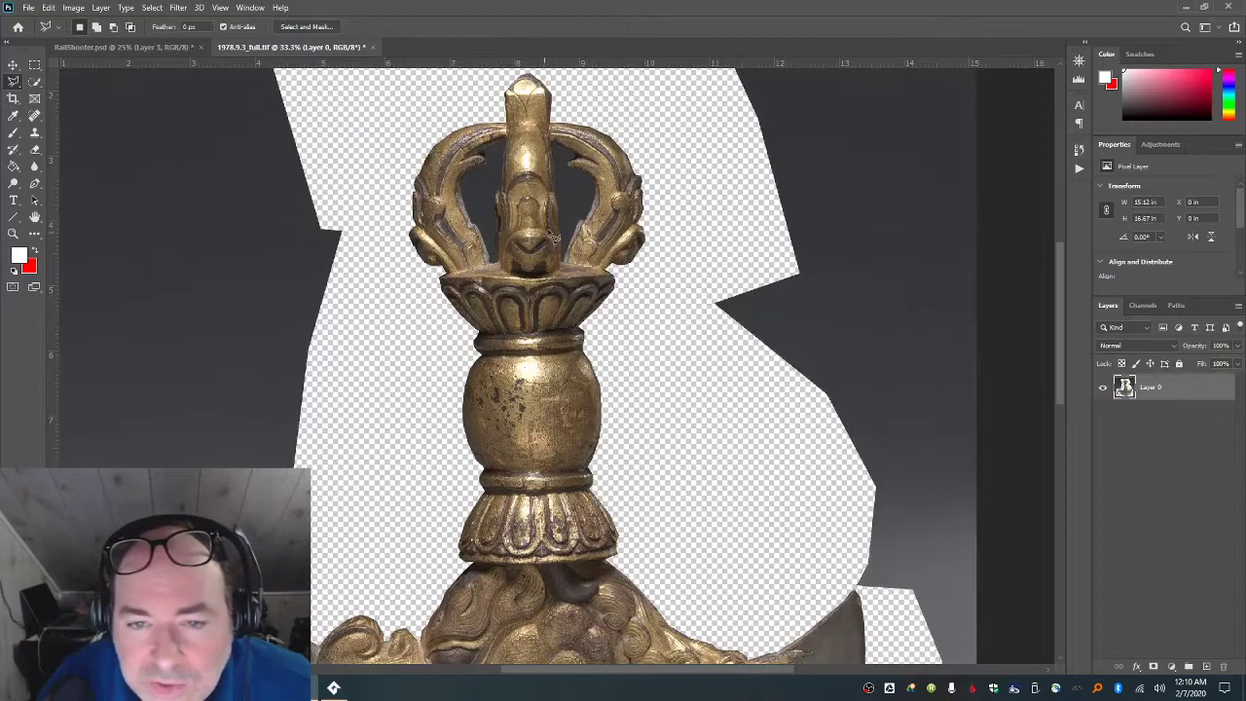
- Try to select the dark background inside the openings of the handle's crown with the Quick Selection tool
left_click(35, 81)
left_click_drag(491, 163, 480, 172)
key("ctrl+d")
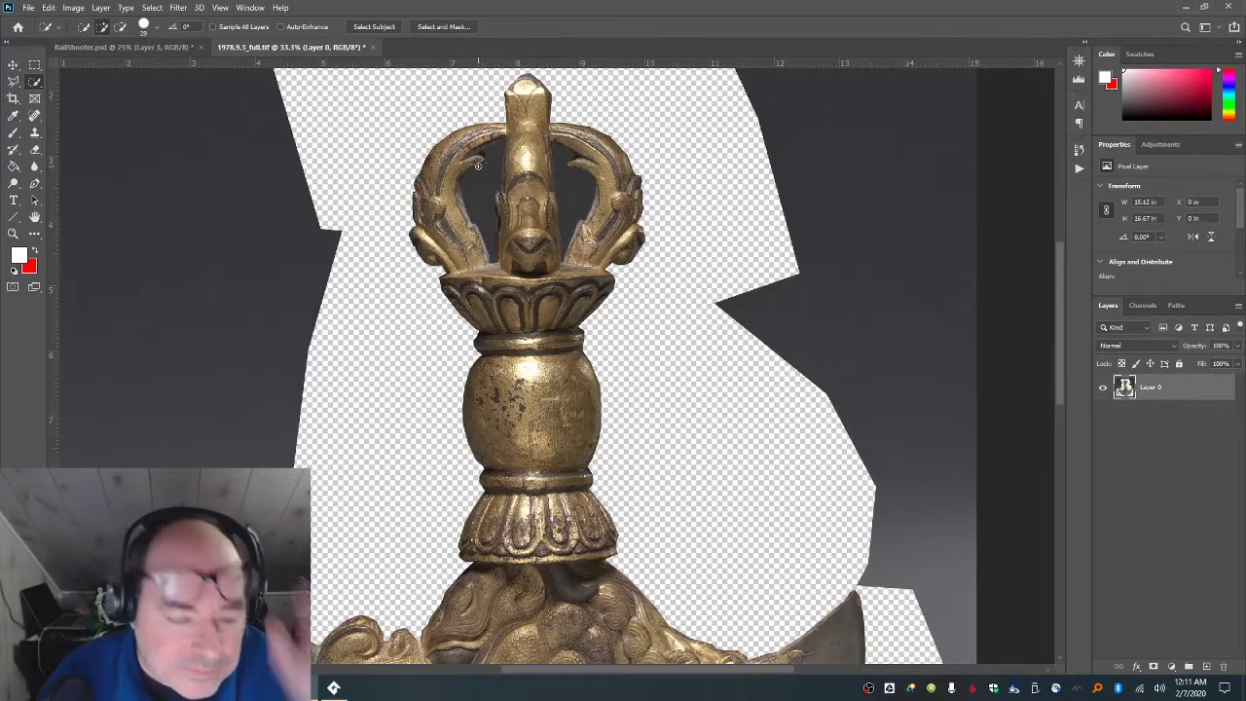
left_click(156, 29)
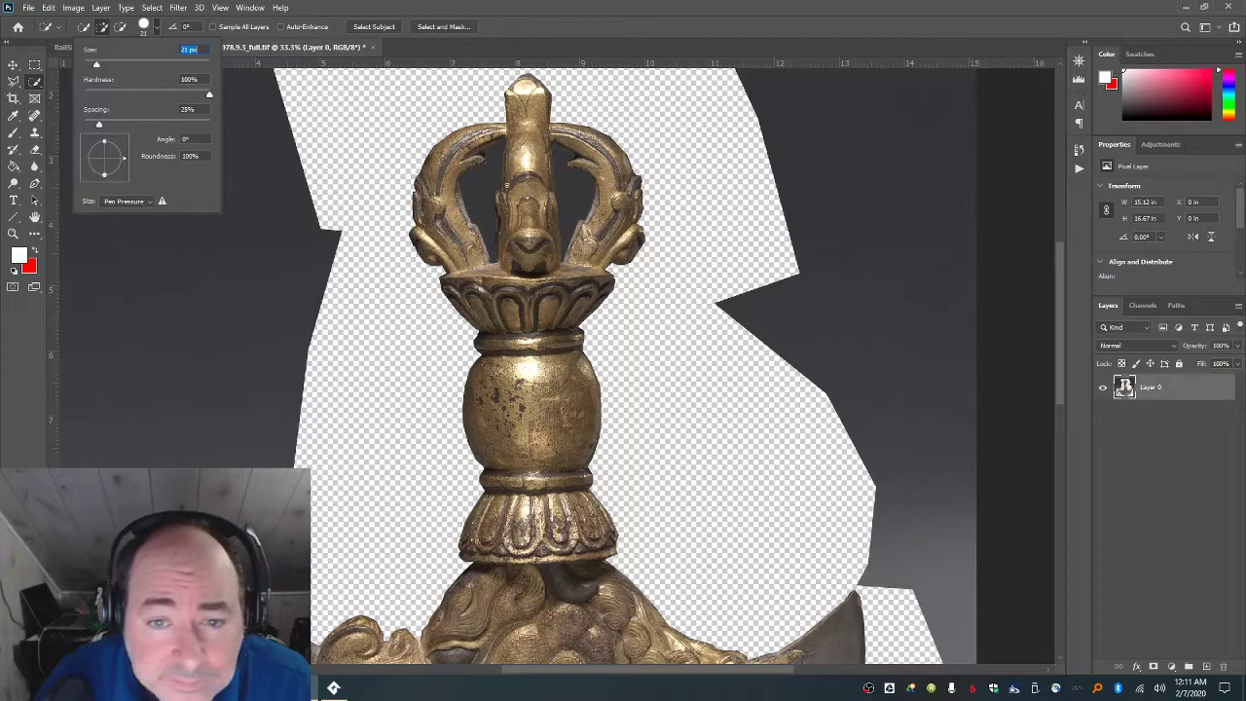
key("Return")
mouse_move(516, 175)
left_mouse_down()
mouse_move(496, 243)
mouse_move(491, 224)
mouse_move(557, 180)
left_mouse_up()
key("ctrl+d")
- Loosely outline the whole knife with the Polygonal Lasso, keeping the line inside the already cleared area around it
key("ctrl+minus")
key("ctrl+minus")
key("ctrl+minus")
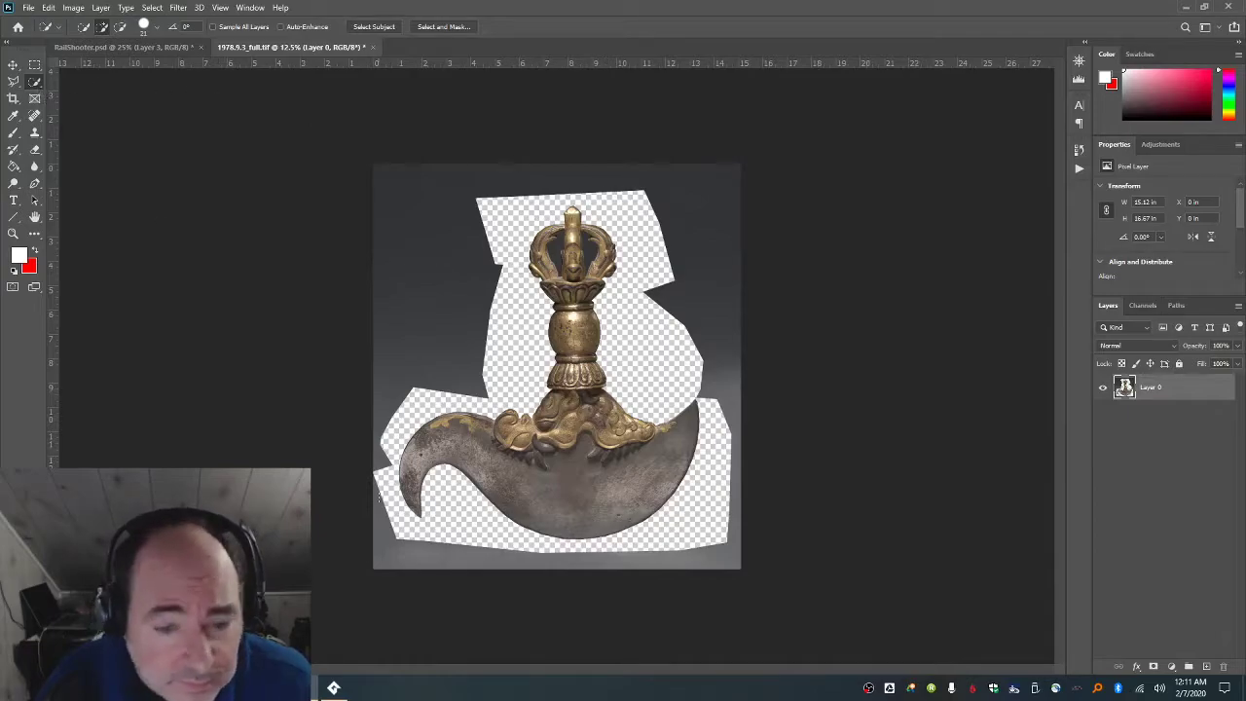
left_click_drag(388, 475, 393, 501)
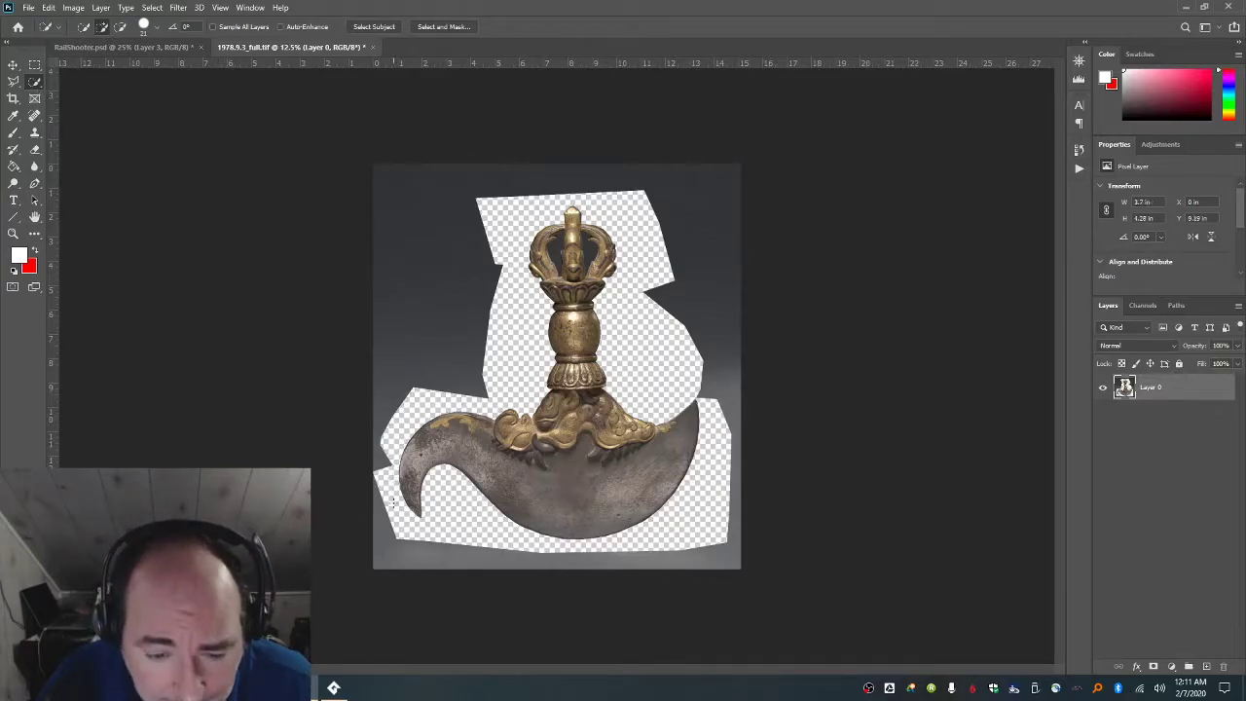
left_click(14, 83)
left_click(416, 407)
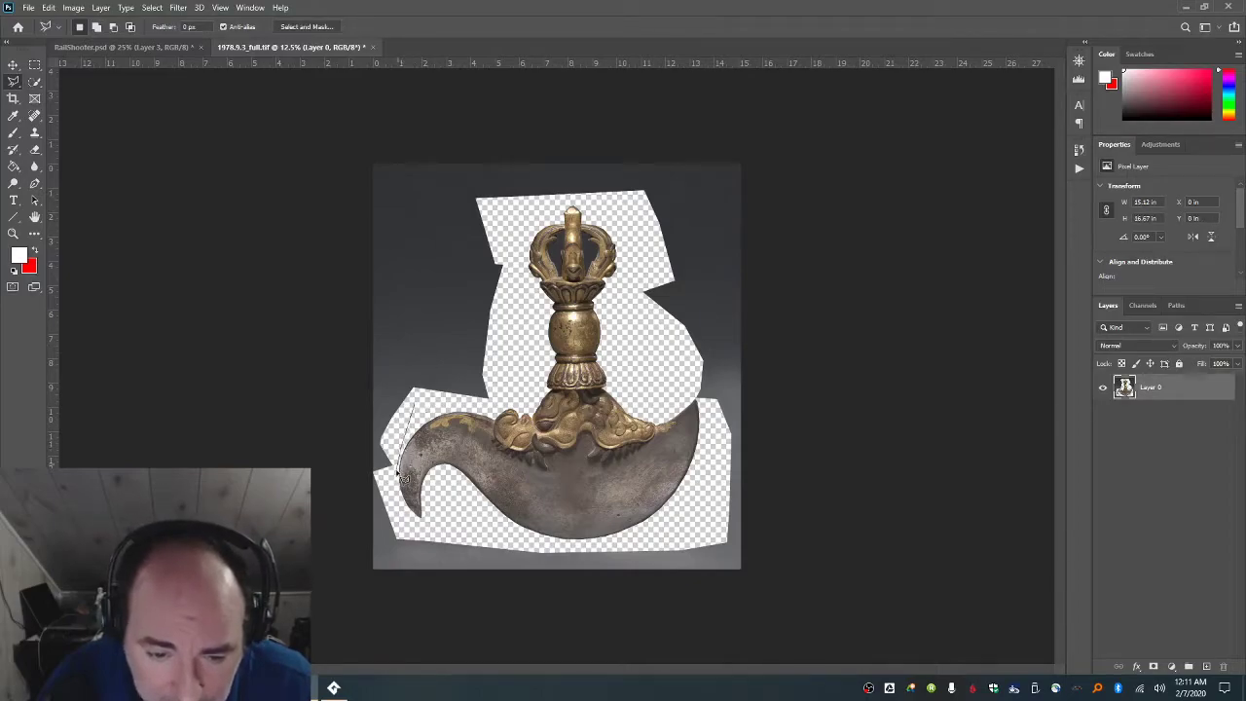
mouse_move(410, 541)
left_mouse_down()
mouse_move(578, 546)
mouse_move(681, 533)
mouse_move(718, 421)
left_mouse_up()
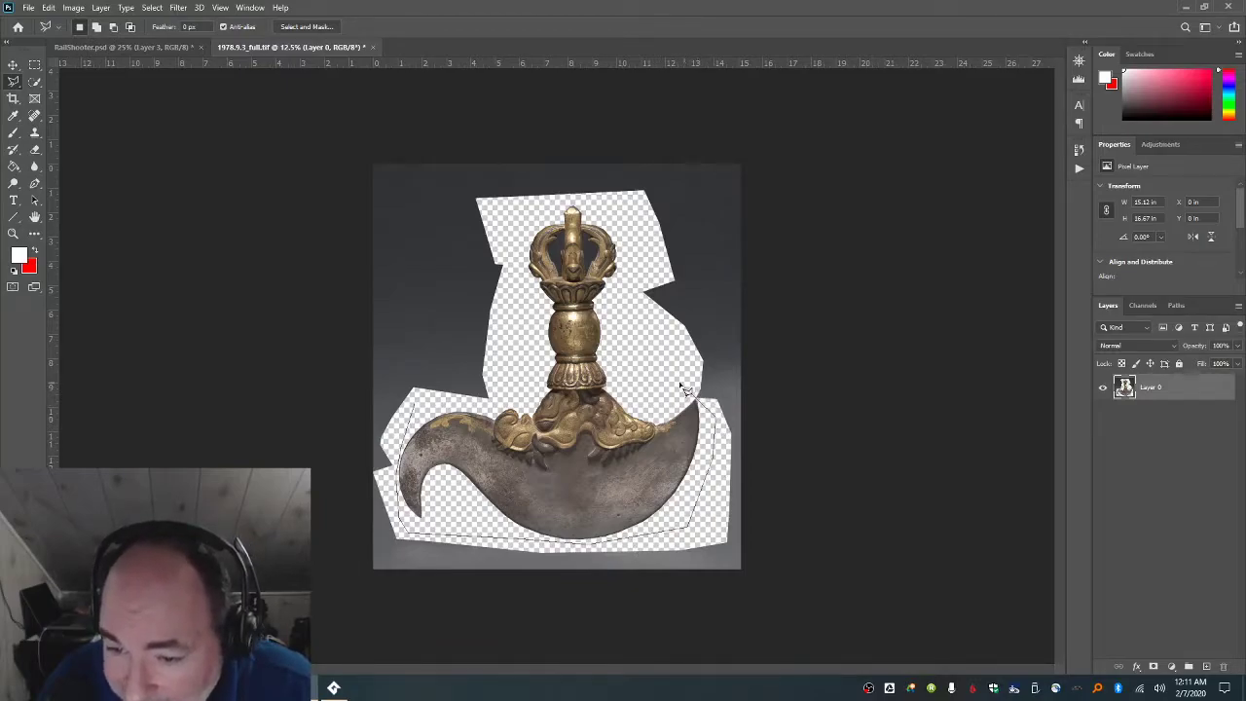
mouse_move(682, 387)
left_mouse_down()
mouse_move(617, 327)
mouse_move(632, 261)
mouse_move(625, 215)
mouse_move(576, 201)
mouse_move(522, 215)
mouse_move(509, 413)
mouse_move(443, 409)
left_mouse_up()
- Invert the selection around the knife, delete the remaining outer background and deselect
left_click(152, 8)
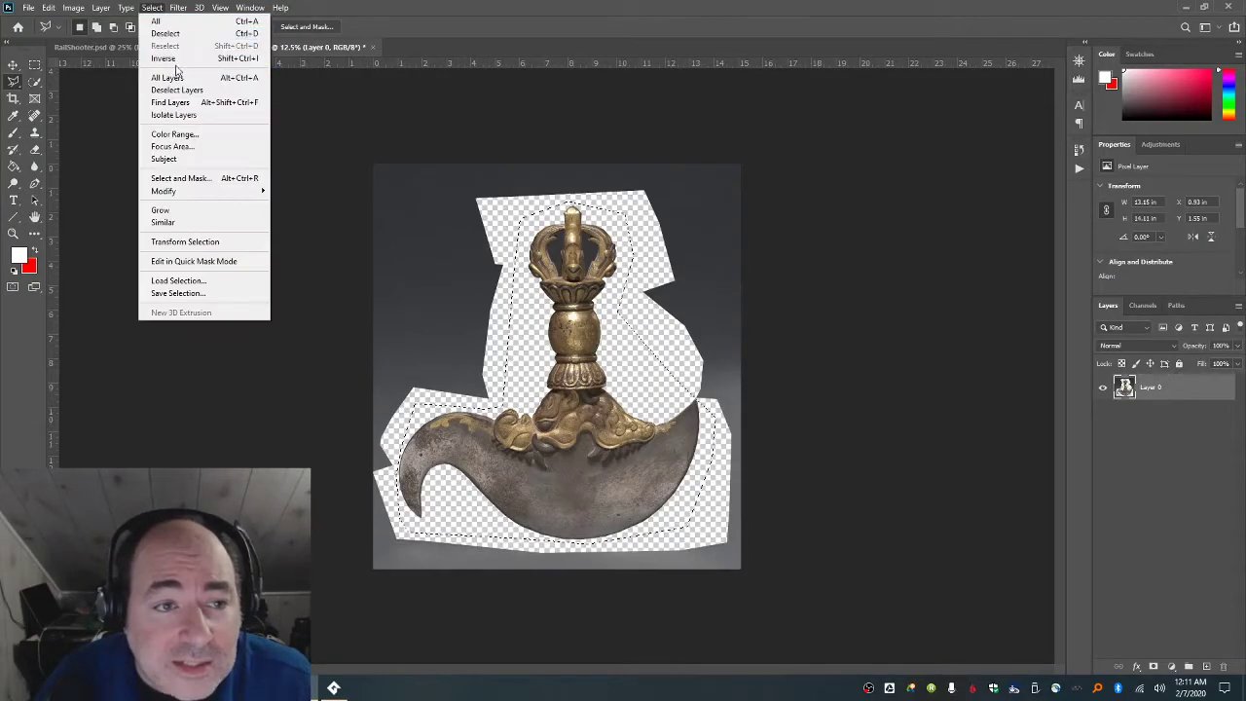
left_click(175, 59)
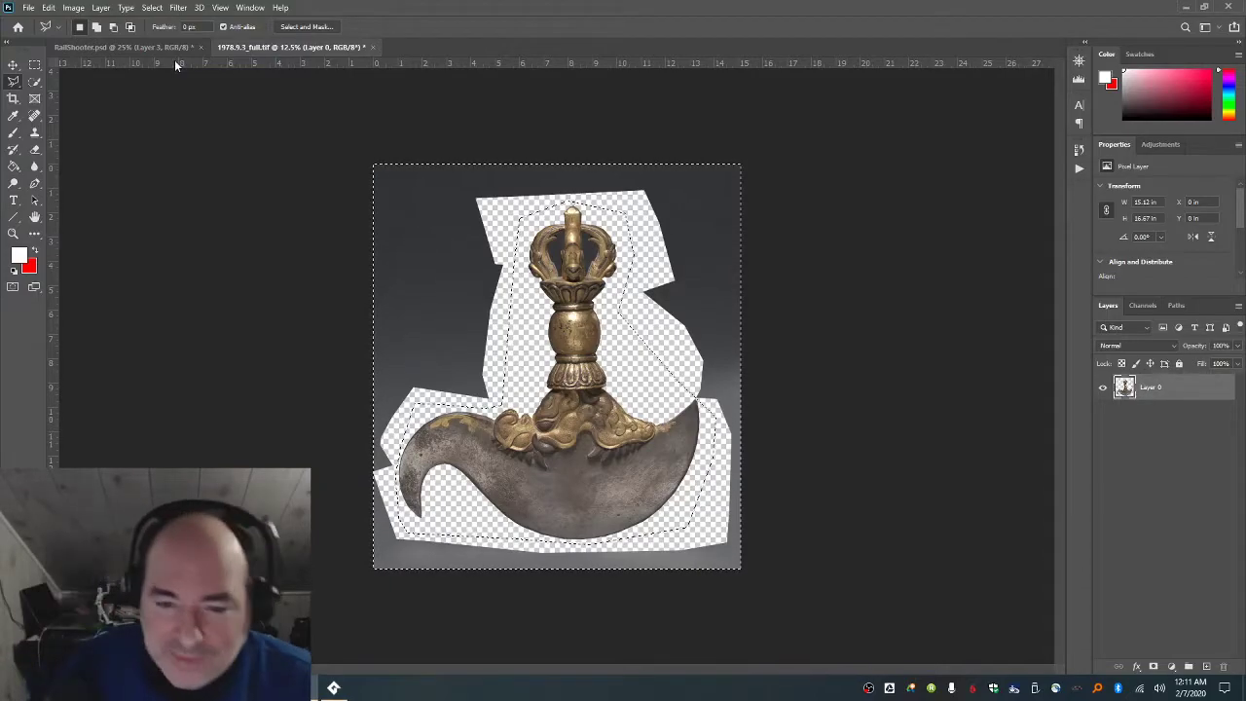
key("Delete")
key("ctrl+d")
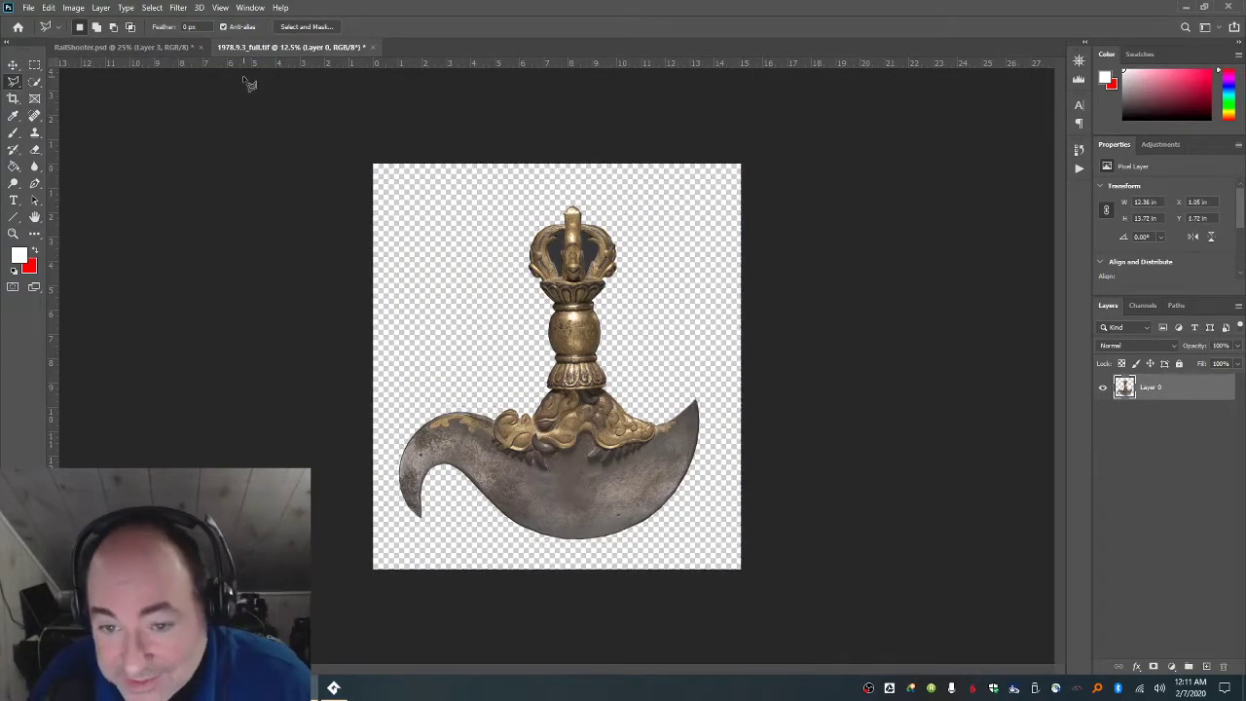
- Try to select the dark background in the crown's left opening with the Magic Wand at tolerance 30
left_click(13, 234)
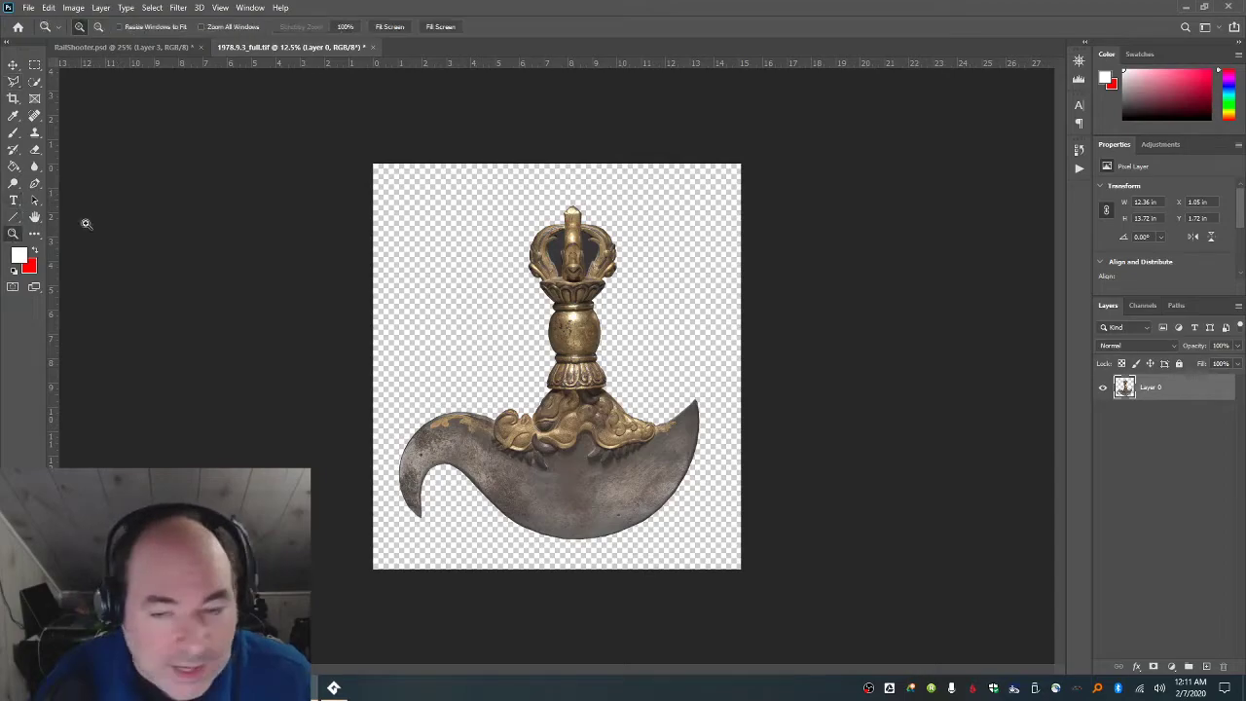
left_click(610, 248)
left_click(623, 219)
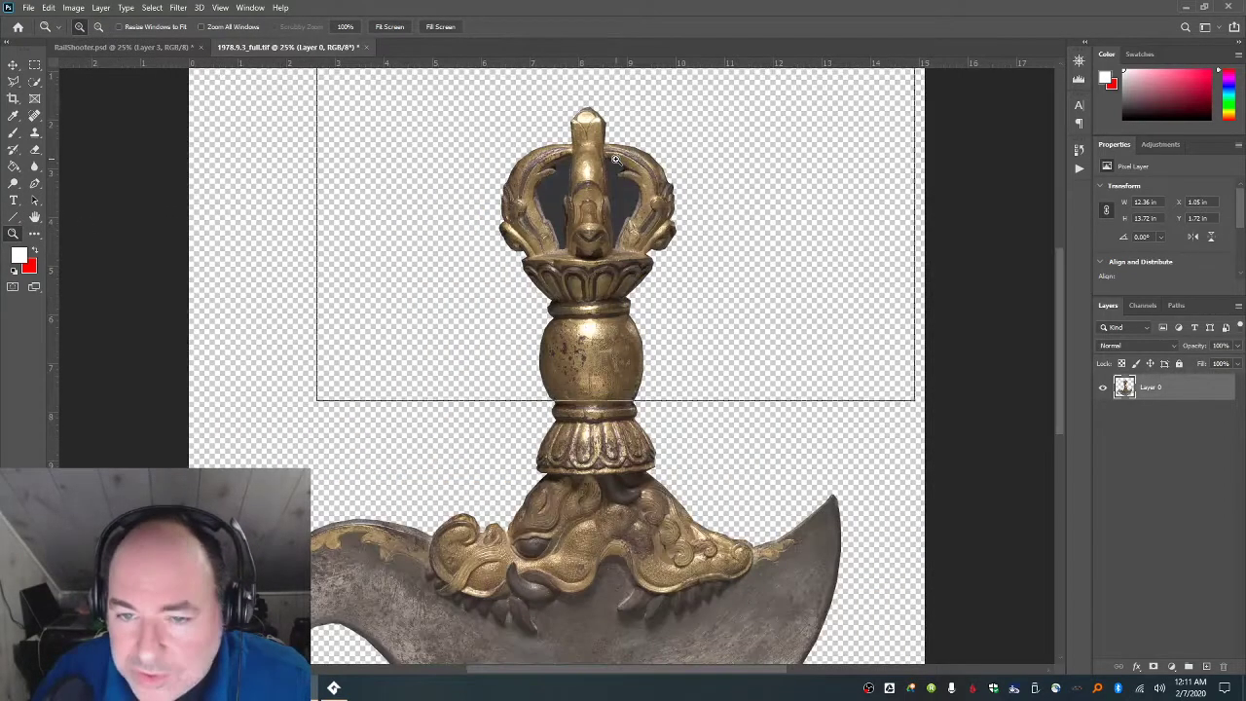
left_click(649, 158)
left_click(604, 171)
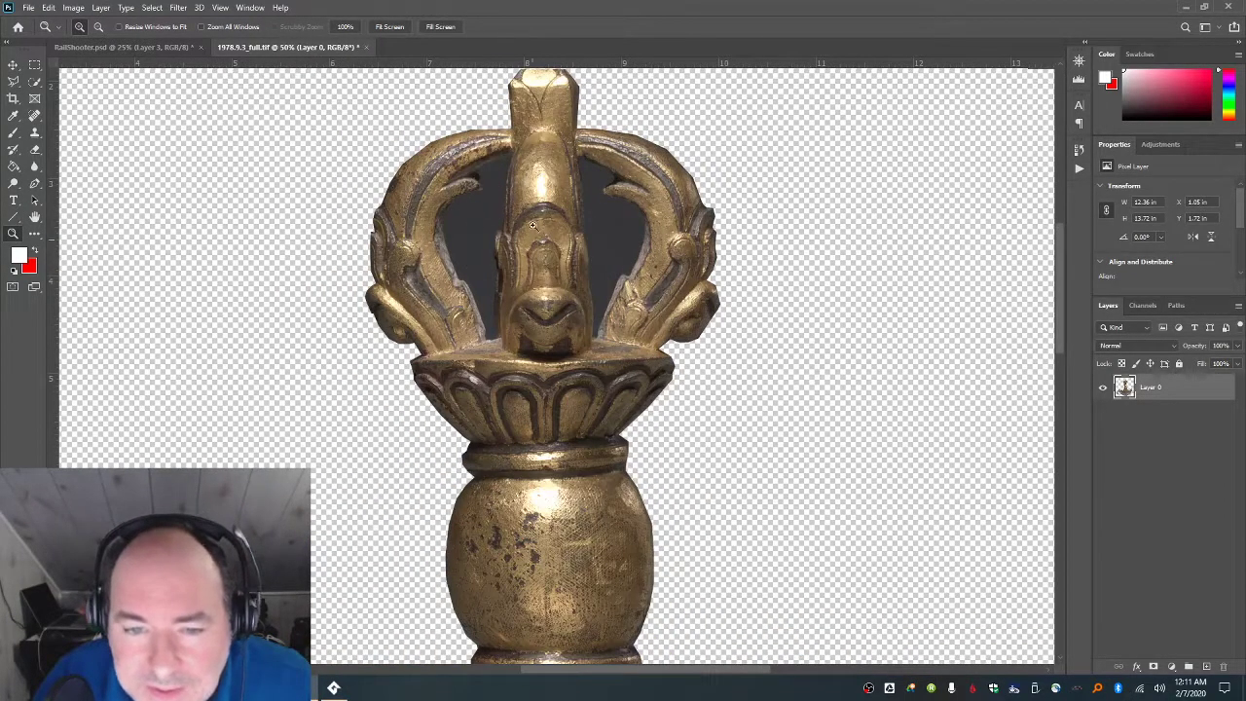
right_click(35, 83)
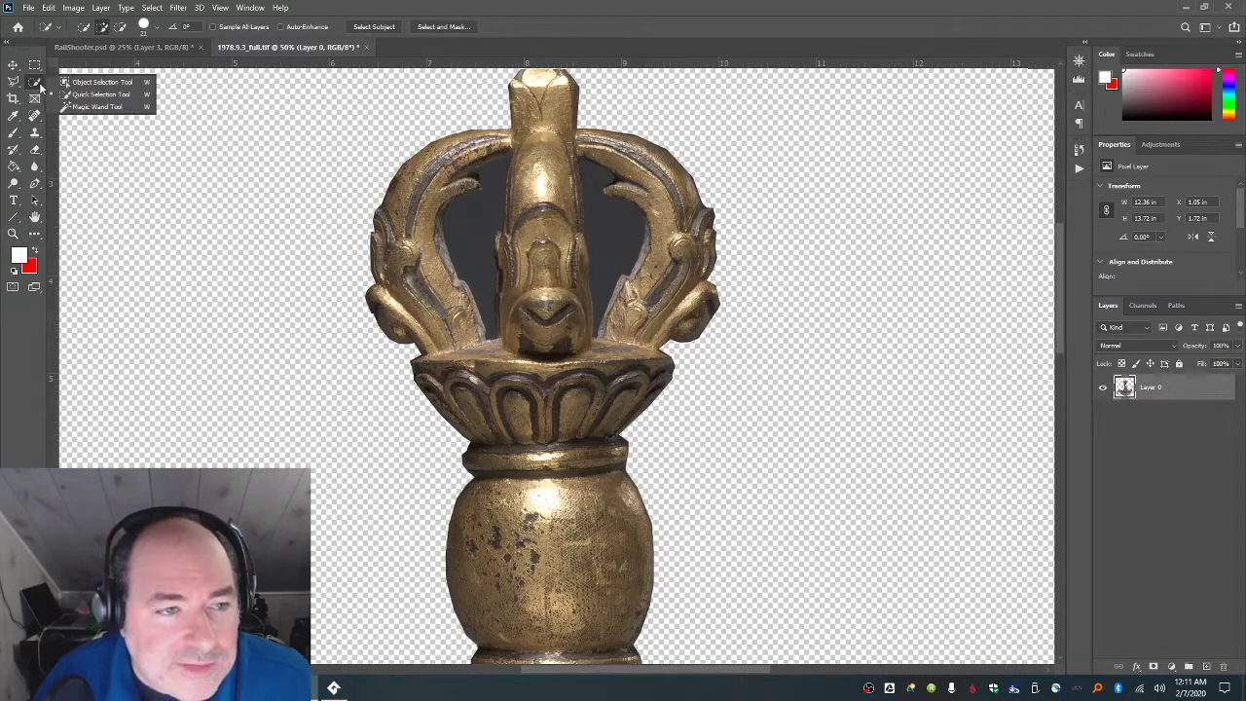
left_click(98, 94)
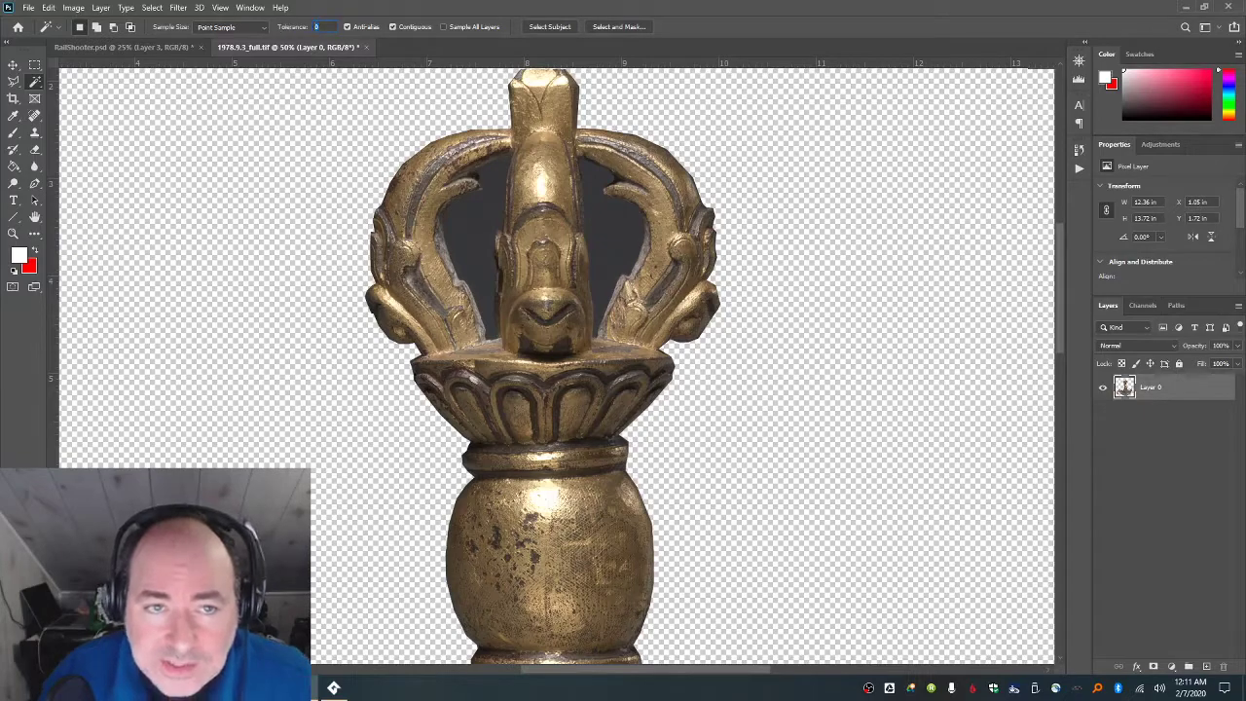
left_click(479, 257)
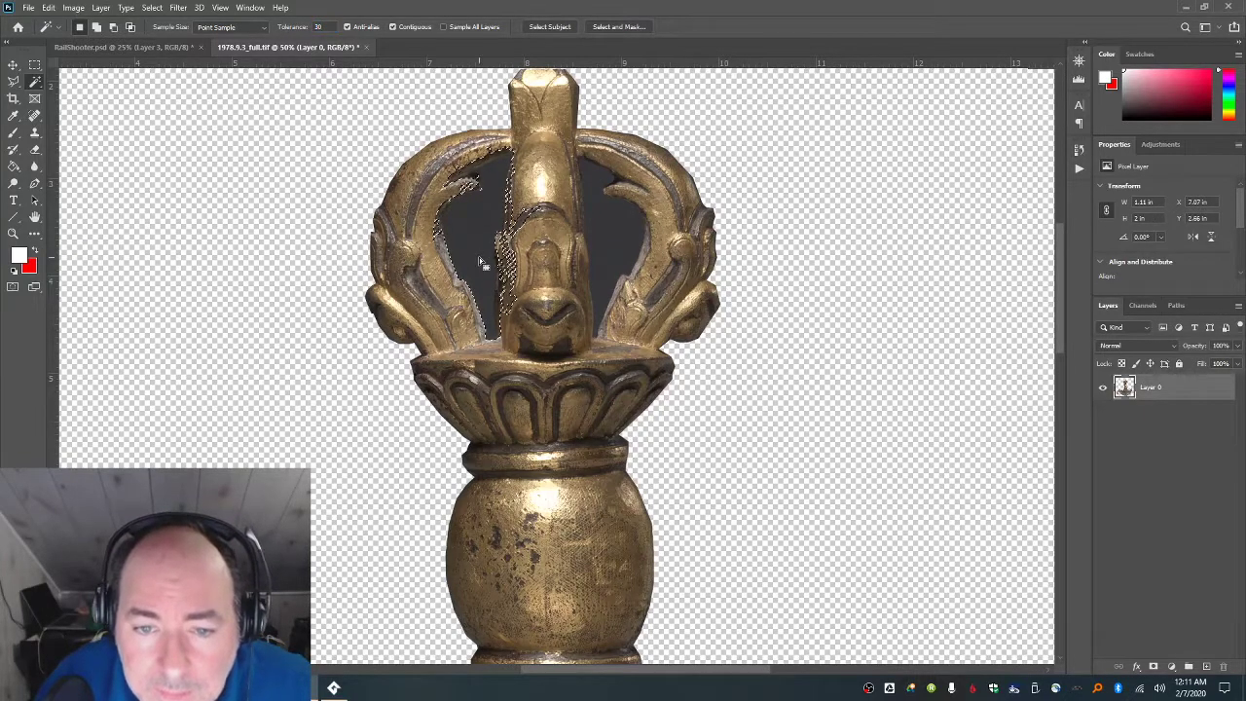
- Set the Magic Wand tolerance to 10, reselect the background in the crown's left opening and delete it
type("10")
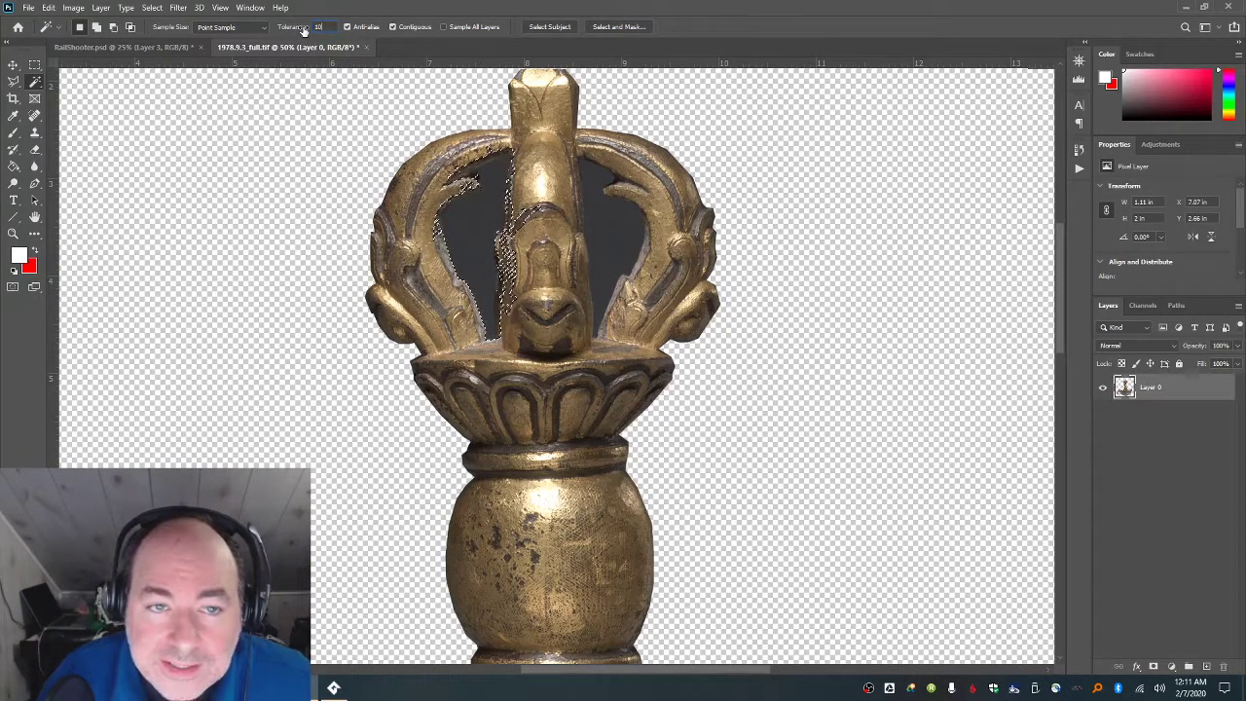
key("ctrl+d")
left_click(488, 229)
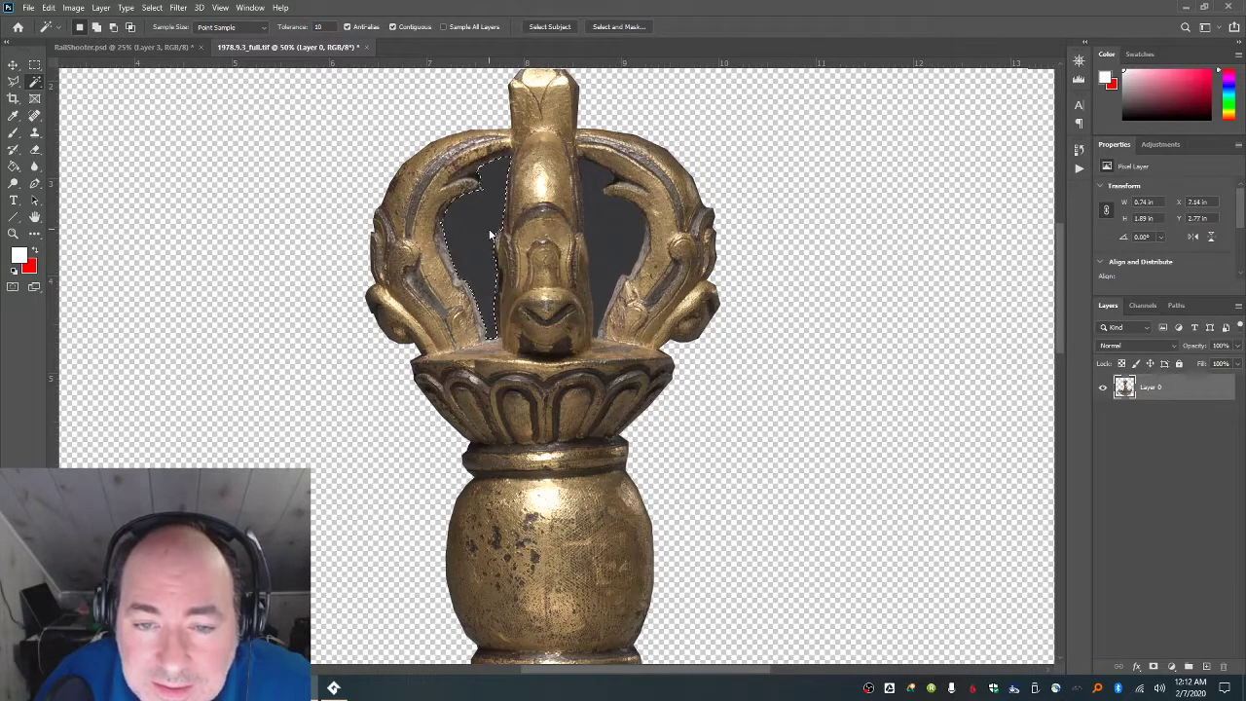
key("Delete")
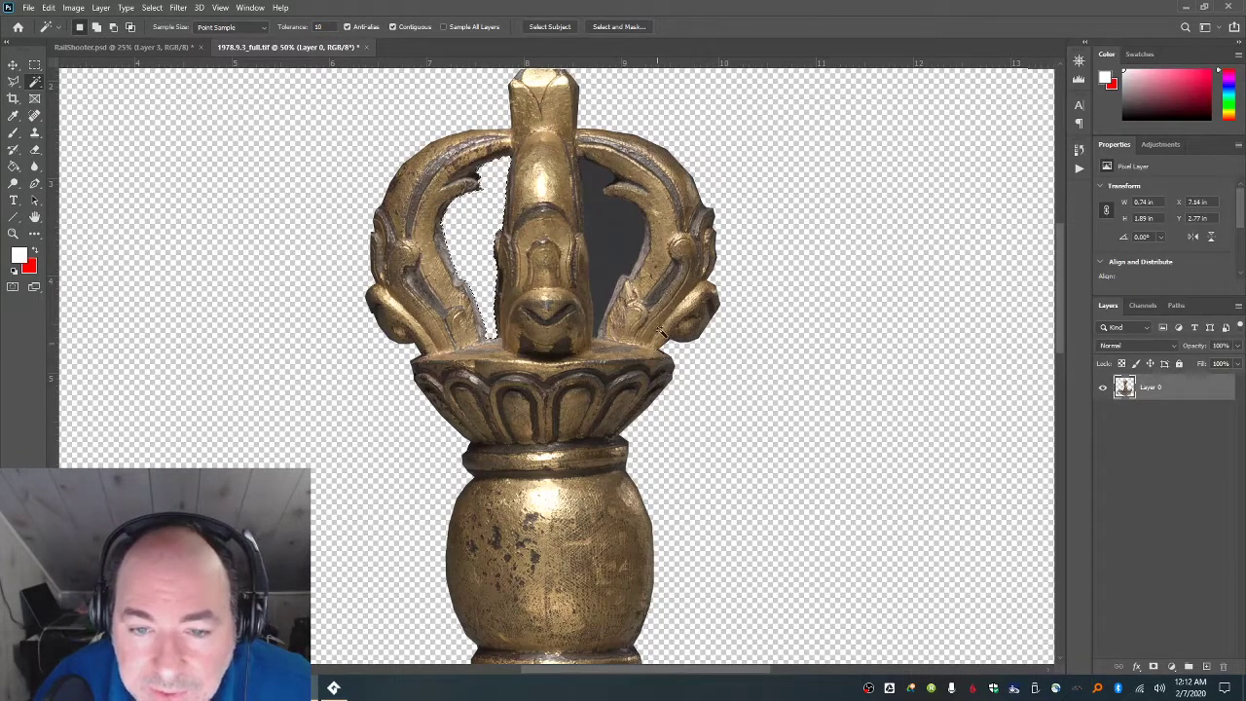
- Select the dark background in the crown's right opening with the Magic Wand, delete it and deselect
left_click(613, 232)
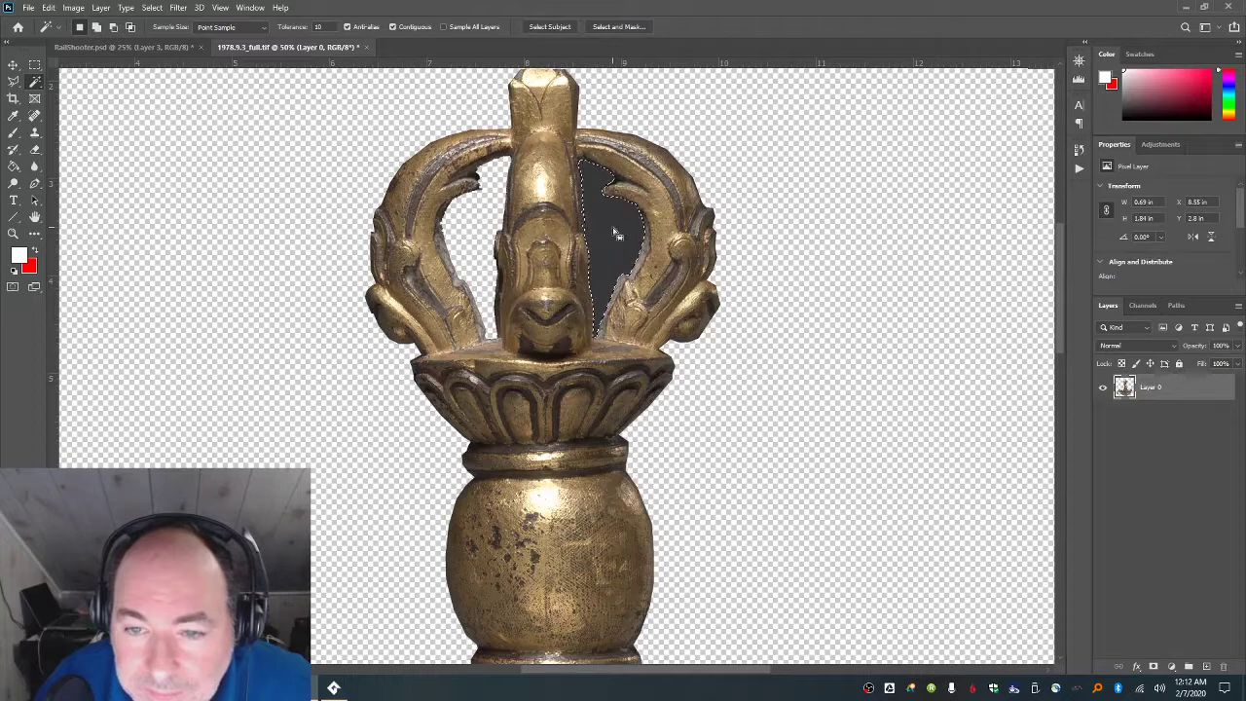
key("Delete")
key("ctrl+d")
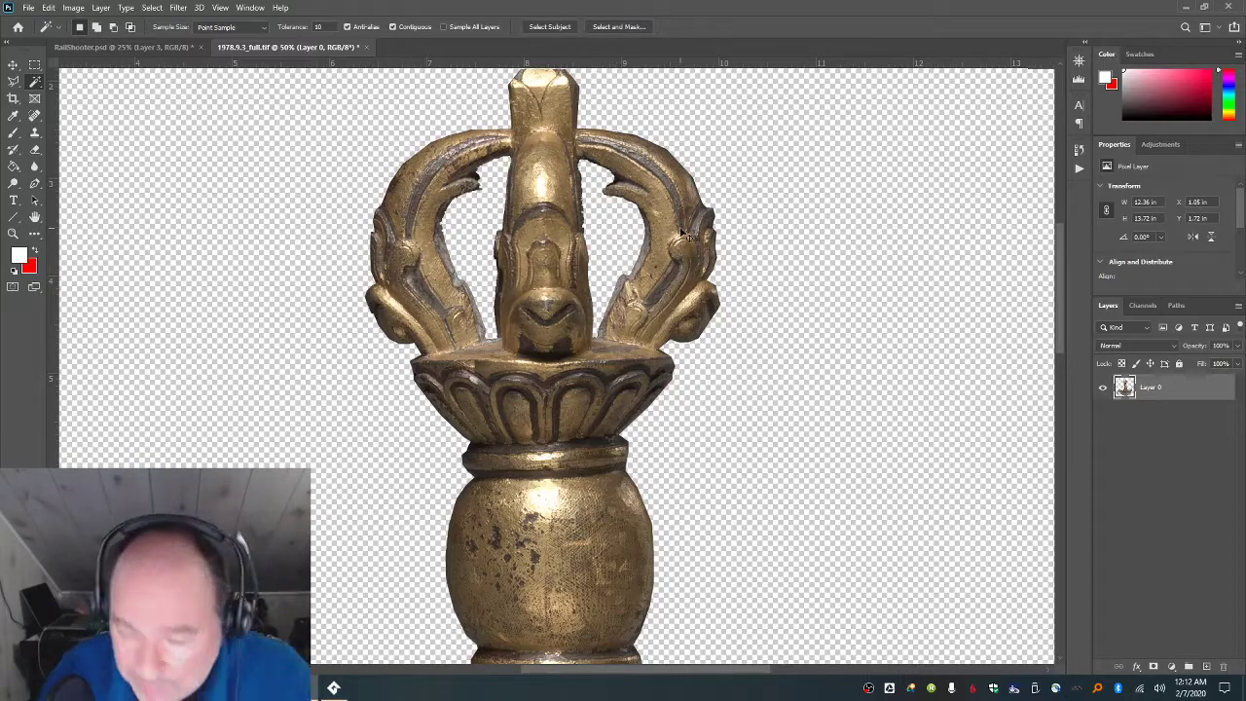
- Select the whole knife image and save it as a PNG copy named 1978.9.3_full with the smallest file size
key("ctrl+minus")
key("ctrl+minus")
key("ctrl+minus")
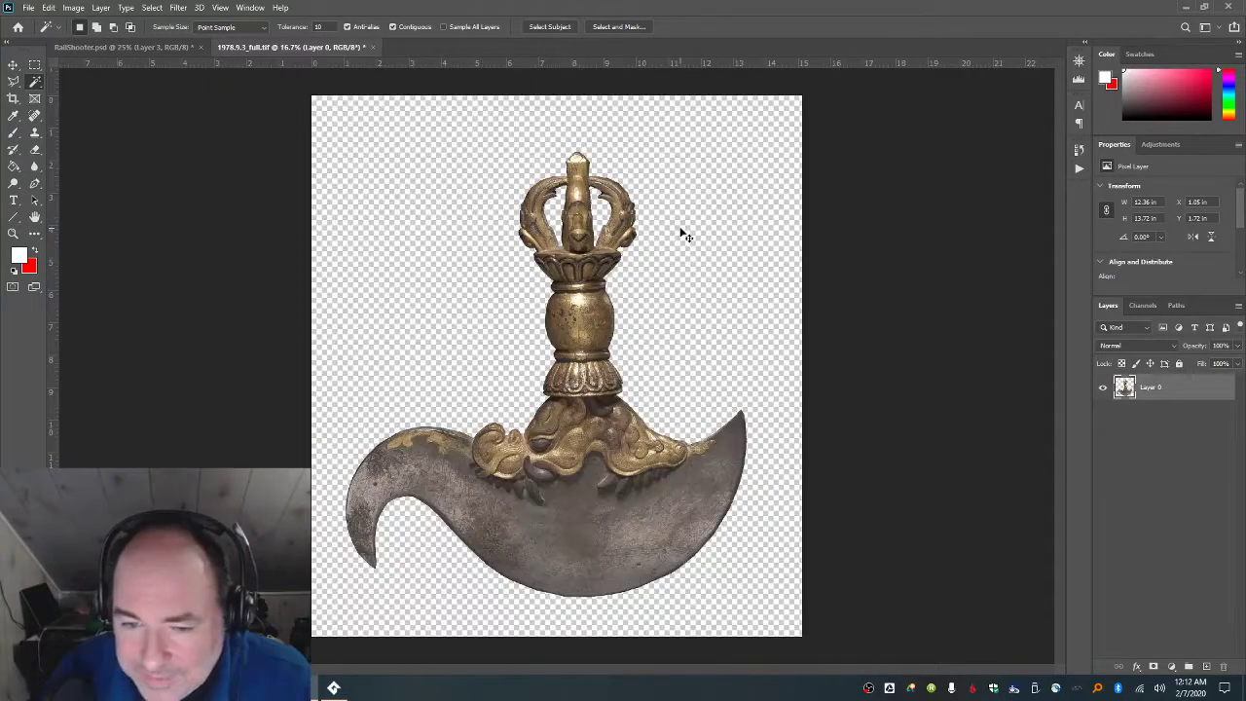
key("ctrl+a")
left_click(29, 8)
left_click(78, 159)
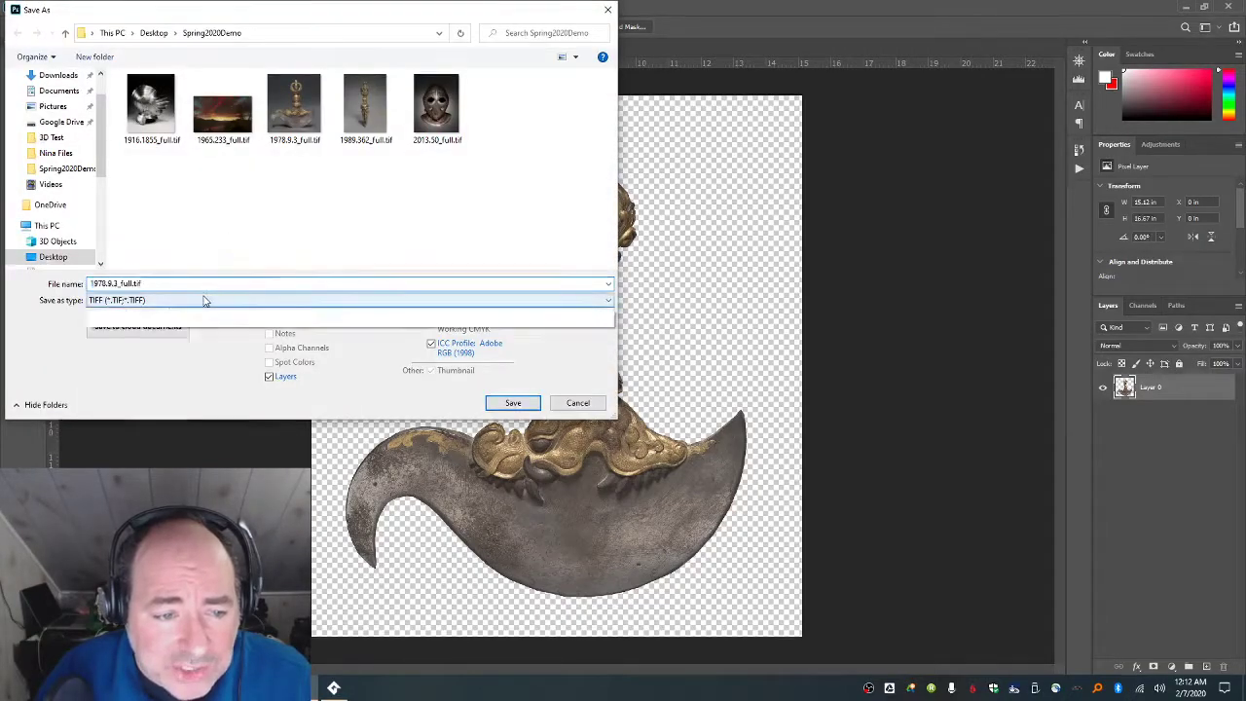
left_click(204, 300)
left_click(195, 478)
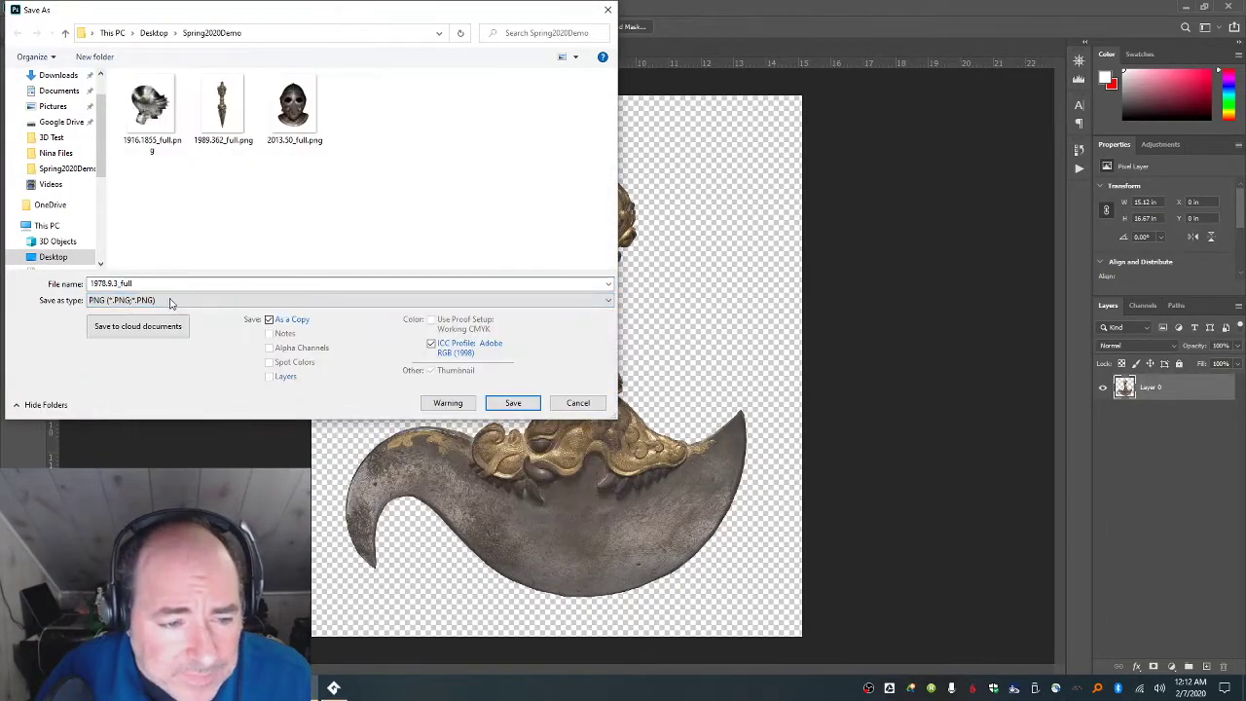
left_click(512, 404)
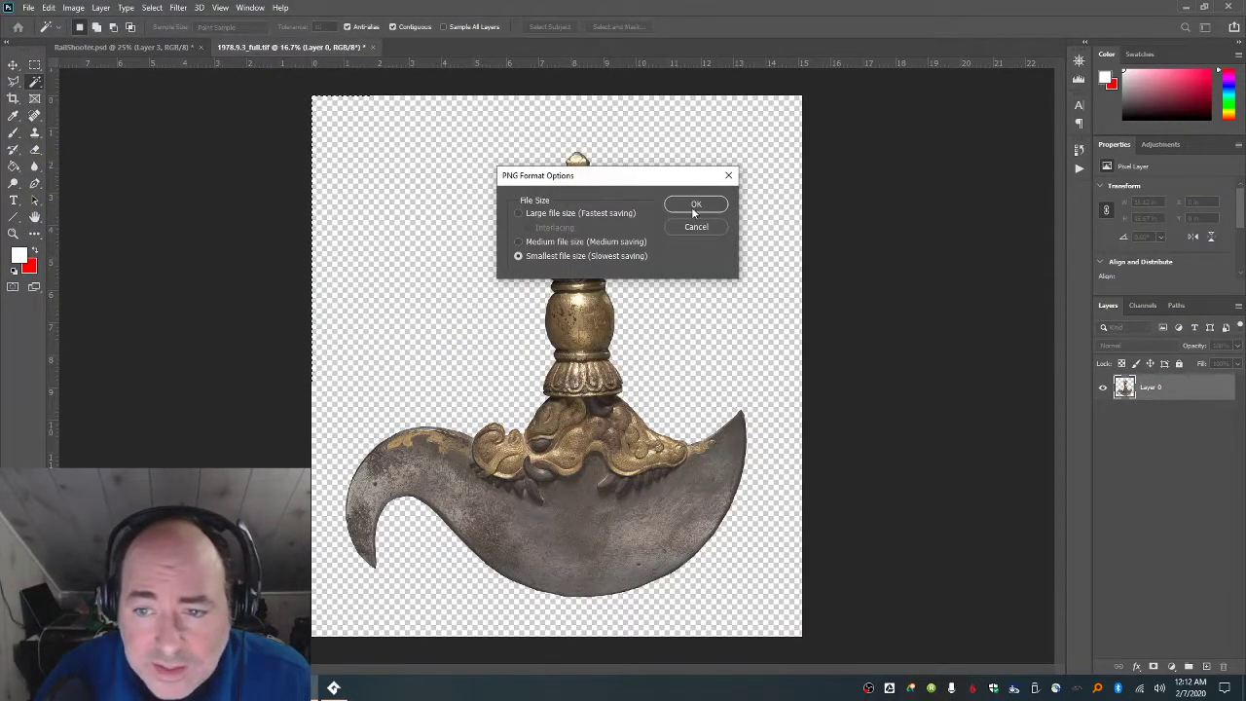
left_click(695, 206)
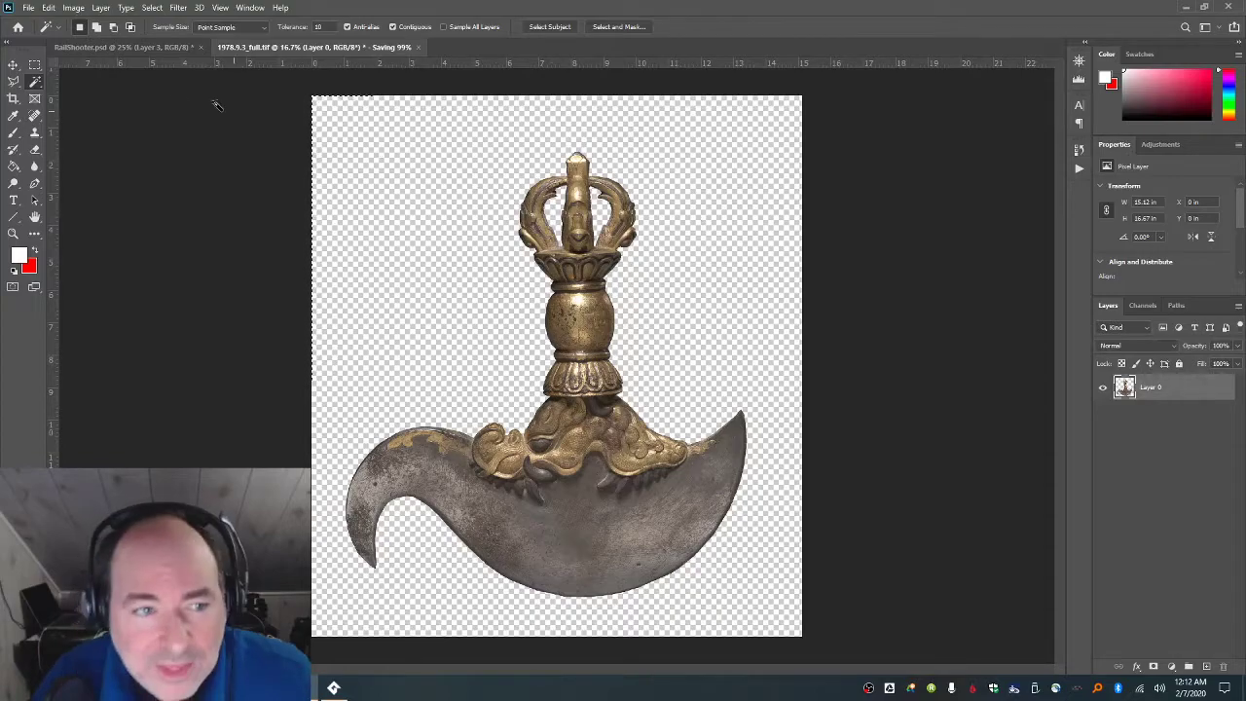
- Paste the curved knife into RailShooter.psd, scale it down to about 7% and place it between the dagger and the masked helmet
left_click(140, 50)
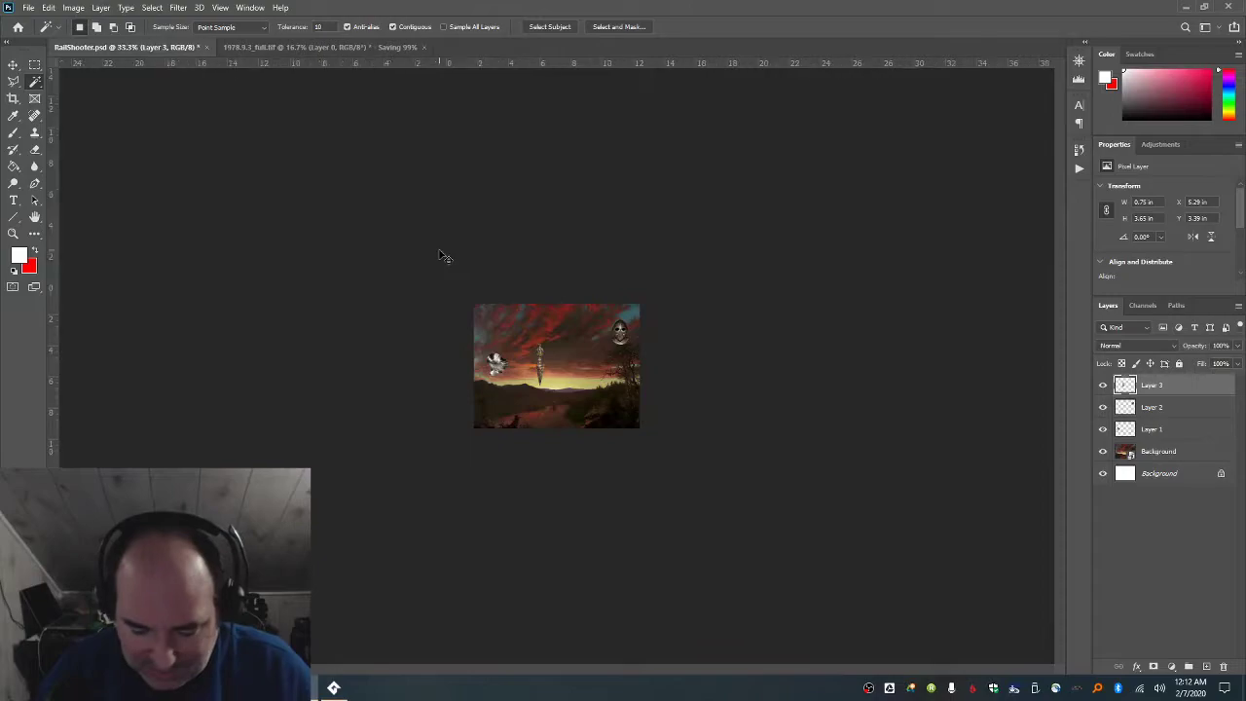
key("ctrl+v")
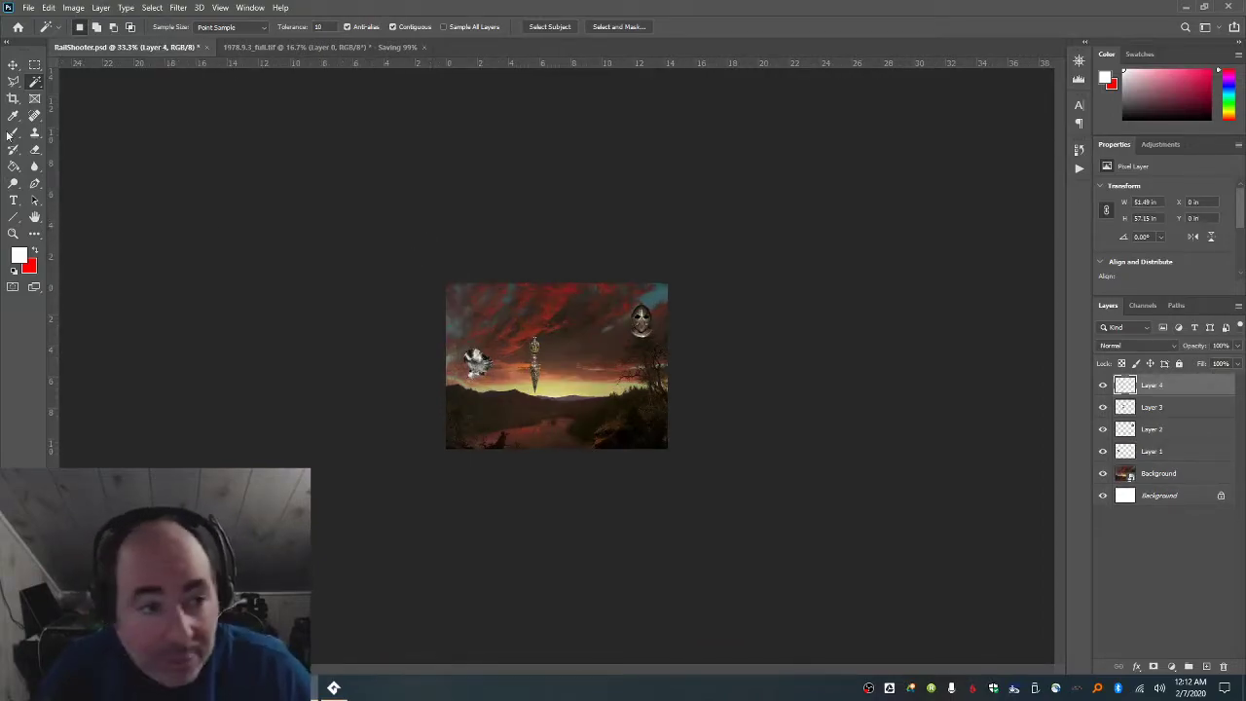
left_click(14, 66)
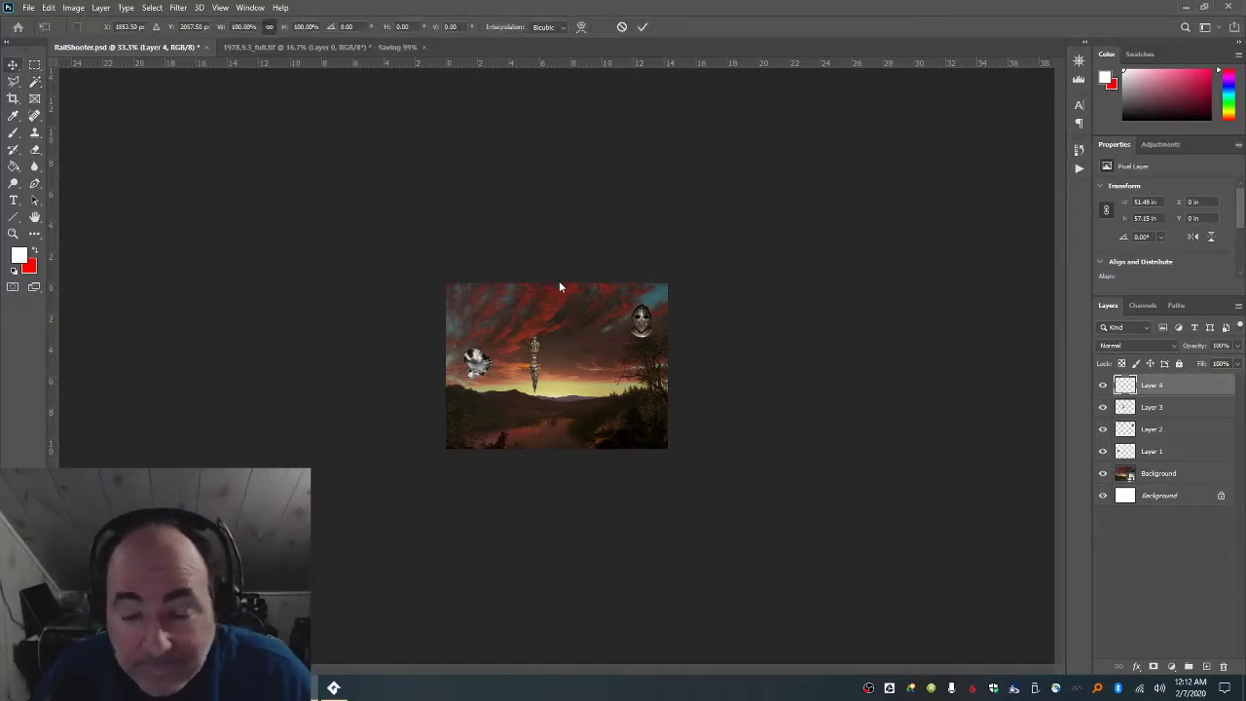
key("ctrl+t")
left_click_drag(505, 322, 813, 591)
left_click_drag(568, 380, 362, 255)
left_click_drag(475, 281, 599, 367)
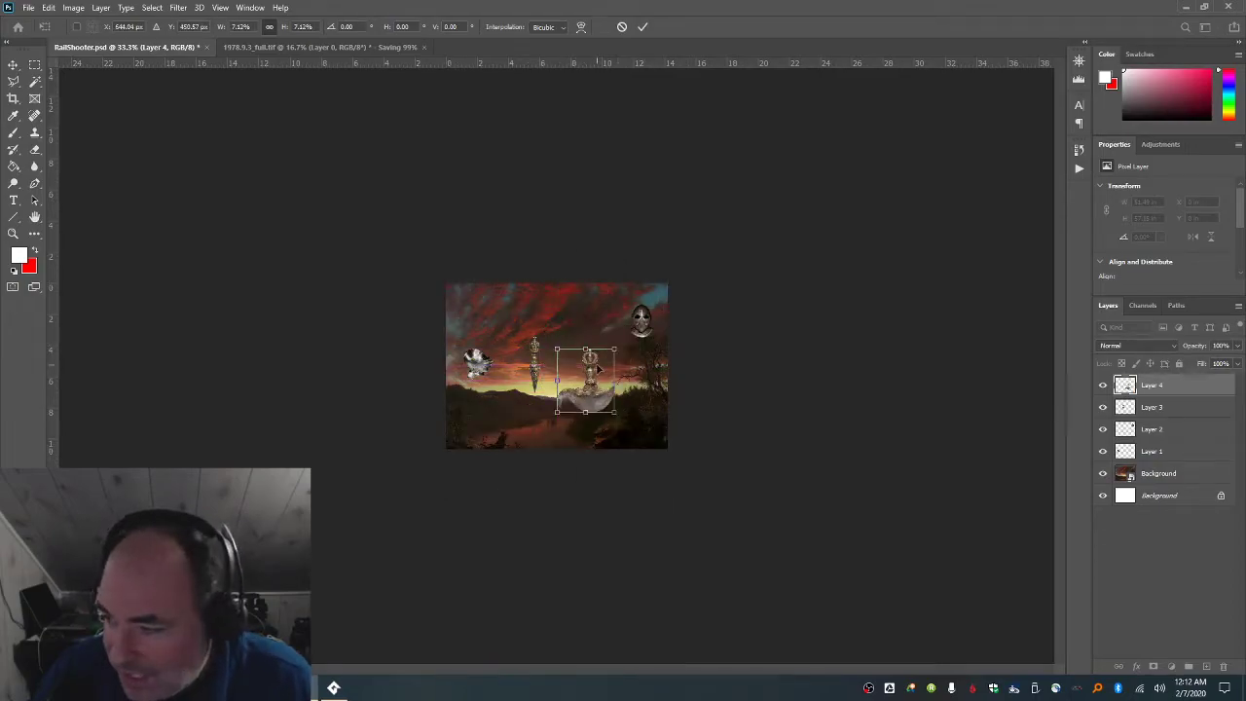
- Apply the knife's transform and save RailShooter.psd with Maximize Compatibility on
left_click(13, 233)
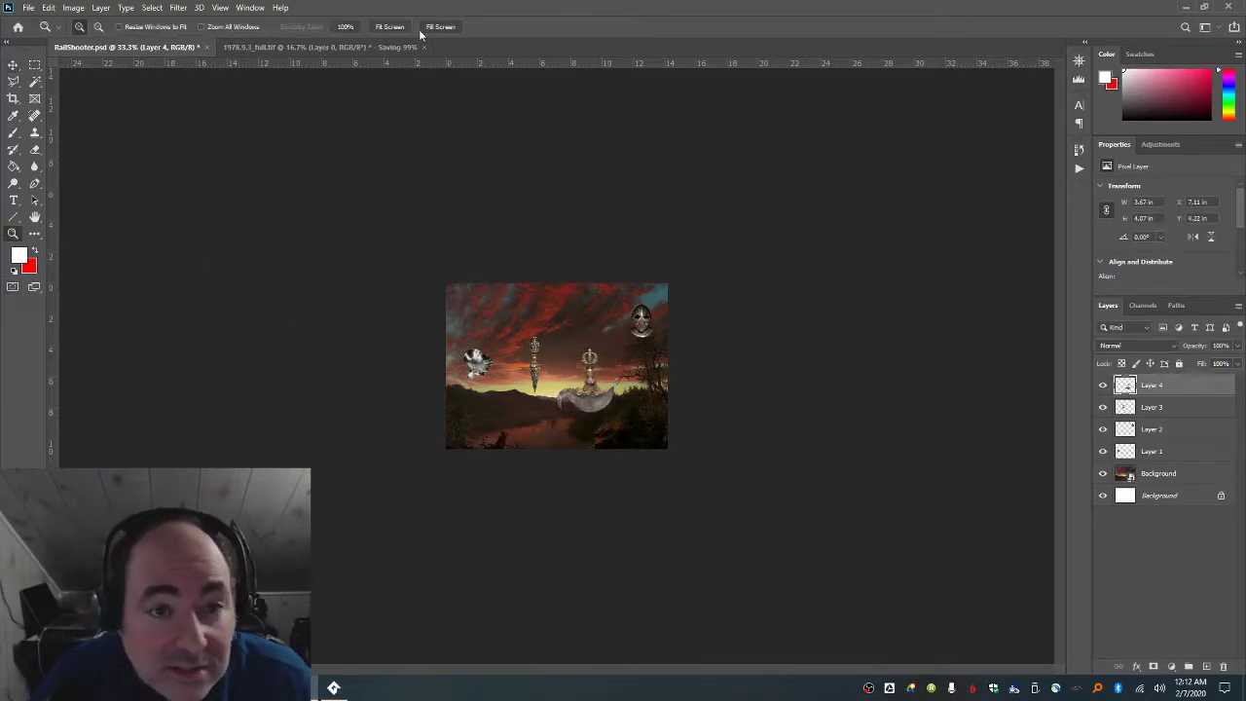
left_click(401, 29)
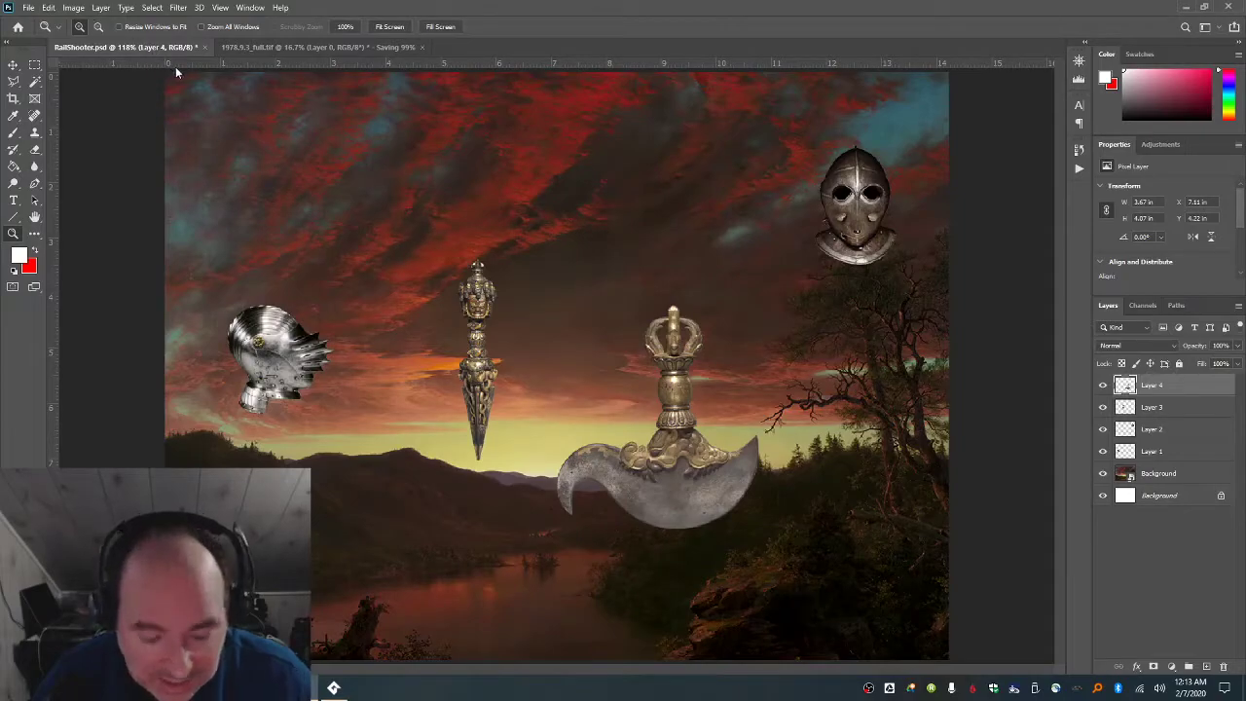
key("ctrl+s")
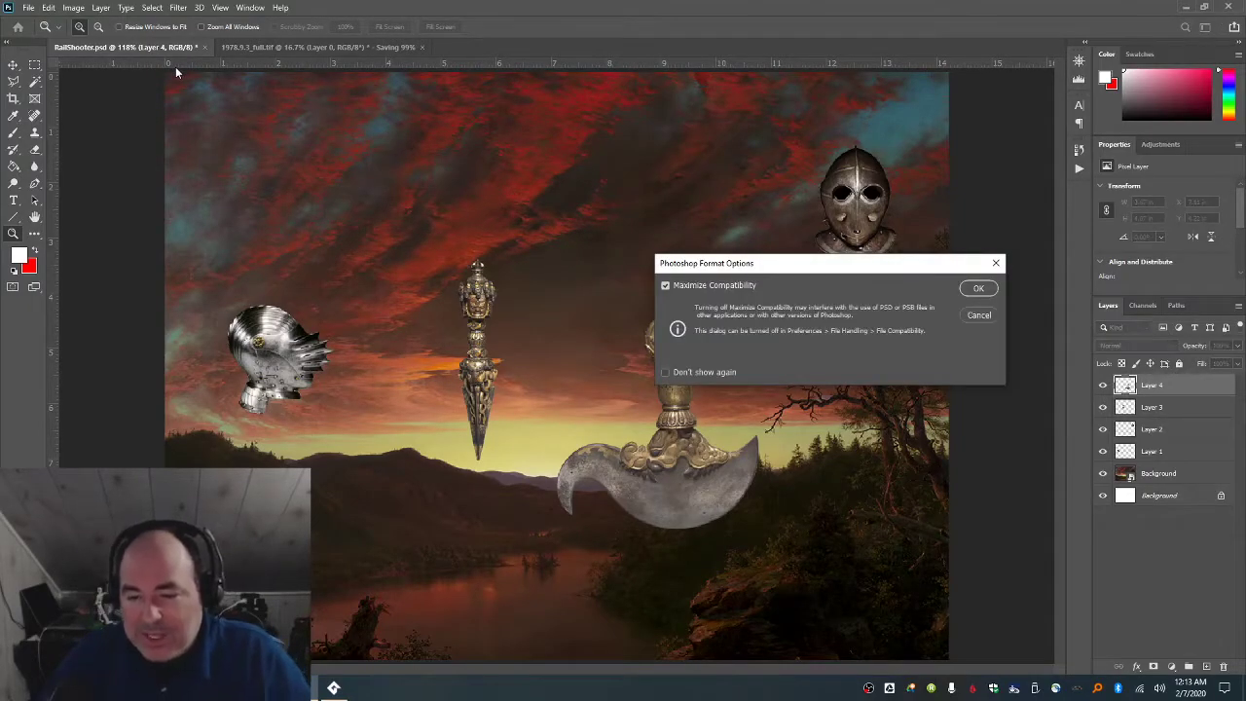
key("Return")
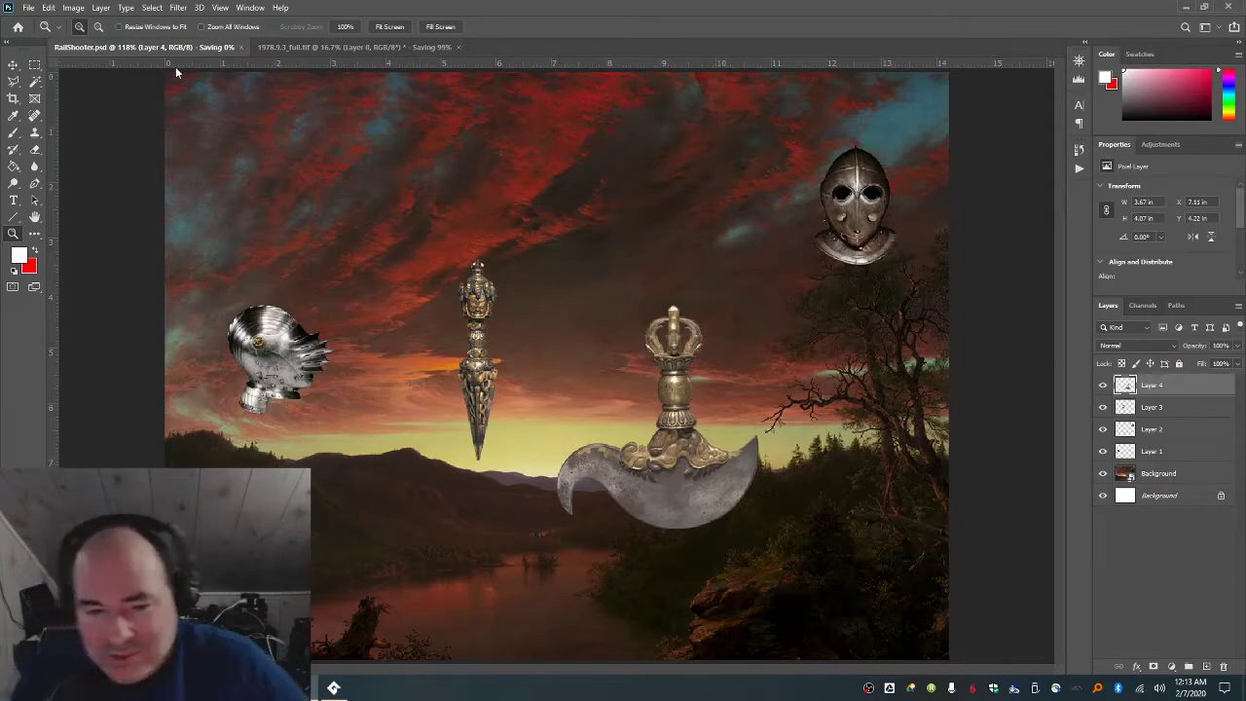
- Move the winged helmet into the upper-left sky of the painting and rename its layer Hero
key("v")
left_click_drag(265, 344, 252, 142)
double_click(1152, 451)
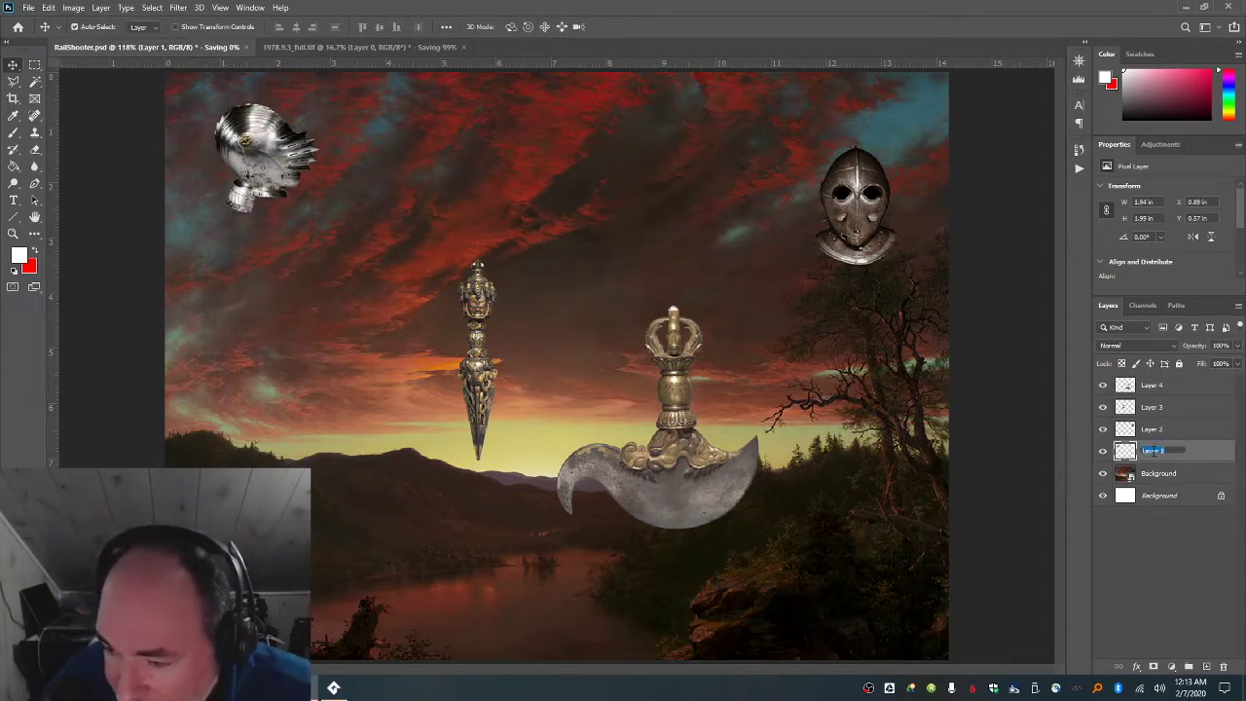
type("Her")
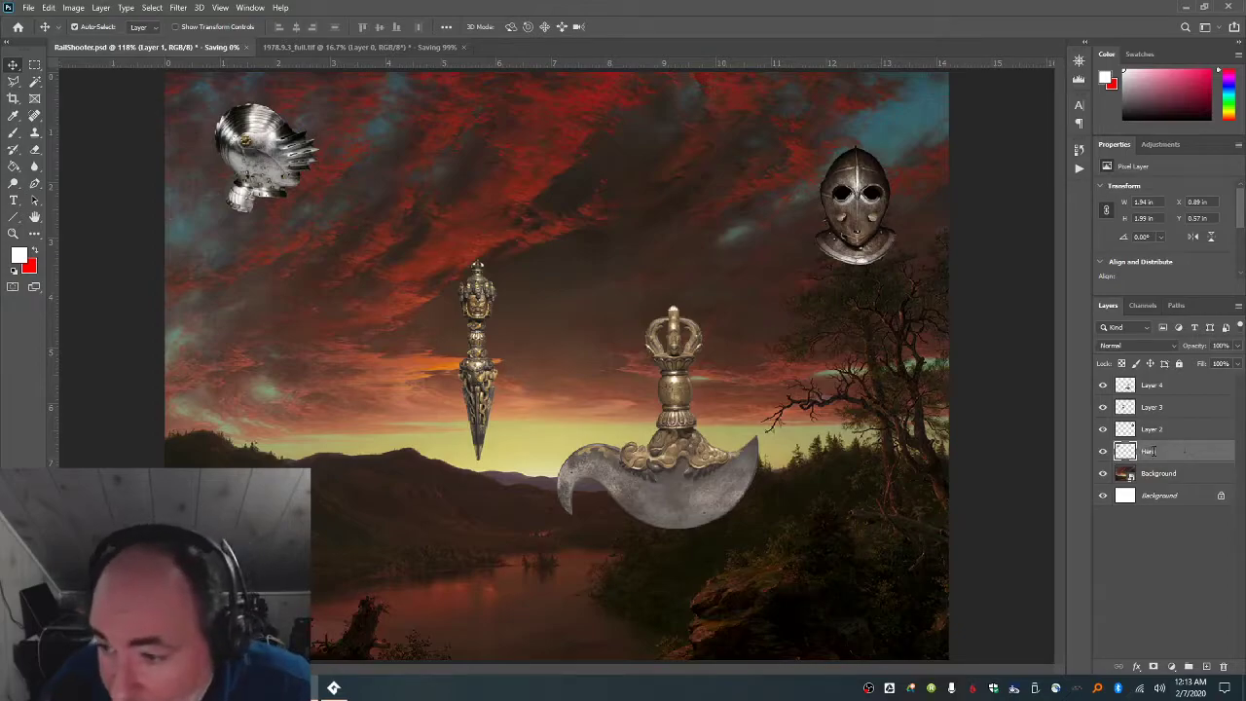
type("o")
key("Return")
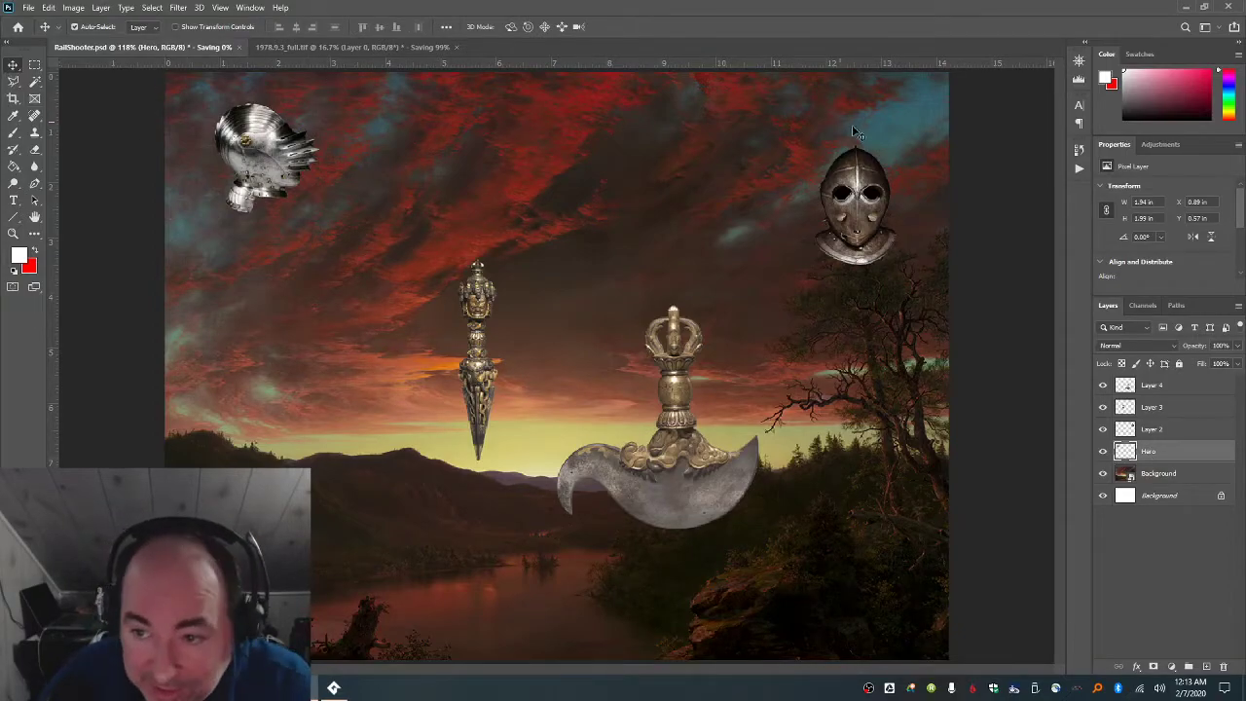
- Move the masked helmet slightly higher in the upper-right sky and rename its layer Enemy
mouse_move(866, 200)
left_mouse_down()
mouse_move(409, 167)
mouse_move(938, 177)
mouse_move(946, 193)
mouse_move(881, 183)
left_mouse_up()
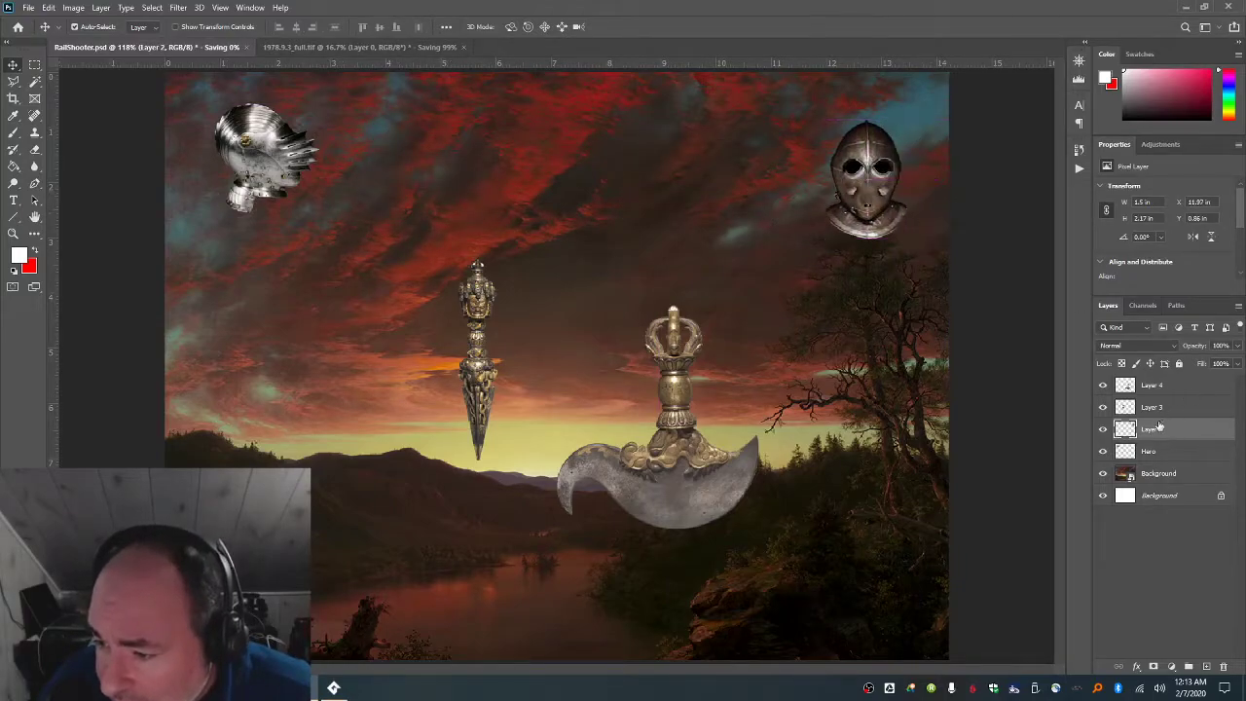
double_click(1151, 430)
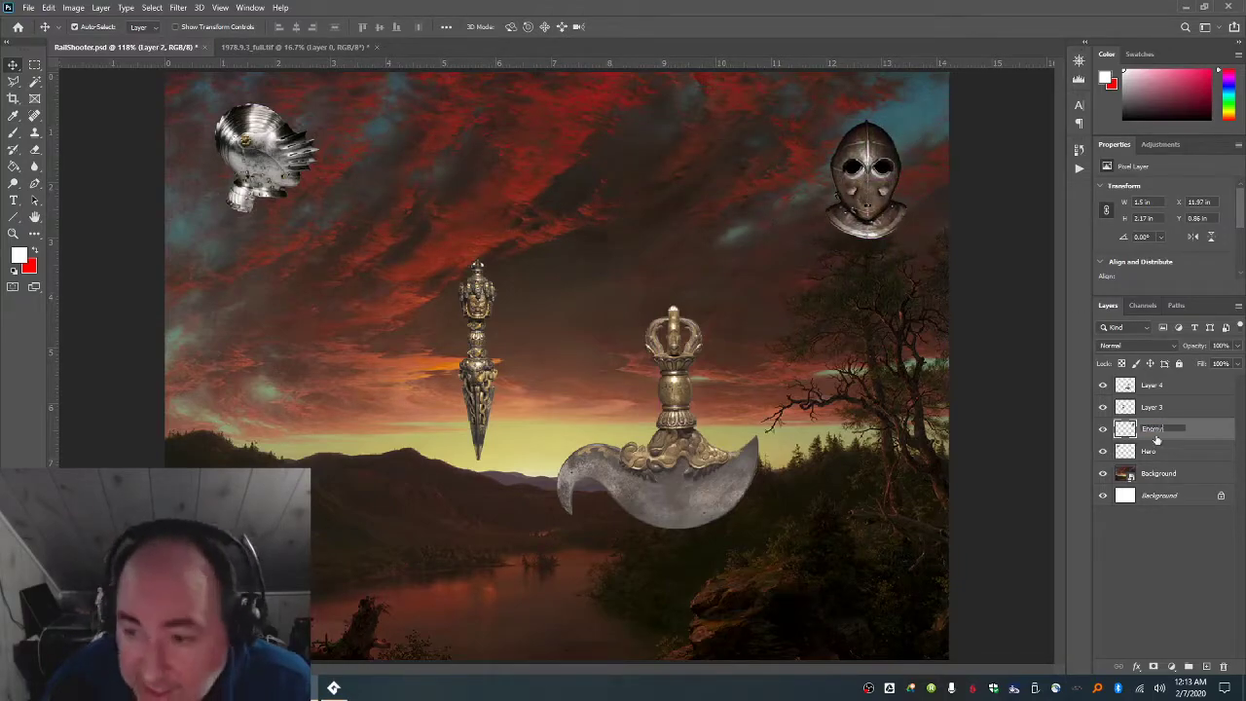
type("Enemy")
key("Return")
left_click_drag(866, 207, 857, 207)
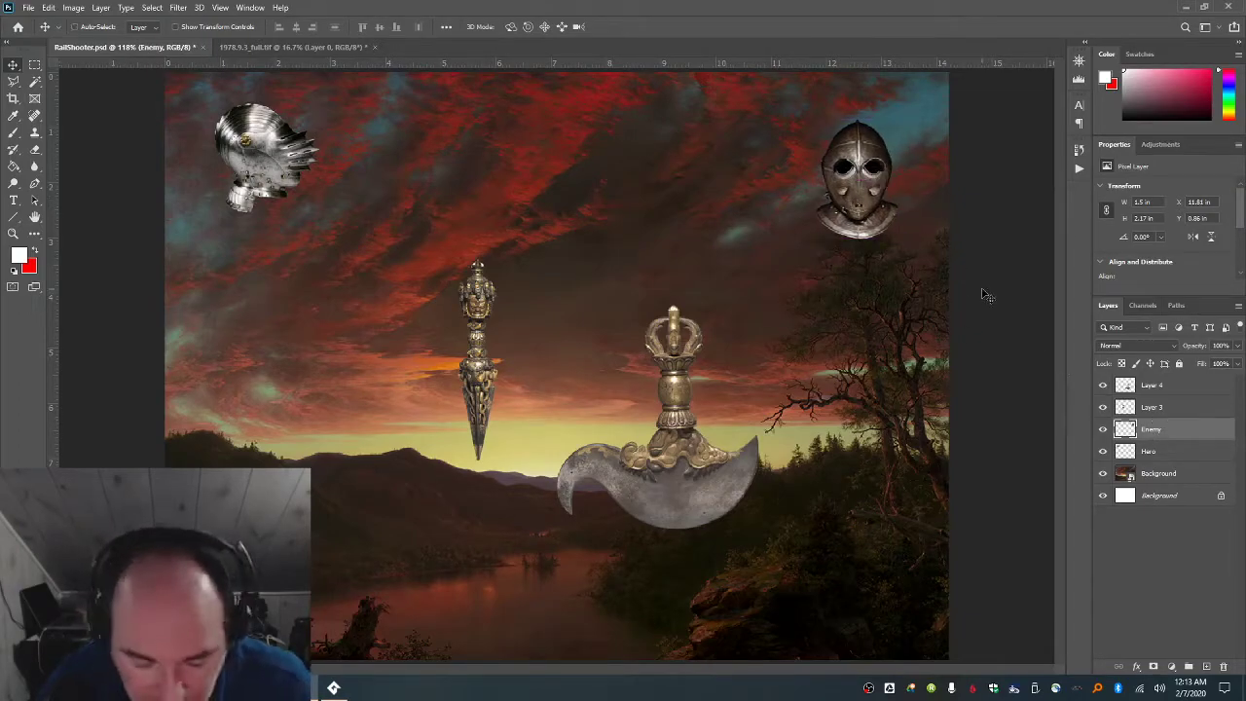
- Paste three copies of the Enemy helmet and arrange them in a diagonal descending from the upper right to the lake
key("ctrl+v")
mouse_move(805, 217)
left_mouse_down()
mouse_move(784, 223)
mouse_move(814, 223)
left_mouse_up()
left_click_drag(570, 375, 777, 308)
key("ctrl+v")
left_click_drag(572, 376, 680, 412)
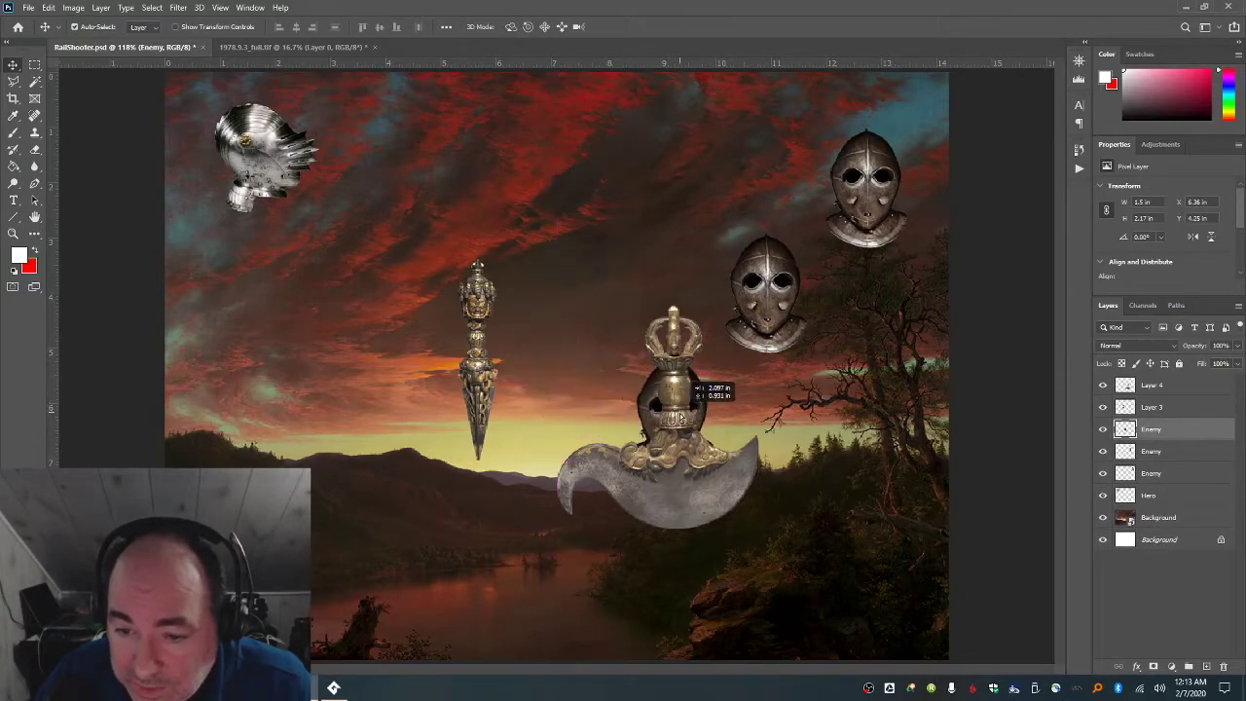
key("ctrl+v")
left_click_drag(554, 391, 561, 552)
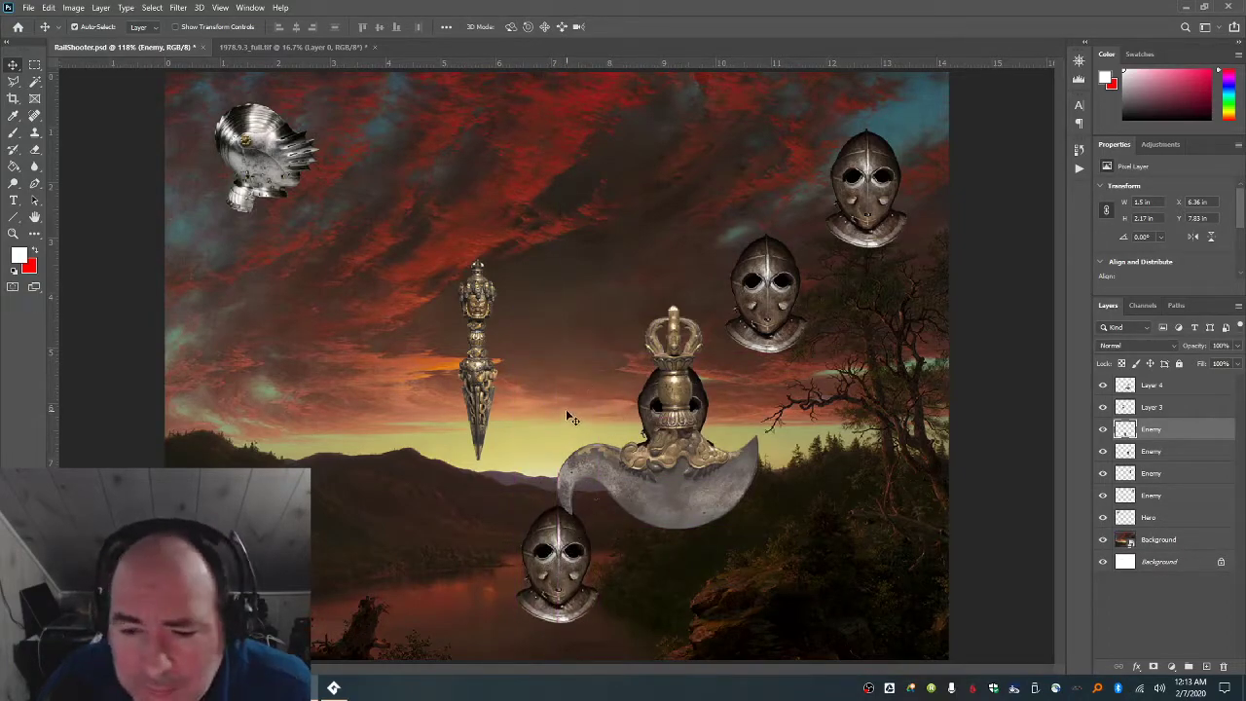
- Move the curved knife beside the Hero helmet and the dagger toward the Enemy helmets
left_click_drag(679, 409, 420, 206)
left_click_drag(481, 389, 616, 292)
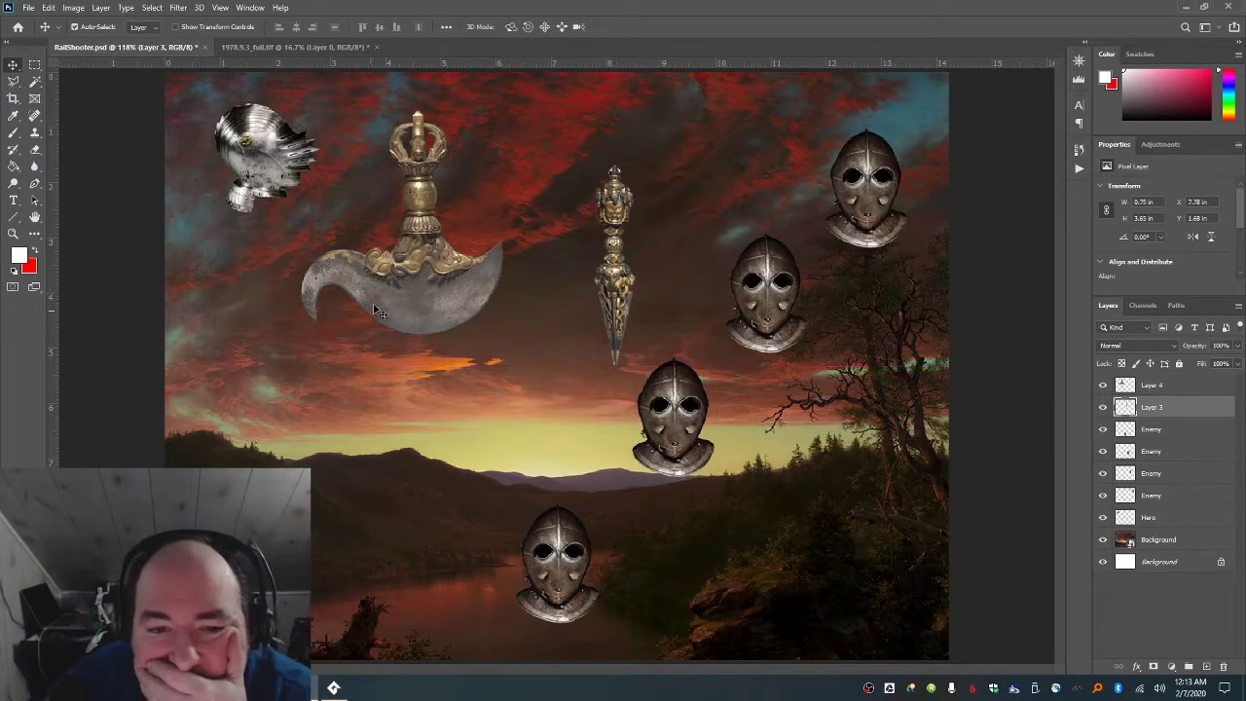
left_click_drag(421, 279, 481, 242)
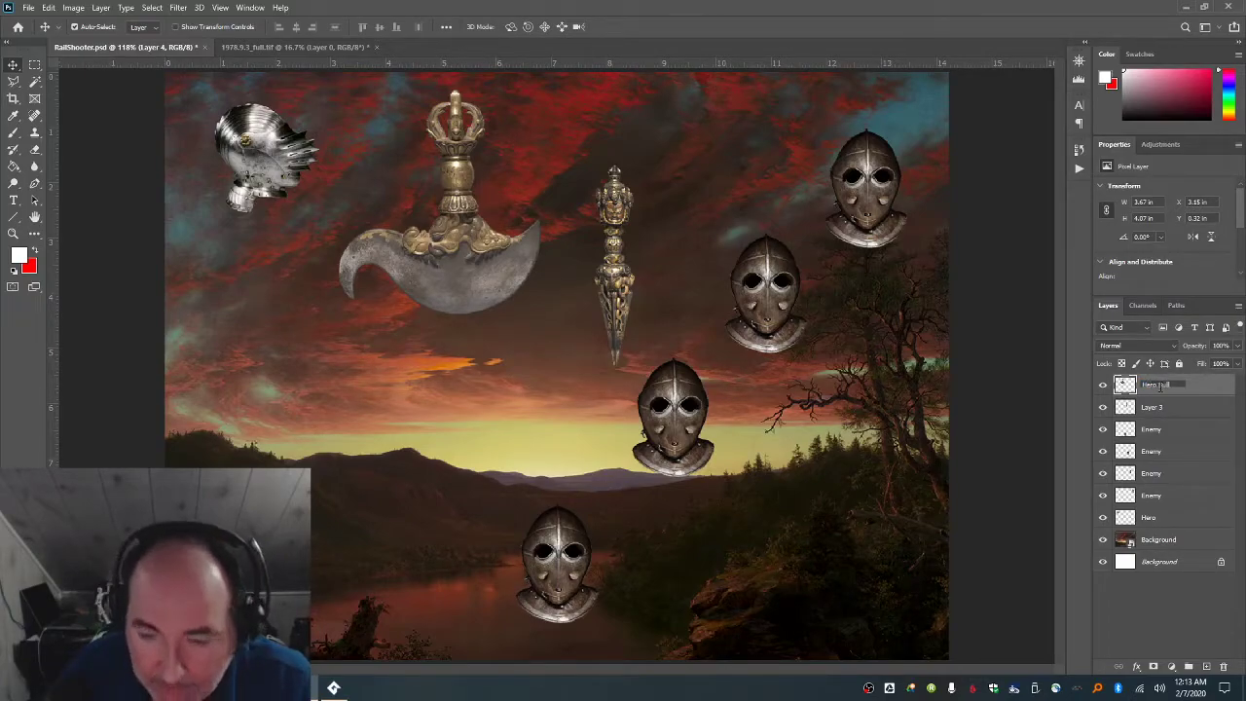
- Rename the knife layer Hero Bullet, scale it down to about 0.85 in wide and place it just beside the Hero helmet
type("let")
key("Return")
key("ctrl+t")
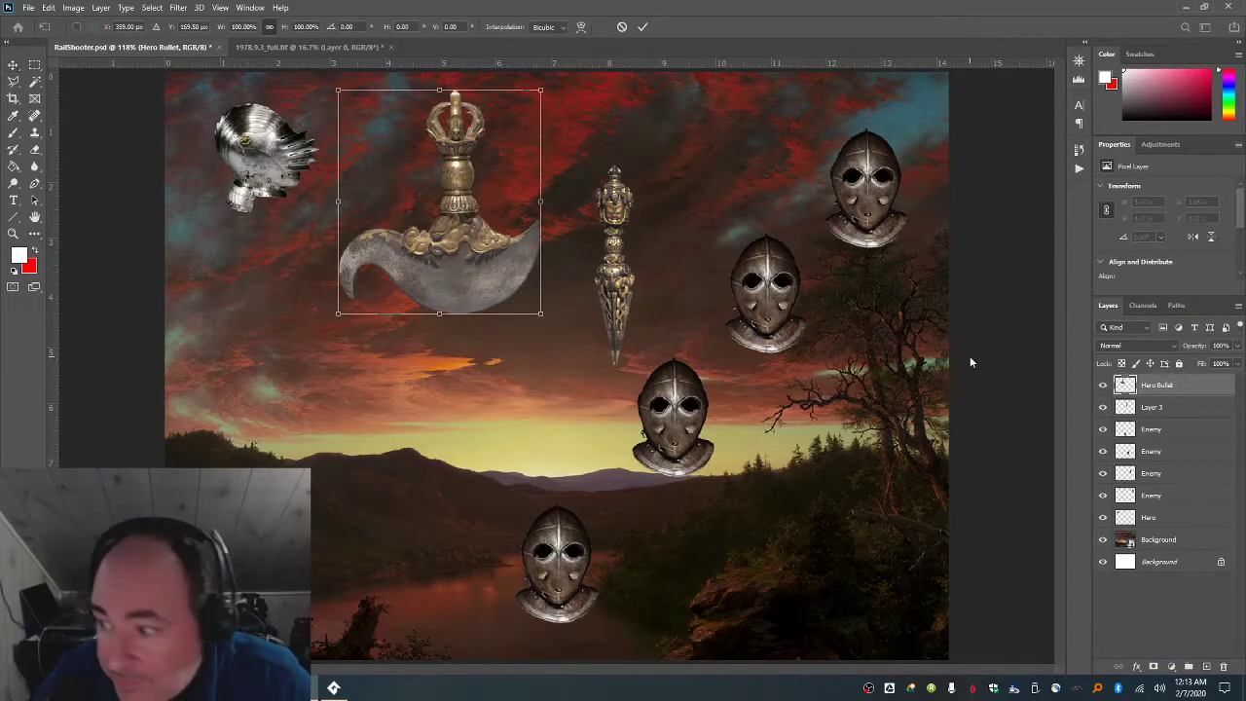
left_click_drag(333, 88, 492, 261)
left_click_drag(525, 305, 389, 171)
left_click_drag(378, 162, 374, 172)
key("Return")
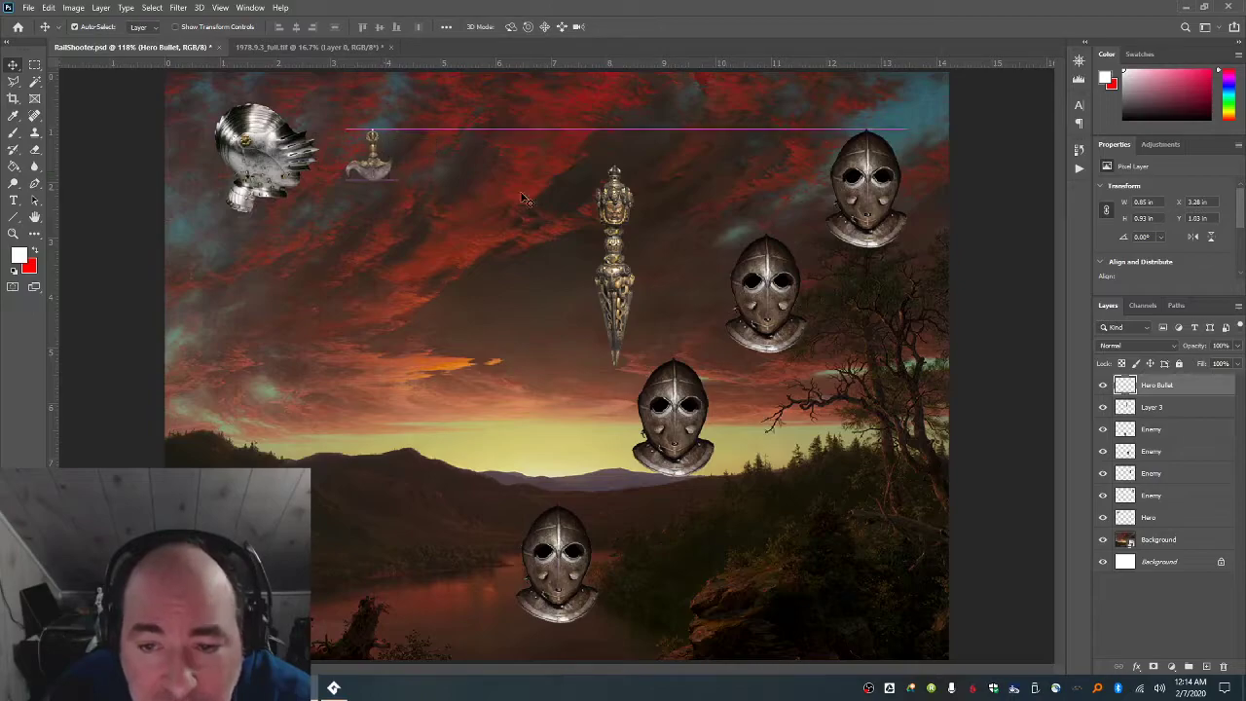
- Shift the dagger slightly away from the Enemy helmets and rename its layer Enemybullet
left_click_drag(613, 216, 597, 216)
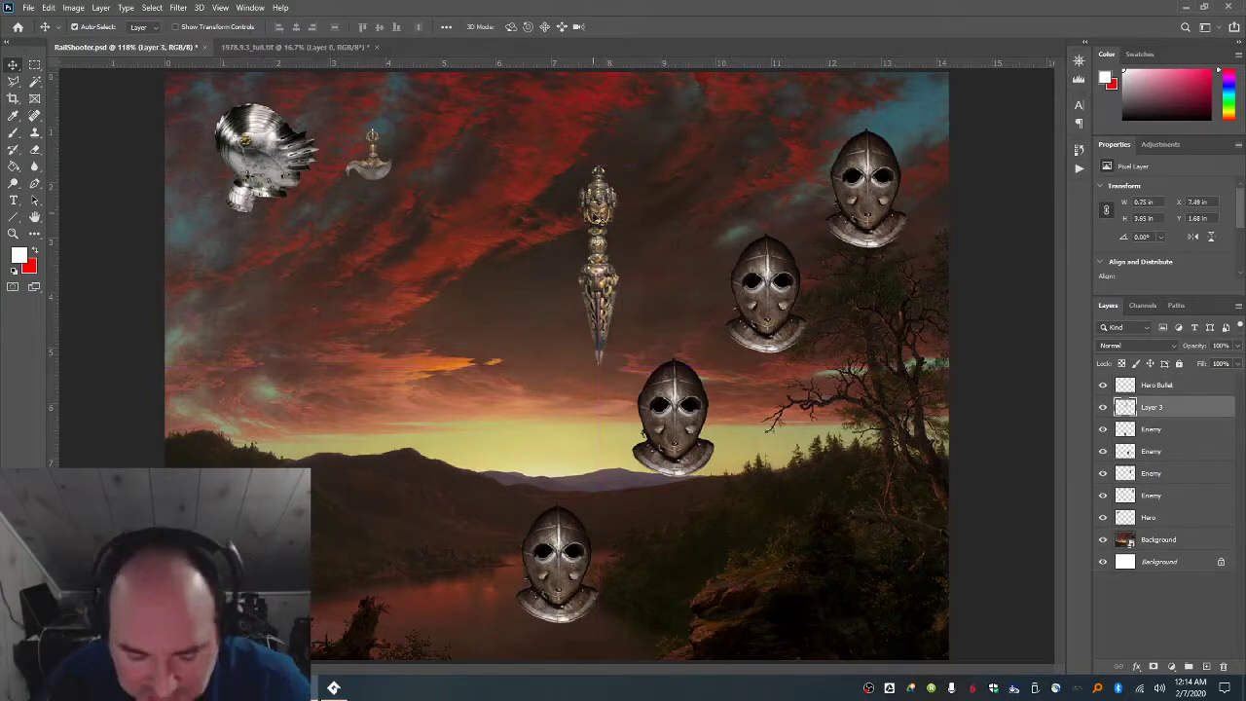
type("Enemybullet")
key("Return")
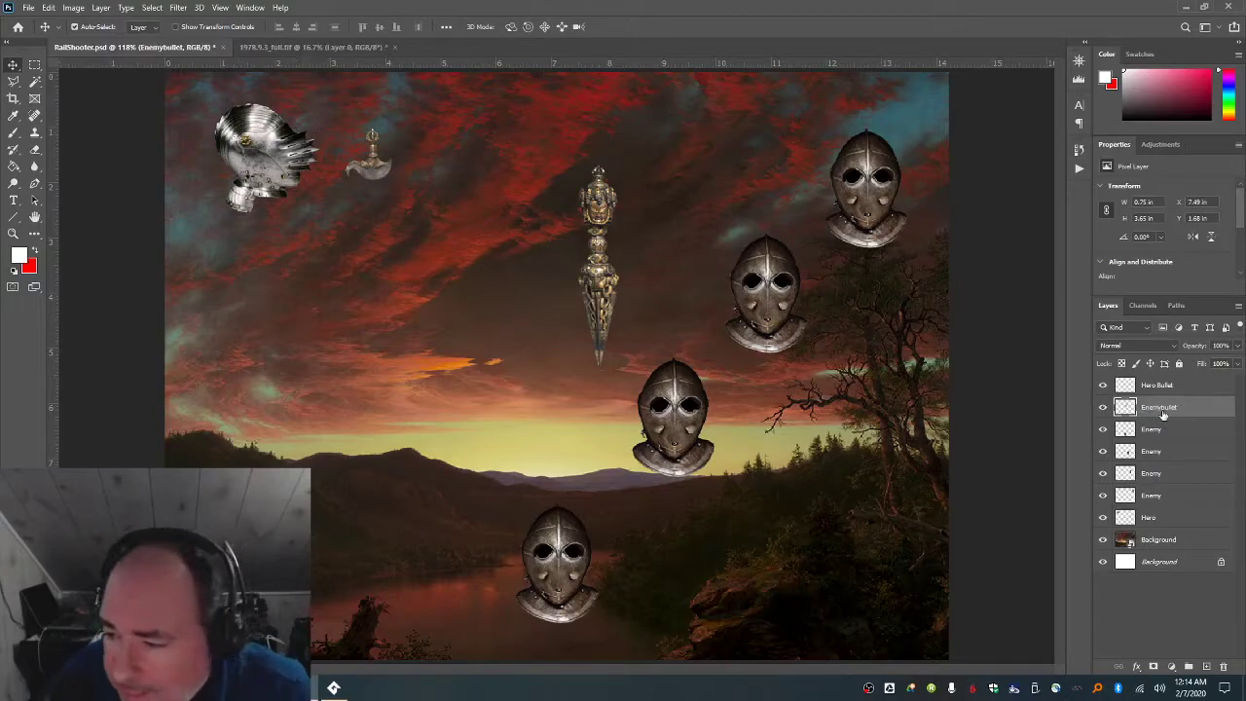
- Shrink the dagger to about 1.71 in long, rotate it horizontal with its tip toward the Hero, and place it beside the second Enemy helmet
key("ctrl+t")
left_click_drag(637, 167, 702, 288)
left_click_drag(497, 246, 624, 287)
key("Return")
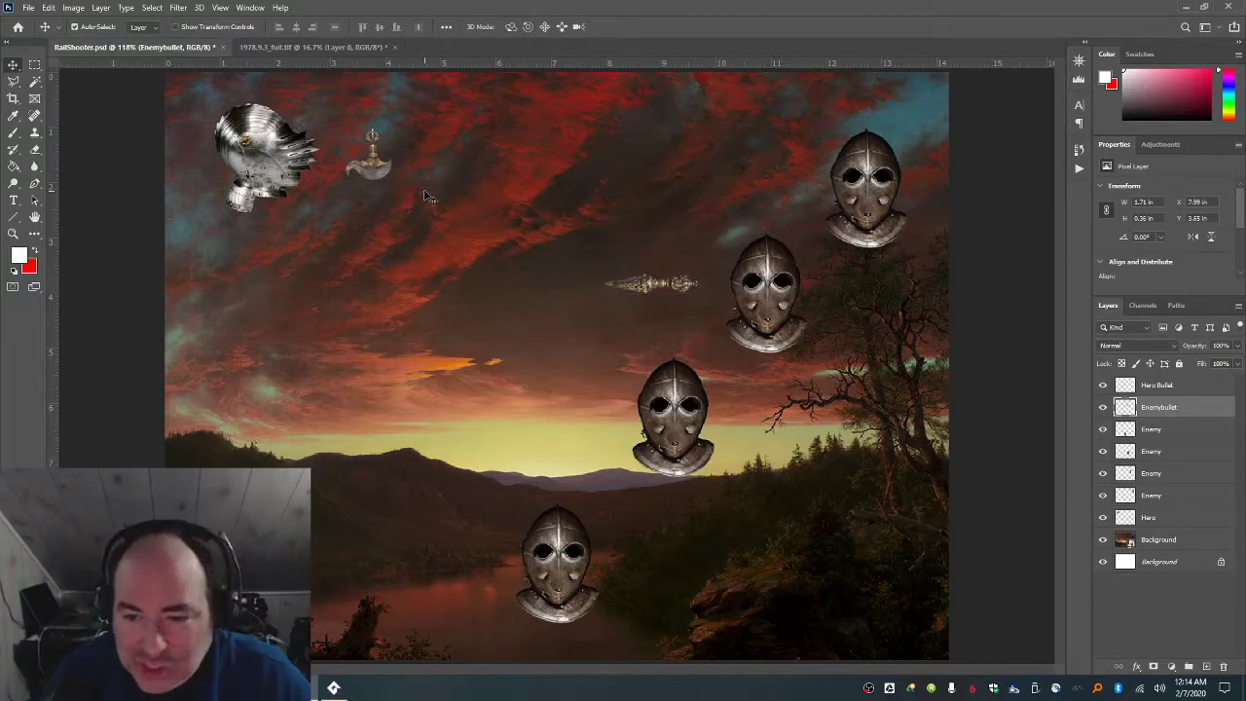
mouse_move(653, 285)
left_mouse_down()
mouse_move(751, 284)
mouse_move(644, 273)
left_mouse_up()
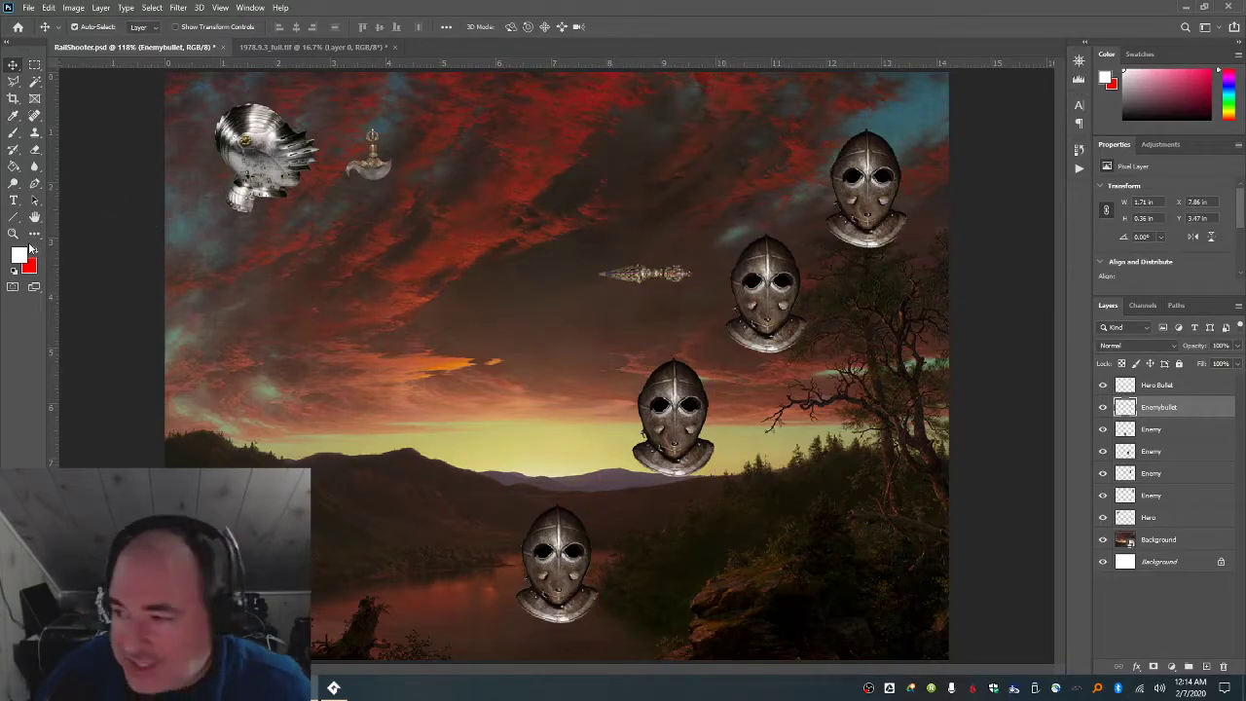
left_click_drag(635, 277, 640, 287)
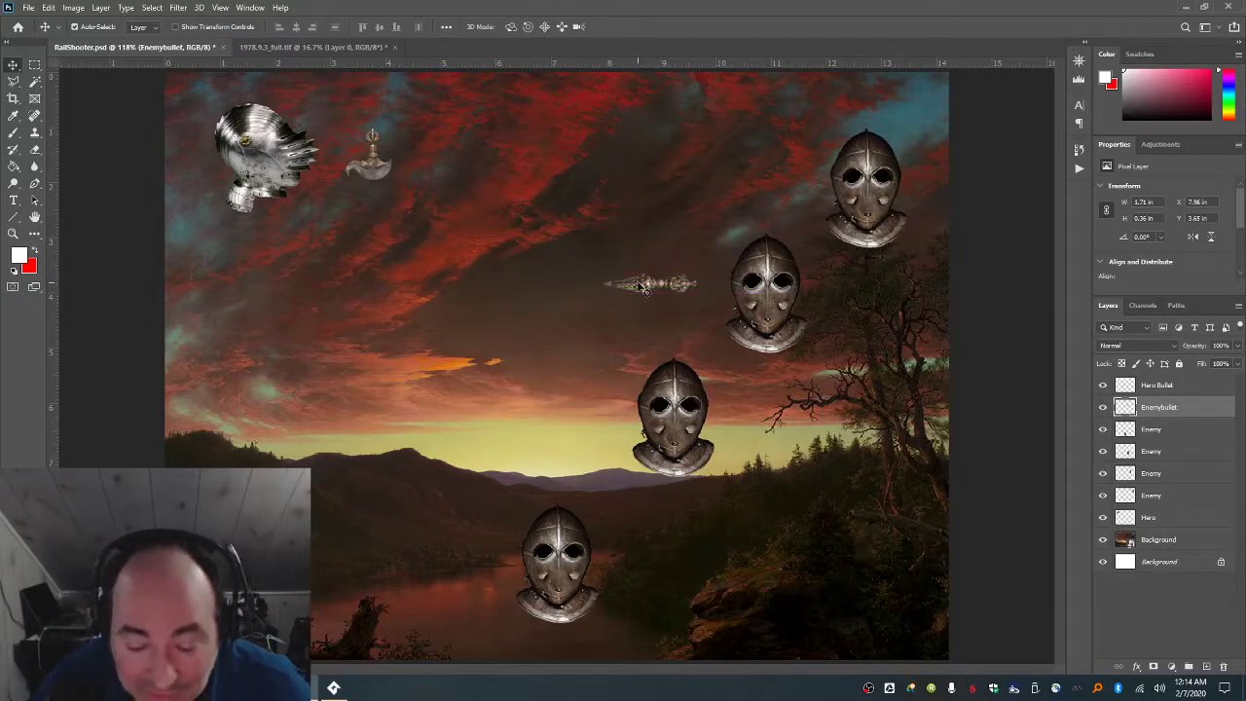
- Shorten the Enemybullet dagger to about 84% of its width, keeping its full height, and place it closer to the second Enemy helmet
key("ctrl+equal")
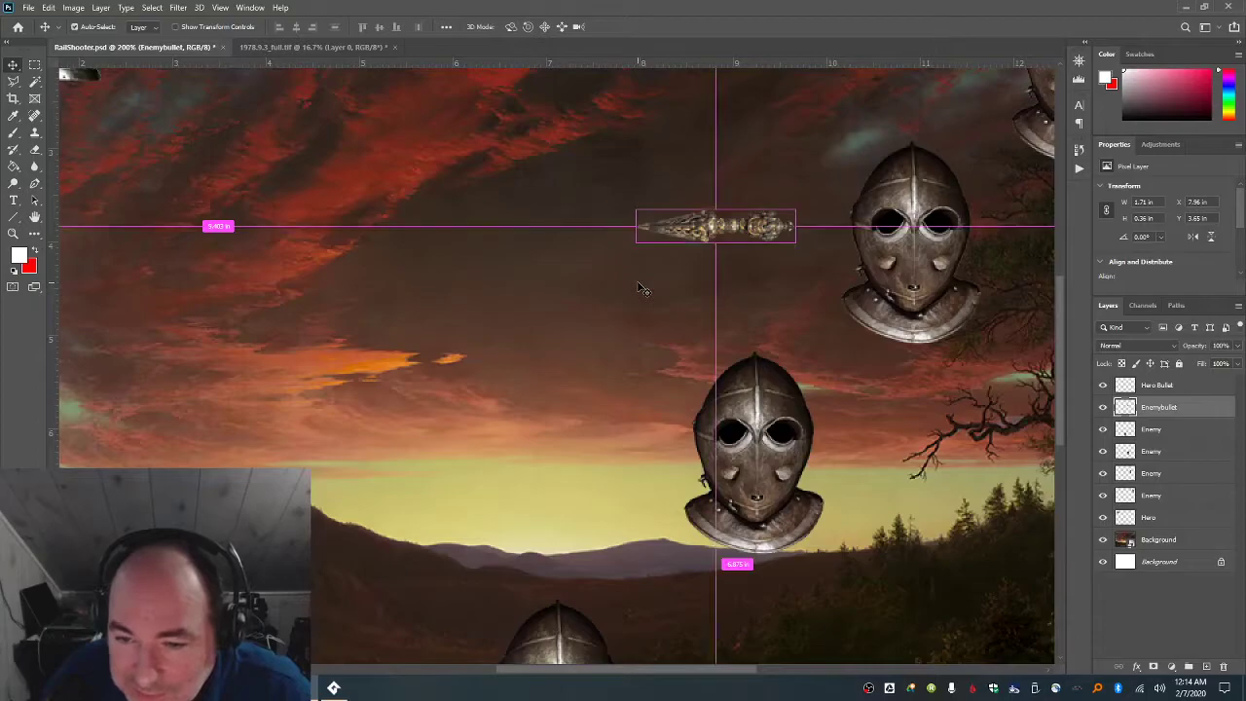
key("ctrl+t")
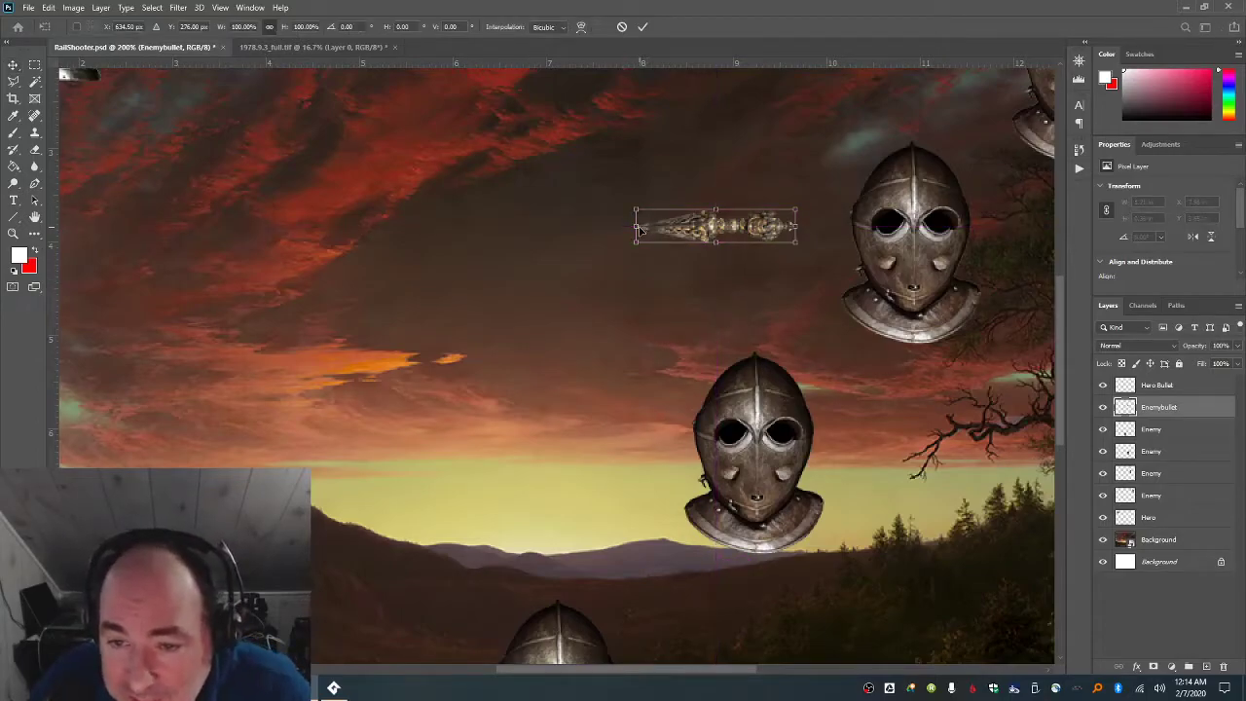
left_click_drag(640, 228, 685, 228)
key("Return")
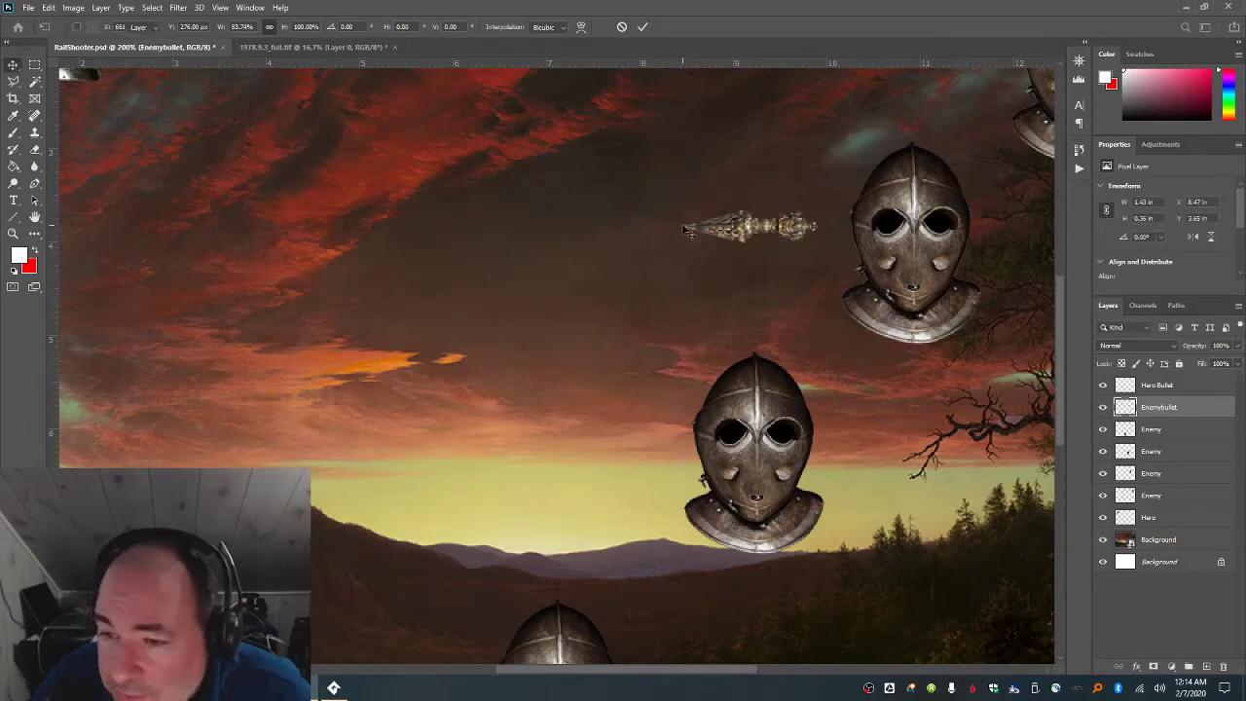
key("ctrl+minus")
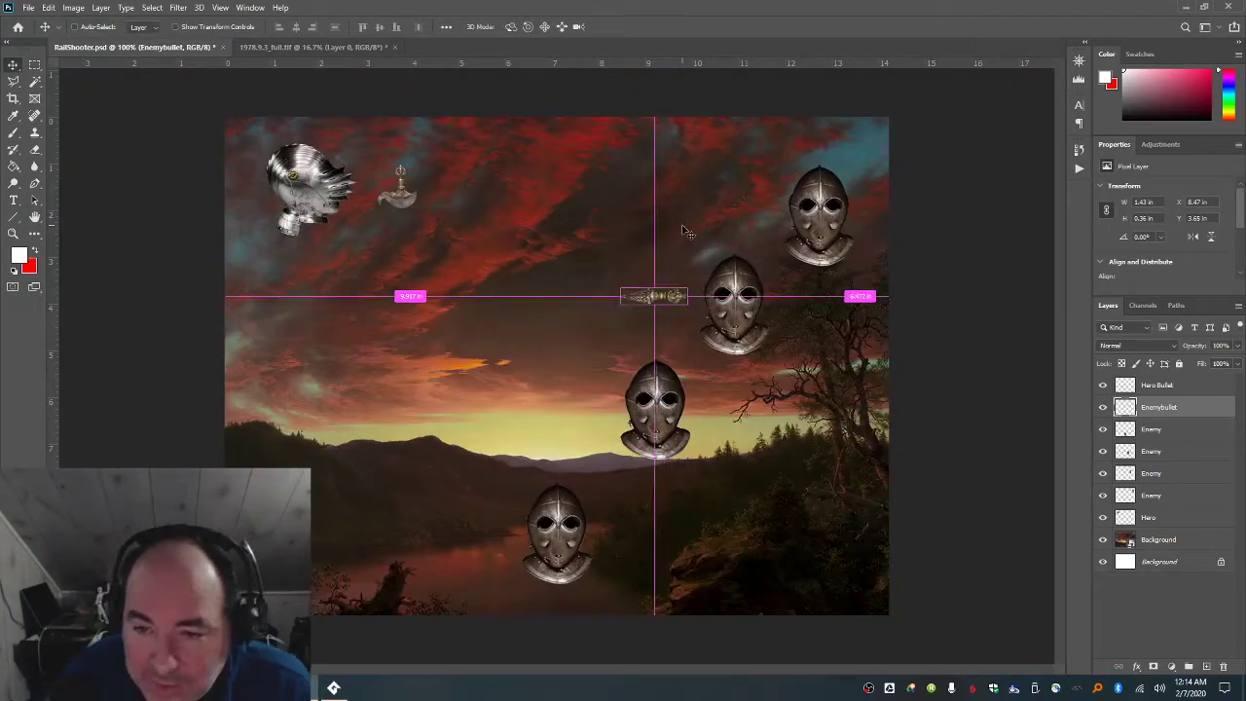
key("ctrl+minus")
key("ctrl+plus")
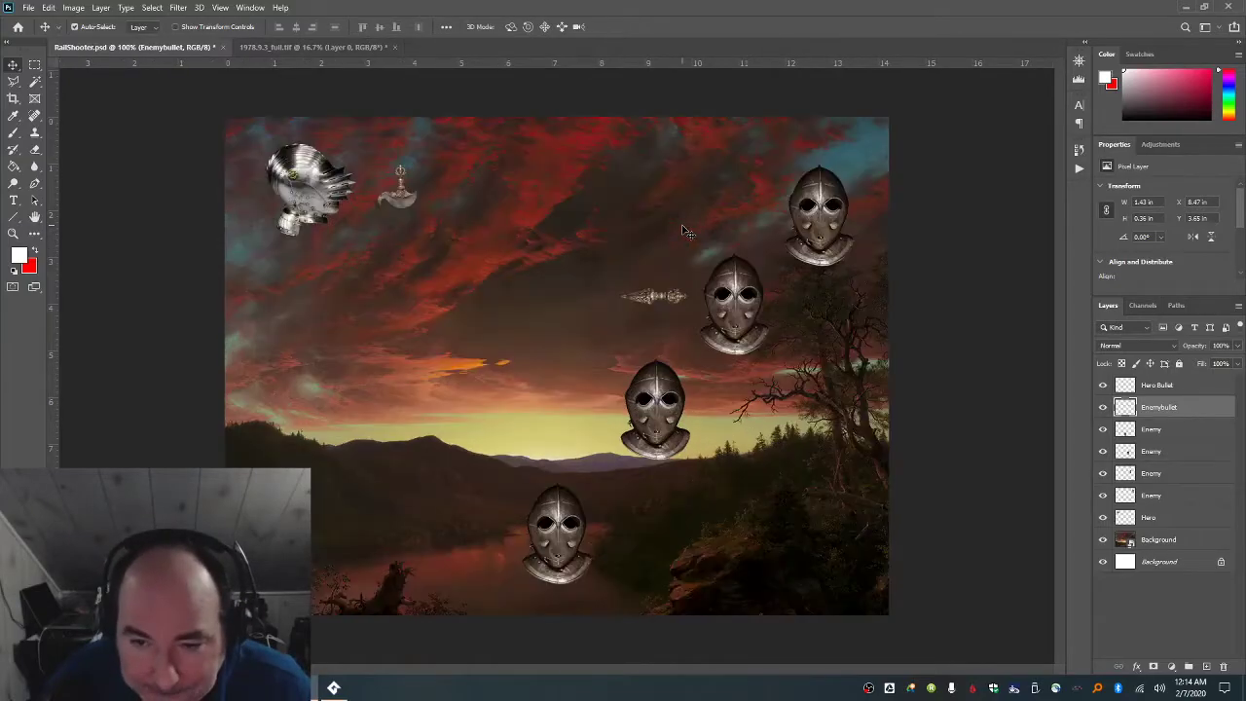
- Save RailShooter.psd and close the 1978.9.3_full.tif knife document without saving its changes
key("ctrl+s")
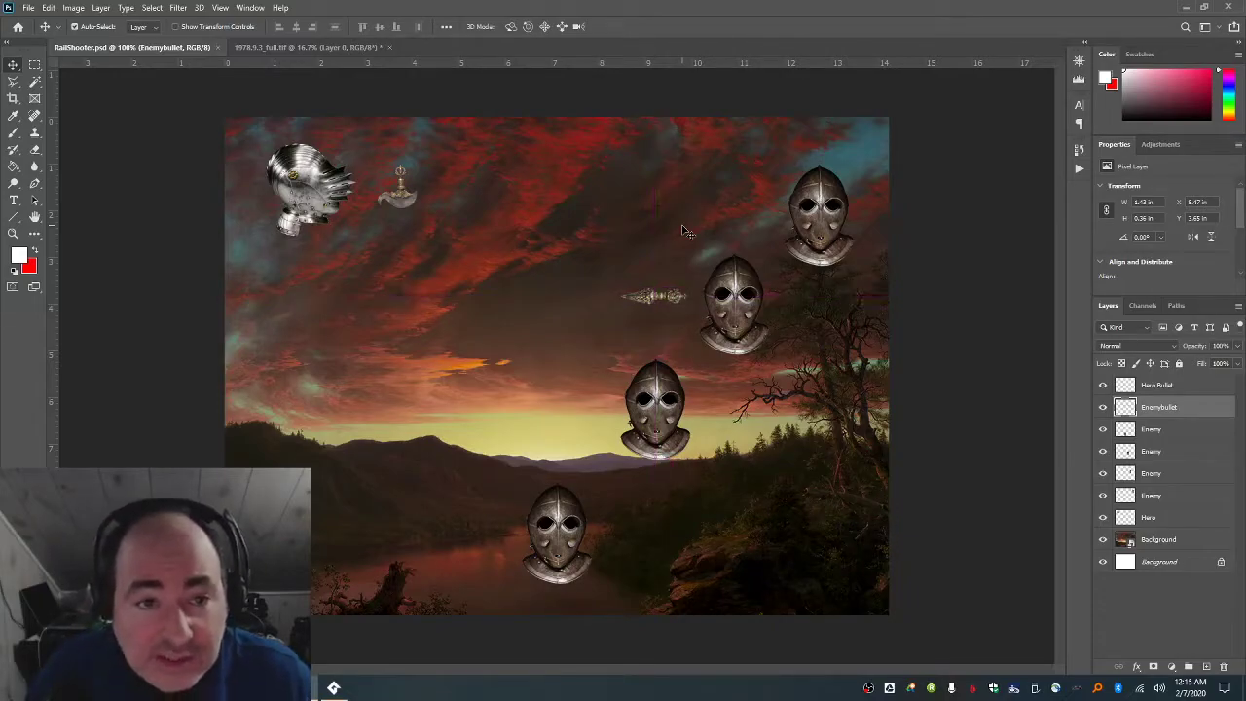
left_click(390, 46)
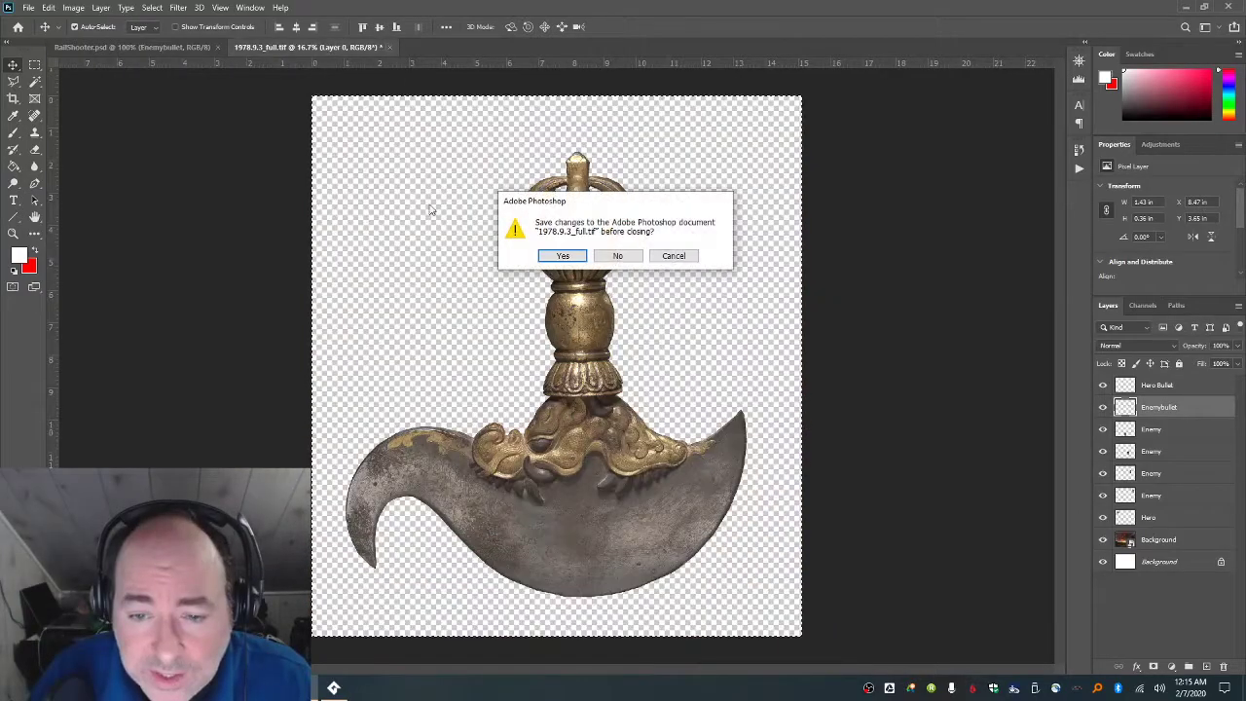
left_click(615, 256)
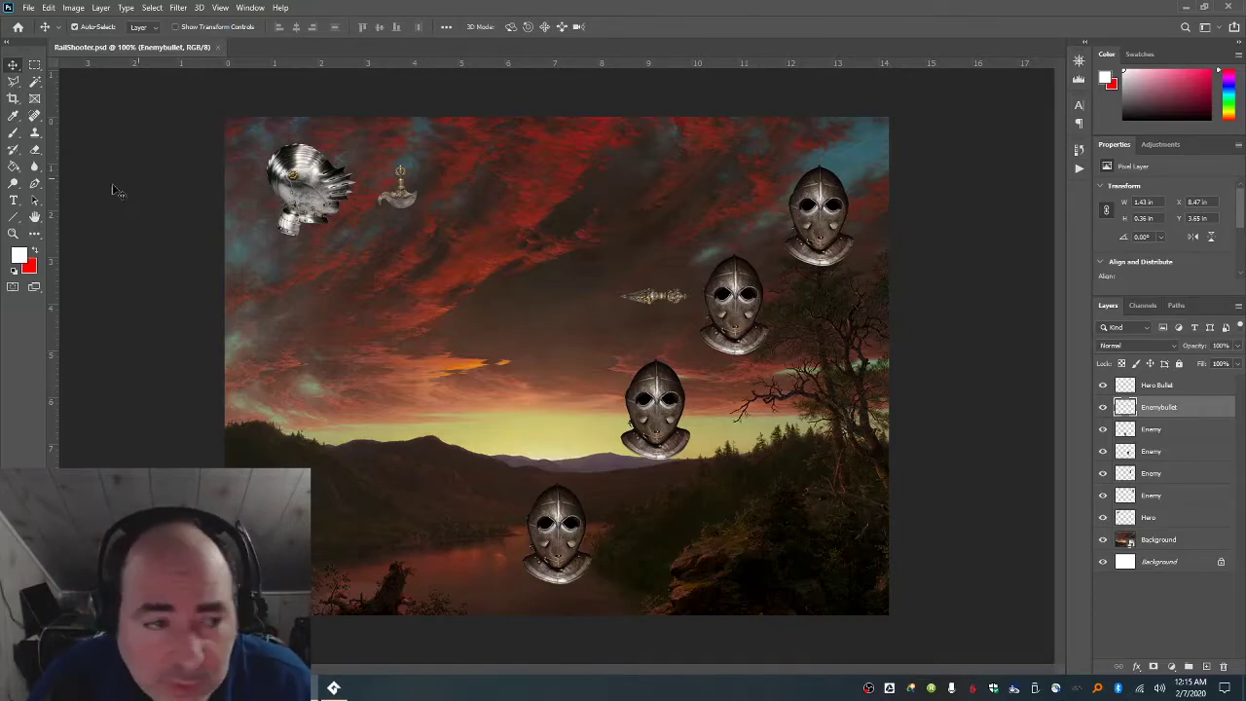
- Quick-export the painted sunset Background layer as Background.png into the Spring2020Demo folder
left_click(15, 234)
left_click(389, 27)
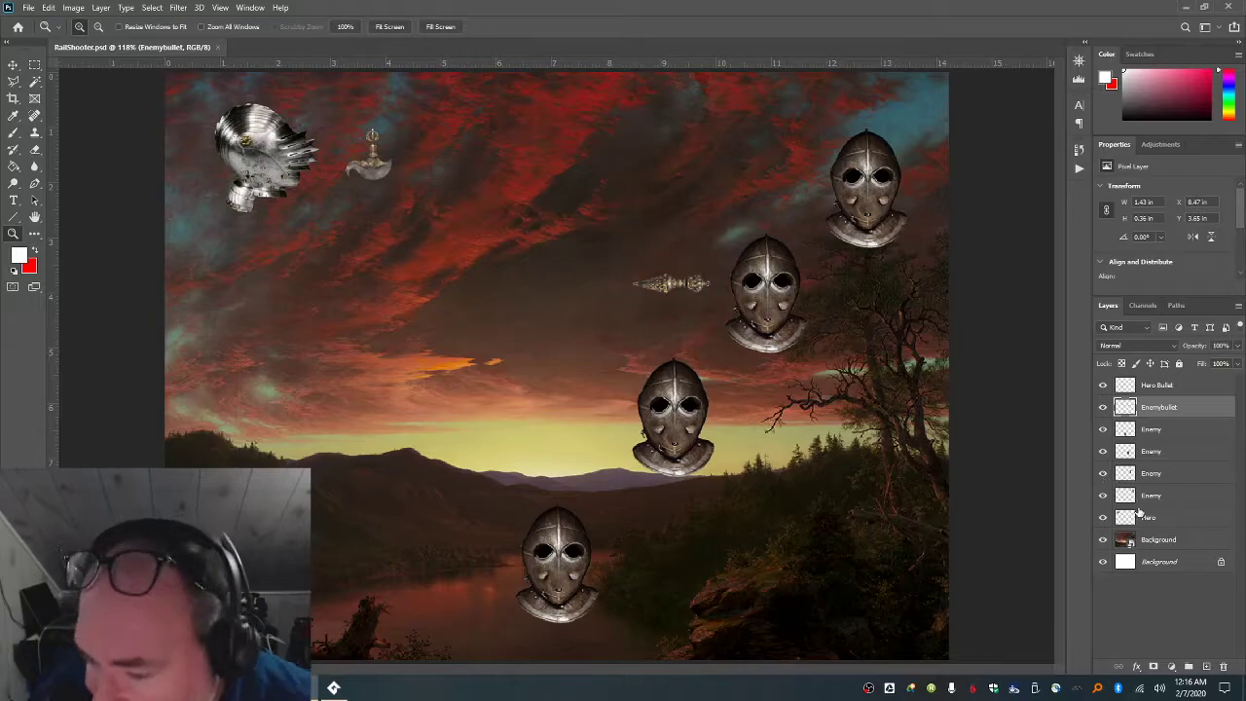
left_click(1165, 542)
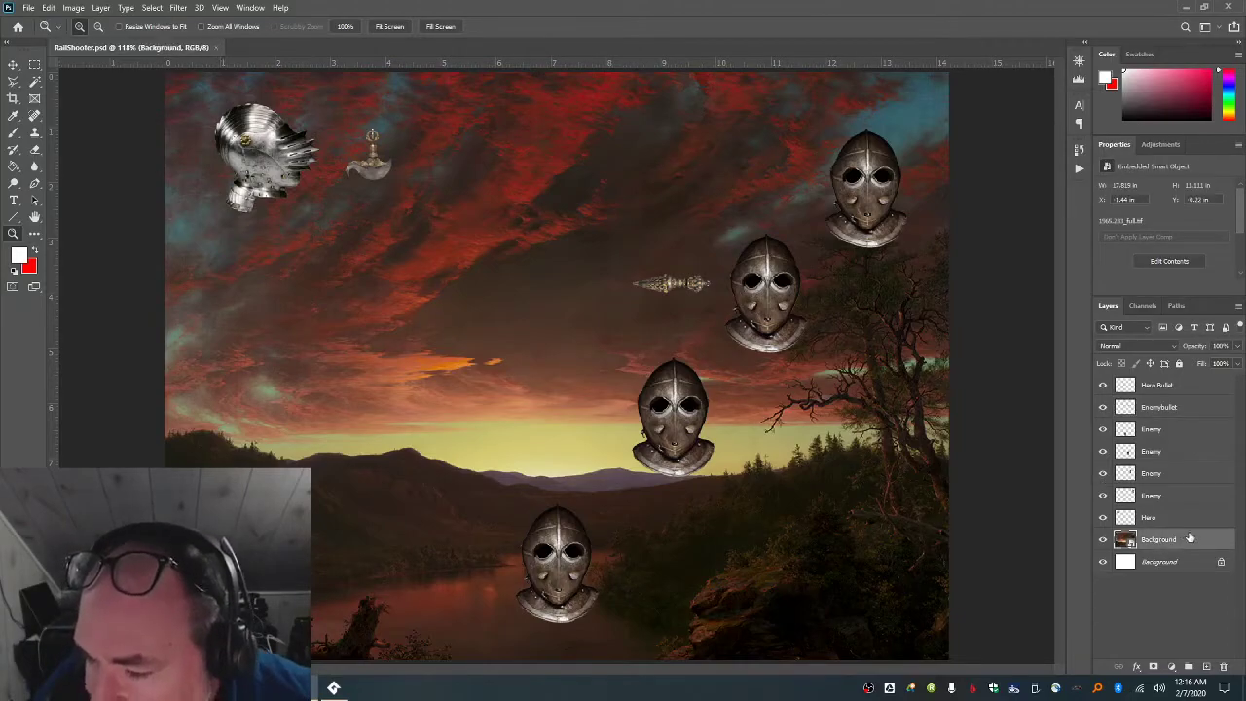
right_click(1190, 538)
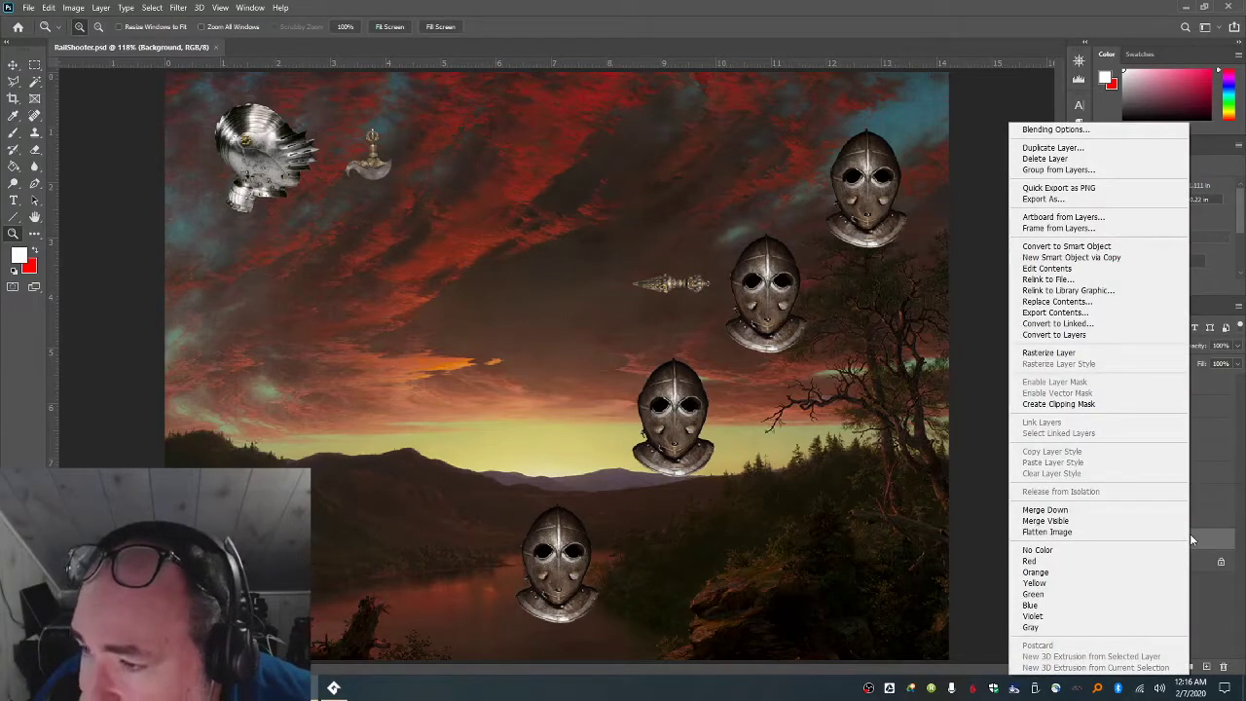
left_click(1080, 187)
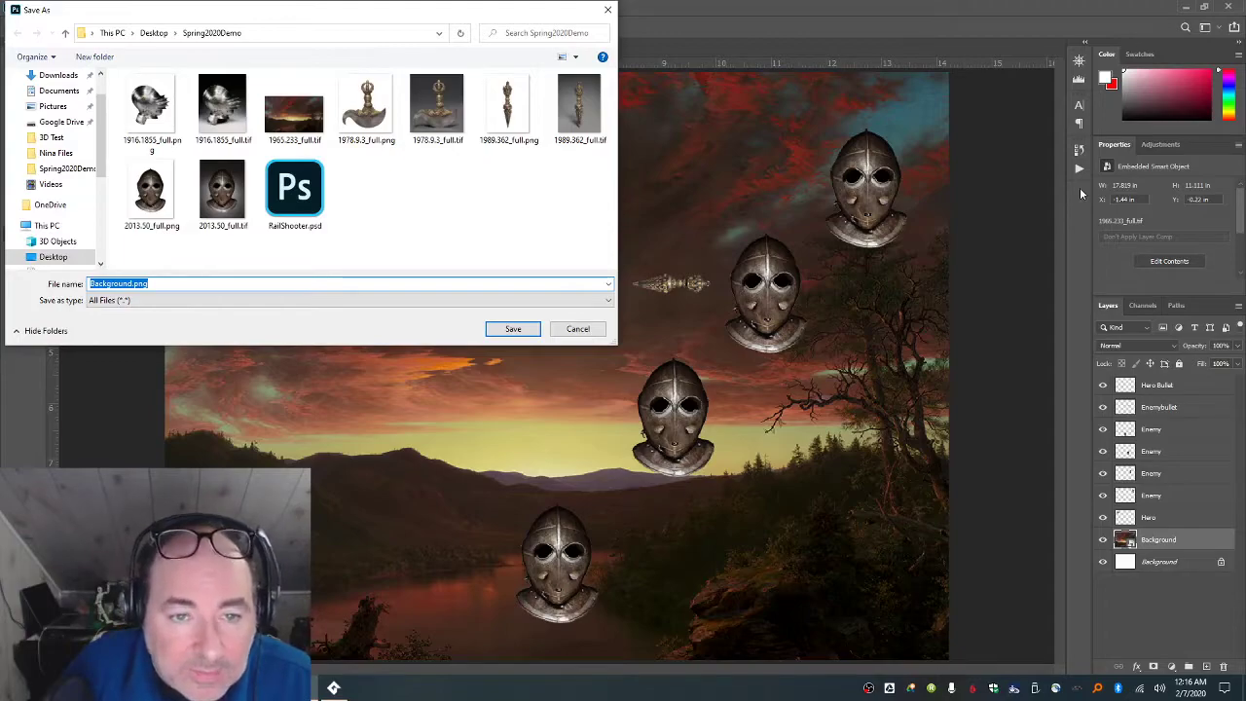
key("Return")
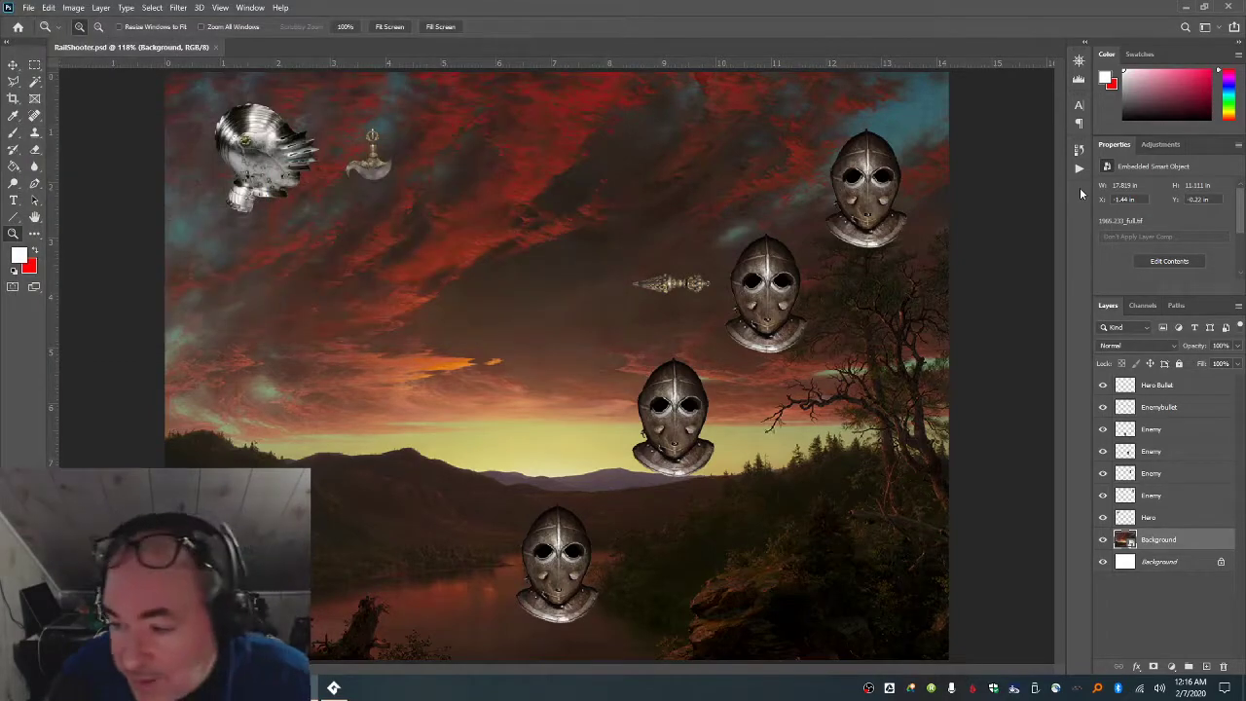
- Quick-export the Hero layer as Hero.png into the Spring2020Demo folder
left_click(1171, 521)
right_click(1172, 515)
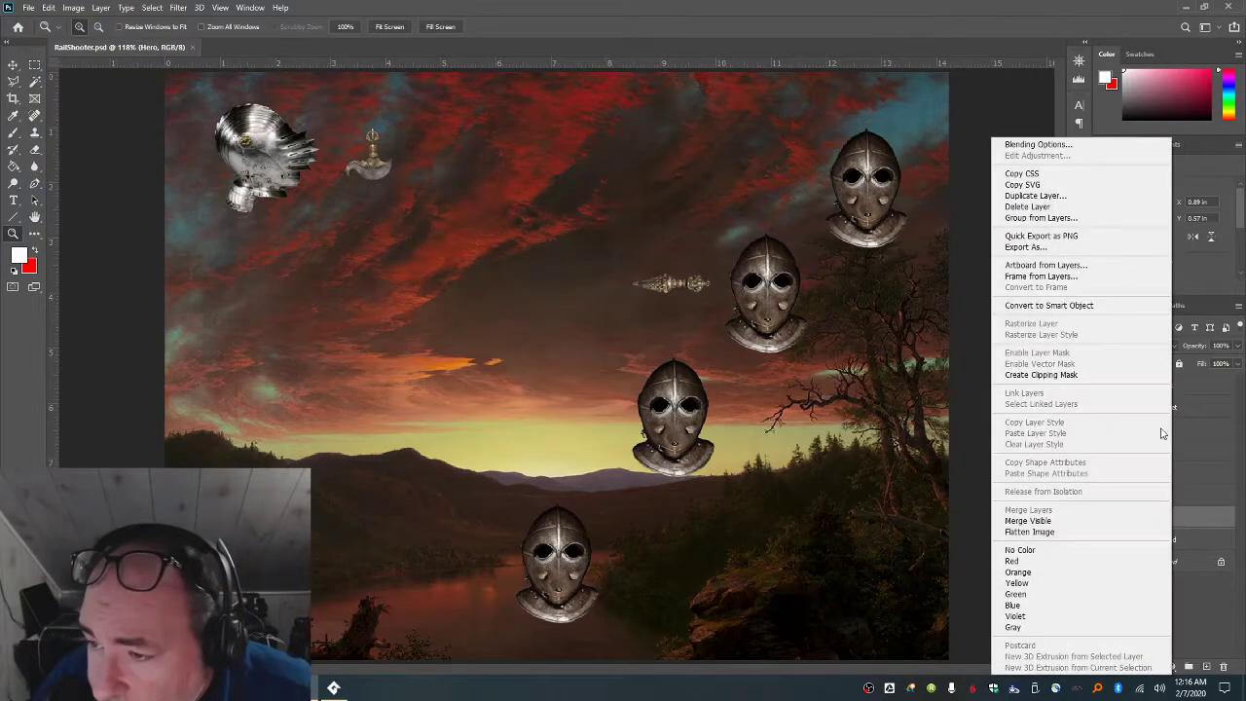
left_click(1124, 239)
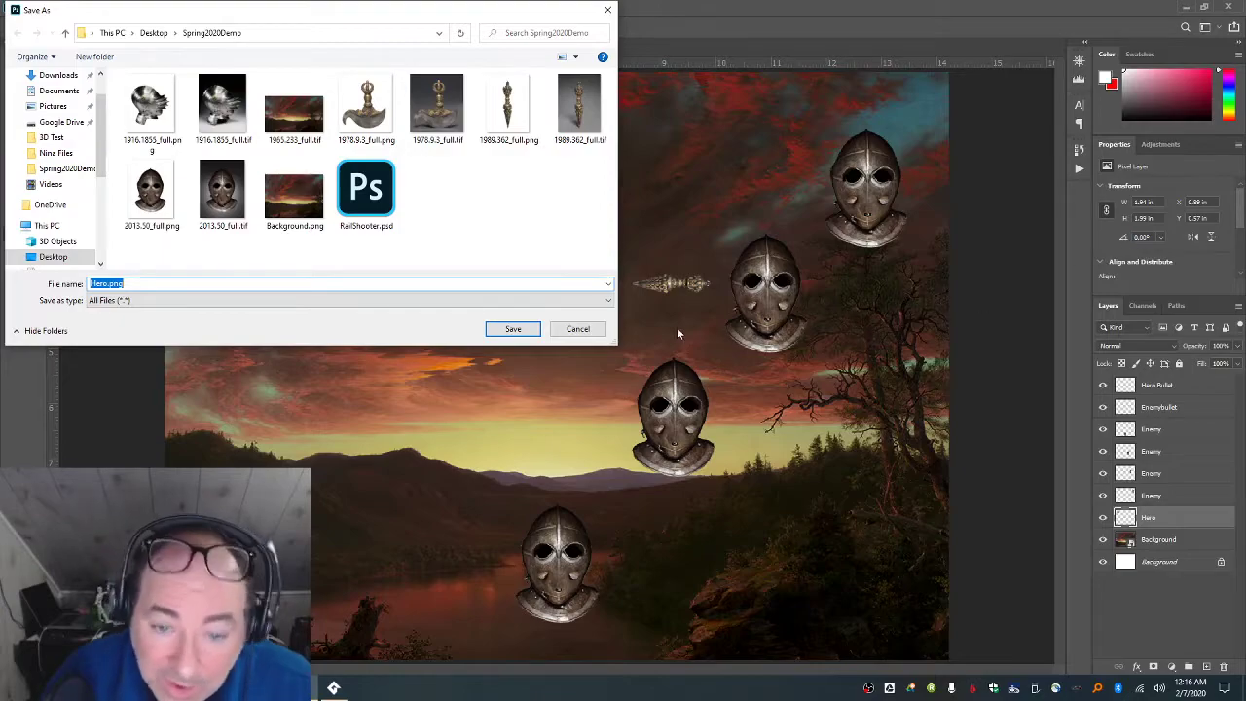
left_click(512, 328)
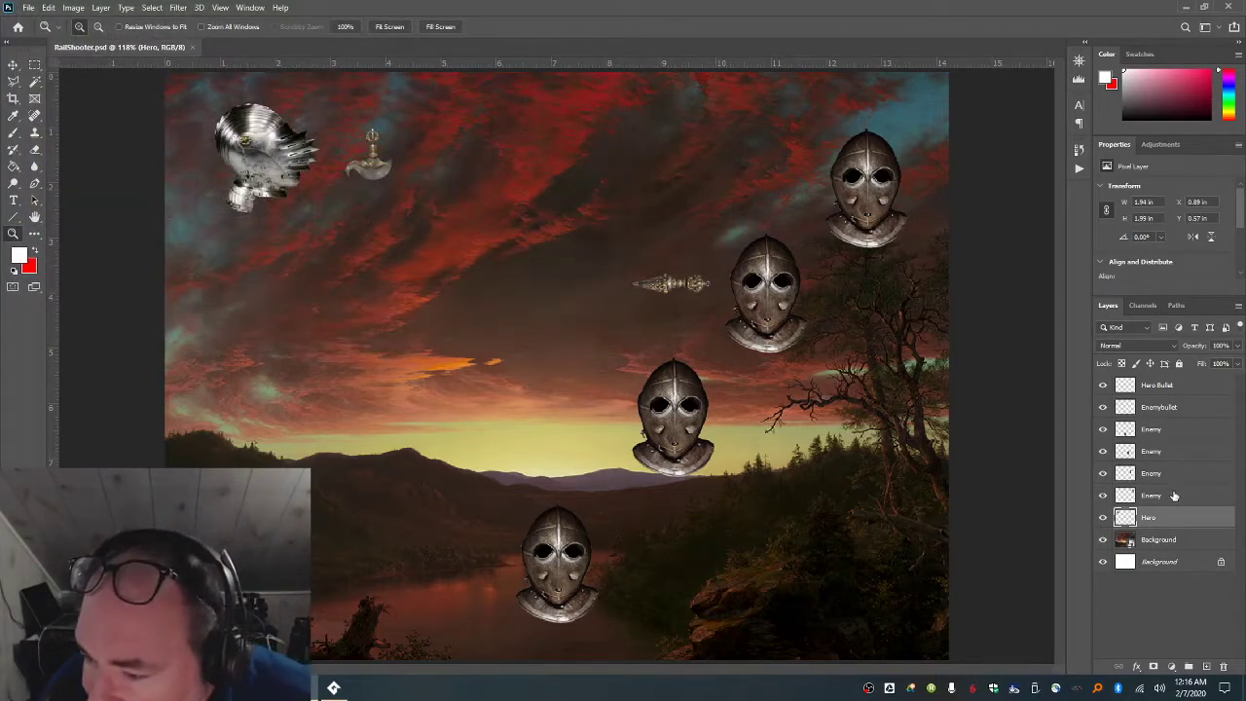
- Quick-export the Enemy layer directly above Hero as Enemy.png into the Spring2020Demo folder
left_click(1172, 495)
right_click(1173, 493)
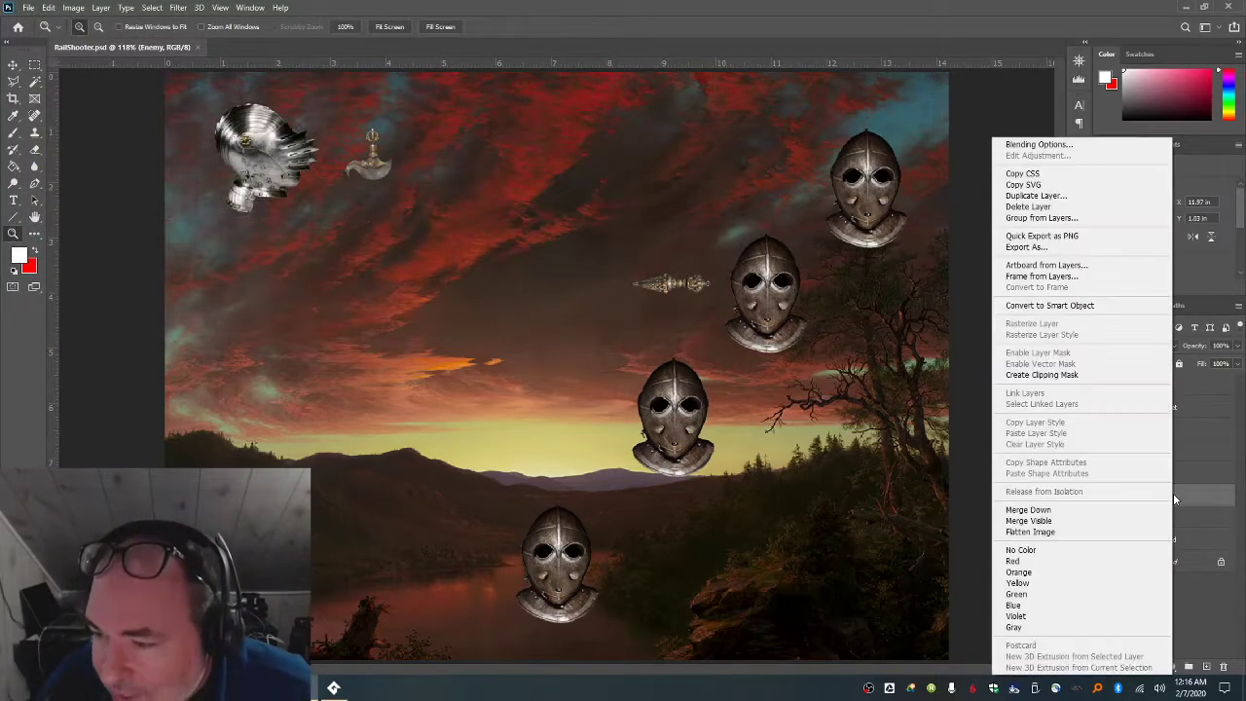
left_click(1078, 236)
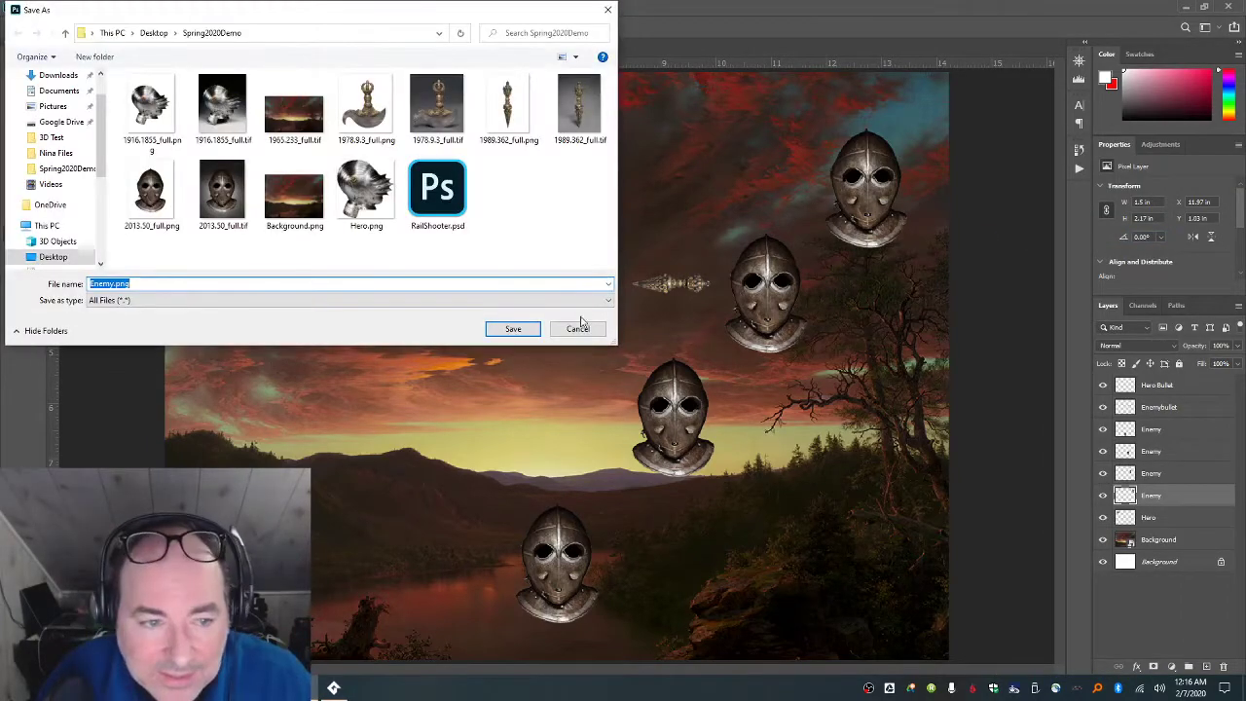
left_click(513, 329)
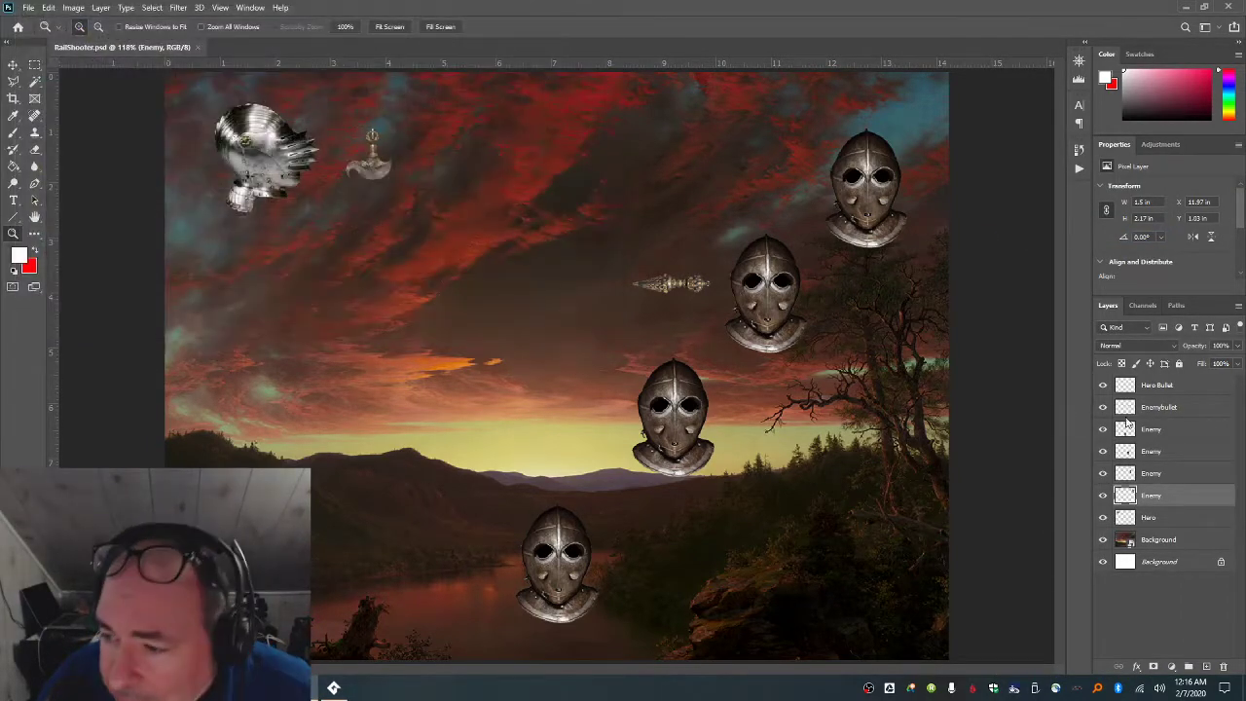
- Quick-export the Hero Bullet layer as Hero Bullet.png into the Spring2020Demo folder
left_click(1189, 385)
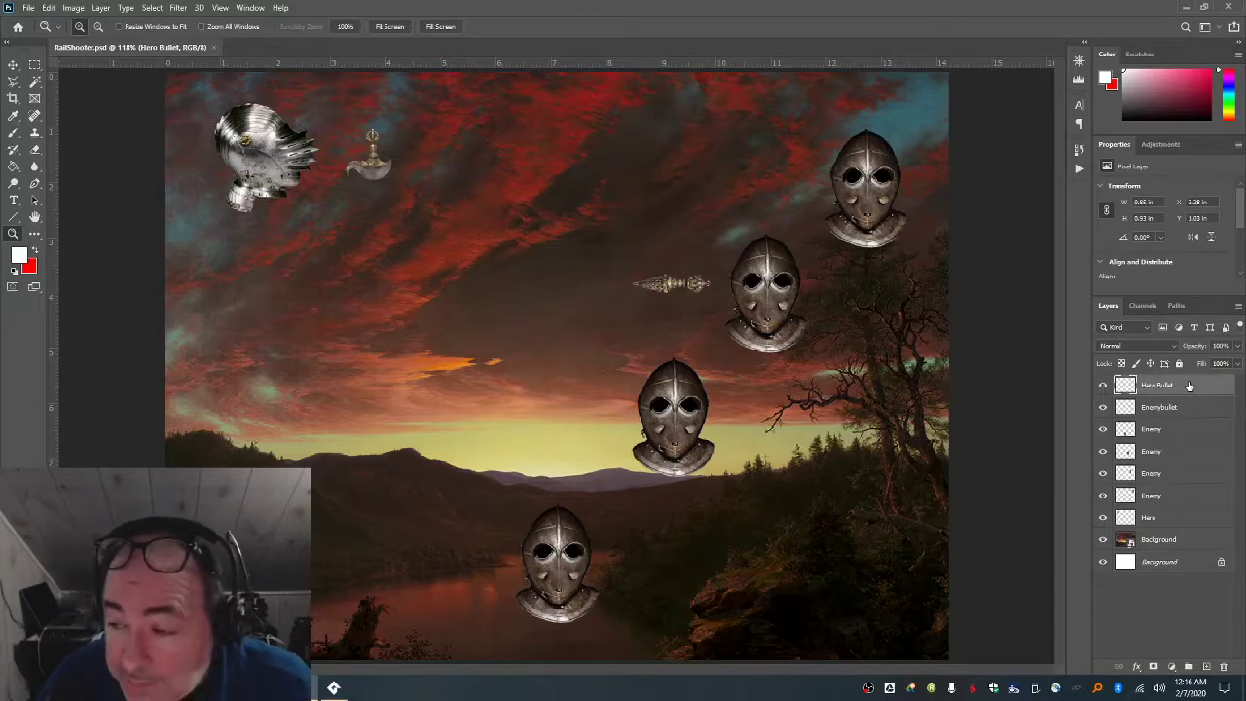
right_click(1188, 385)
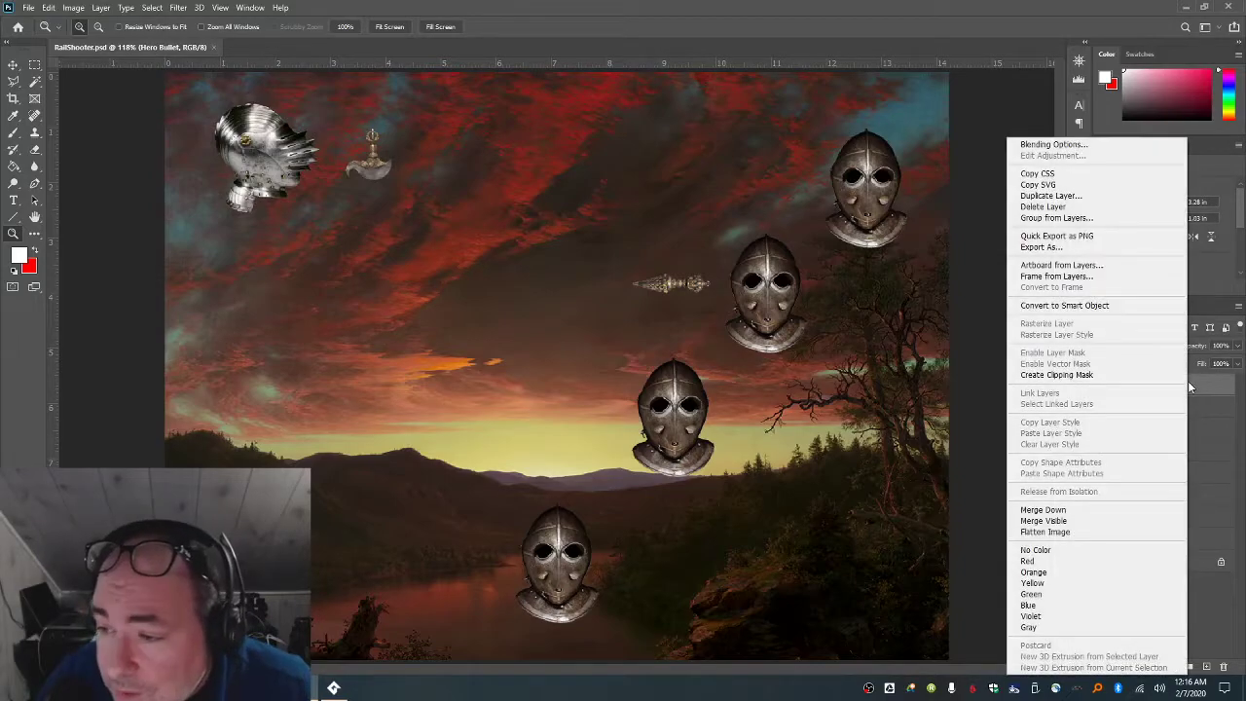
left_click(1096, 245)
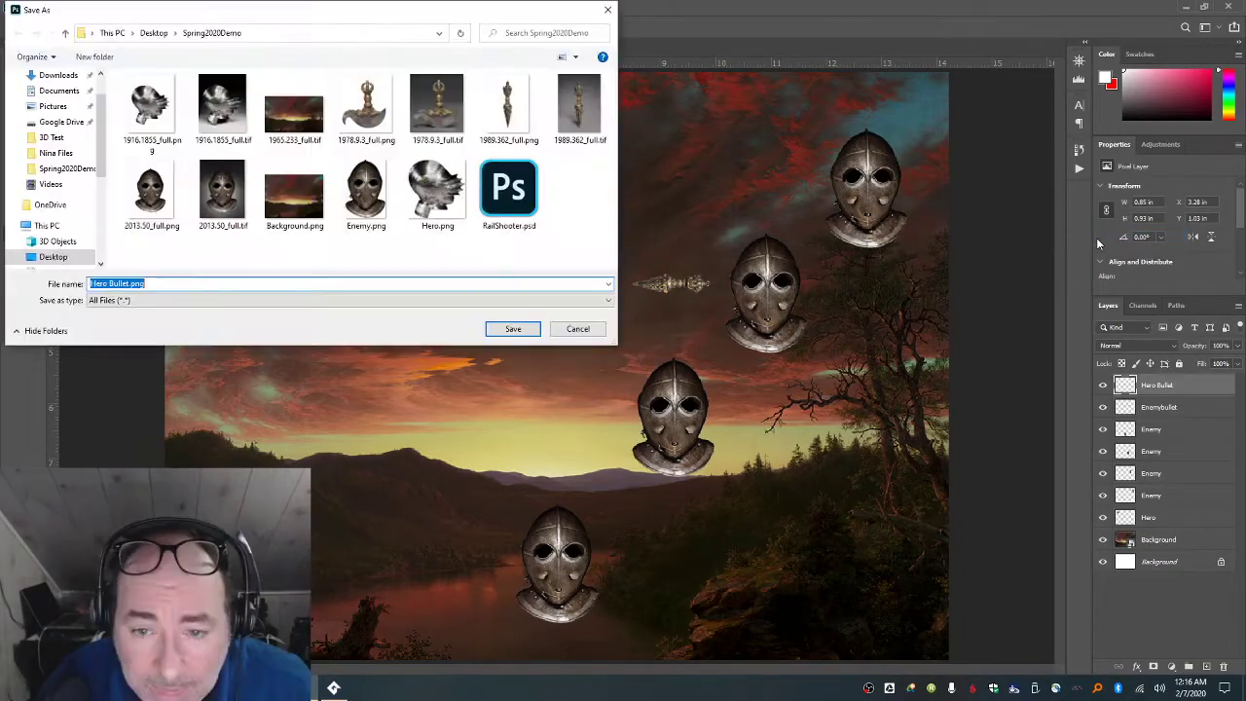
left_click(514, 327)
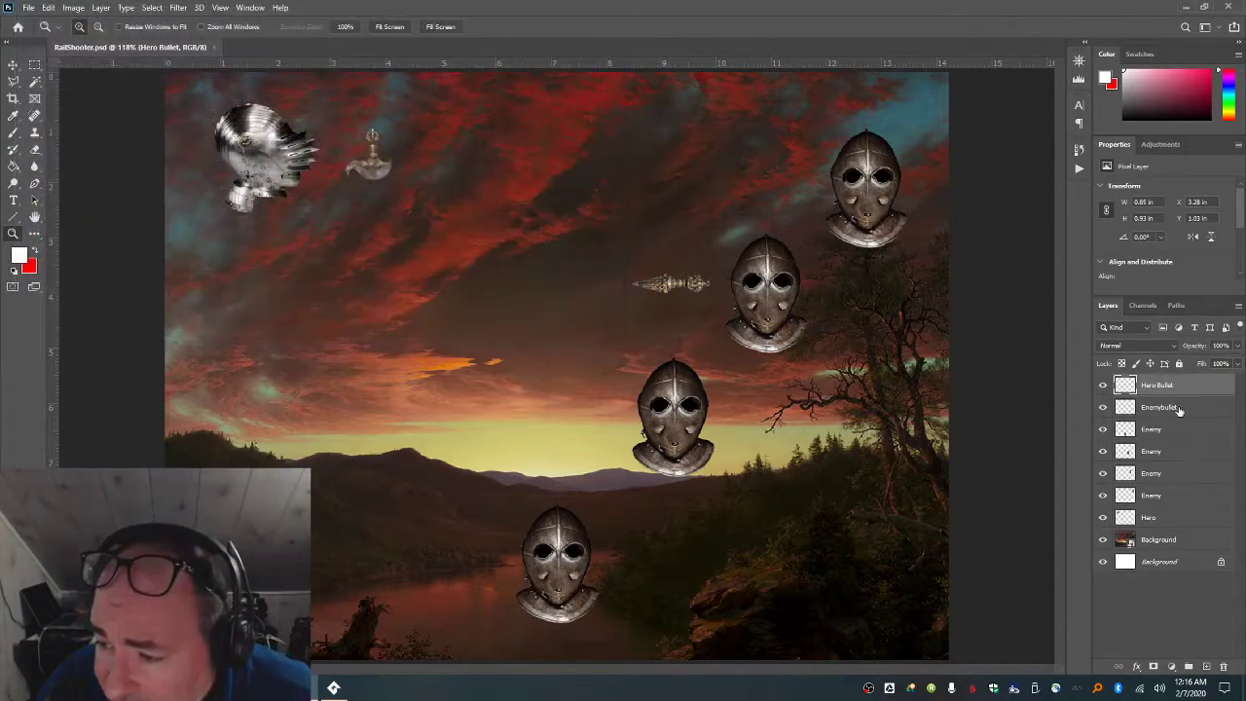
- Quick-export the Enemybullet dagger layer as a PNG, keeping the suggested file name and folder
left_click(1181, 406)
right_click(1183, 407)
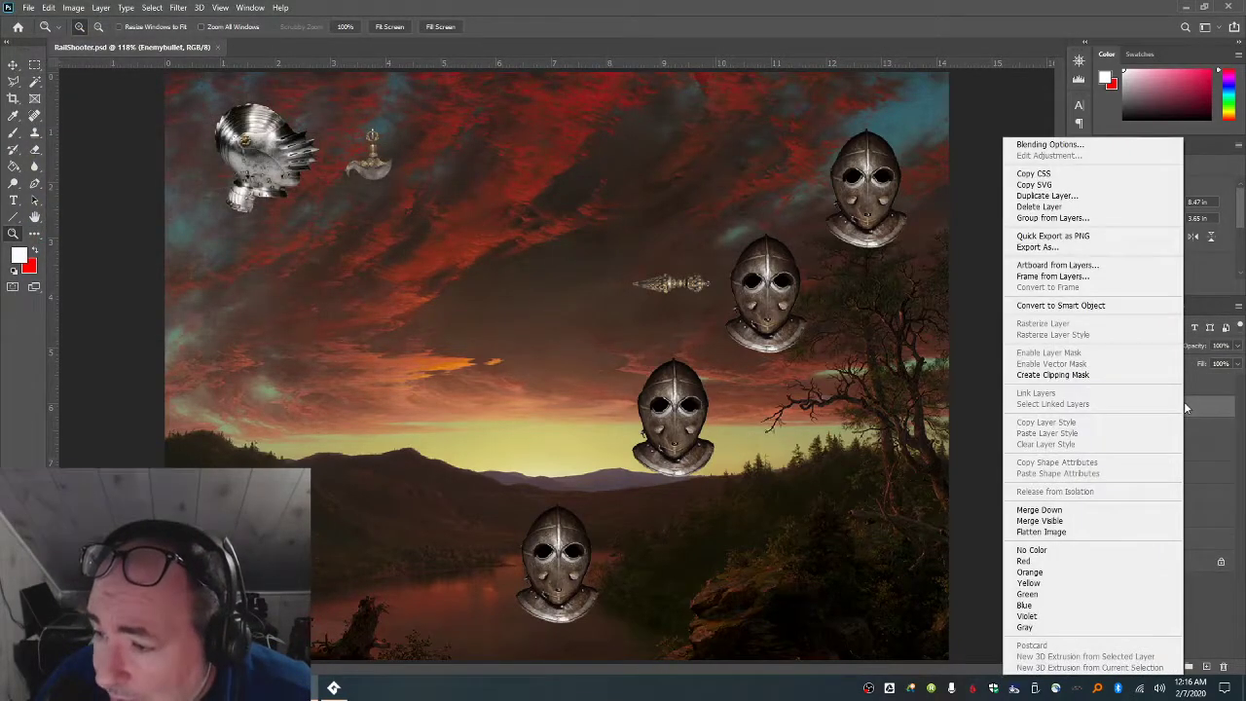
left_click(1079, 235)
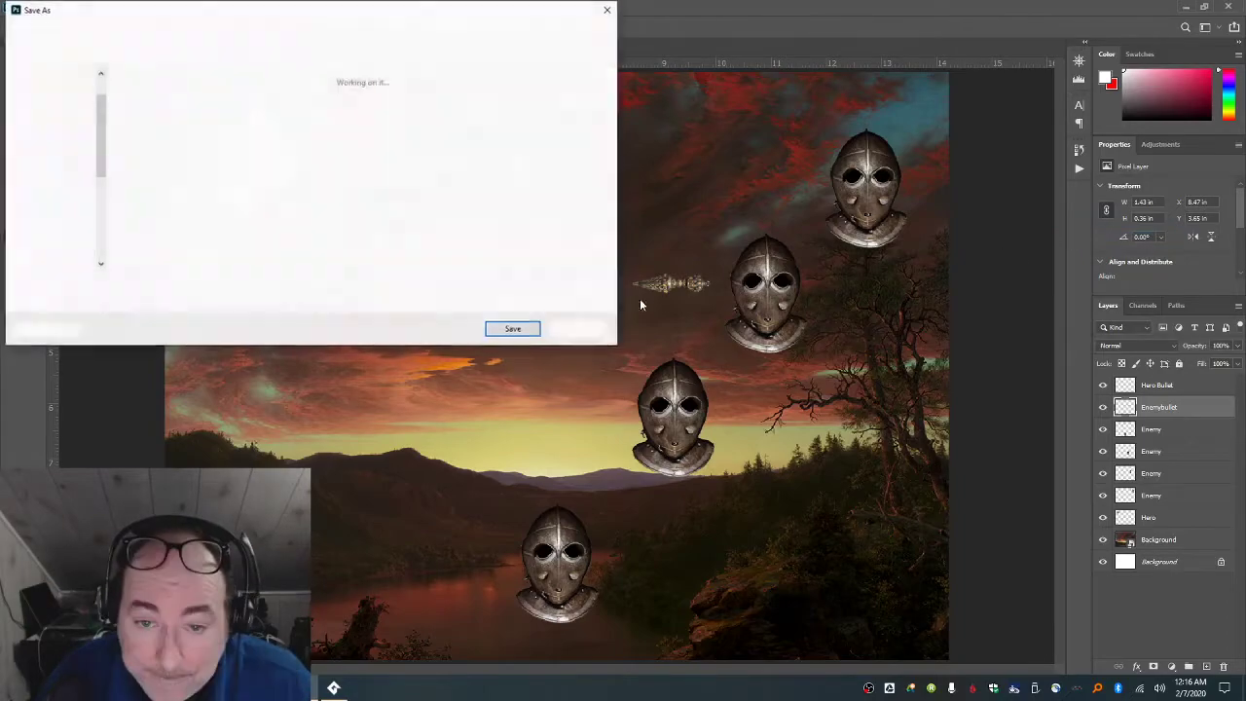
left_click(516, 327)
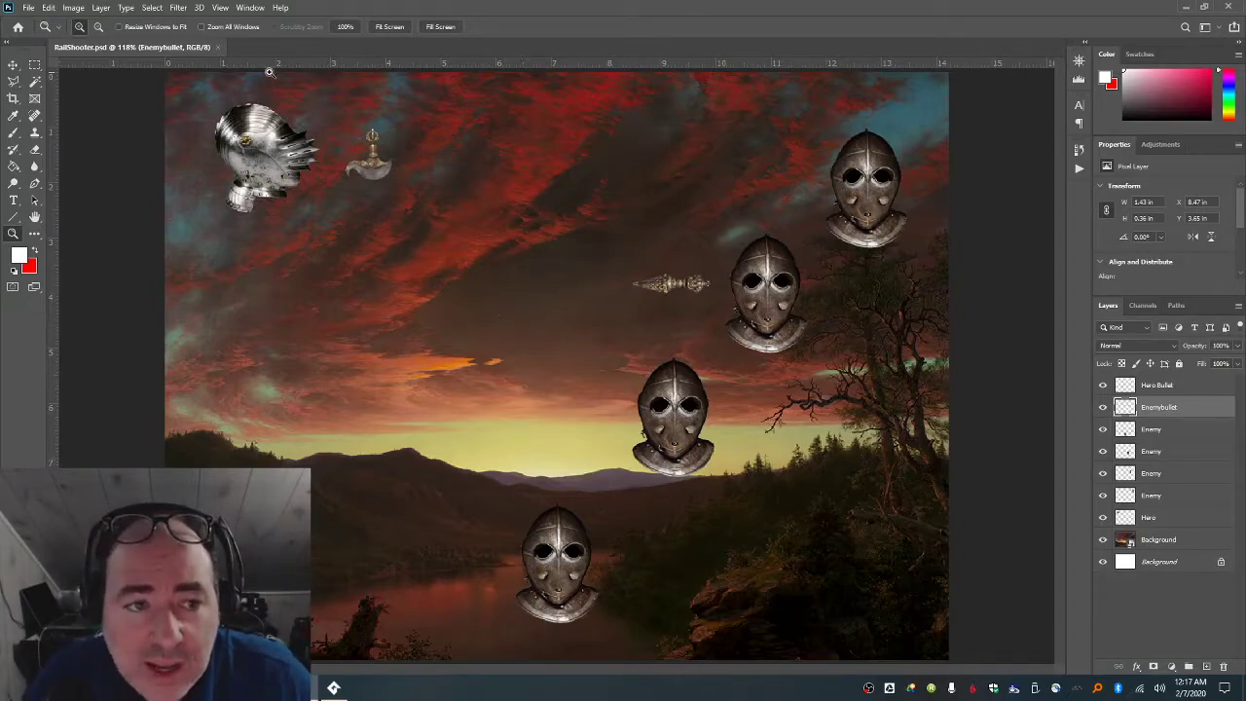
- Close RailShooter.psd and switch to GameMaker Studio 2
left_click(216, 47)
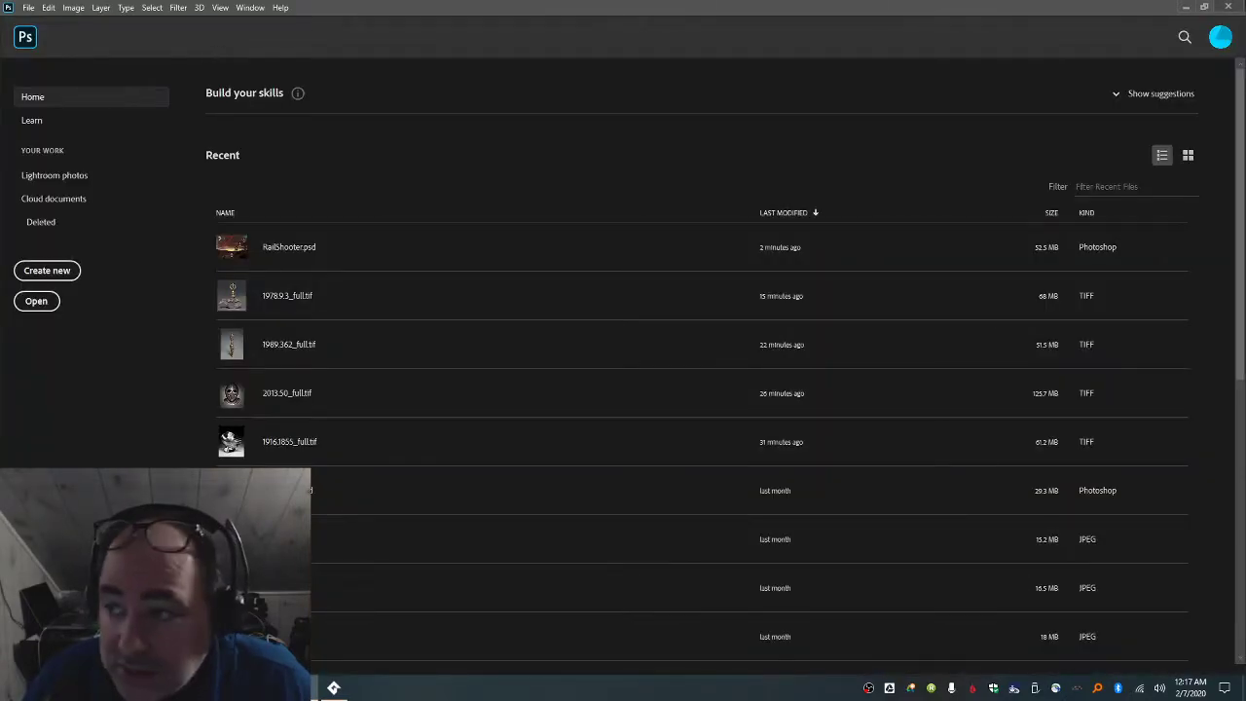
left_click(334, 688)
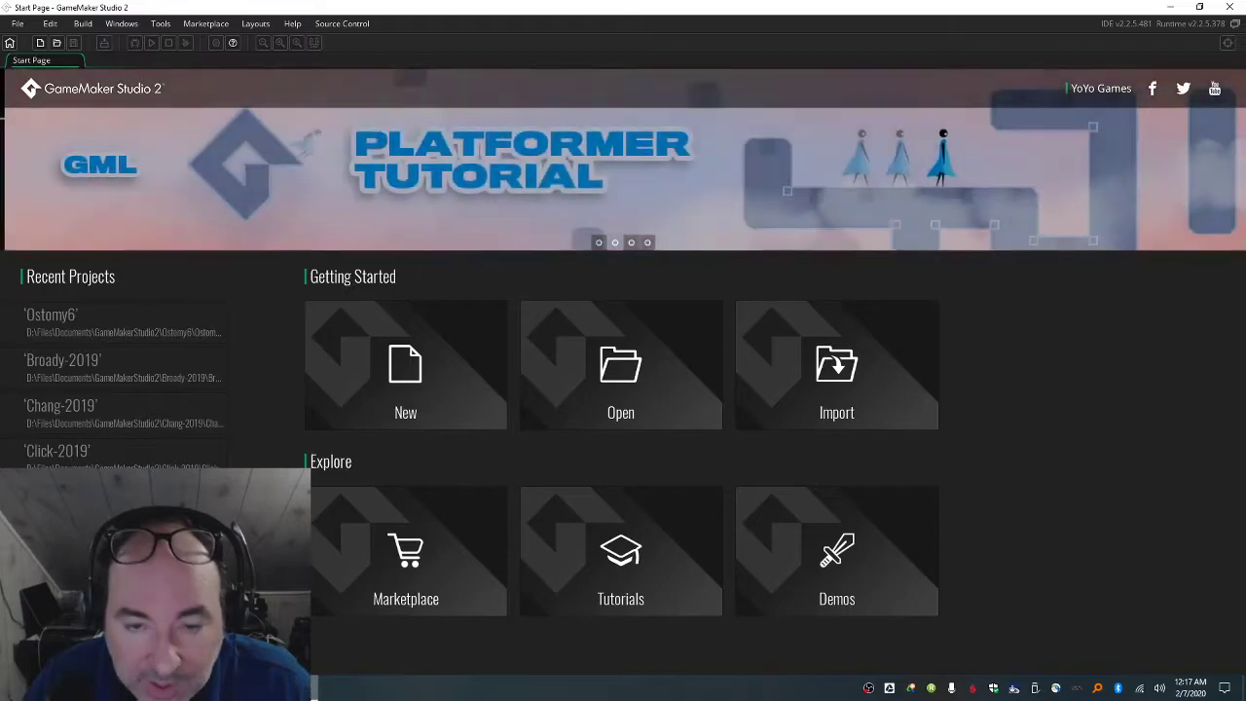
mouse_move(313, 688)
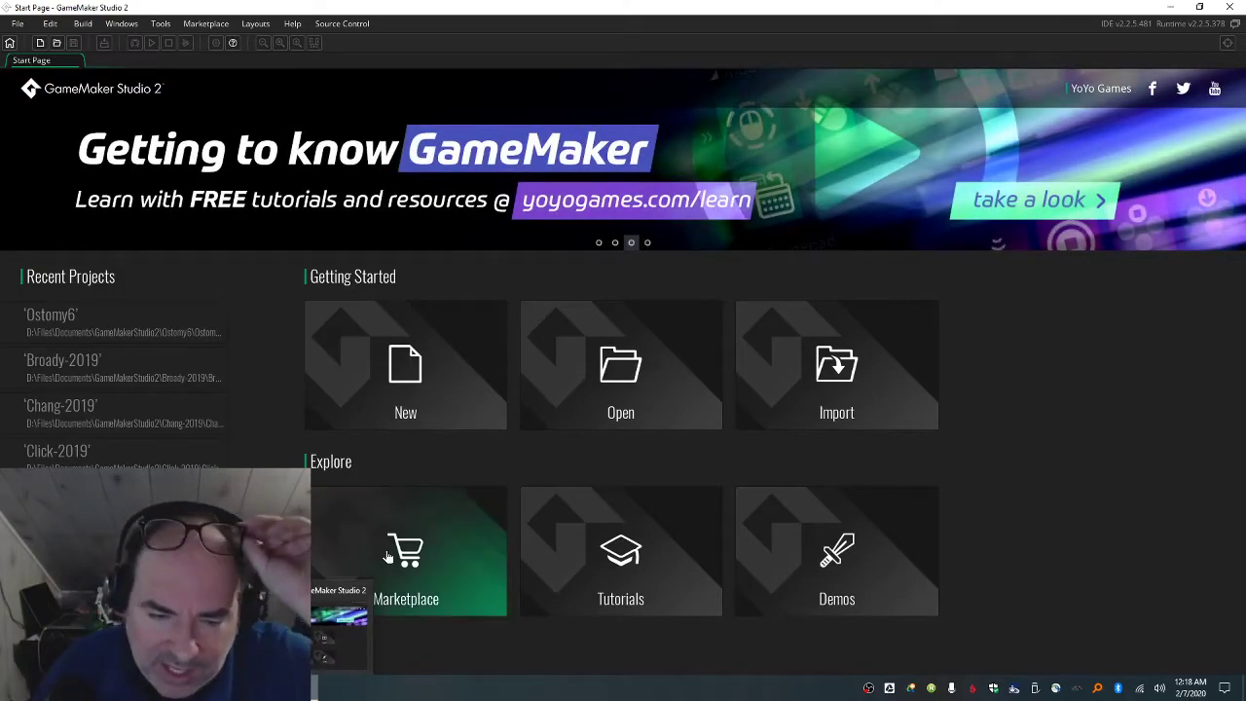
- Create a new Drag and Drop project named RailShooter2020Demo in the GameMakerStudio2 documents folder
left_click(432, 368)
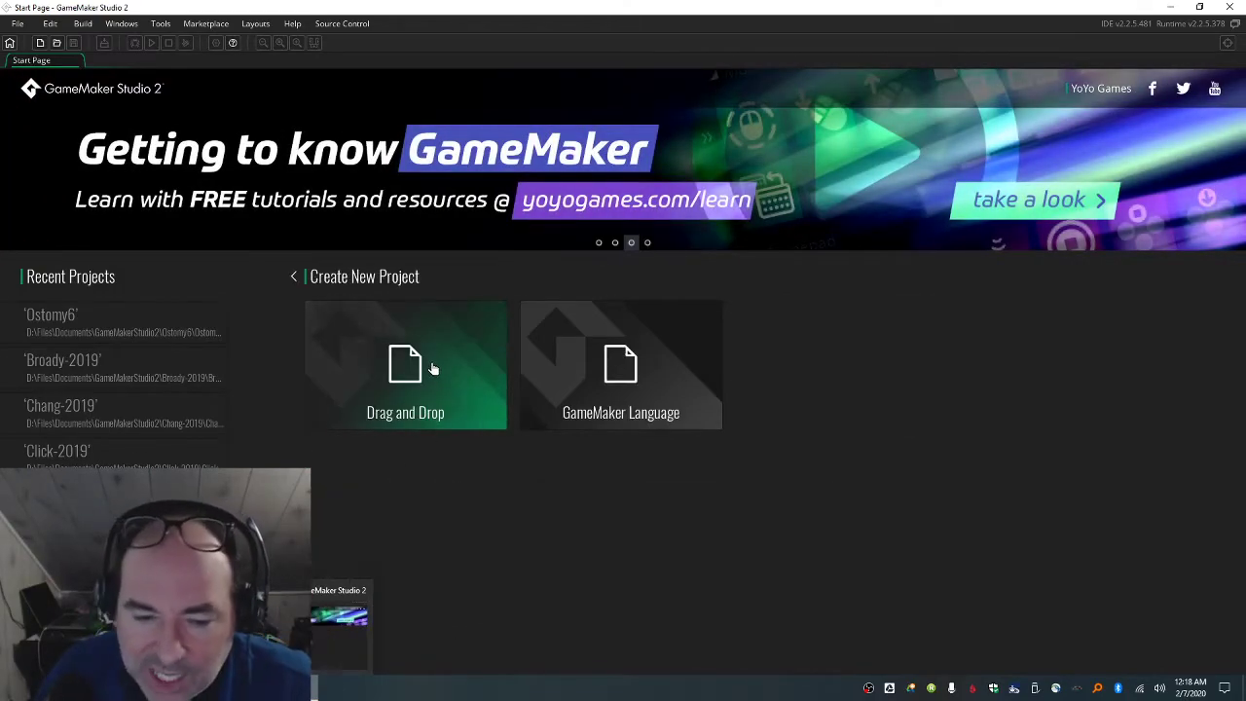
left_click(434, 368)
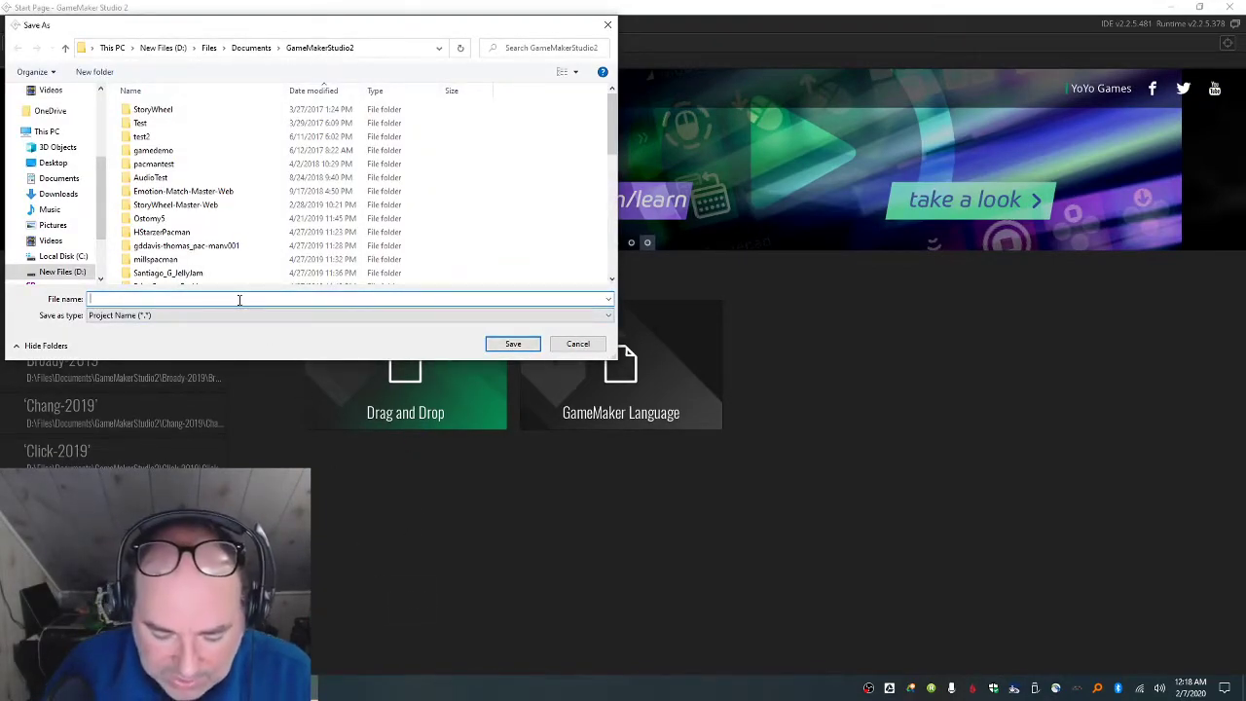
type("RailShooter")
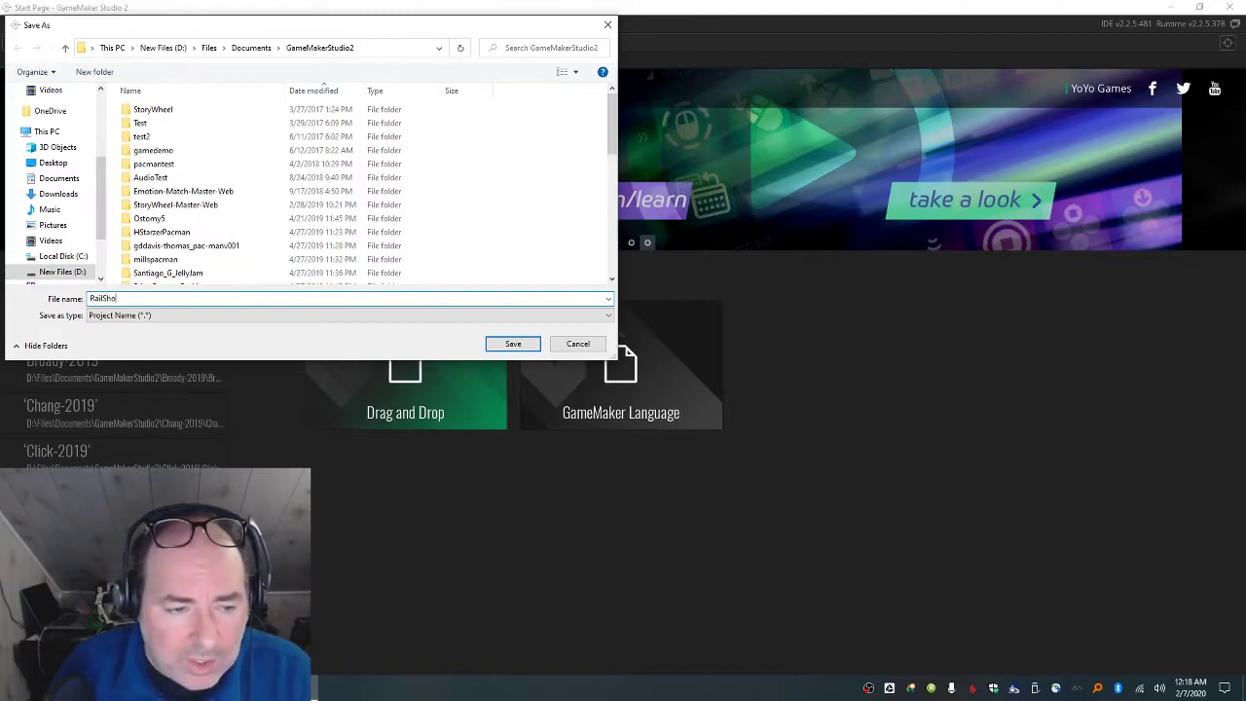
key("BackSpace")
key("BackSpace")
key("BackSpace")
type("t")
type("2020Demo")
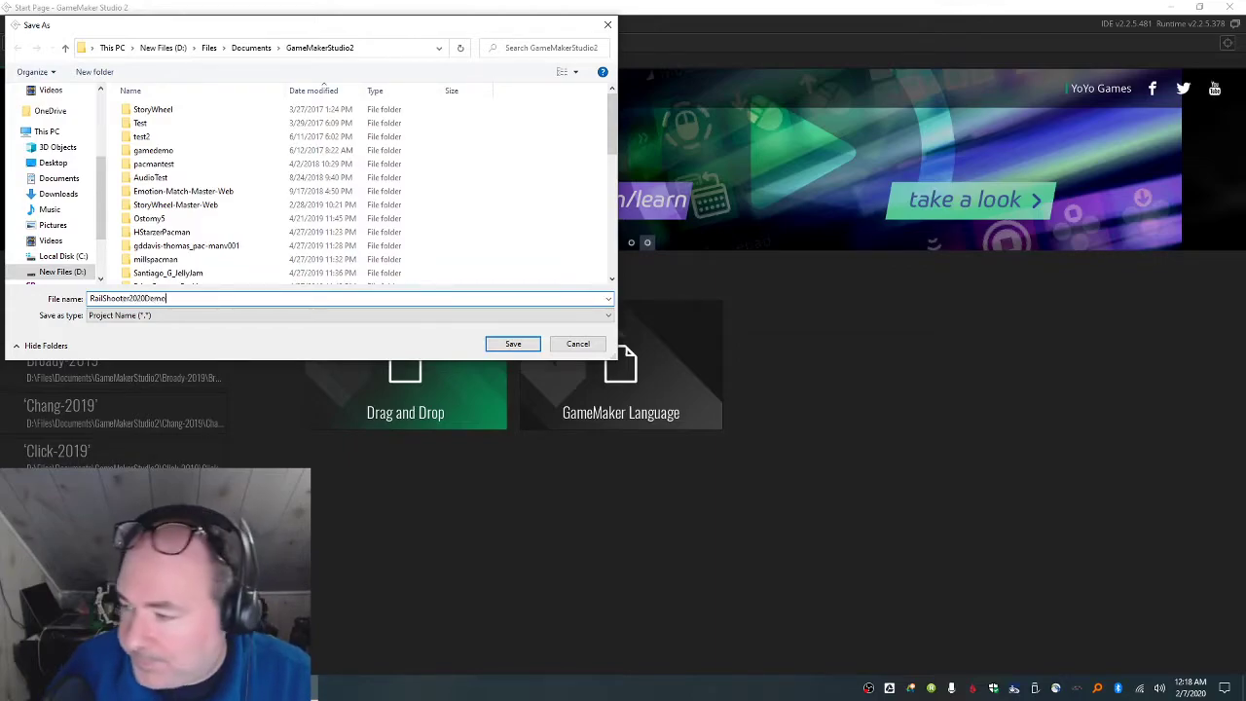
key("Return")
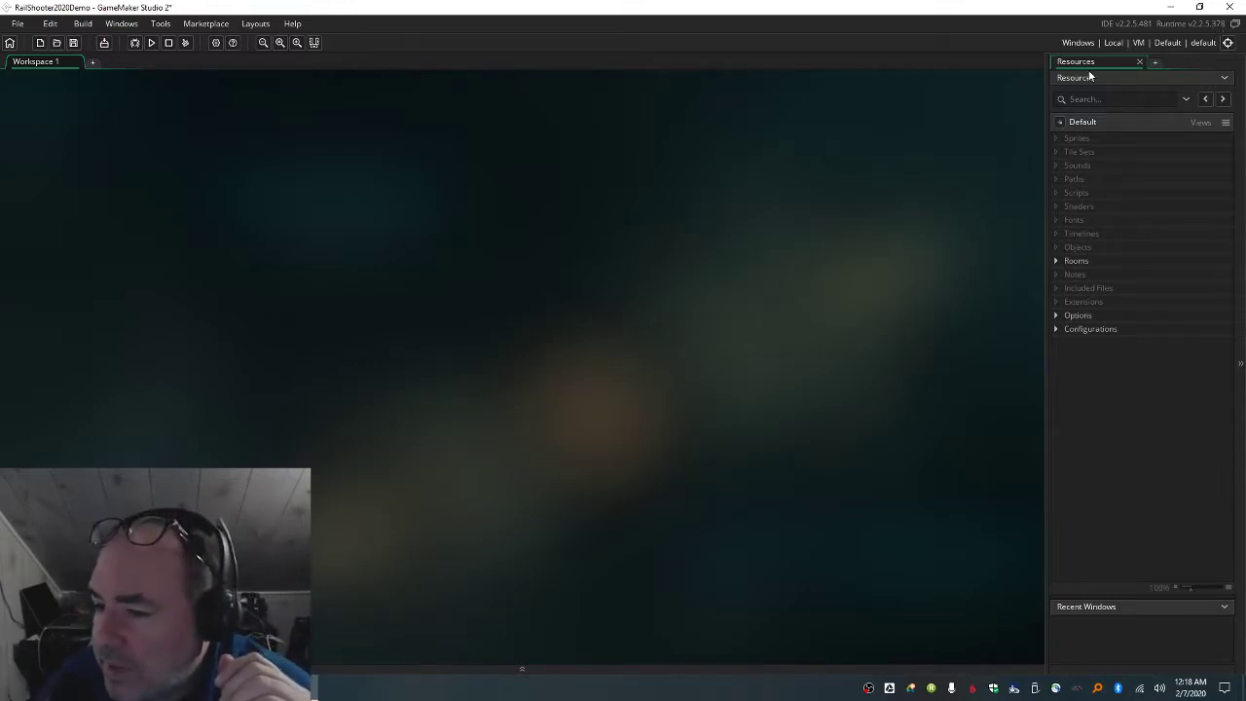
- Create a new sprite in the project resources and name it sprite_hero
left_click(1059, 138)
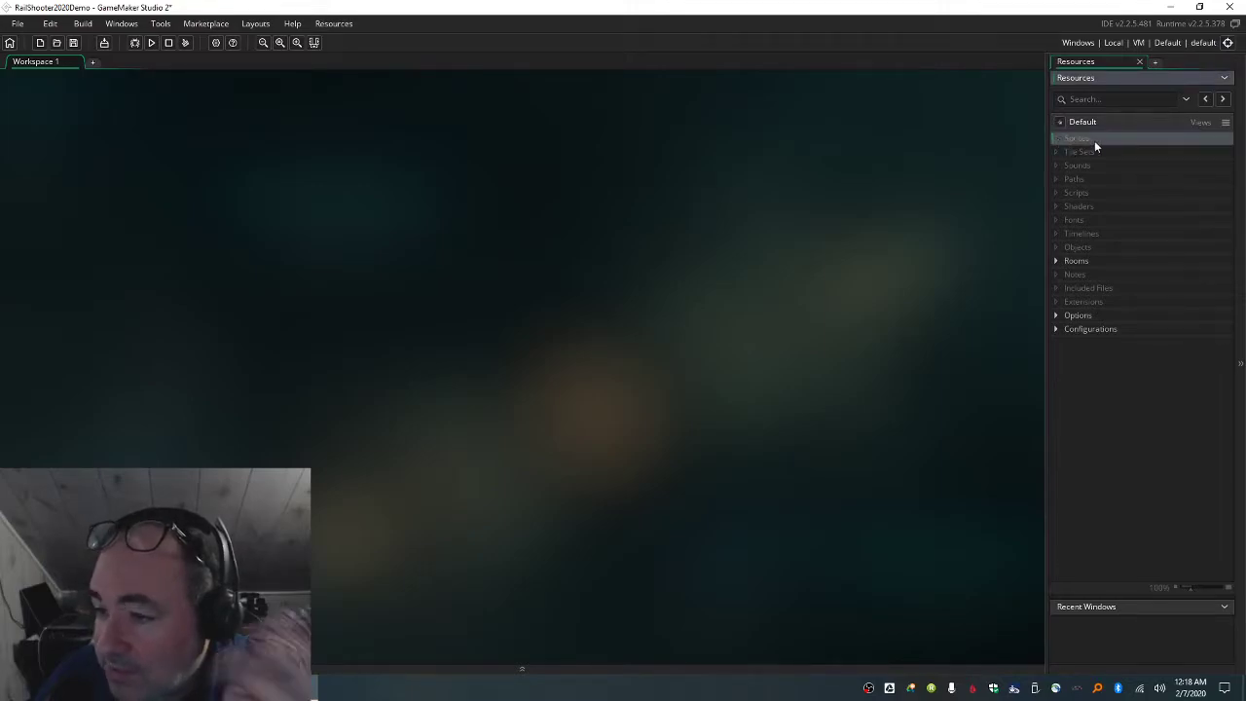
right_click(1098, 140)
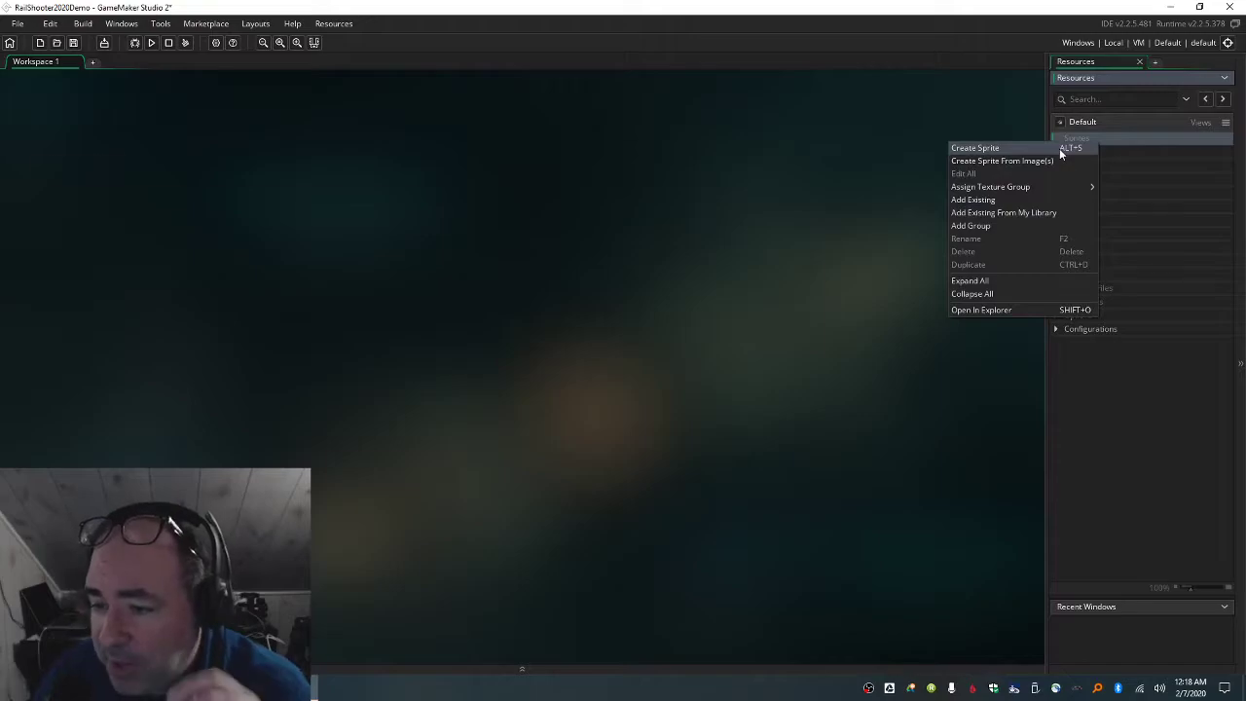
left_click(1061, 150)
left_click(134, 198)
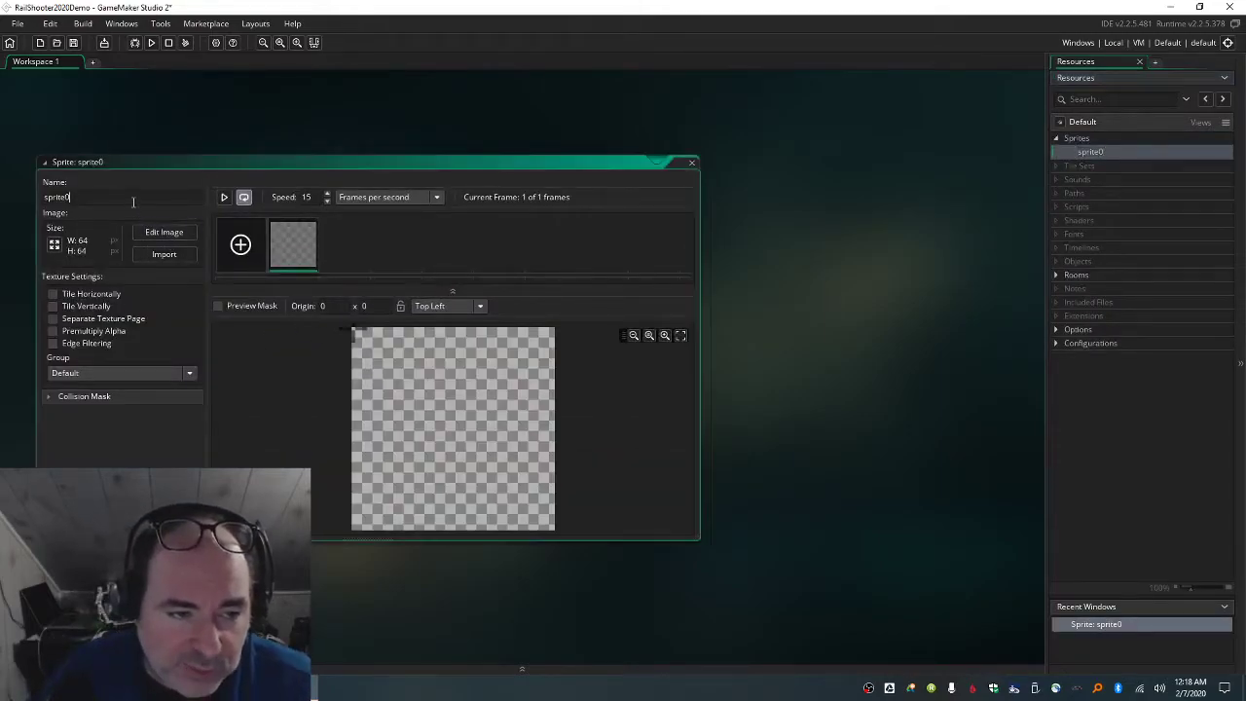
key("BackSpace")
type("_hero")
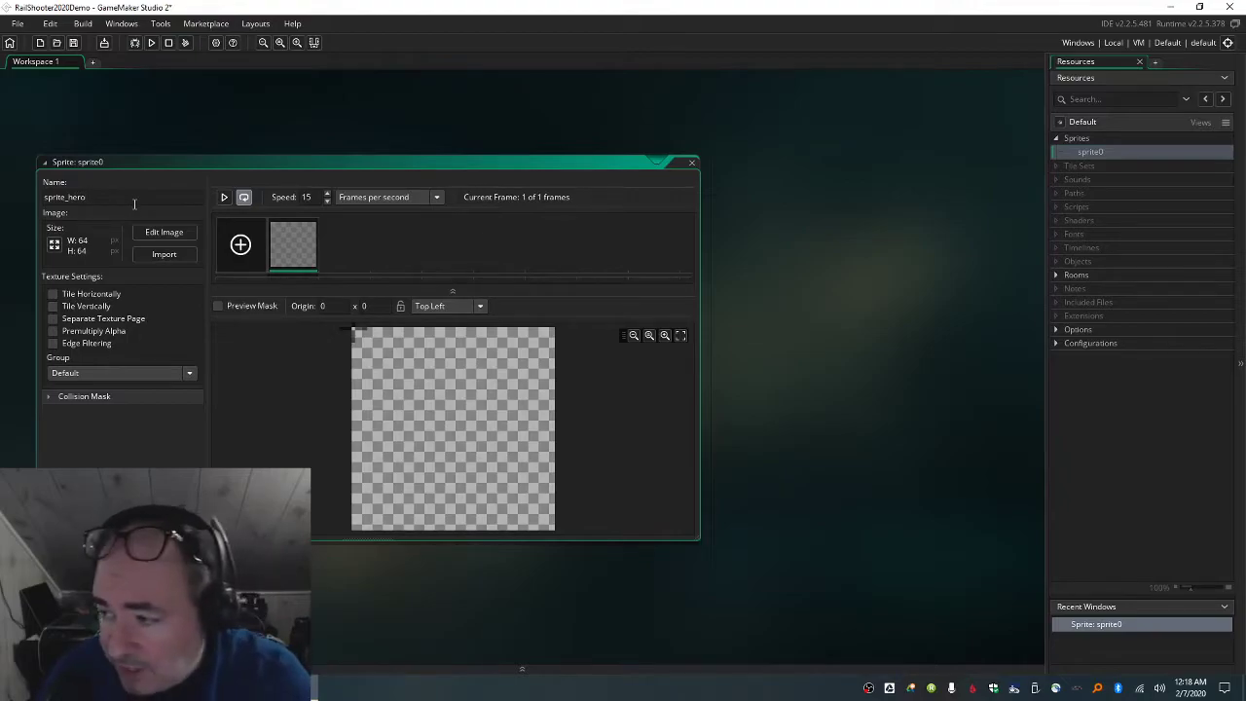
key("Return")
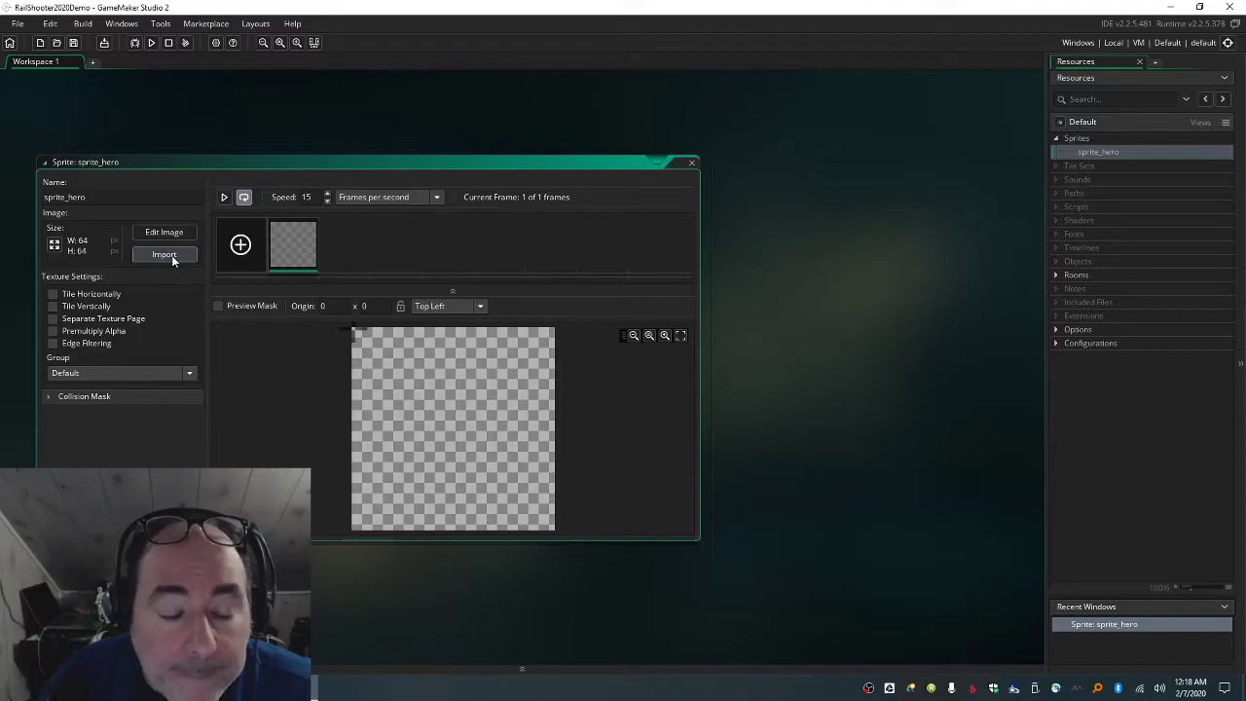
- Import Hero.png from the Spring2020Demo folder as the image for sprite_hero
left_click(163, 254)
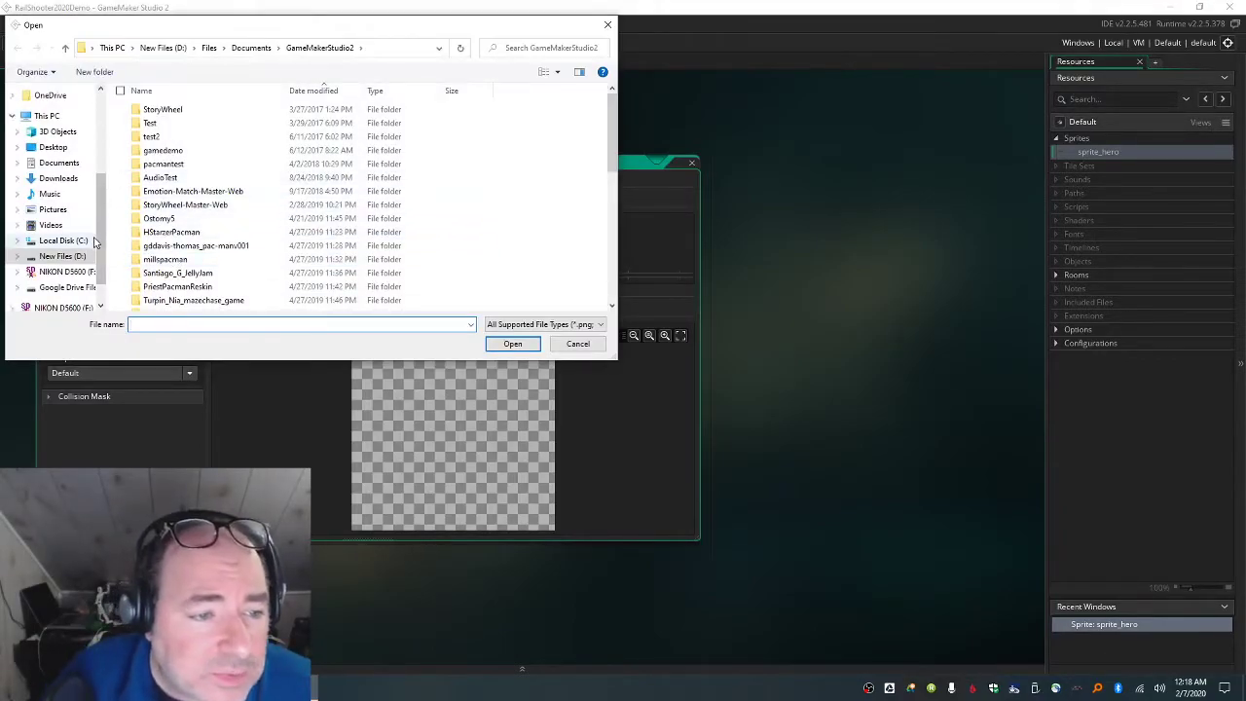
left_click_drag(100, 193, 105, 97)
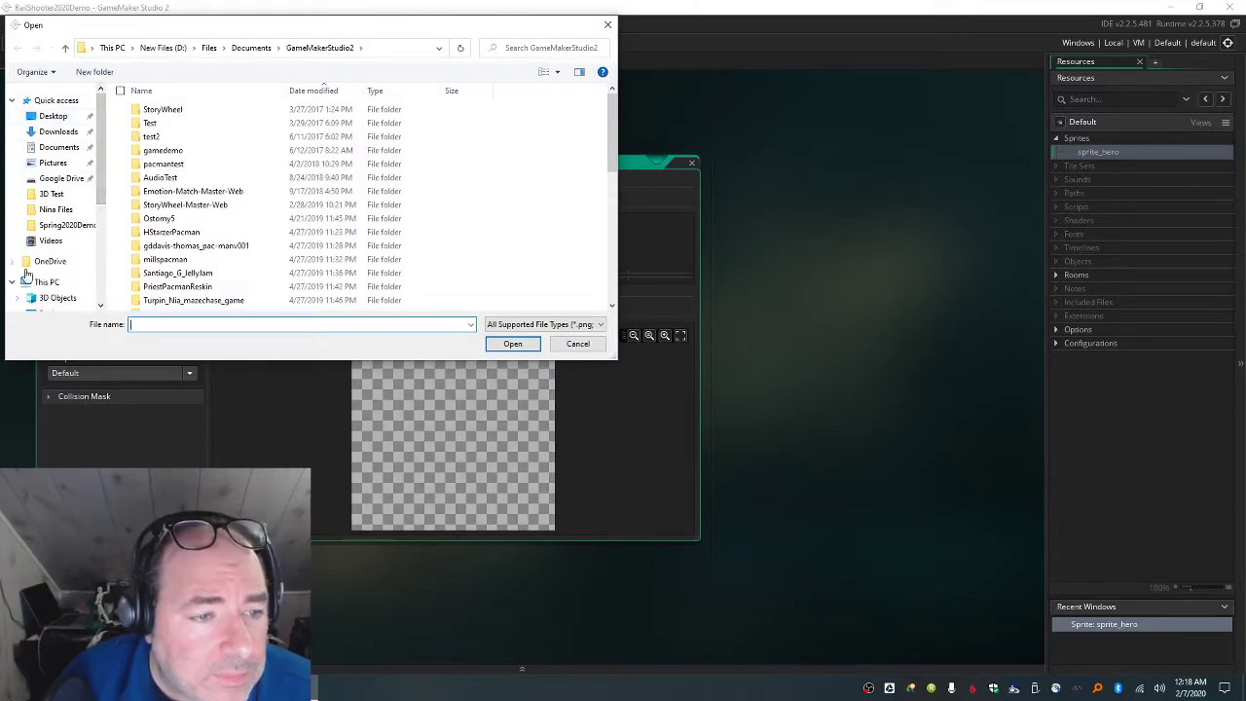
left_click(61, 227)
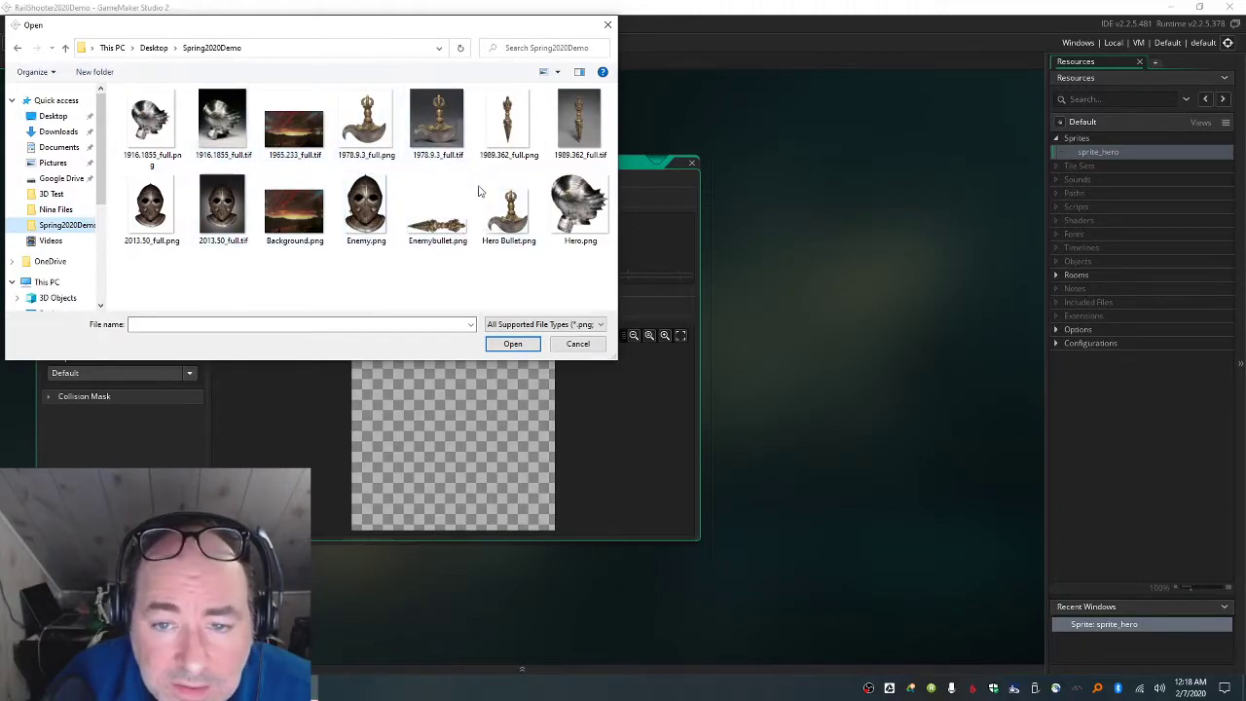
left_click(580, 206)
left_click(529, 340)
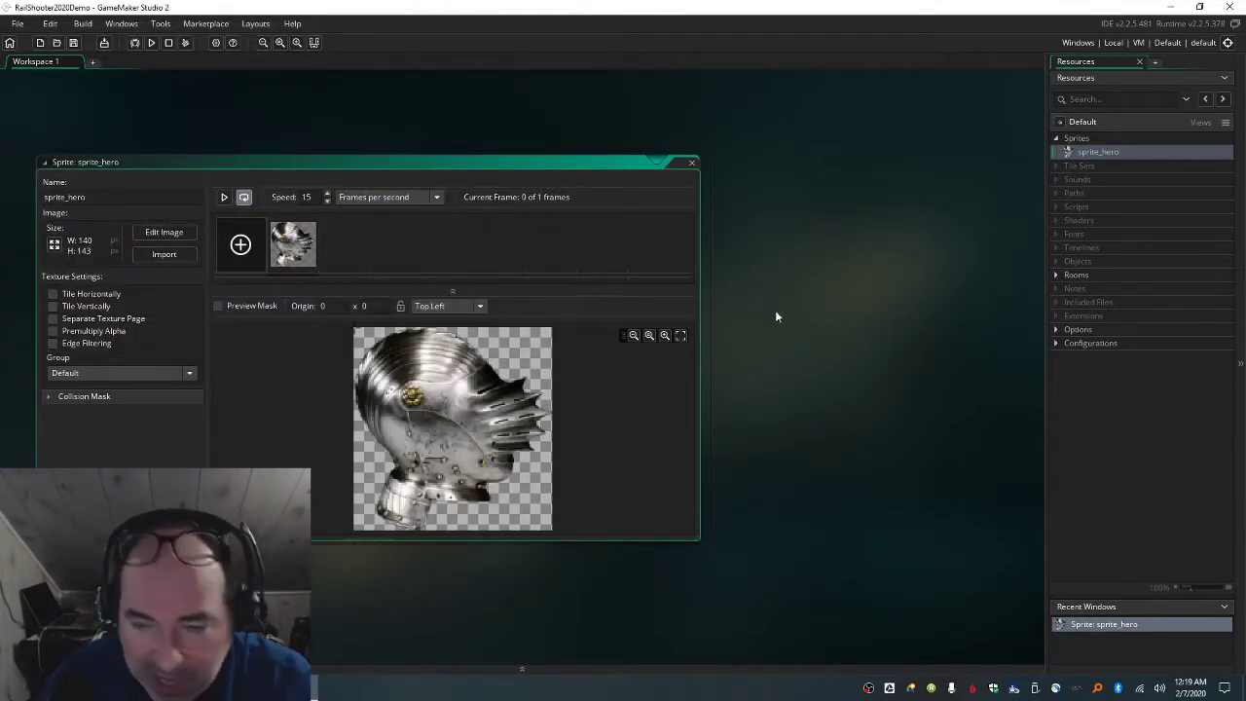
- Create a new sprite named sprite_enemy and import Enemy.png from the Spring2020Demo folder into it
right_click(1099, 152)
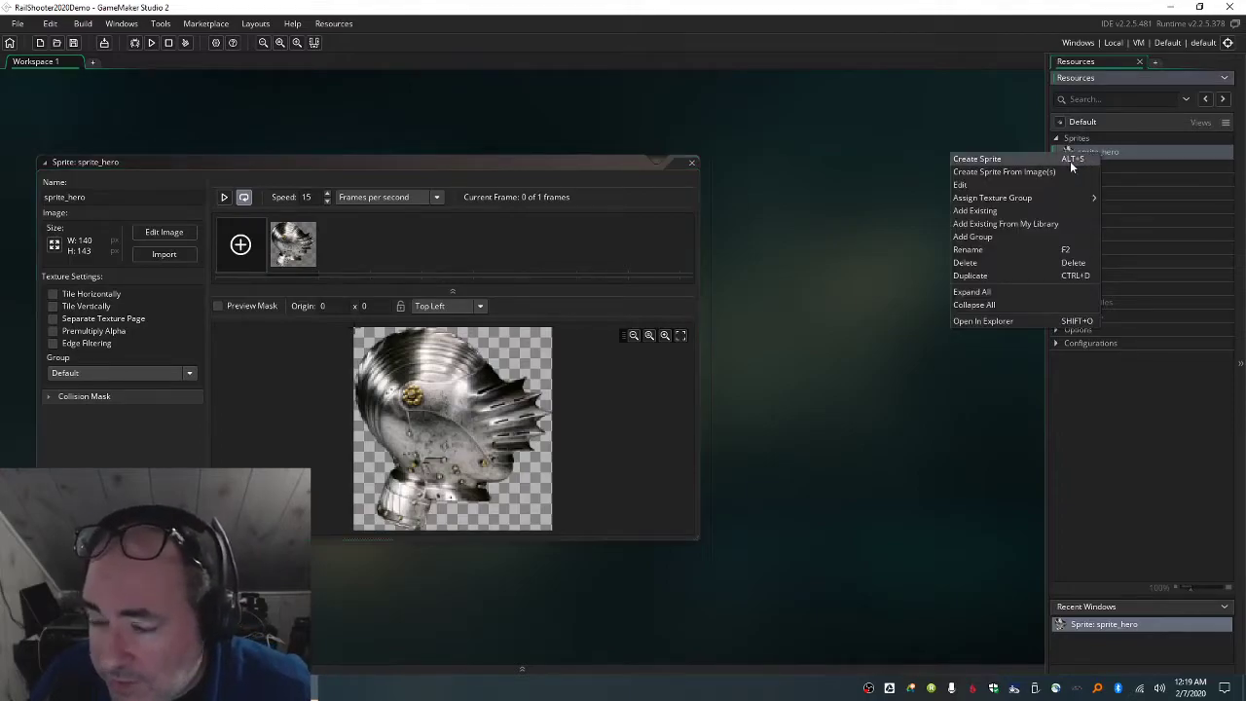
left_click(1012, 160)
left_click(139, 210)
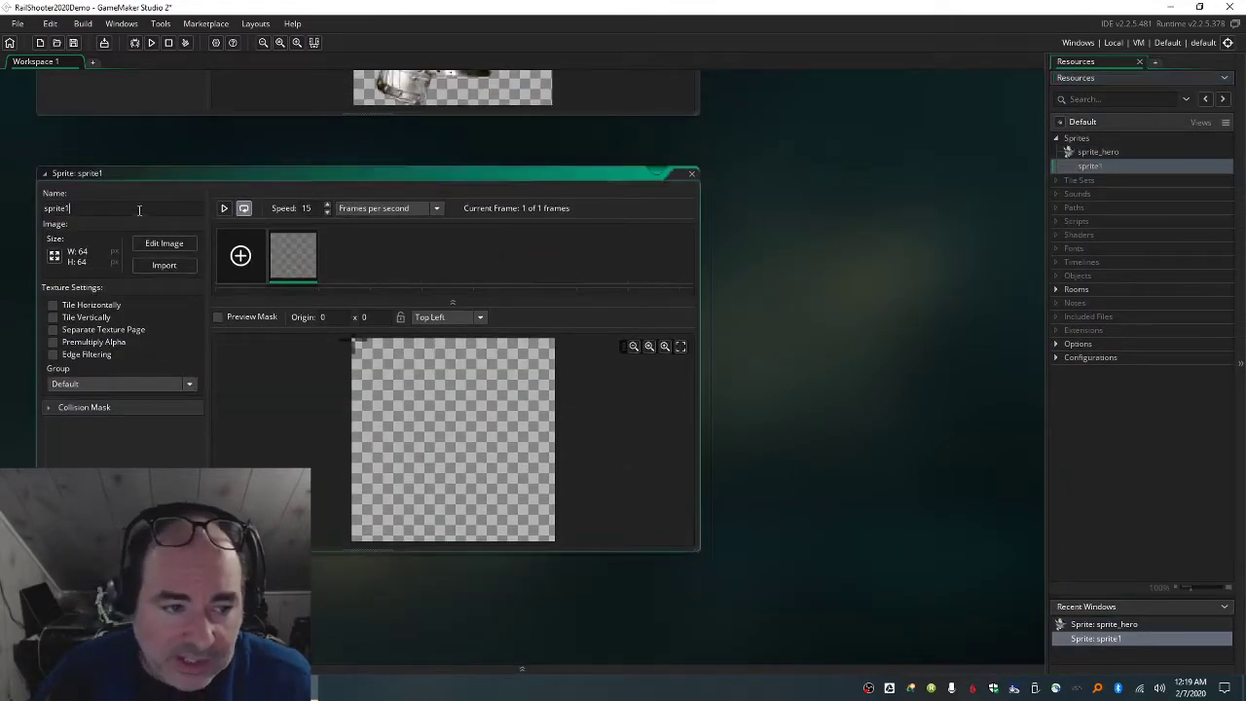
key("BackSpace")
type("_enemy")
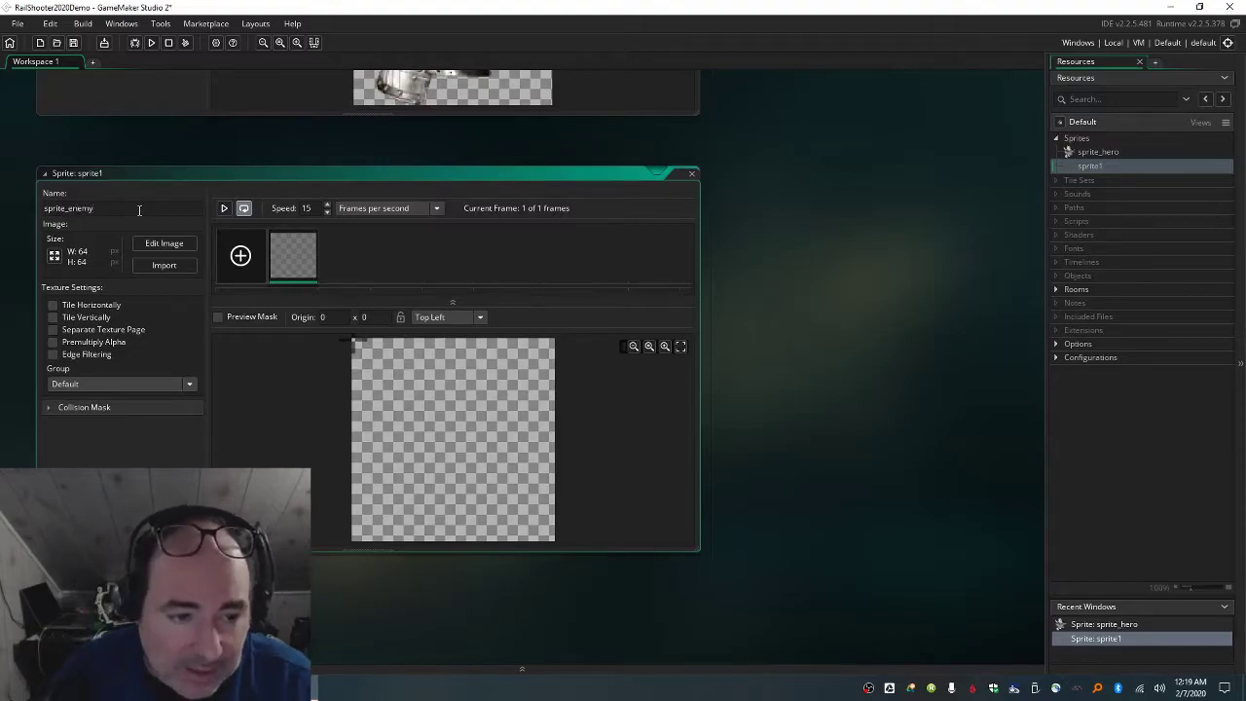
left_click(188, 266)
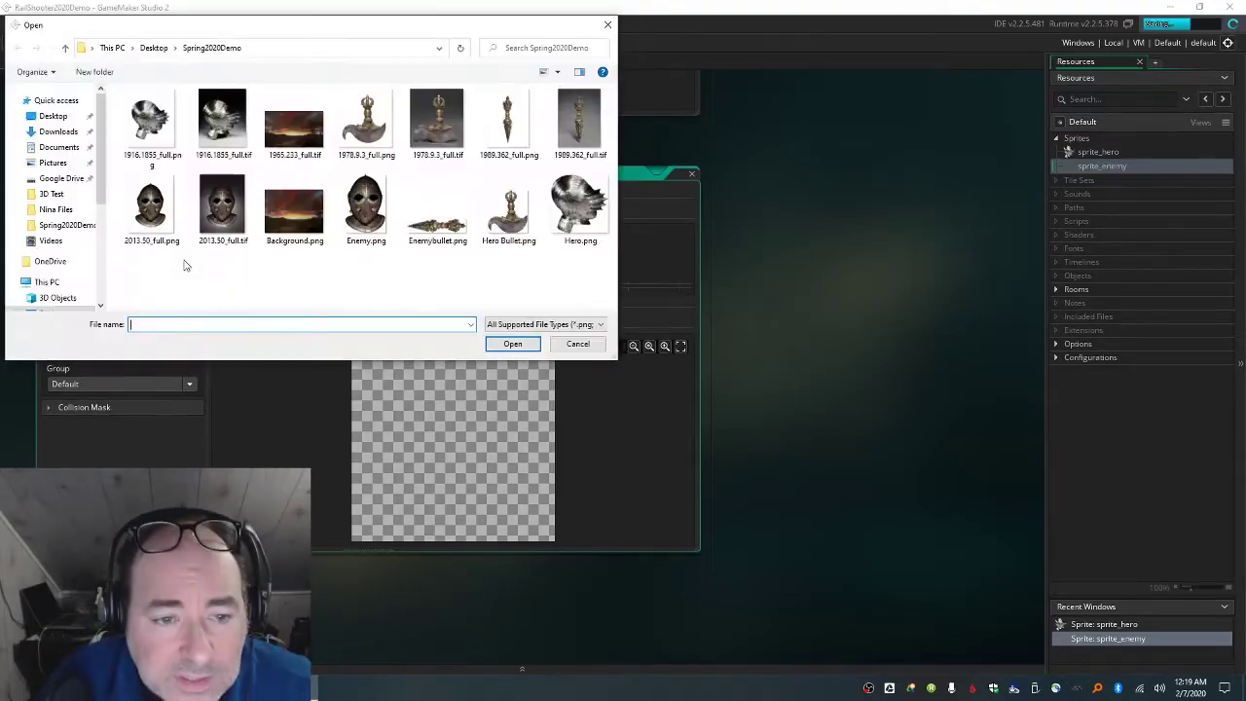
left_click(366, 209)
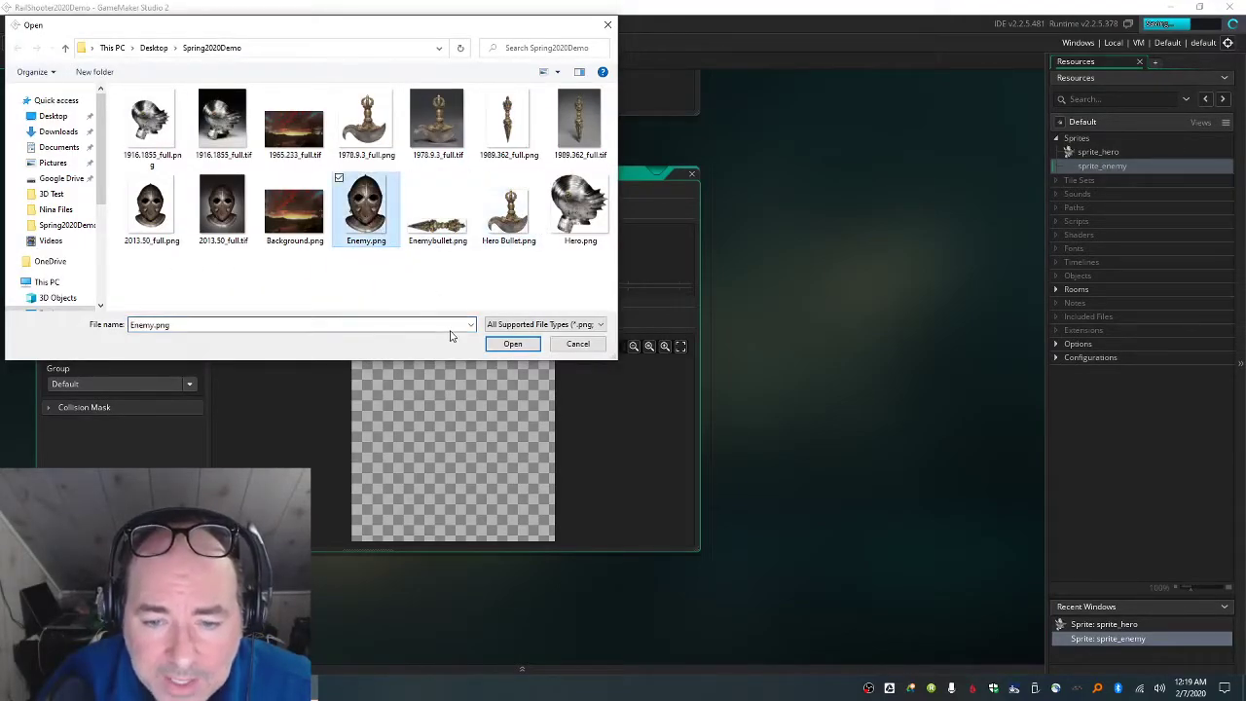
left_click(512, 344)
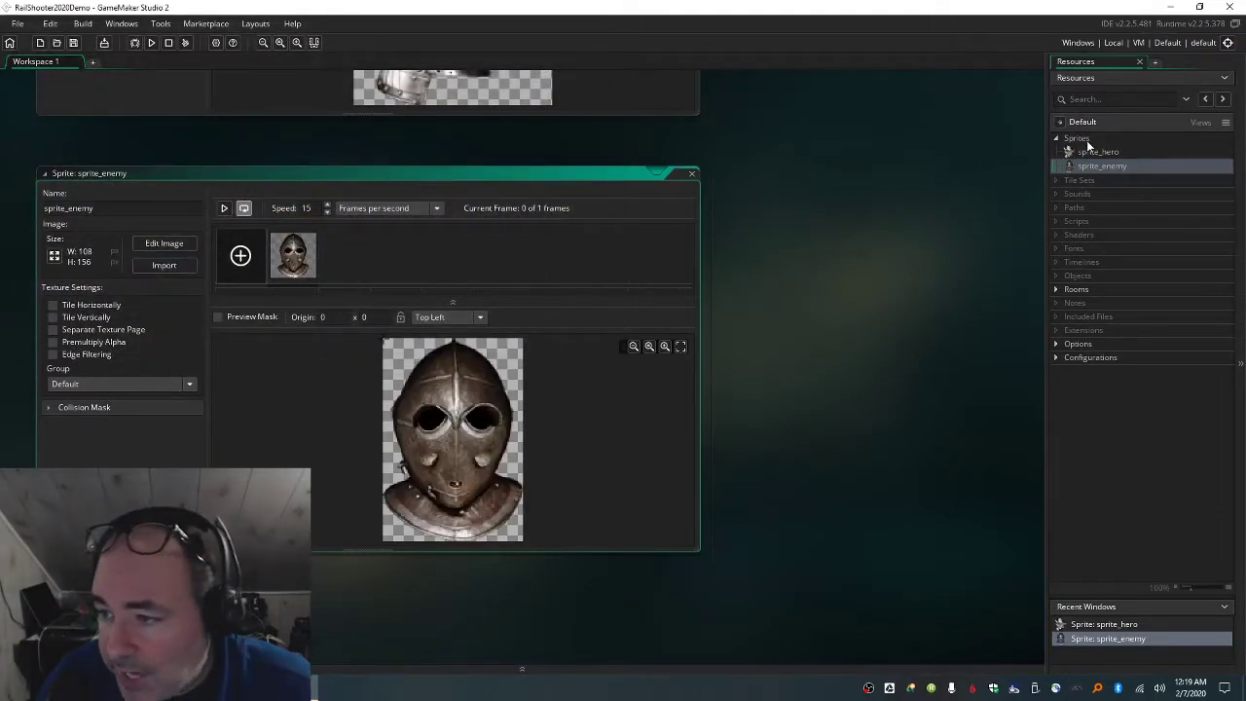
- Create a new sprite named sprite_enemybullet and import Enemybullet.png as its image
right_click(1088, 144)
left_click(1110, 150)
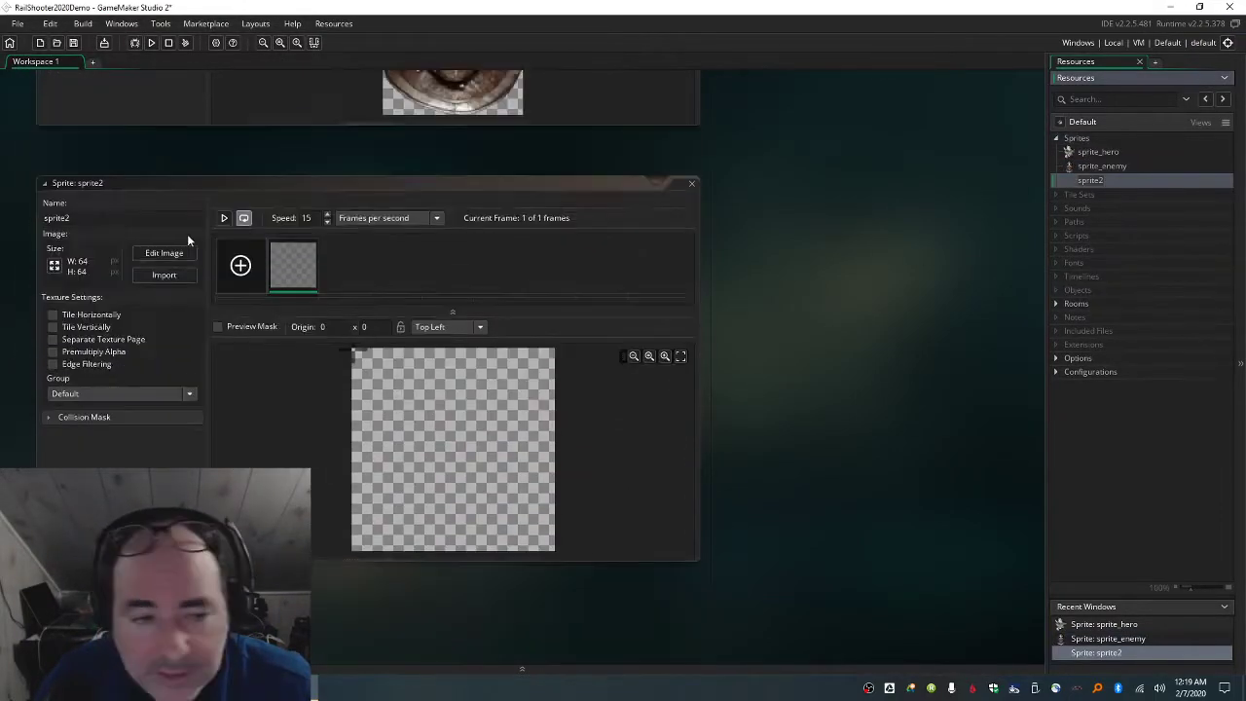
left_click(144, 216)
key("BackSpace")
type("_")
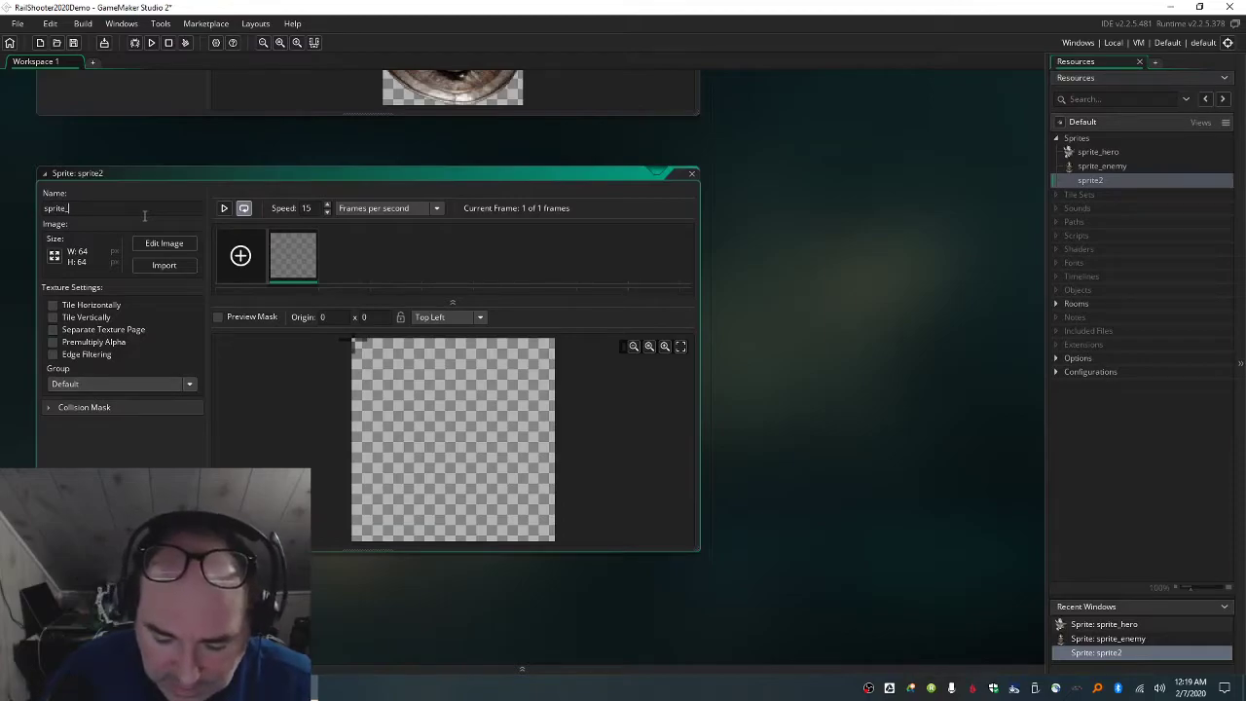
type("enemybullet")
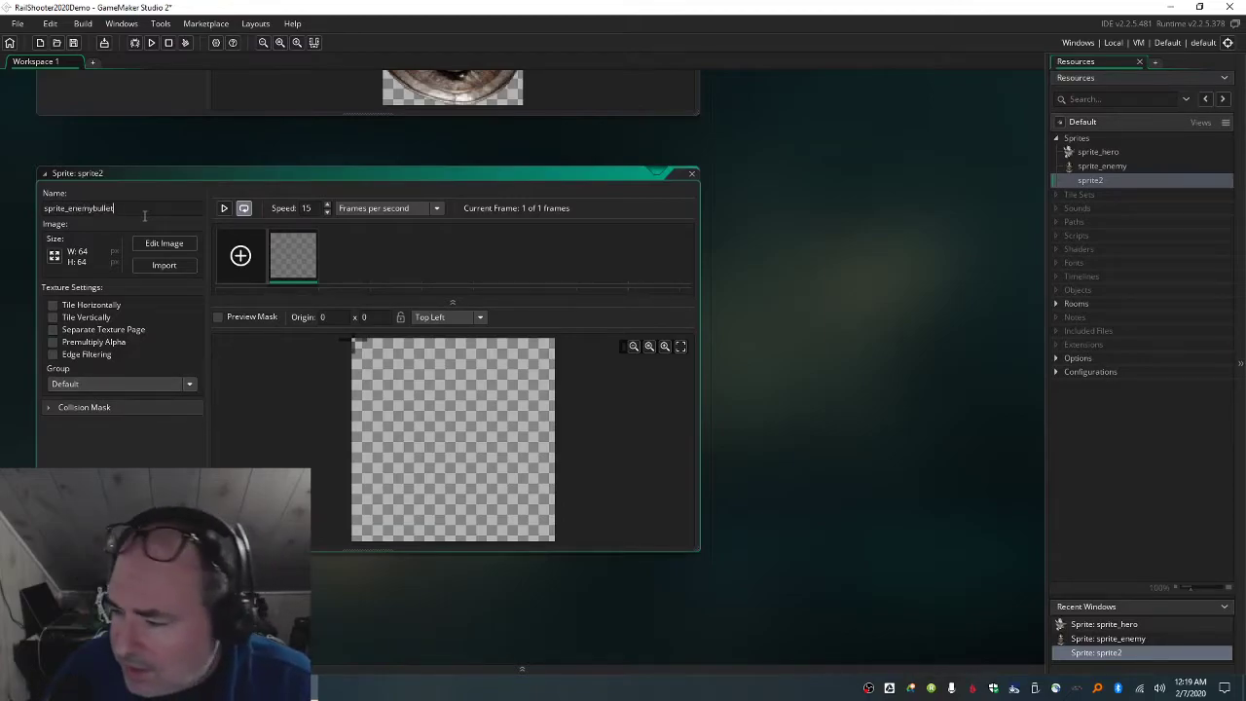
left_click(178, 270)
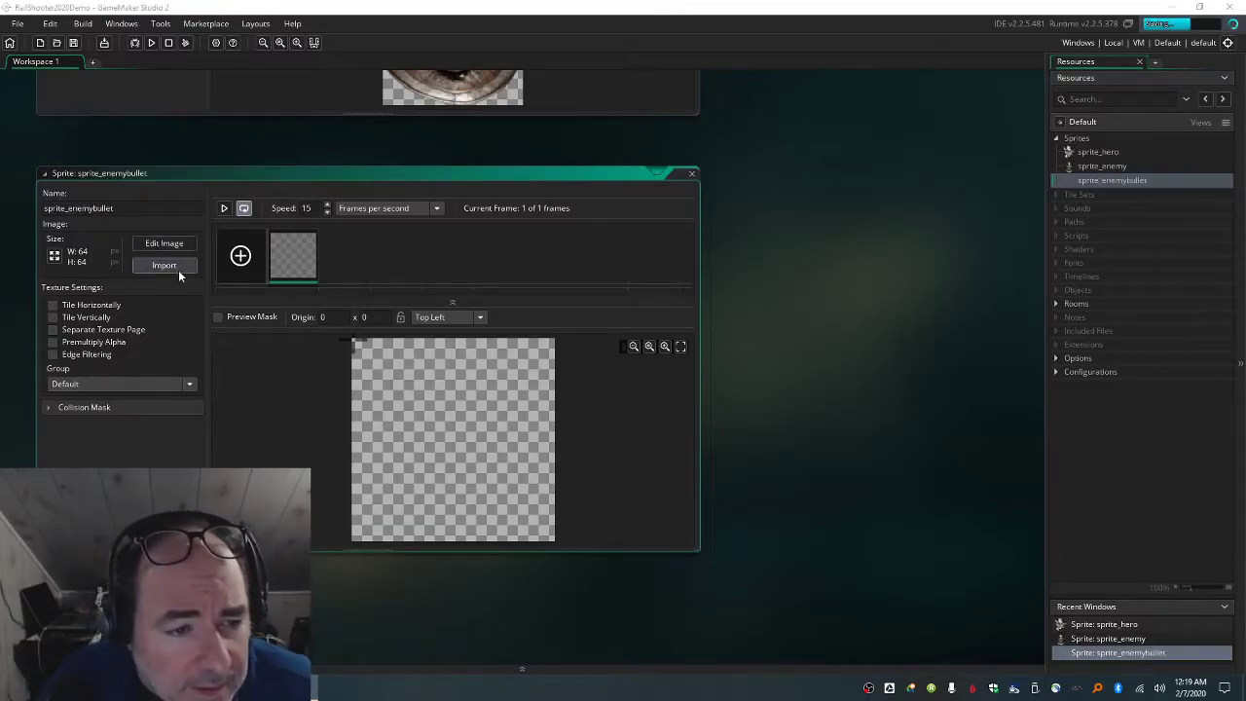
left_click(437, 212)
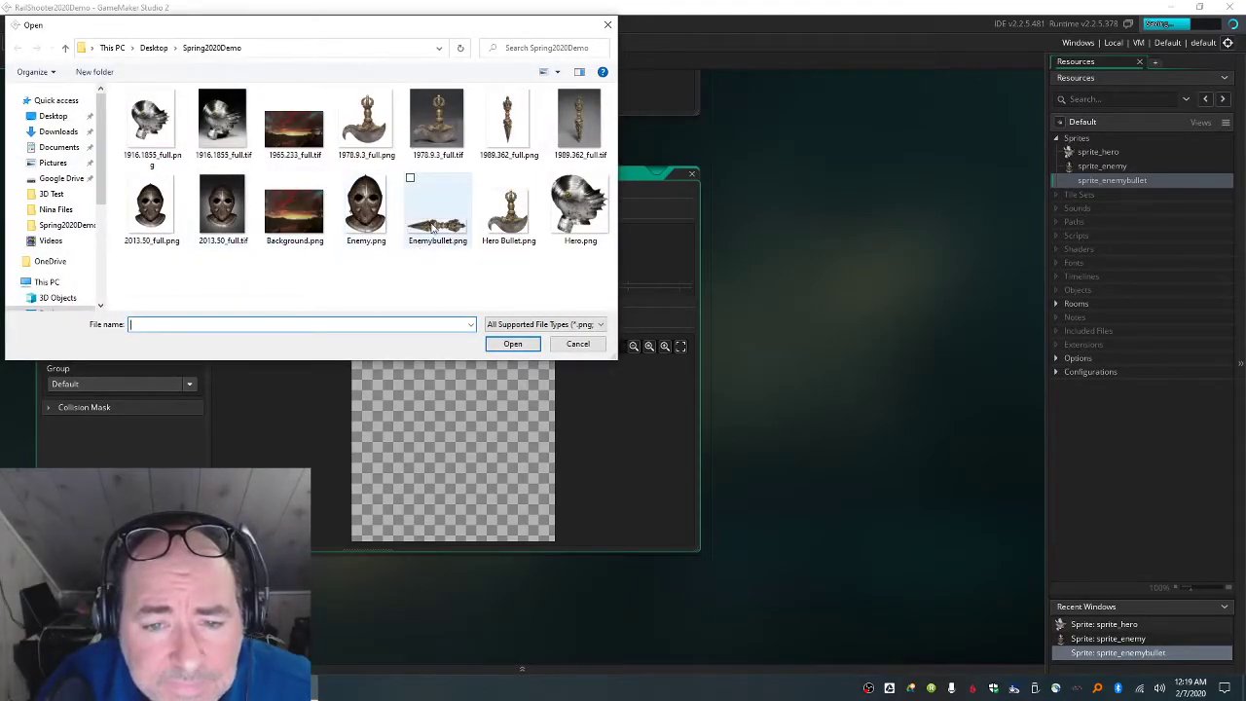
left_click(511, 345)
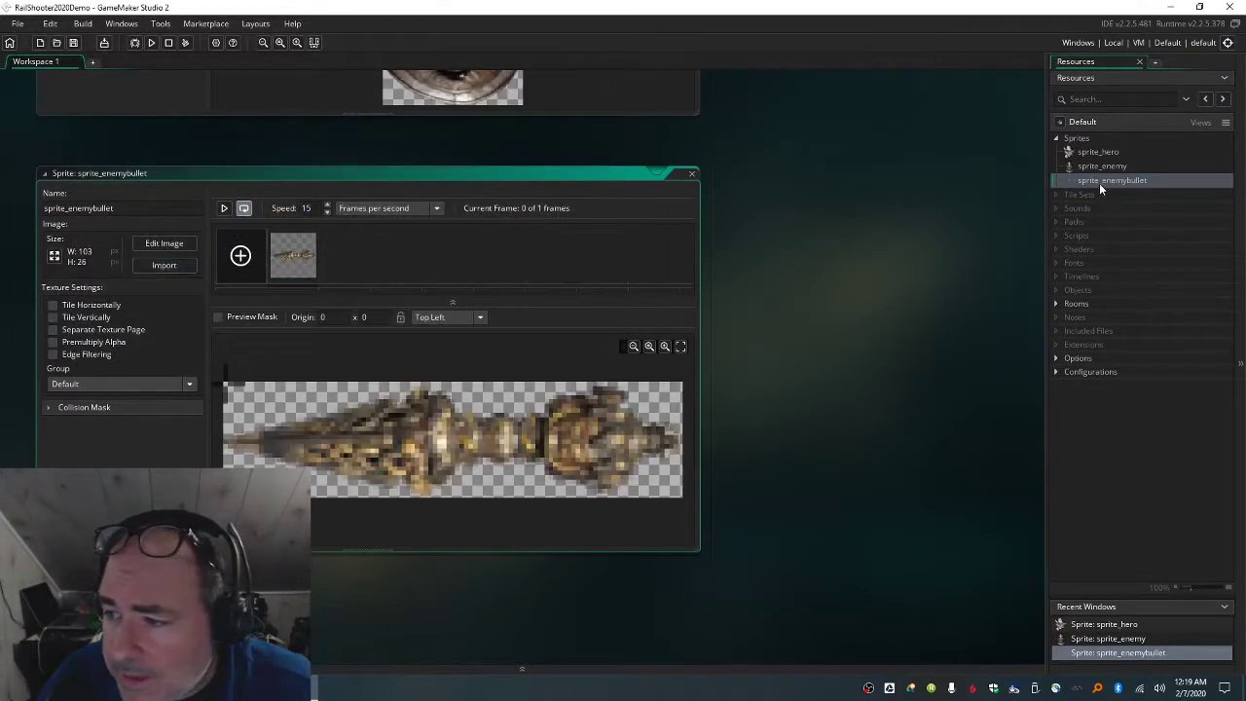
- Create a new sprite named sprite_herobullet and import Hero Bullet.png as its image
right_click(1083, 141)
left_click(1104, 146)
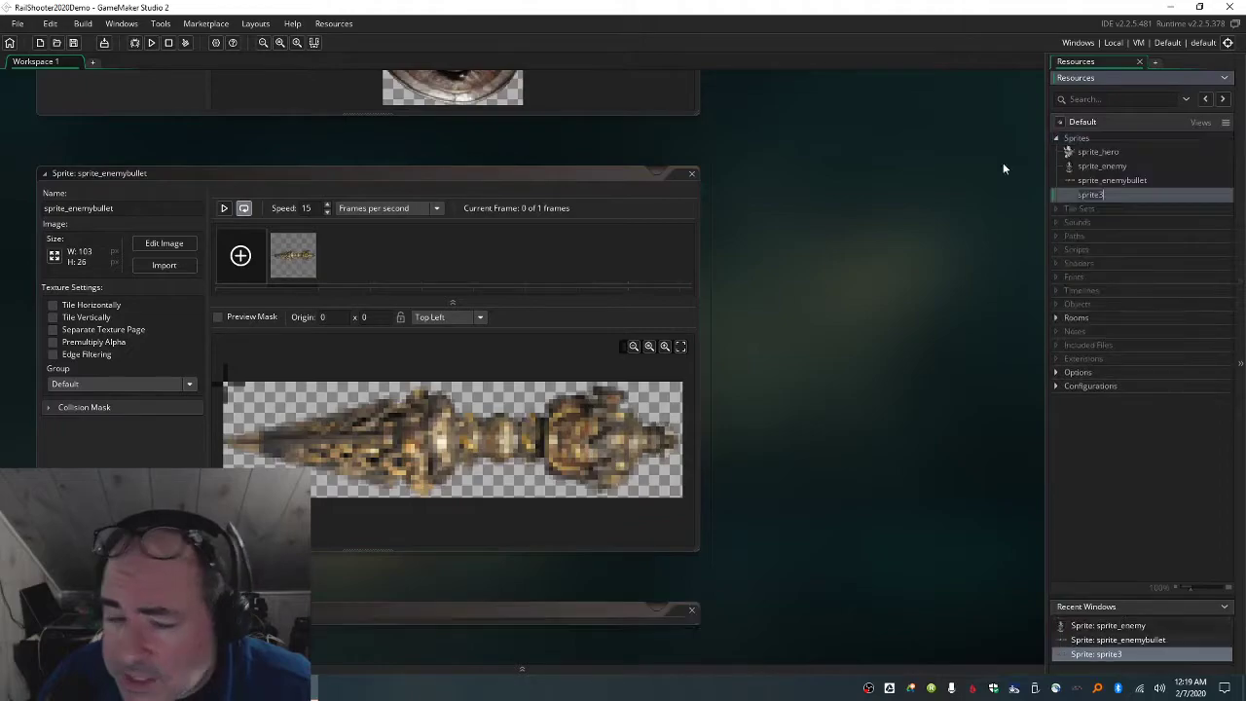
left_click(110, 210)
key("BackSpace")
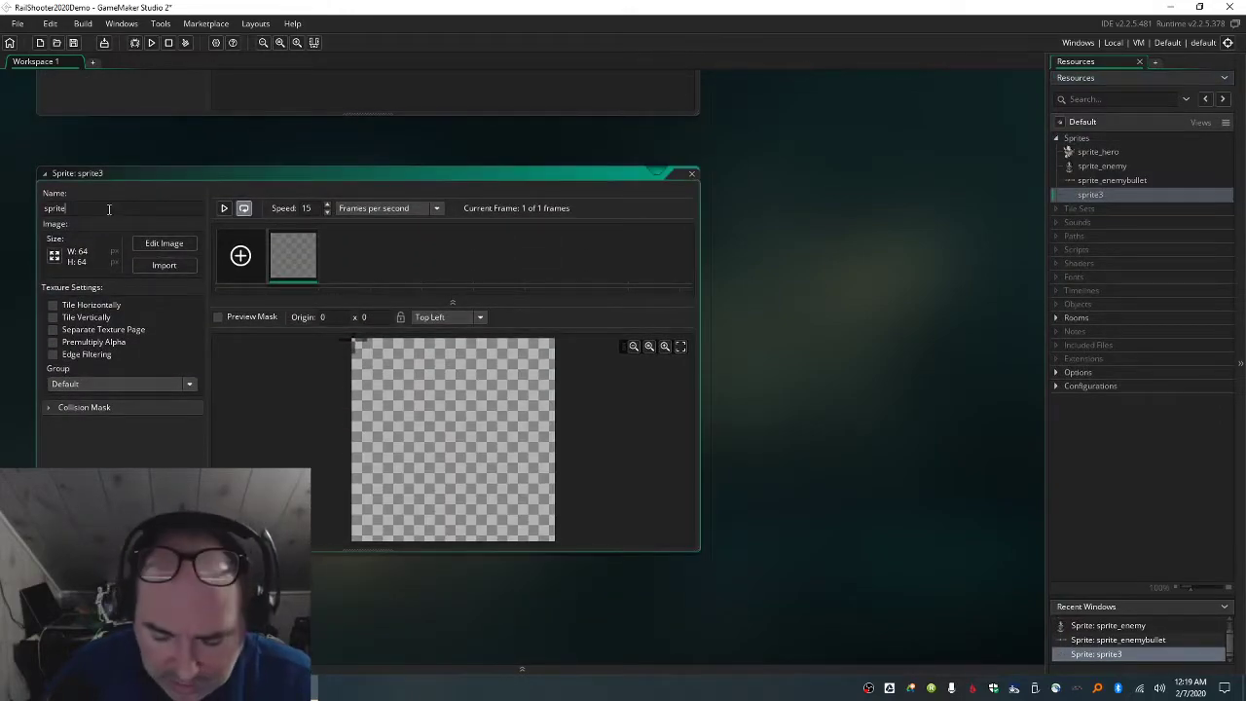
type("_herobullet")
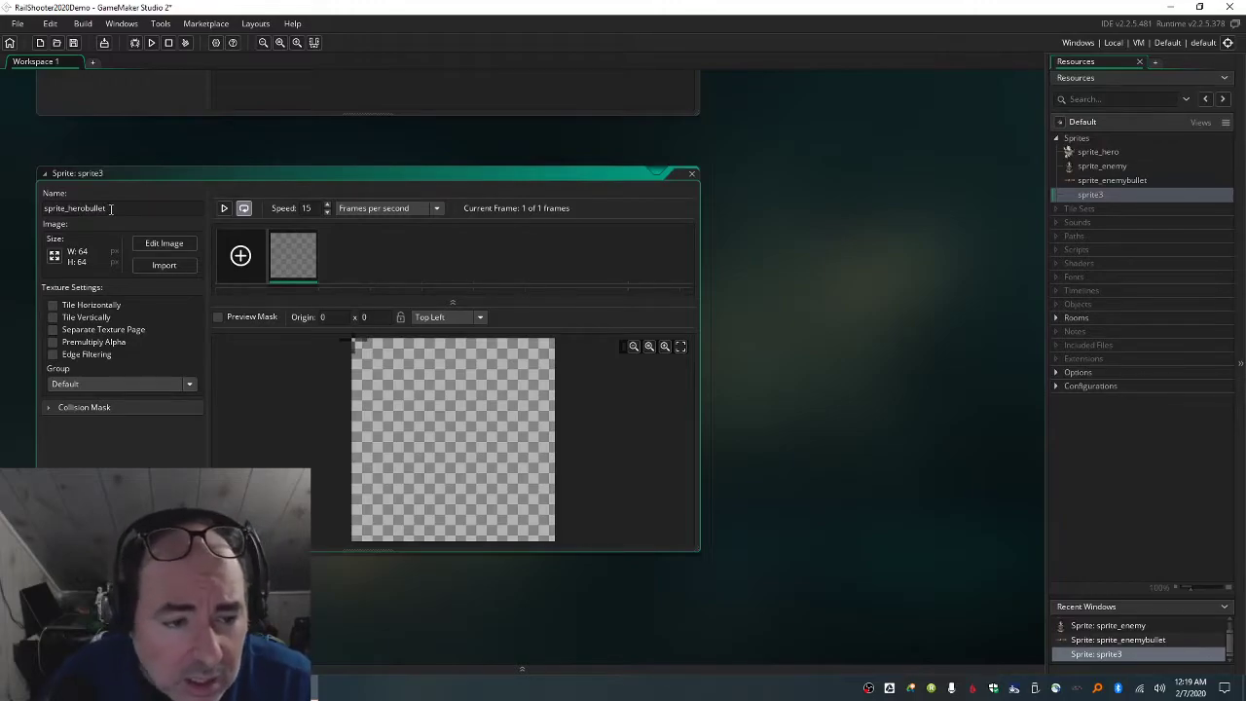
left_click(157, 261)
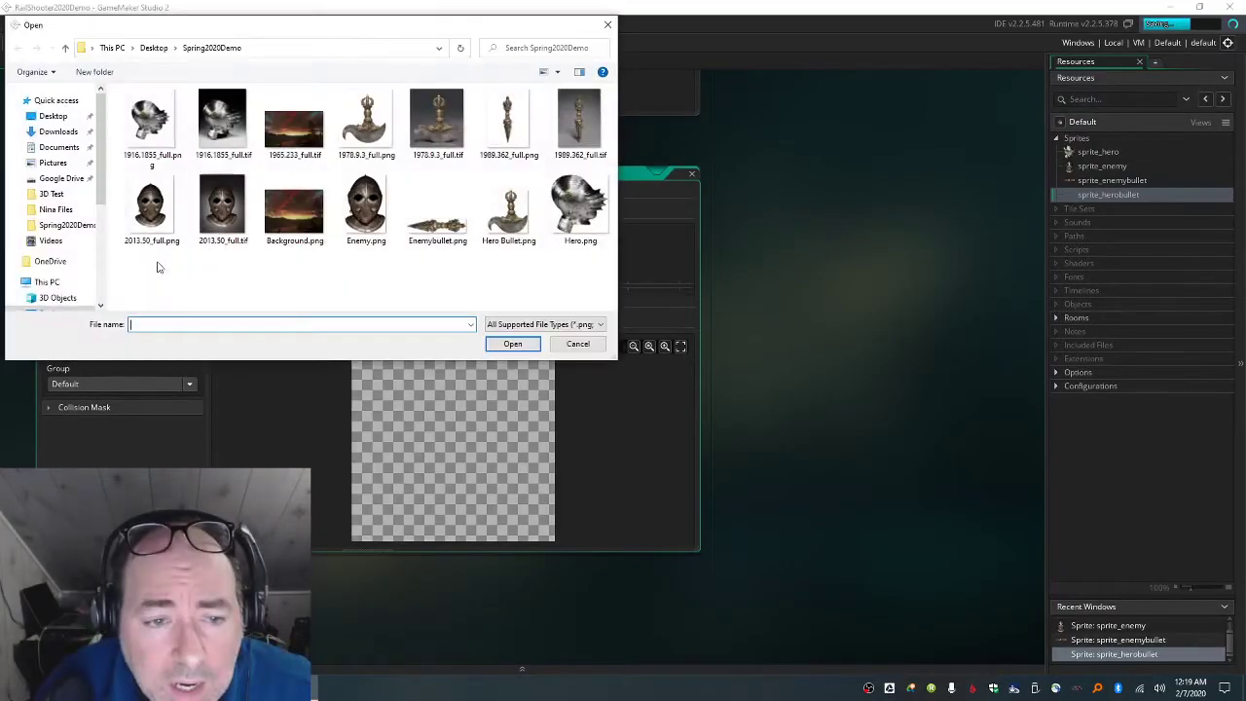
left_click(504, 214)
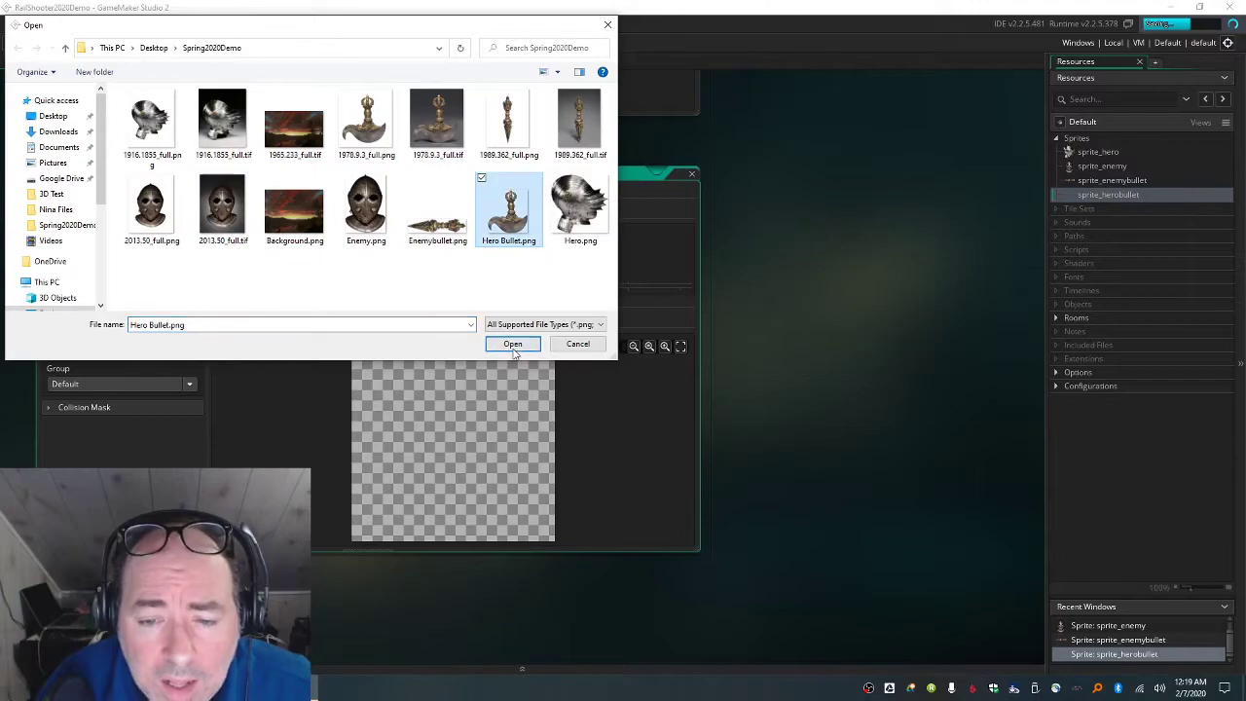
left_click(513, 347)
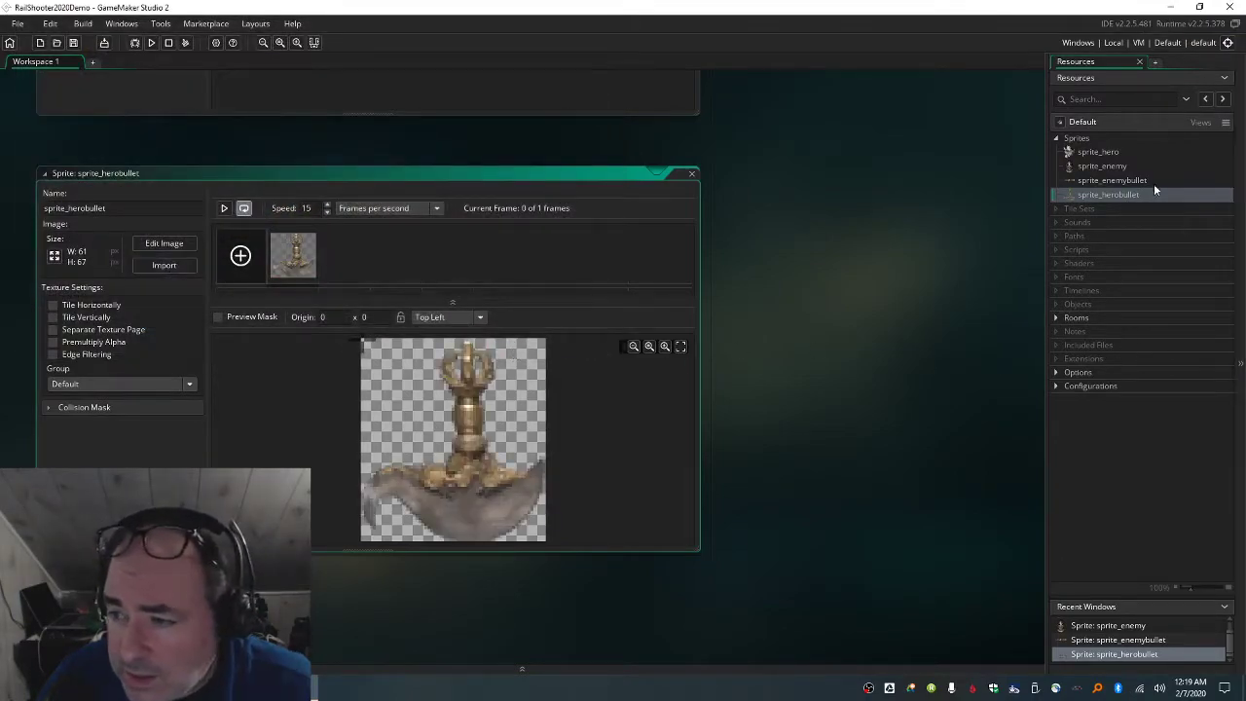
- Create a new sprite named sprite_backgroun and import Background.png as its image
left_click(1088, 144)
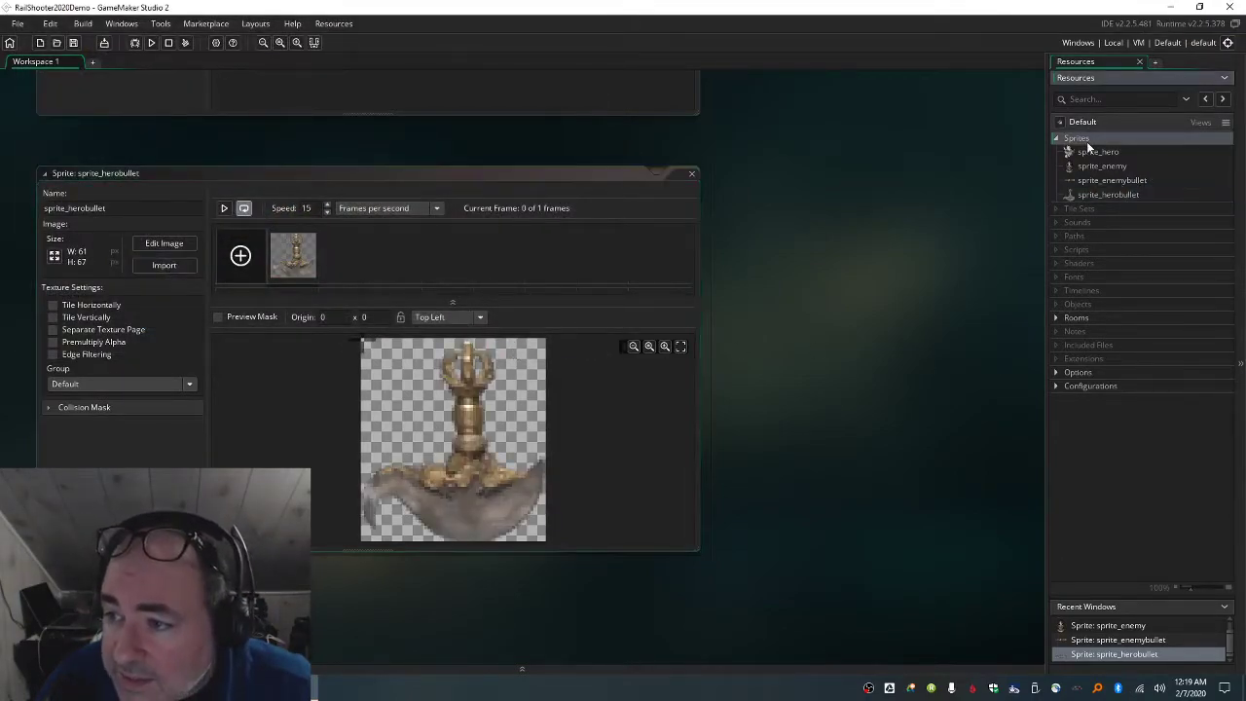
right_click(1088, 144)
left_click(1099, 153)
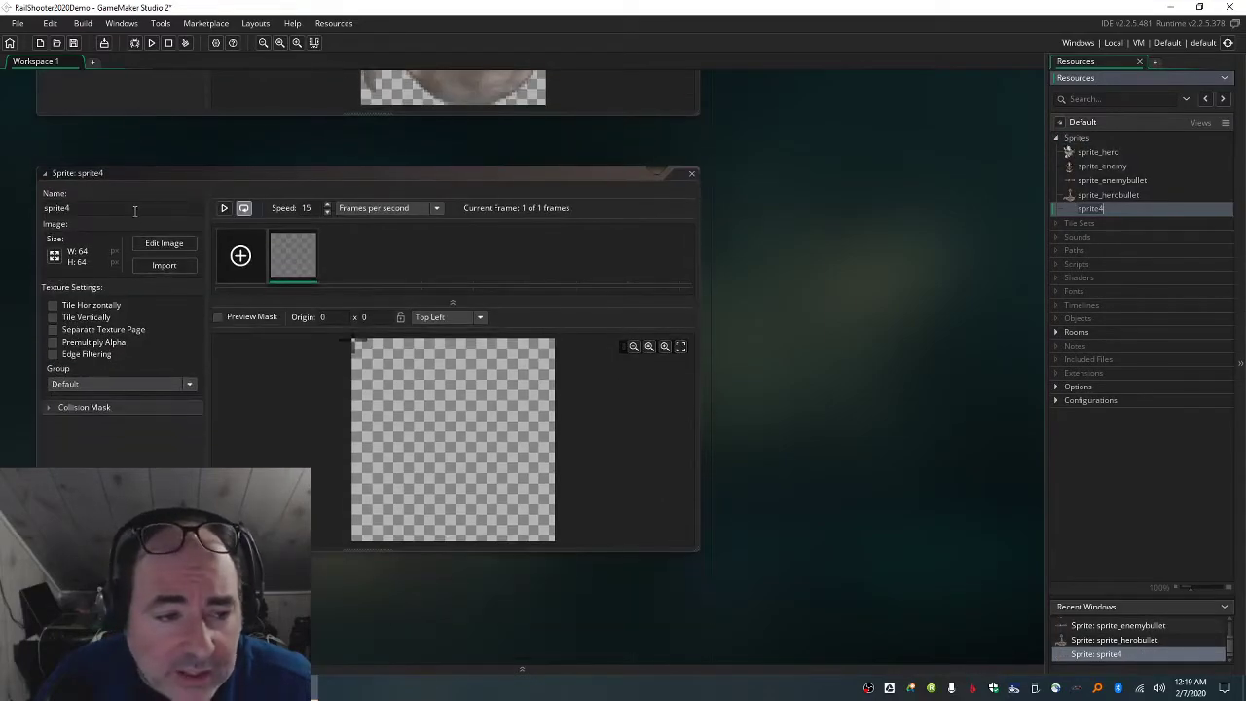
left_click(135, 210)
key("BackSpace")
type("_backgroun")
left_click(163, 264)
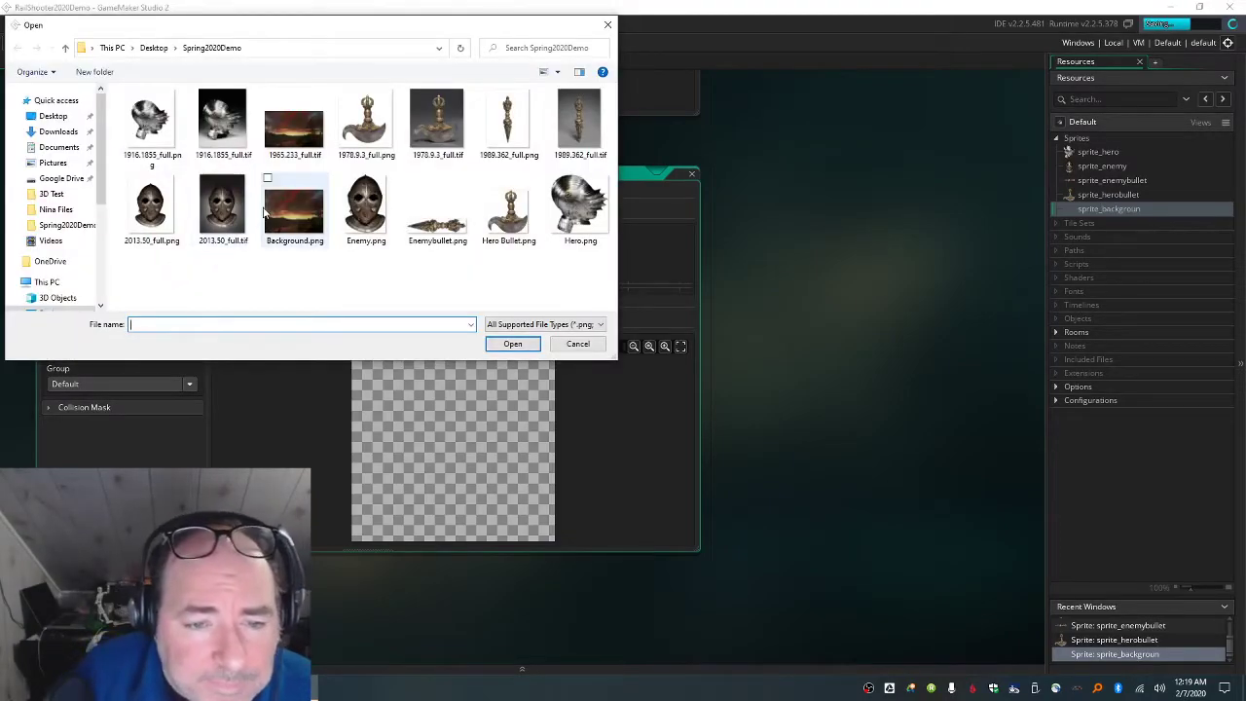
left_click(294, 209)
left_click(511, 344)
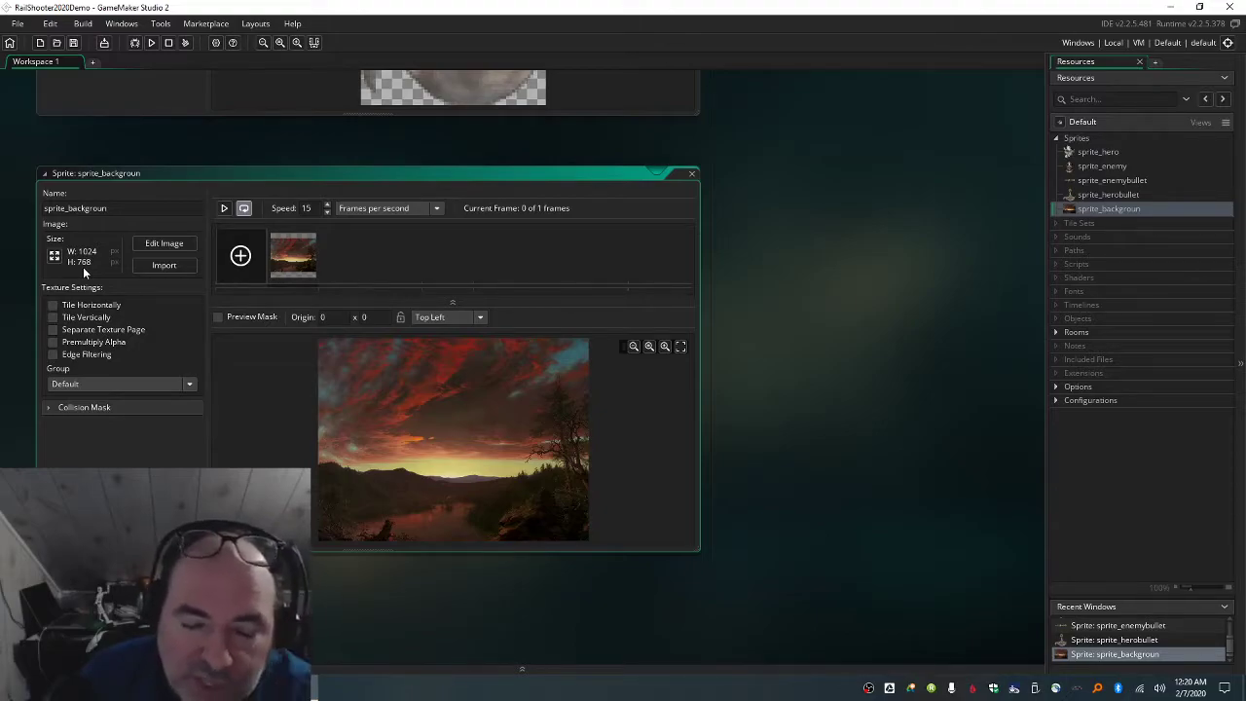
- Place the origin of sprite_hero near the middle of the helmet, at about 51 x 62
scroll(82, 266, "up", 5)
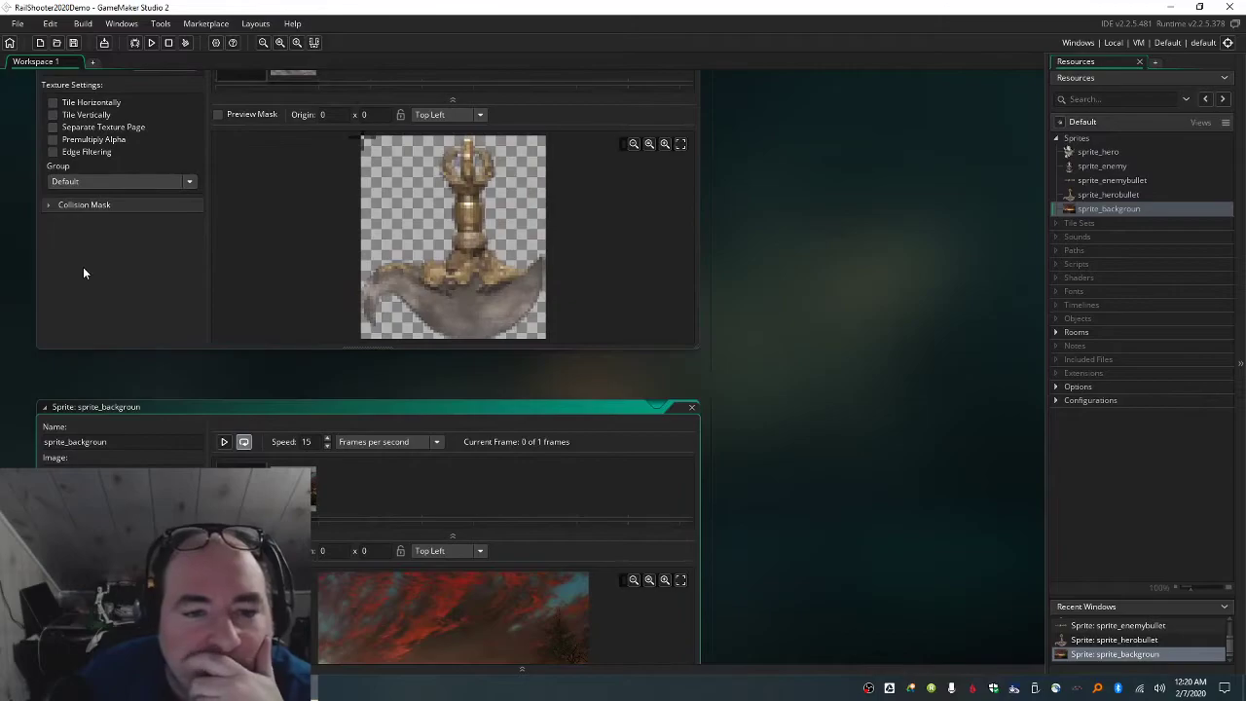
scroll(84, 274, "up", 6)
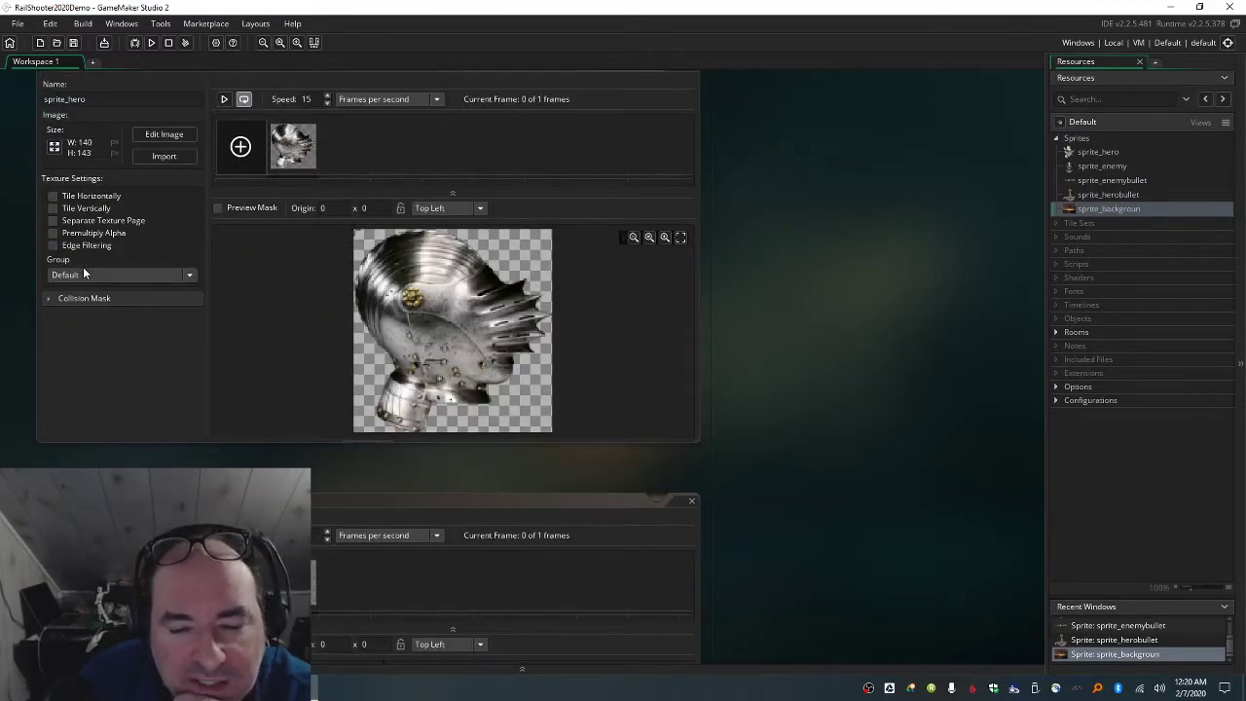
left_click(444, 322)
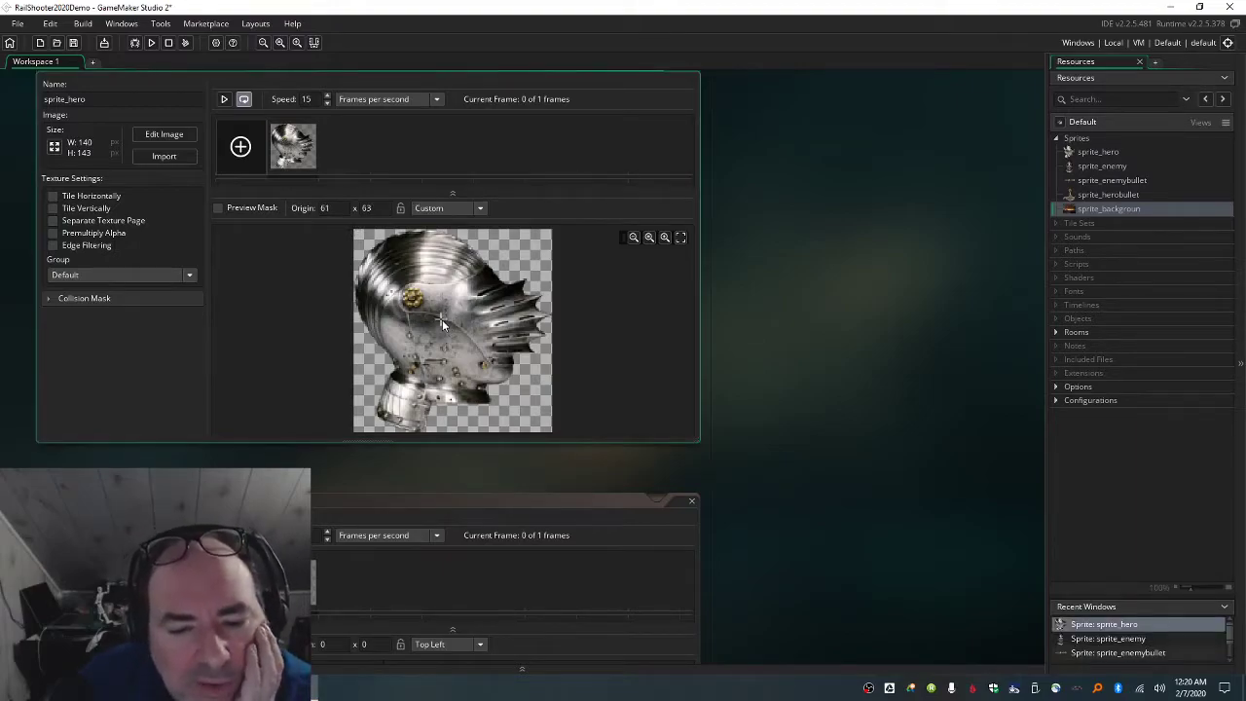
mouse_move(443, 319)
left_mouse_down()
mouse_move(498, 338)
mouse_move(524, 325)
mouse_move(425, 317)
left_mouse_up()
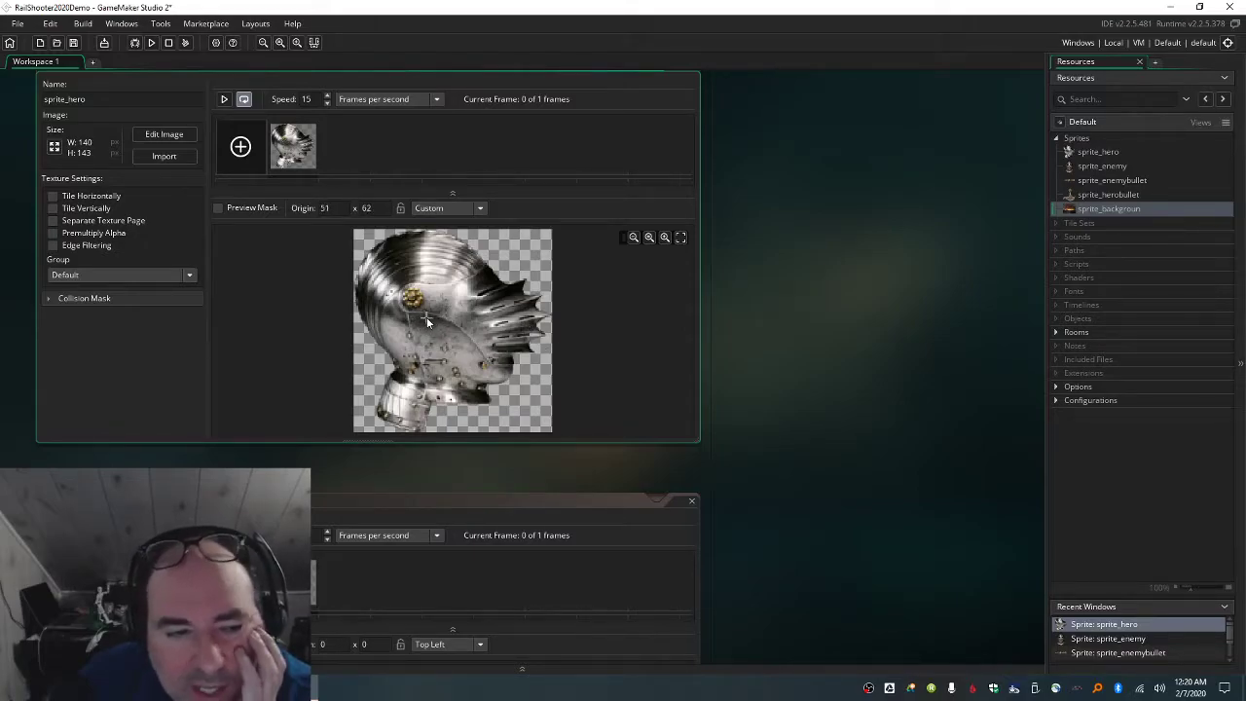
- Set the collision mask type of sprite_hero to Precise (Slow)
left_click(48, 296)
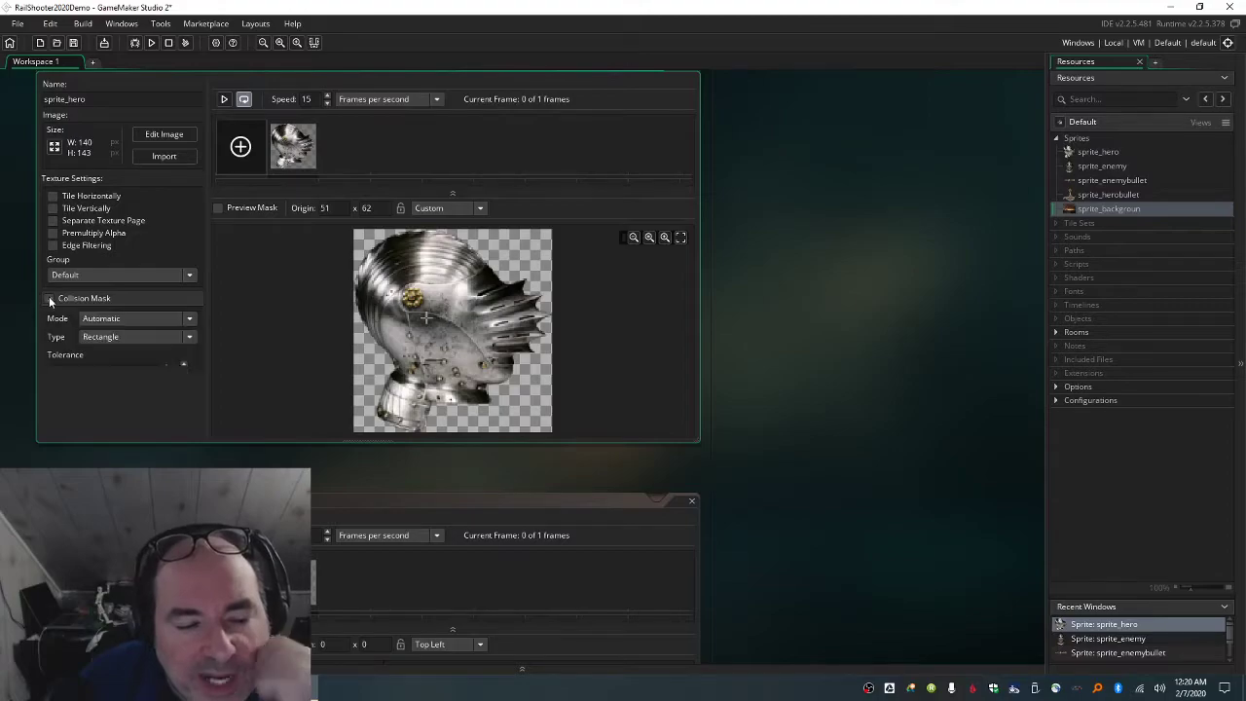
left_click(190, 336)
left_click(148, 393)
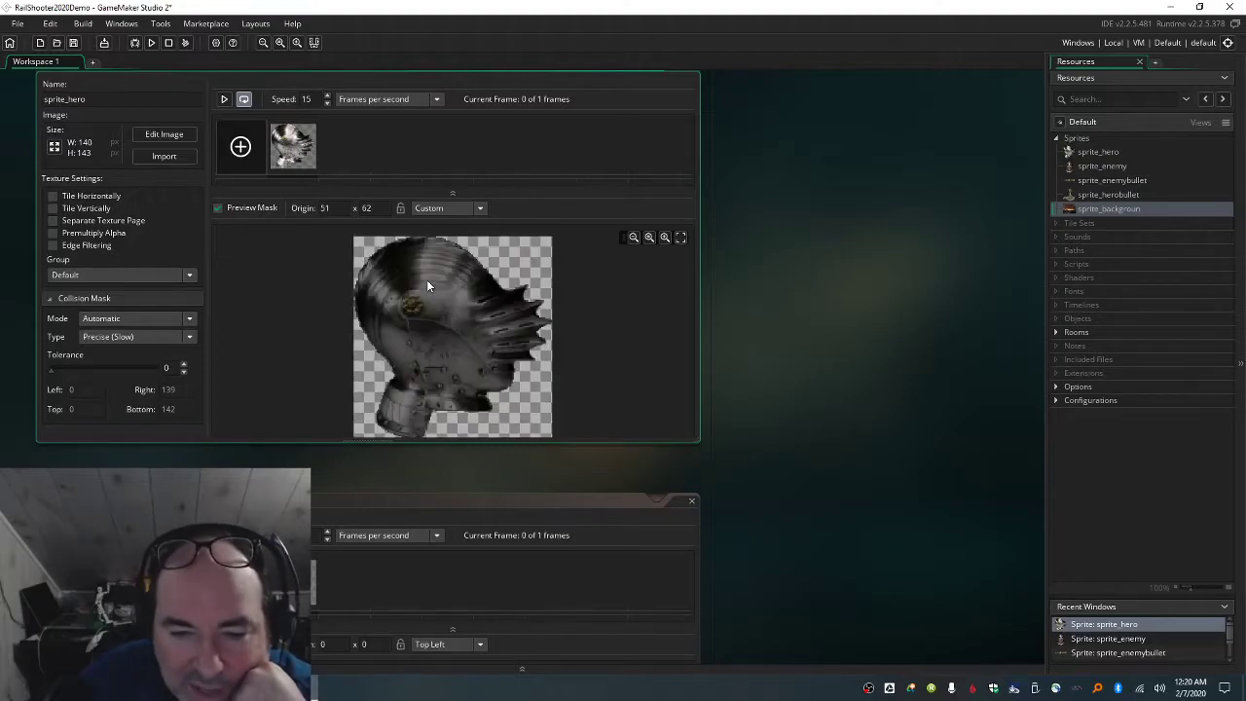
- Place the origin of sprite_enemy near the mask's centre, at about 55 x 76, and set its collision mask type to Precise (Slow)
left_click(558, 494)
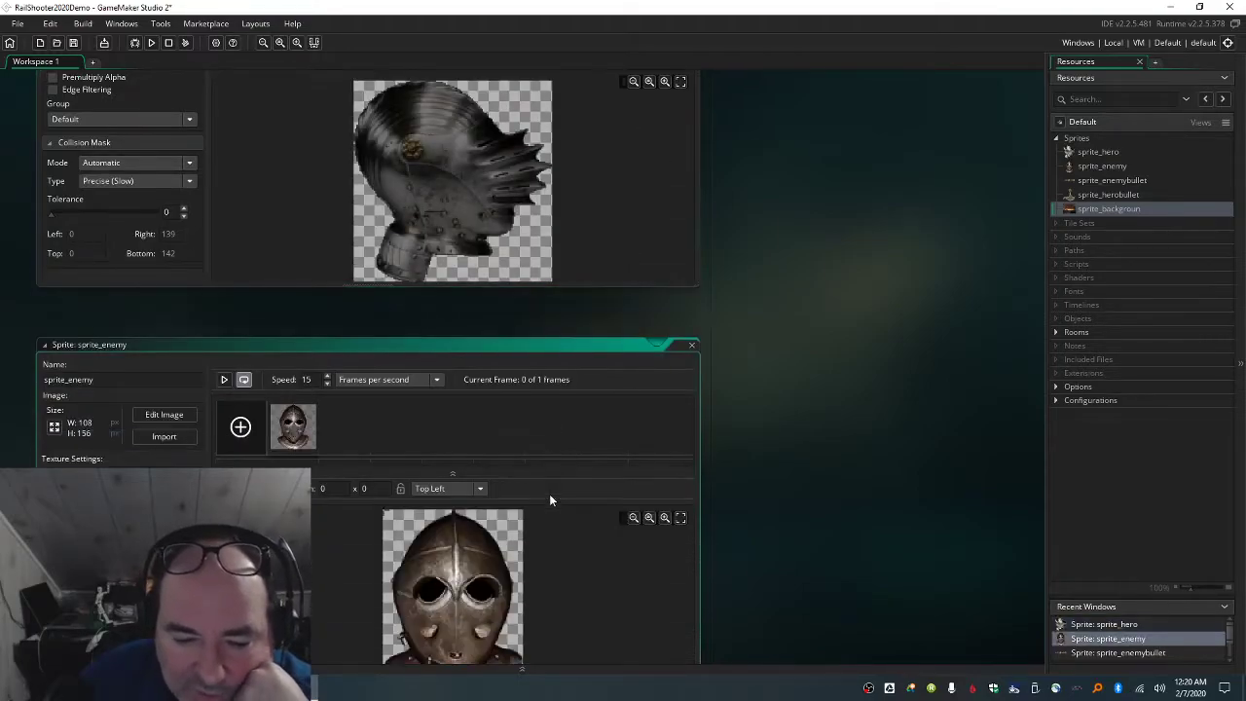
left_click(458, 415)
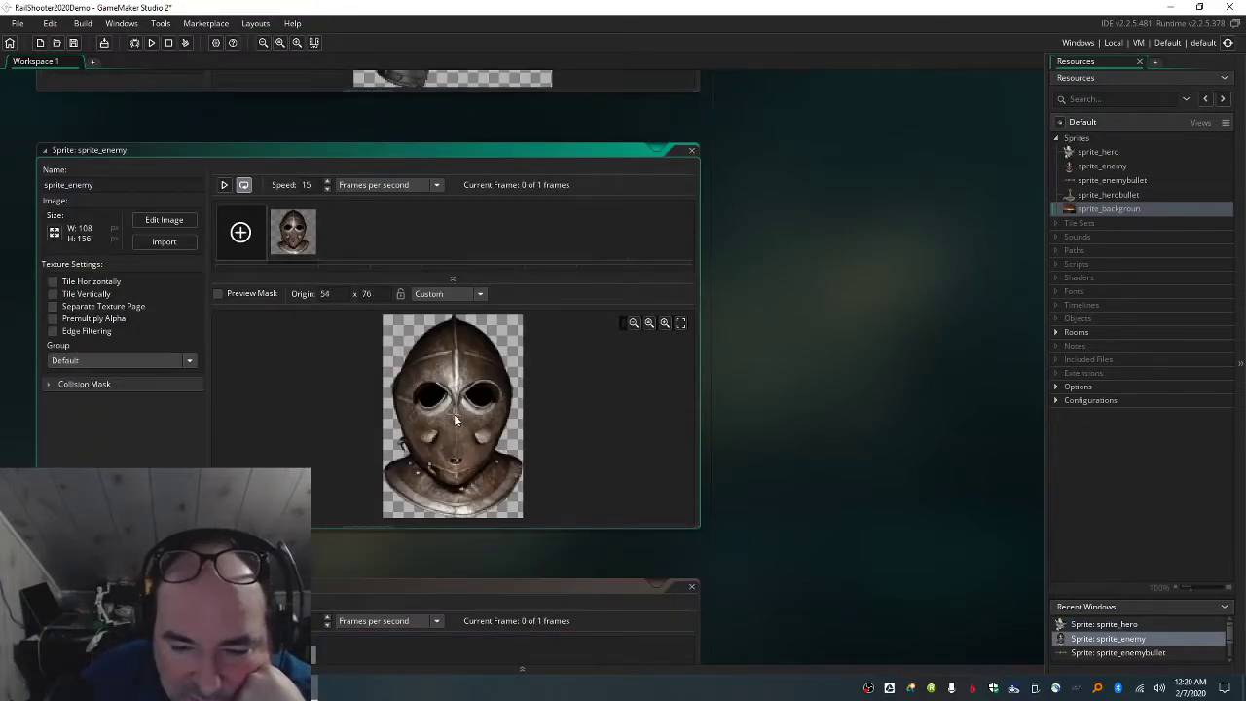
left_click(47, 385)
left_click(175, 422)
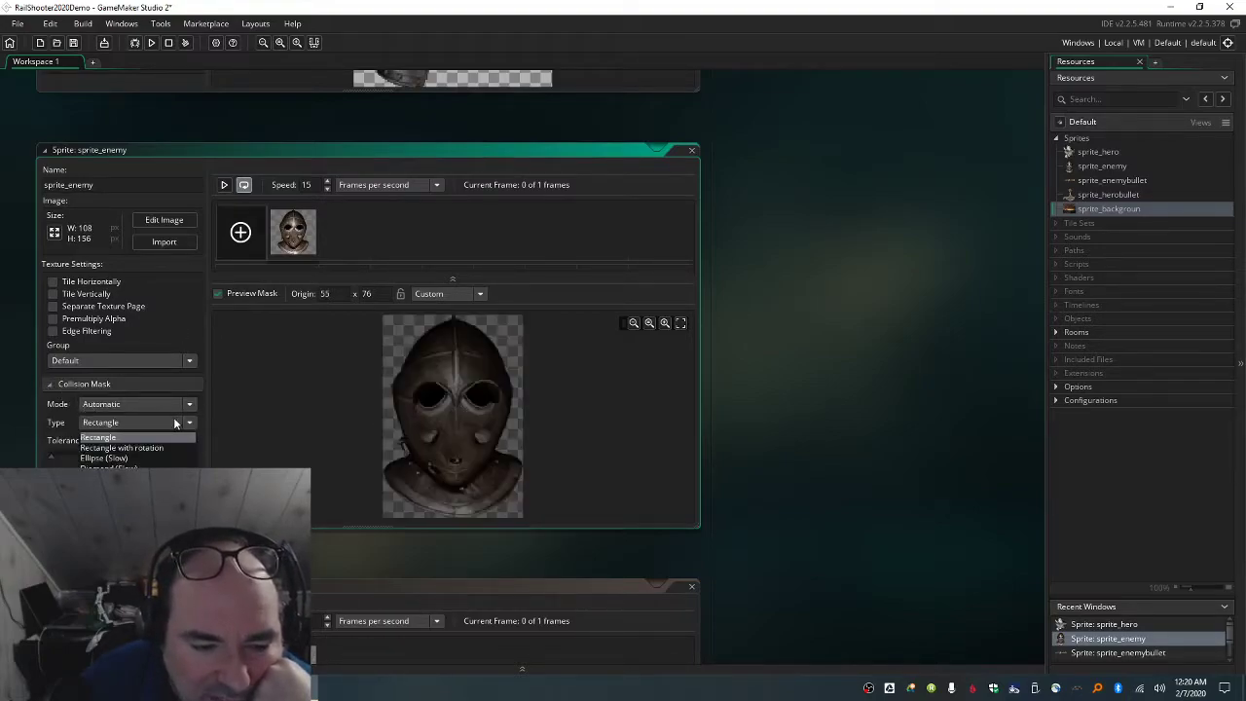
left_click(162, 478)
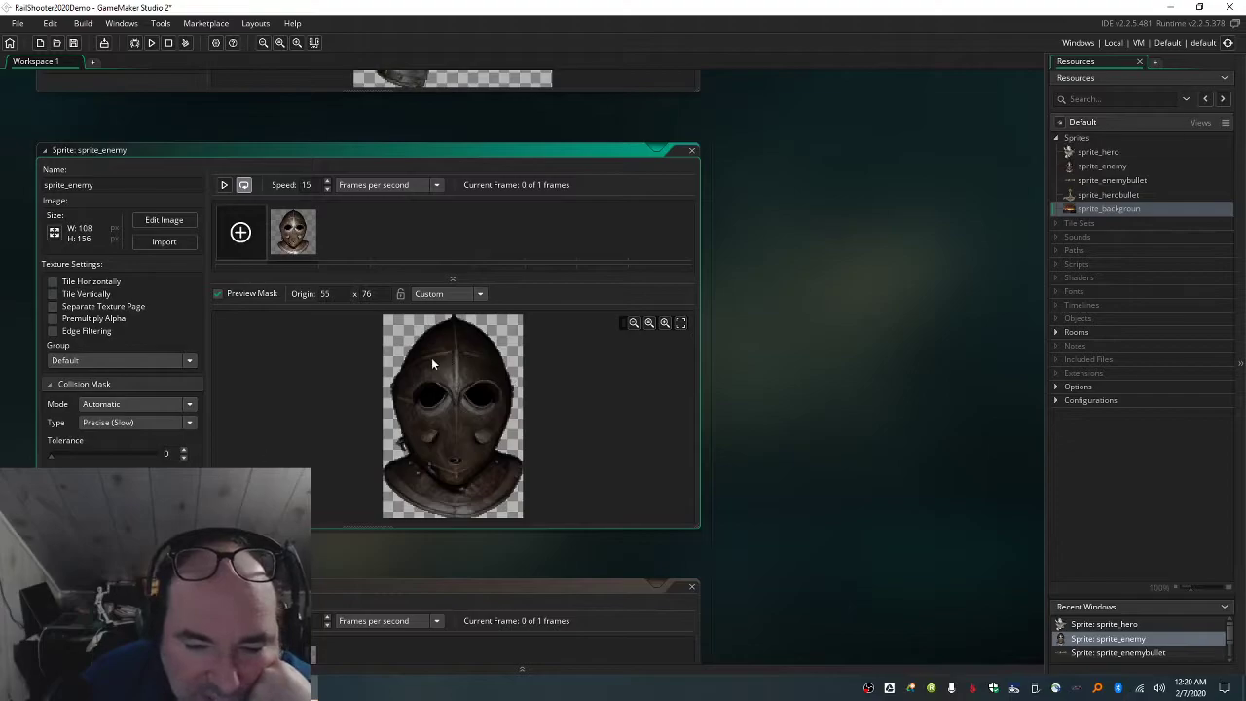
scroll(579, 370, "up", 2)
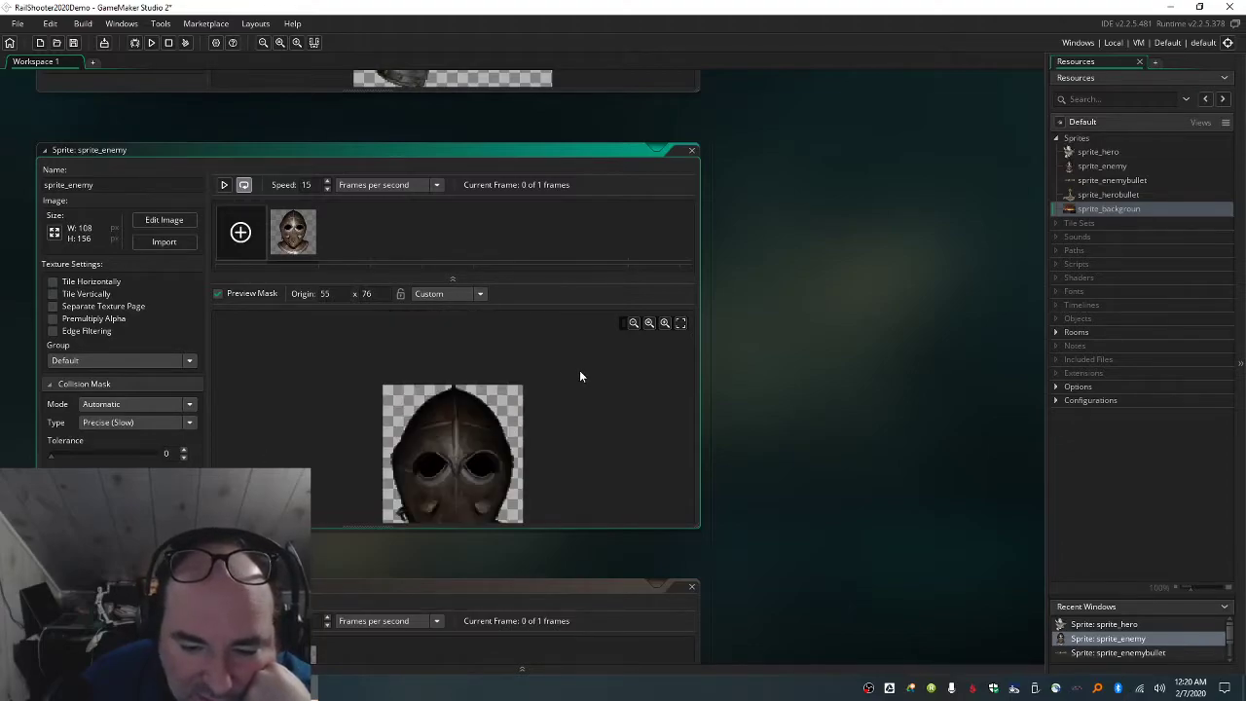
- Place the origin of sprite_enemybullet on the dagger's grip, at about 57 x 11, and set its collision mask type to Precise (Slow)
left_click(543, 582)
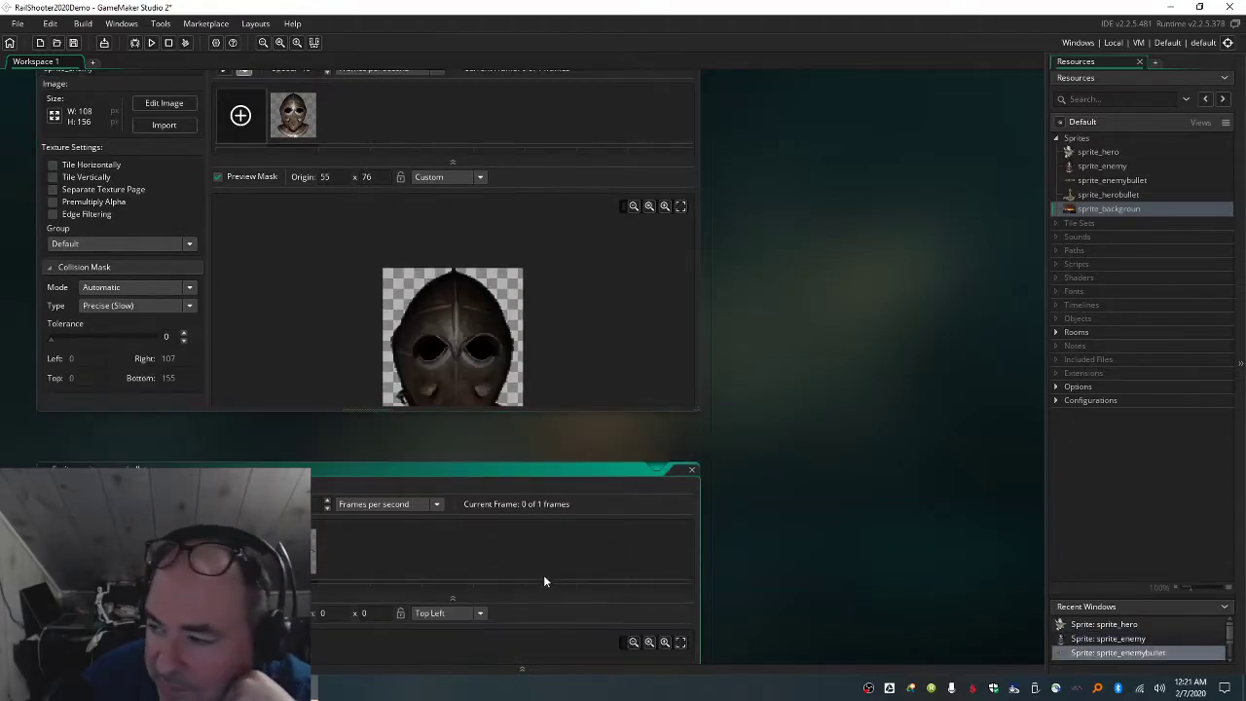
left_click(489, 421)
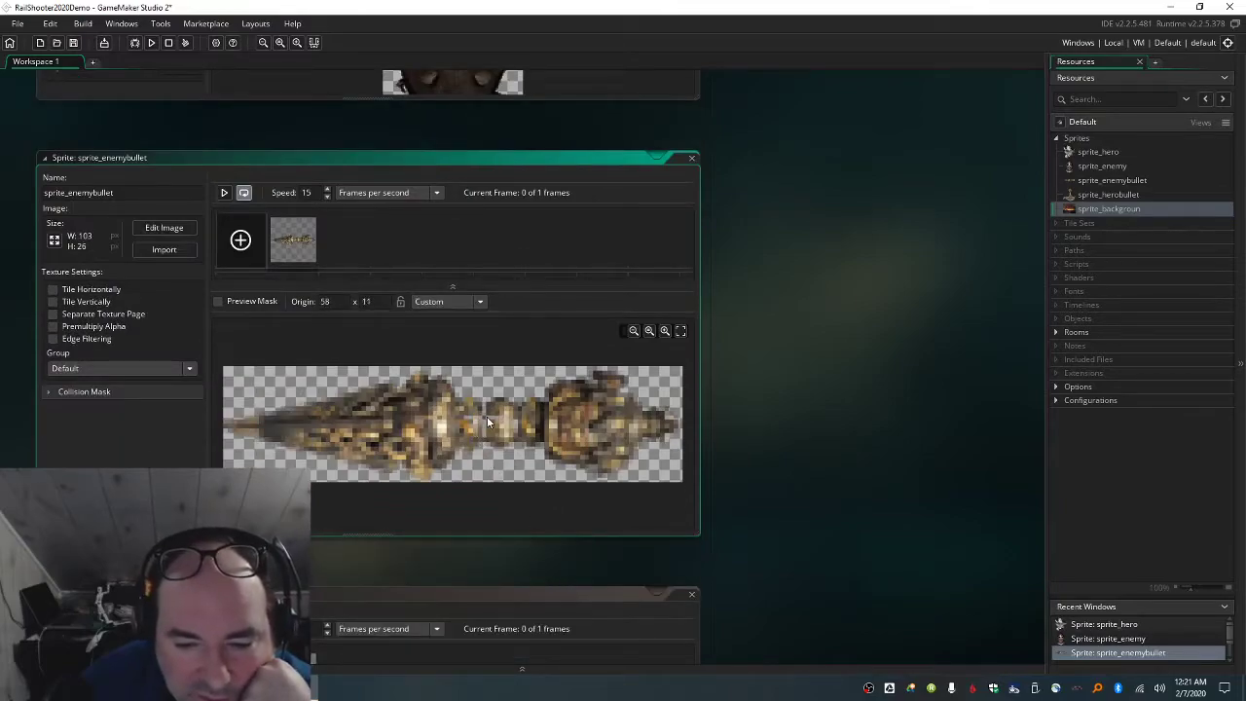
left_click(477, 416)
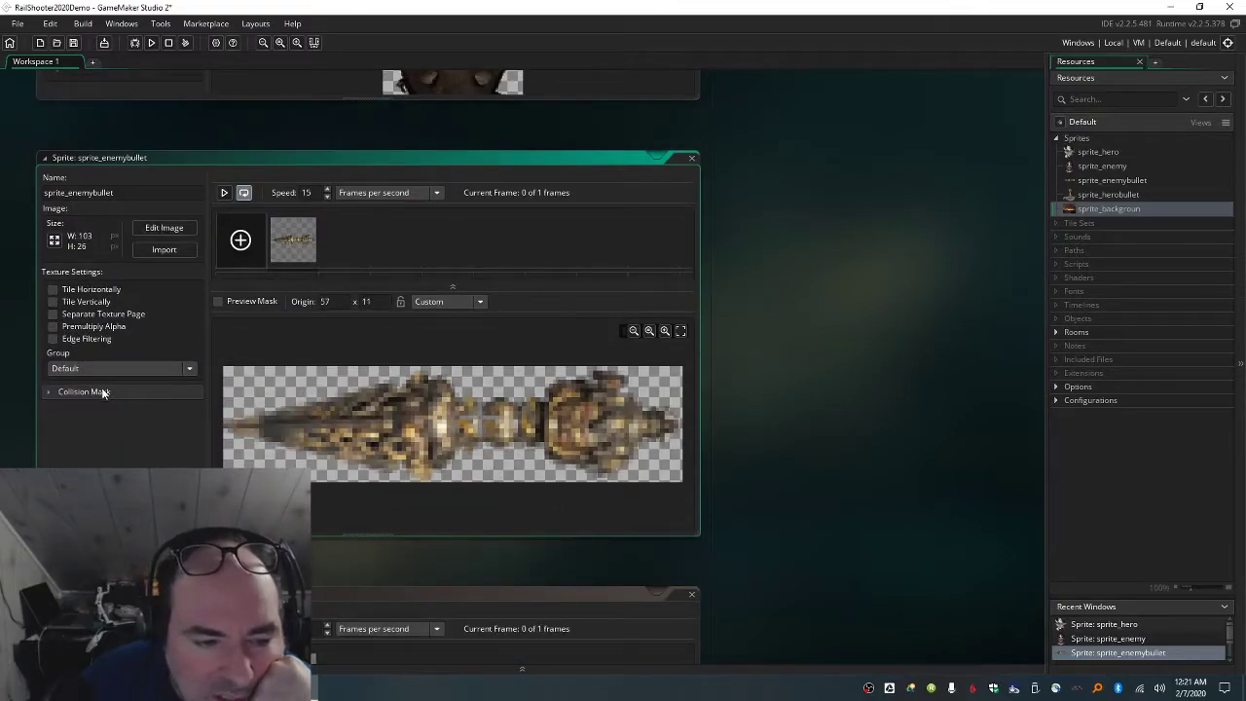
left_click(51, 391)
left_click(134, 432)
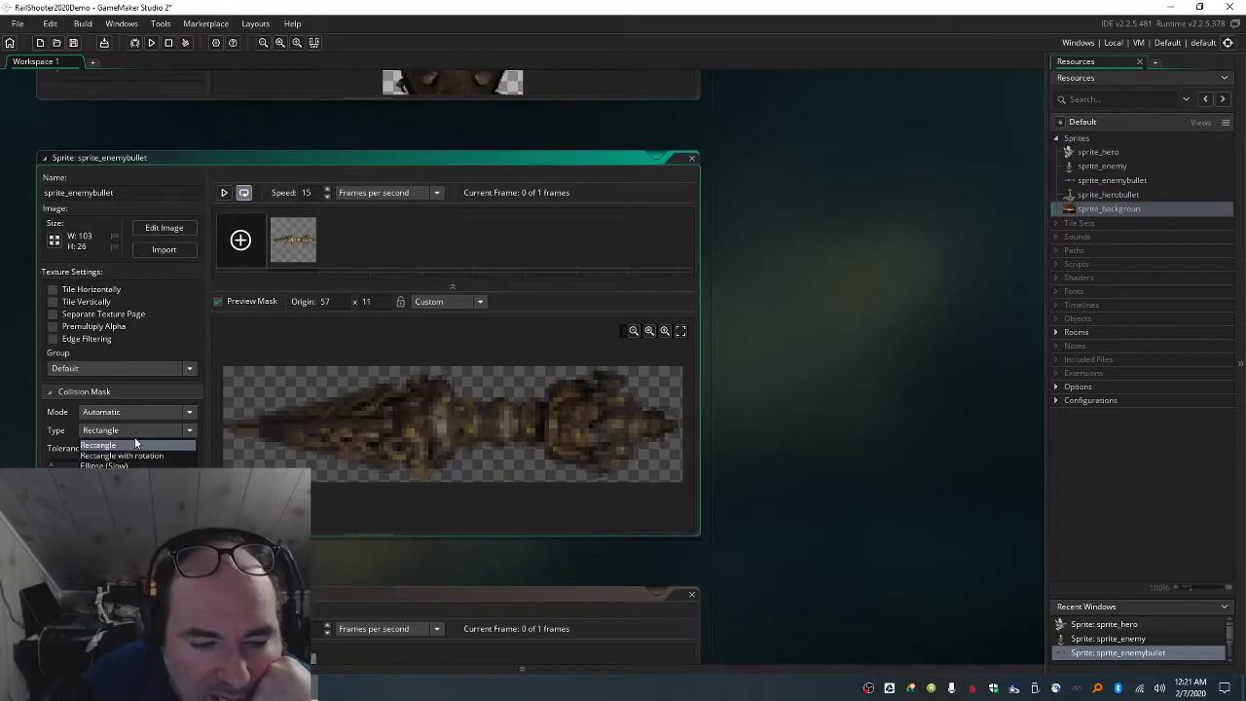
left_click(107, 476)
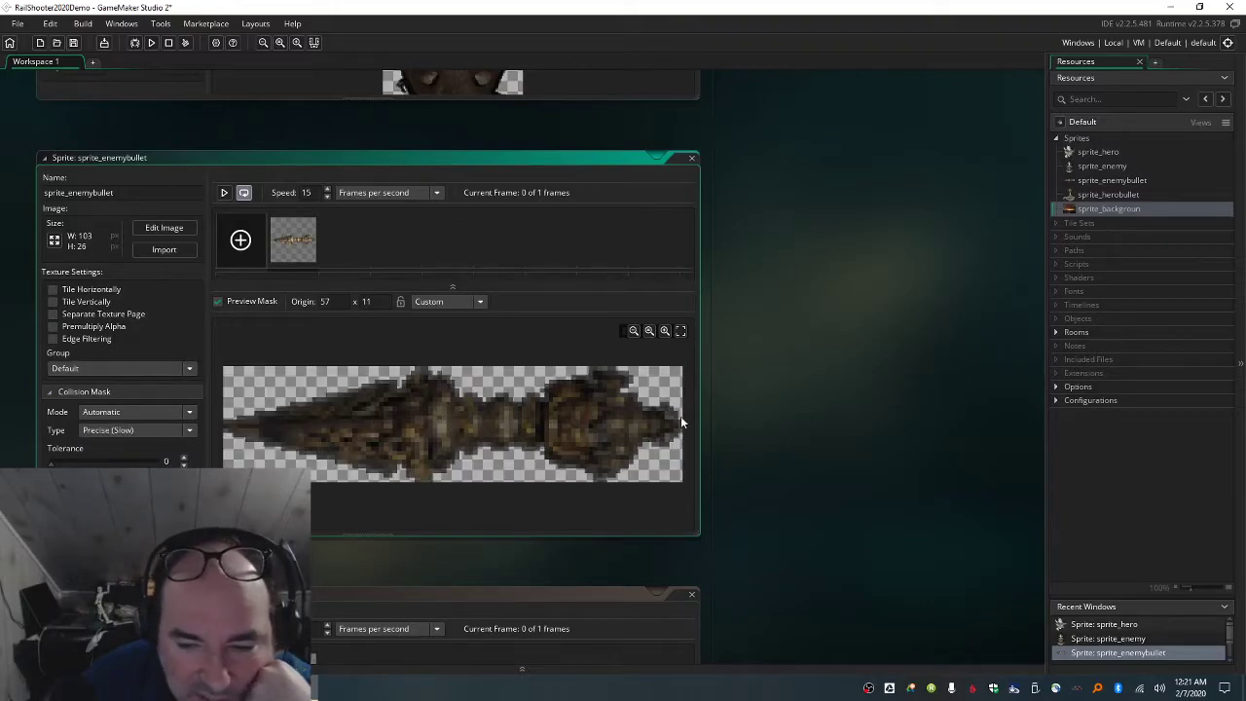
- Place the origin of sprite_herobullet where handle meets blade, at about 37 x 45, and set its collision mask type to Precise (Slow)
scroll(744, 415, "down", 6)
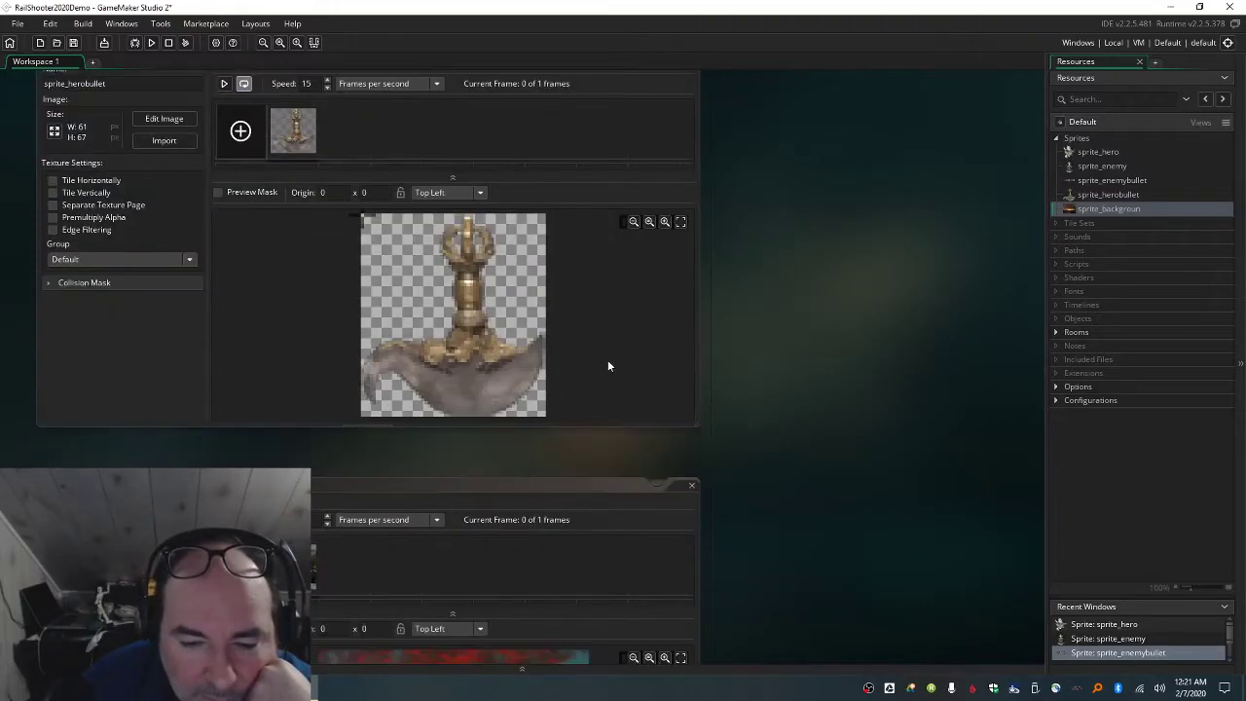
left_click_drag(466, 313, 473, 351)
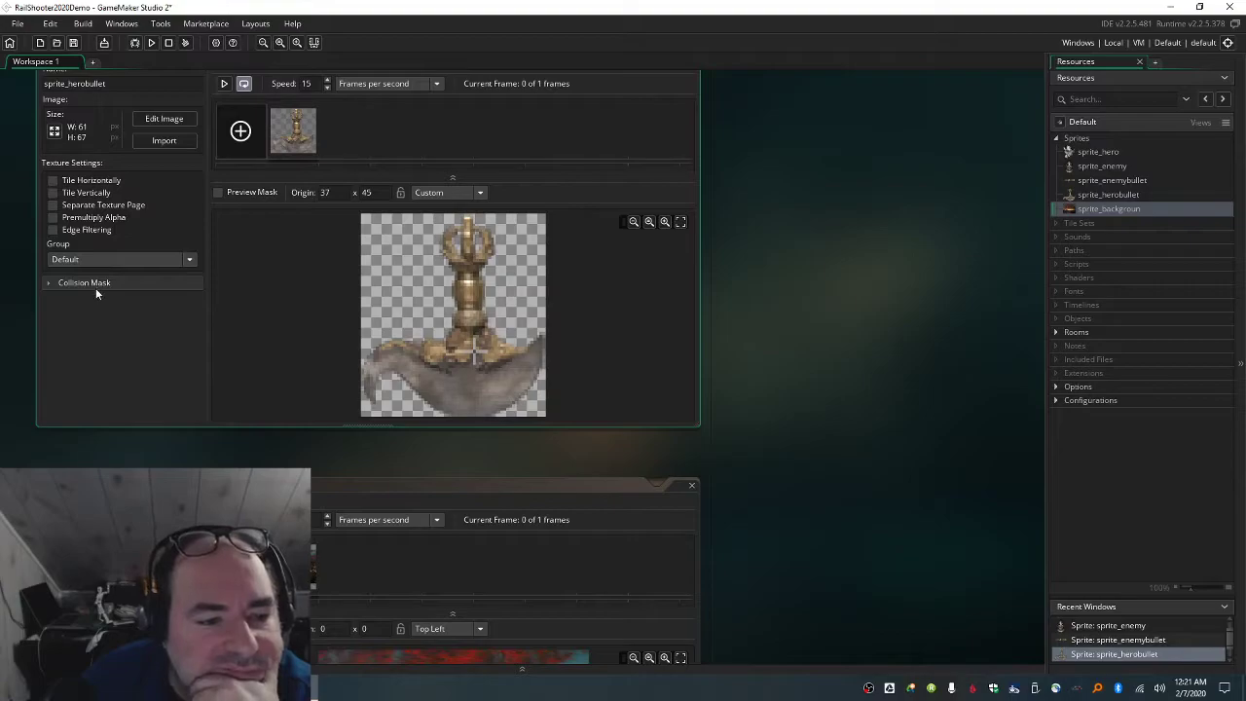
left_click(50, 282)
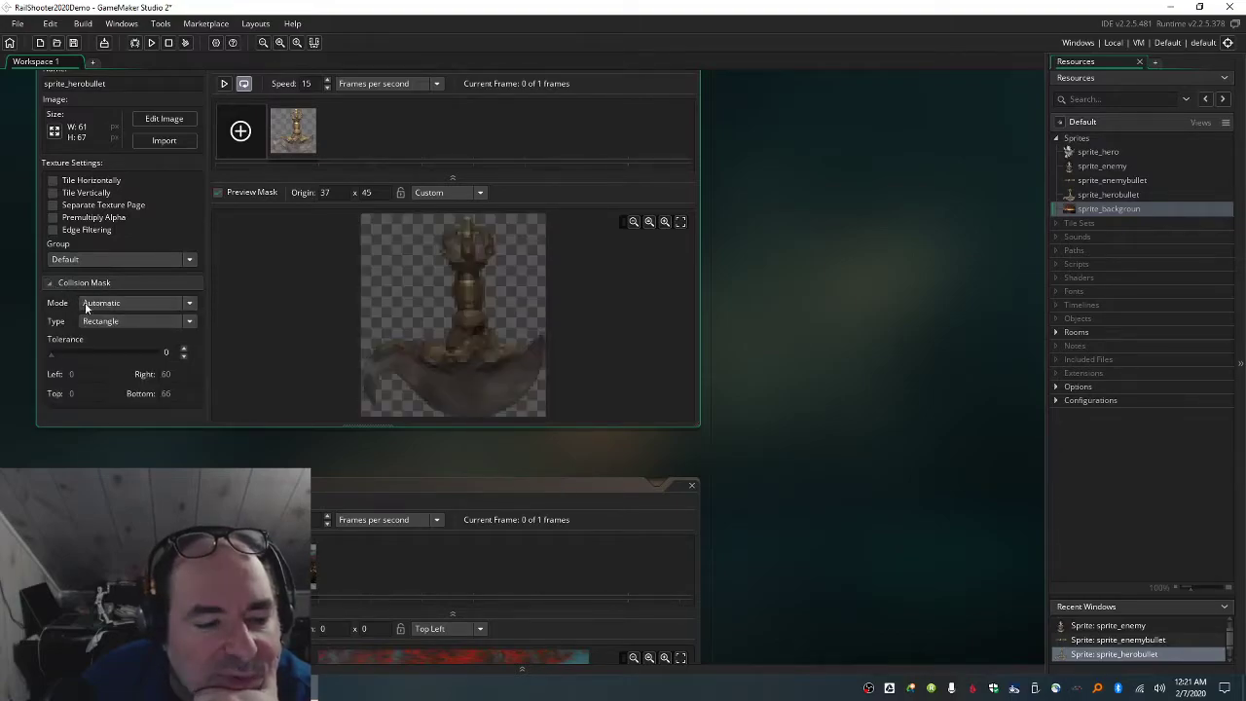
left_click(125, 324)
left_click(127, 367)
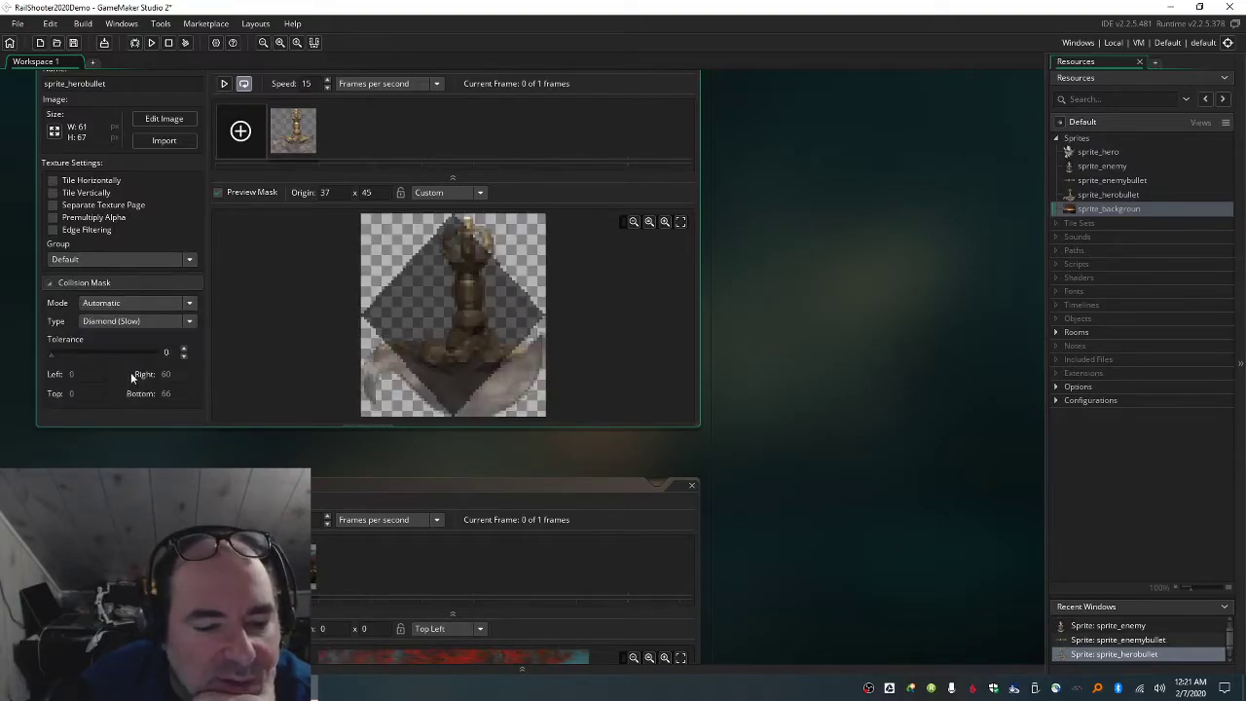
left_click(130, 321)
left_click(129, 378)
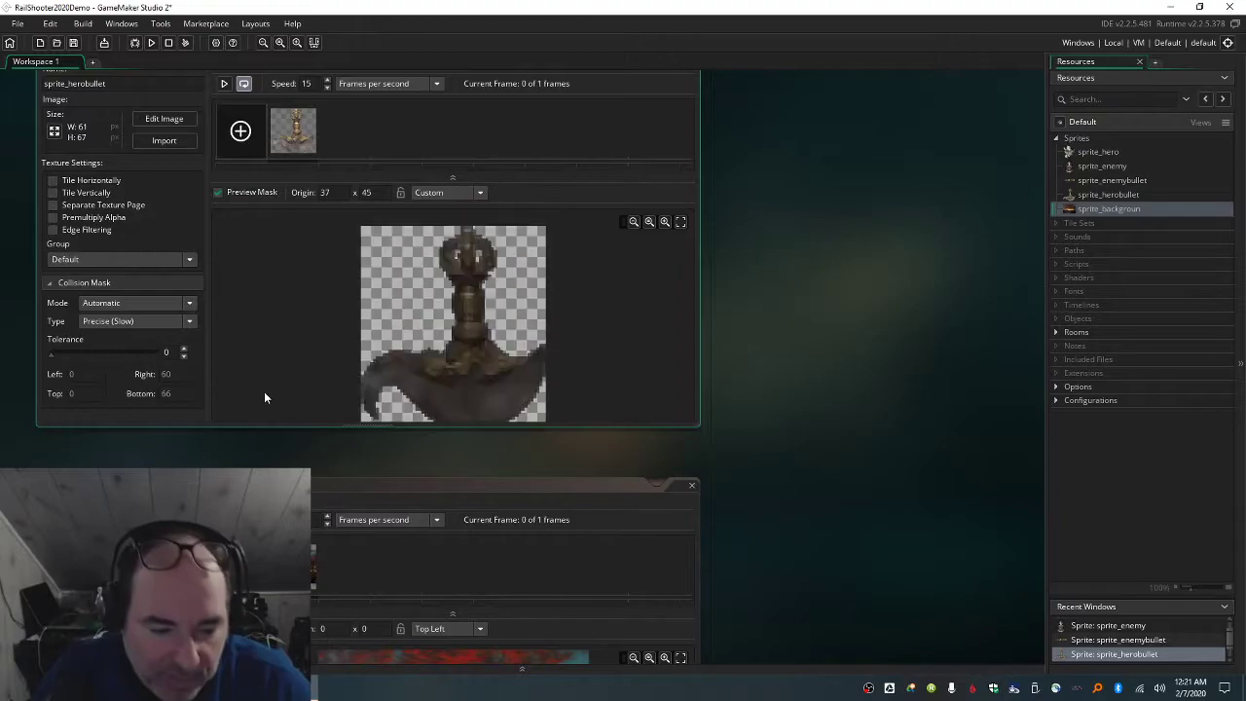
- Switch to the sprite_backgroun editor to review the background image's settings
left_click(339, 490)
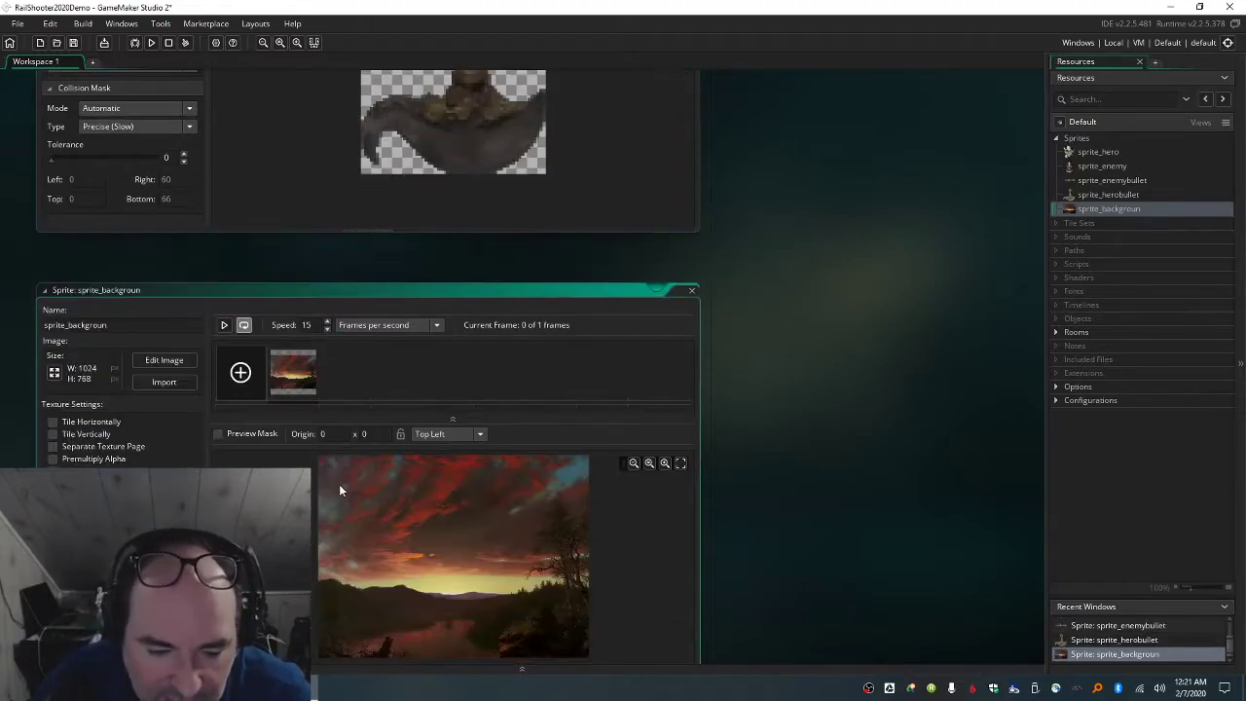